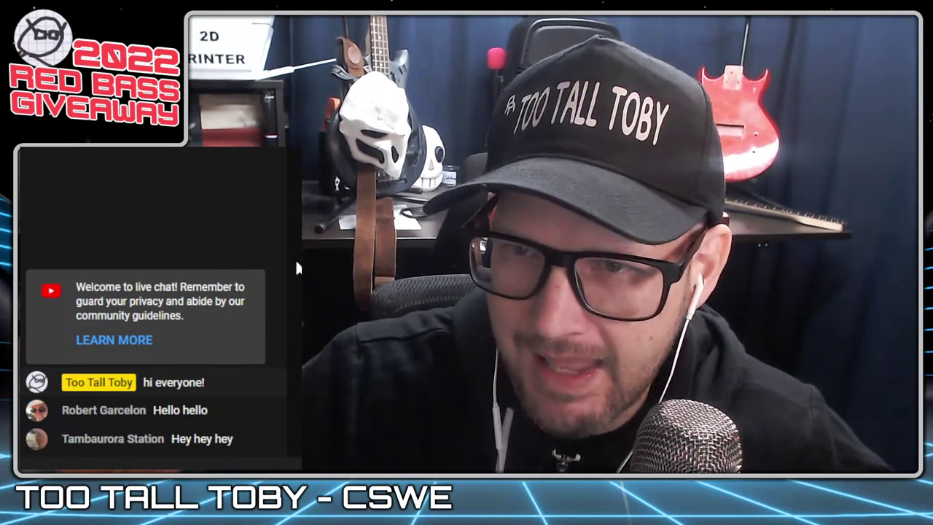
left_click_drag(297, 261, 274, 261)
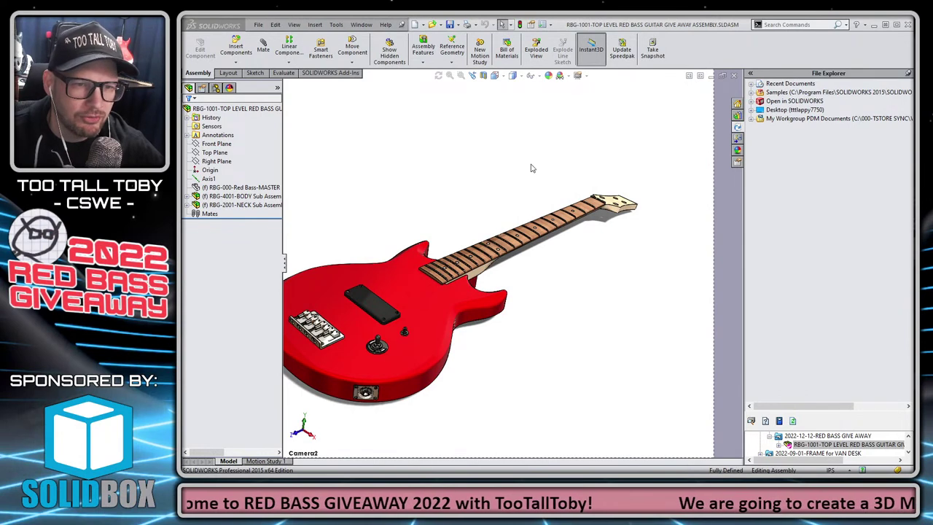
Hide the feature tree and view the guitar assembly through Camera1 and Camera-LOOKING DOWN HEADSTOCK.
left_click(285, 266)
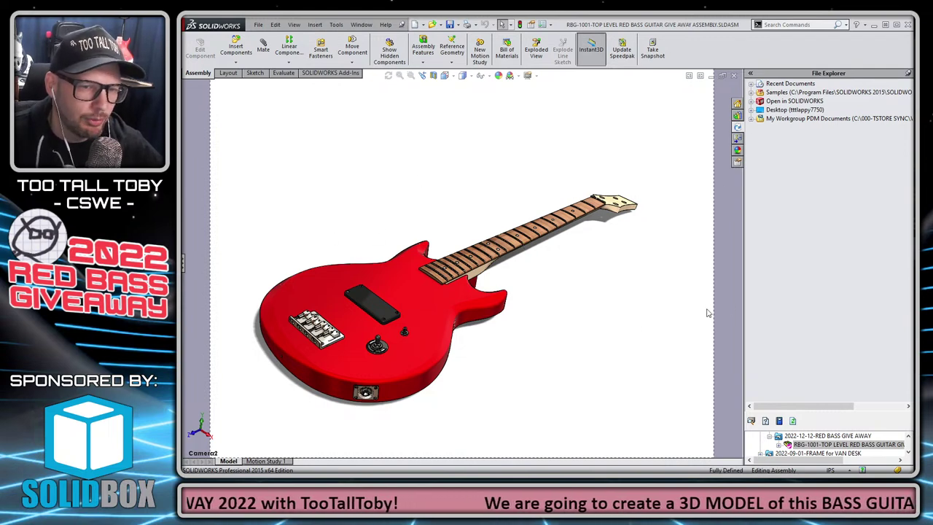
key("space")
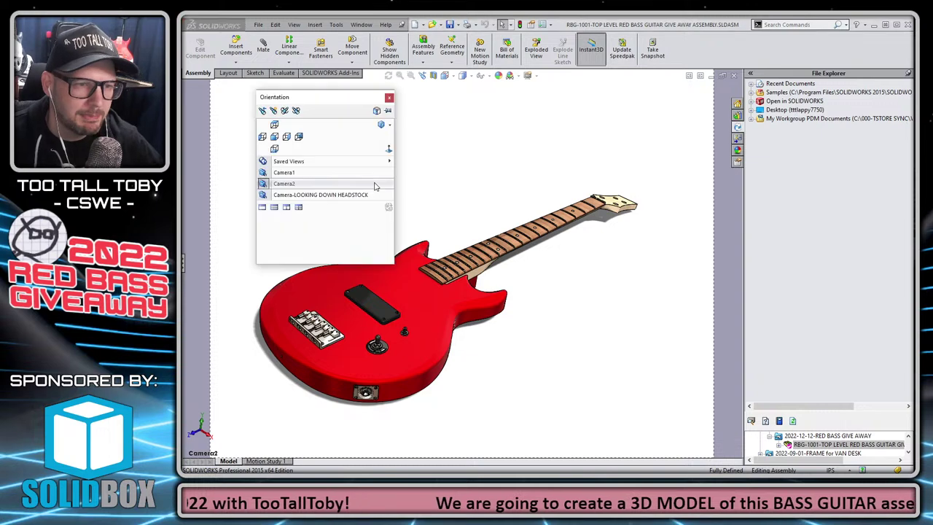
left_click(285, 173)
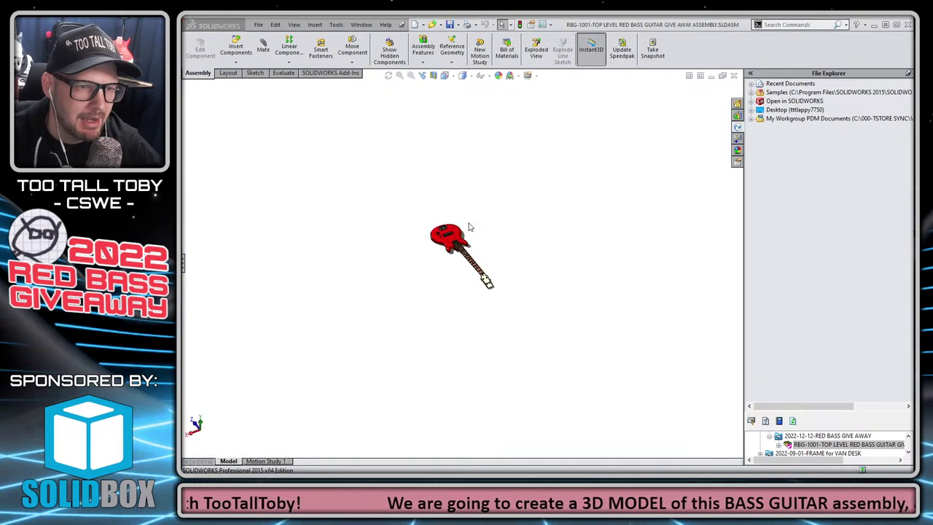
key("space")
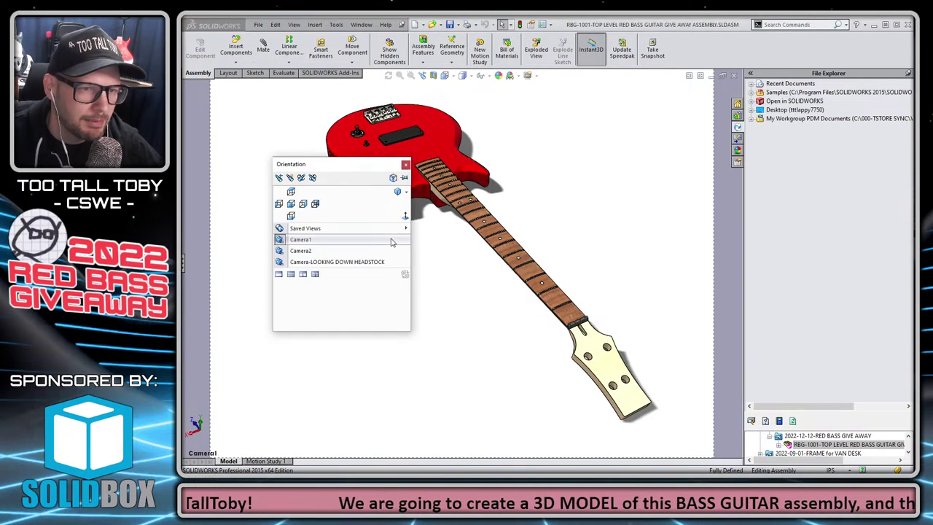
left_click(334, 263)
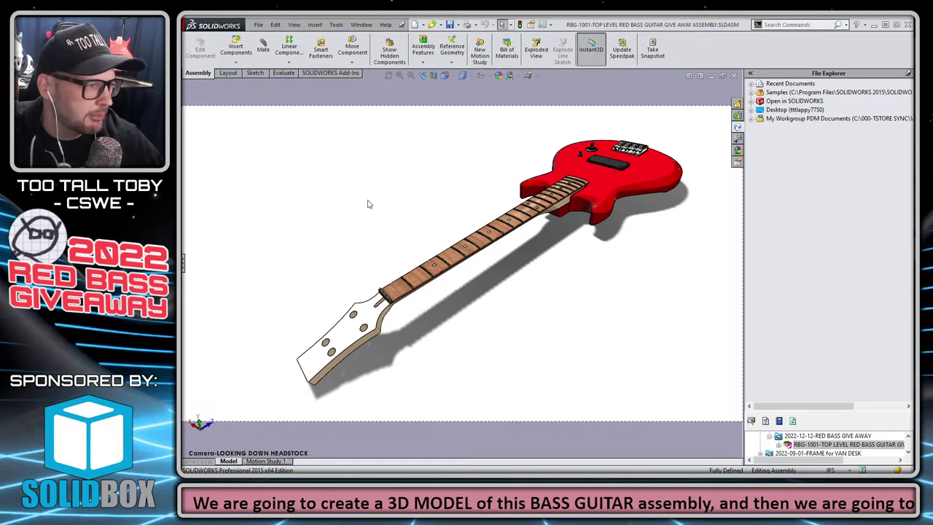
Switch the guitar assembly to the isometric view and toggle Ambient Occlusion.
key("space")
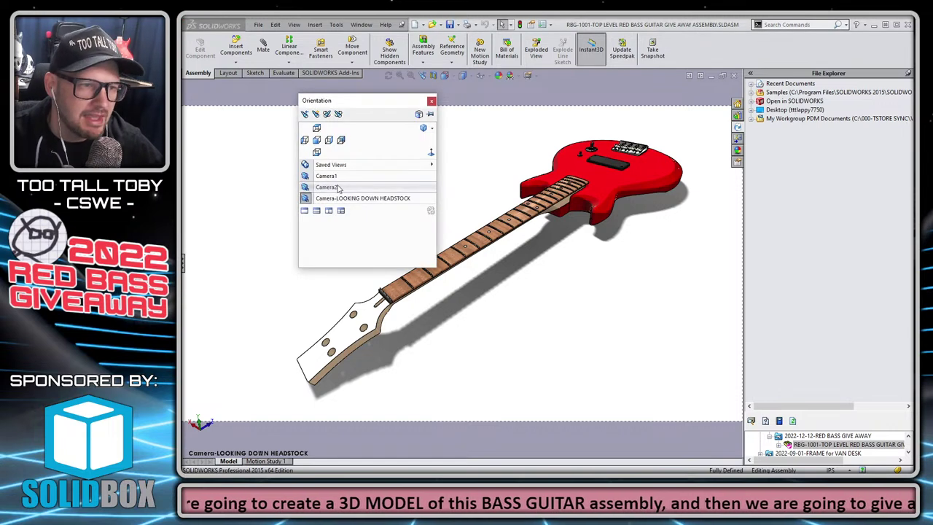
left_click(423, 129)
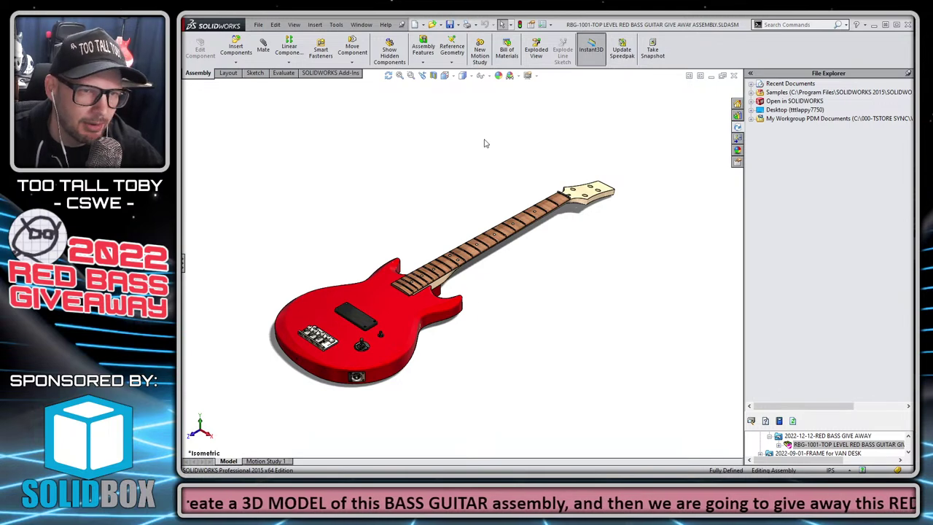
left_click(536, 76)
left_click(544, 108)
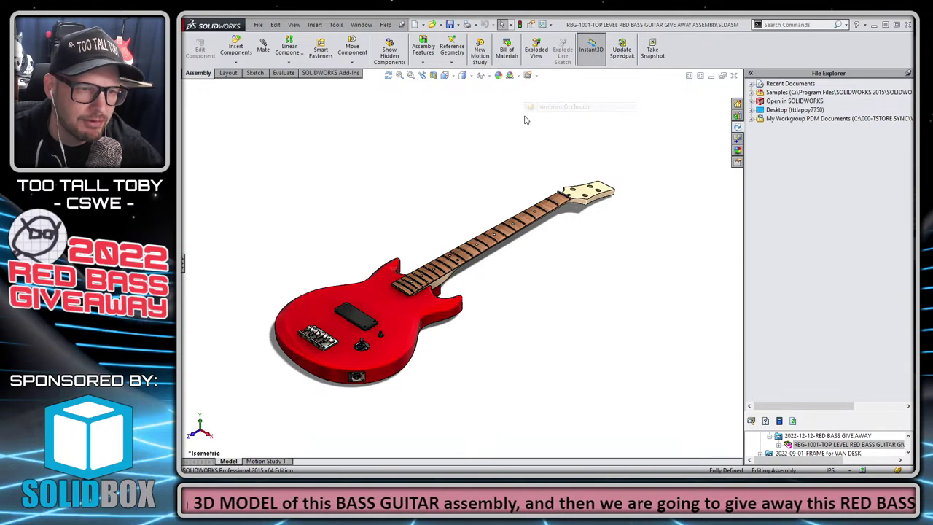
Temporarily hide the red bass body in the guitar assembly to examine the hardware and wiring inside, and show it again.
scroll(343, 325, "down", 4)
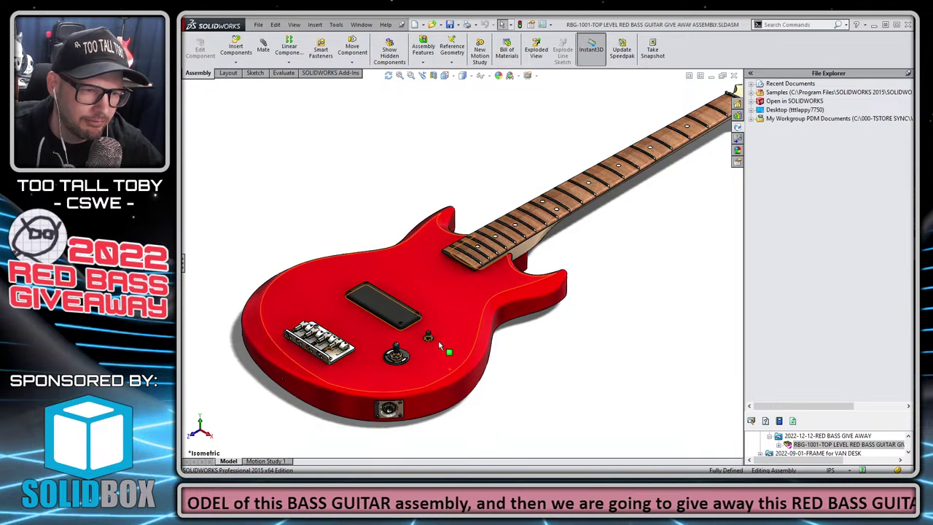
left_click(443, 323)
key("Tab")
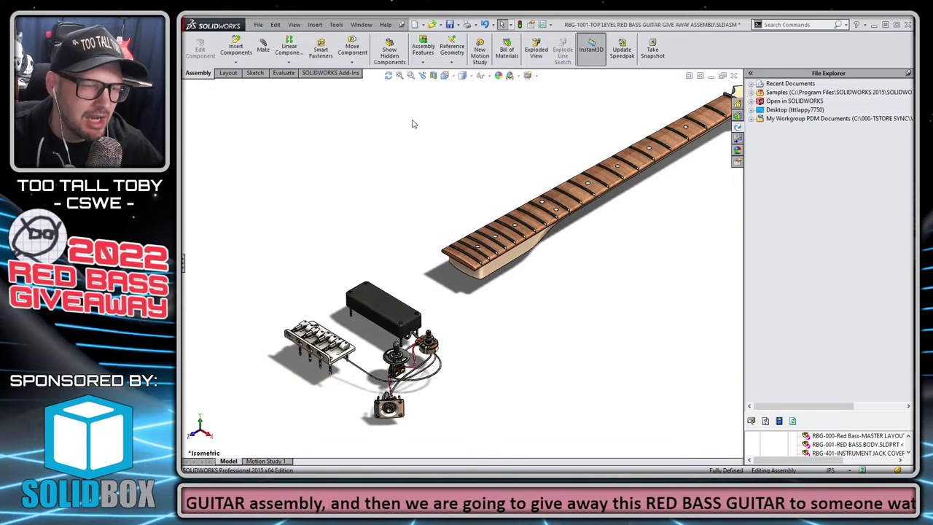
key("shift+Tab")
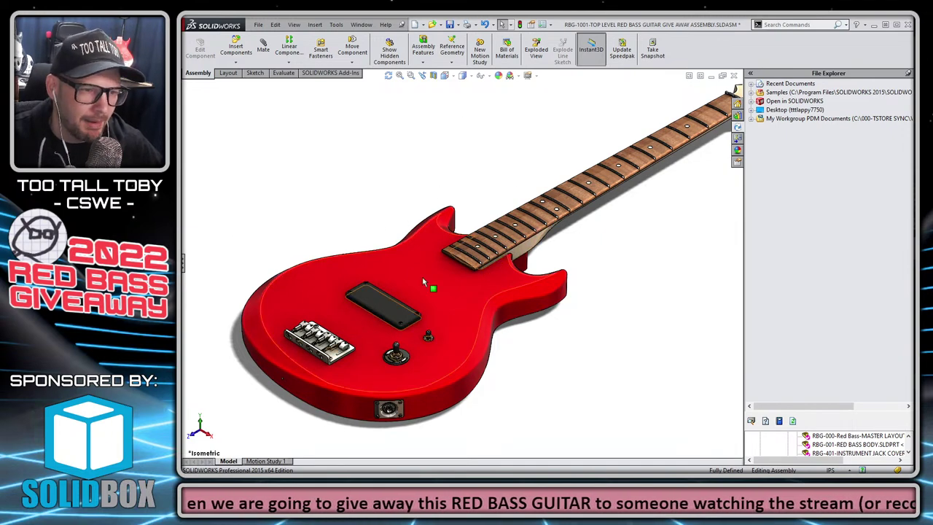
left_click(398, 259)
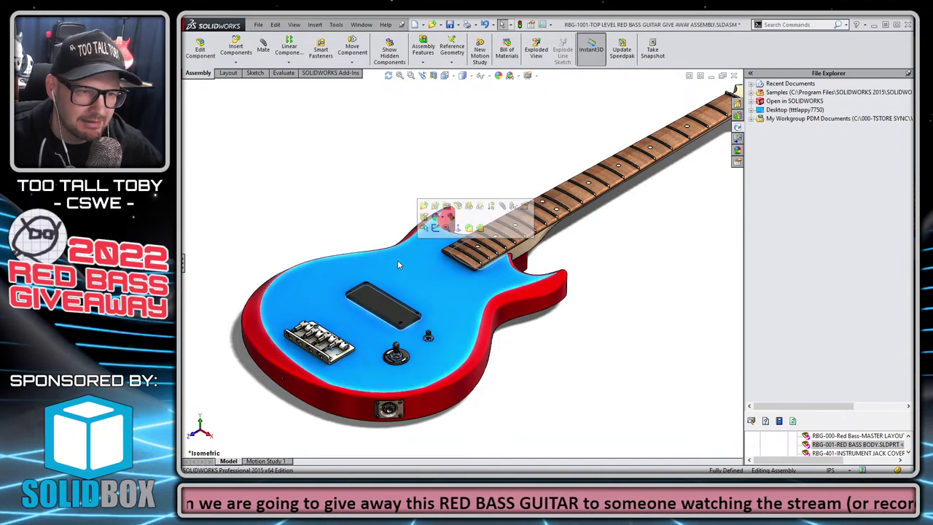
left_click(367, 202)
Bring back the feature tree and open RBG-4001-BODY Sub Assembly in its own window.
left_click(185, 264)
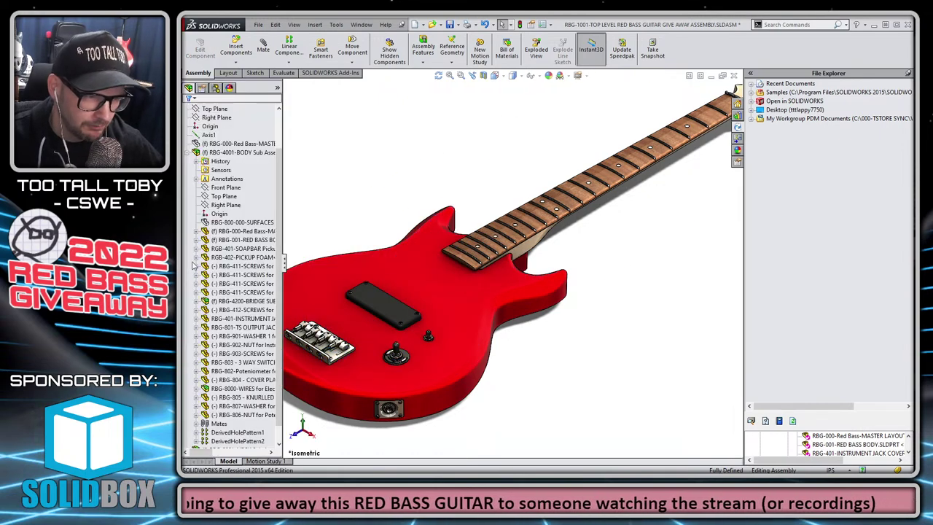
left_click(225, 152)
left_click(234, 123)
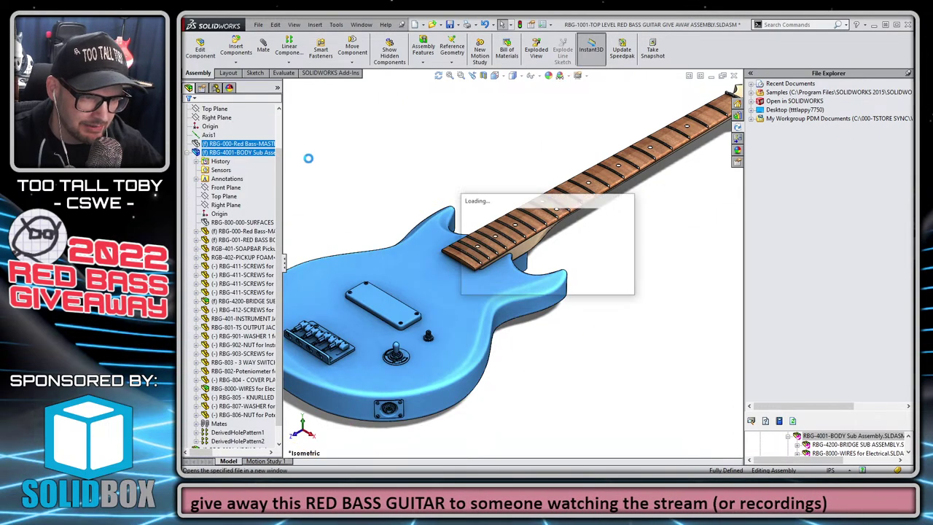
Switch the body subassembly to the isometric view and fit it to the screen.
key("space")
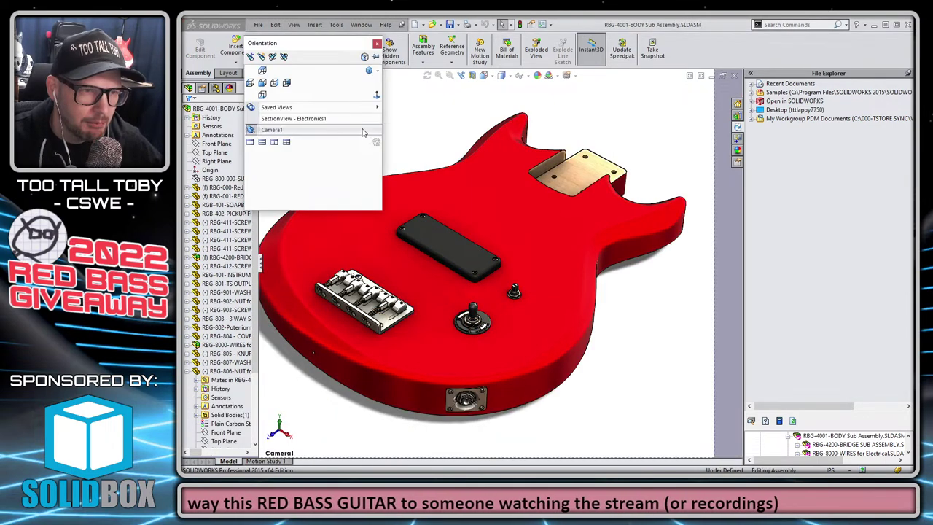
left_click(371, 69)
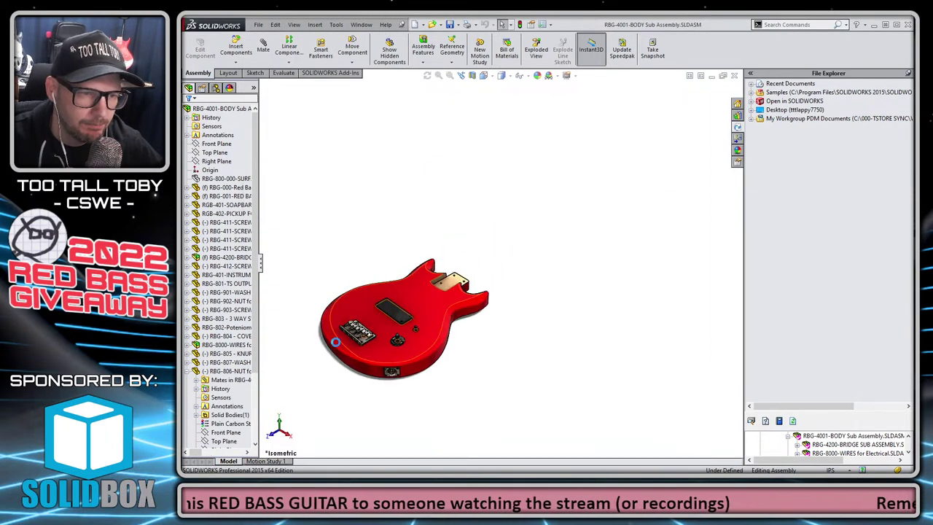
left_click(427, 75)
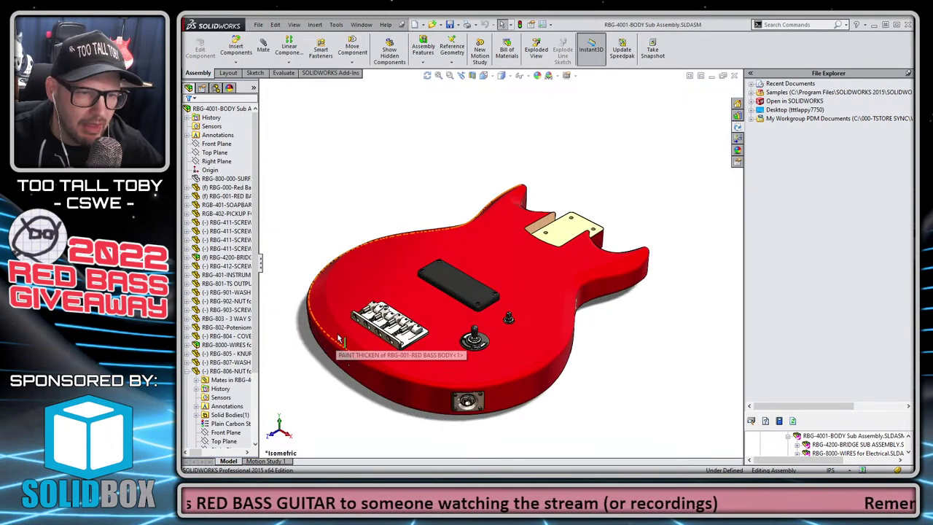
Set the perspective view's observer position to 0.3 for the body subassembly.
left_click(576, 77)
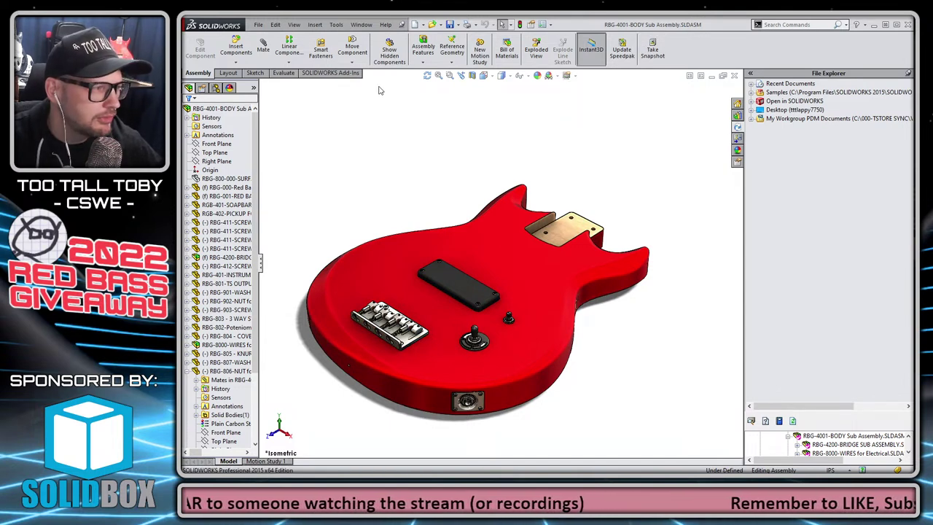
left_click(294, 25)
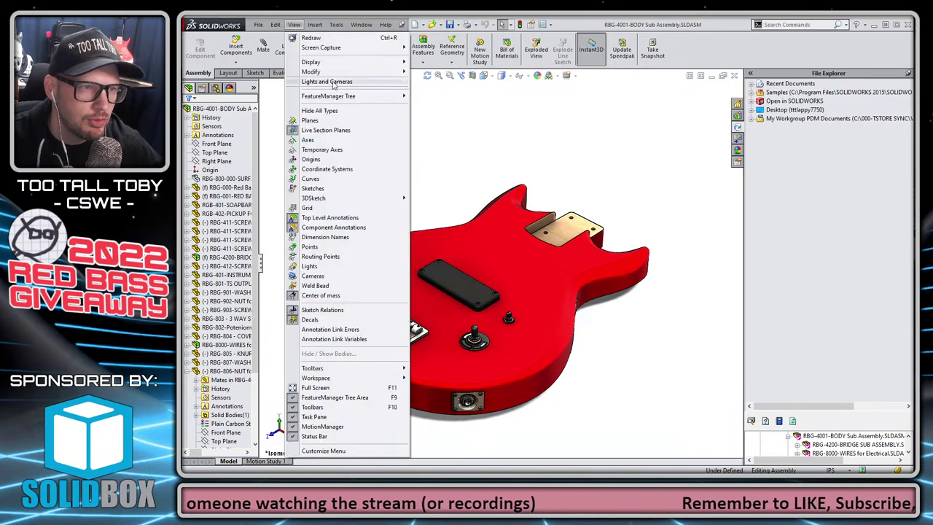
mouse_move(341, 73)
left_click(437, 198)
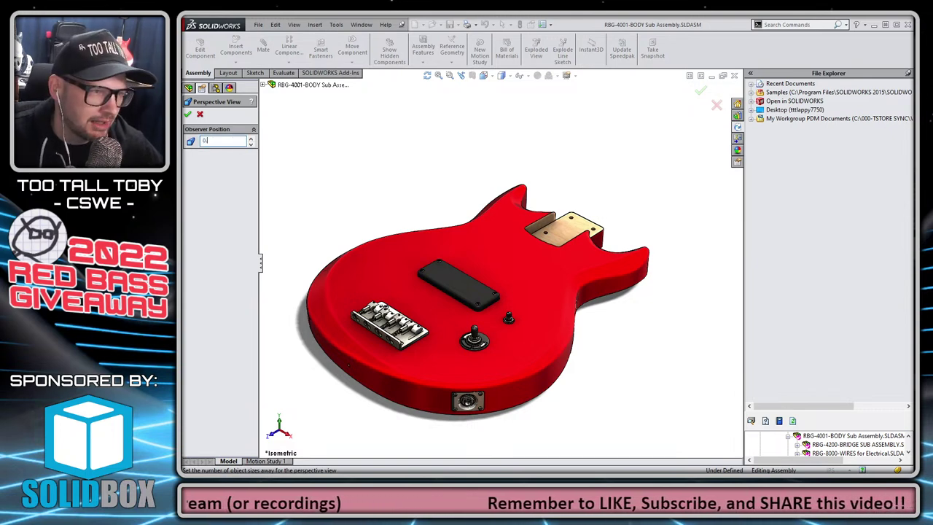
key("Return")
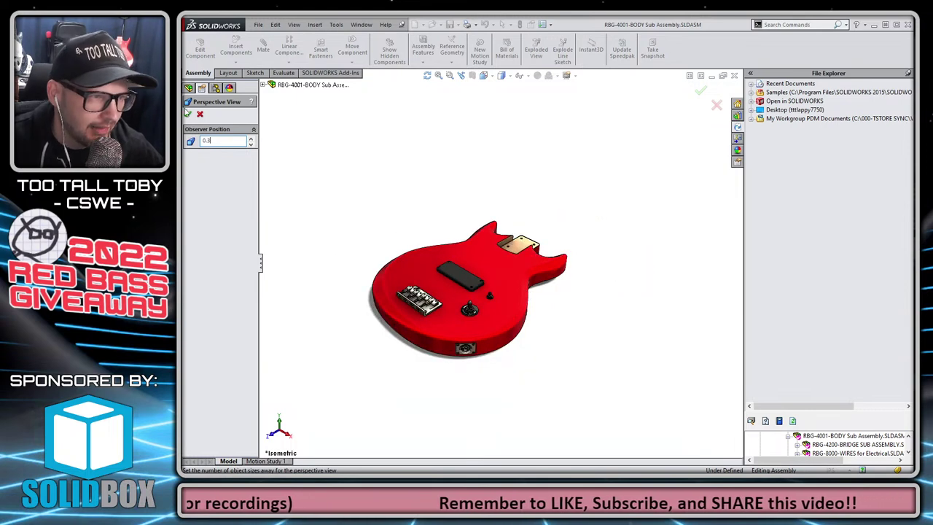
left_click(188, 114)
Hide and reshow the RBG-001-RED BASS BODY part twice to examine the pickup, bridge and electronics from a lower angle.
scroll(421, 336, "down", 5)
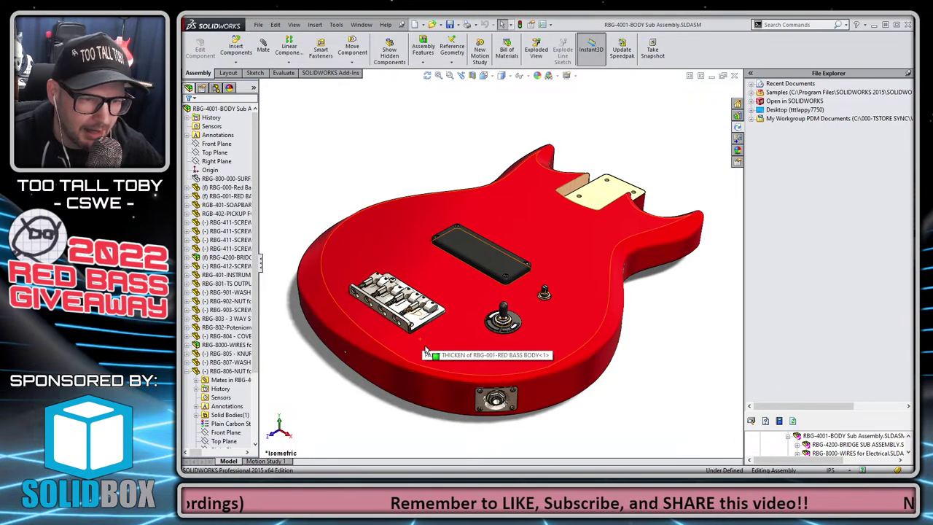
middle_click_drag(630, 426, 629, 415)
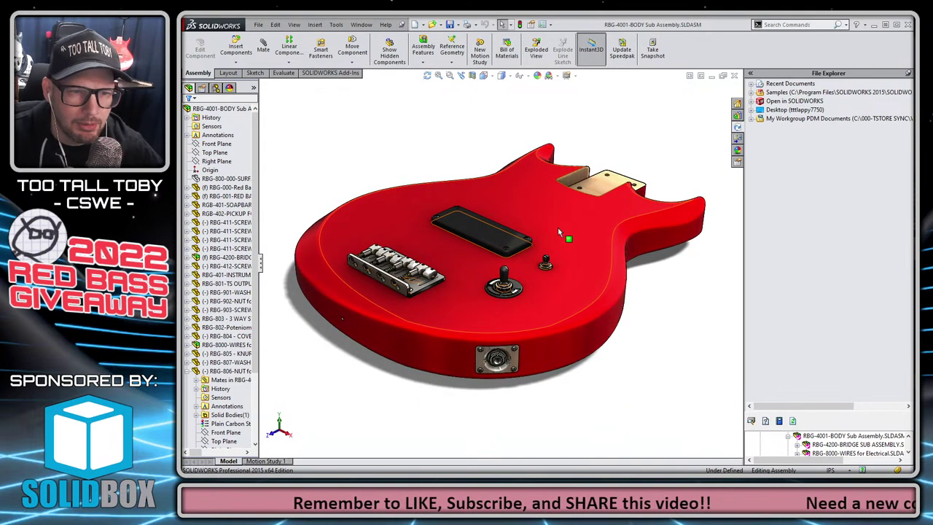
left_click(578, 226)
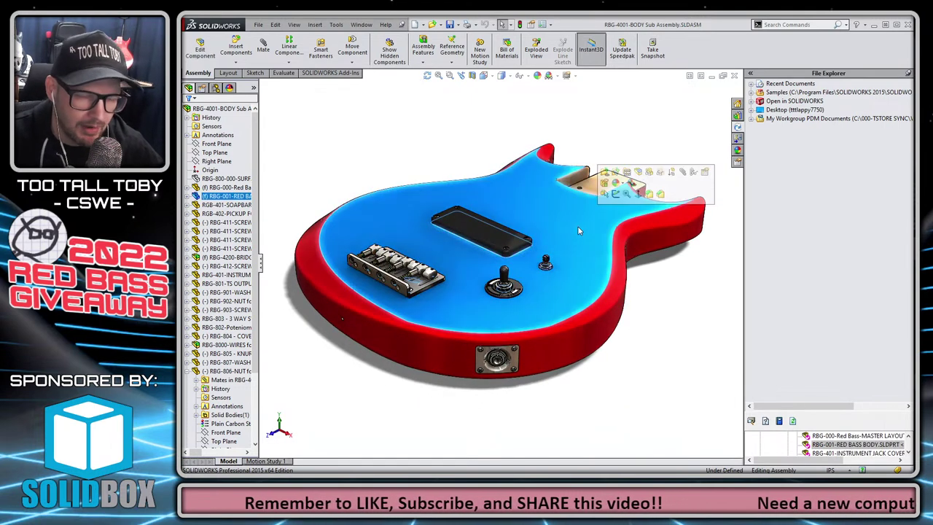
key("Tab")
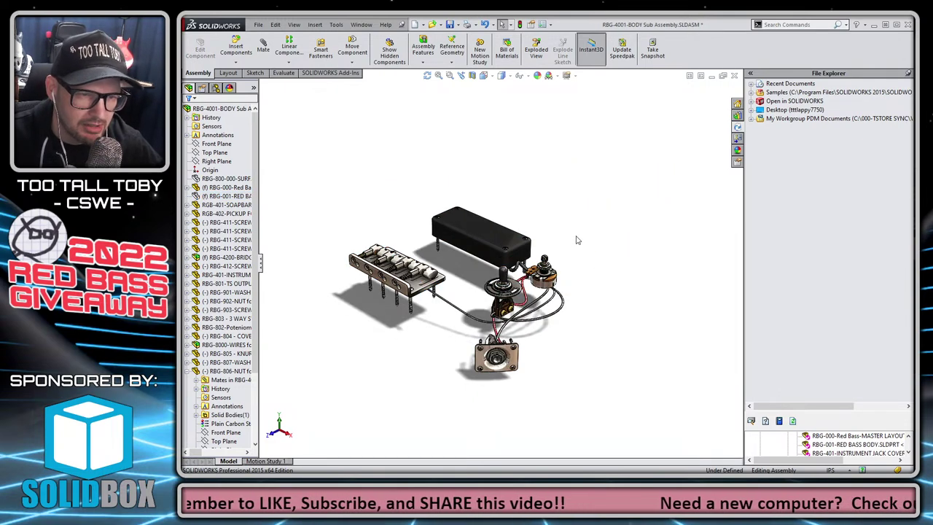
key("shift+Tab")
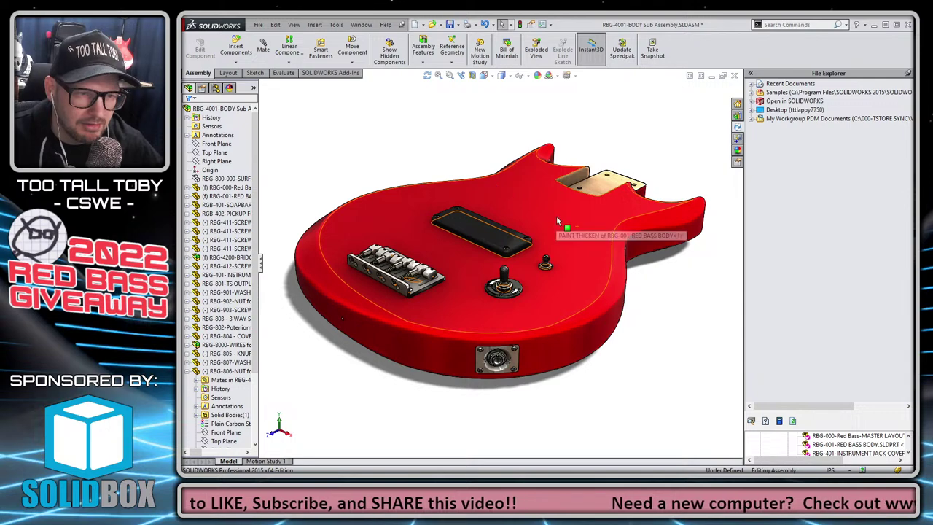
left_click(558, 222)
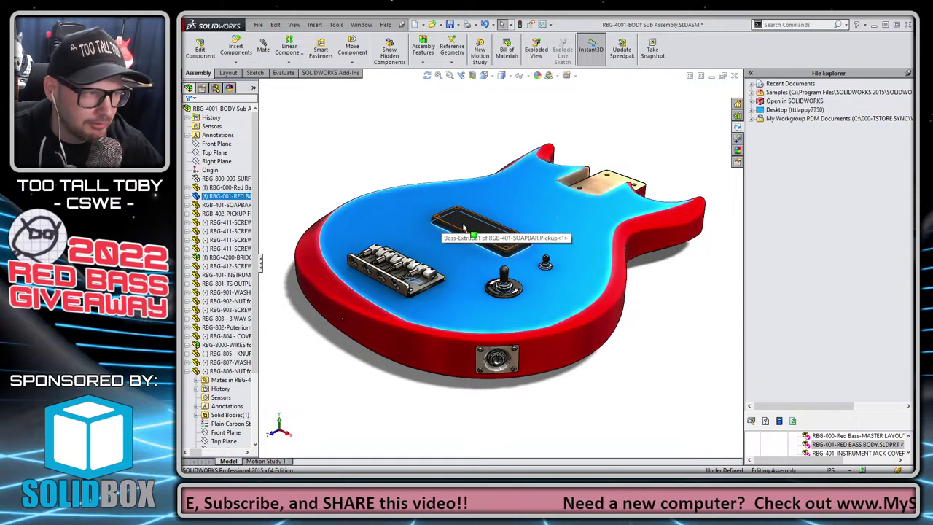
key("Tab")
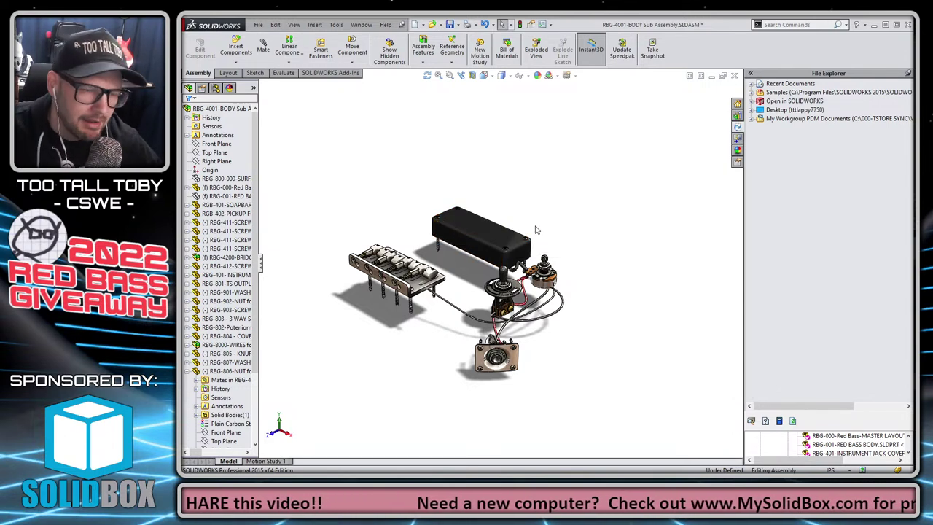
key("shift+Tab")
Switch the body subassembly to the saved Camera1 view.
left_click(432, 156)
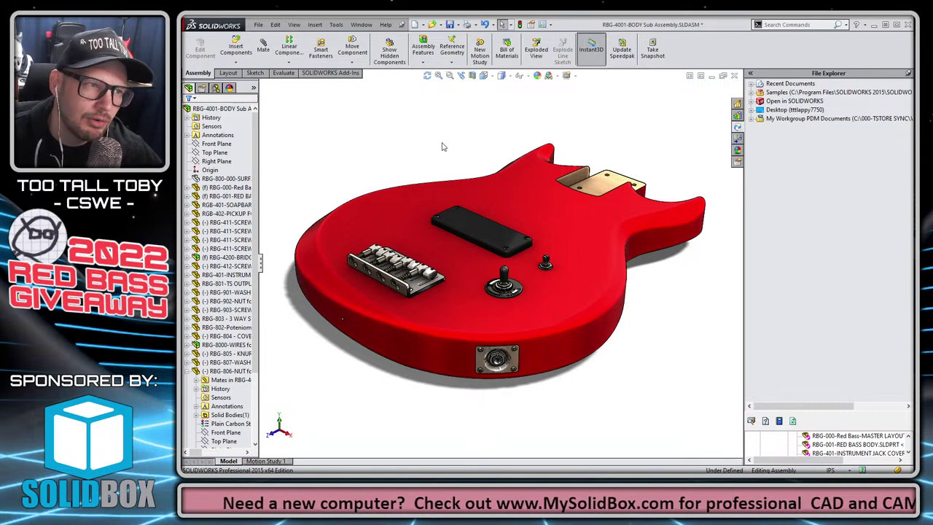
key("space")
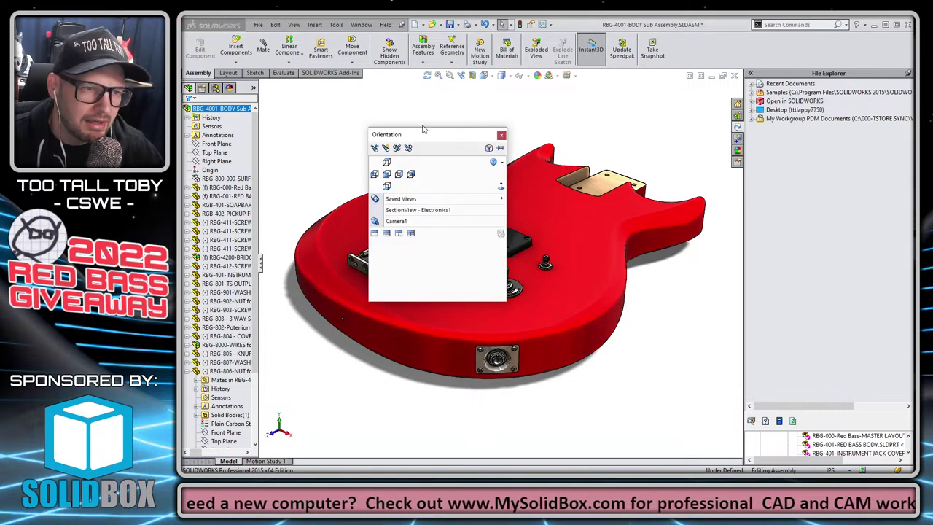
left_click(418, 210)
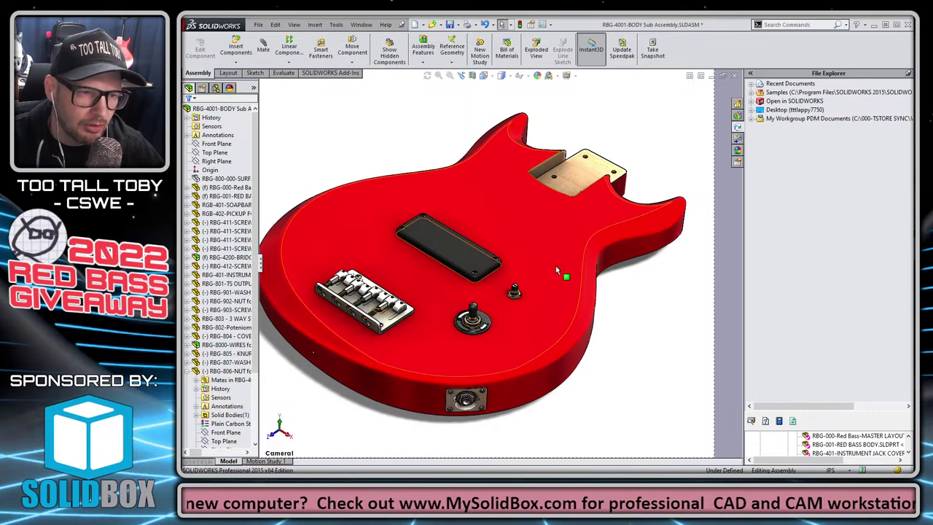
Hide the RBG-001-RED BASS BODY part, leaving only the pickup, bridge, controls and output jack in view.
left_click(528, 218)
key("Tab")
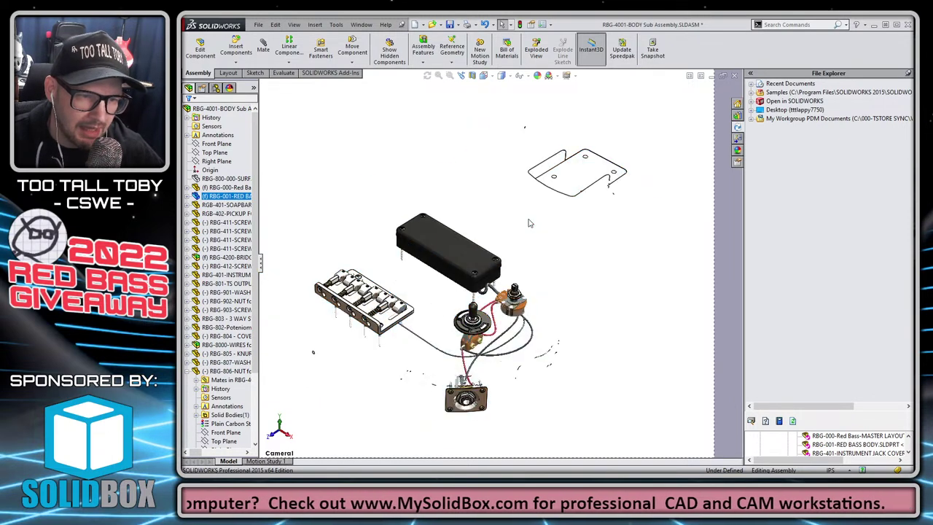
key("shift+Tab")
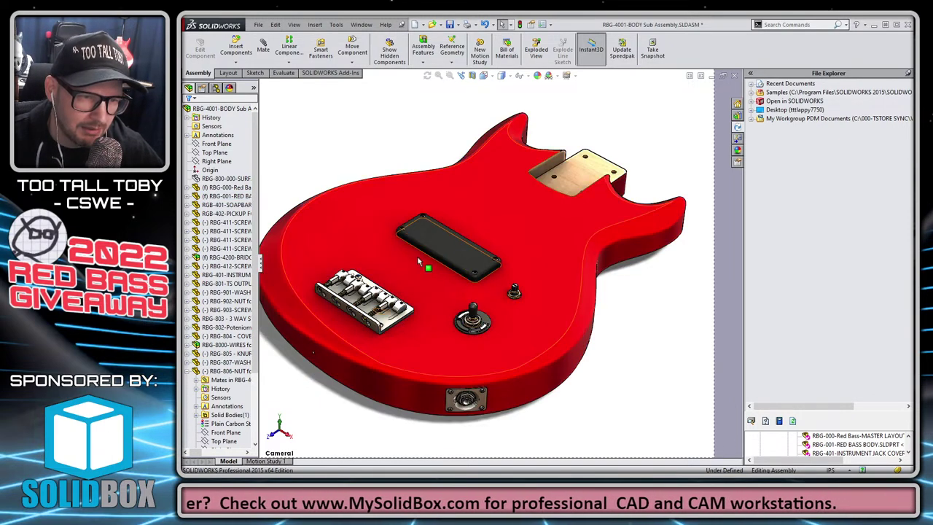
key("Tab")
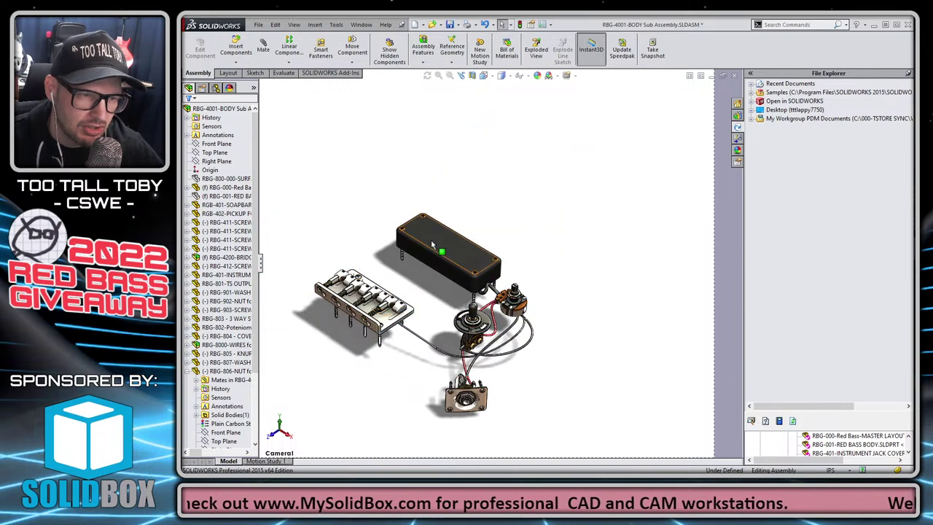
Toggle the RBG-001-RED BASS BODY part's visibility to compare the assembly with and without it, ending with the body shown.
key("shift+Tab")
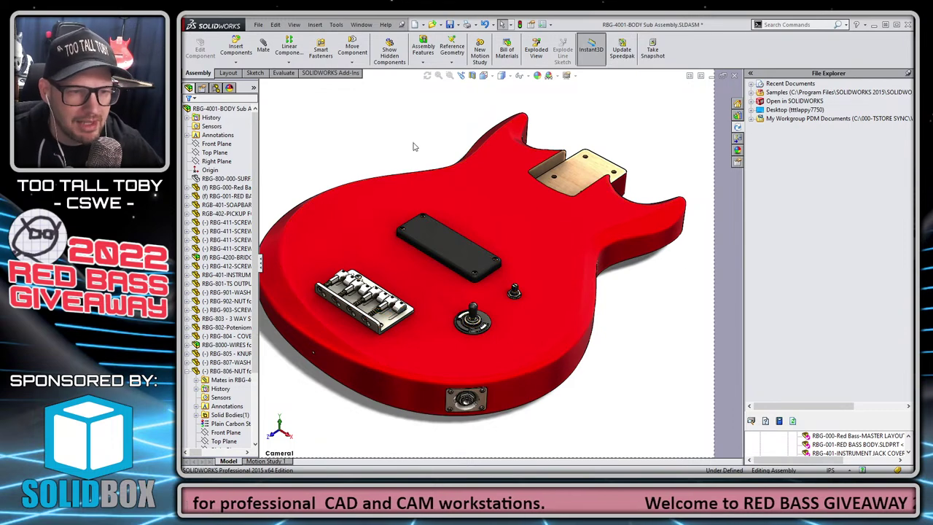
key("Tab")
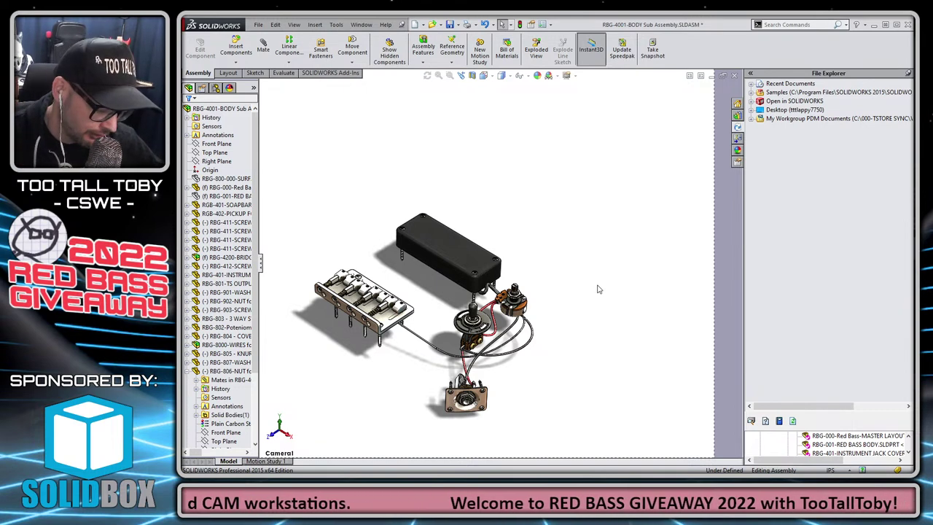
key("shift+Tab")
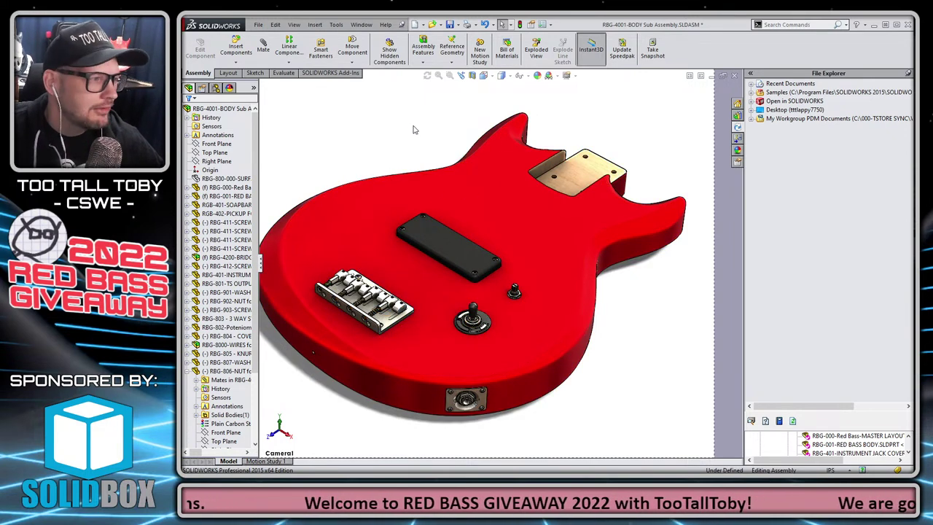
Switch to the saved SectionView - Electronics1 view in isometric orientation and examine the cutaway of the electronics cavity.
key("space")
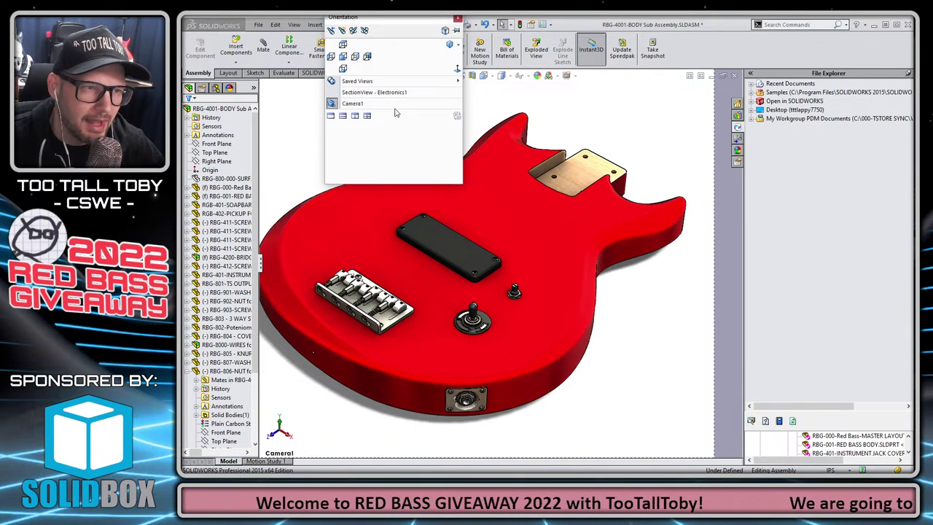
left_click(362, 102)
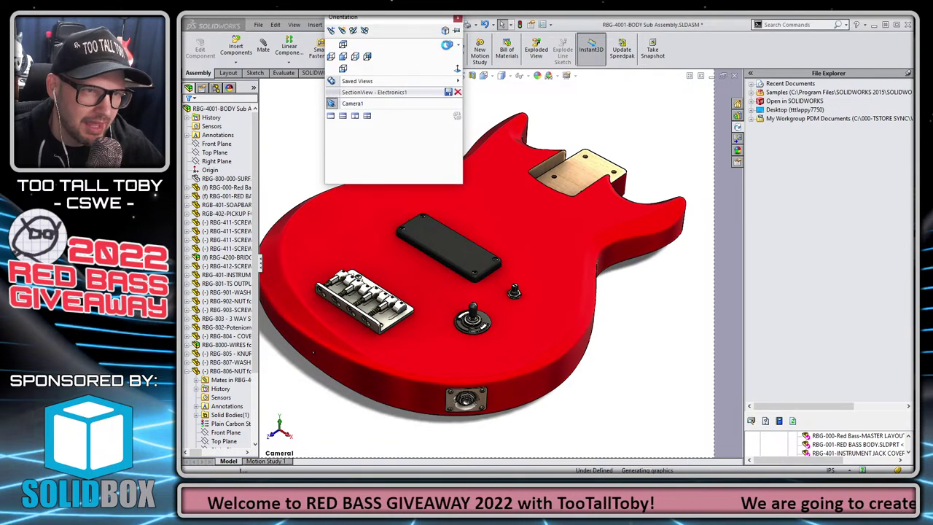
left_click(449, 45)
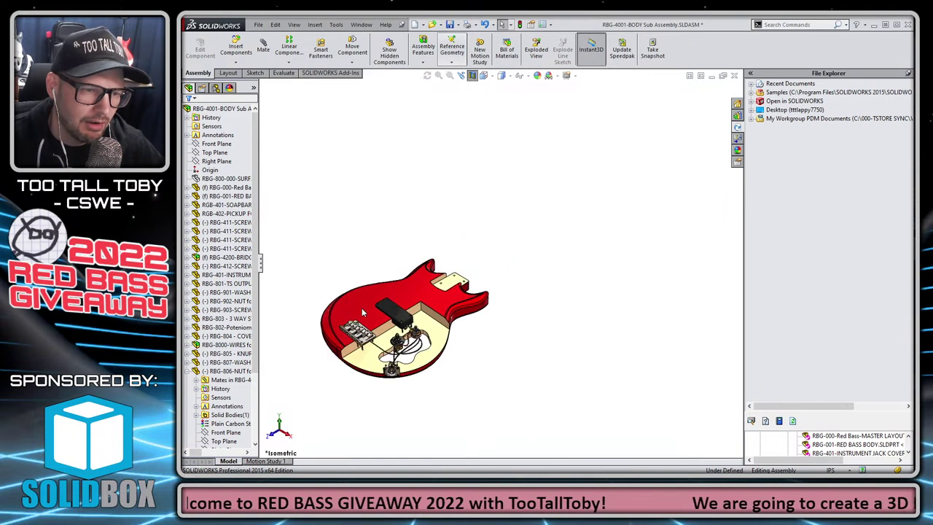
scroll(339, 311, "down", 3)
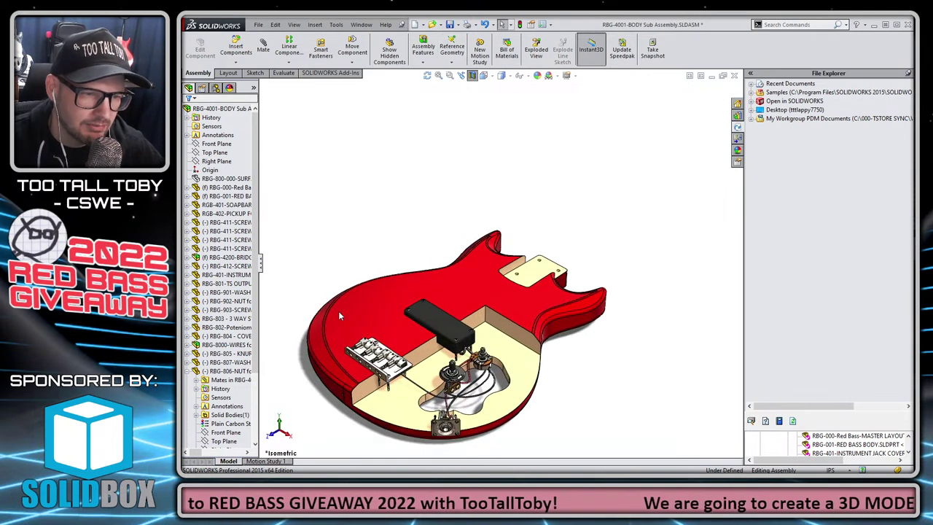
scroll(384, 385, "up", 2)
scroll(384, 385, "down", 3)
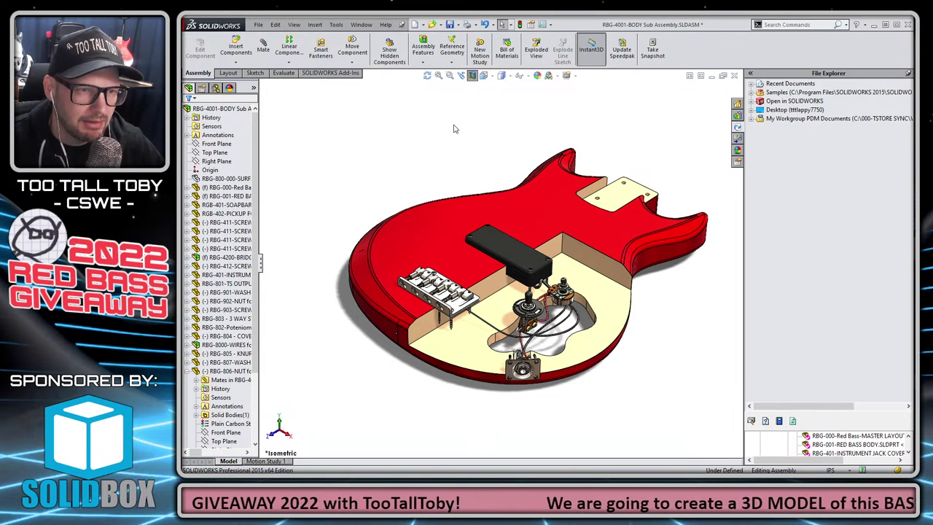
Turn off the section view to show the complete body subassembly in isometric orientation.
key("space")
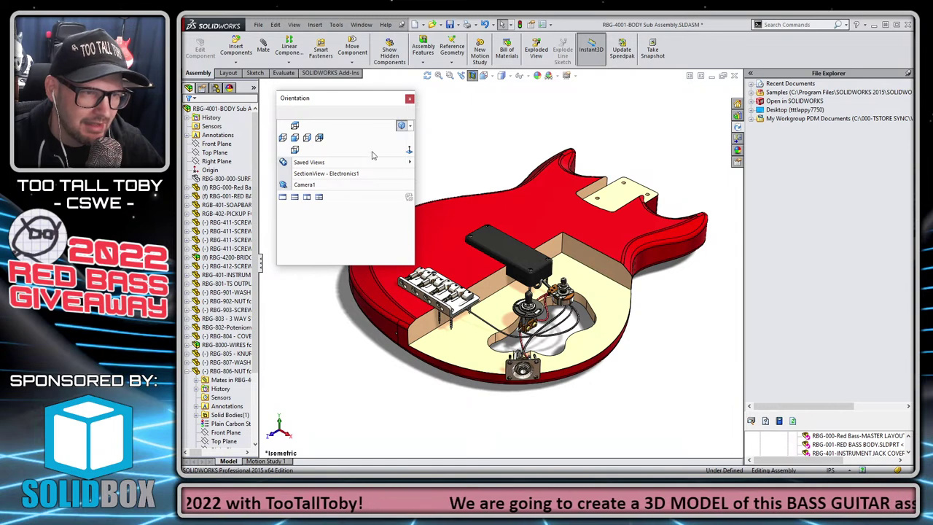
left_click(399, 126)
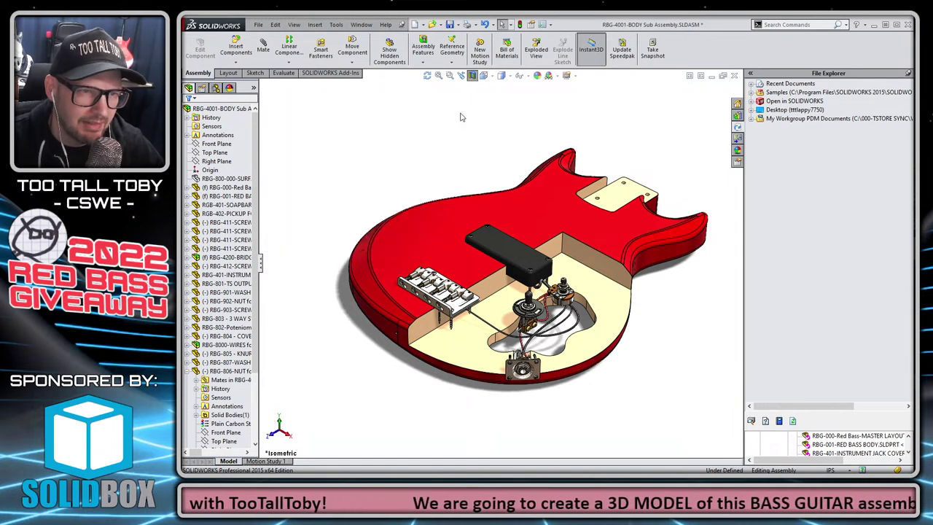
left_click(473, 76)
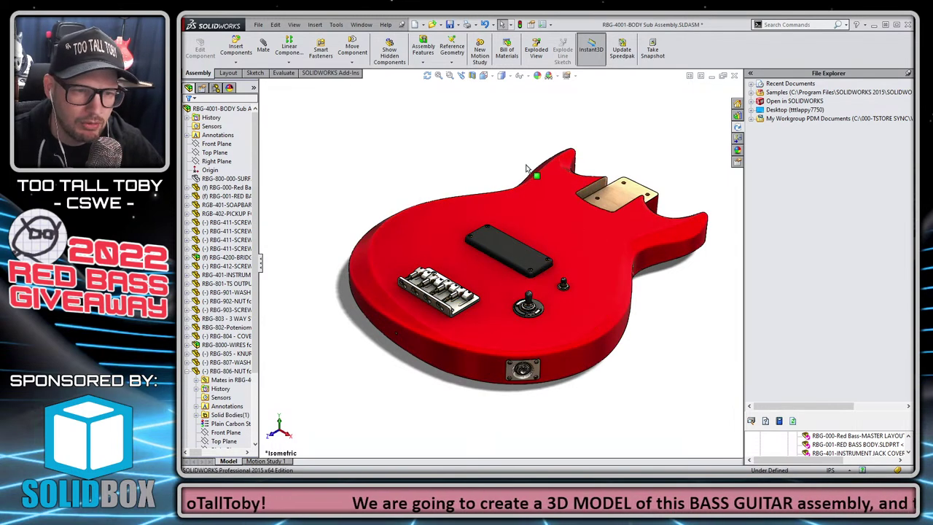
scroll(637, 269, "down", 2)
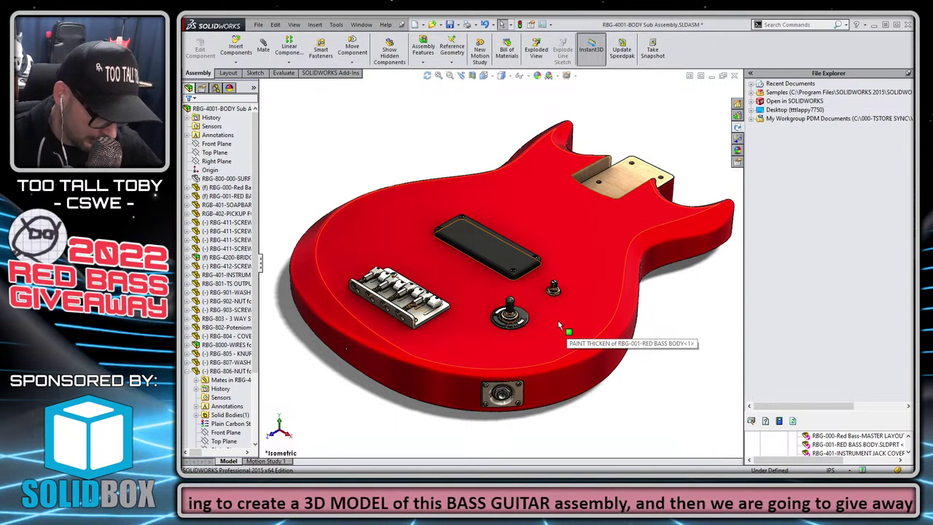
Hide the RBG-001-RED BASS BODY part and examine the three-way switch with its cover plate and knurled nut up close.
key("Tab")
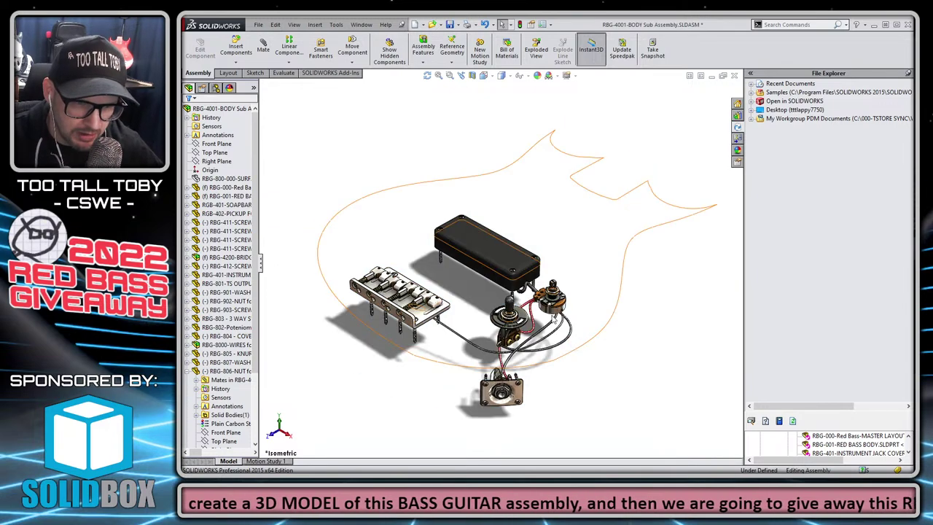
scroll(558, 320, "down", 5)
scroll(510, 332, "down", 2)
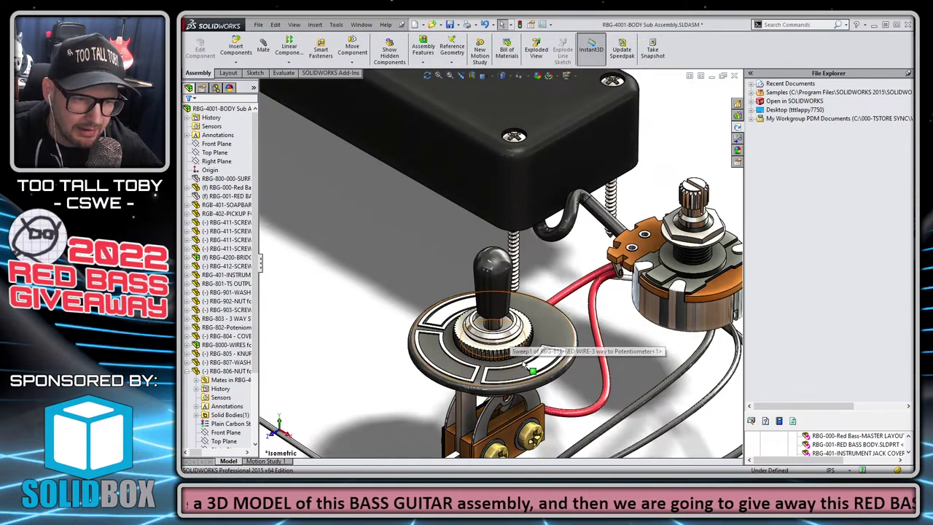
scroll(503, 333, "down", 4)
Open the RBG-805 knurled nut of the three-way switch as its own part, inspect it, and close it again.
left_click(500, 335)
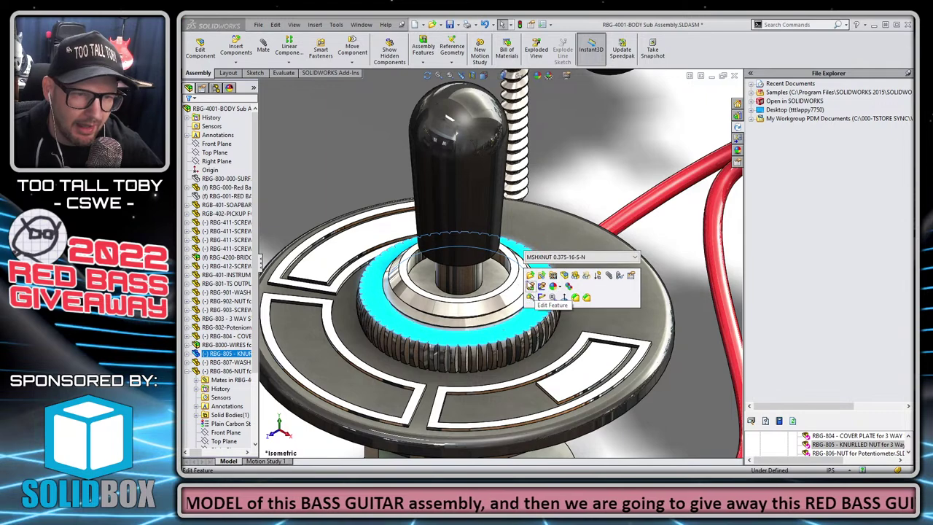
left_click(532, 275)
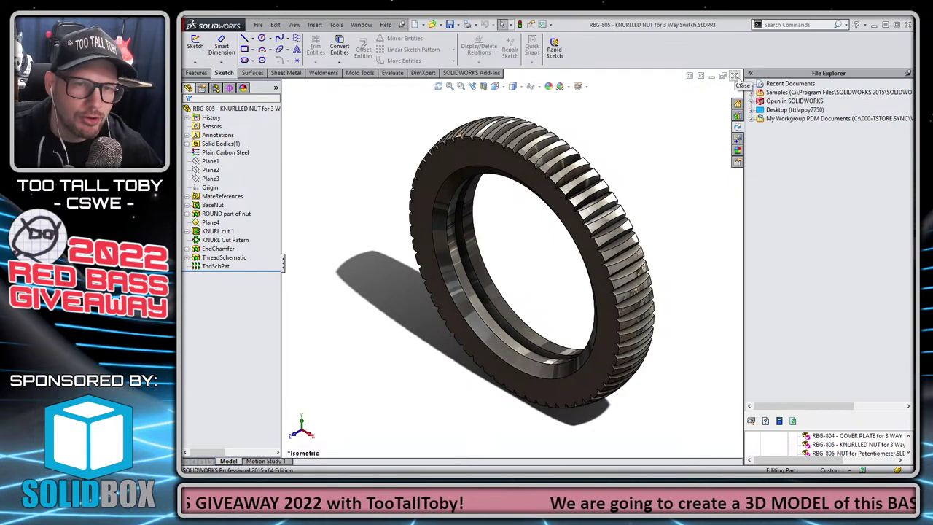
left_click(734, 76)
Examine the potentiometer with its hex nut and the RBG-807 washer from several angles, highlighting the washer.
scroll(642, 250, "up", 5)
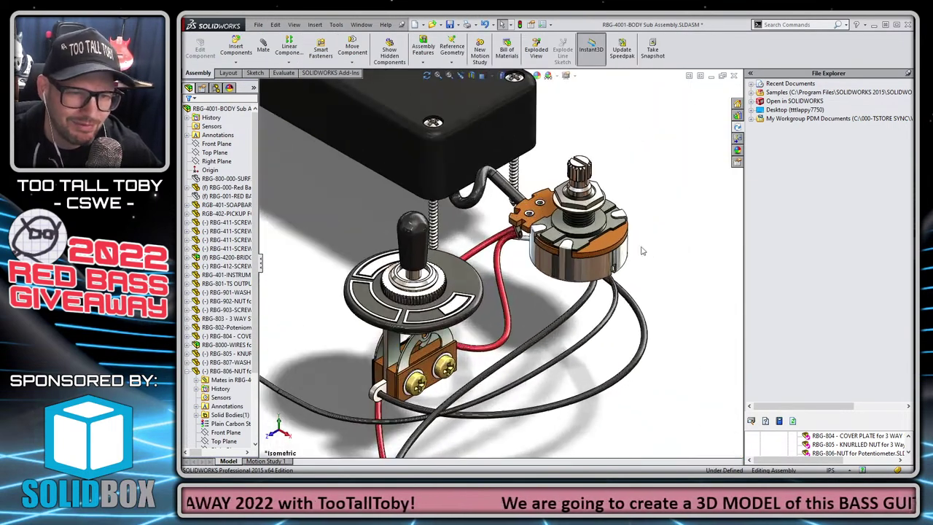
scroll(641, 251, "down", 3)
scroll(624, 166, "down", 3)
scroll(535, 237, "down", 2)
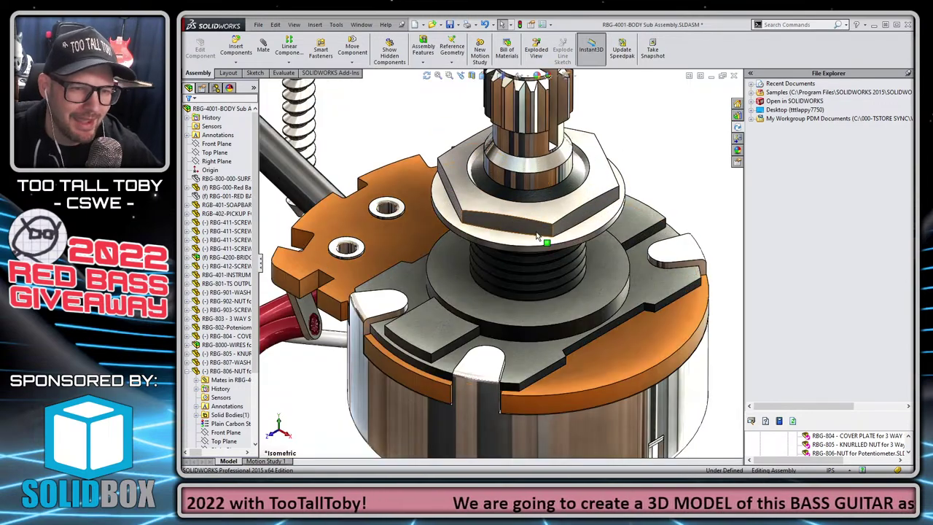
middle_click(537, 235)
middle_click_drag(537, 235, 524, 250)
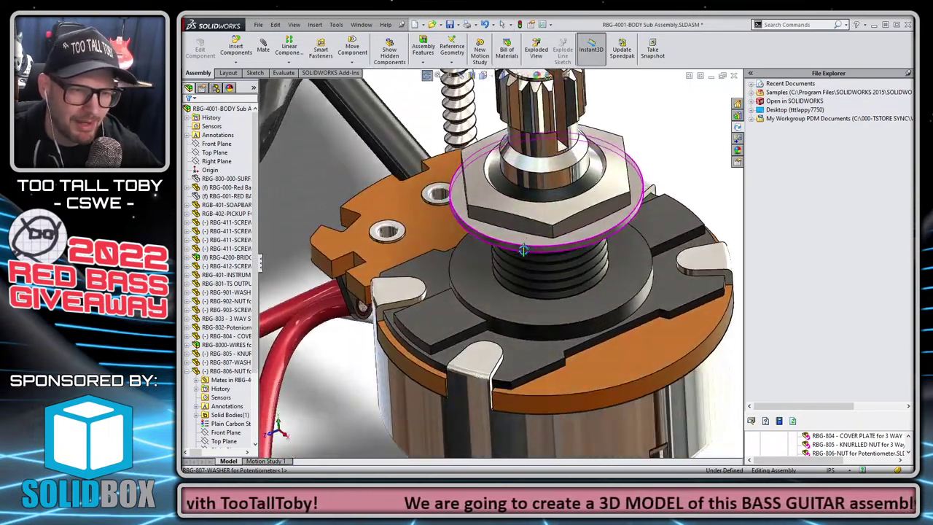
scroll(524, 250, "up", 3)
scroll(562, 229, "down", 2)
scroll(569, 218, "up", 2)
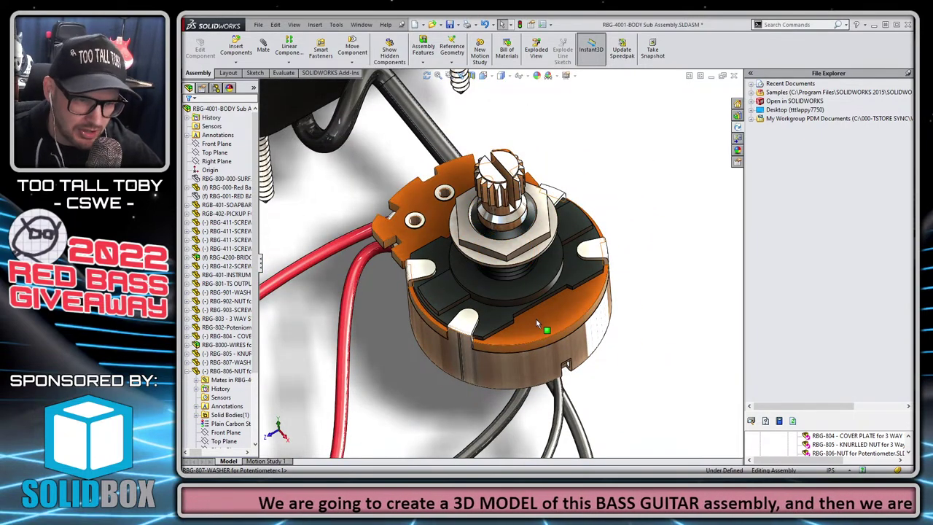
left_click(535, 255)
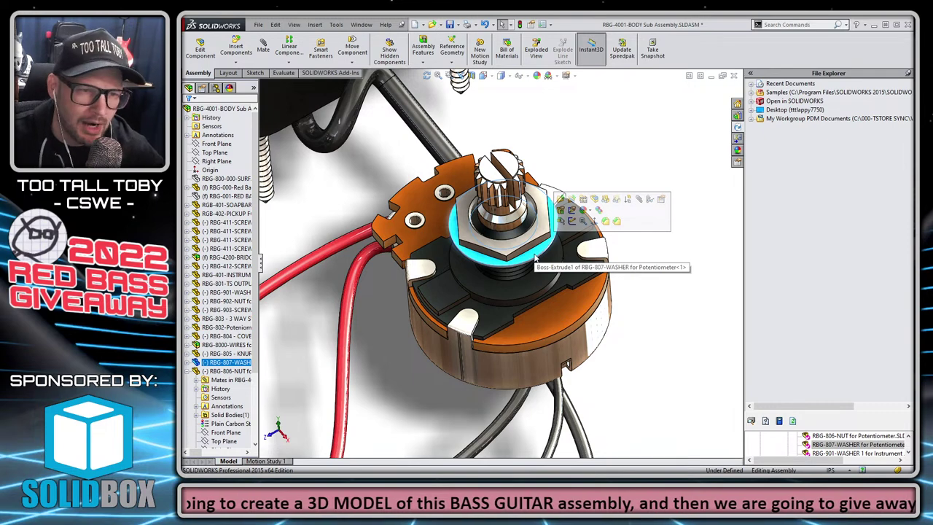
scroll(536, 259, "up", 5)
left_click(596, 300)
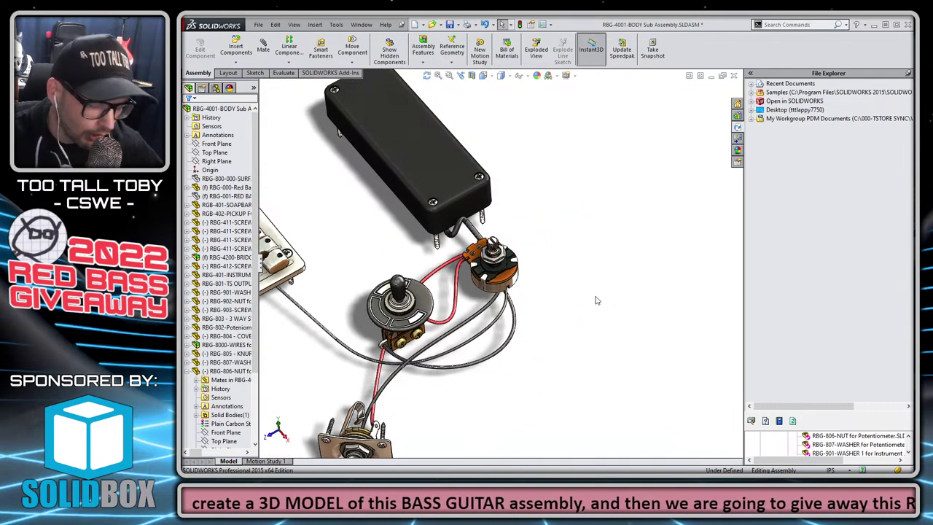
Reshow the RBG-001-RED BASS BODY part and view the whole body subassembly.
scroll(561, 253, "up", 5)
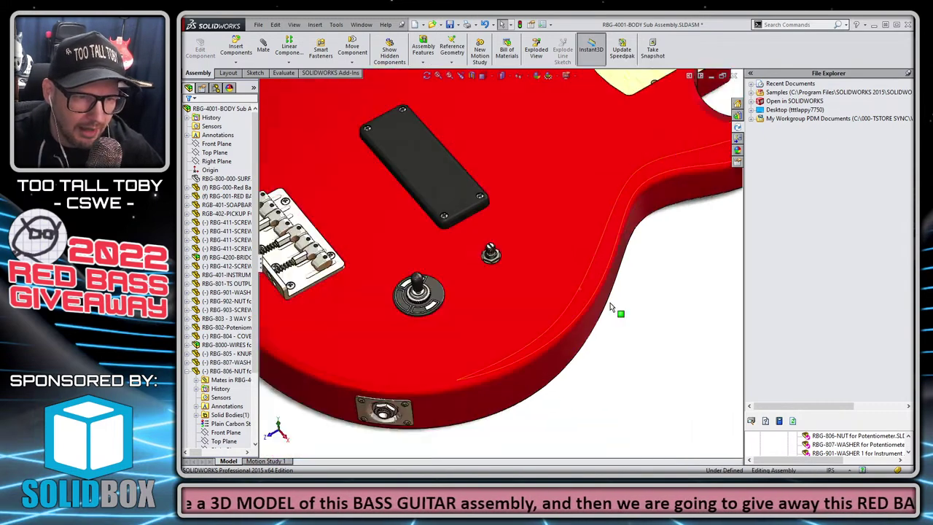
scroll(619, 292, "up", 2)
scroll(618, 252, "down", 2)
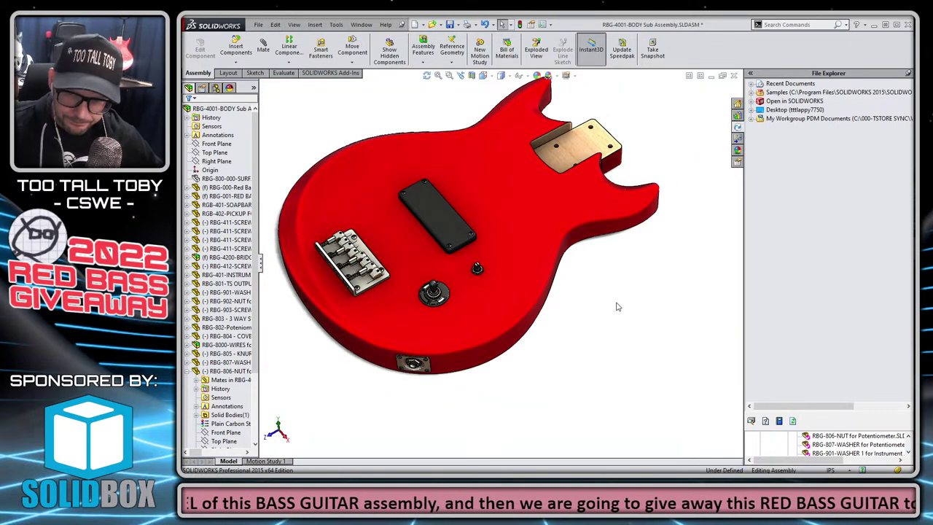
scroll(604, 175, "up", 2)
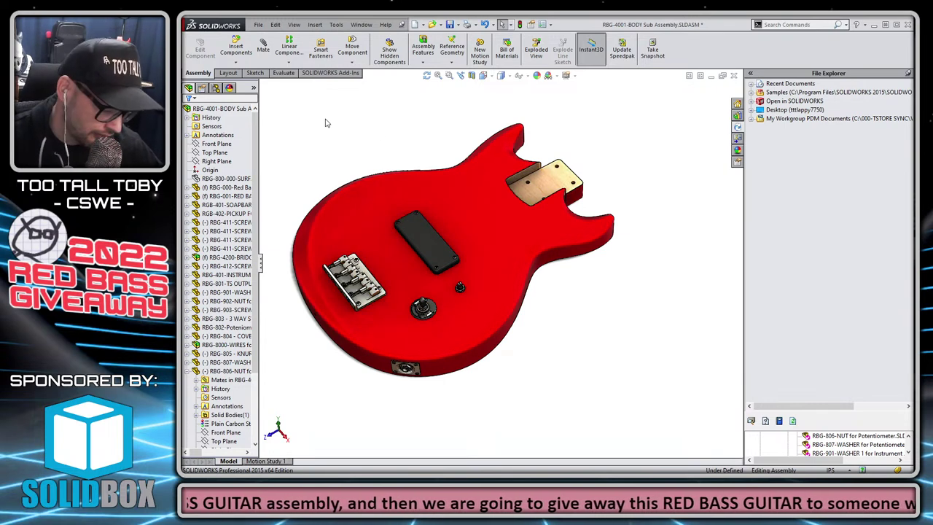
Switch to the RBG-1001 top-level guitar assembly and examine the potentiometer shaft that protrudes from the body.
key("ctrl+Tab")
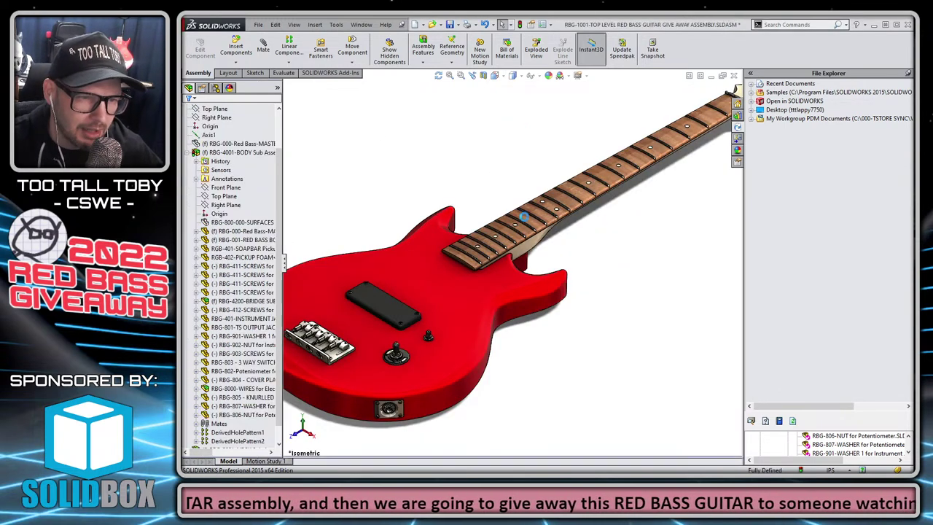
scroll(510, 208, "up", 3)
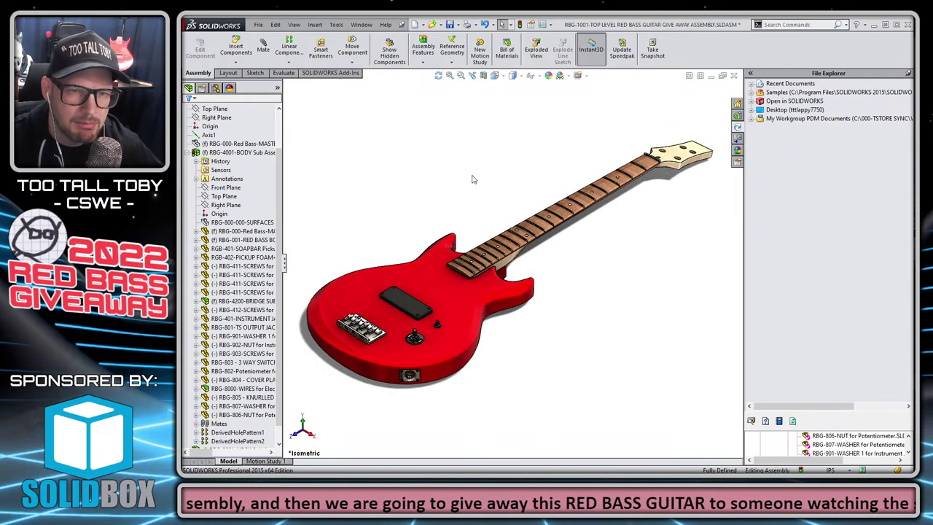
scroll(453, 339, "down", 8)
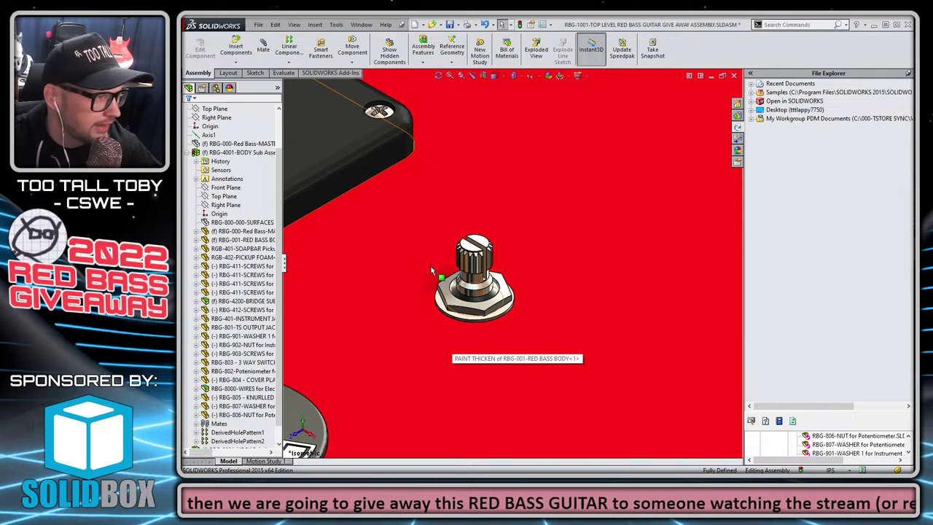
scroll(495, 299, "up", 5)
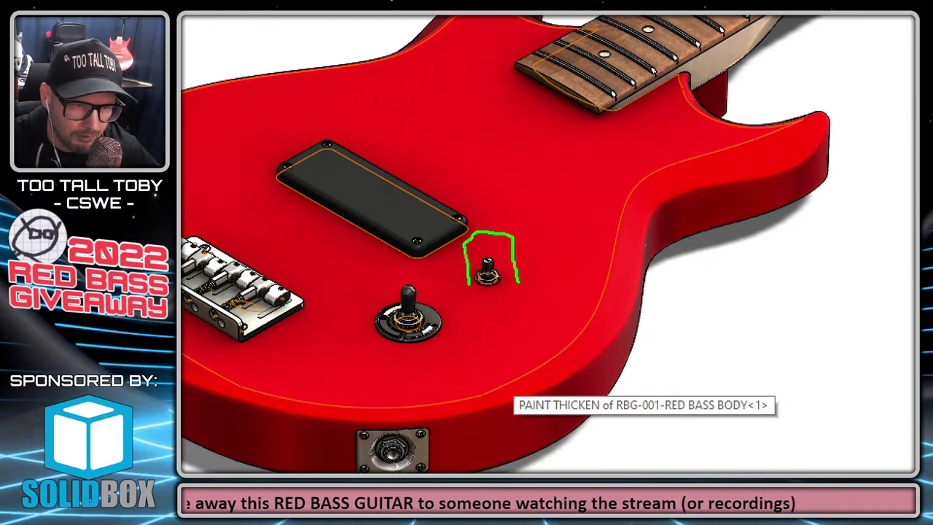
Sketch a green freehand knob over the potentiometer shaft as a screen annotation and clear the markup.
left_click_drag(468, 246, 509, 279)
left_click_drag(487, 229, 456, 285)
left_click_drag(502, 237, 474, 290)
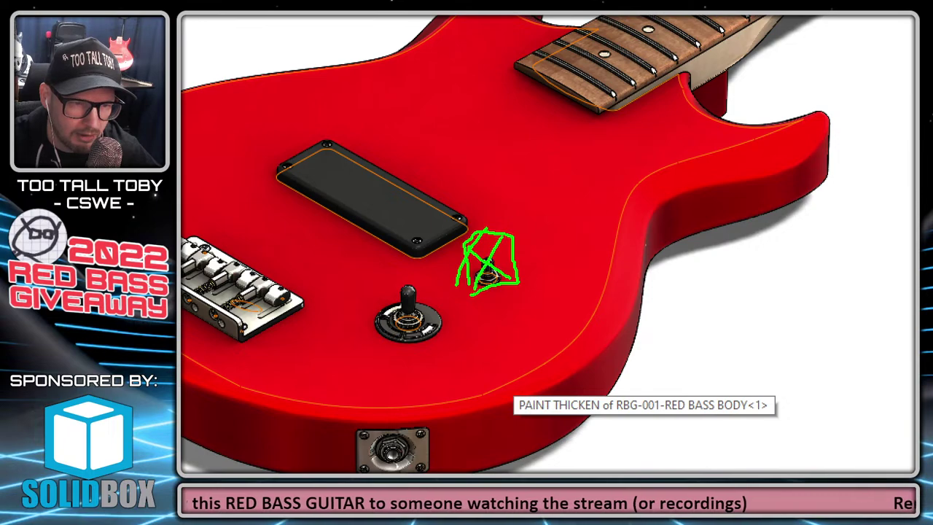
left_click_drag(516, 260, 525, 283)
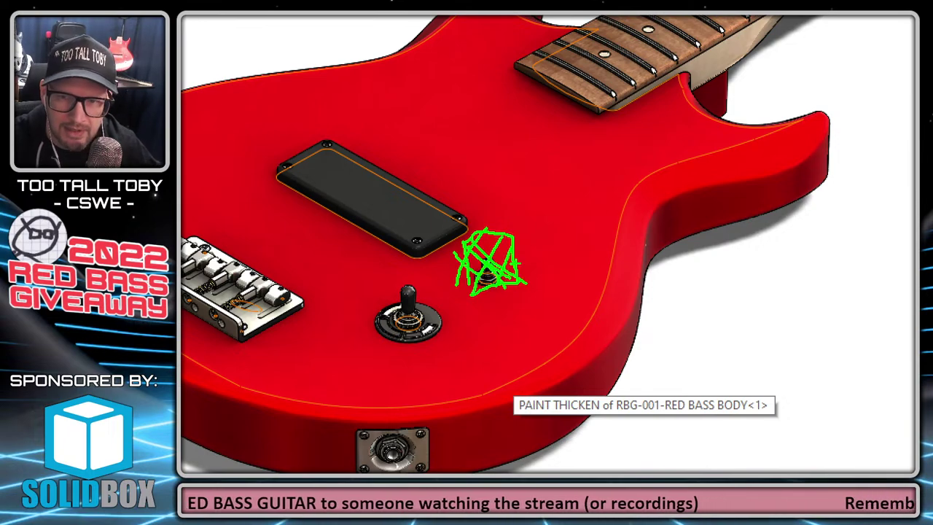
key("Escape")
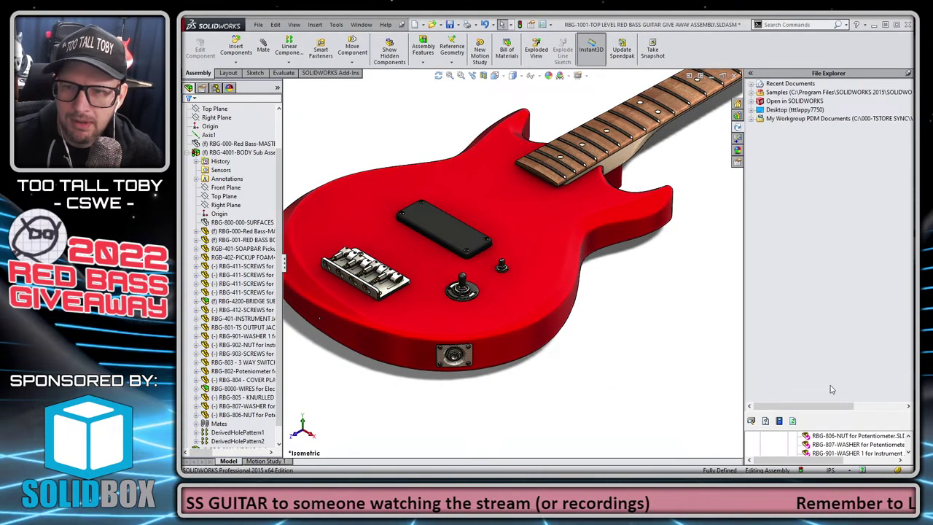
Examine the open electronics cavity and its wiring on the back of the guitar body.
scroll(562, 198, "up", 3)
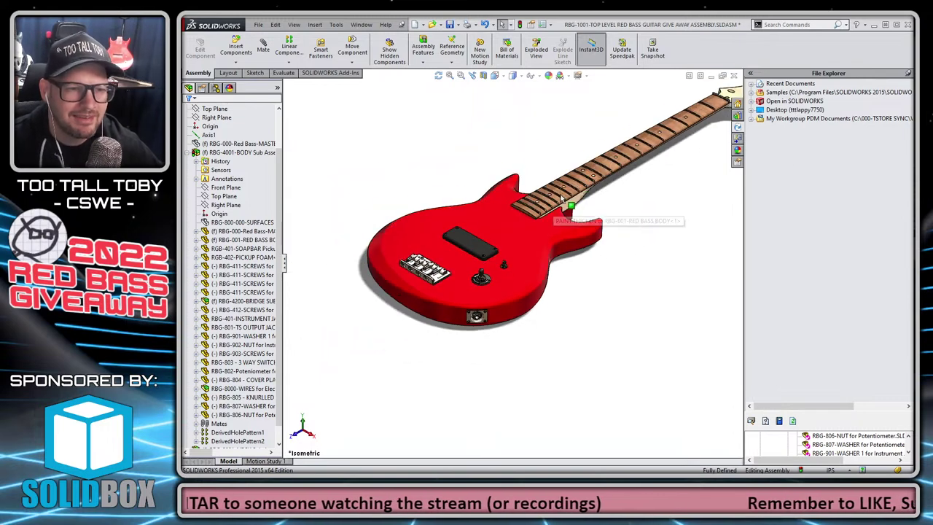
scroll(562, 198, "up", 2)
middle_click_drag(496, 374, 479, 232)
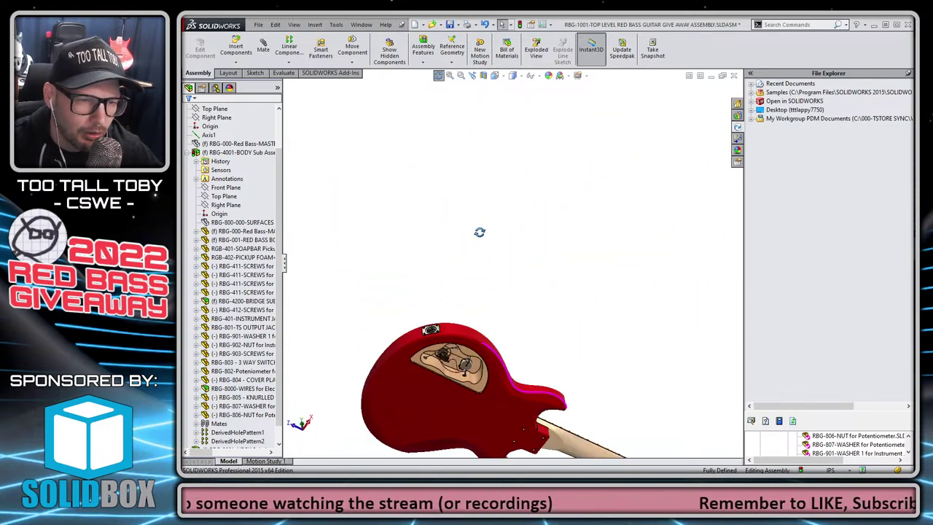
scroll(478, 387, "down", 5)
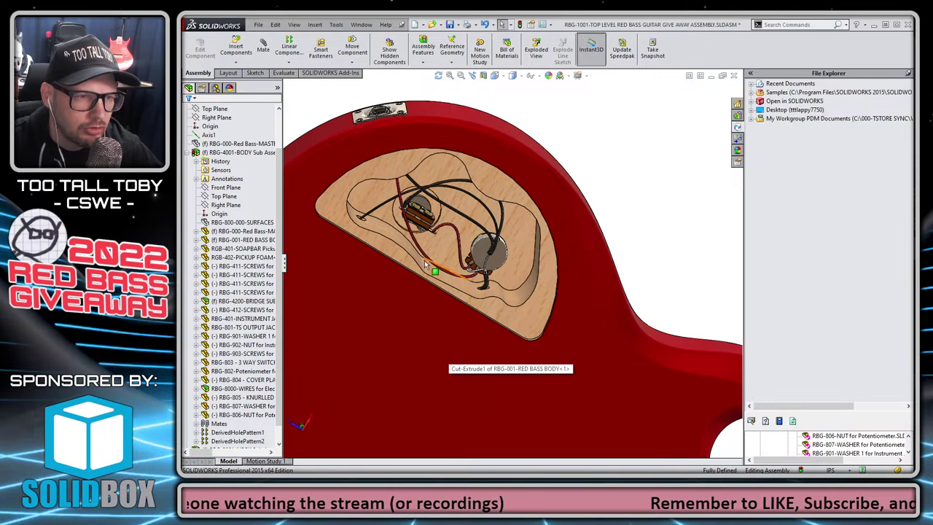
Highlight the cover recess around the electronics cavity and examine the neck mounting holes on the back of the body.
left_click(340, 214)
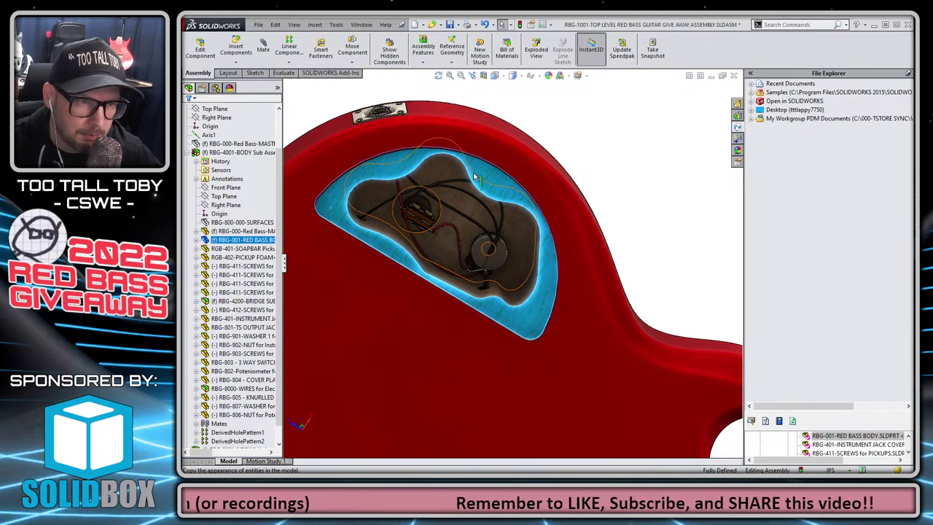
scroll(556, 325, "up", 3)
scroll(608, 395, "up", 1)
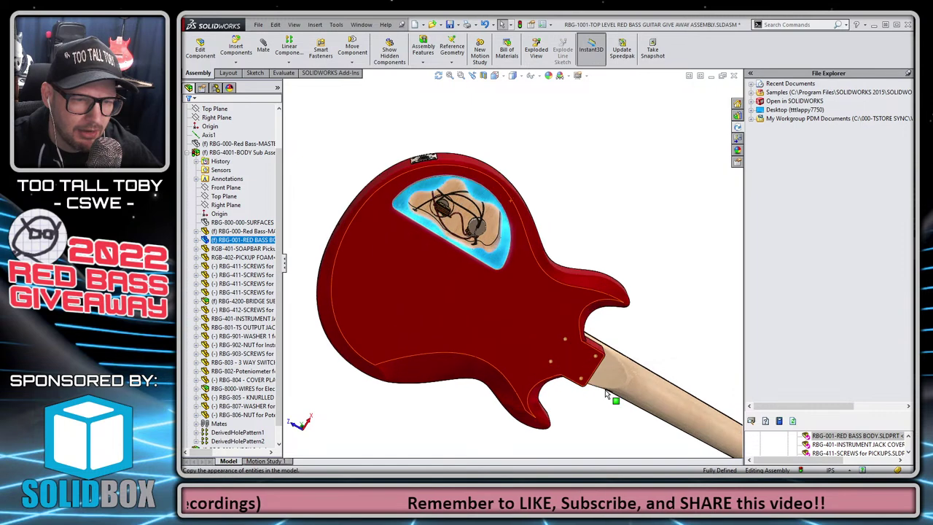
scroll(607, 388, "down", 5)
left_click(542, 328)
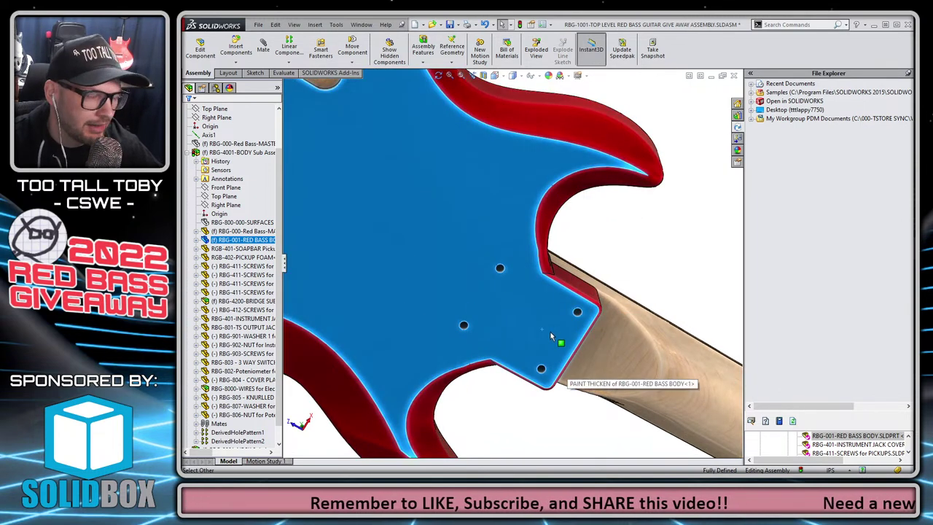
scroll(551, 332, "up", 6)
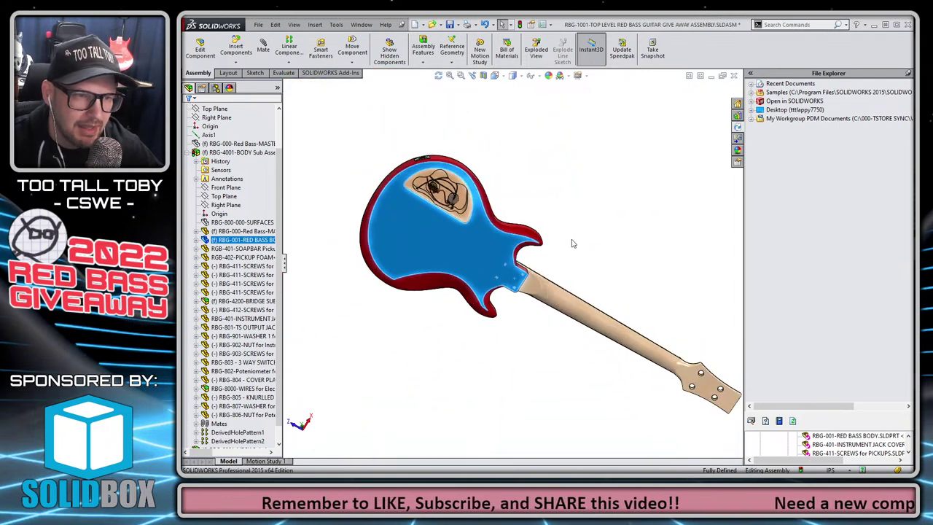
left_click(551, 154)
Turn the guitar to its front and inspect the small hole in the body's edge behind the bridge.
middle_click_drag(519, 184, 404, 363)
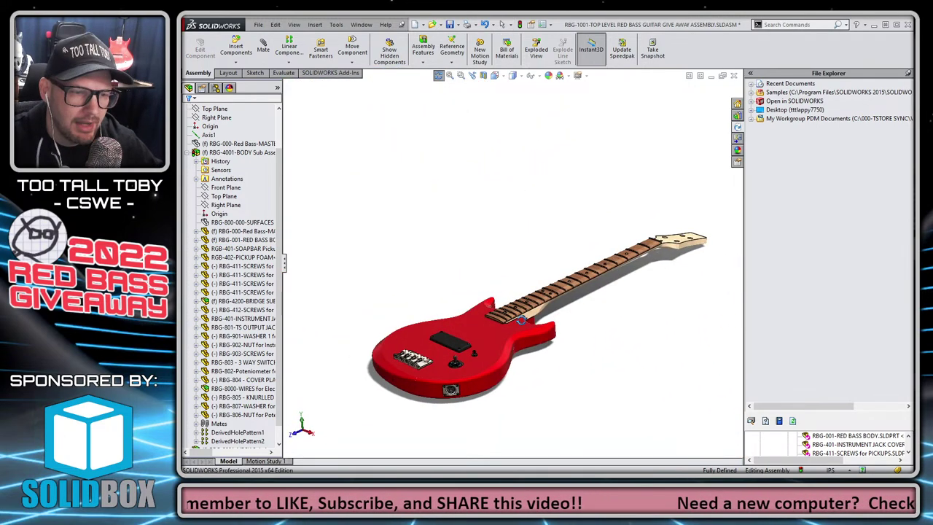
scroll(403, 363, "down", 6)
scroll(403, 363, "down", 3)
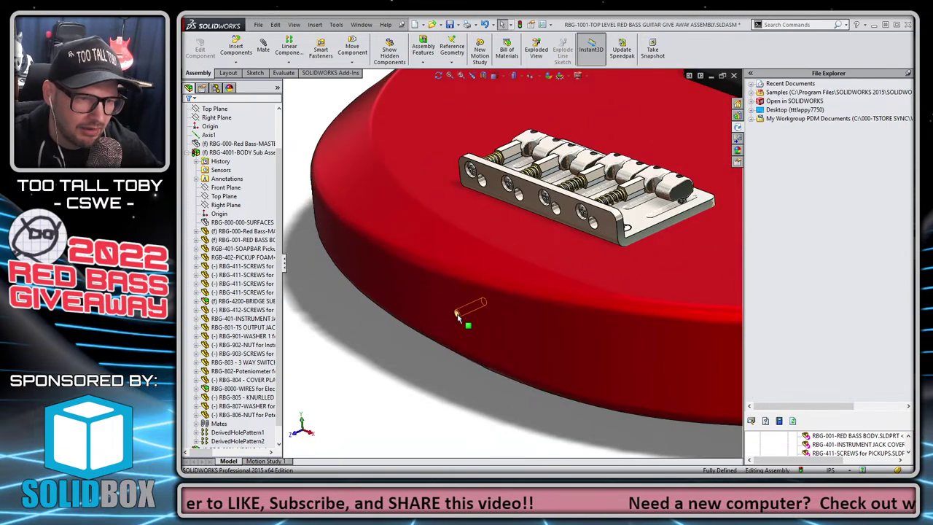
left_click(459, 317)
scroll(457, 317, "up", 5)
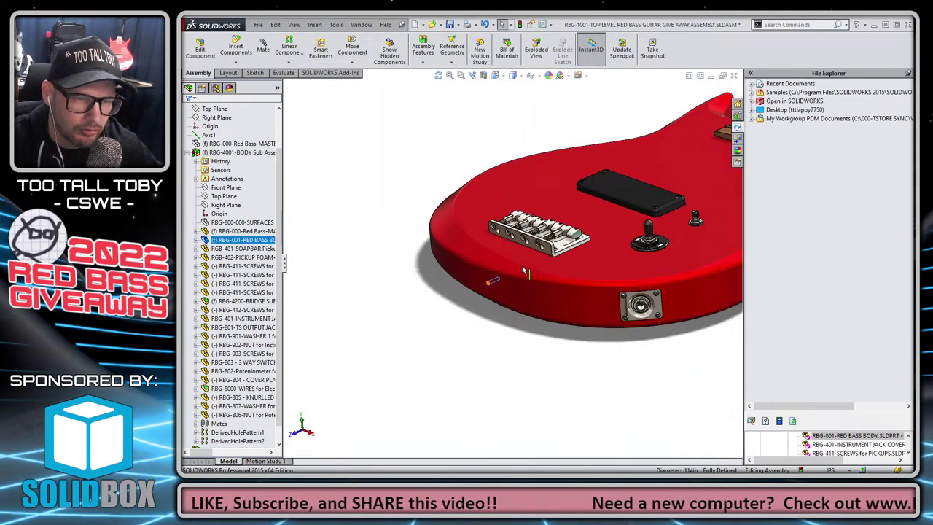
left_click(484, 145)
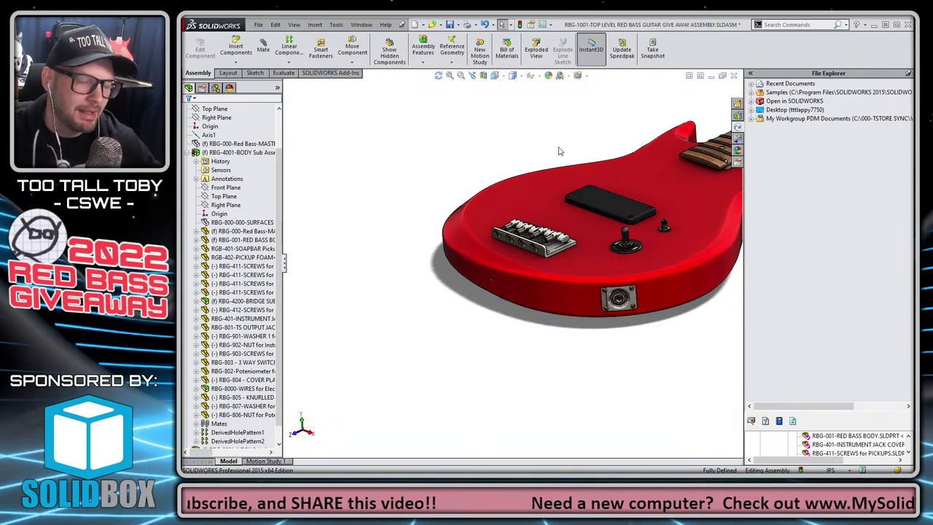
Inspect the small hole in the tip of the body's horn and return to a view of the whole guitar.
middle_click_drag(559, 151, 655, 342)
scroll(609, 140, "down", 6)
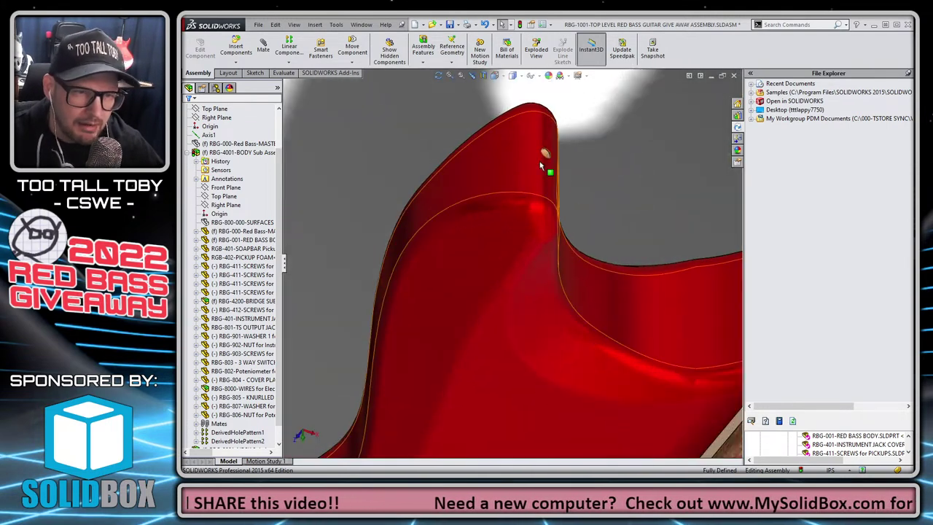
scroll(562, 211, "up", 8)
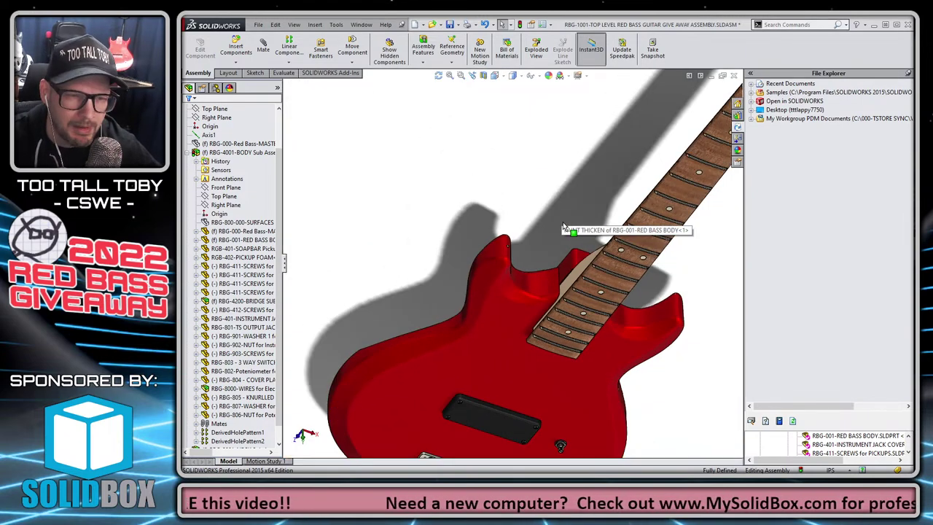
scroll(565, 233, "up", 5)
scroll(587, 348, "down", 2)
scroll(531, 246, "up", 3)
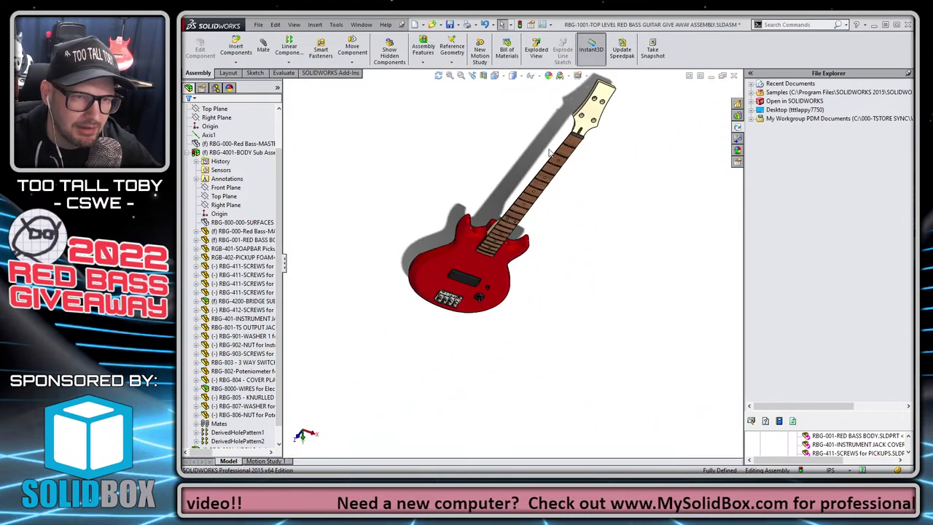
middle_click_drag(550, 152, 503, 135)
scroll(420, 267, "down", 1)
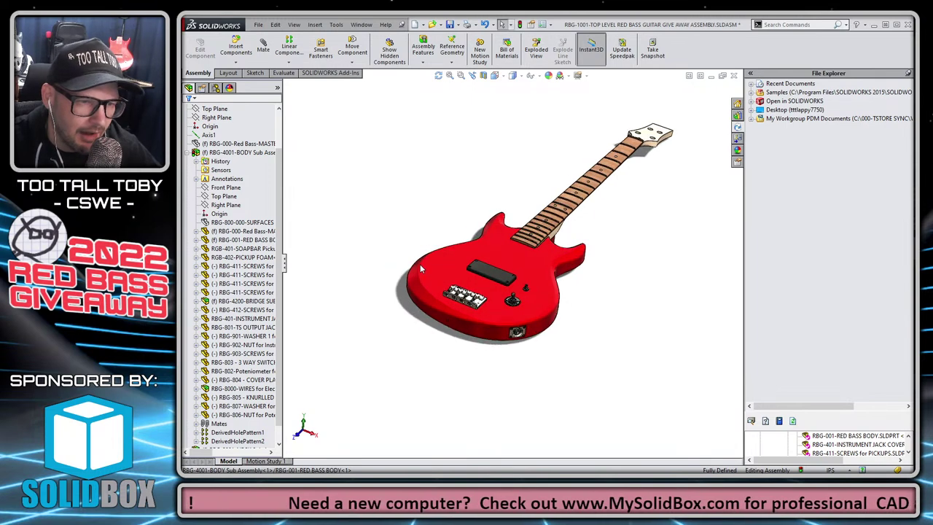
Re-examine the edge hole behind the bridge and view the front of the body from above.
scroll(421, 269, "down", 3)
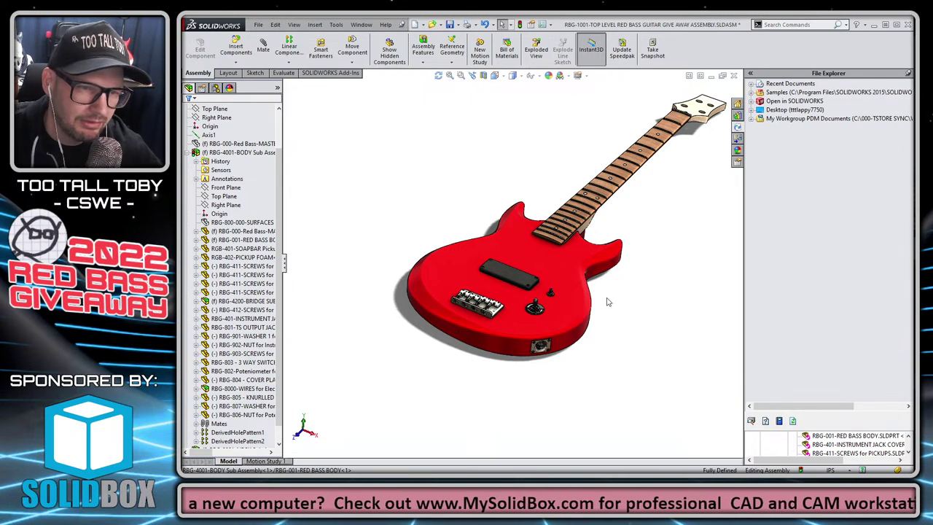
scroll(608, 302, "up", 2)
scroll(583, 239, "down", 3)
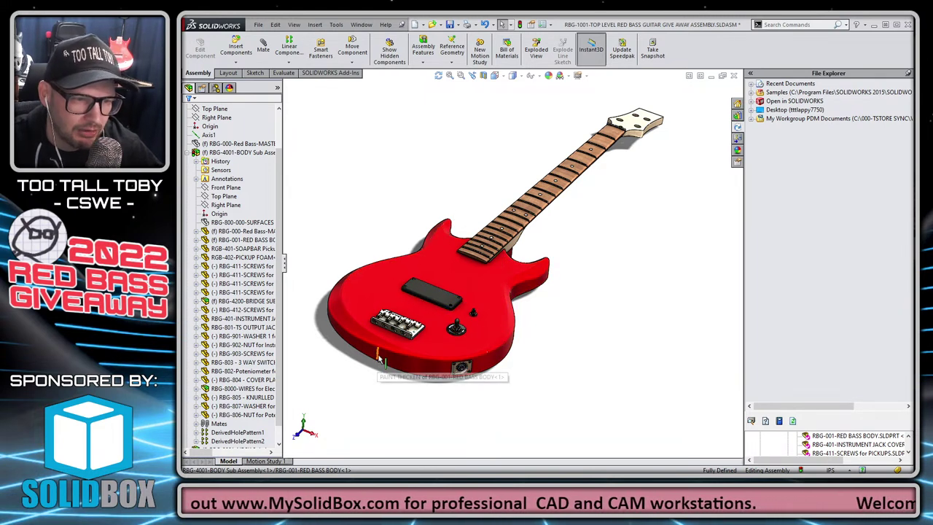
scroll(380, 356, "down", 10)
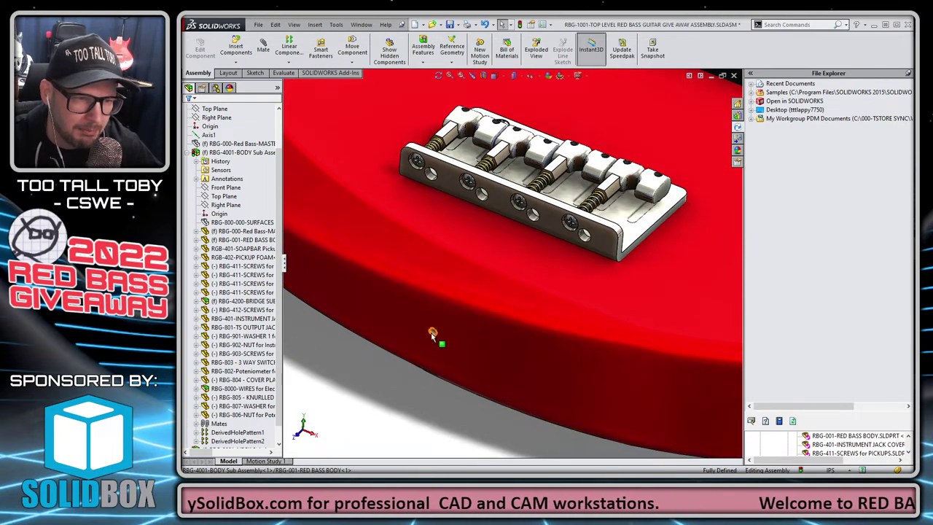
scroll(442, 333, "up", 8)
scroll(567, 147, "down", 2)
middle_click_drag(567, 146, 544, 314)
scroll(584, 143, "up", 3)
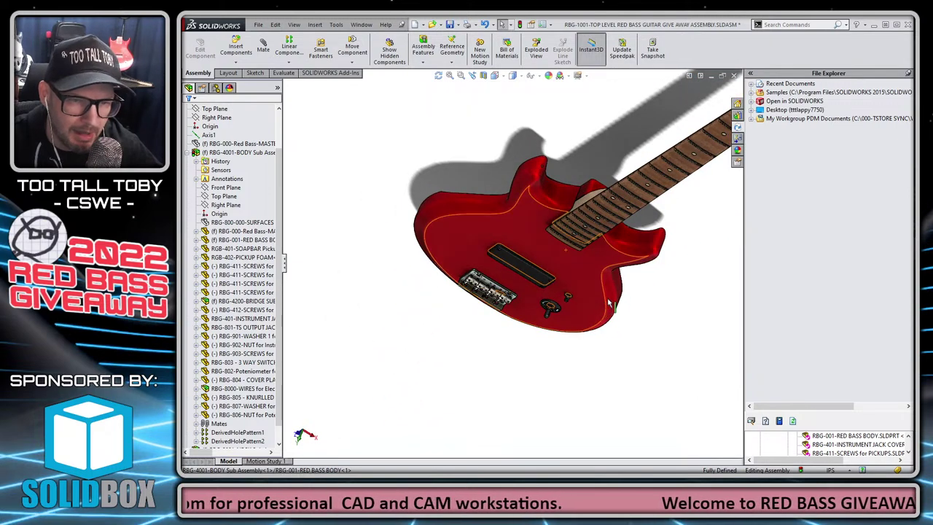
Mark up the headstock with green freehand tuning pegs beside its four tuner holes.
middle_click_drag(611, 305, 622, 209)
scroll(634, 175, "up", 5)
scroll(584, 158, "down", 5)
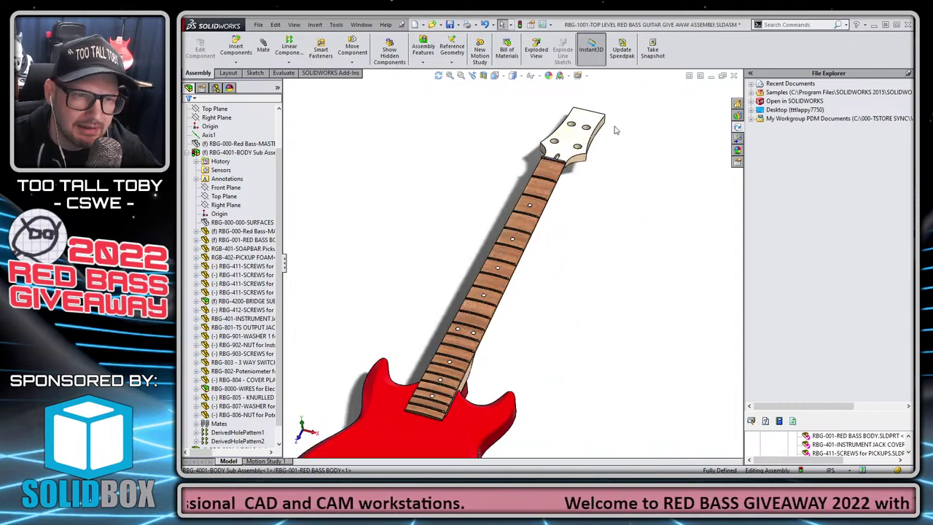
scroll(614, 130, "down", 6)
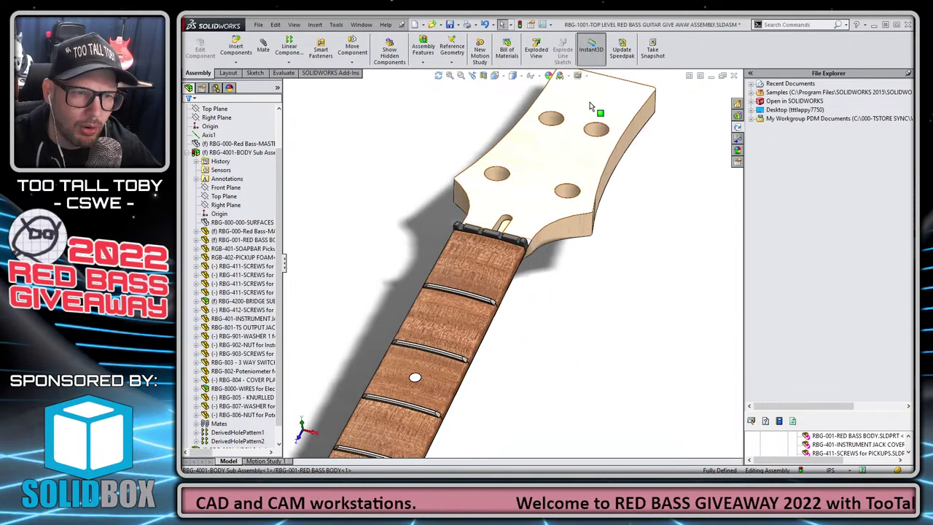
scroll(625, 197, "up", 3)
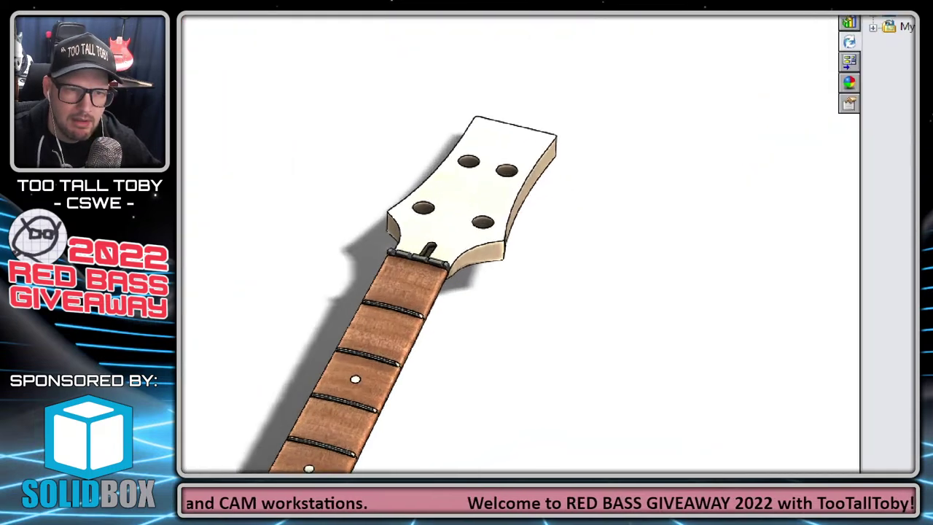
mouse_move(494, 198)
left_mouse_down()
mouse_move(527, 207)
mouse_move(540, 242)
left_mouse_up()
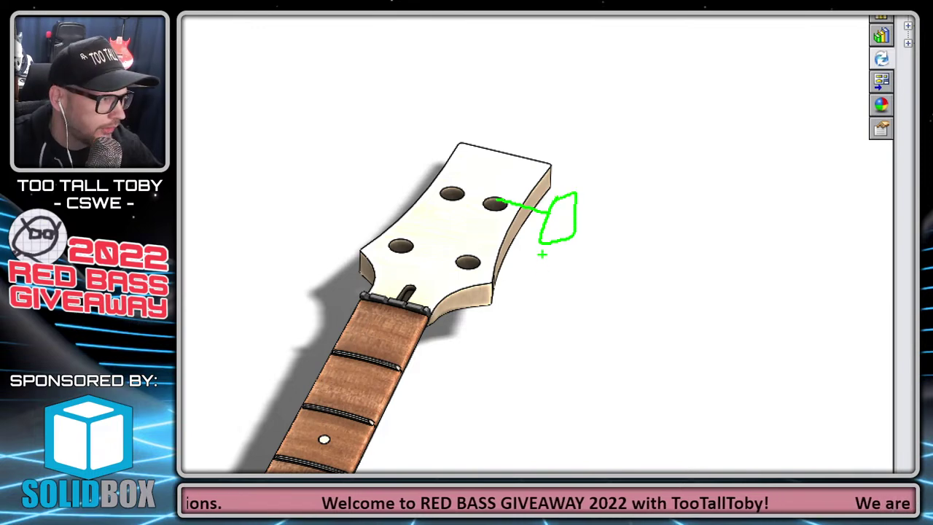
mouse_move(473, 266)
left_mouse_down()
mouse_move(540, 271)
mouse_move(530, 295)
left_mouse_up()
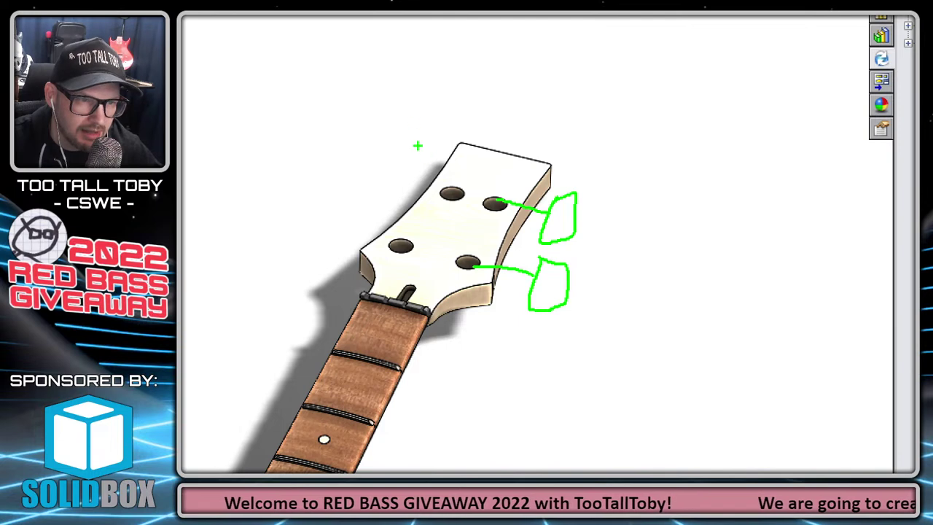
mouse_move(398, 134)
left_mouse_down()
mouse_move(385, 172)
mouse_move(382, 119)
left_mouse_up()
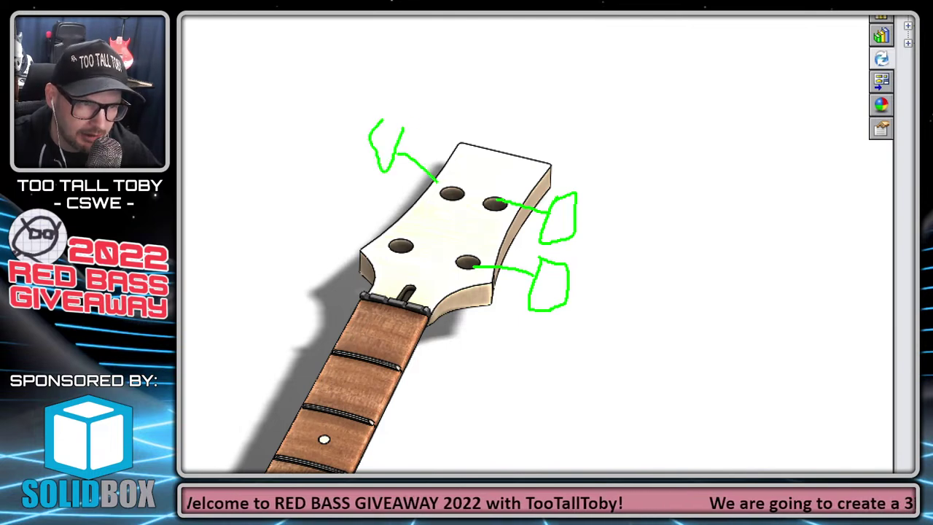
mouse_move(385, 239)
left_mouse_down()
mouse_move(339, 232)
mouse_move(342, 242)
mouse_move(363, 201)
left_mouse_up()
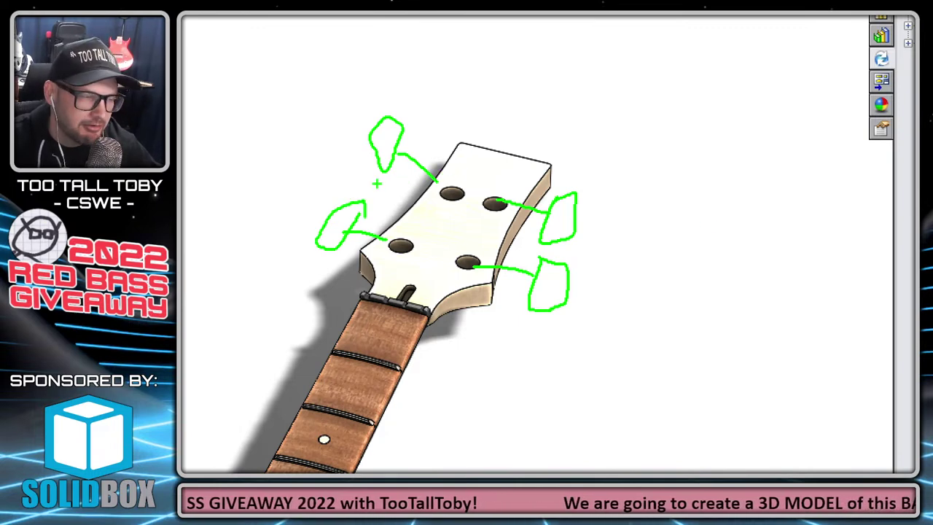
Annotate the headstock with two green arrows, the letter D and a cover outline near the nut, and clear the markup.
mouse_move(359, 216)
left_mouse_down()
mouse_move(510, 115)
mouse_move(598, 73)
mouse_move(619, 88)
left_mouse_up()
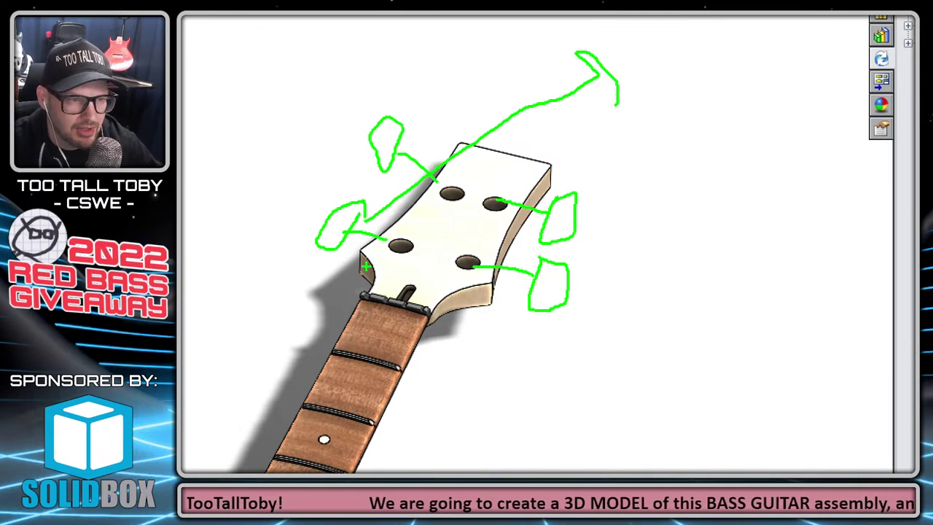
left_click_drag(285, 164, 259, 259)
mouse_move(239, 226)
left_mouse_down()
mouse_move(259, 259)
mouse_move(281, 229)
left_mouse_up()
left_click_drag(246, 307, 250, 361)
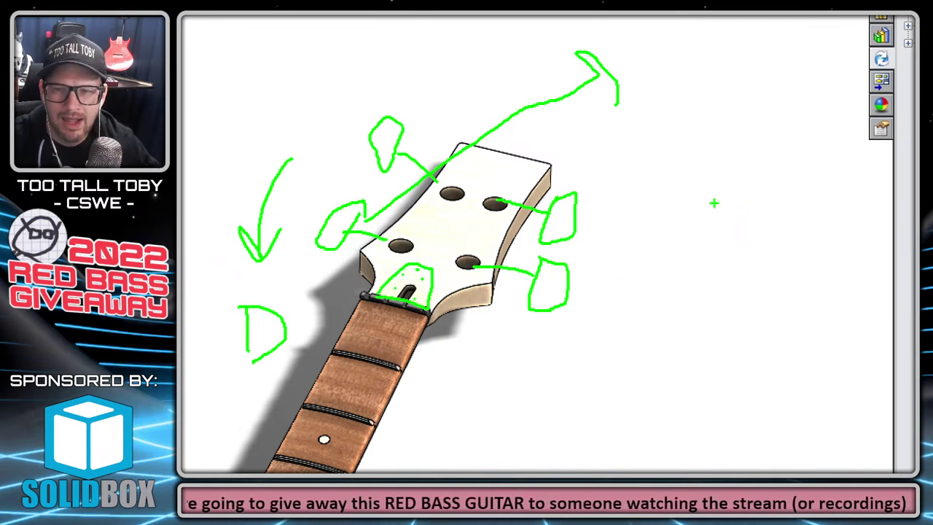
key("Escape")
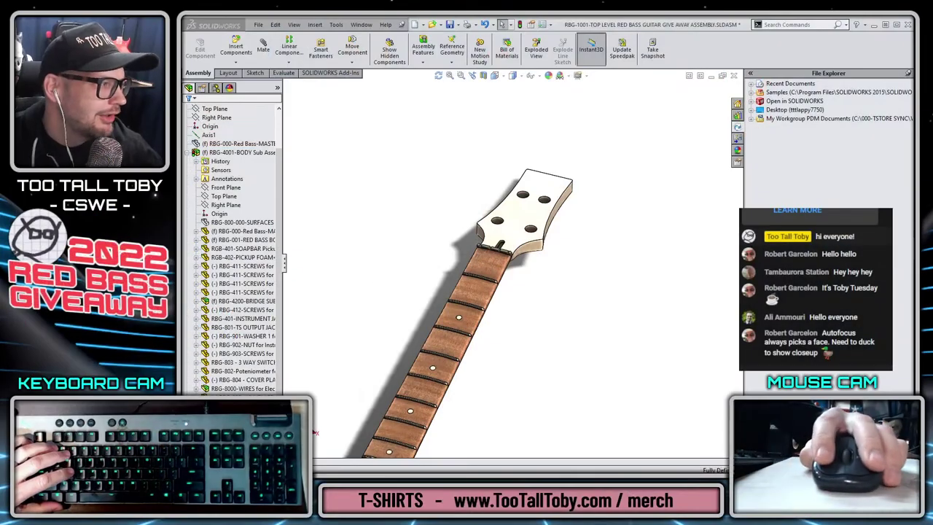
Show the whole guitar in isometric view and select the RBG-800-000-SURFACES component.
left_click(469, 218)
key("ctrl+7")
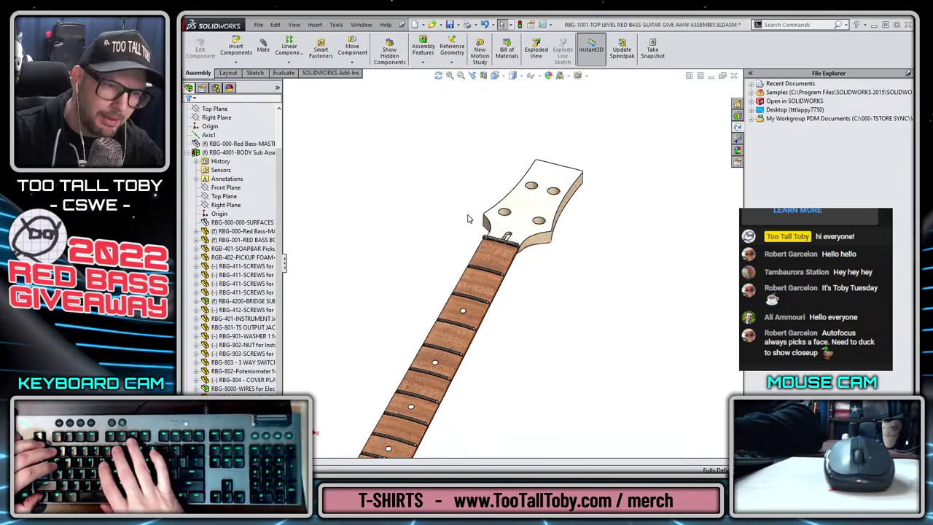
key("f")
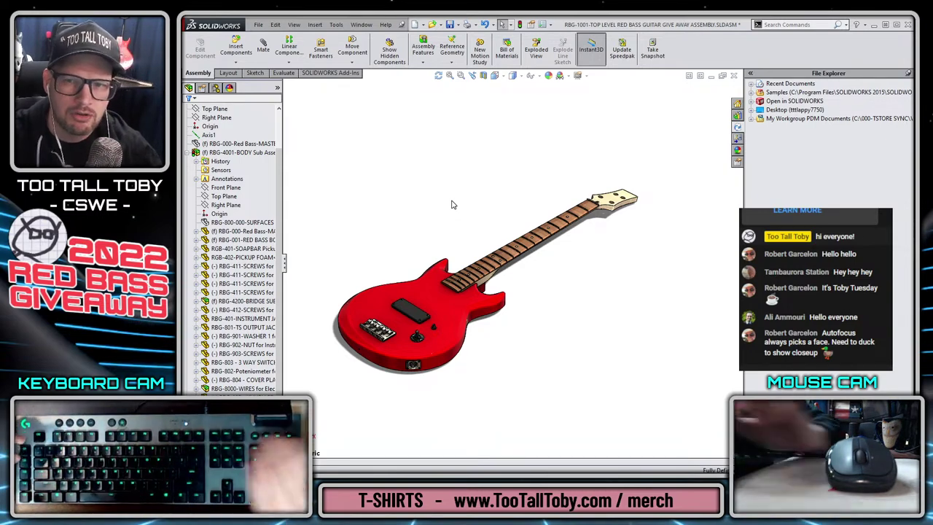
left_click(254, 222)
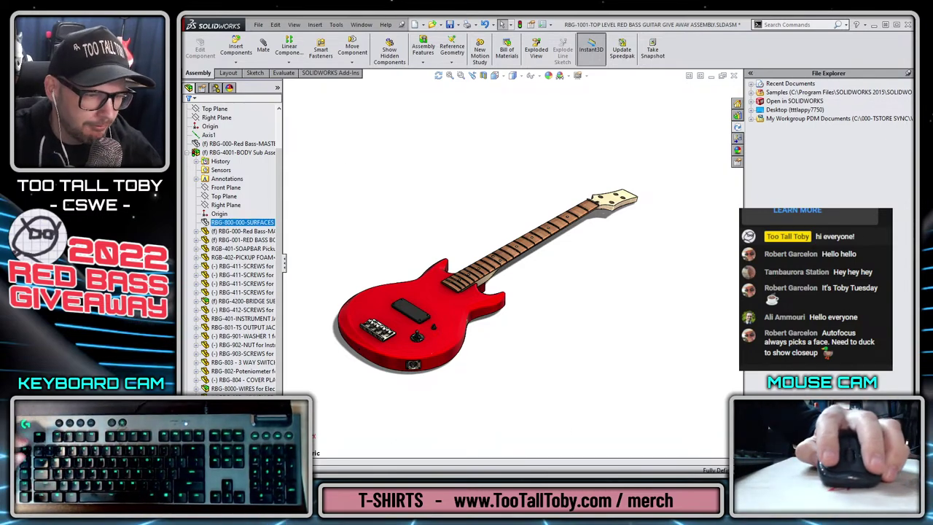
Switch to Paint.NET, bring up the image of the knob's underside and deselect the pasted photo.
key("alt+Tab")
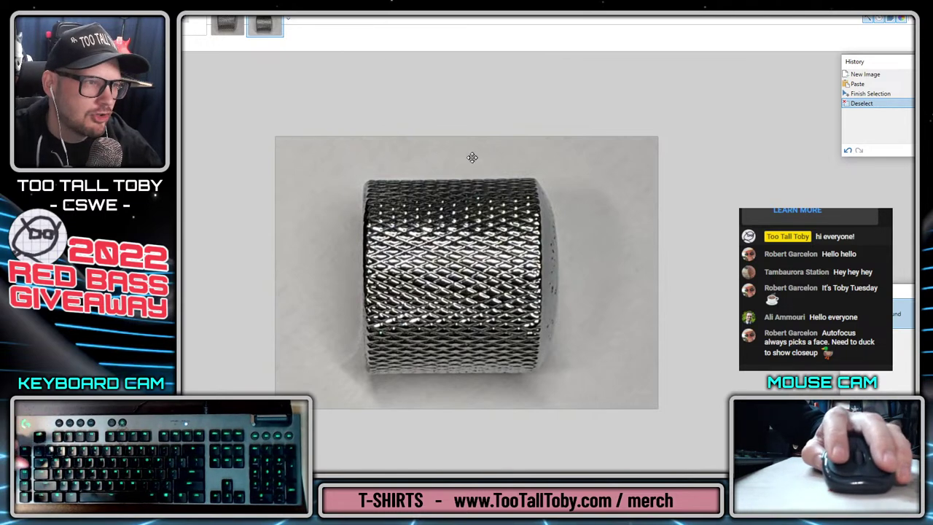
left_click(192, 28)
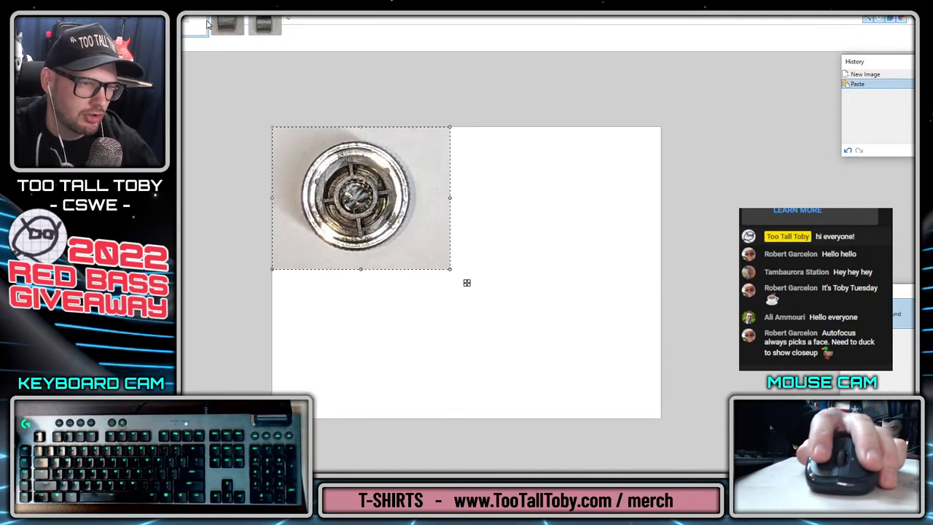
key("ctrl+d")
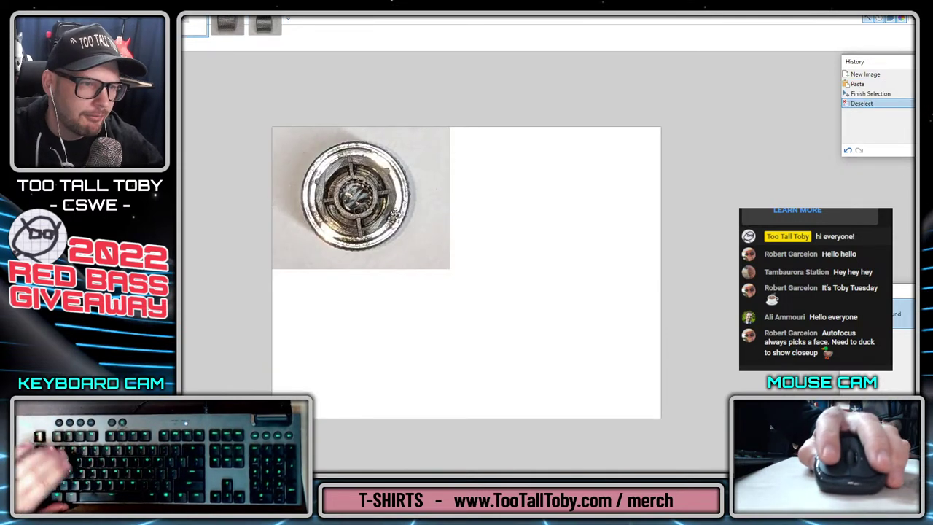
Add a new layer and draw a vertical purple line through the centre of the knob photo.
key("ctrl+shift+n")
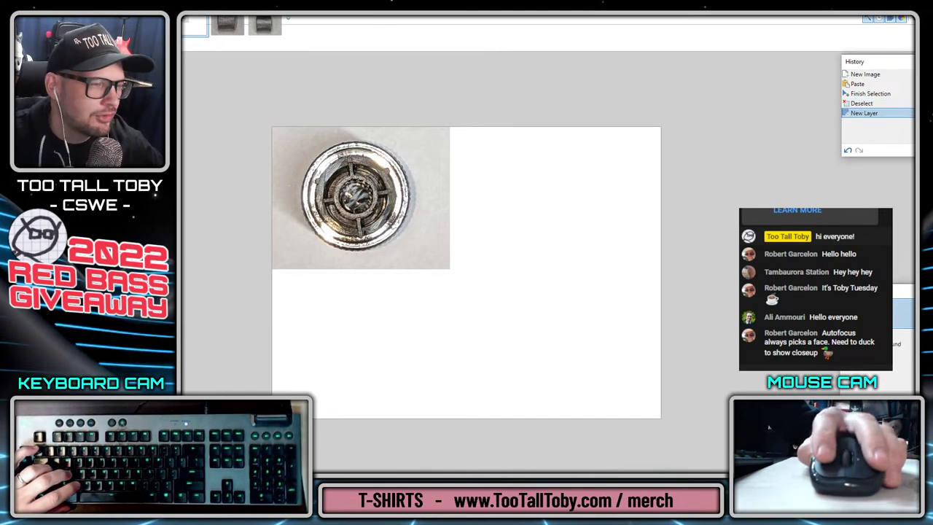
key("o")
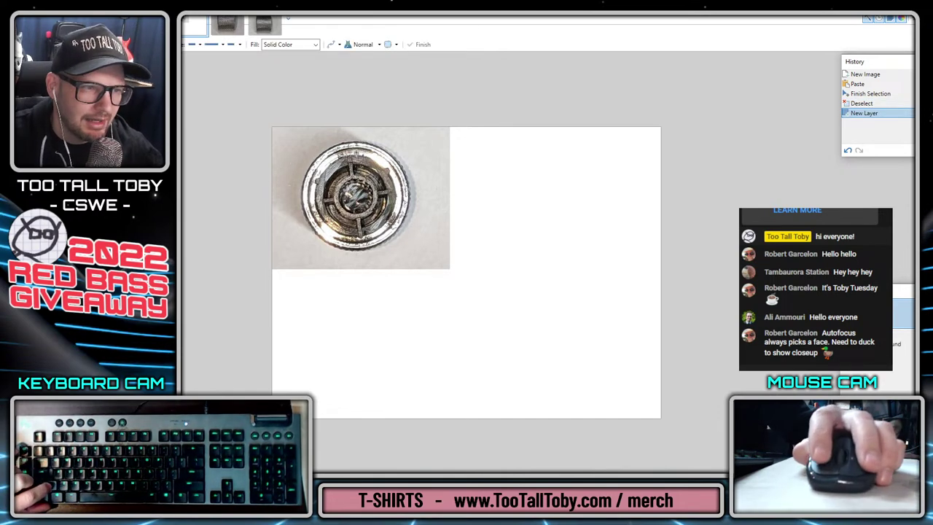
left_click_drag(354, 156, 354, 275)
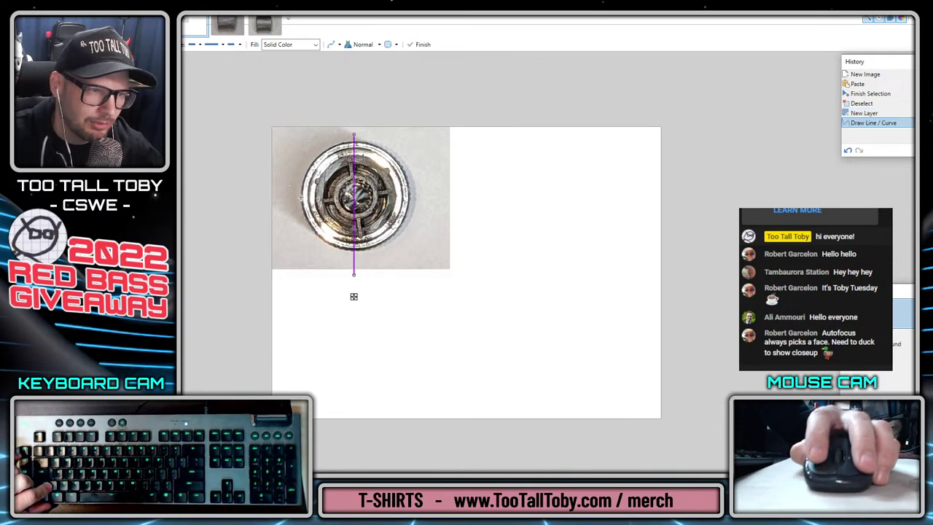
Draw a horizontal purple line through the centre of the knob photo, crossing the vertical line.
left_click_drag(289, 191, 369, 191)
left_click_drag(425, 192, 431, 192)
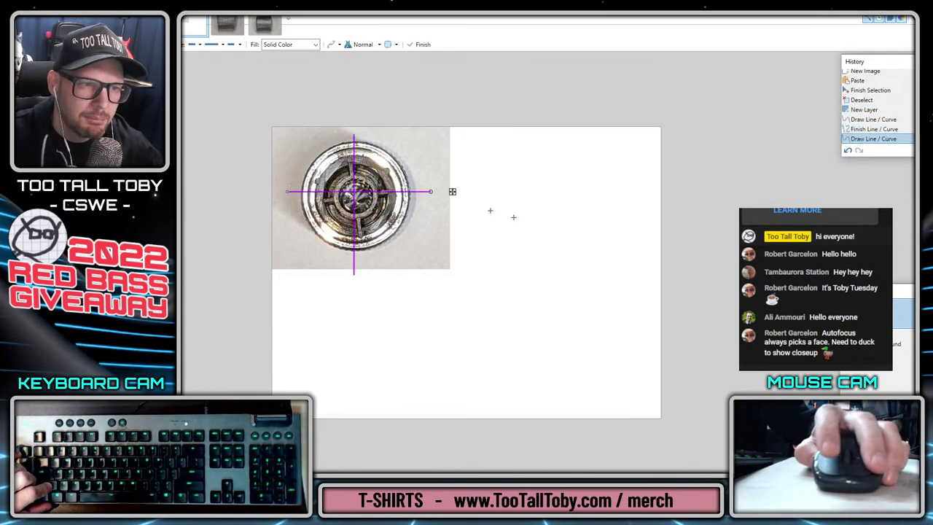
key("Return")
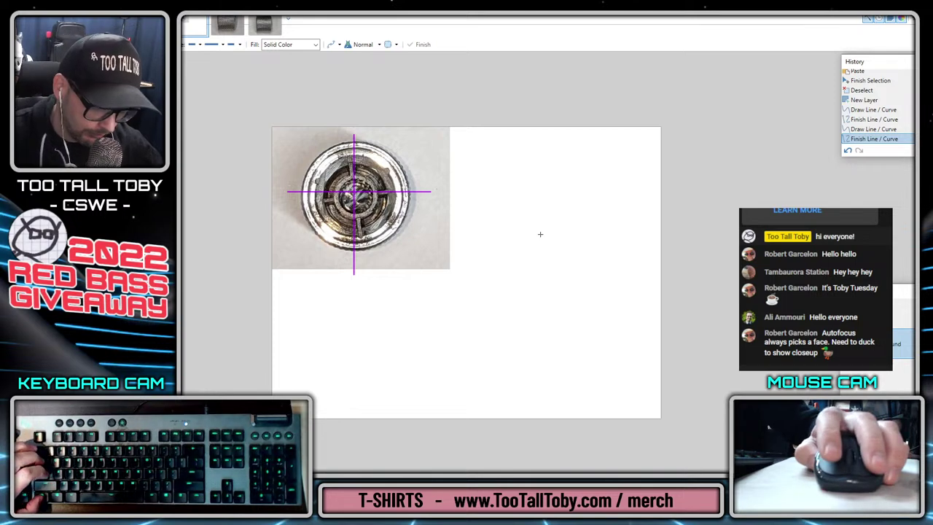
Crop the image to the knob photo, removing the surrounding blank canvas.
key("s")
left_click_drag(448, 269, 273, 128)
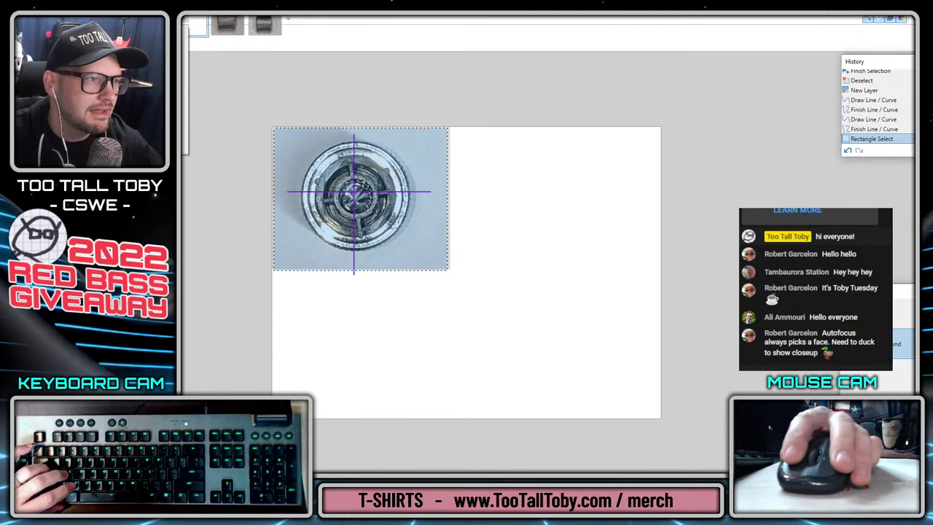
key("ctrl+shift+x")
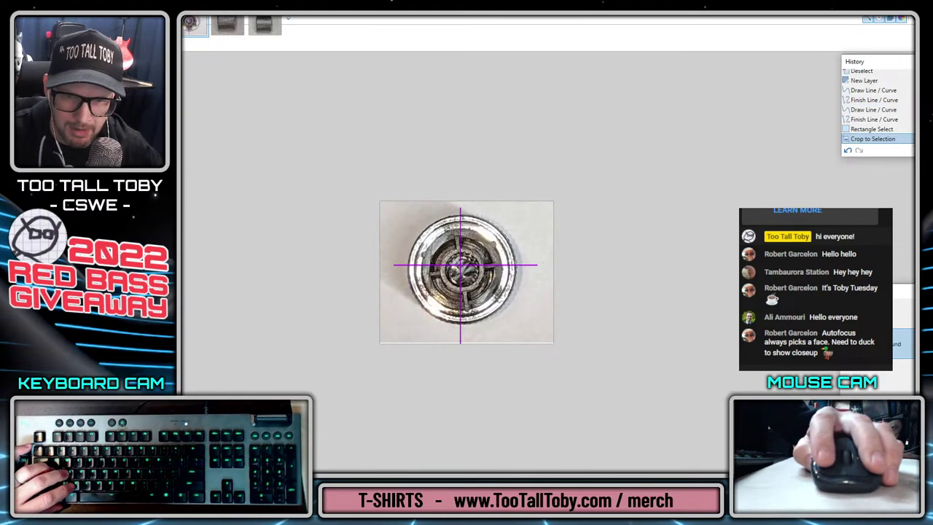
Rotate and shift the knob photo so its ribs and hub line up with the purple crosshair, and deselect it.
key("ctrl+a")
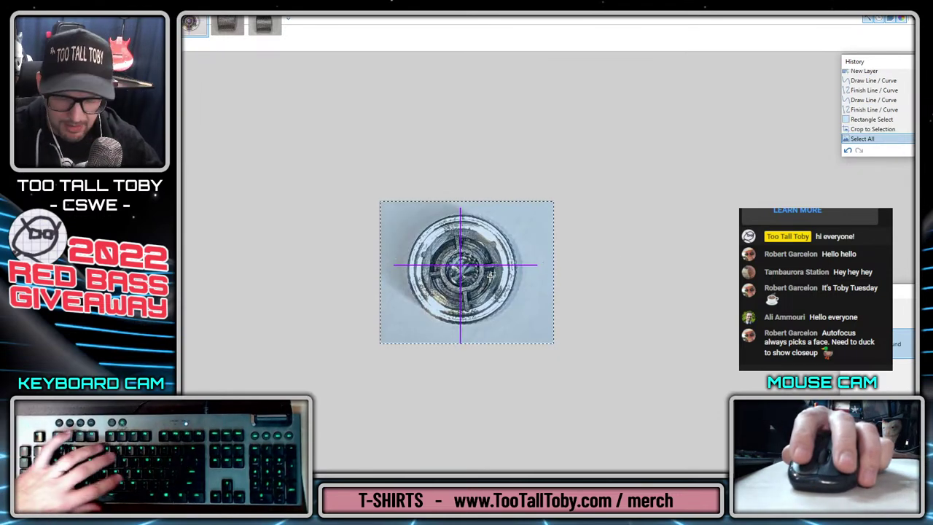
left_click_drag(570, 264, 517, 284)
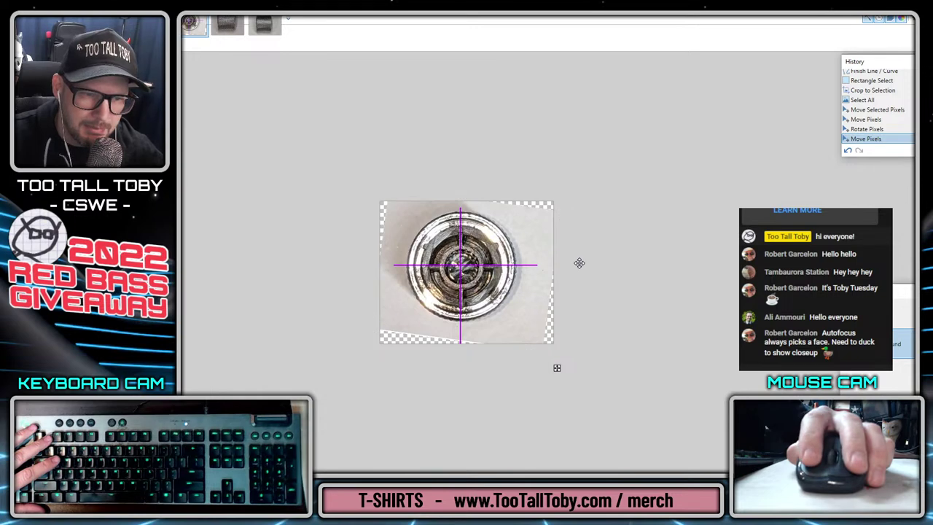
left_click_drag(579, 263, 566, 279)
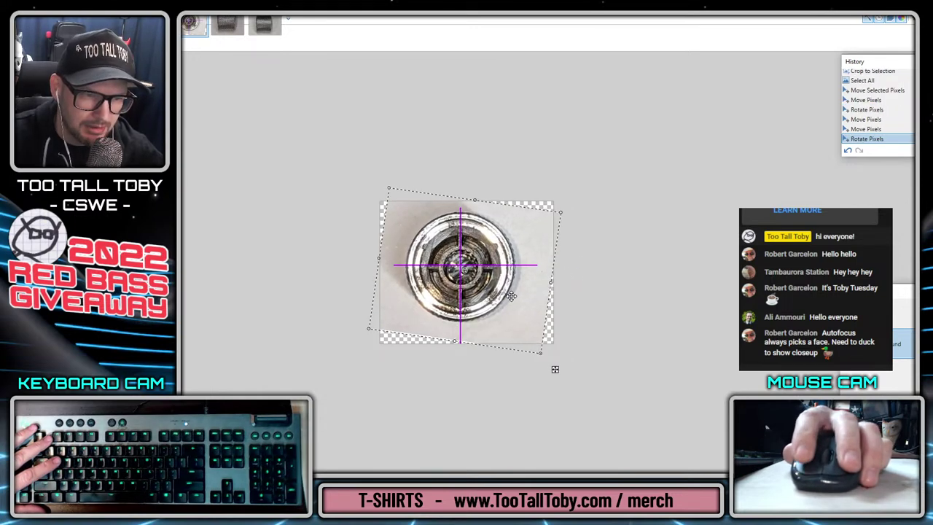
left_click_drag(498, 295, 497, 294)
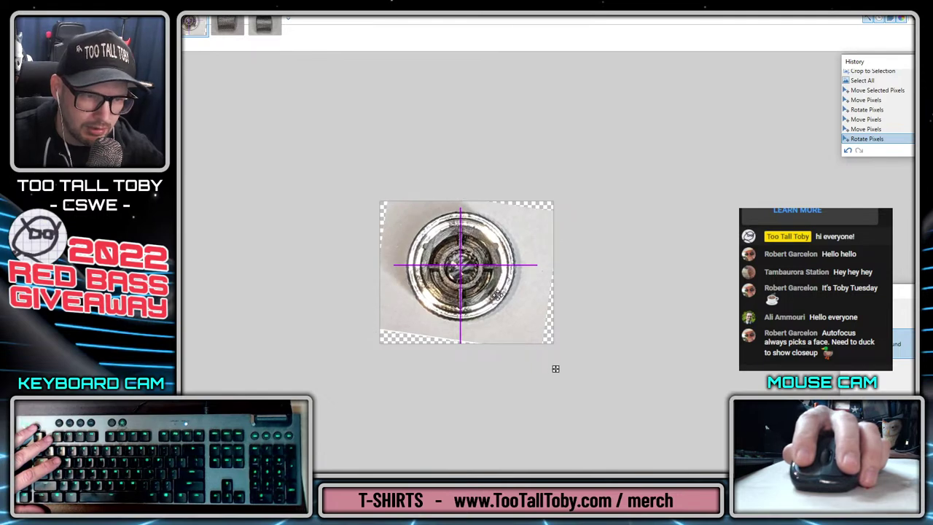
left_click(496, 295)
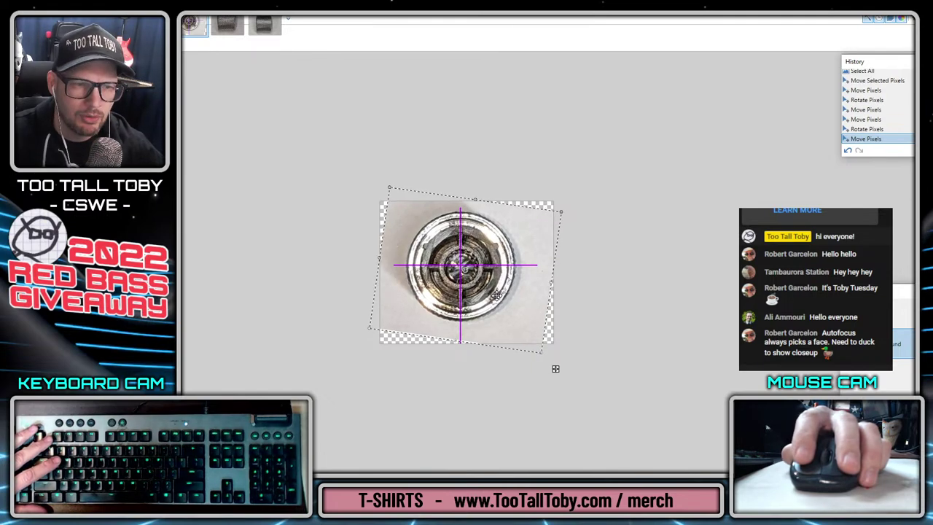
left_click_drag(496, 295, 499, 295)
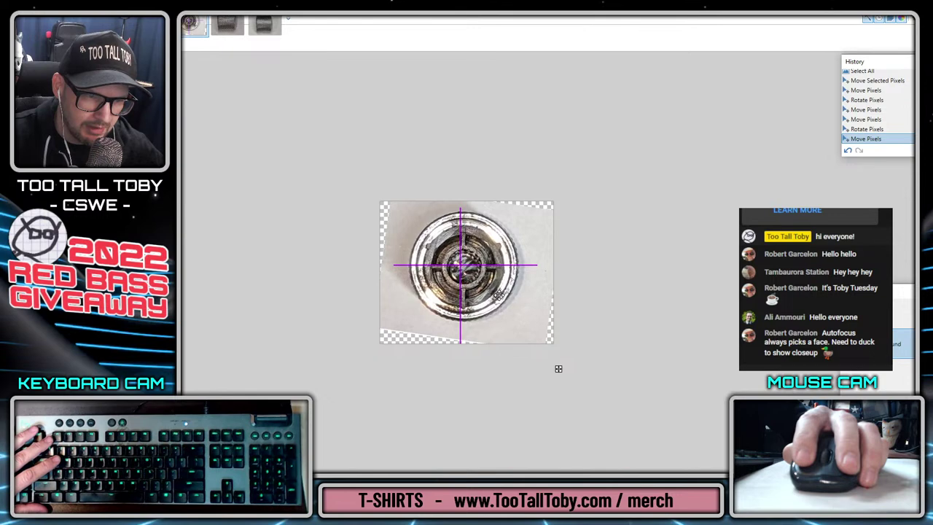
right_click_drag(498, 294, 496, 293)
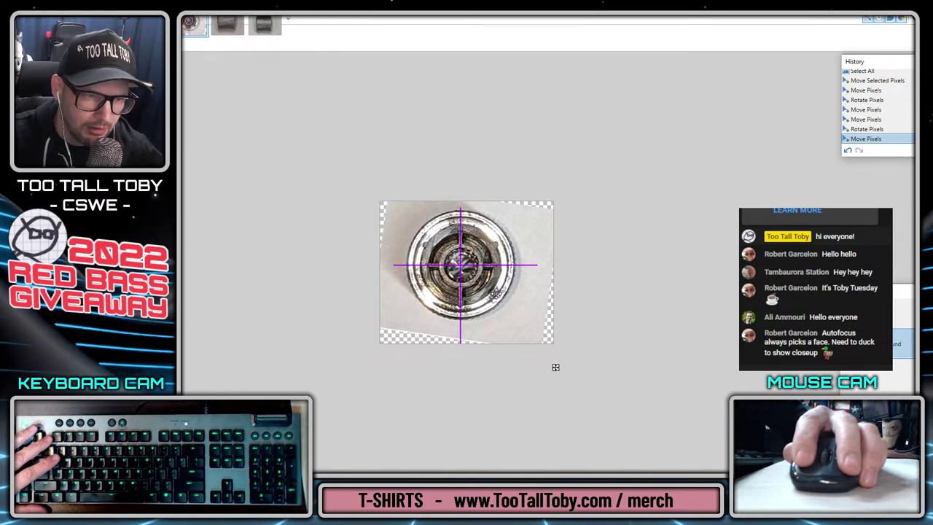
left_click(495, 293)
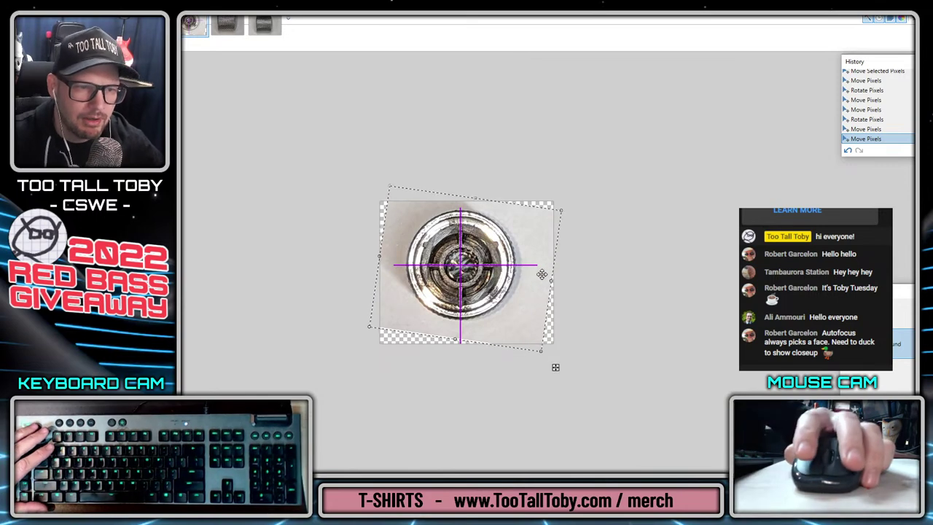
key("ctrl+d")
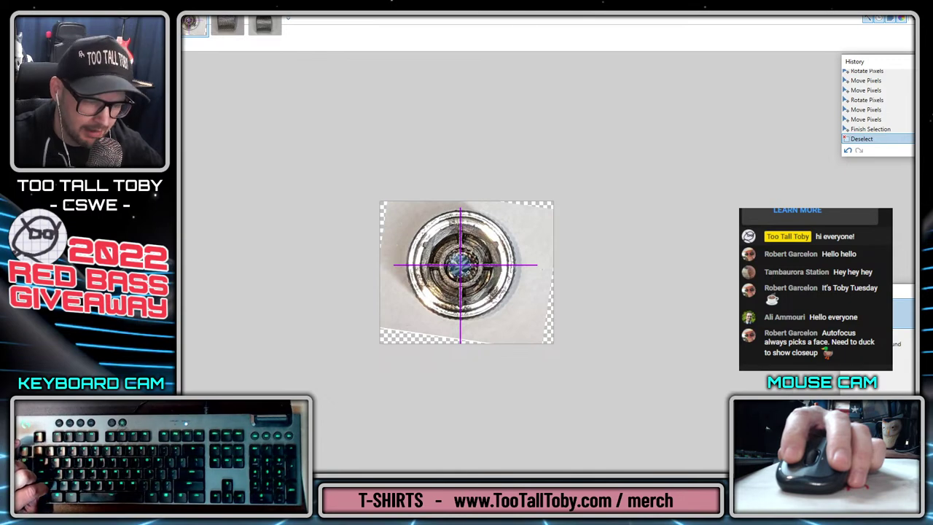
Erase the purple crosshair outside a small circle at the knob's hub and crop the image closely around the knob.
left_click_drag(468, 272, 468, 272)
key("ctrl+i")
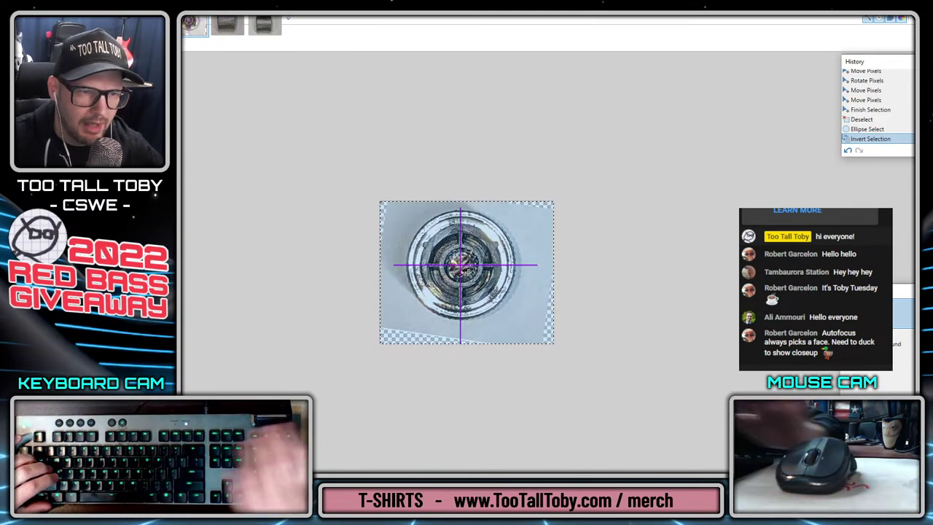
key("Delete")
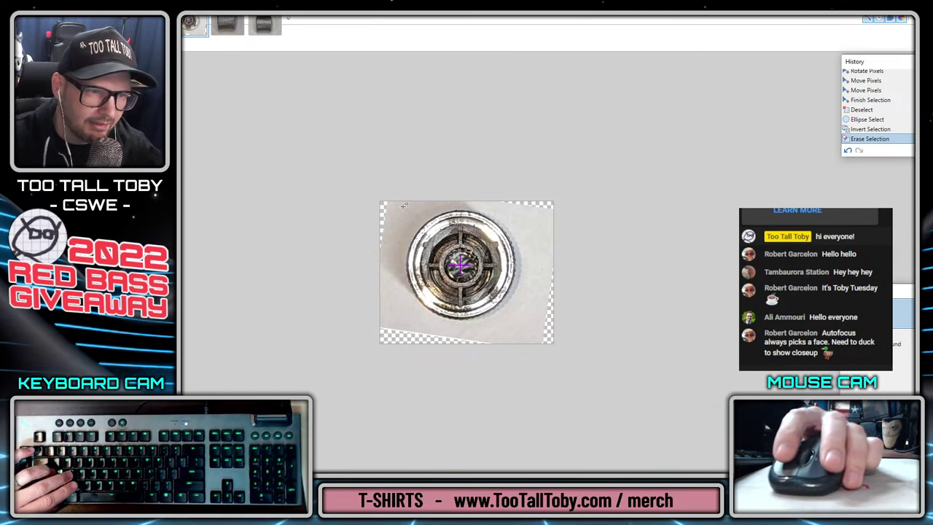
left_click_drag(400, 206, 524, 325)
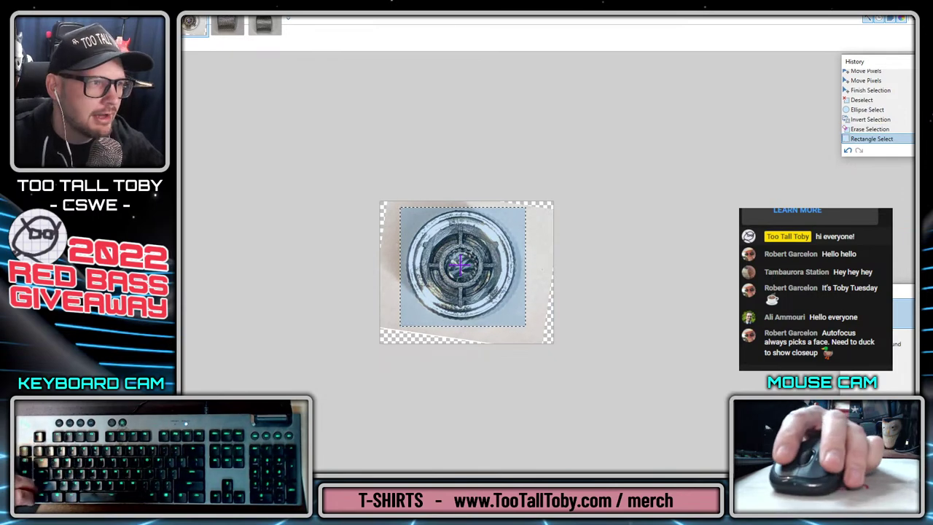
key("ctrl+shift+x")
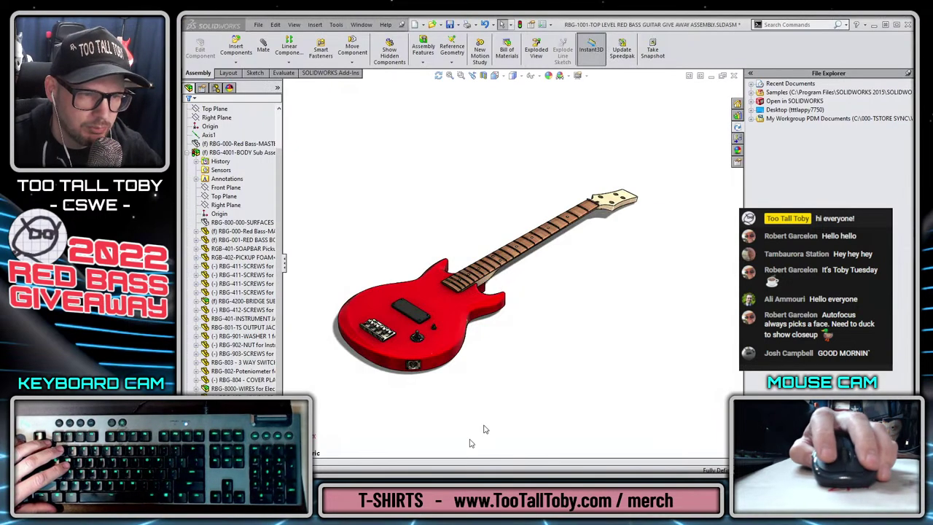
left_click(415, 25)
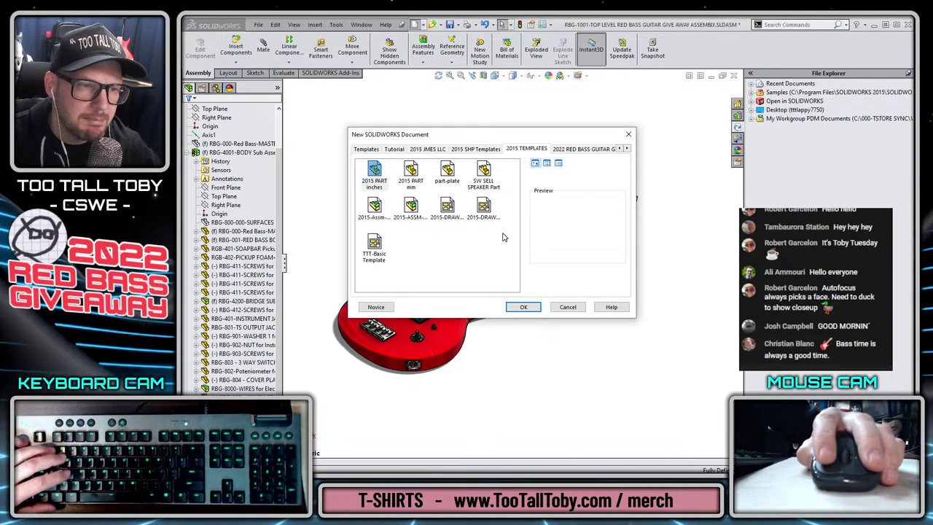
left_click(376, 173)
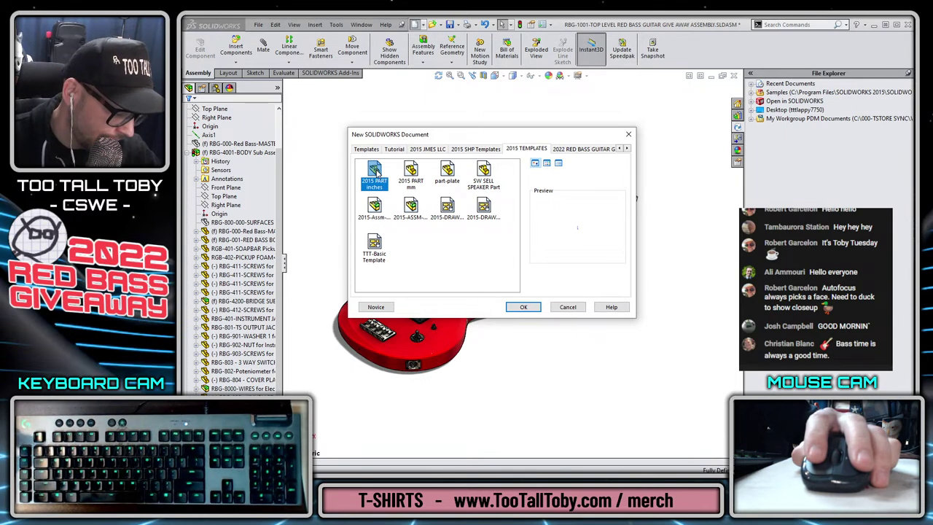
double_click(375, 169)
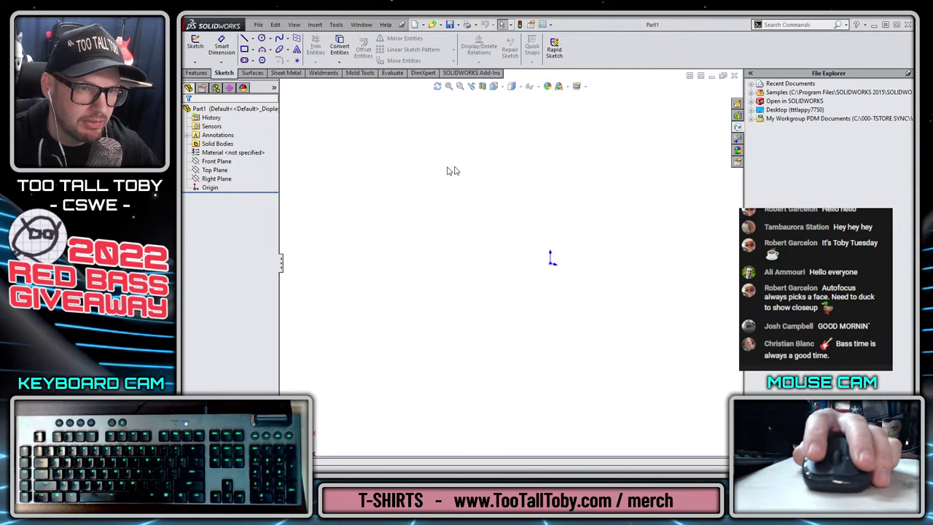
left_click(734, 75)
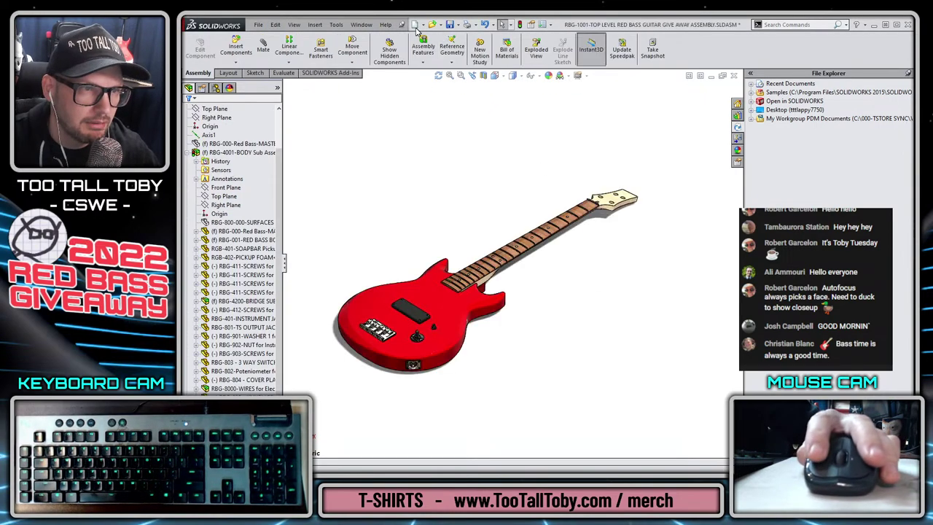
In SOLIDWORKS, create a new part from the PART-INCH template of the 2022 red bass guitar giveaway templates.
left_click(414, 24)
left_click(581, 150)
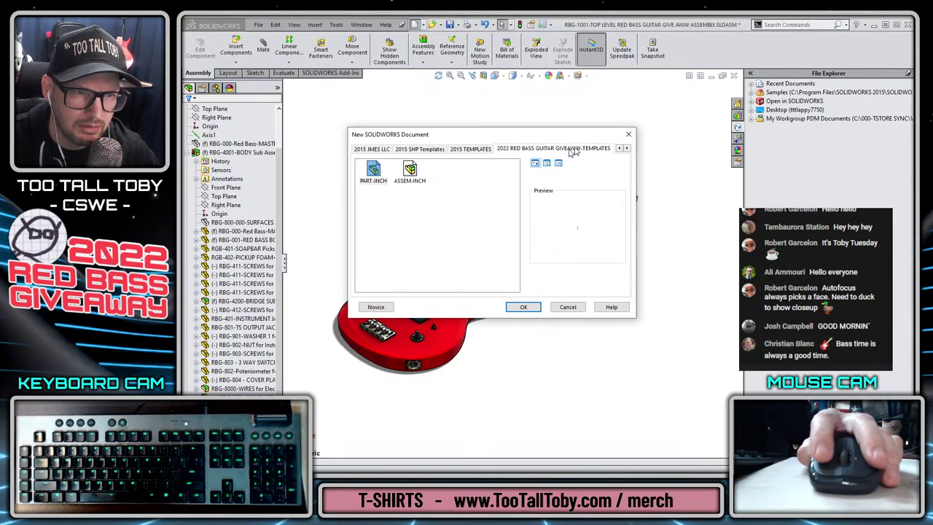
double_click(374, 172)
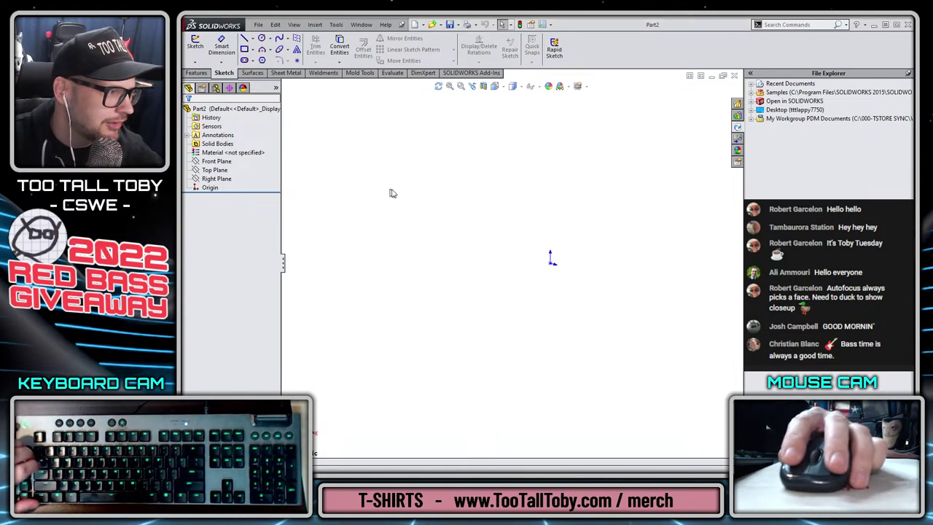
left_click(212, 171)
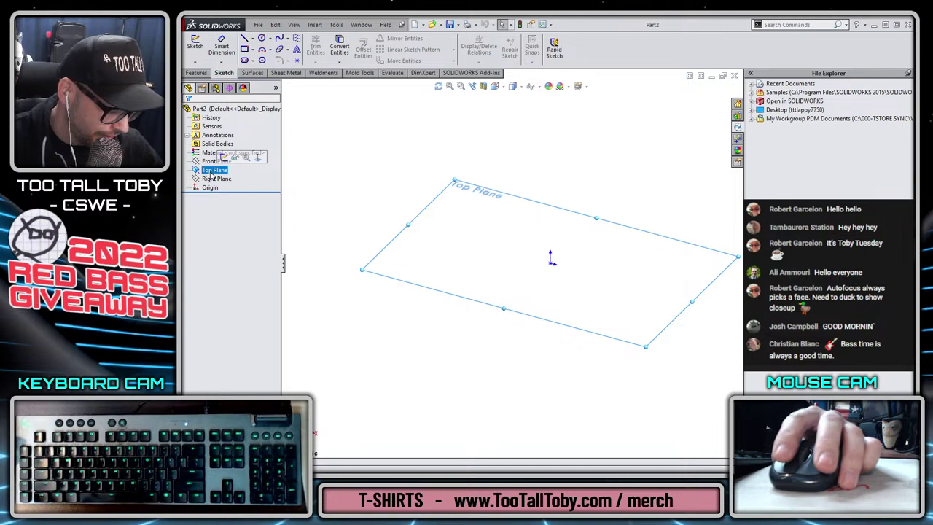
left_click(209, 180, "ctrl")
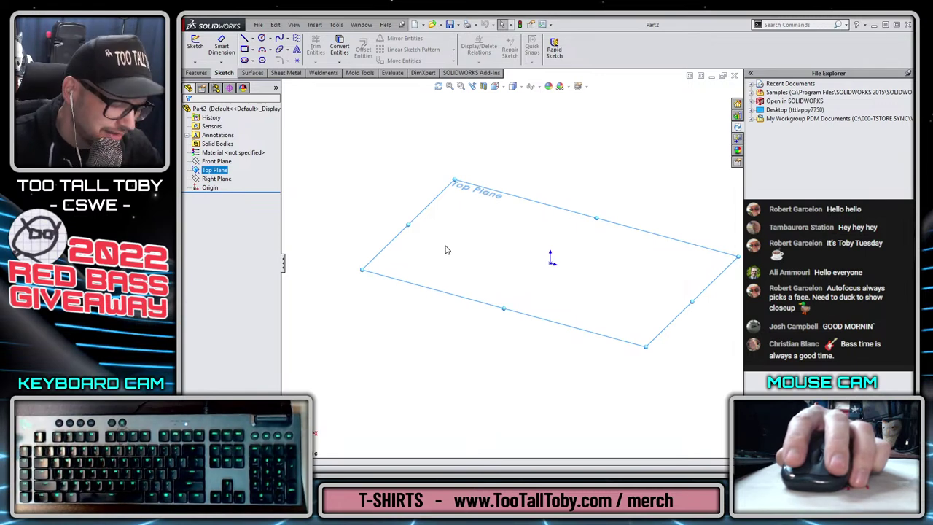
left_click(213, 161, "ctrl")
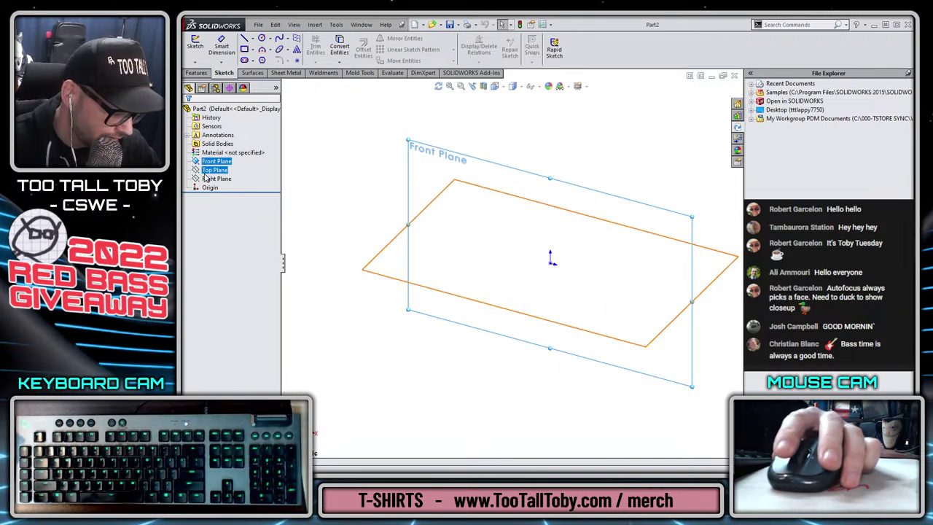
left_click(207, 172, "ctrl")
left_click(222, 171, "ctrl")
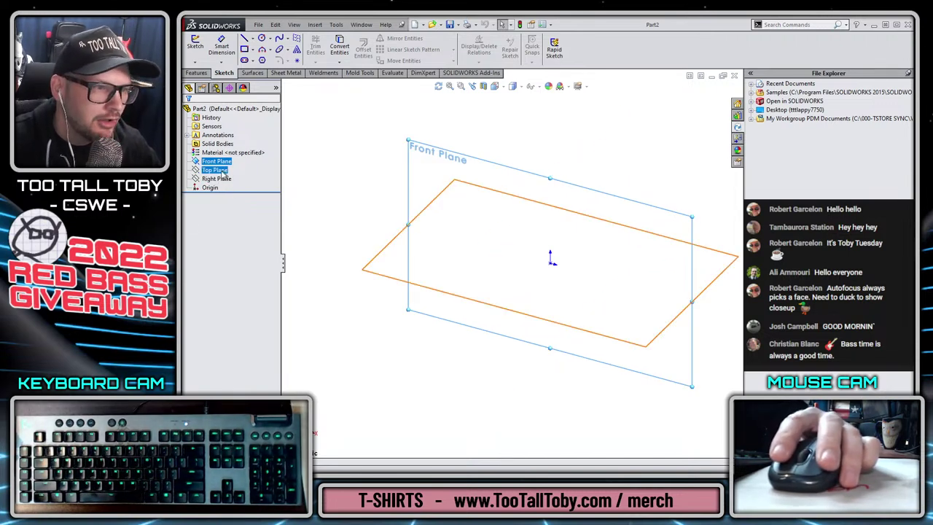
Start a sketch on the Top Plane and draw a circle of 0.7575 in diameter centred on the origin.
left_click(220, 171)
left_click(225, 156)
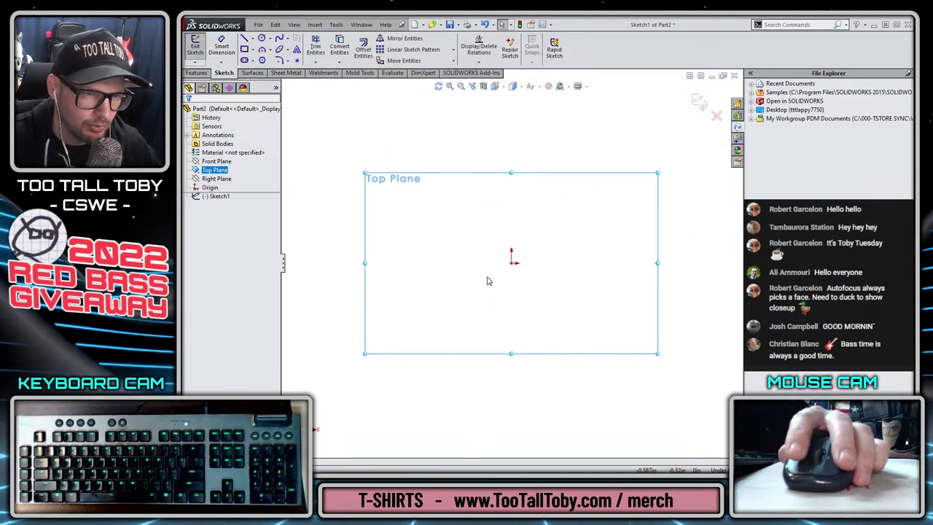
key("s")
left_click(502, 295)
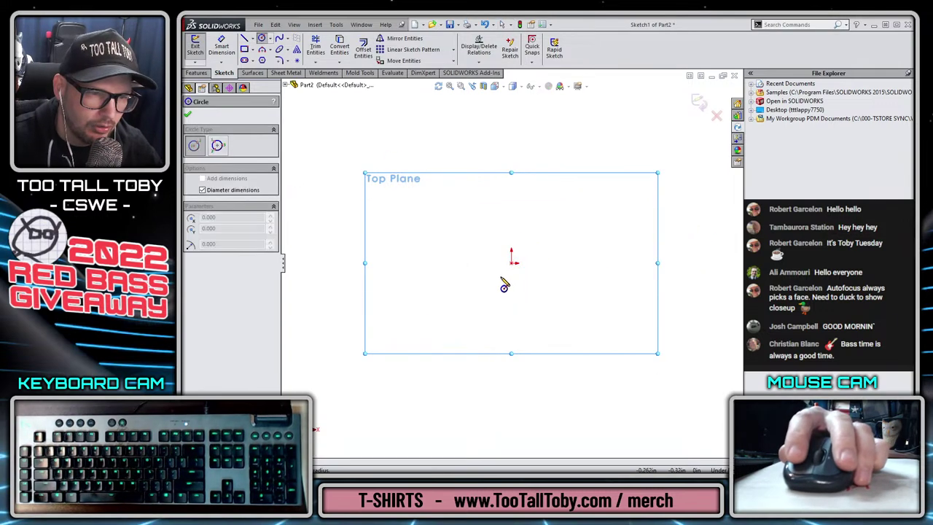
left_click(512, 263)
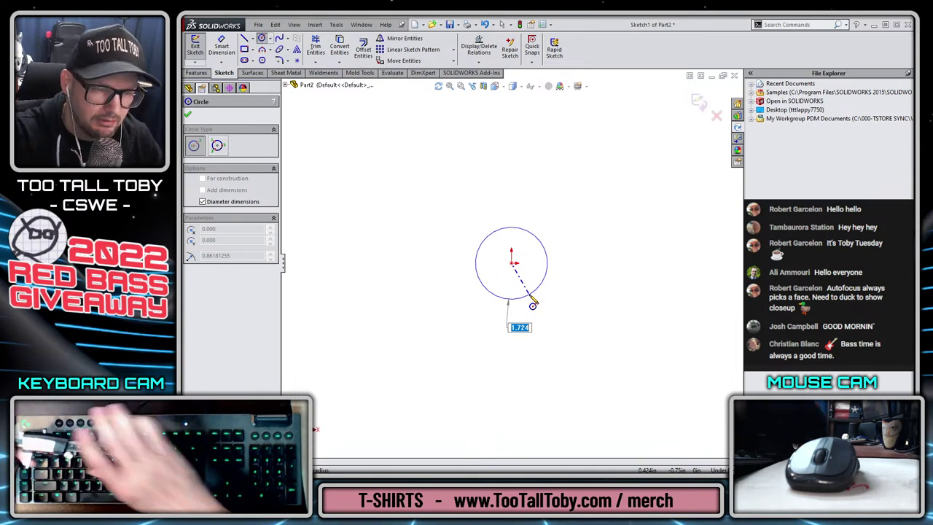
type("0")
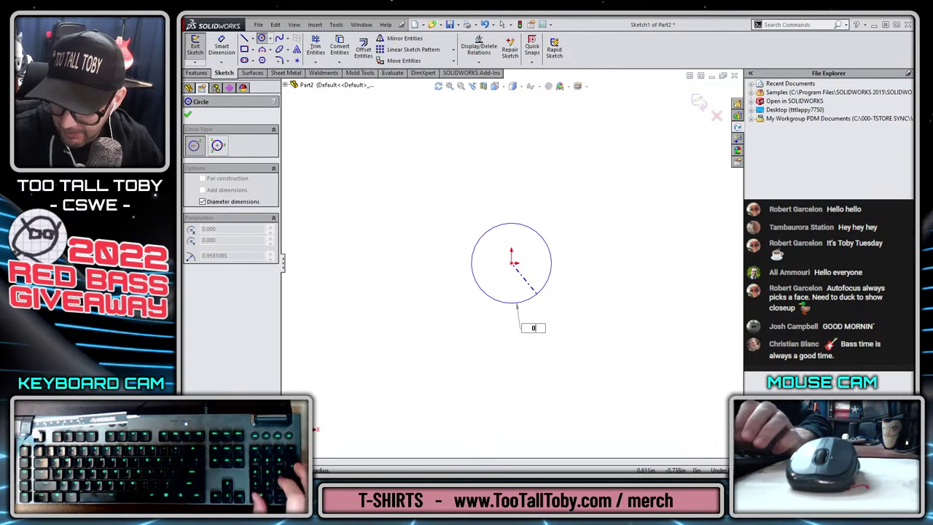
type(".7575")
key("Return")
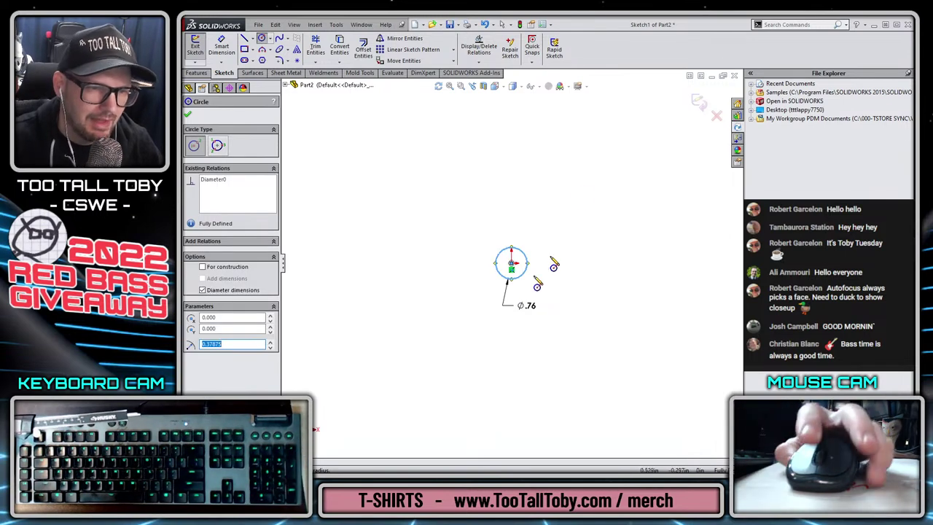
Draw a second circle of 0.625 in diameter centred on the origin, inside the first circle.
scroll(537, 280, "down", 5)
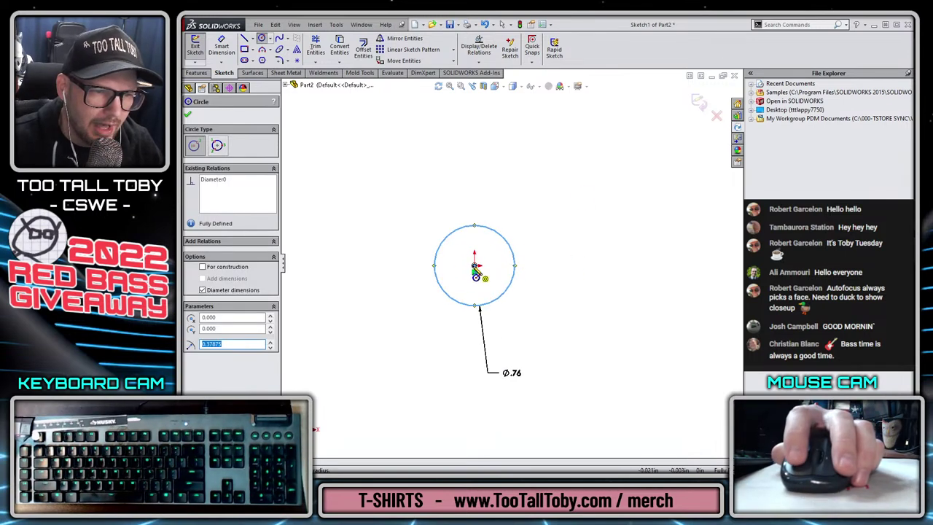
left_click(475, 265)
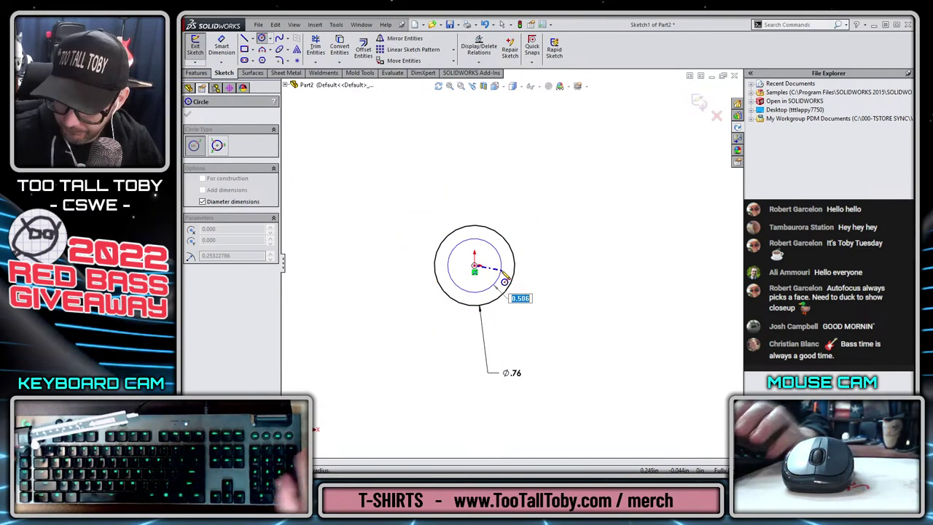
type(".625")
key("Return")
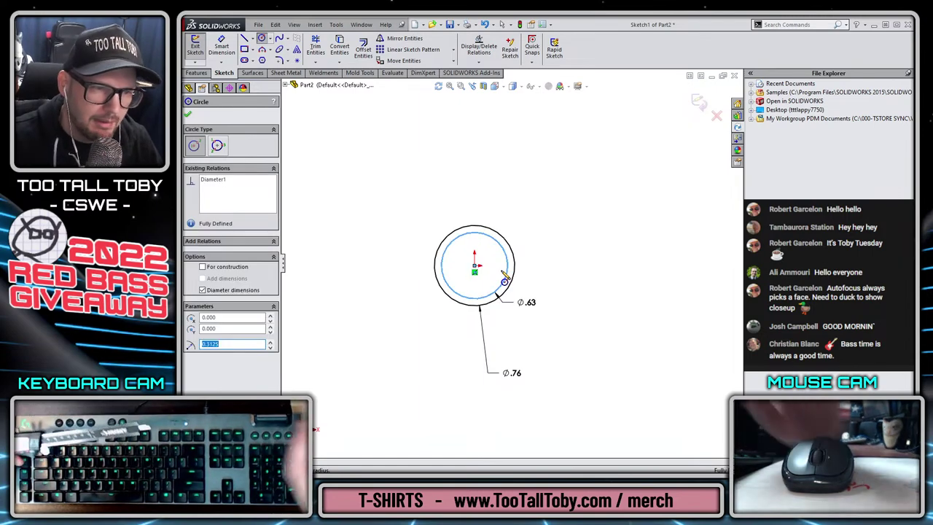
Draw a third circle of 0.52 in diameter centred on the origin, inside the other two circles.
left_click(479, 269)
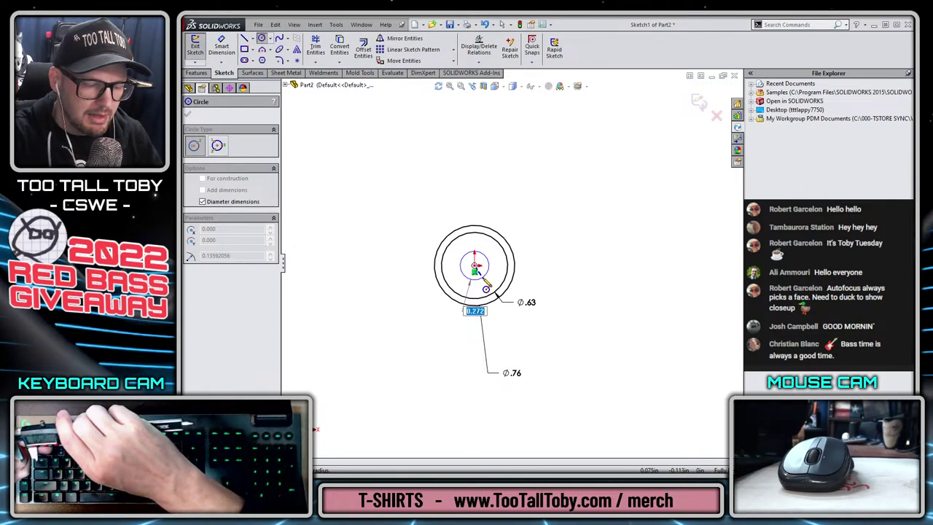
type(".52")
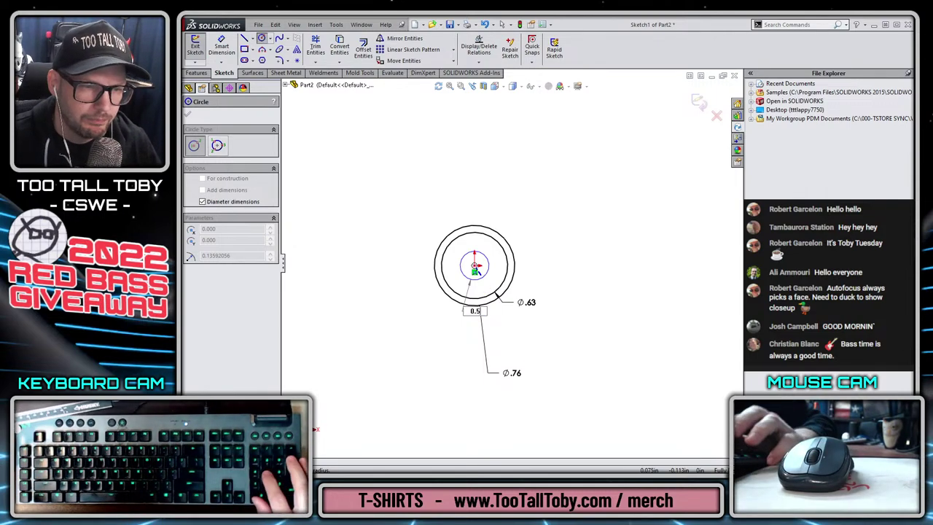
key("Return")
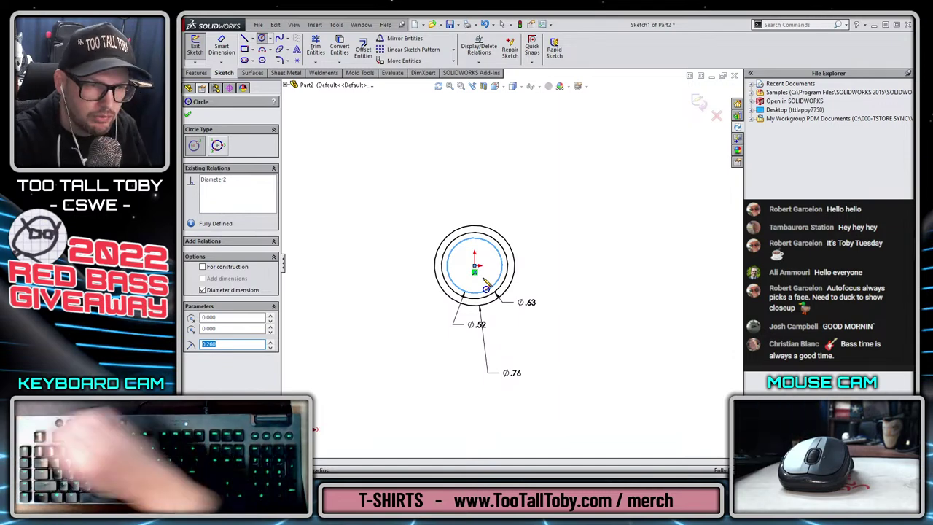
key("Escape")
Draw horizontal and vertical centerlines through the origin, each spanning the outer circle from quadrant point to quadrant point.
scroll(465, 265, "up", 3)
key("s")
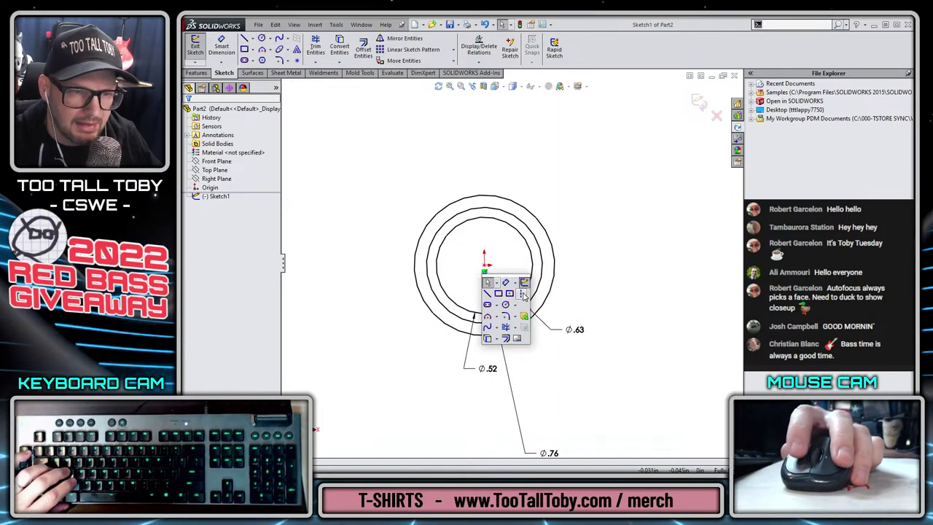
left_click(522, 293)
left_click(414, 265)
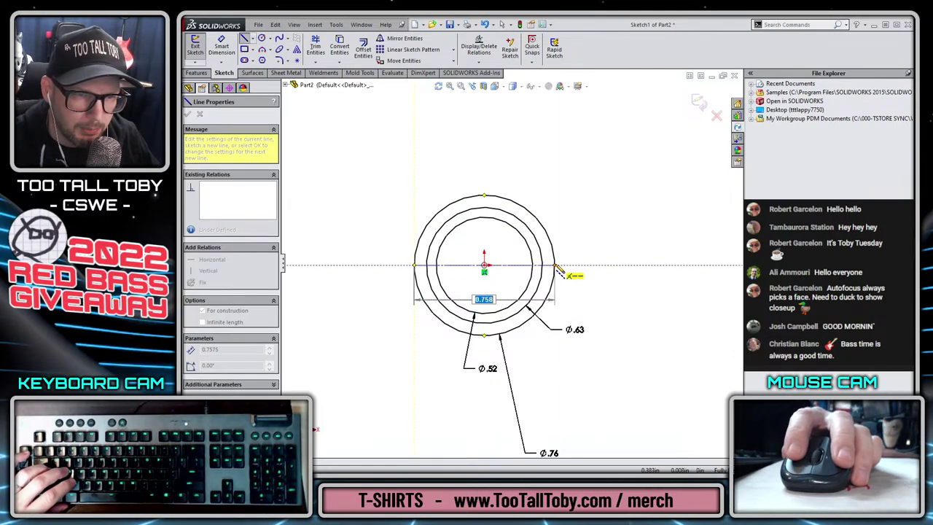
left_click(556, 266)
left_click(522, 166)
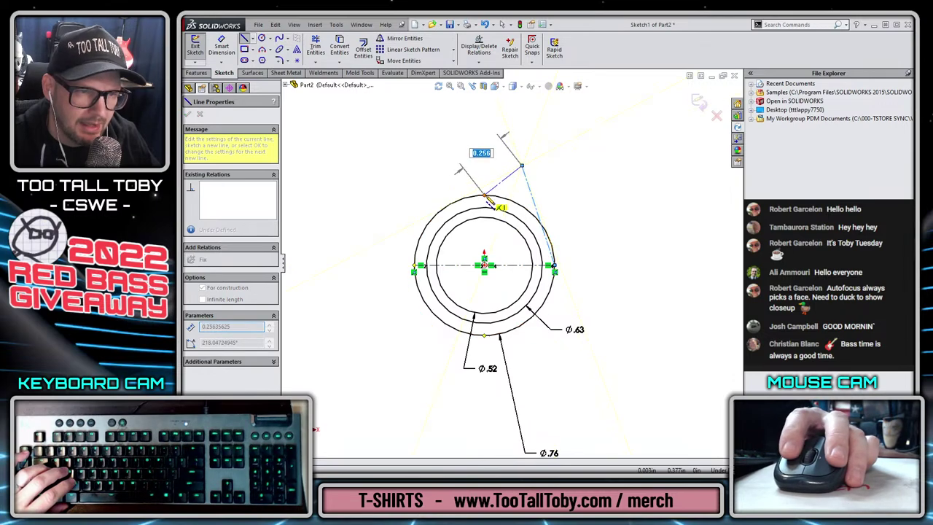
left_click(485, 196)
left_click(485, 335)
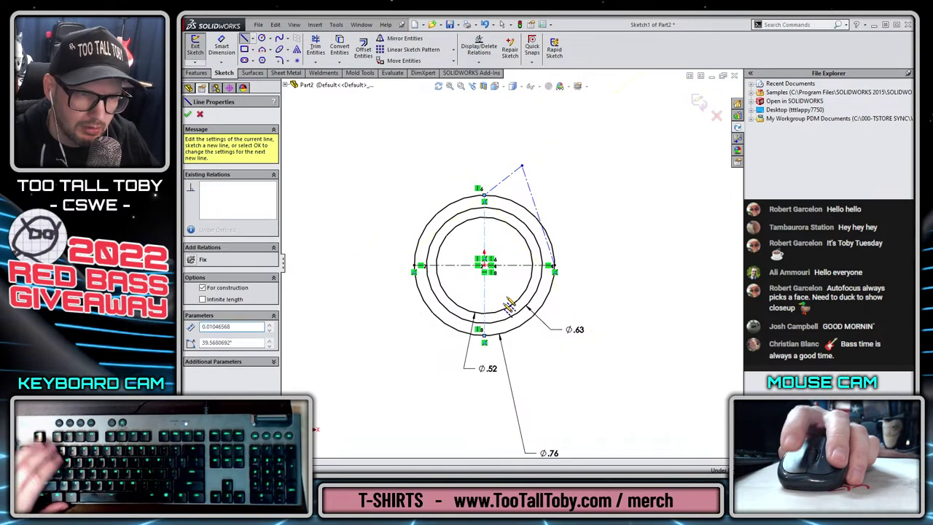
Delete the two stray construction lines outside the upper part of the outer circle and exit the sketch.
key("Escape")
left_click_drag(544, 164, 503, 183)
key("Delete")
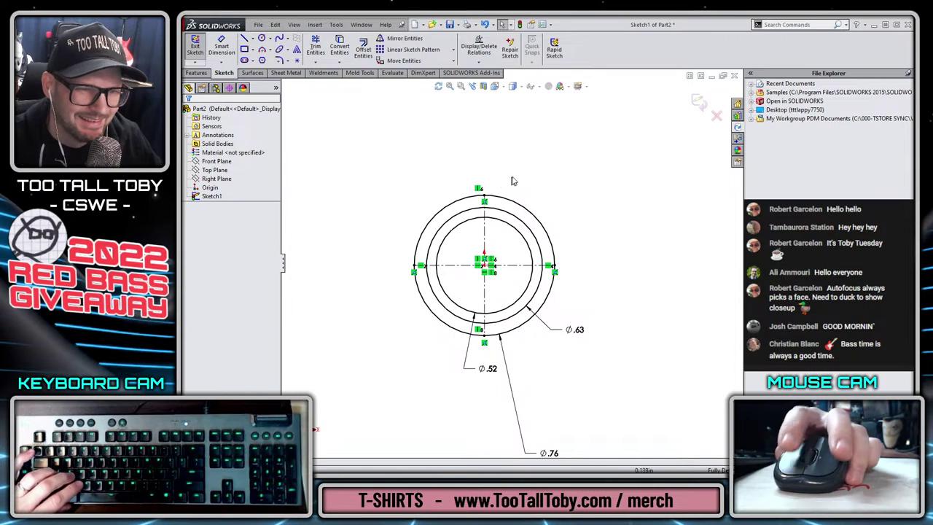
left_click(697, 103)
Rename the circle sketch as LAYOUT Circles.
left_click(212, 195)
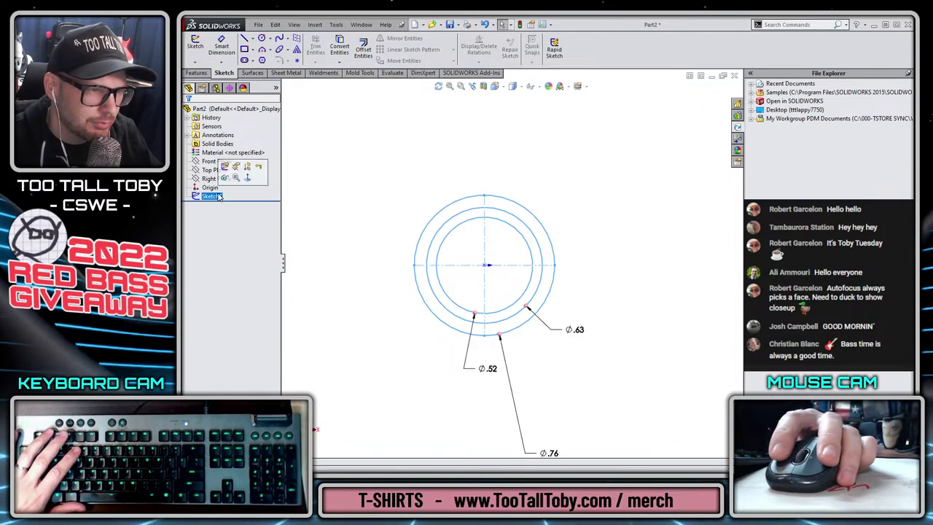
key("F2")
type("LAYOUT")
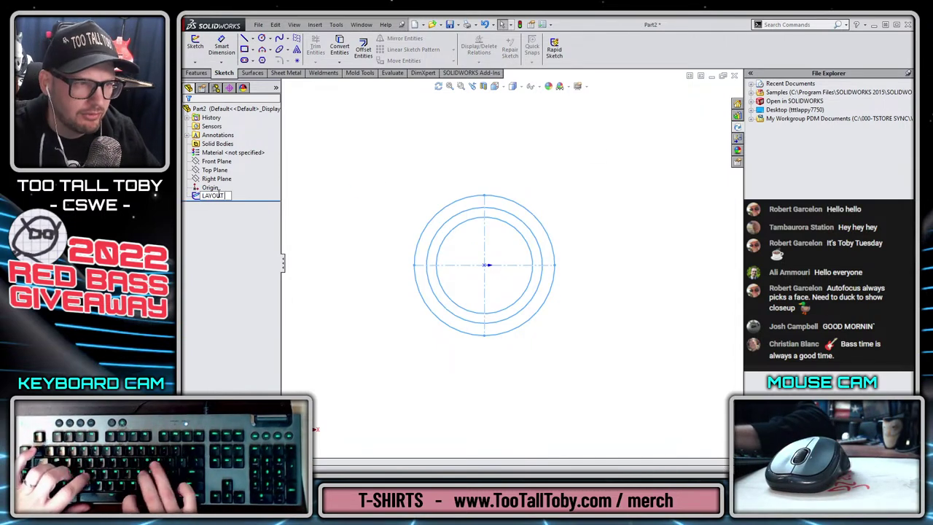
type(" Circules")
key("Return")
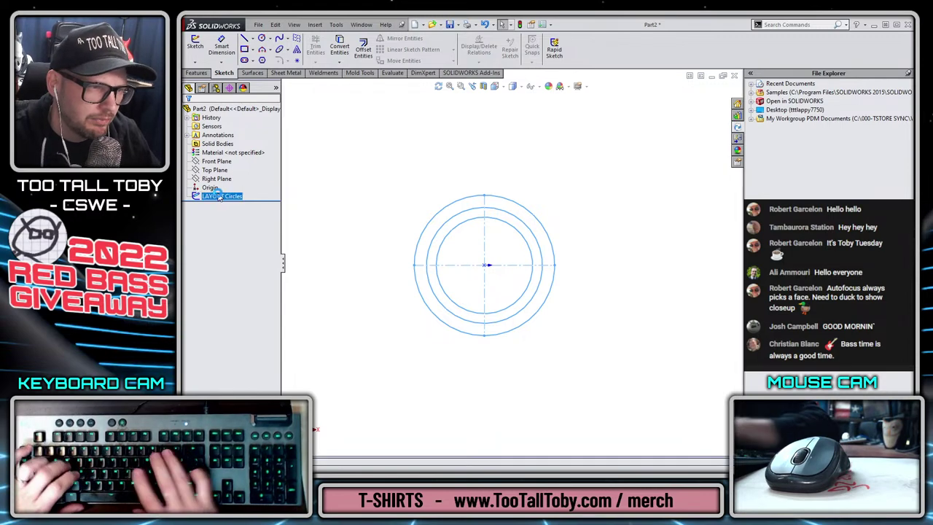
left_click(297, 206)
Set the sketch colour of LAYOUT Circles to red.
right_click(219, 196)
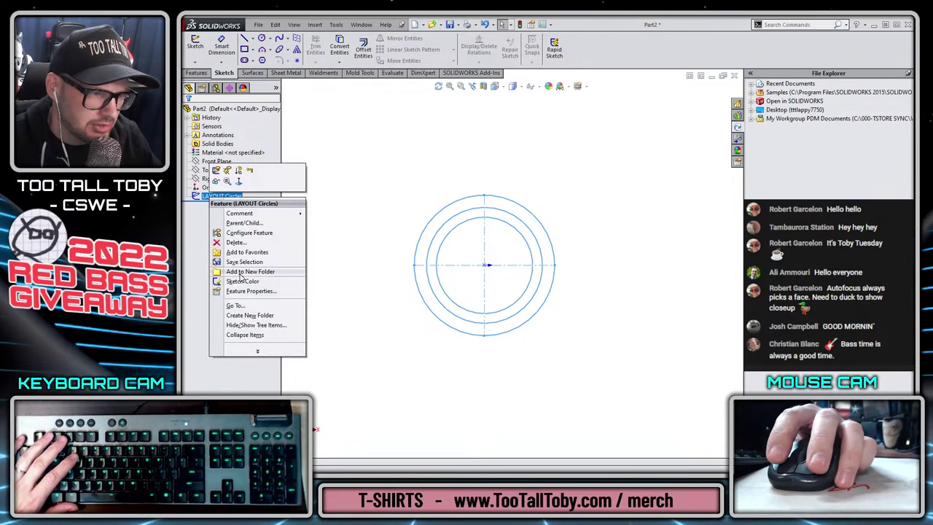
left_click(240, 281)
left_click(207, 248)
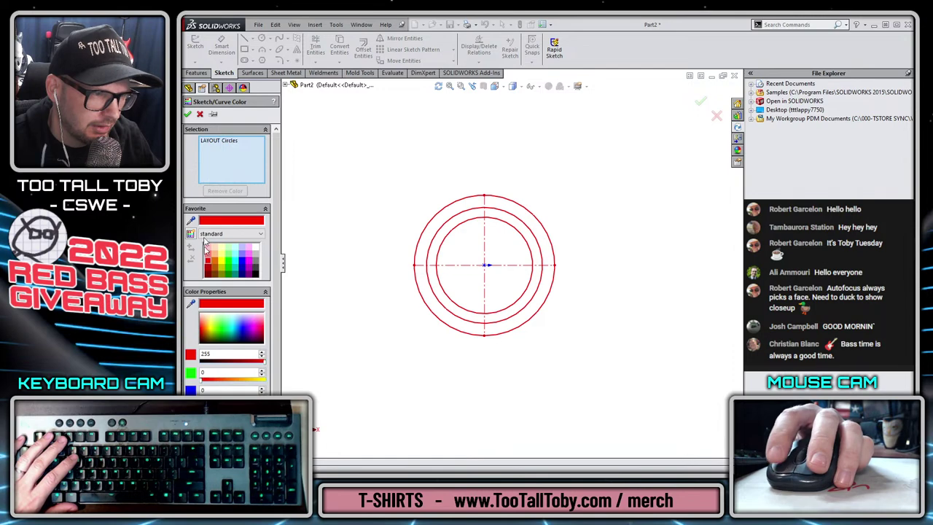
left_click(187, 114)
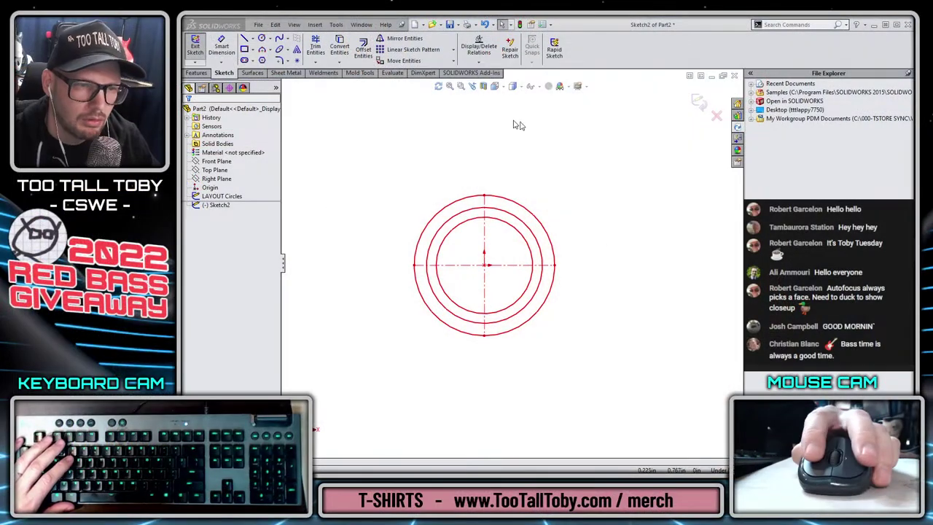
Leave the empty sketch, start a new sketch on the Top Plane and insert the sketch picture KNOB from Bottom.jpg from 01 PHOTOS of BASS.
left_click(698, 102)
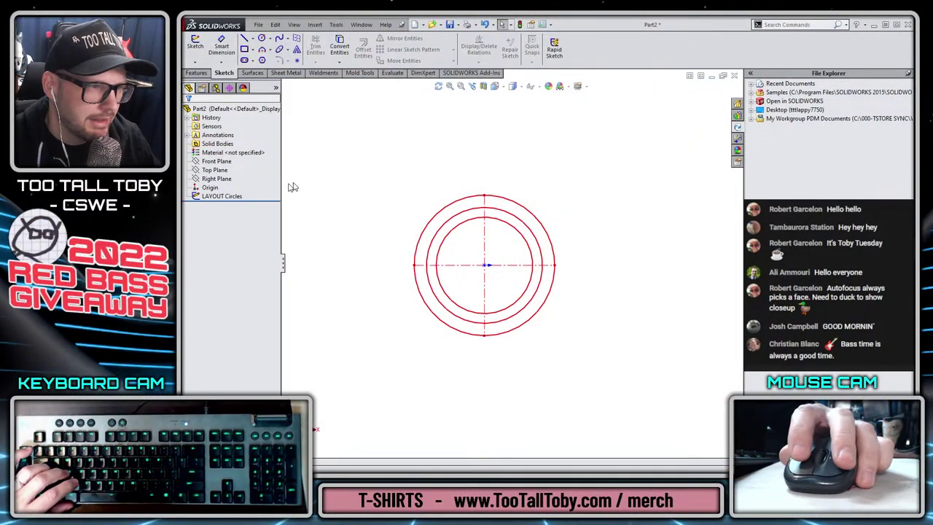
left_click(214, 170)
left_click(223, 154)
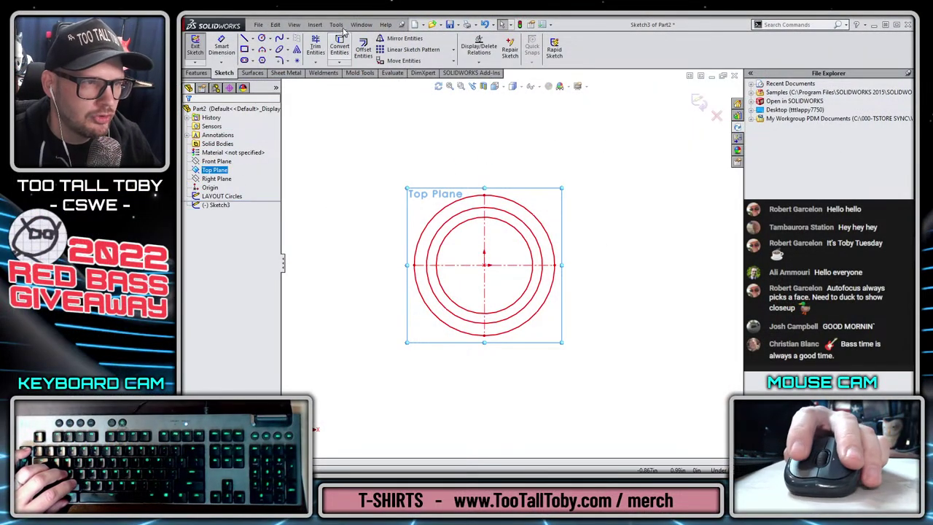
left_click(338, 24)
mouse_move(384, 223)
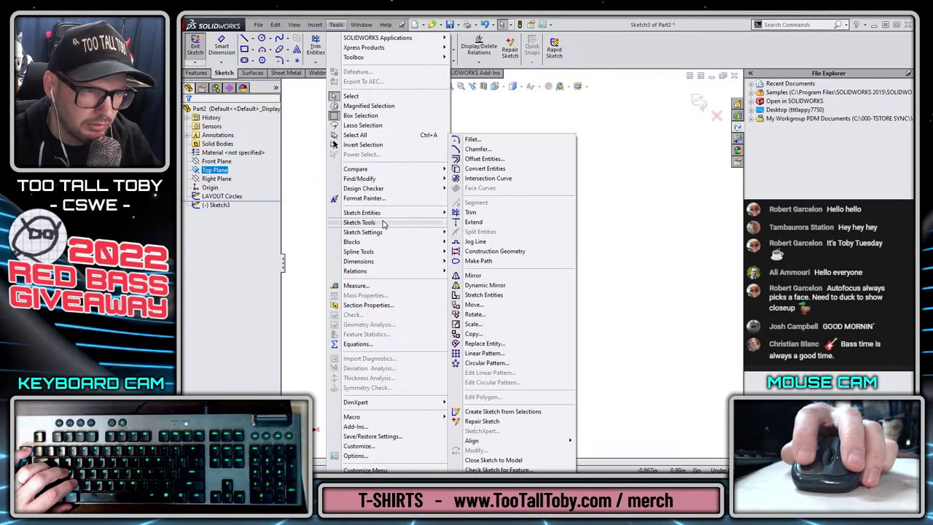
left_click(496, 479)
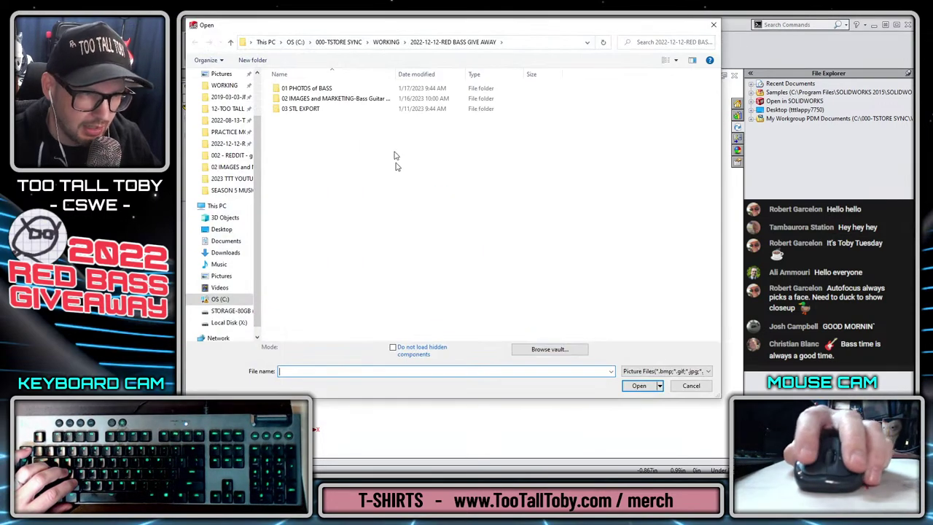
double_click(321, 88)
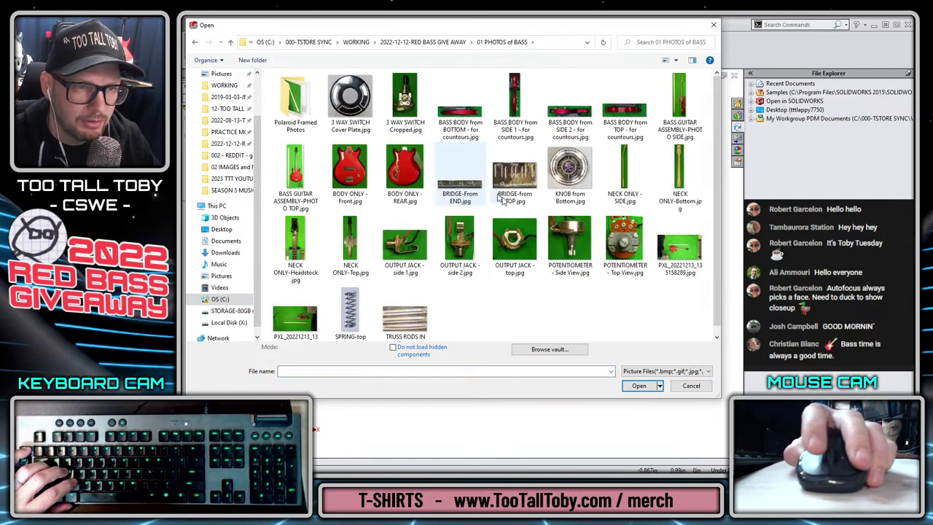
double_click(573, 174)
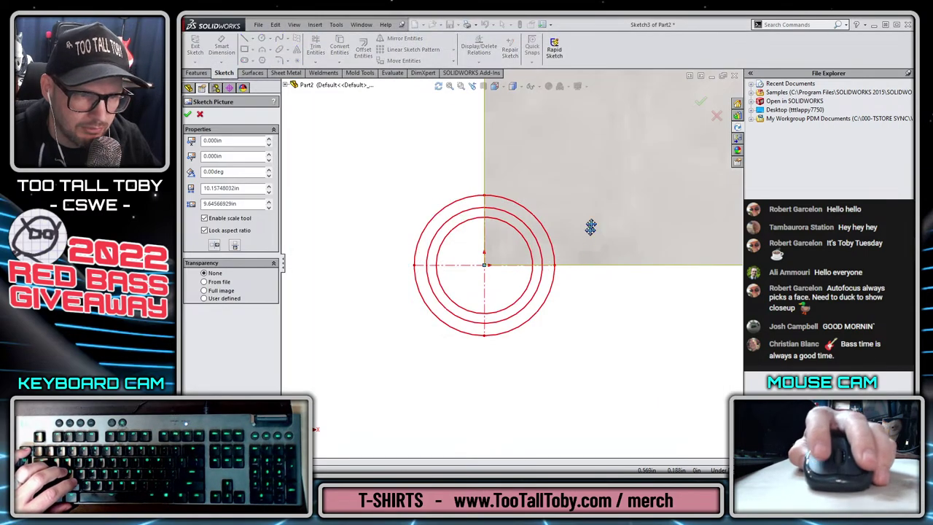
Move the knob picture so that its crosshair centre lies roughly on the origin.
mouse_move(591, 231)
left_mouse_down()
mouse_move(441, 408)
mouse_move(404, 430)
left_mouse_up()
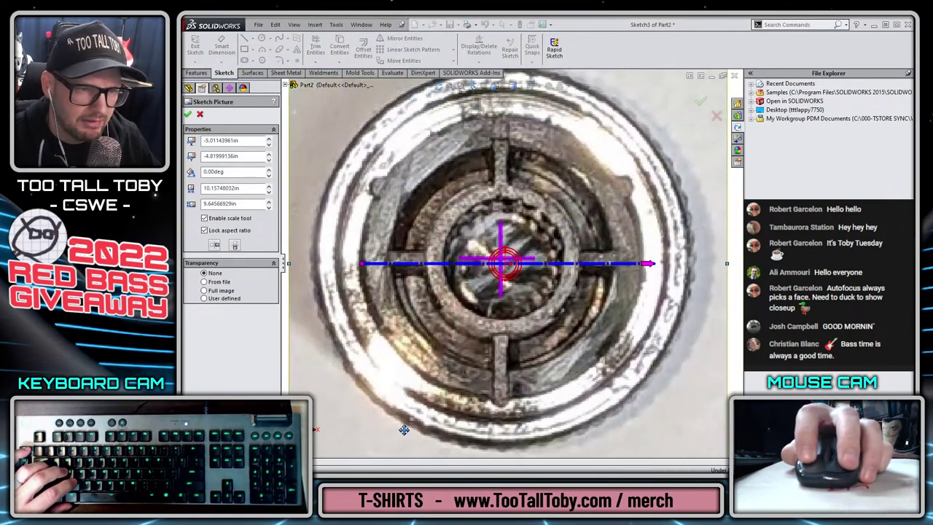
key("z")
key("z")
key("z")
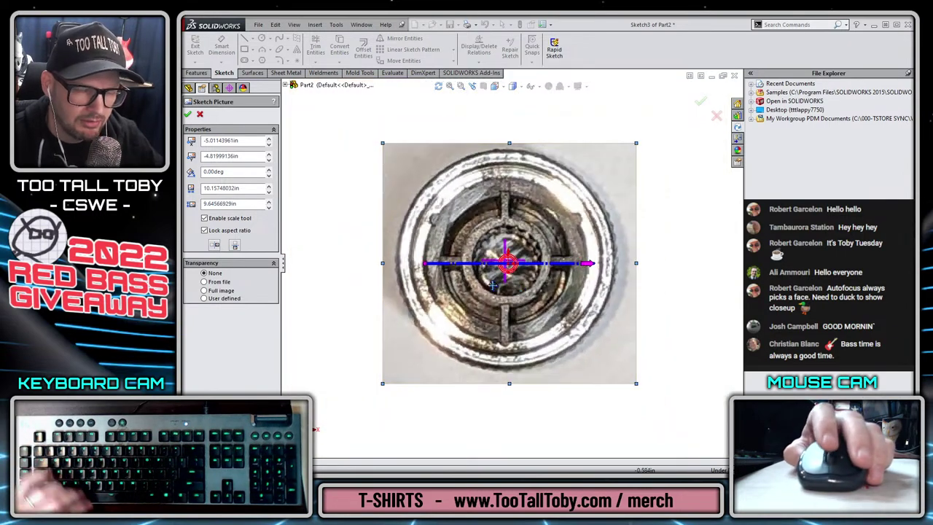
Stretch the picture's scale line across the knob's full outer diameter and set its length to 0.757 in.
left_click_drag(431, 267, 403, 266)
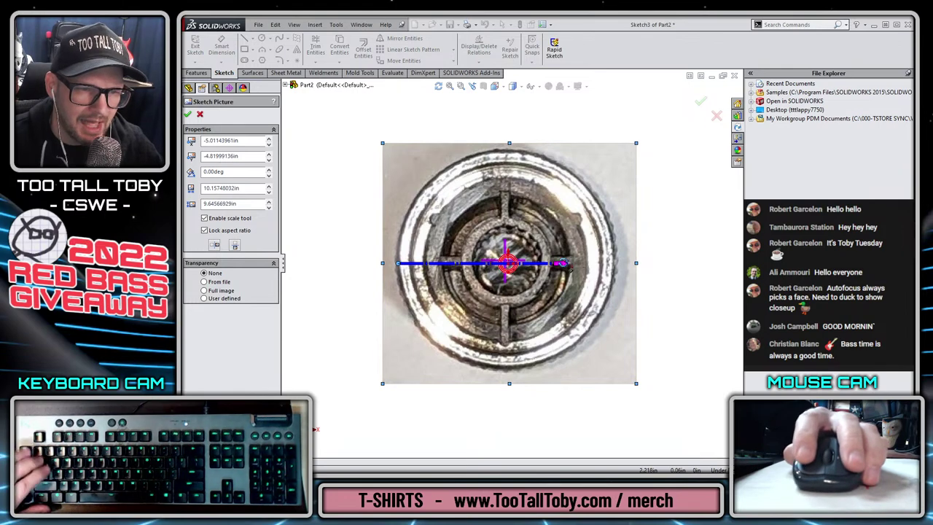
left_click_drag(563, 264, 616, 267)
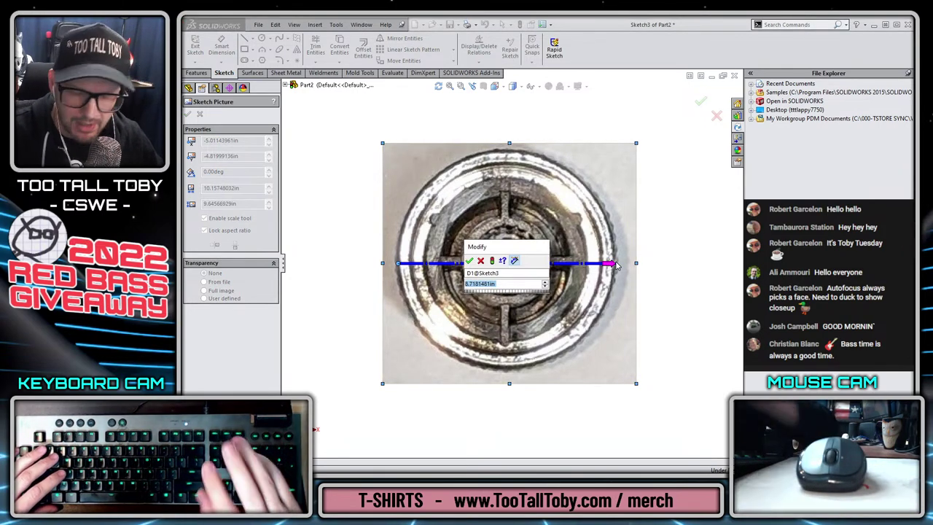
type("0.7")
type("57")
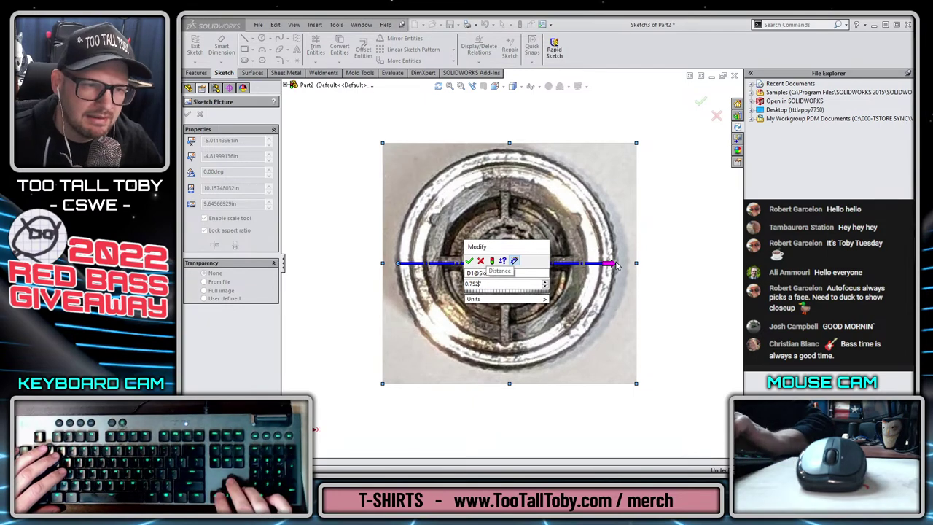
key("Return")
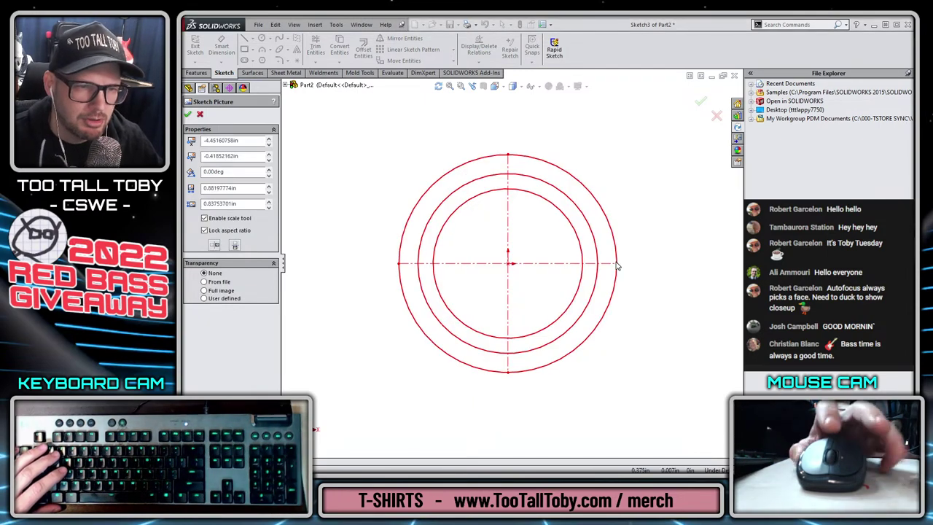
Move the scaled knob picture back over the red layout circles.
scroll(614, 265, "up", 5)
left_click_drag(408, 272, 623, 281)
scroll(622, 277, "down", 5)
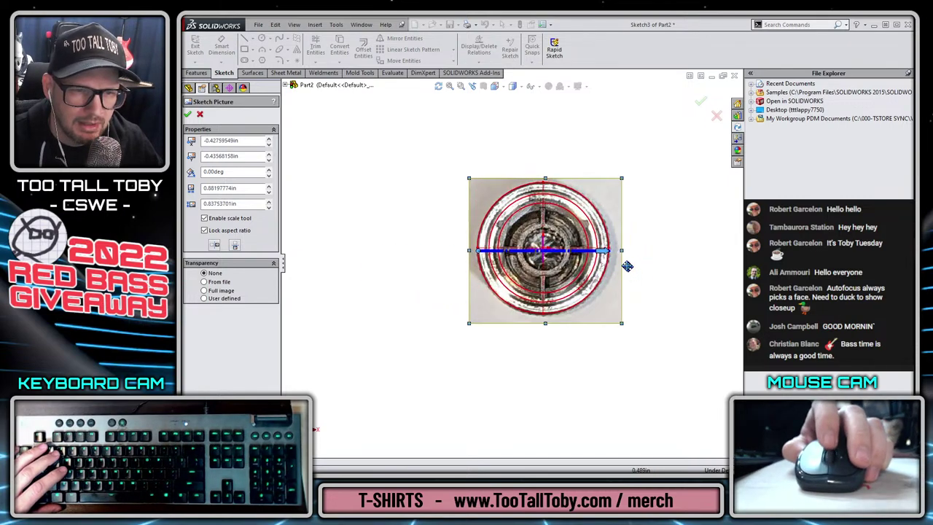
Turn off the picture's scale tool and resize the picture proportionally to about 0.866 in wide to fit the outer circle.
left_click(230, 219)
left_click(230, 219)
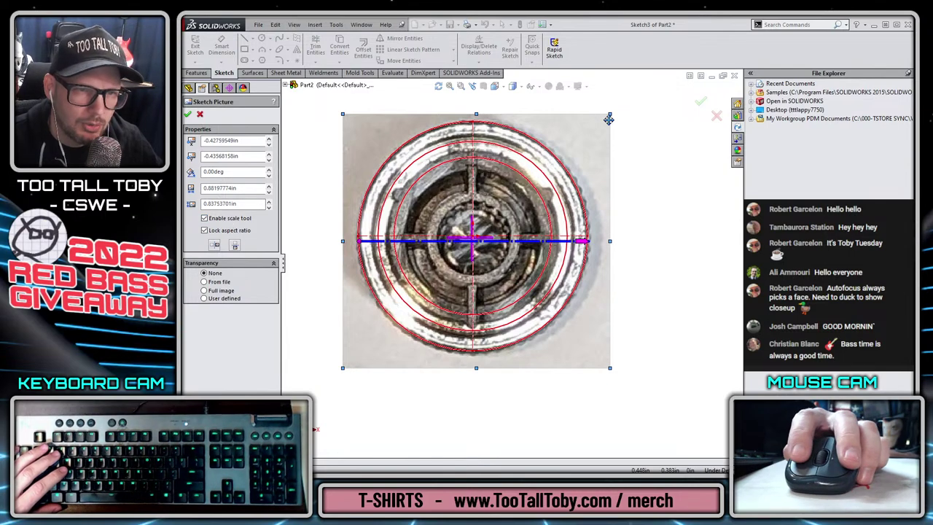
mouse_move(608, 113)
left_mouse_down()
mouse_move(591, 145)
mouse_move(603, 122)
left_mouse_up()
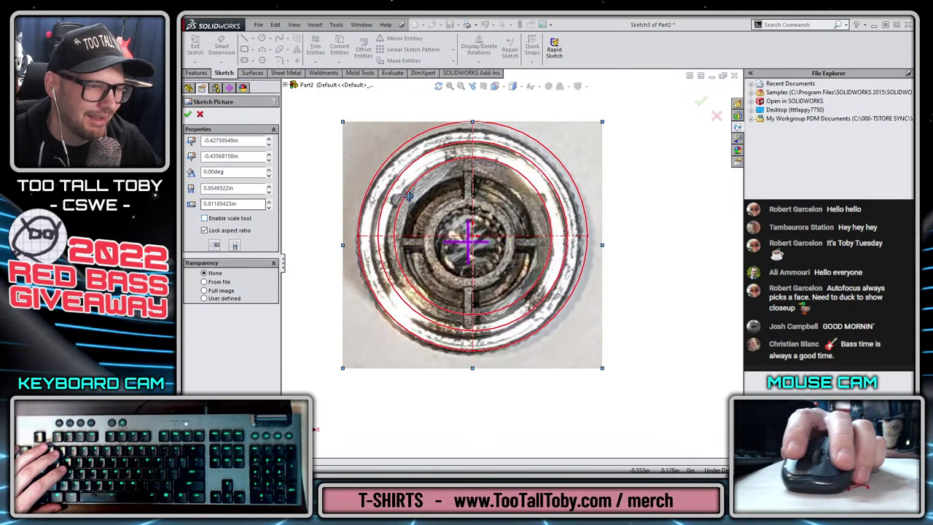
mouse_move(601, 122)
left_mouse_down()
mouse_move(642, 109)
mouse_move(608, 131)
left_mouse_up()
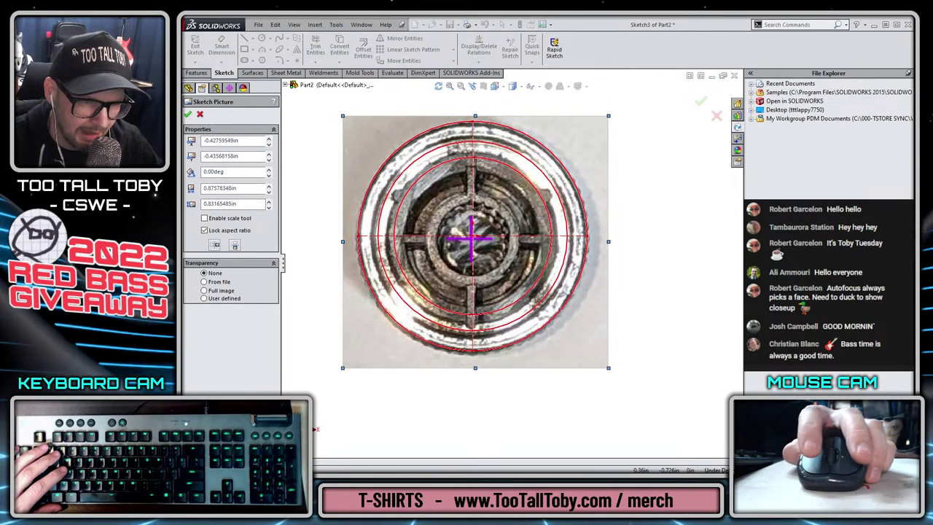
left_click_drag(608, 368, 605, 363)
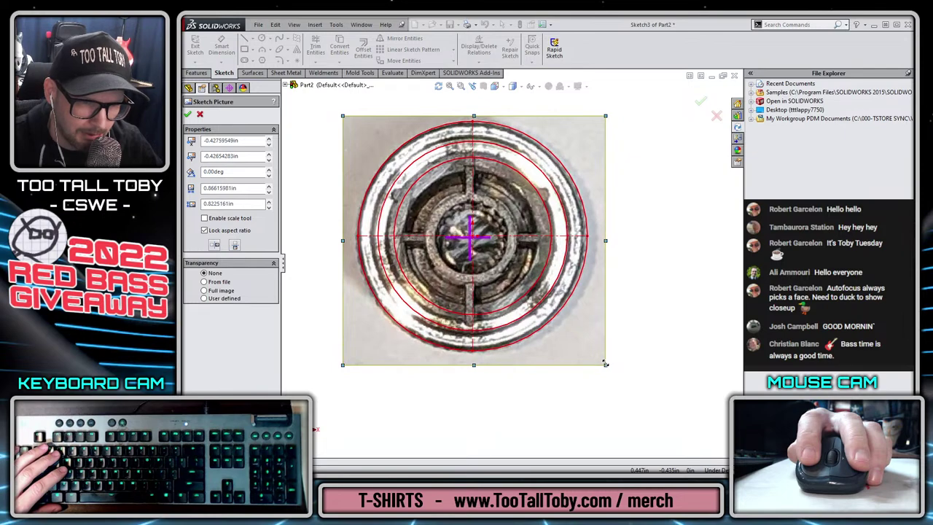
Nudge the knob picture around the origin and shrink it proportionally to about 0.840 in wide inside the layout circles.
left_click_drag(559, 331, 565, 329)
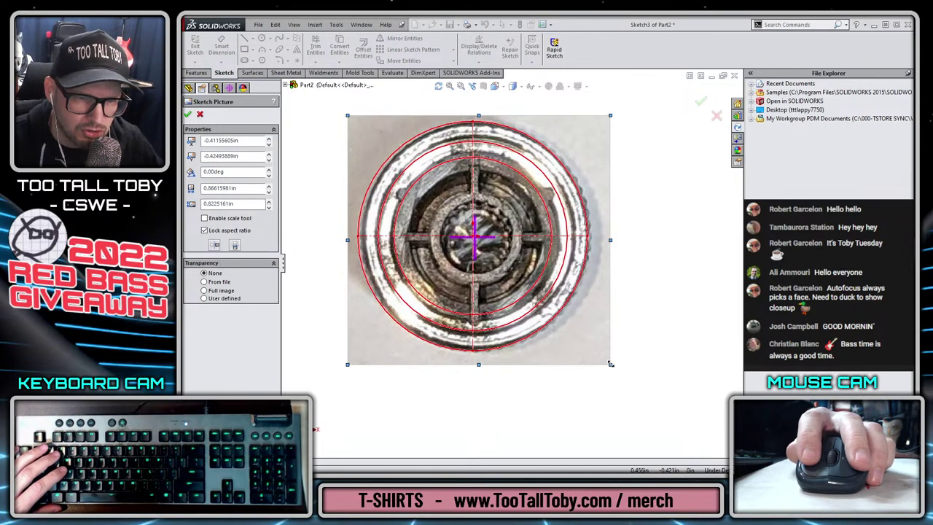
left_click_drag(611, 364, 605, 359)
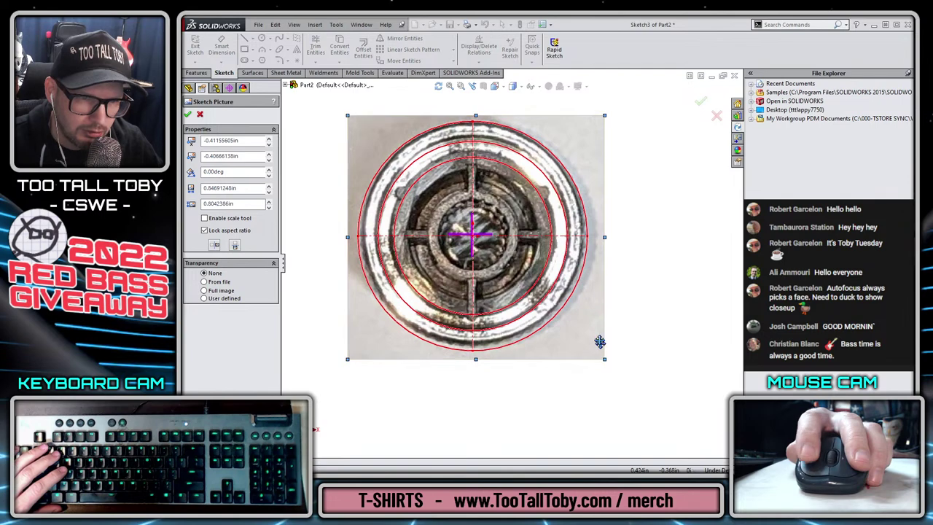
left_click_drag(592, 298, 591, 302)
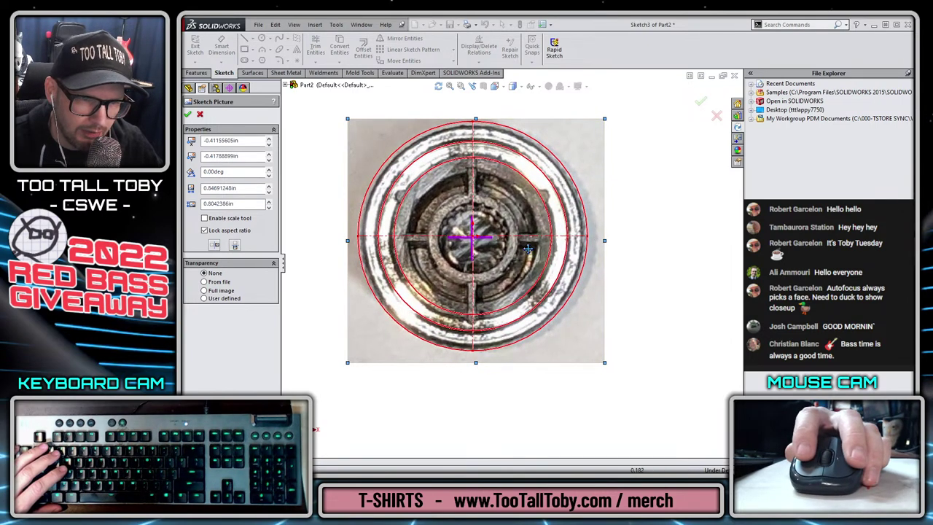
left_click_drag(528, 248, 525, 249)
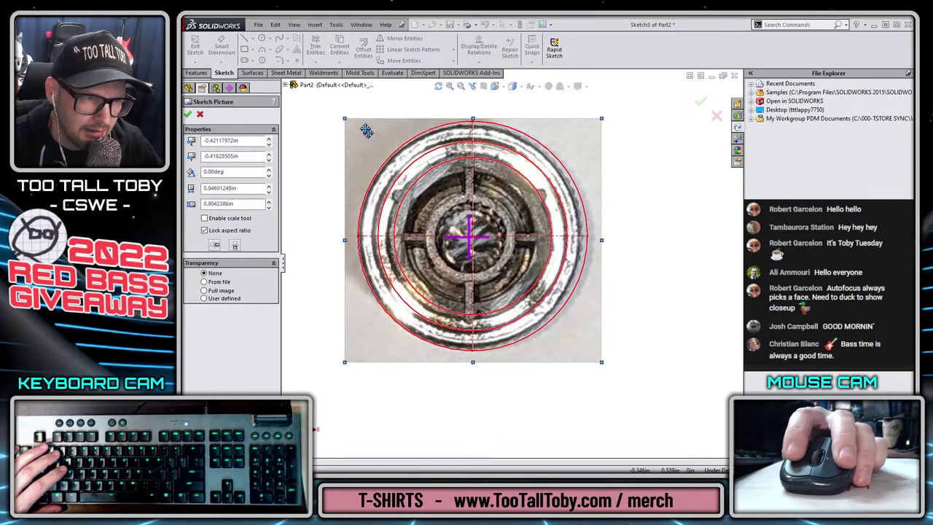
left_click_drag(345, 119, 349, 121)
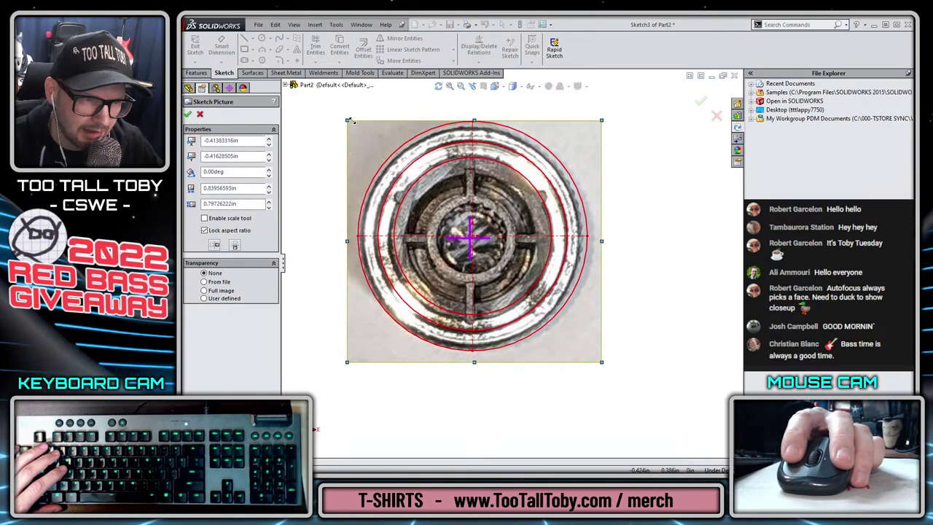
left_click_drag(472, 186, 473, 188)
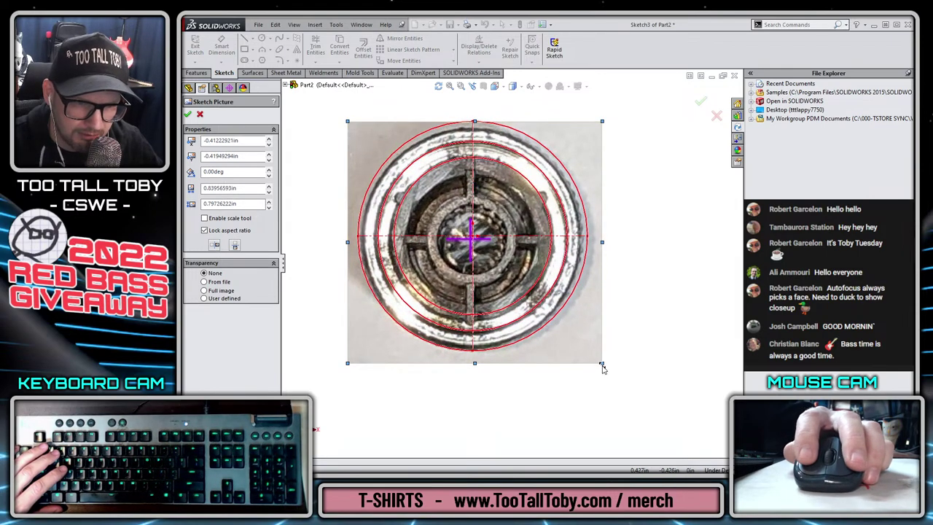
Shrink the picture proportionally to about 0.816 in wide, recentre its crosshair on the origin, and close the picture sketch.
left_click_drag(603, 362, 595, 350)
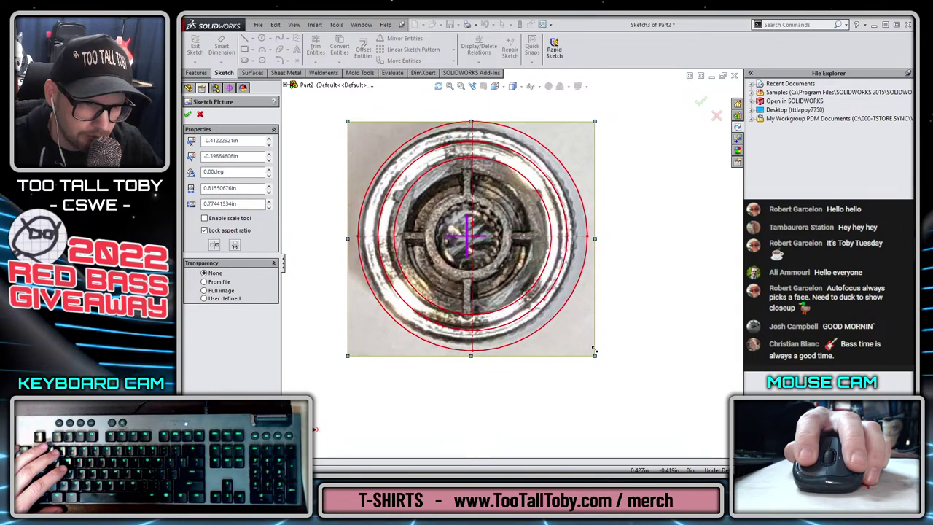
left_click_drag(562, 328, 567, 326)
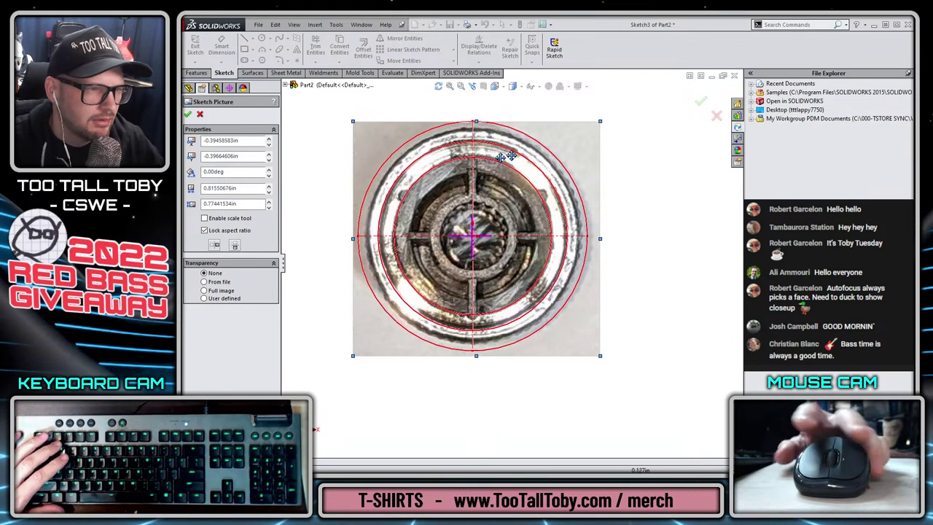
left_click(189, 115)
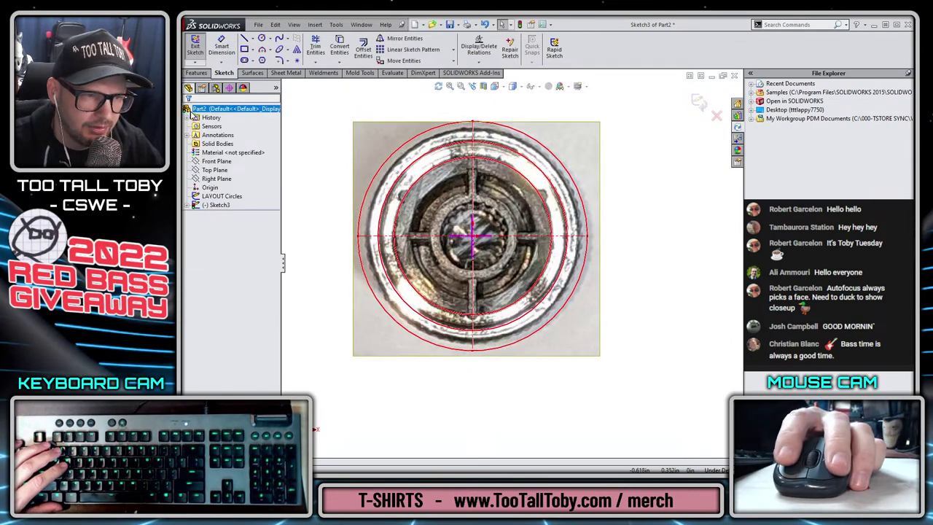
left_click(698, 102)
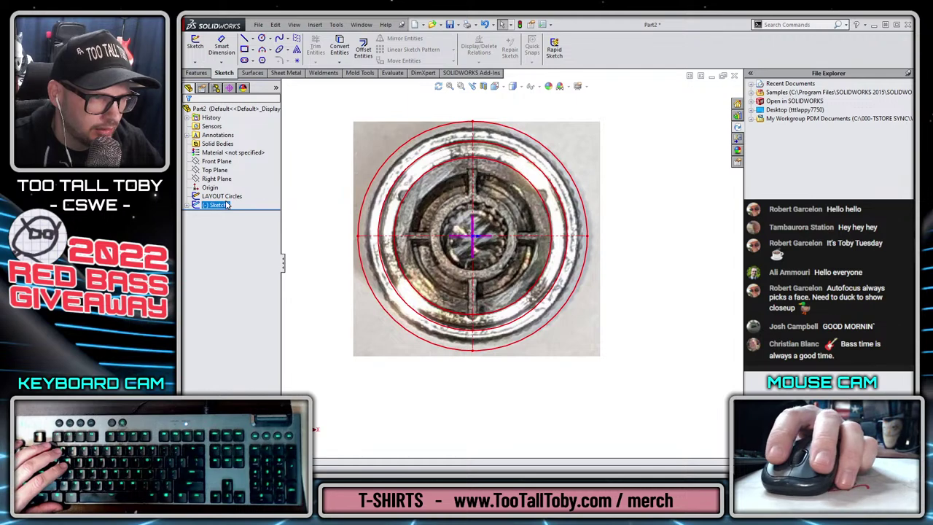
Show the layout circles' dimensions and move the outer diameter dimension closer to the knob picture.
left_click(513, 299)
scroll(512, 296, "up", 3)
scroll(611, 423, "down", 1)
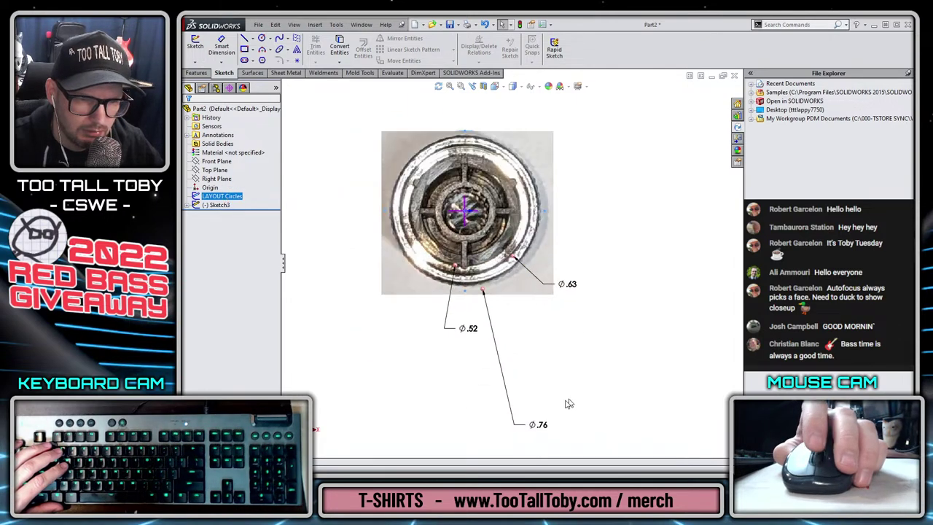
left_click_drag(540, 431, 538, 321)
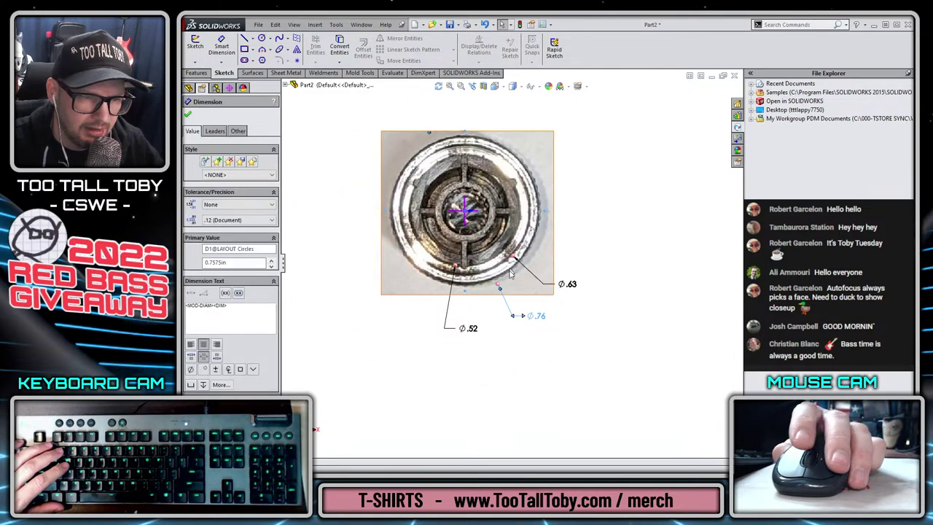
scroll(499, 260, "down", 2)
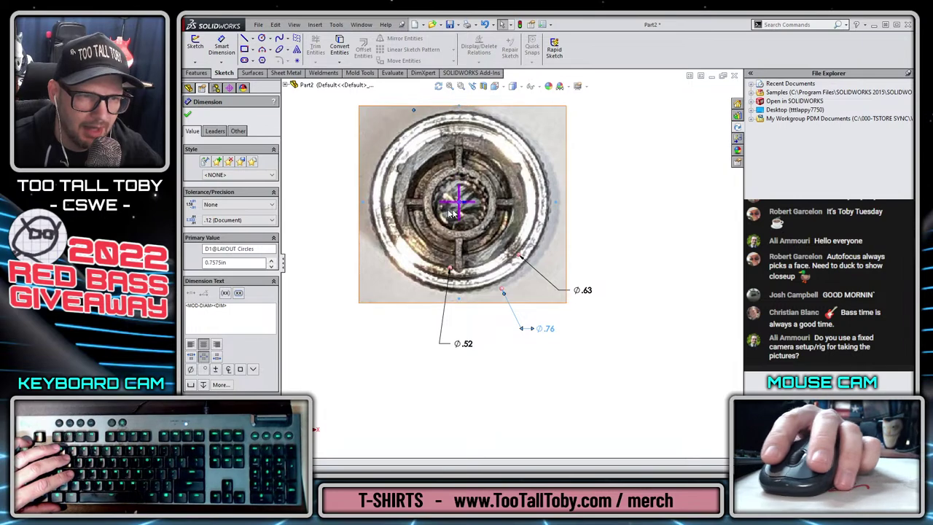
left_click(667, 224)
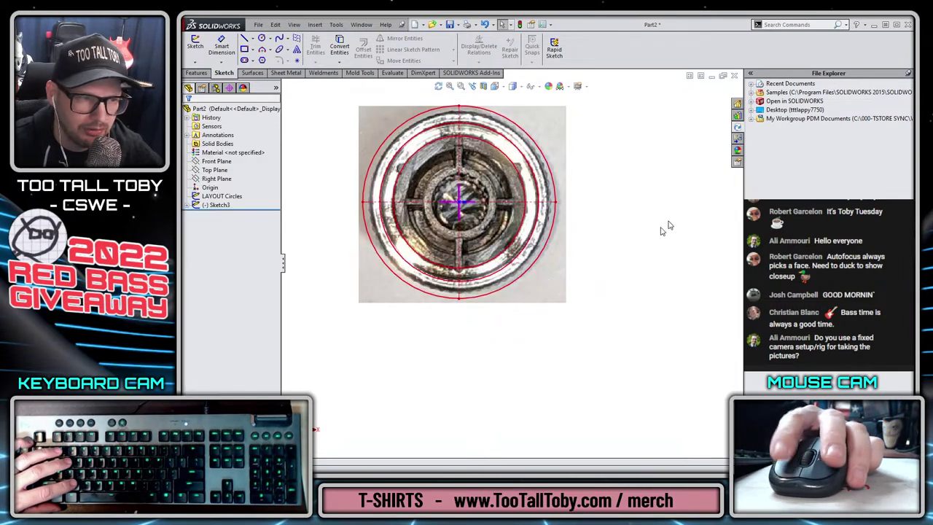
Set the knob picture to full-image transparency of 0.20 and close its sketch.
left_click(223, 177)
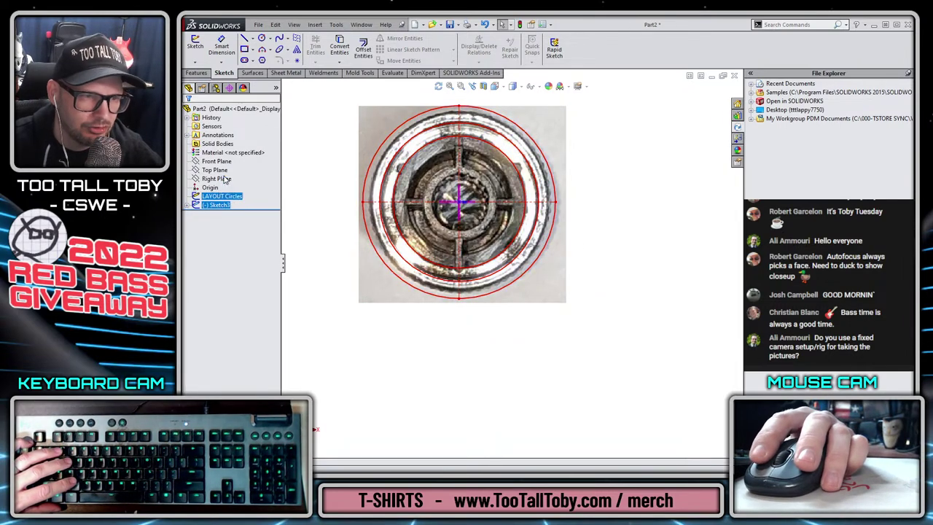
left_click(370, 292)
left_click(205, 290)
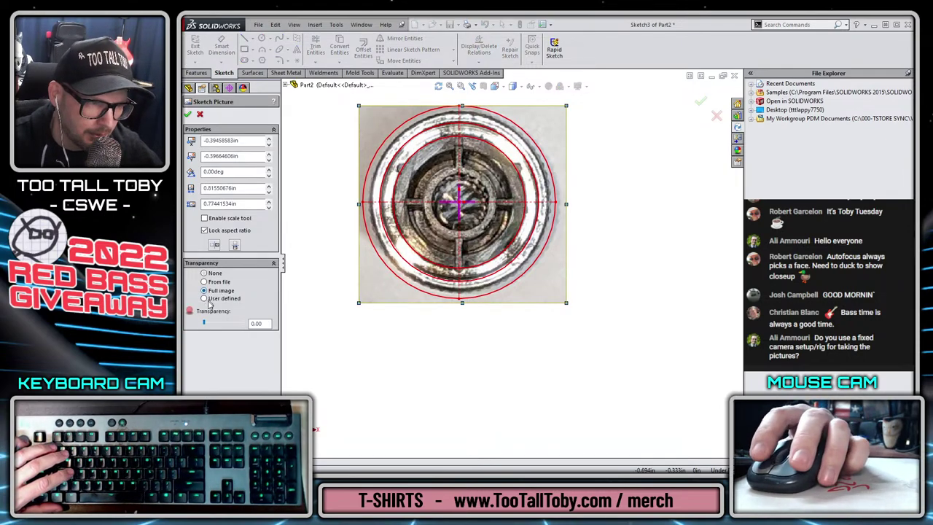
left_click(221, 323)
left_click(223, 324)
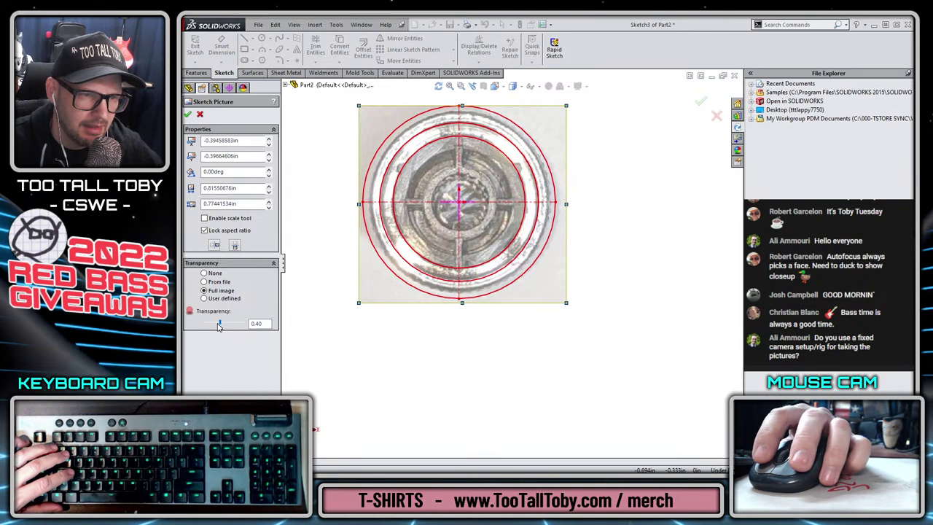
left_click_drag(218, 325, 213, 325)
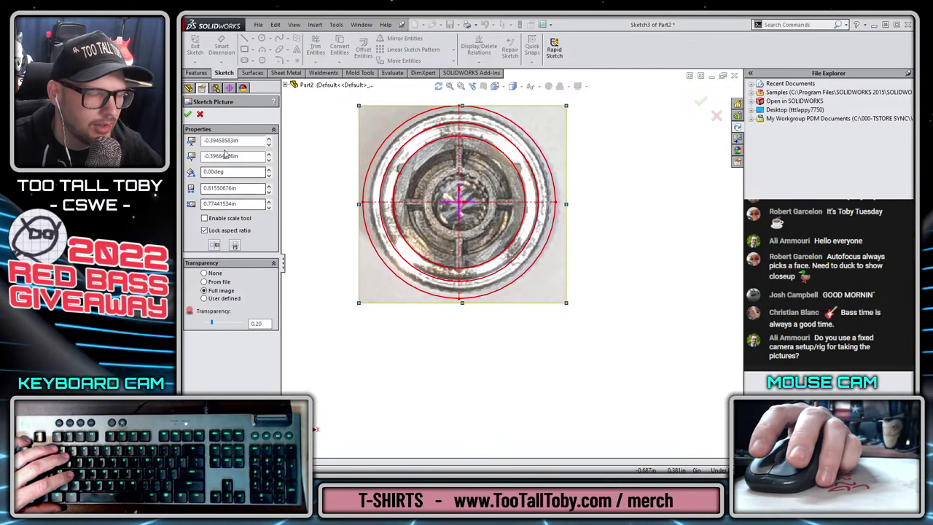
left_click(187, 114)
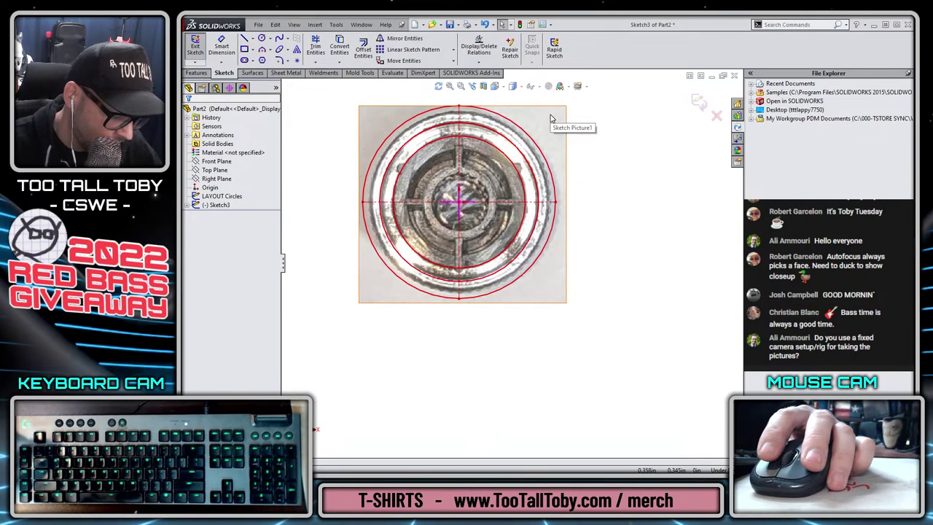
left_click(700, 105)
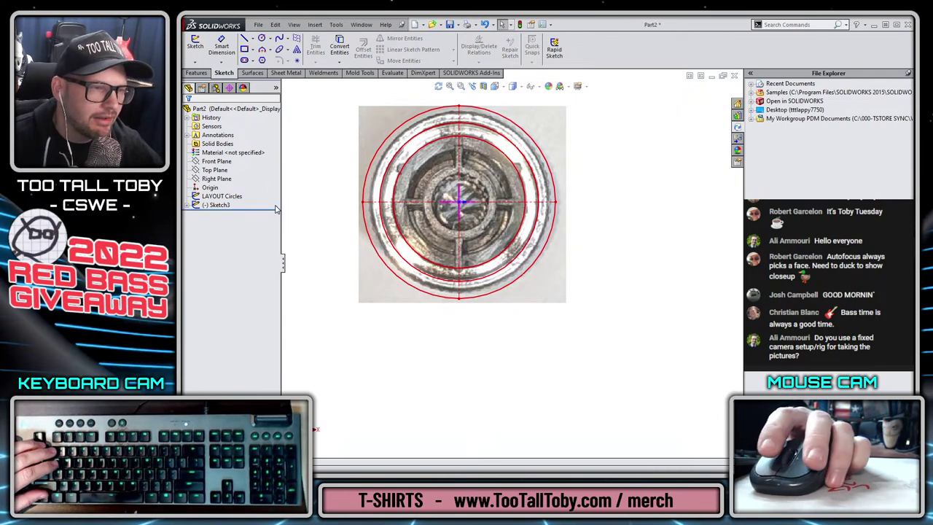
Start a sketch on the Front Plane and draw a vertical line rising above the outer layout circle's edge.
left_click(219, 171)
left_click(205, 163, "ctrl")
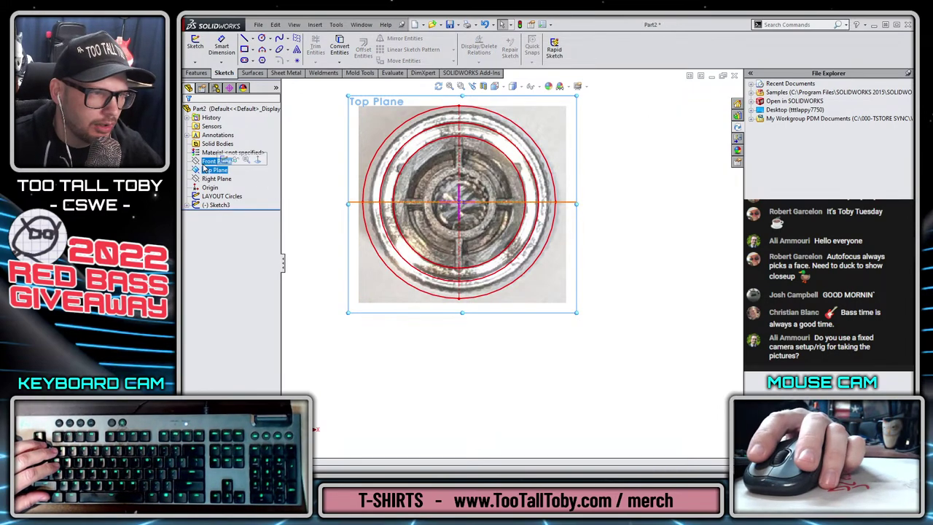
left_click(204, 162)
left_click(211, 151)
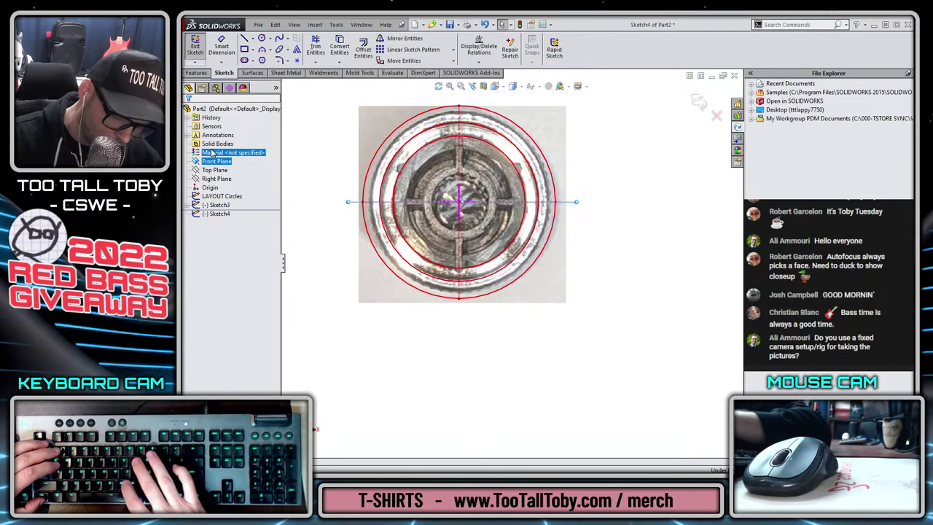
key("ctrl+8")
key("s")
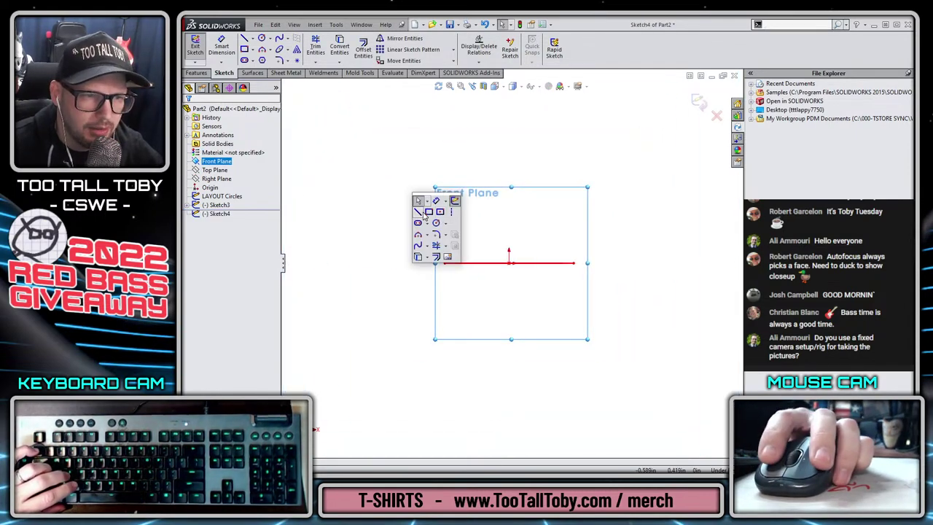
left_click(419, 212)
left_click(445, 261)
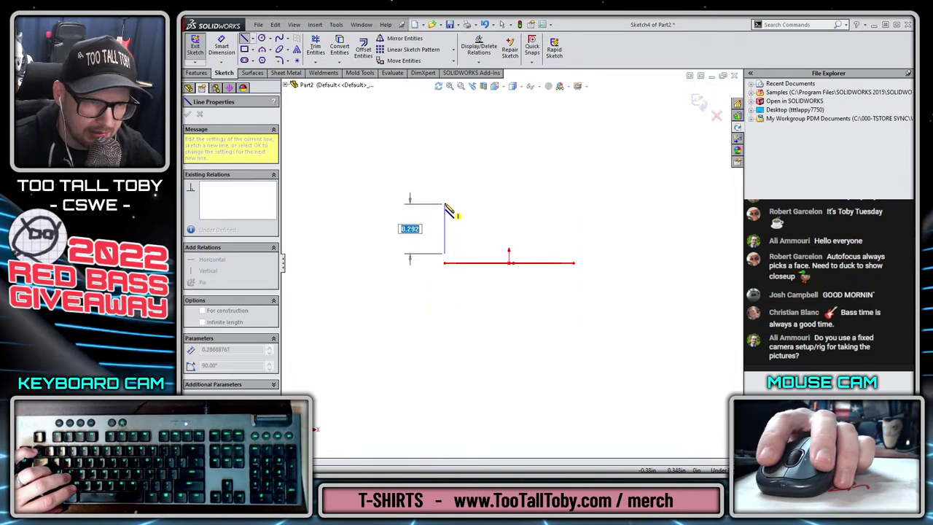
left_click(445, 163)
key("Escape")
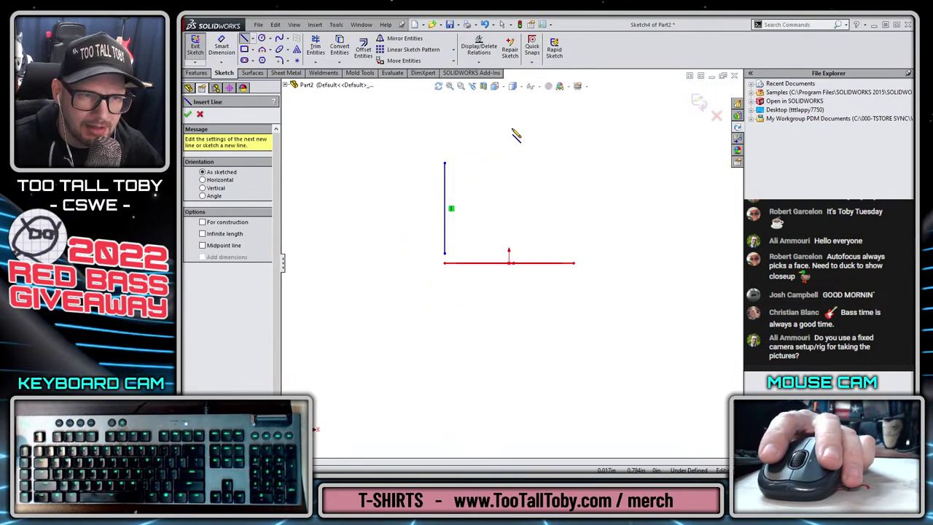
Draw a short horizontal top line with a tangent arc curving down from it, and join the vertical line's upper end to the arc.
left_click(508, 128)
left_click(479, 129)
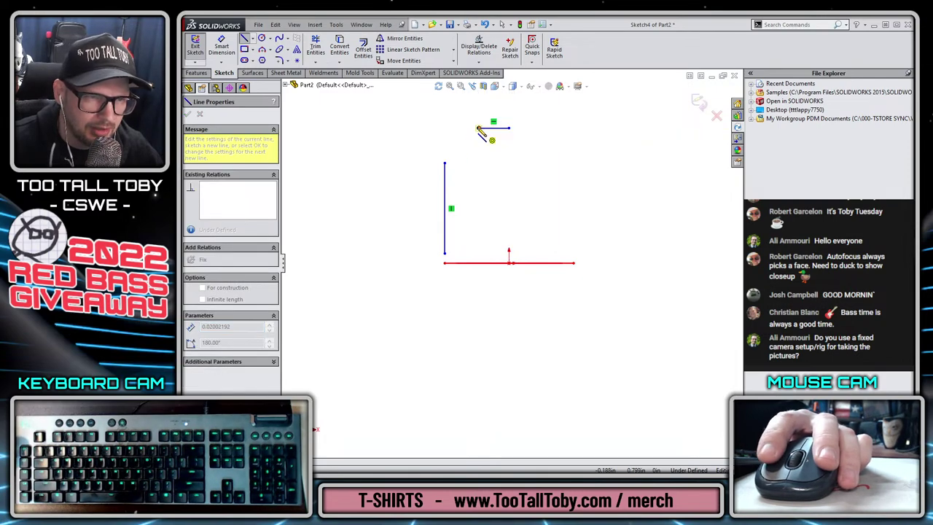
left_click(445, 139)
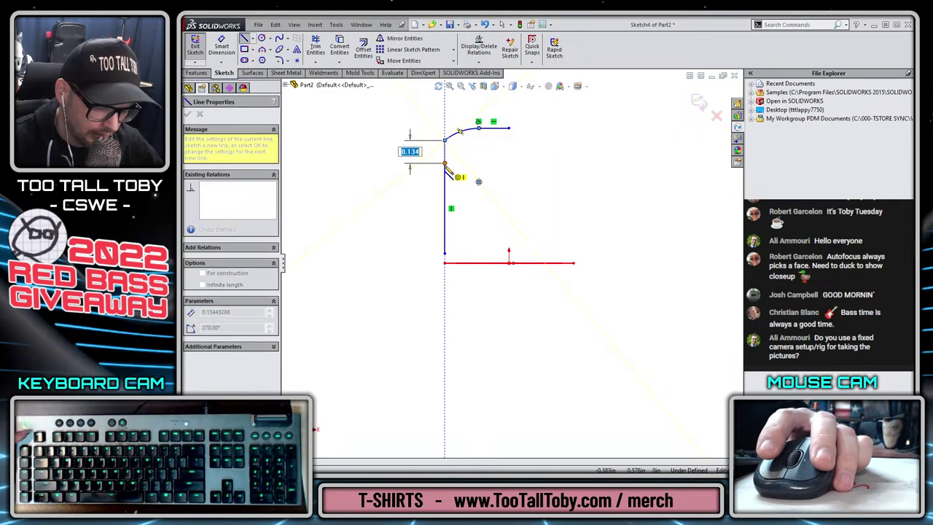
key("Escape")
left_click_drag(445, 162, 445, 139)
left_click(474, 181)
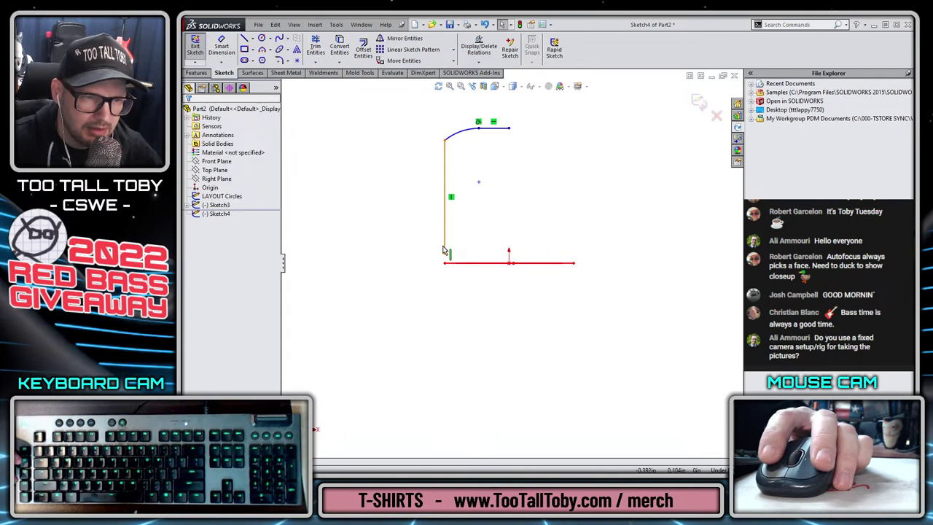
Attach the vertical line's lower endpoint to the outer layout circle with a pierce relation.
left_click(446, 255)
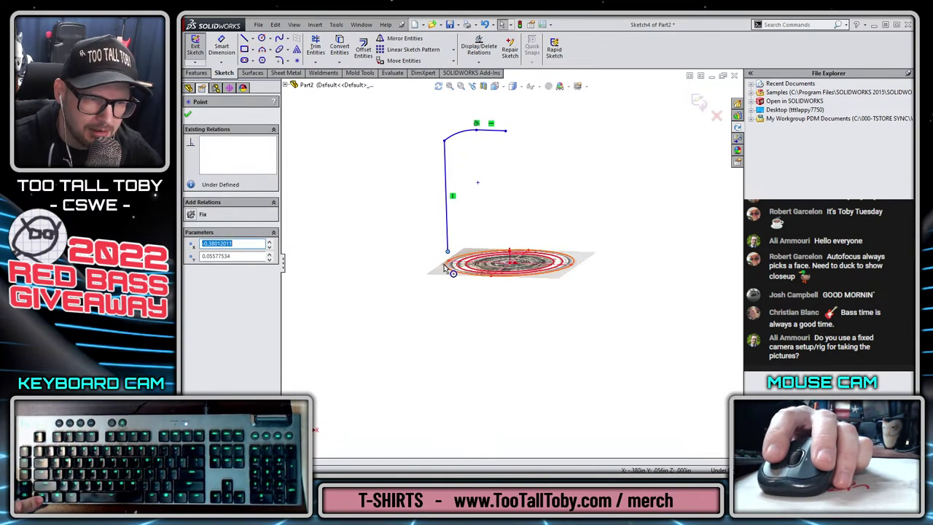
left_click(454, 264, "ctrl")
left_click(492, 210)
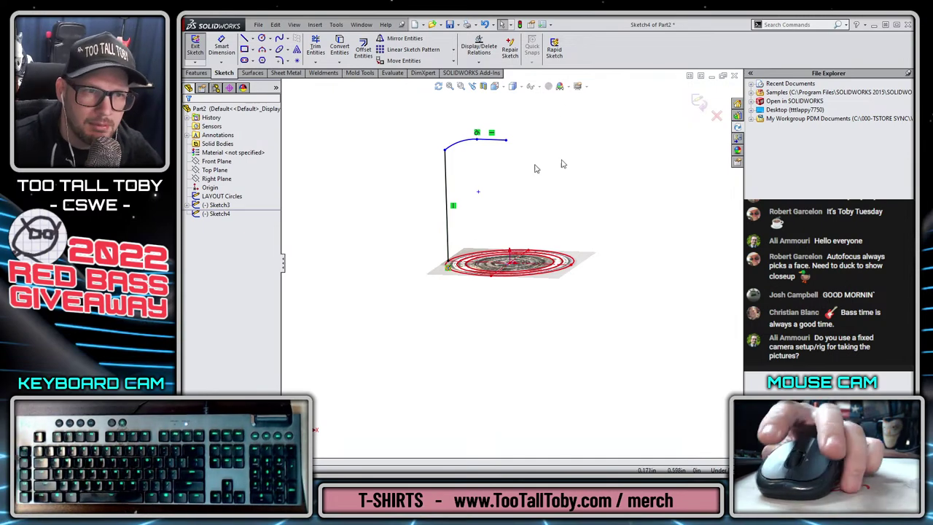
left_click(473, 86)
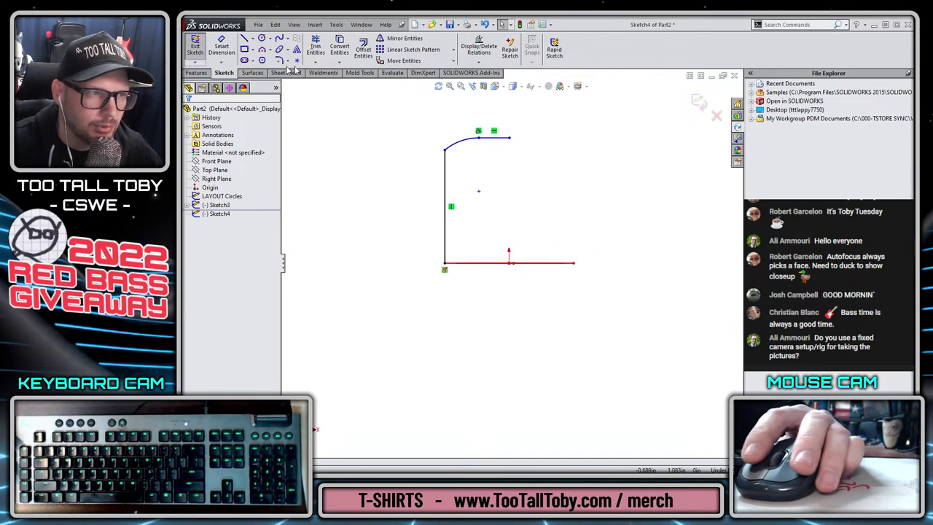
Draw a vertical centerline from the origin past the top of the profile and make the horizontal line's free end coincident with it.
left_click(220, 46)
key("s")
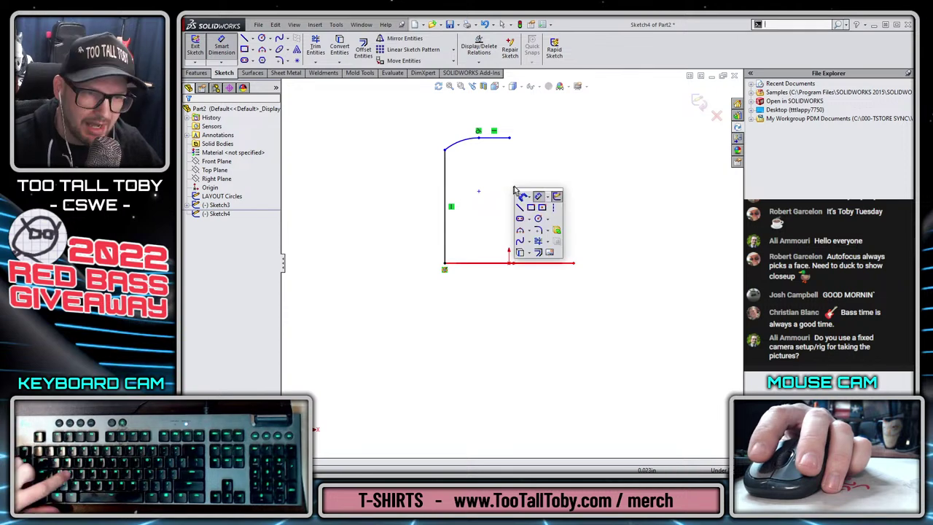
left_click(551, 204)
left_click(509, 262)
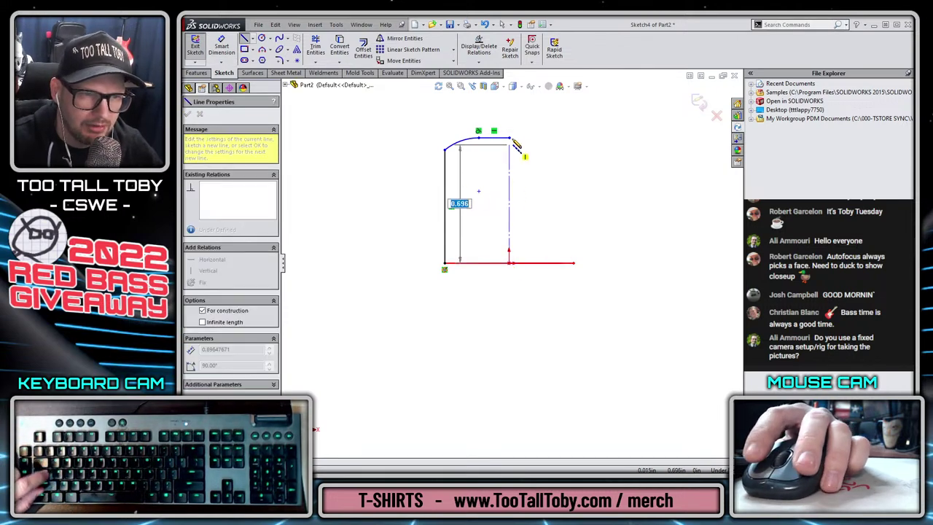
left_click(509, 106)
key("Escape")
left_click(510, 138)
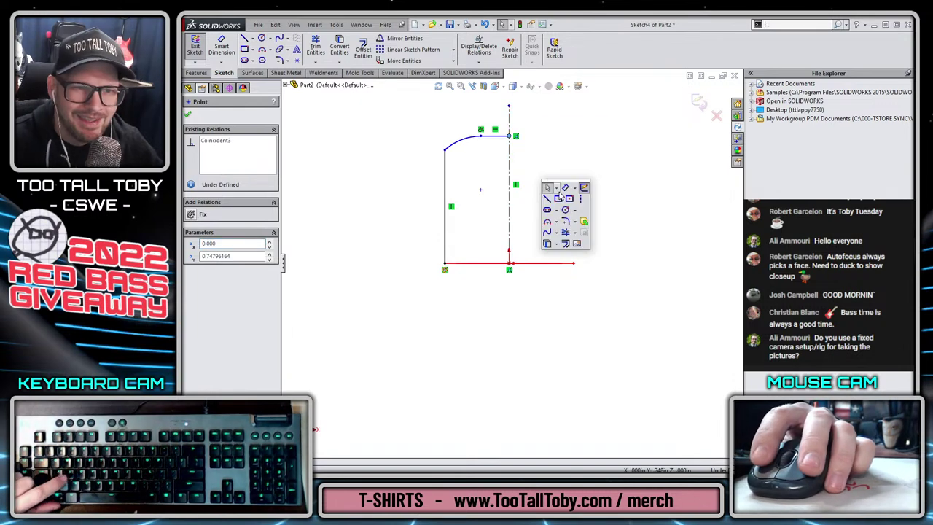
Close the profile with a vertical line down to the origin and a horizontal line to the outer vertical line's lower endpoint.
left_click(548, 200)
left_click(510, 138)
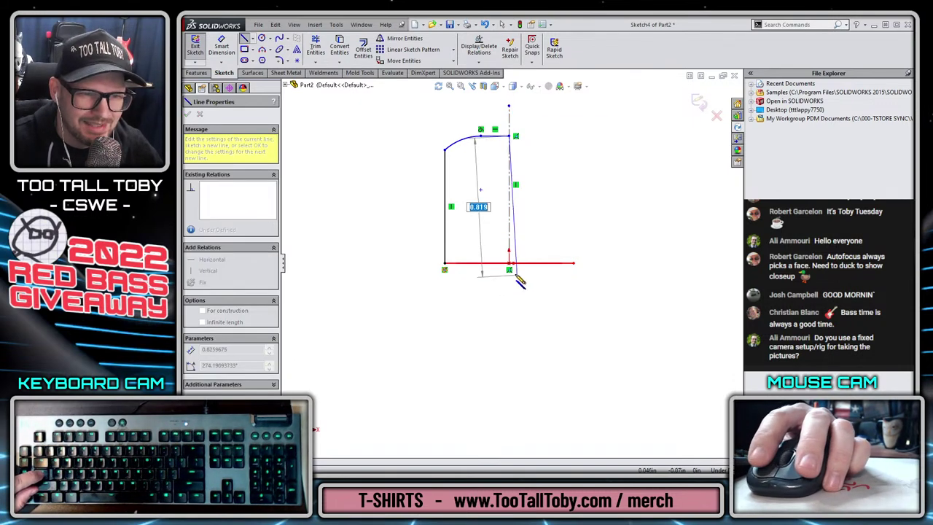
left_click(510, 263)
left_click(444, 265)
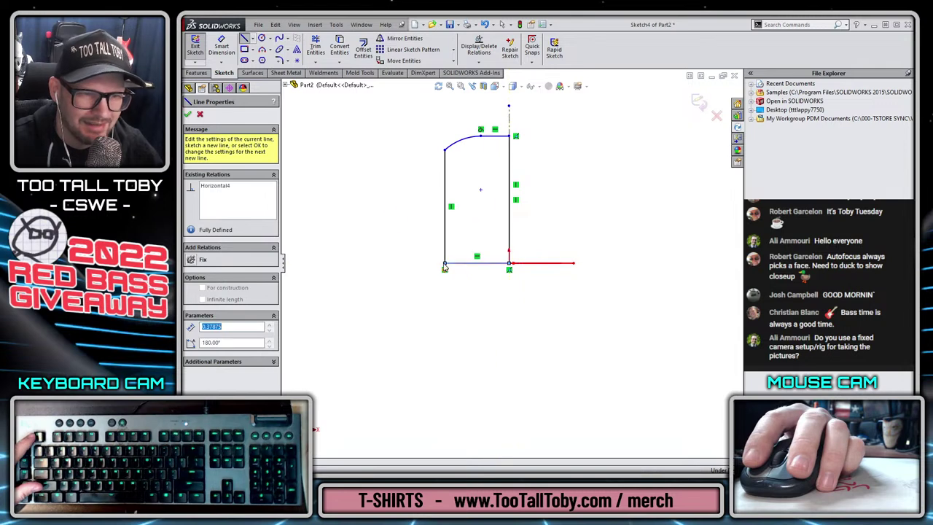
key("Escape")
Dimension the profile's overall height between its top and bottom horizontal lines as 0.75 in.
key("s")
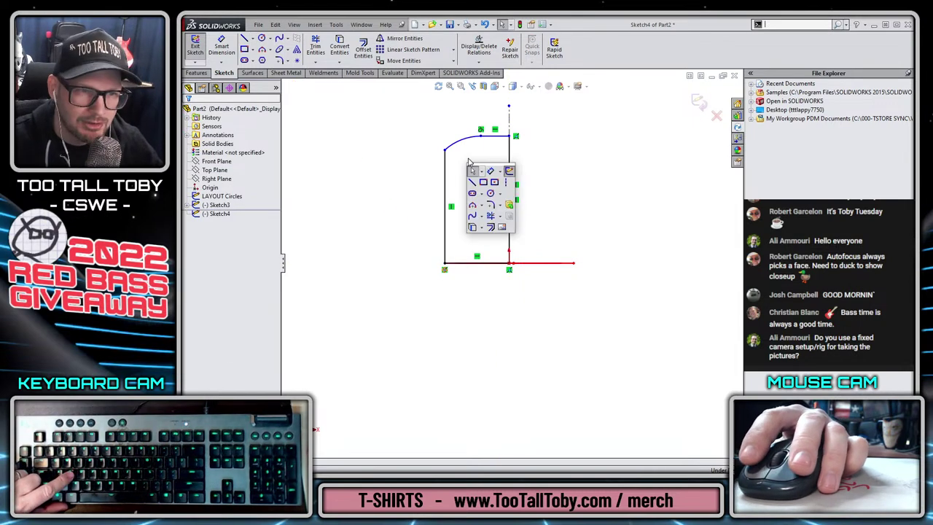
left_click(490, 172)
left_click(489, 137)
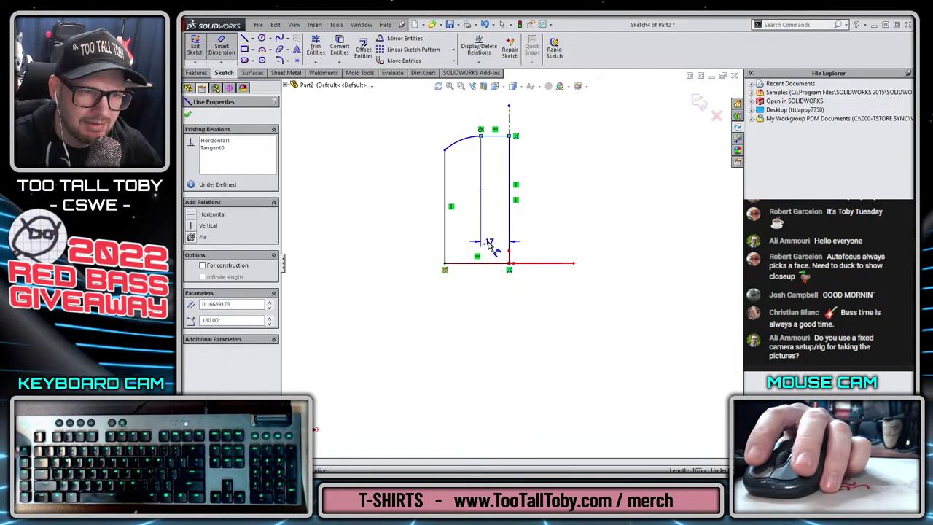
left_click(484, 264)
left_click(394, 210)
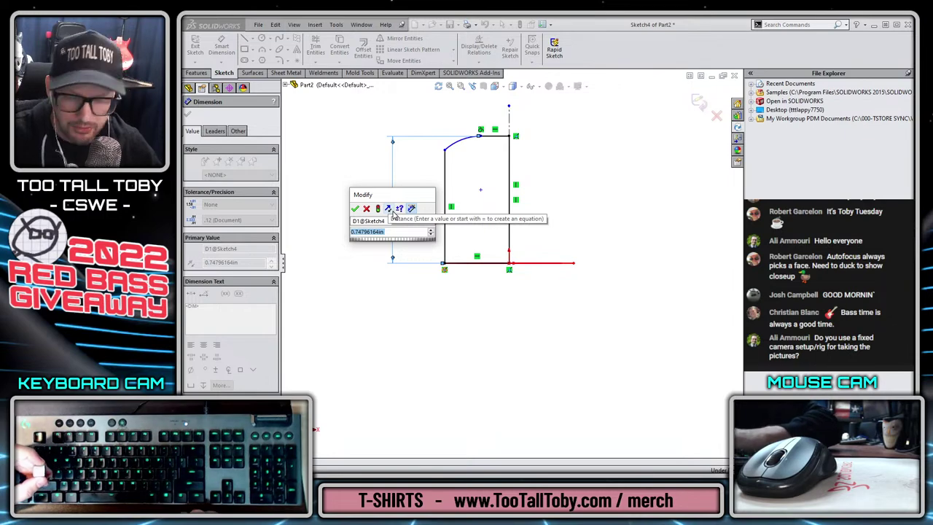
type("0.75")
key("Return")
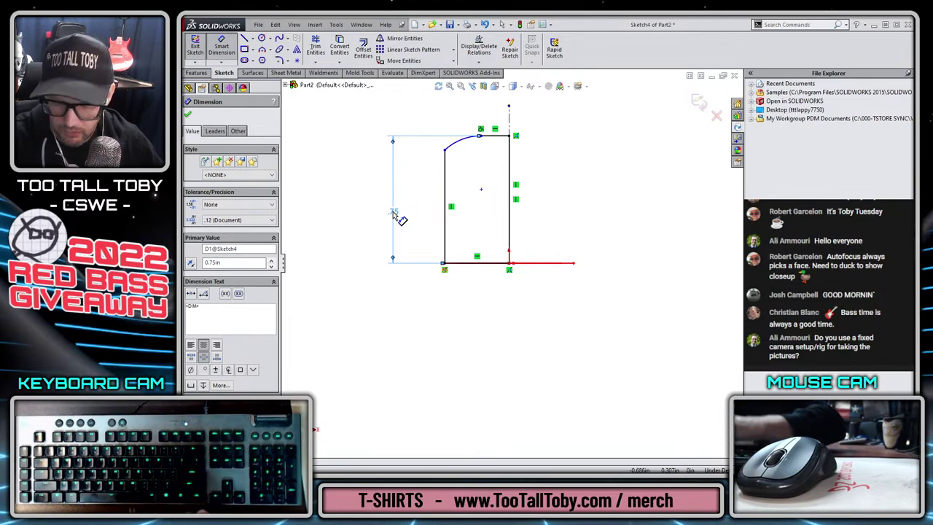
Add a doubled-distance dimension of 0.36 in across the centerline from the point where the top line meets the arc.
left_click(482, 136)
left_click(509, 124)
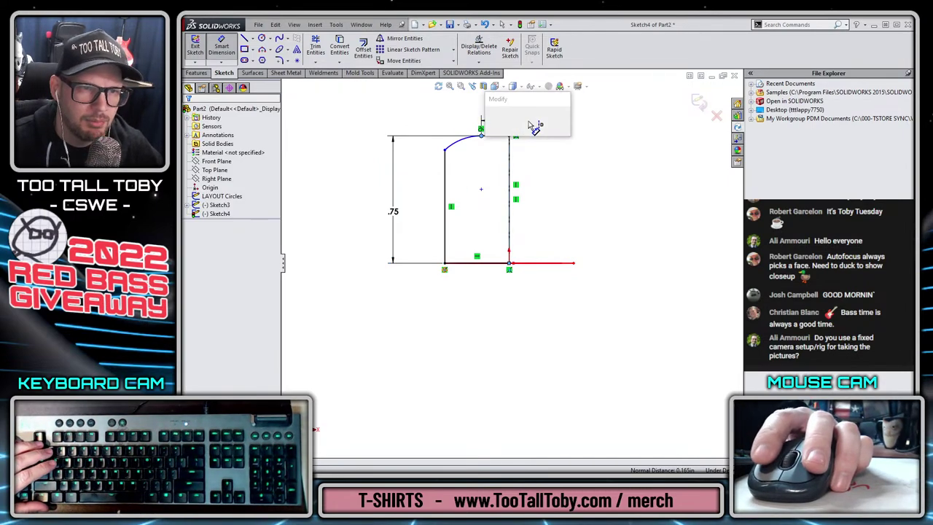
left_click(533, 124)
type(".36")
key("Return")
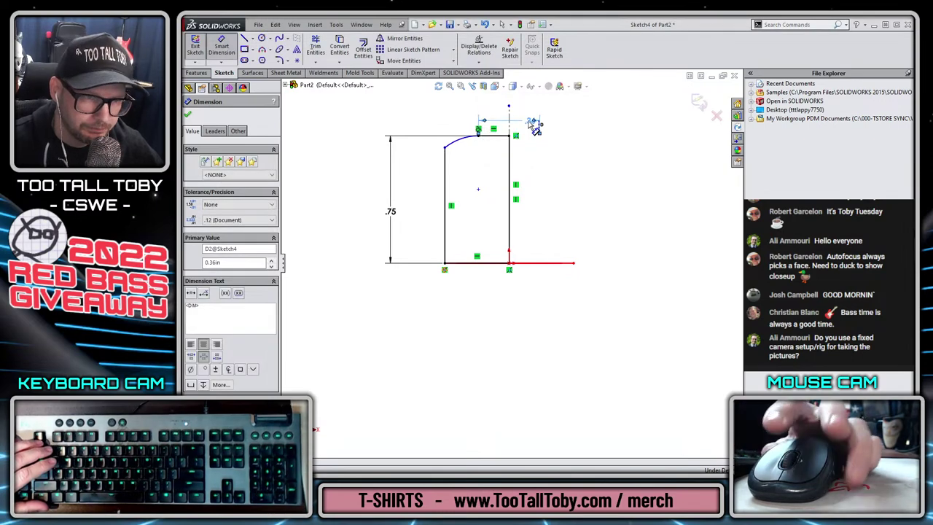
Dimension the height from the bottom line to the arc's lower endpoint as 0.666 in.
left_click(444, 149)
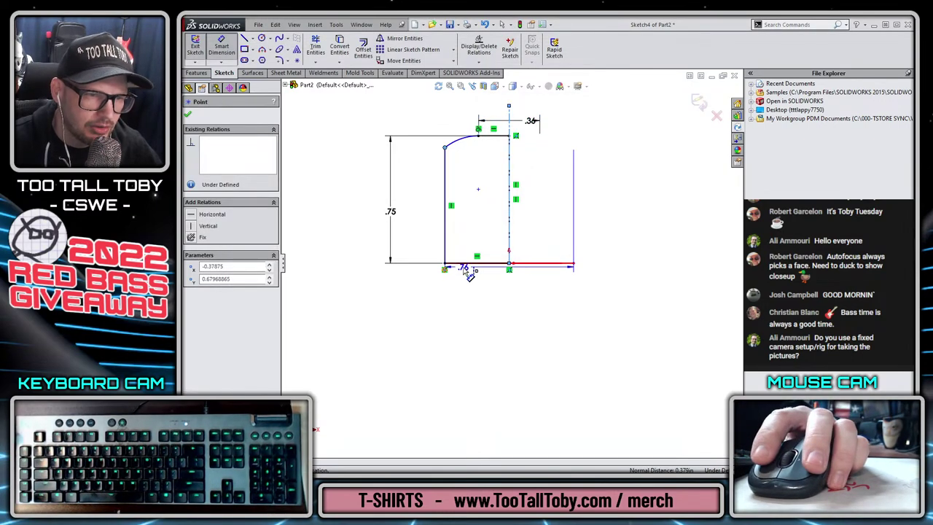
left_click(465, 263)
left_click(417, 207)
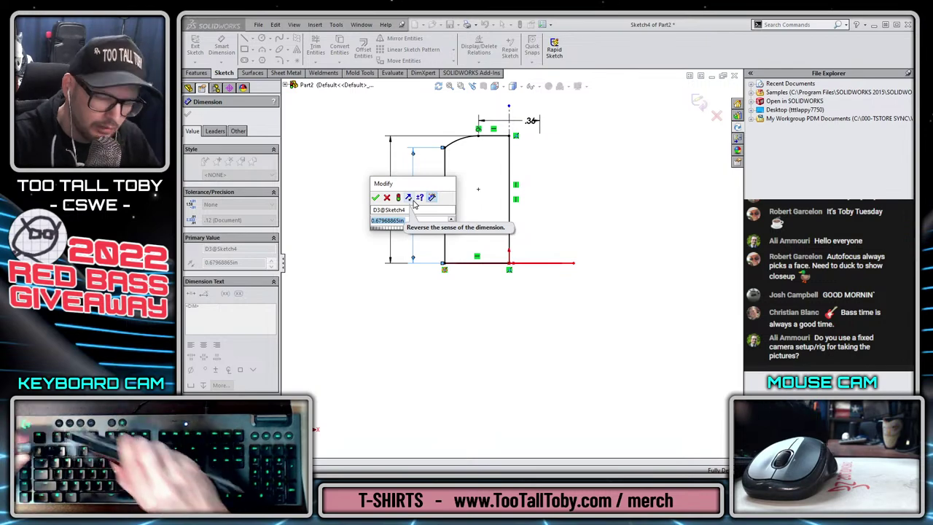
type("0.666")
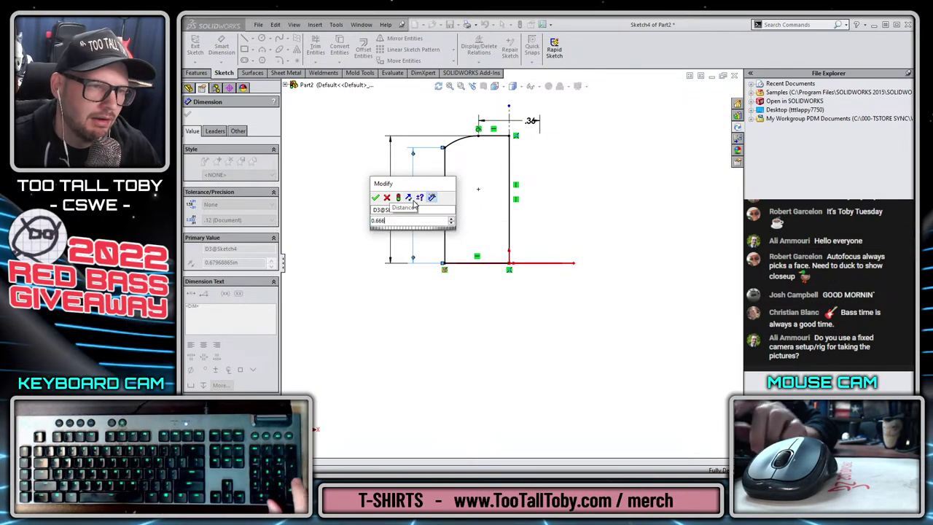
key("Return")
key("Escape")
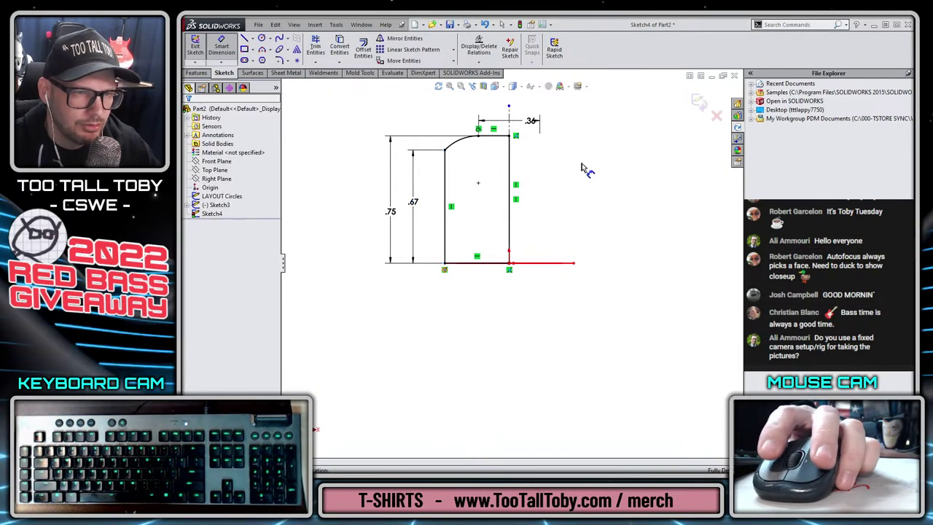
Revolve the closed profile 360 degrees about the vertical centerline to form the solid knob body.
left_click(509, 128)
left_click(196, 73)
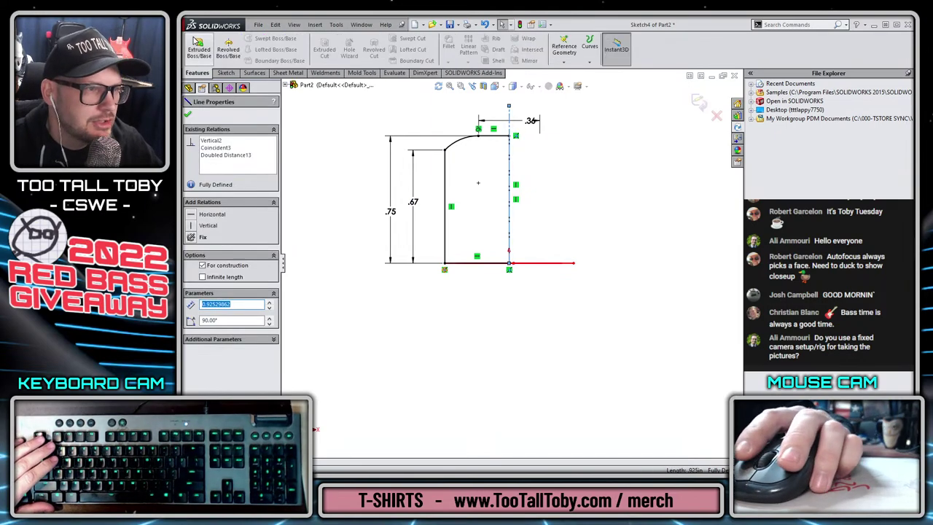
left_click(228, 49)
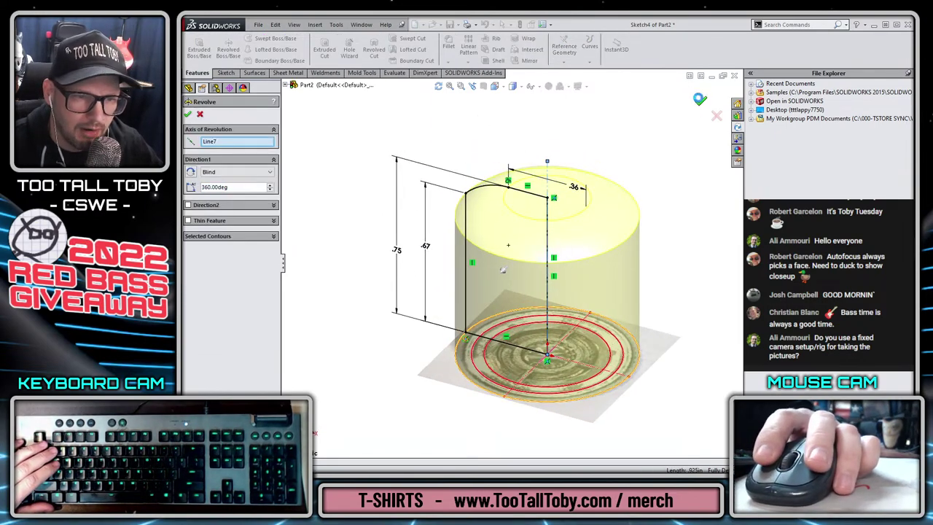
key("Return")
Rename the sketch that holds the reference photo as "IMAGE from Bottom".
middle_click_drag(372, 213, 386, 366)
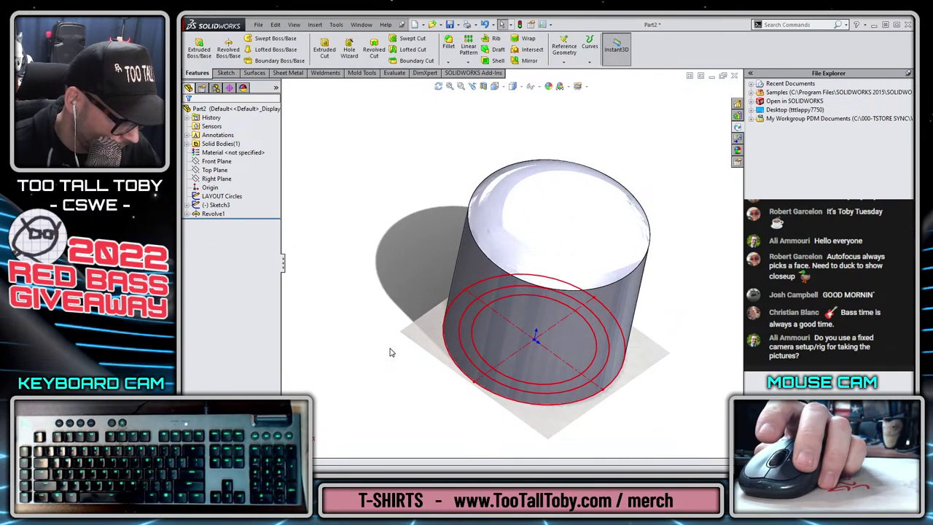
middle_click_drag(394, 349, 412, 258)
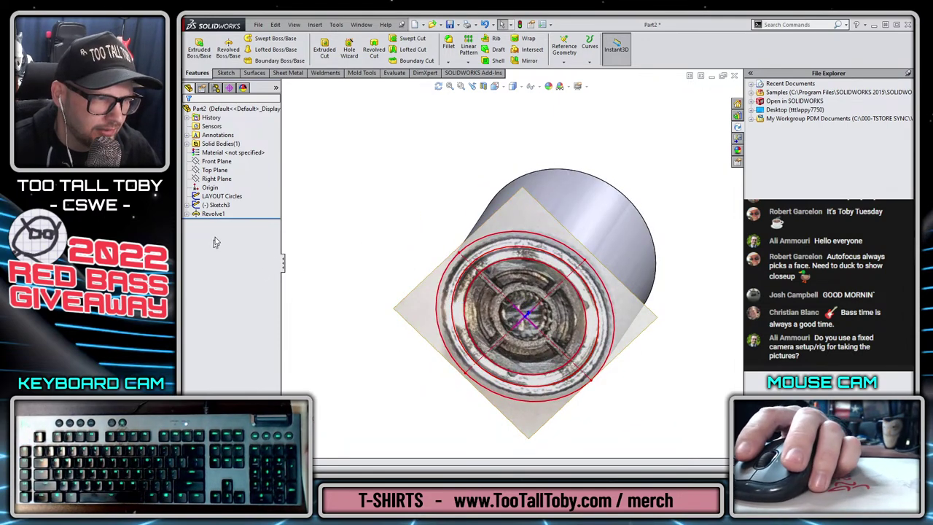
left_click(216, 205)
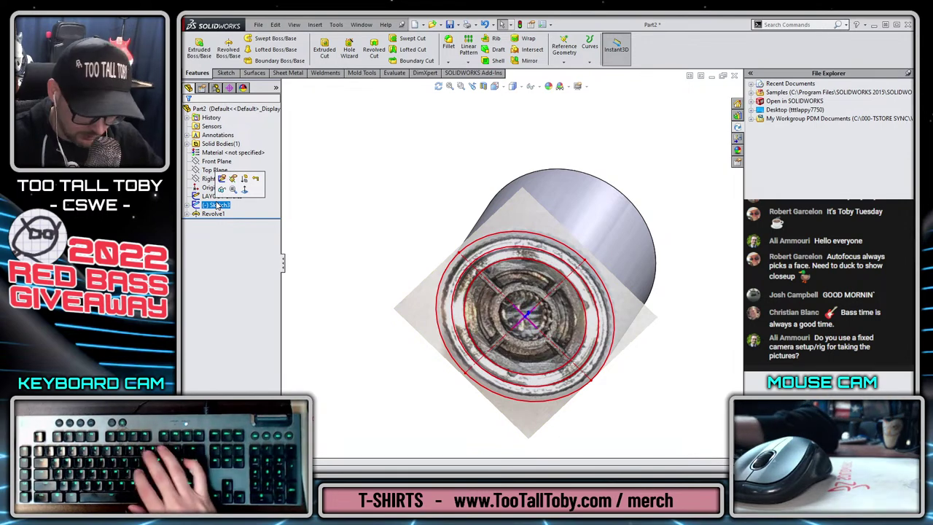
key("F2")
key("BackSpace")
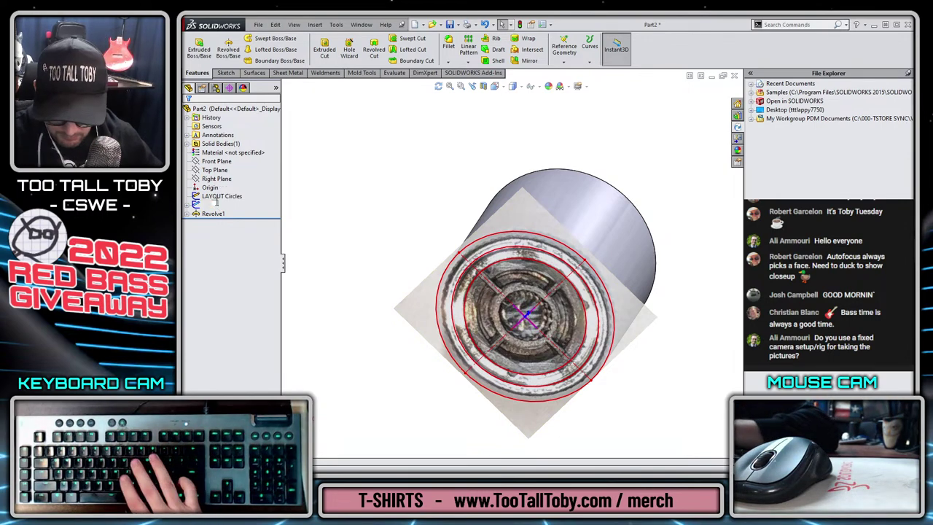
type("IMAGE from")
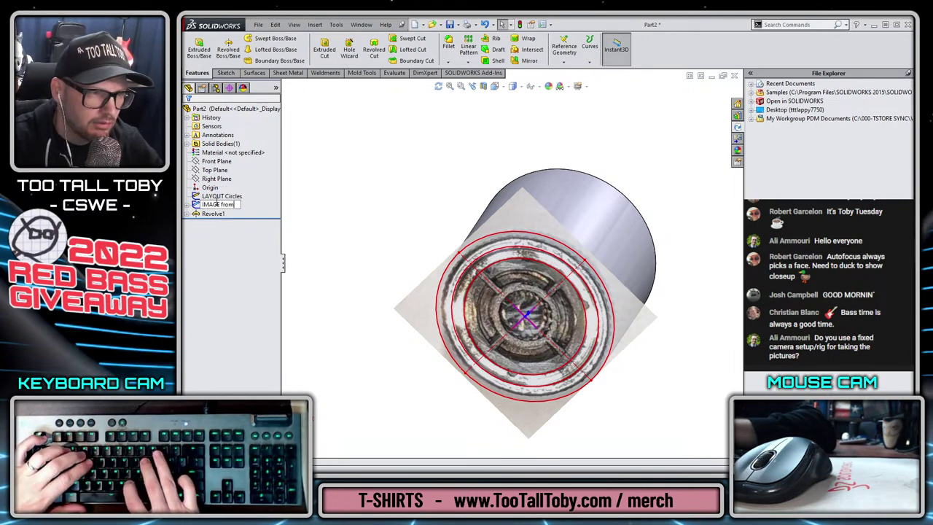
type(" Bottom")
key("Return")
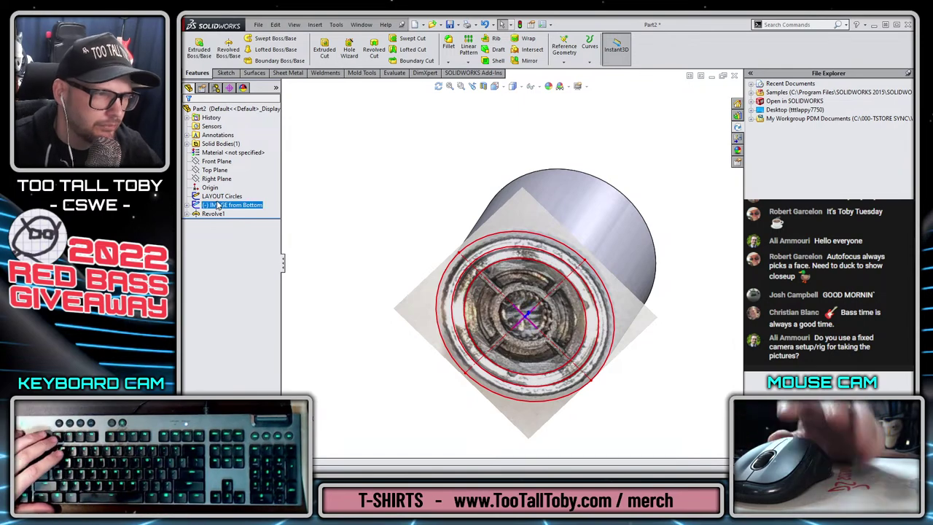
Reorder the IMAGE from Bottom sketch so it sits above the LAYOUT Circles sketch in the feature tree.
left_click(296, 208)
left_click_drag(223, 205, 214, 189)
left_click(335, 177)
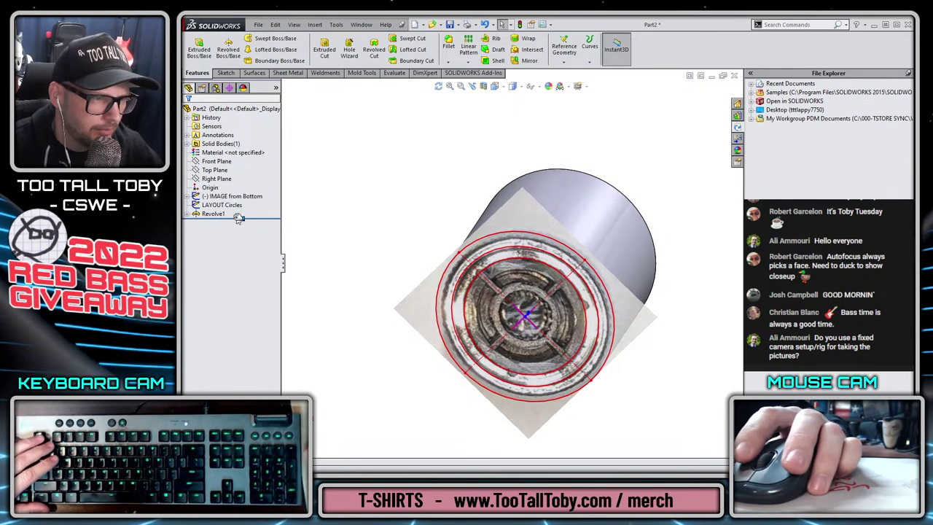
scroll(594, 310, "down", 2)
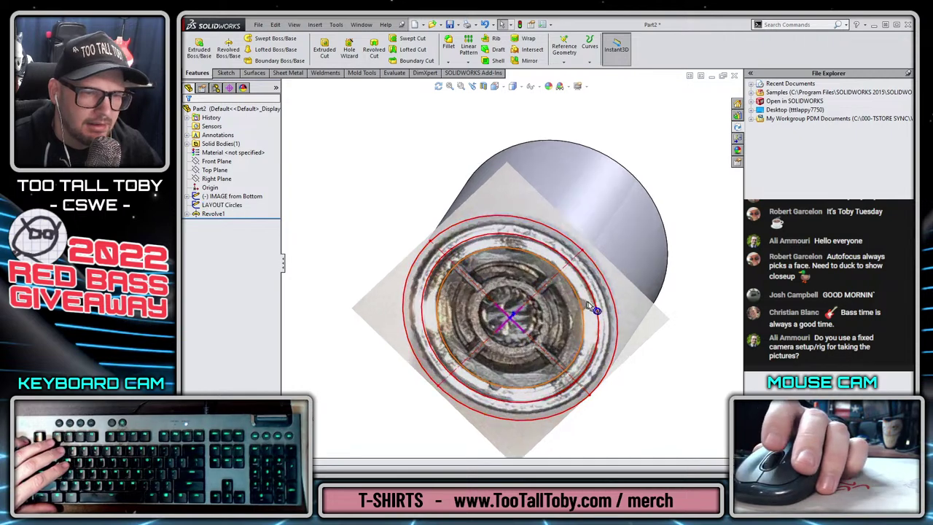
scroll(594, 309, "down", 2)
right_click(465, 243)
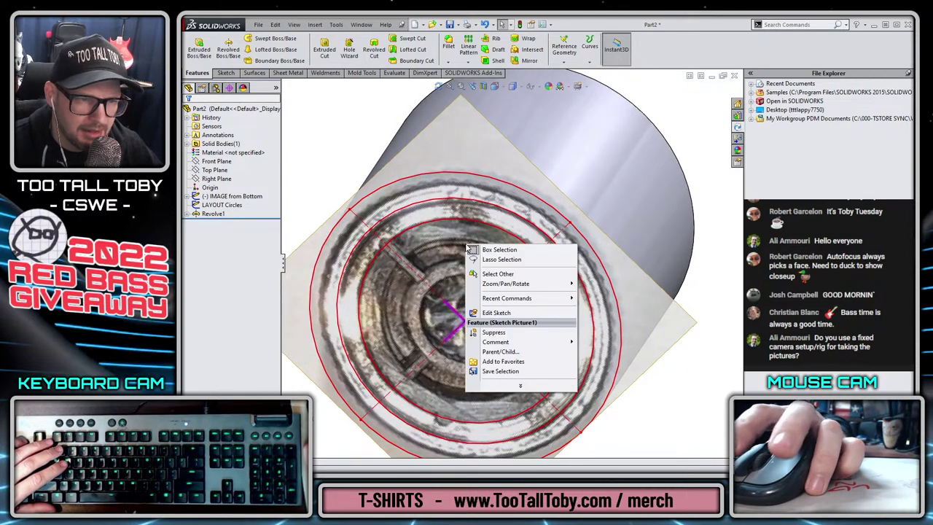
left_click(494, 275)
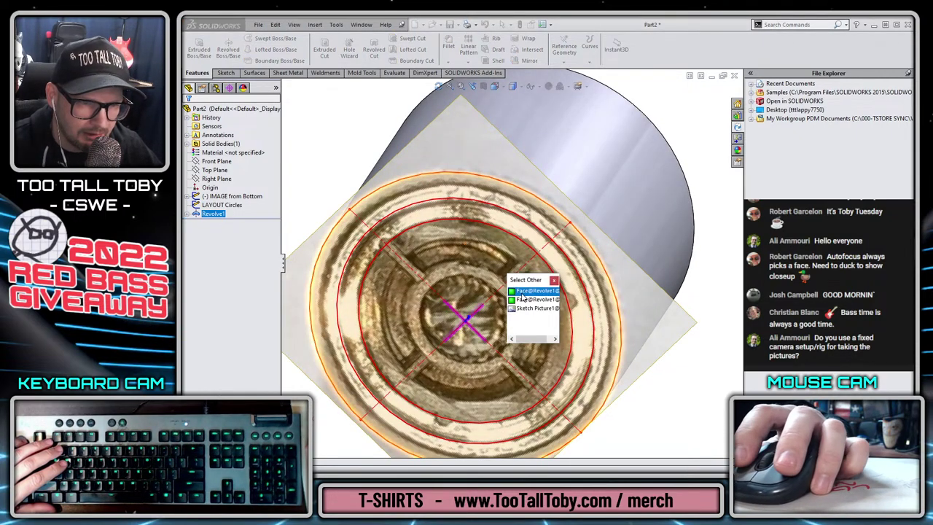
left_click(525, 298)
scroll(481, 201, "up", 3)
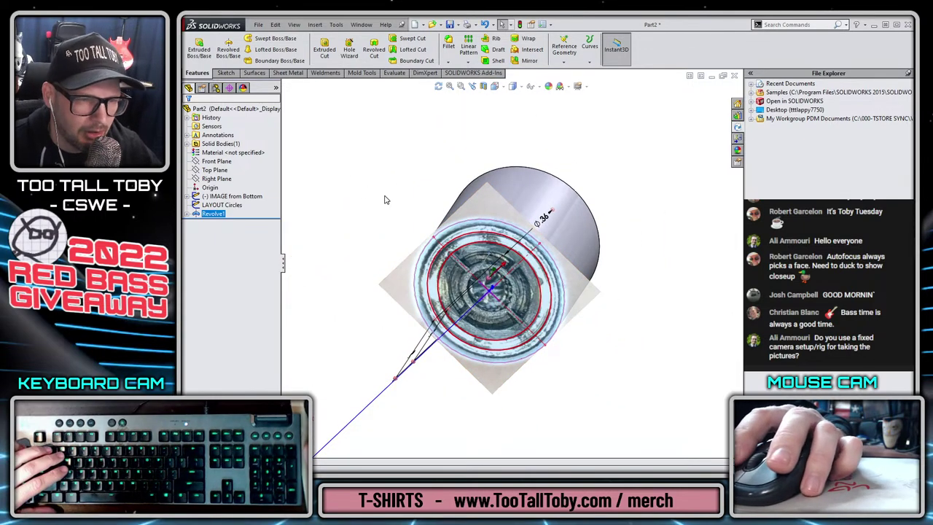
left_click(437, 197)
Hide the IMAGE from Bottom sketch to expose the knob's bottom face.
left_click(233, 205)
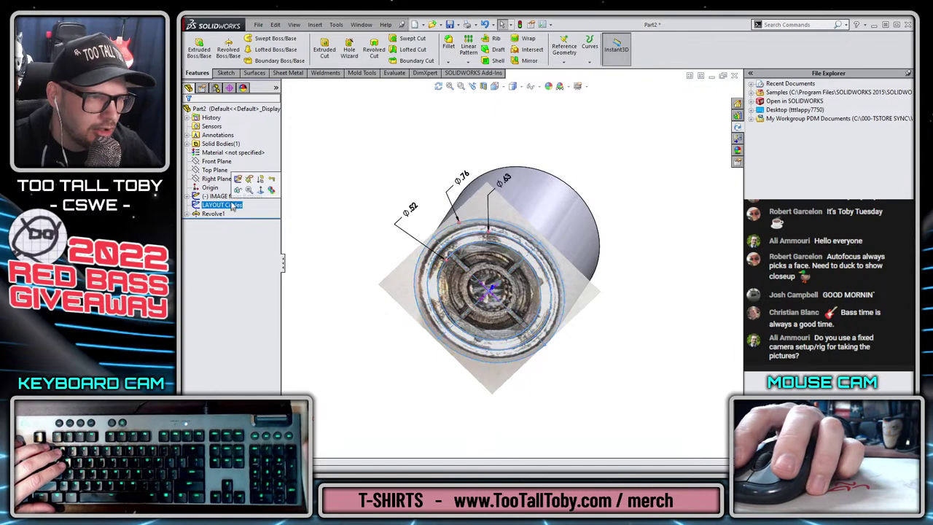
left_click(220, 197)
left_click(226, 179)
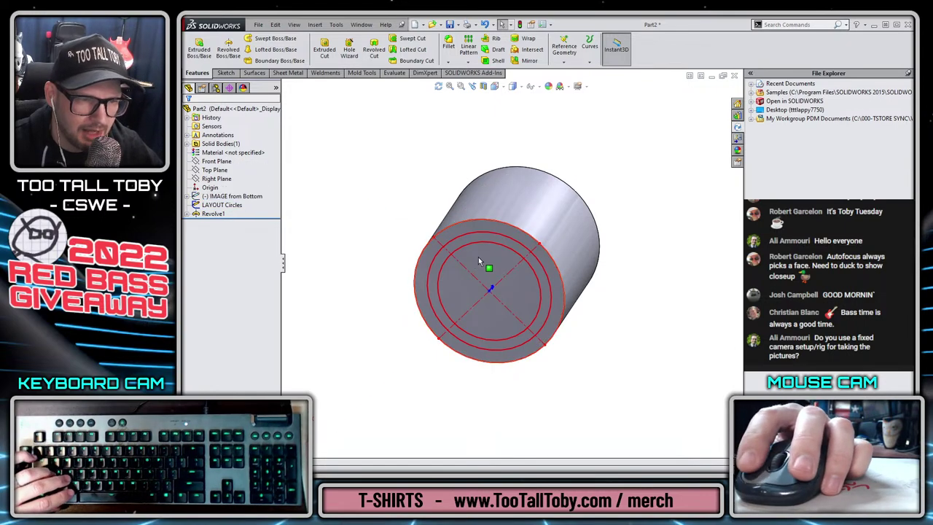
Convert the middle layout circle into a sketch on the knob's bottom face and cut it blind to a depth of 0.115 in.
left_click(514, 242)
left_click(516, 227)
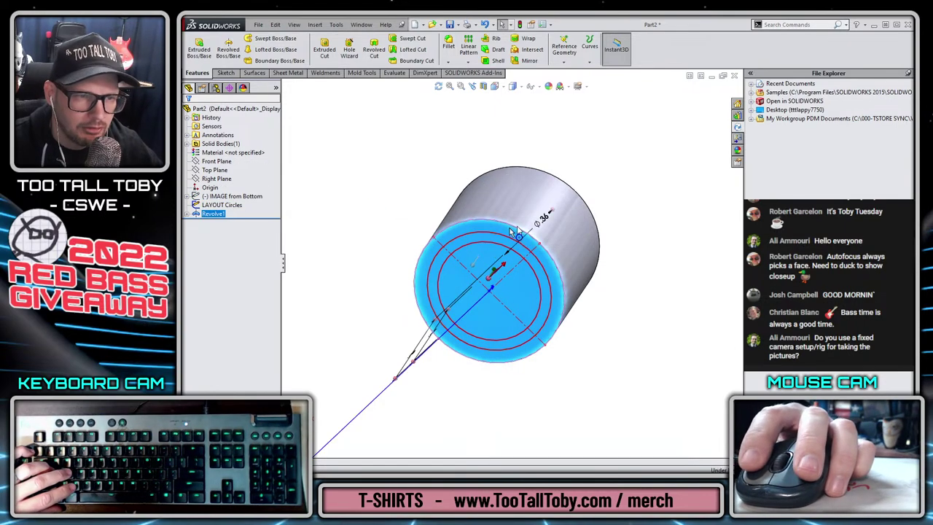
left_click(348, 38)
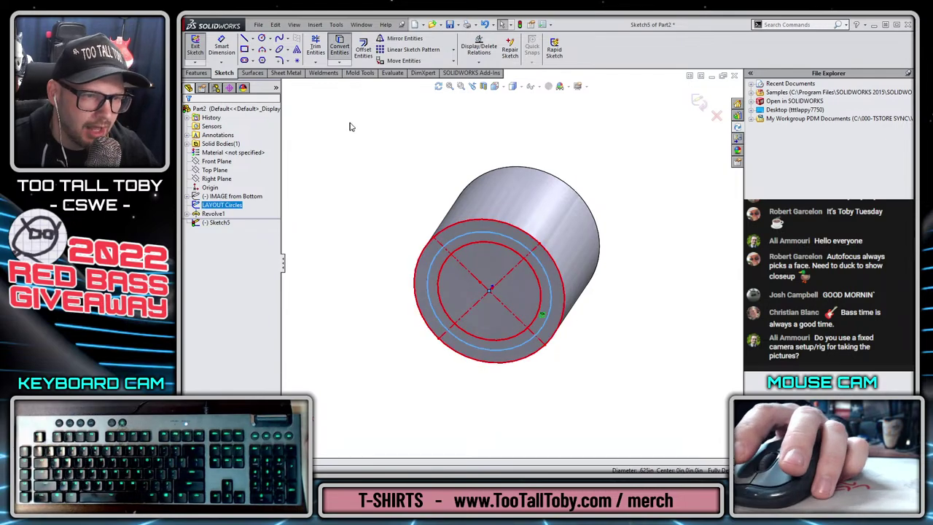
key("s")
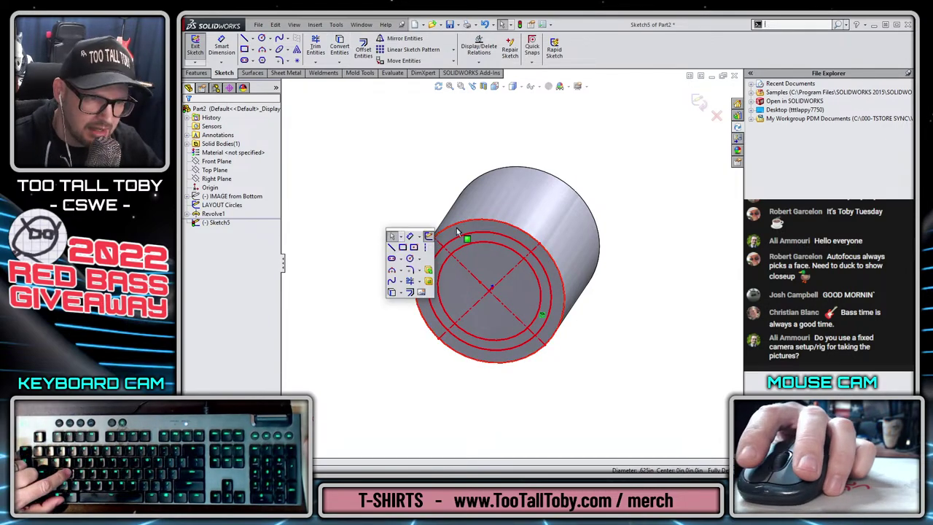
left_click(424, 280)
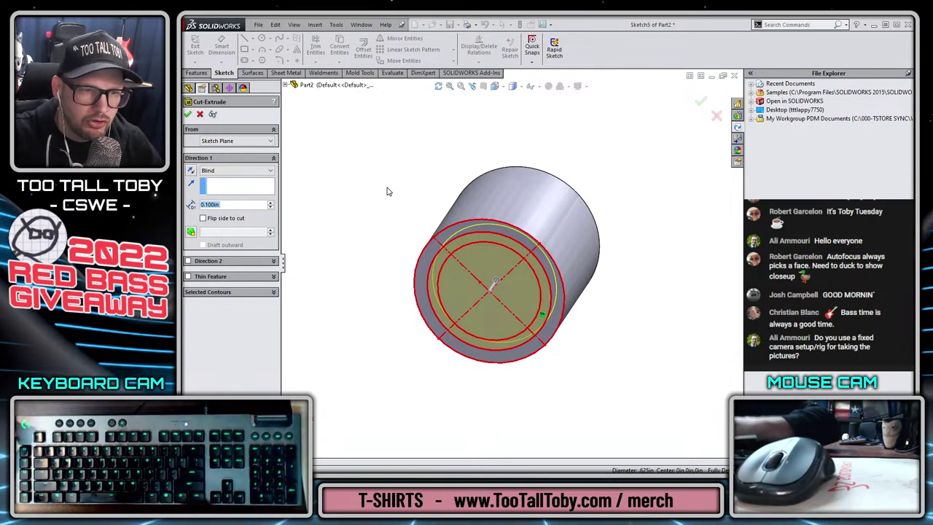
type(".115")
key("Return")
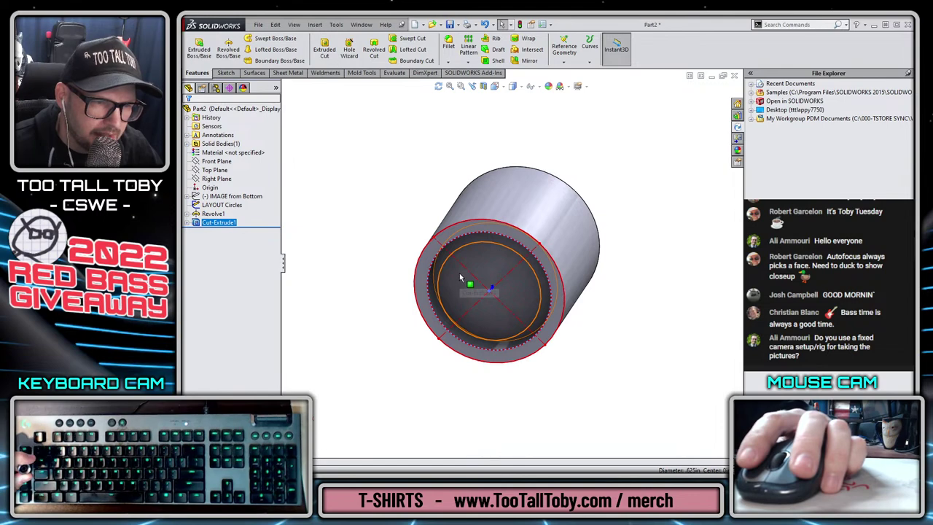
Convert the innermost layout circle into a sketch on the recess floor and cut it blind to a depth of 0.611 in.
left_click(461, 276)
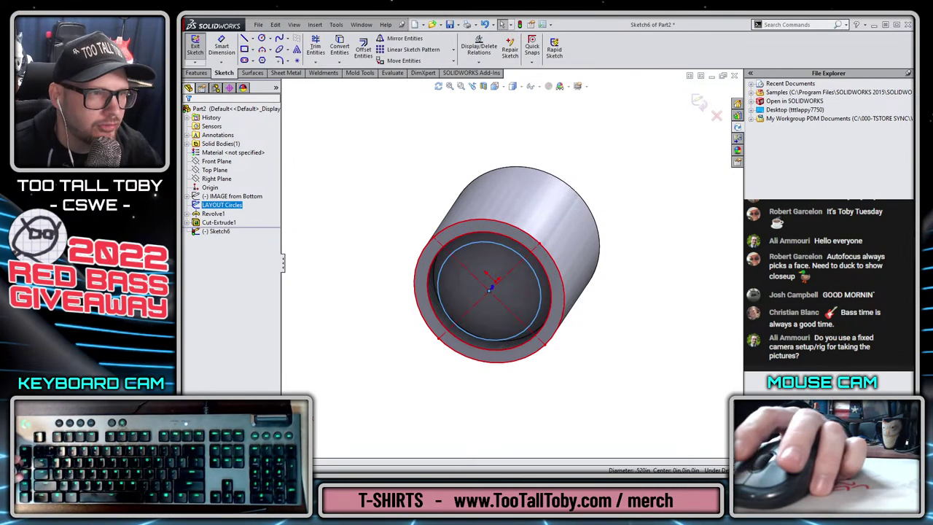
left_click(340, 45)
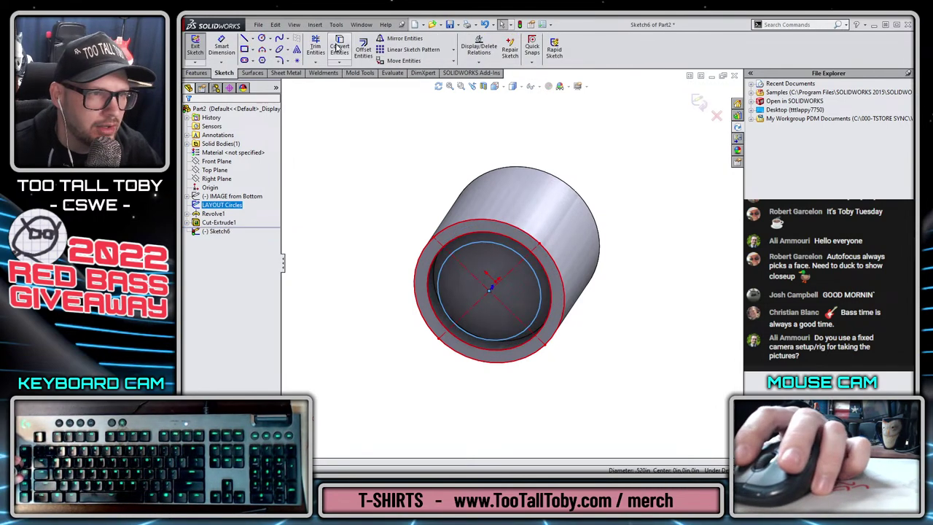
left_click(204, 73)
left_click(324, 49)
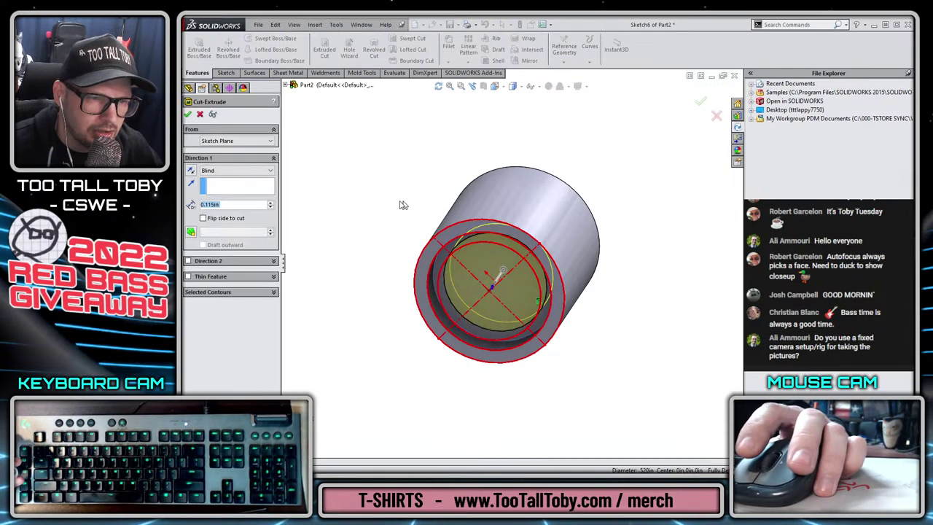
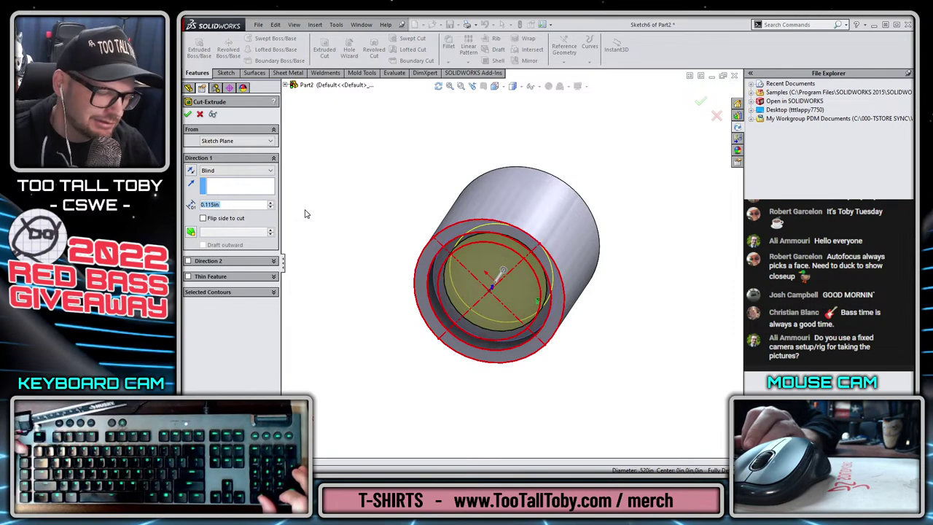
type(".611")
key("Return")
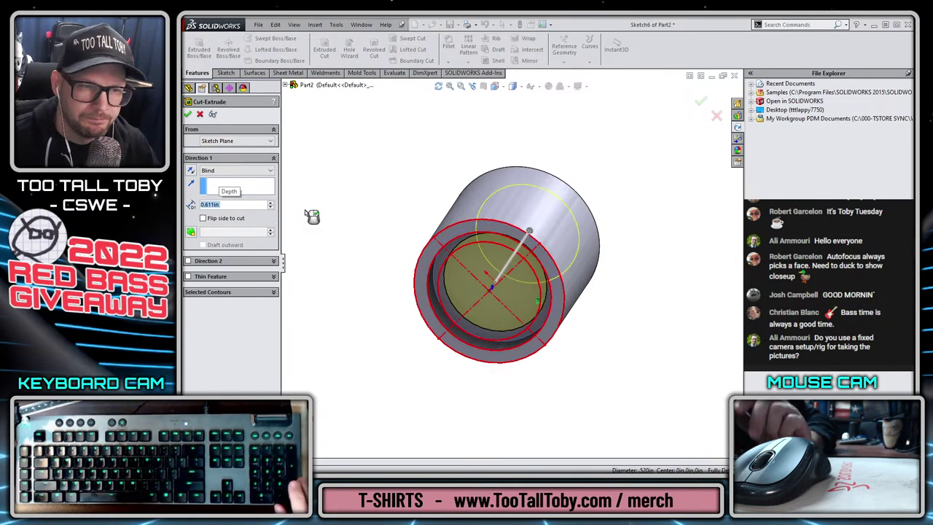
key("Return")
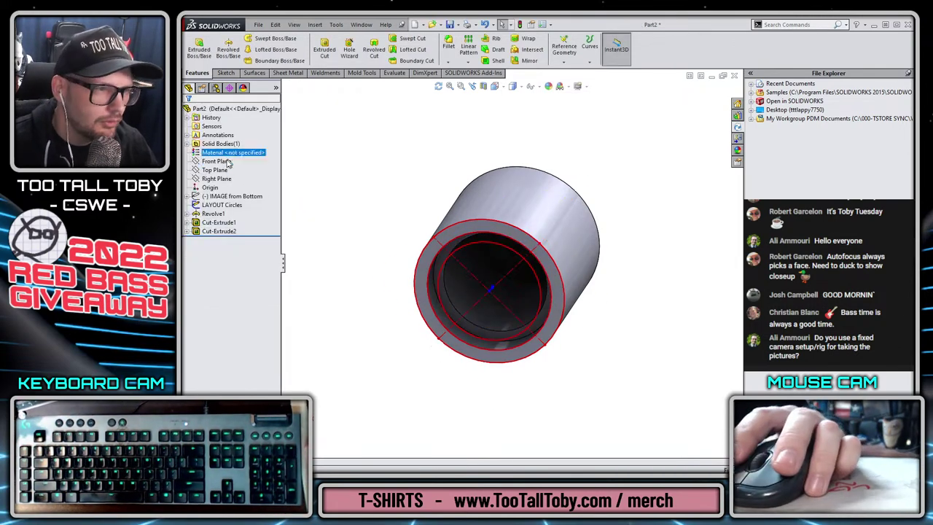
Turn off ambient occlusion and inspect the stepped recesses in a section view through the Front Plane.
left_click(578, 86)
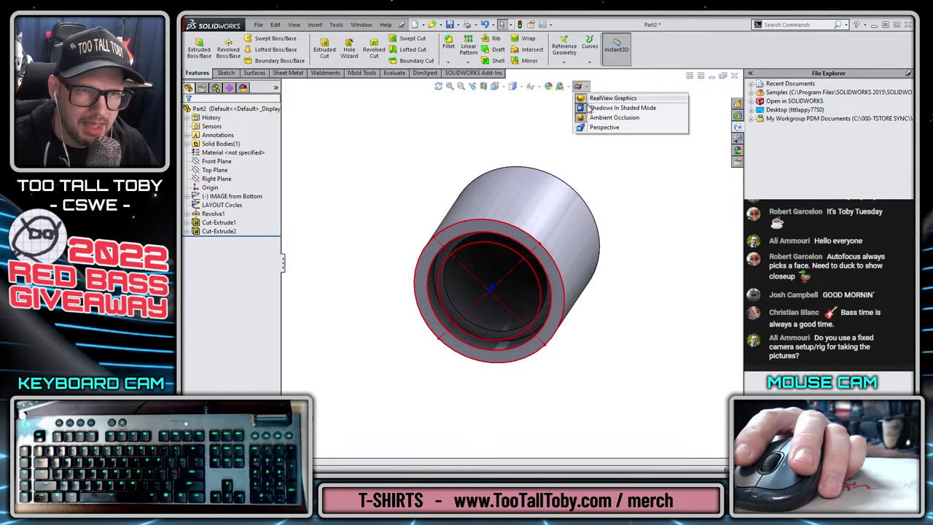
left_click(588, 107)
left_click(216, 161)
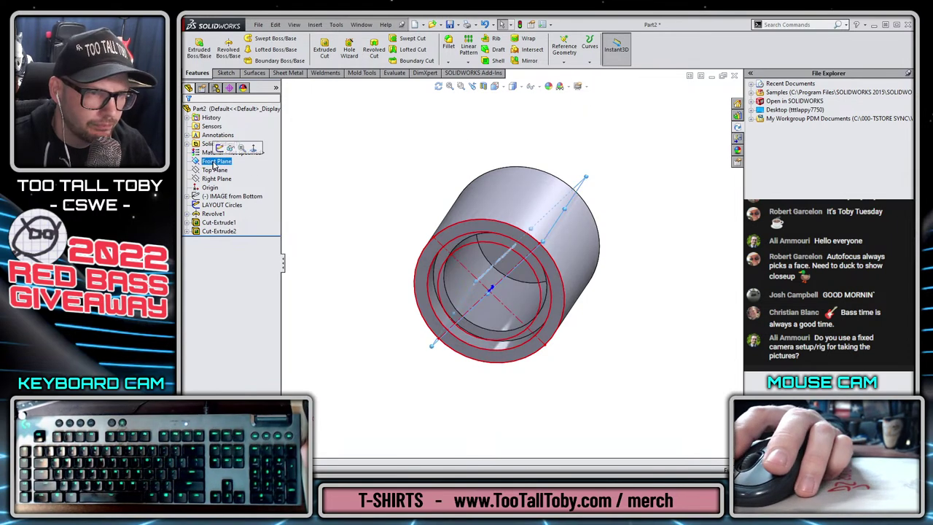
left_click(484, 87)
middle_click_drag(539, 194, 560, 308)
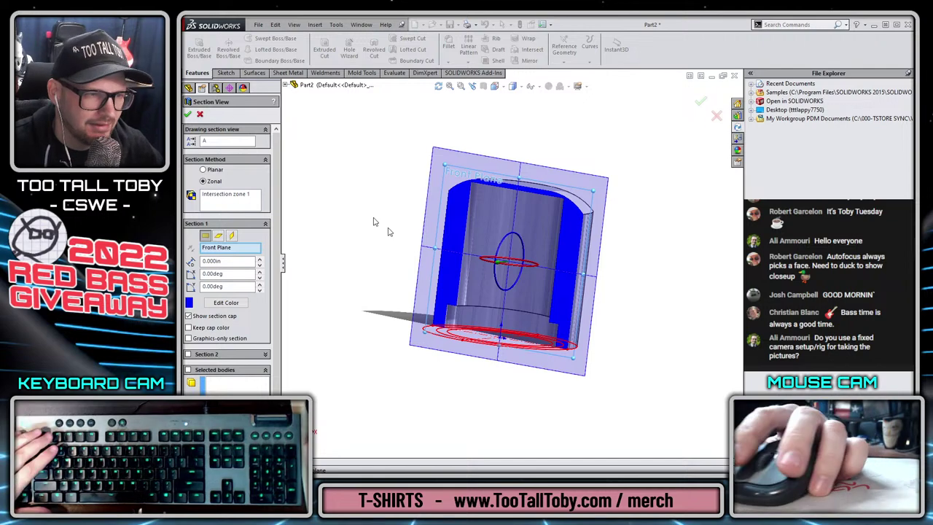
key("Escape")
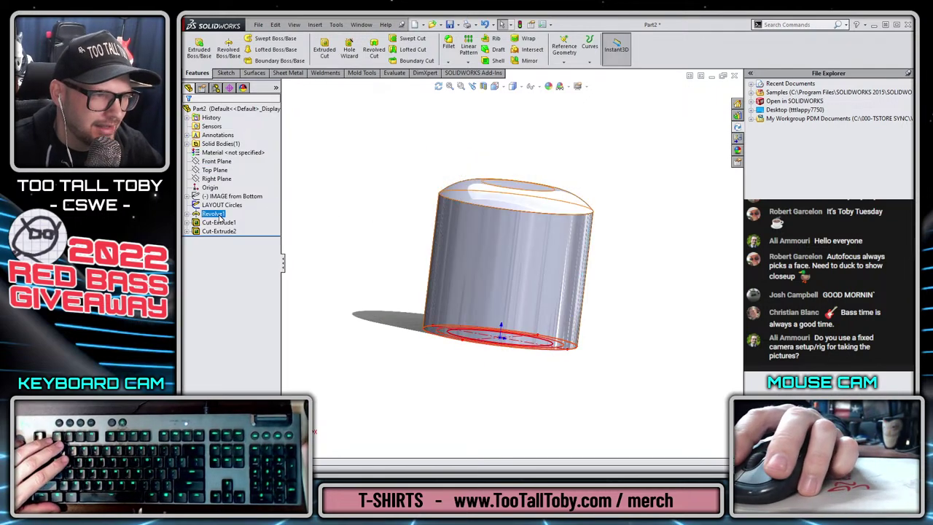
Edit the depth of the inner recess cut and check it in a section view through the Front Plane.
left_click(219, 231)
left_click(545, 258)
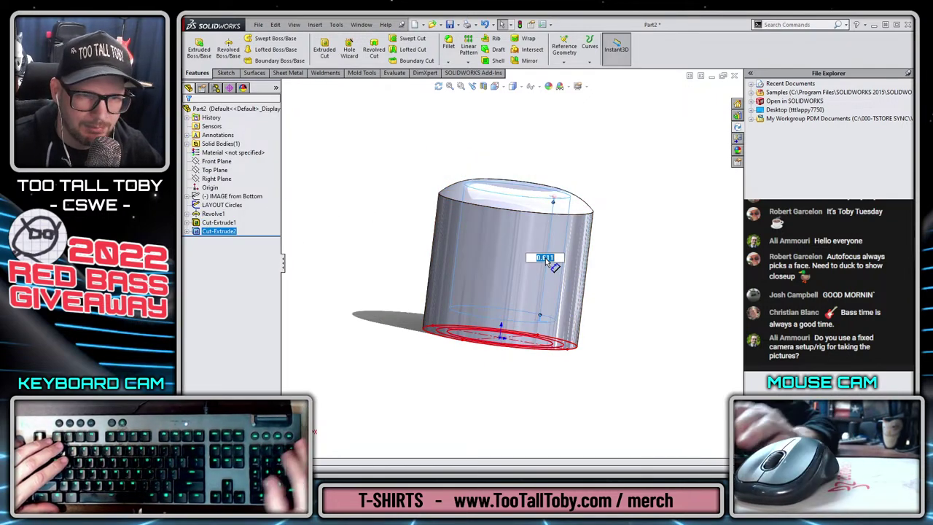
key("Return")
left_click(471, 130)
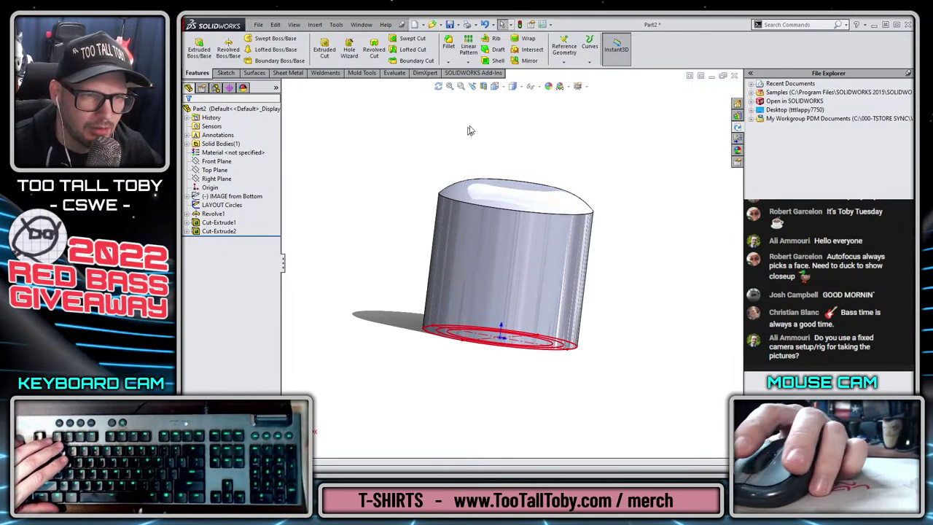
left_click(485, 88)
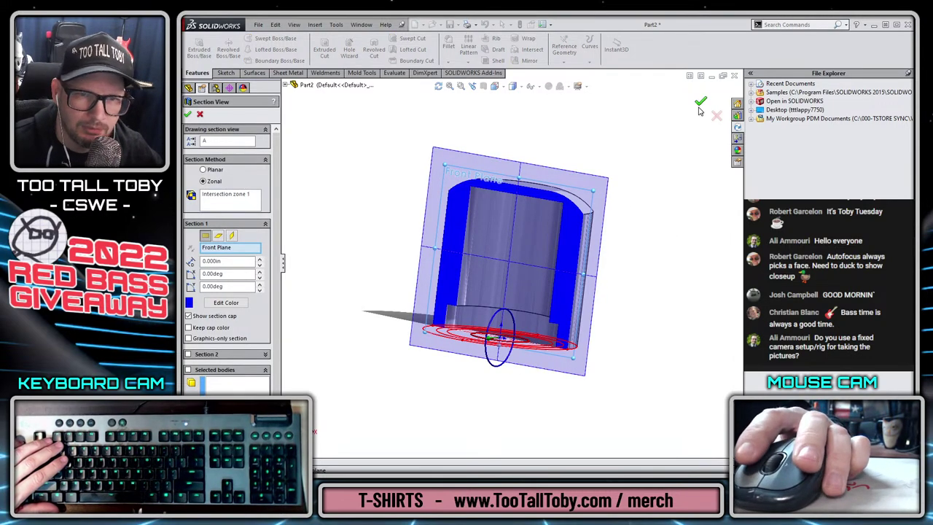
left_click(701, 102)
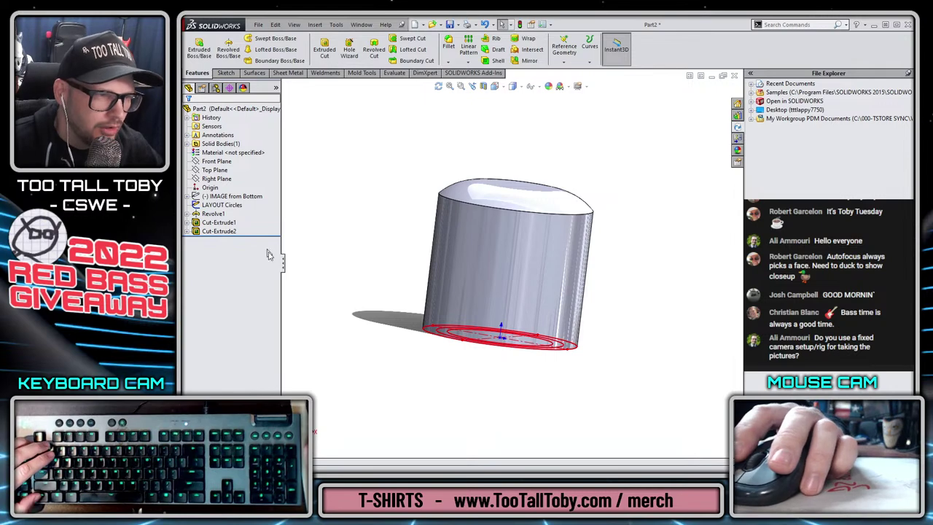
Start a sketch on the floor of the inner recess and convert that face's circular edge into it.
key("ctrl+8")
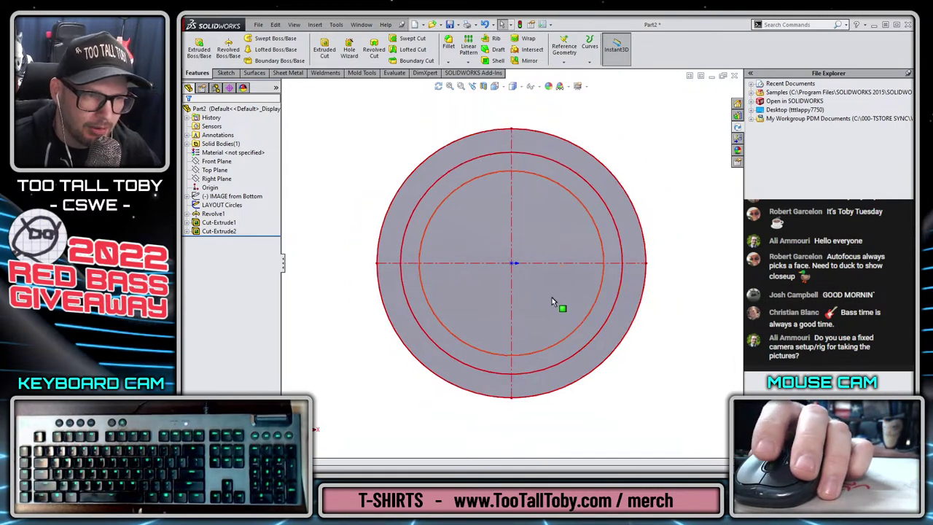
key("z")
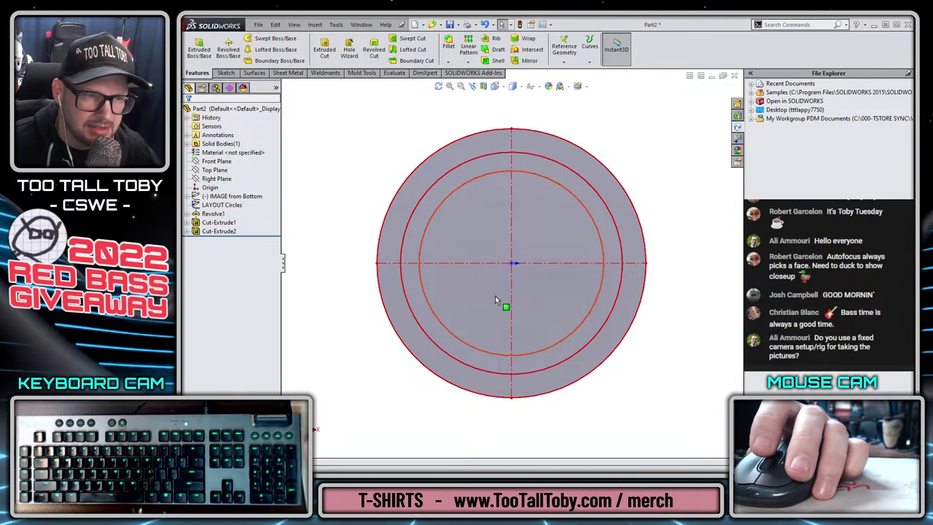
left_click(492, 231)
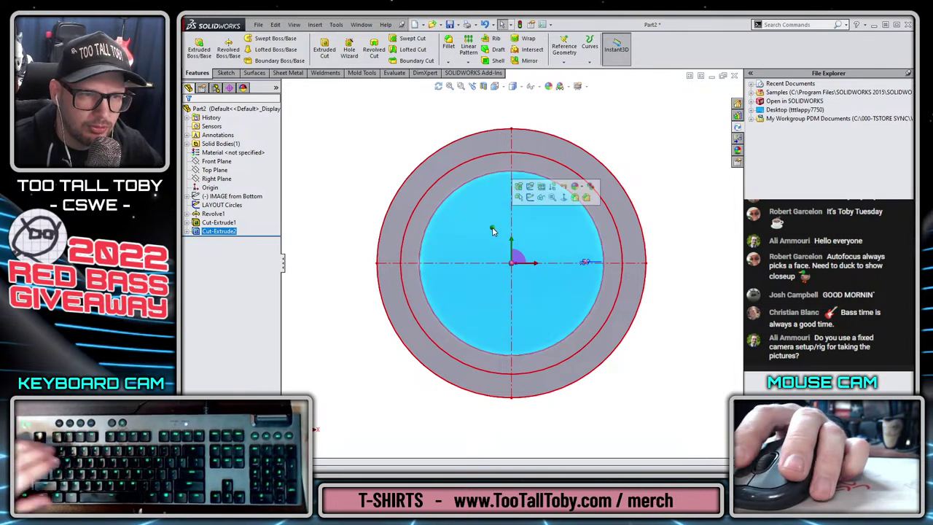
left_click(530, 198)
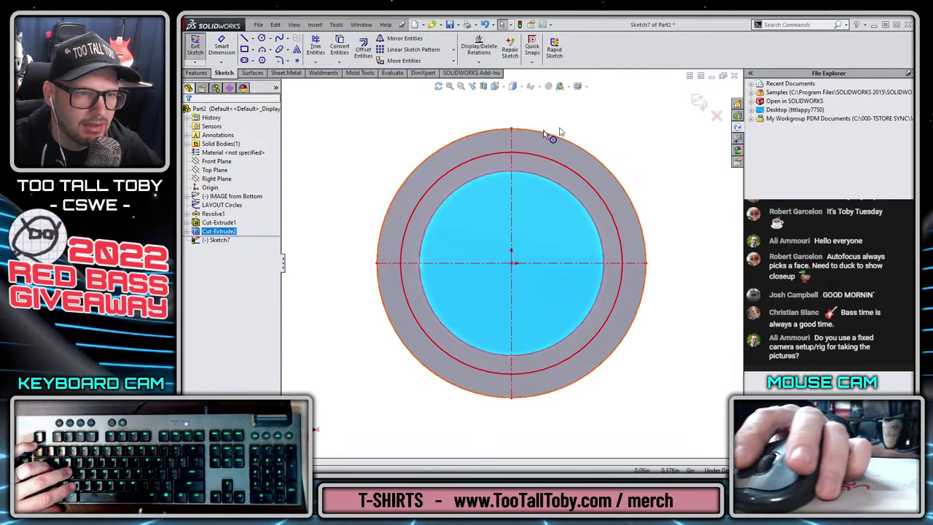
left_click(201, 74)
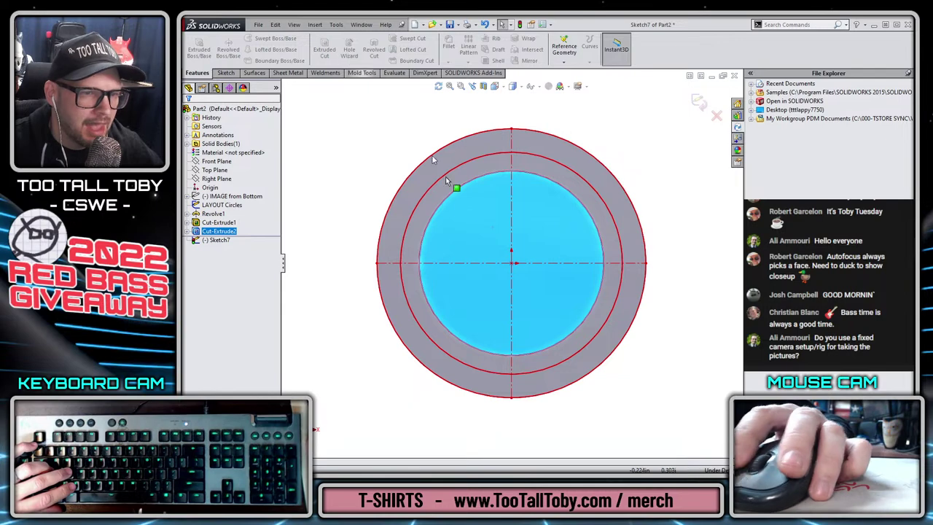
left_click(224, 73)
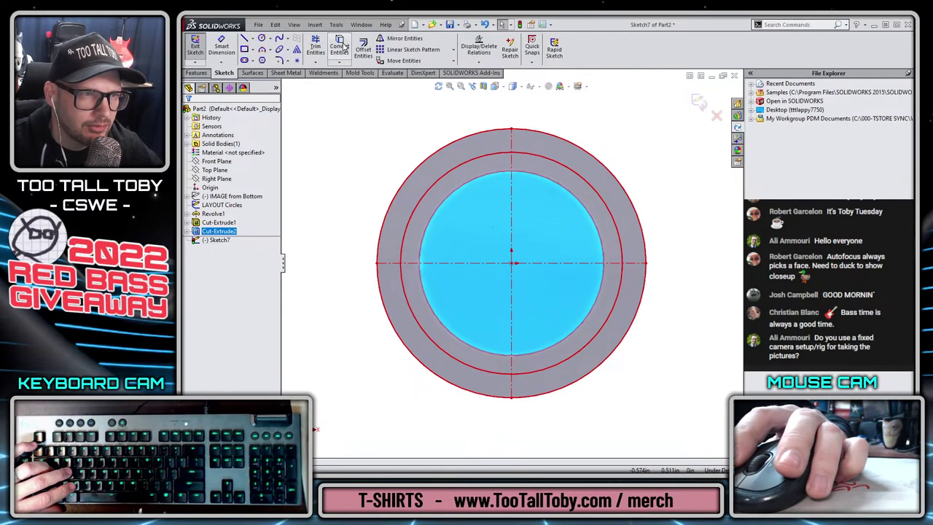
left_click(340, 47)
Extrude the recess floor circle 0.030 in blind toward the opening as a separate body, with Merge result off.
key("ctrl+7")
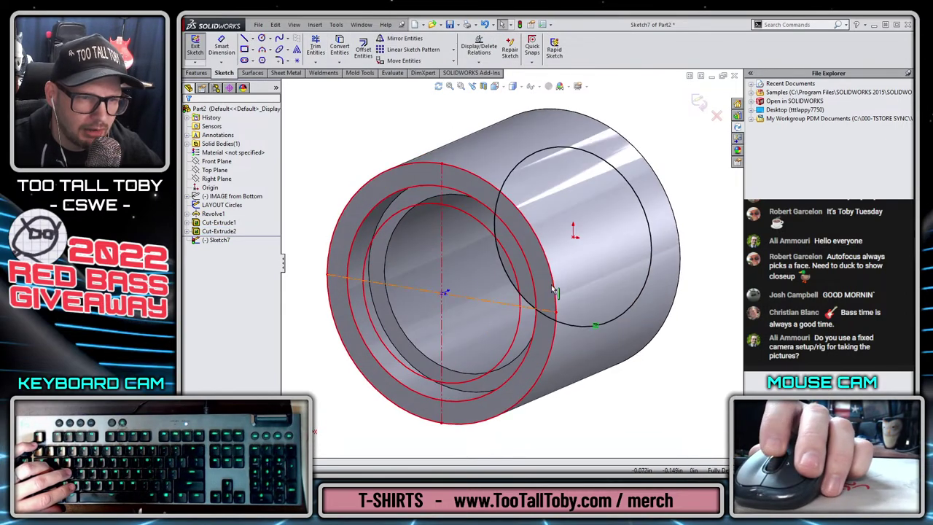
key("s")
left_click(602, 288)
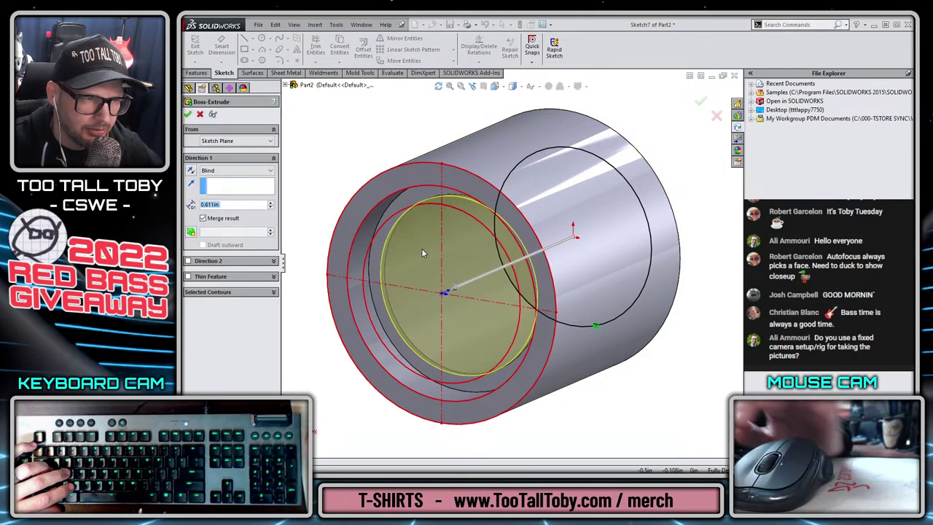
type("0.030")
key("Return")
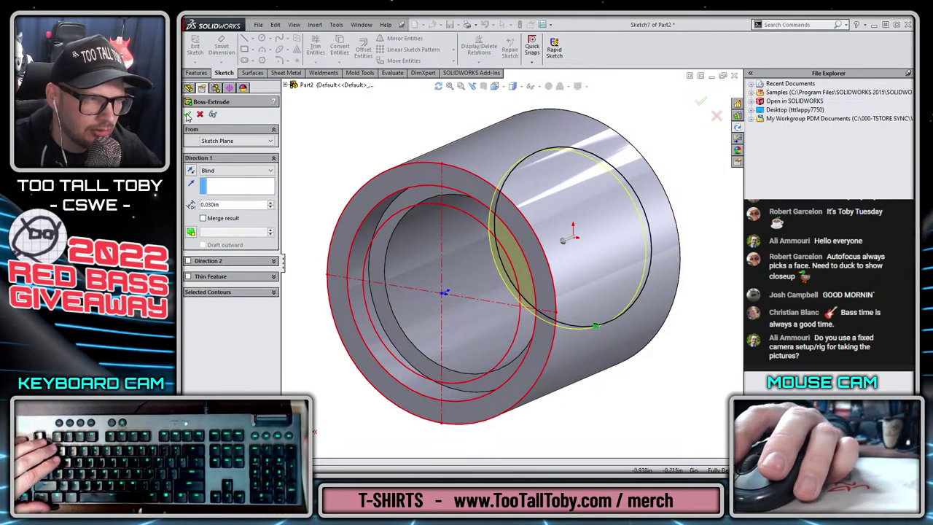
left_click(189, 116)
Hide the outer knob body and start a sketch on the bottom-facing side of the thin disc.
left_click(530, 146)
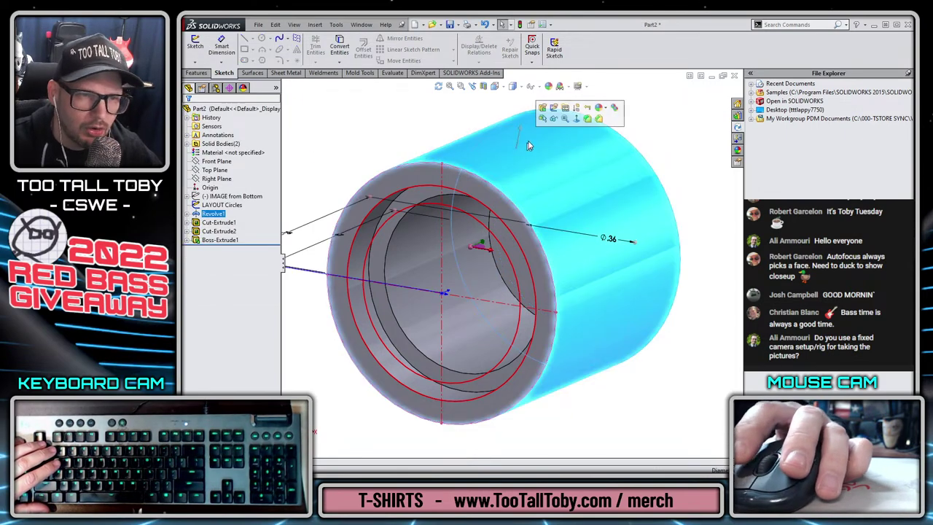
left_click(565, 119)
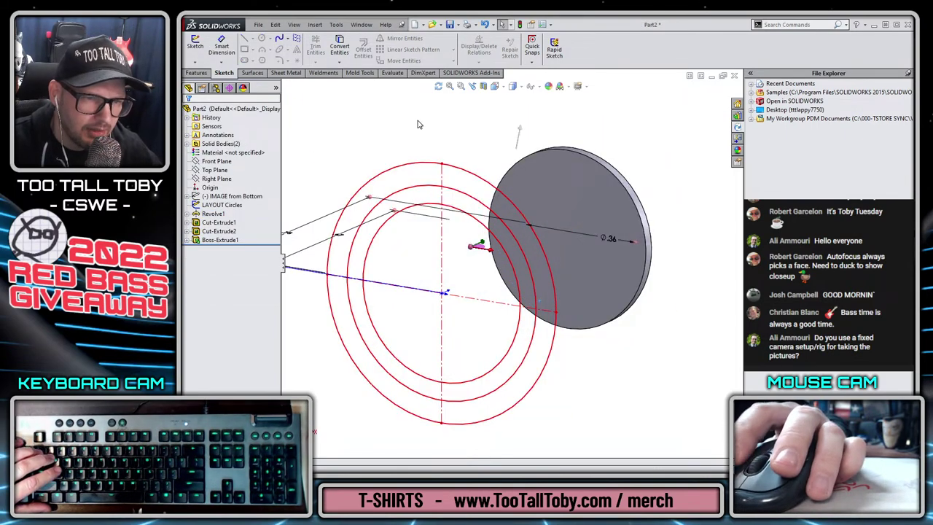
left_click(542, 182)
left_click(581, 151)
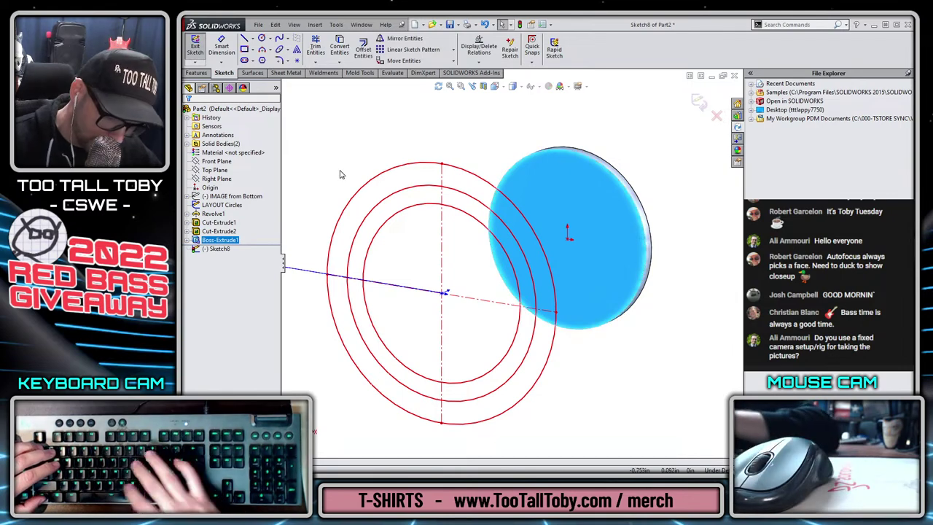
key("ctrl+8")
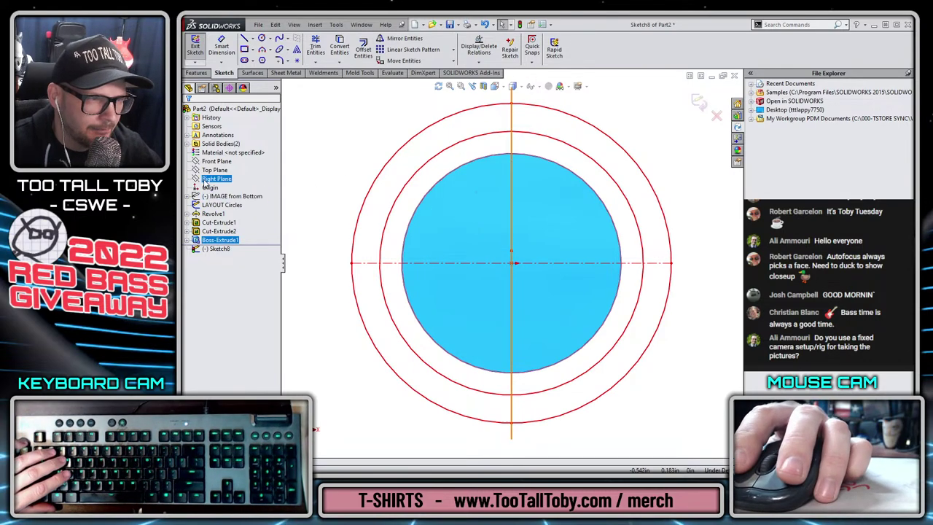
Show the IMAGE from Bottom sketch and convert the innermost layout circle into the disc sketch.
left_click(208, 196)
left_click(210, 182)
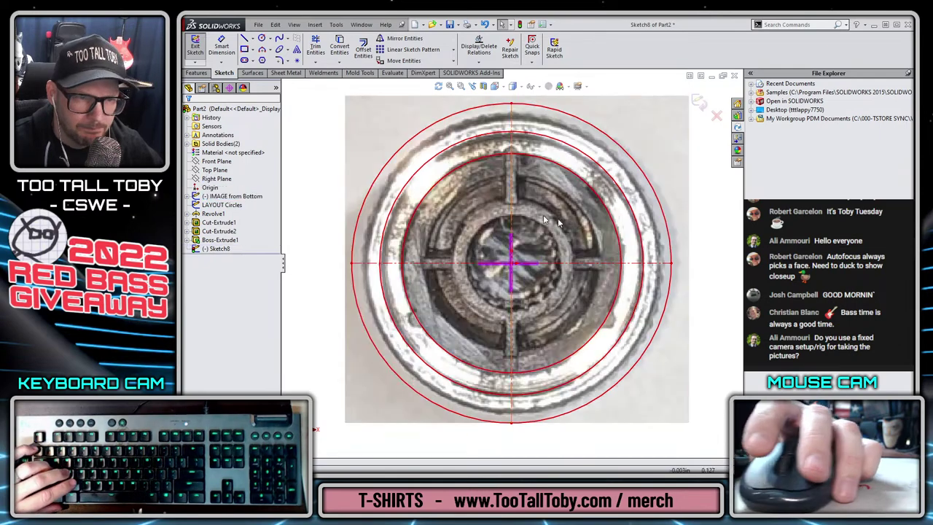
left_click(406, 225)
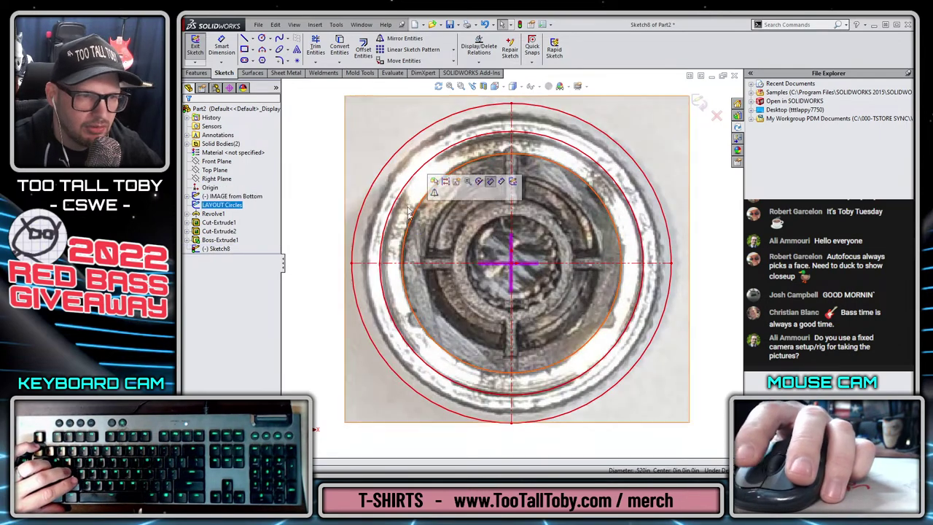
left_click(344, 48)
Sketch a circle centred on the origin with a diameter of 0.411 in, following the insert's ring in the photo.
key("s")
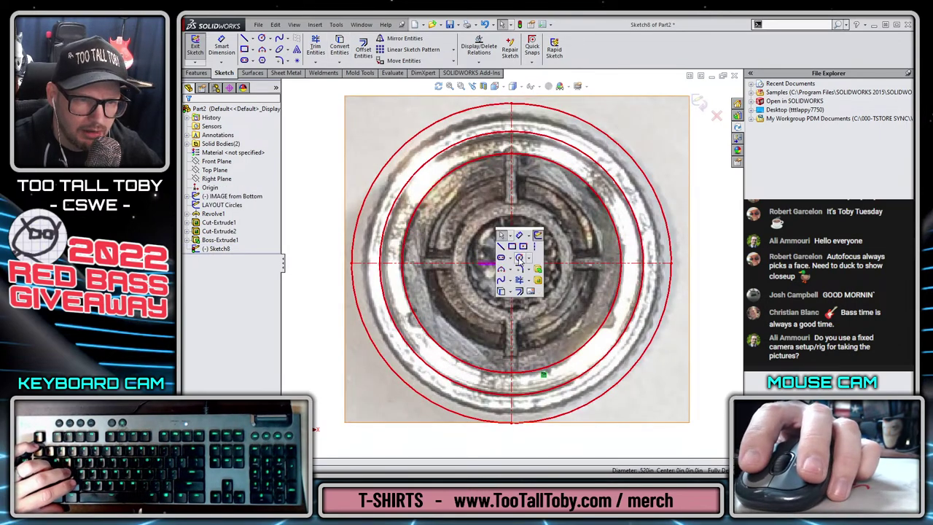
left_click(519, 258)
left_click(511, 263)
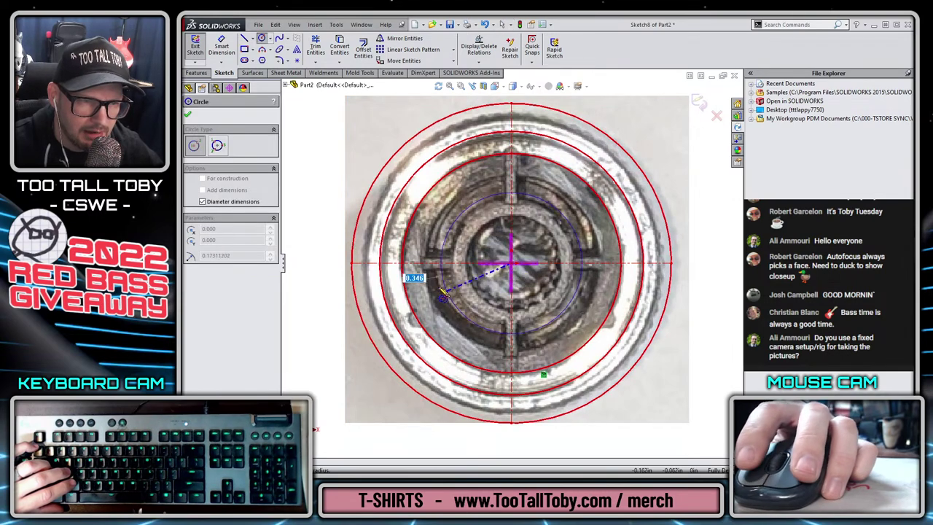
type("0.4")
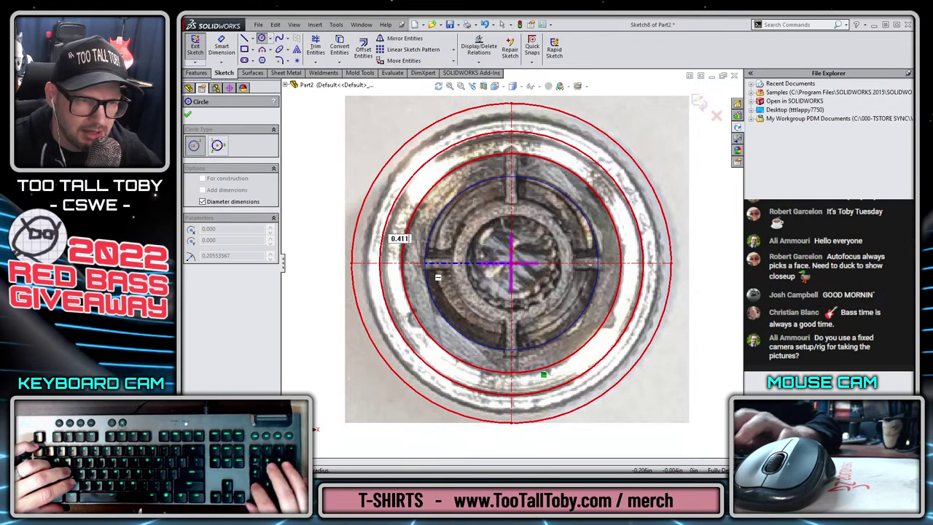
key("Return")
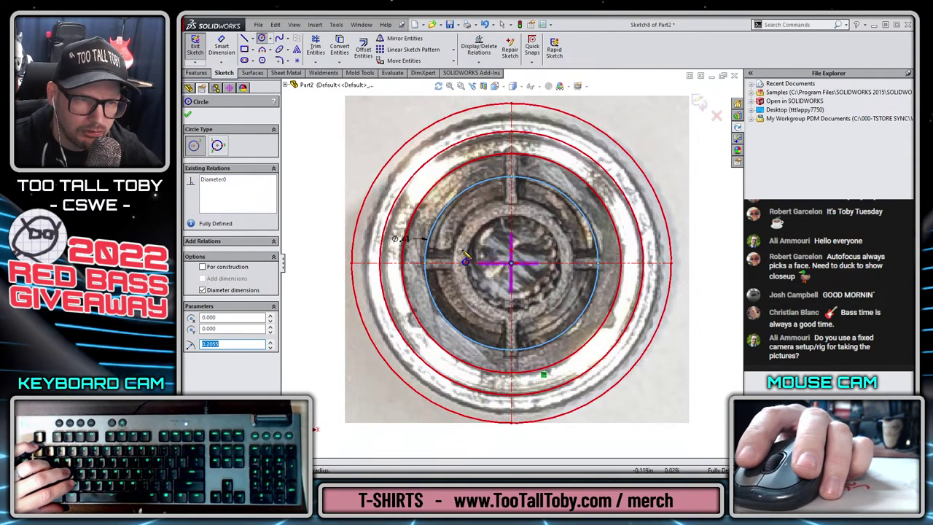
scroll(538, 264, "up", 1)
middle_click_drag(538, 264, 523, 229)
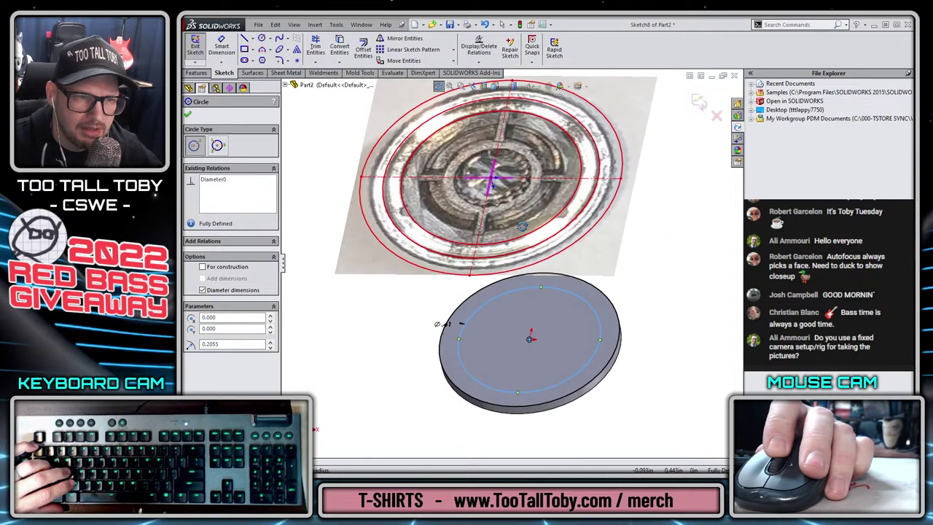
scroll(522, 229, "up", 2)
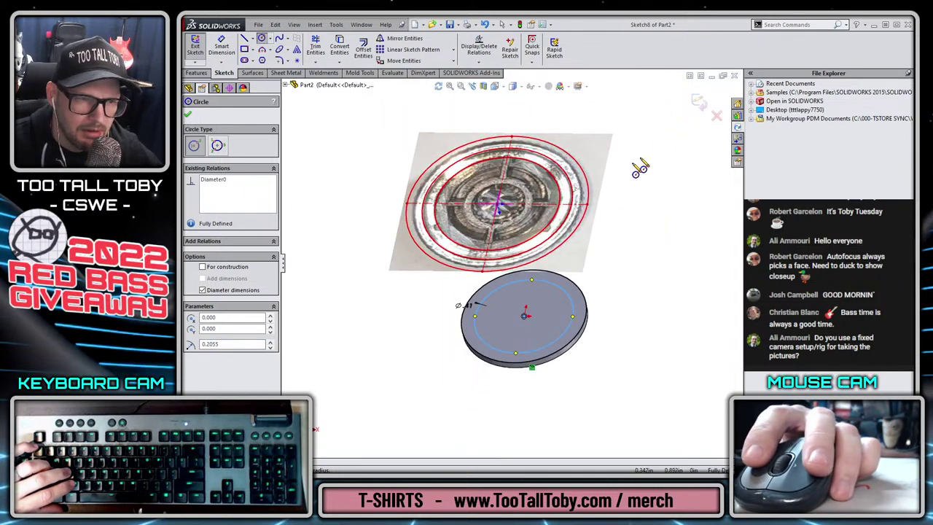
right_click(373, 178)
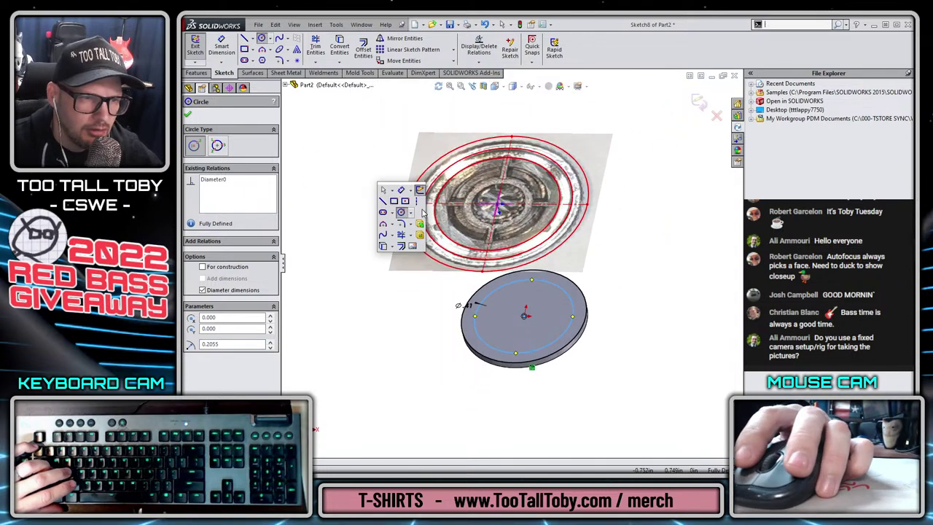
left_click(401, 211)
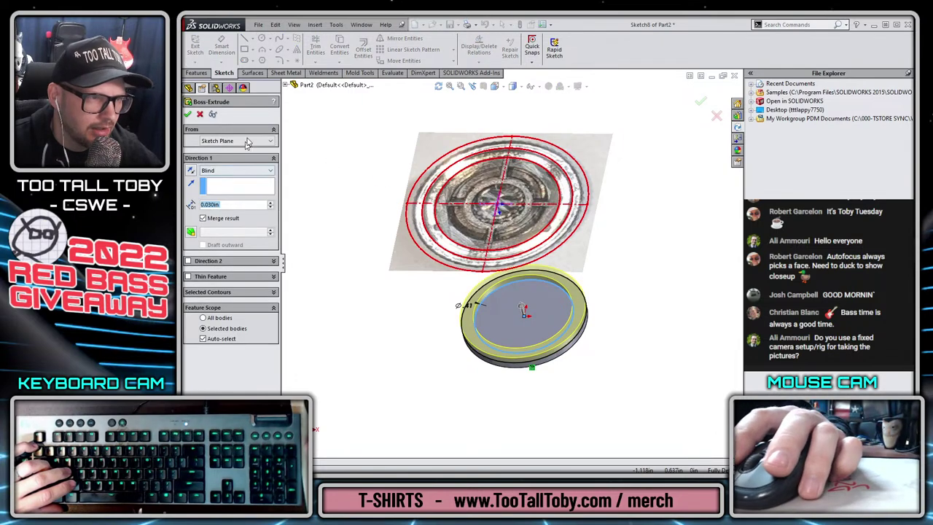
key("Escape")
Show the outer knob body again and hide the IMAGE from Bottom sketch.
left_click(187, 143)
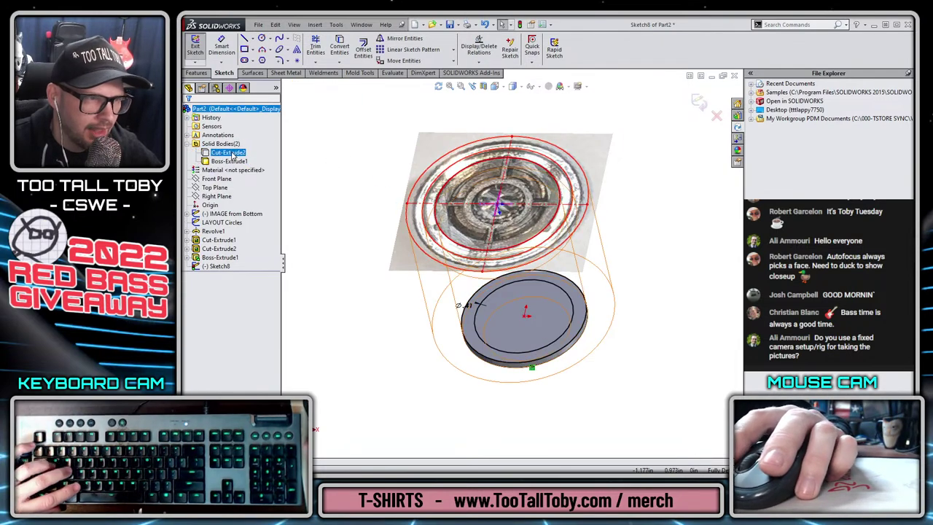
left_click(268, 135)
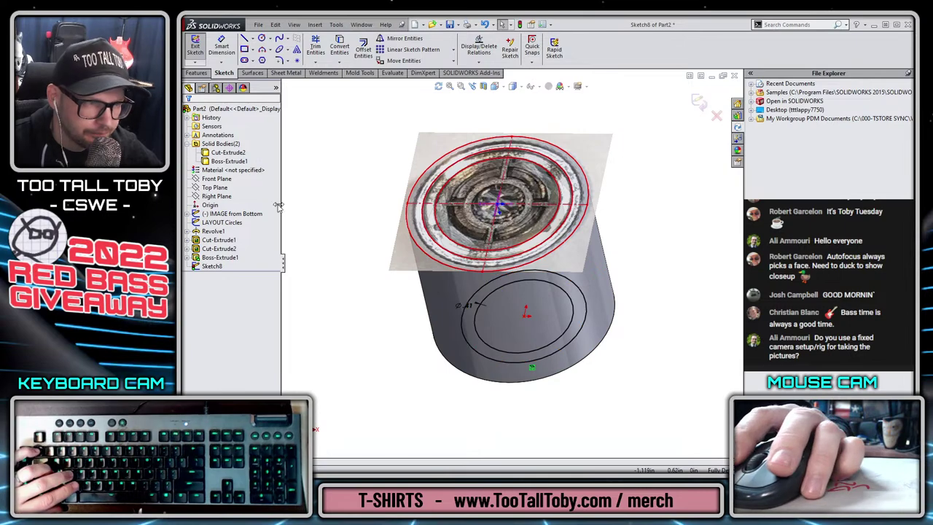
left_click(231, 214)
left_click(243, 203)
Extrude the ring profile up to the knob's inner recess ledge, merging it only with the thin disc body.
key("s")
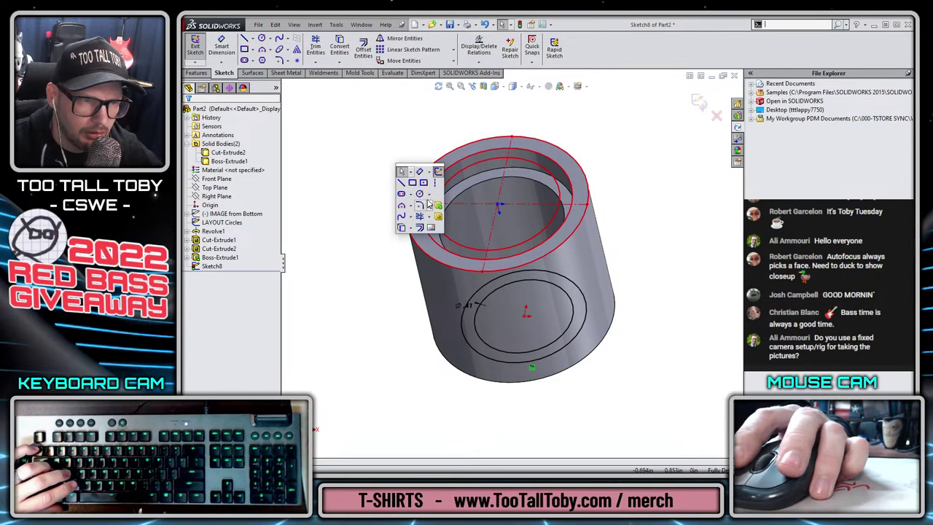
left_click(438, 205)
left_click(460, 195)
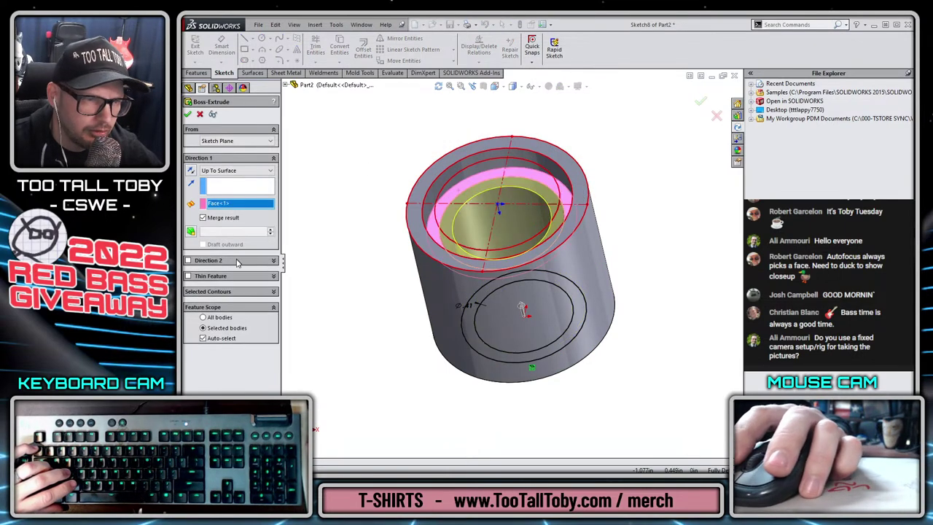
left_click(217, 216)
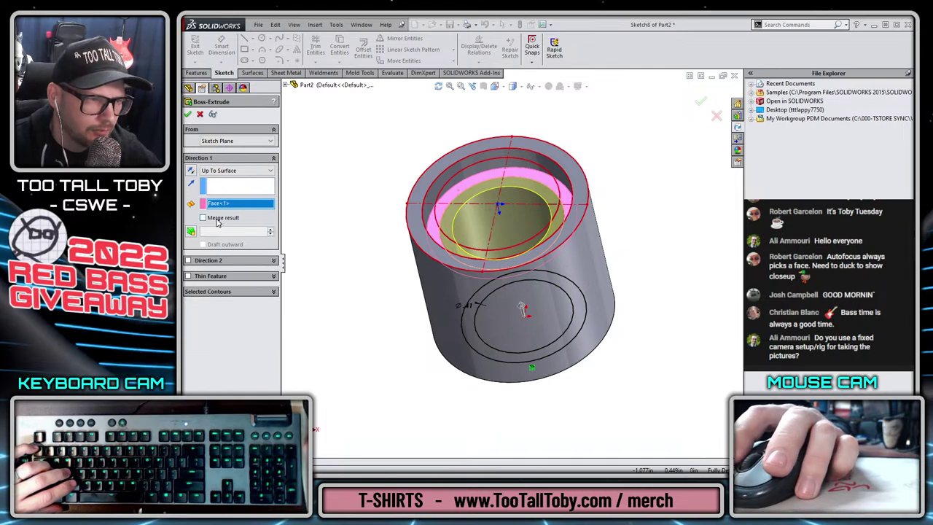
left_click(217, 219)
left_click(216, 337)
middle_click_drag(296, 309, 331, 342)
left_click(507, 277)
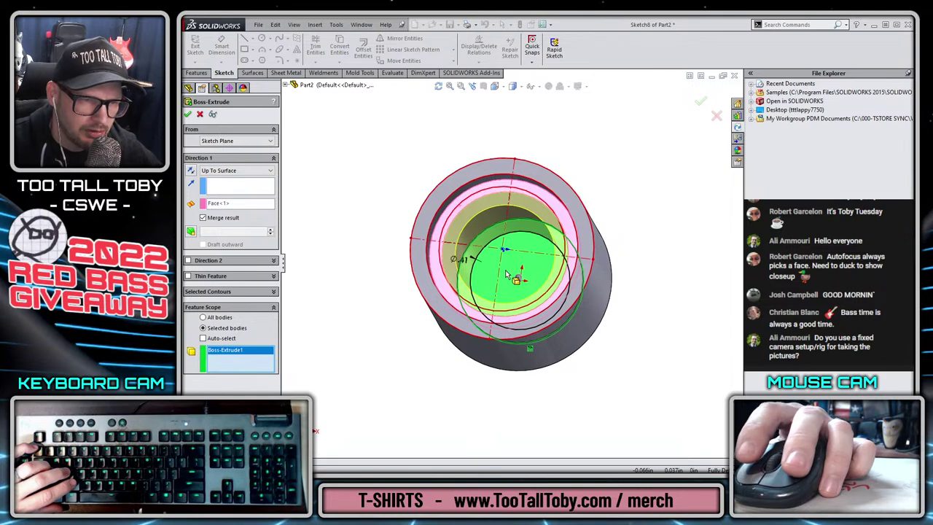
right_click(506, 276)
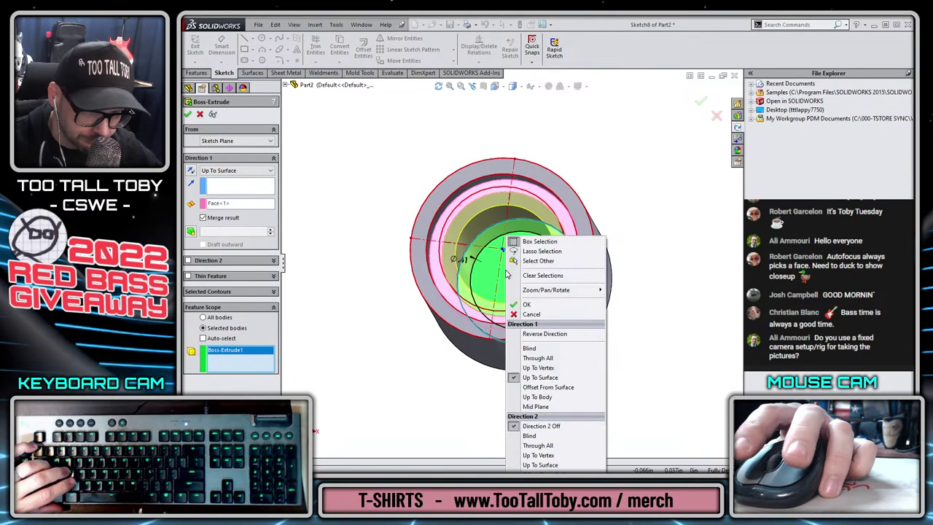
left_click(526, 304)
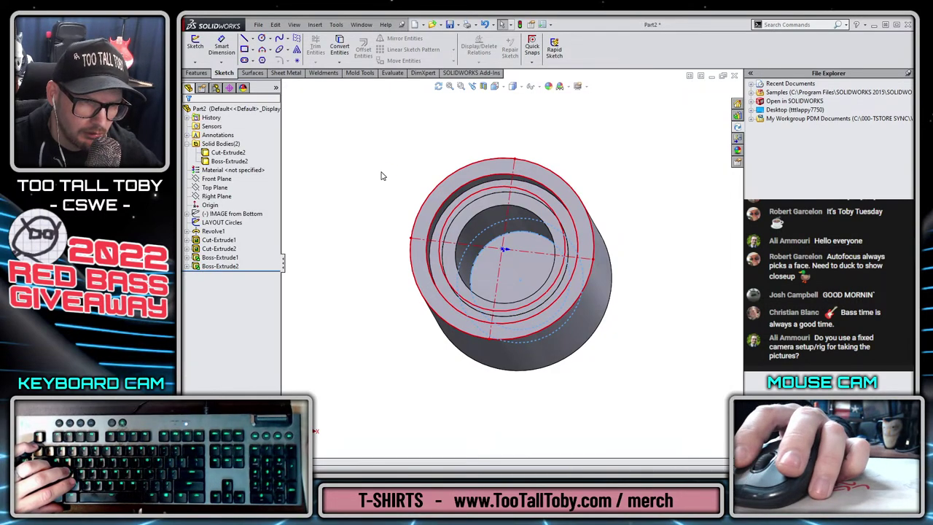
Hide the outer knob body and show the IMAGE from Bottom sketch.
left_click(604, 315)
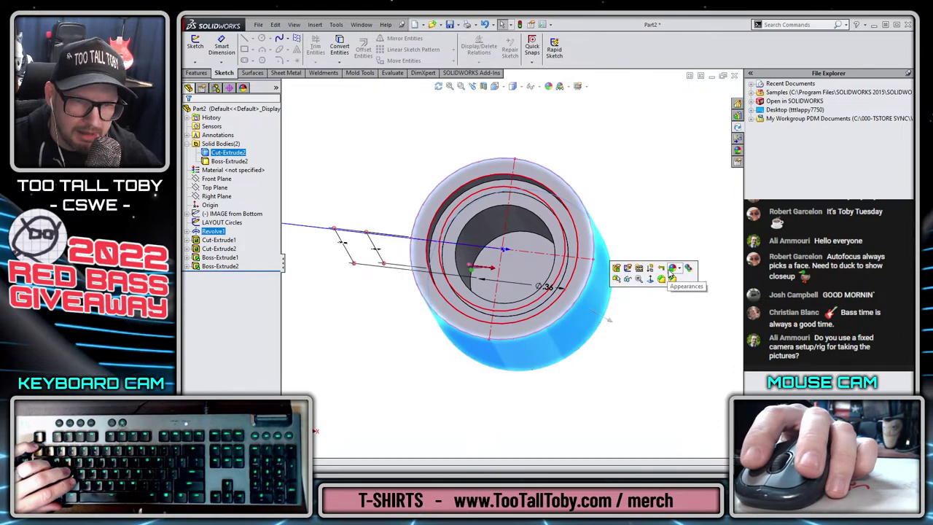
left_click(627, 278)
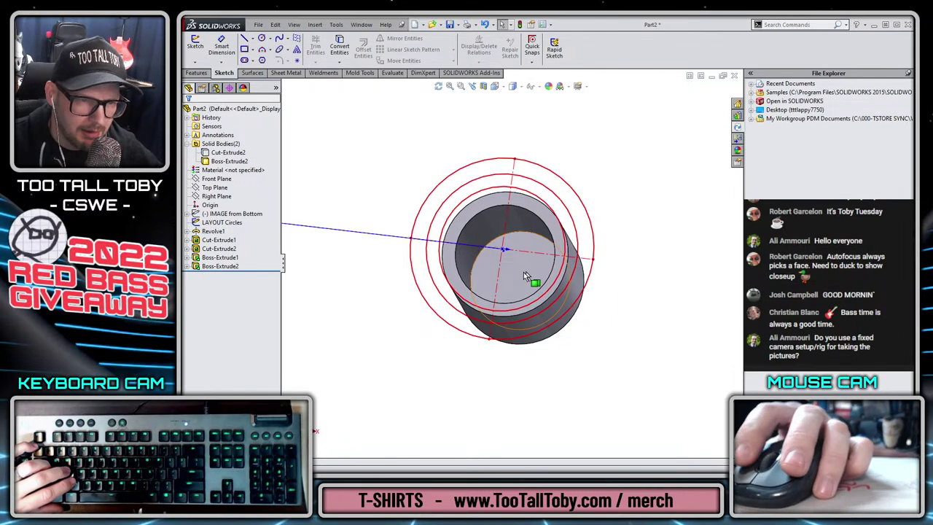
left_click(221, 214)
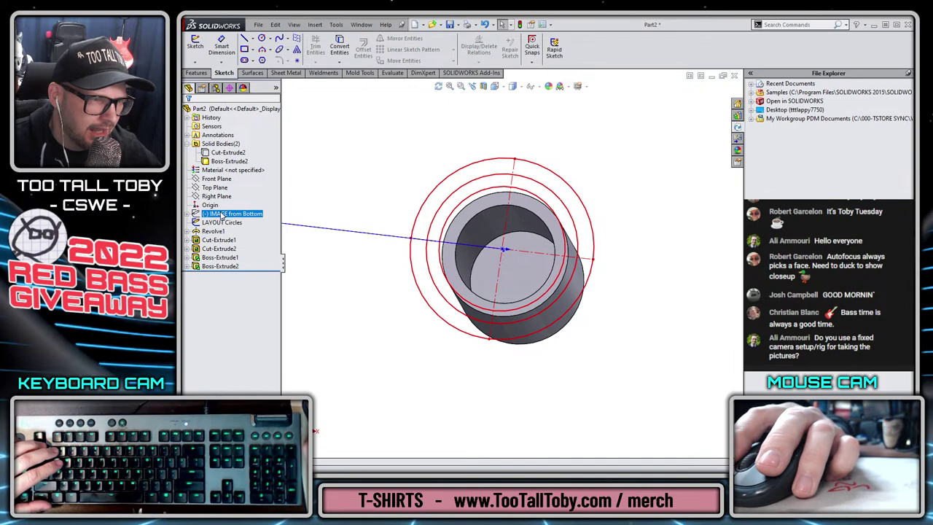
left_click(226, 198)
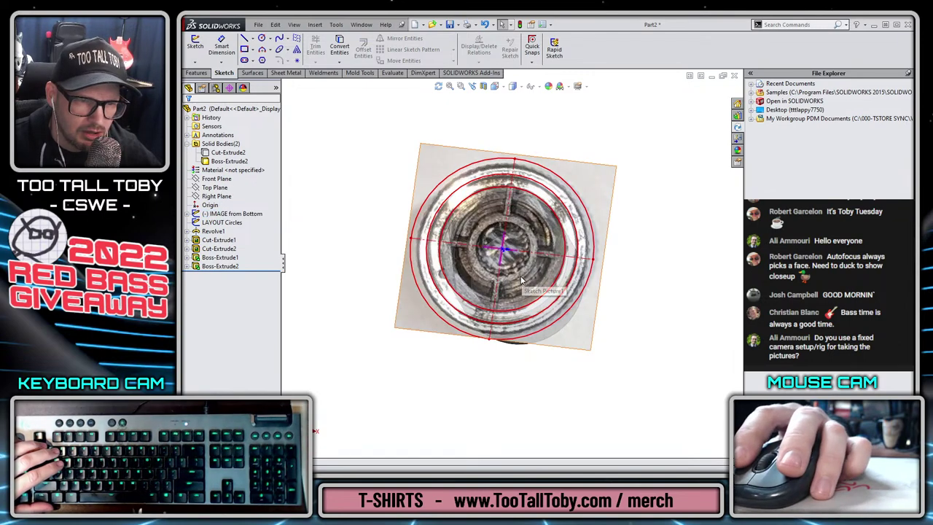
Start a sketch on the insert's floor face behind the photo and view it face-on.
mouse_move(517, 280)
middle_mouse_down()
mouse_move(517, 256)
mouse_move(518, 278)
middle_mouse_up()
right_click(519, 278)
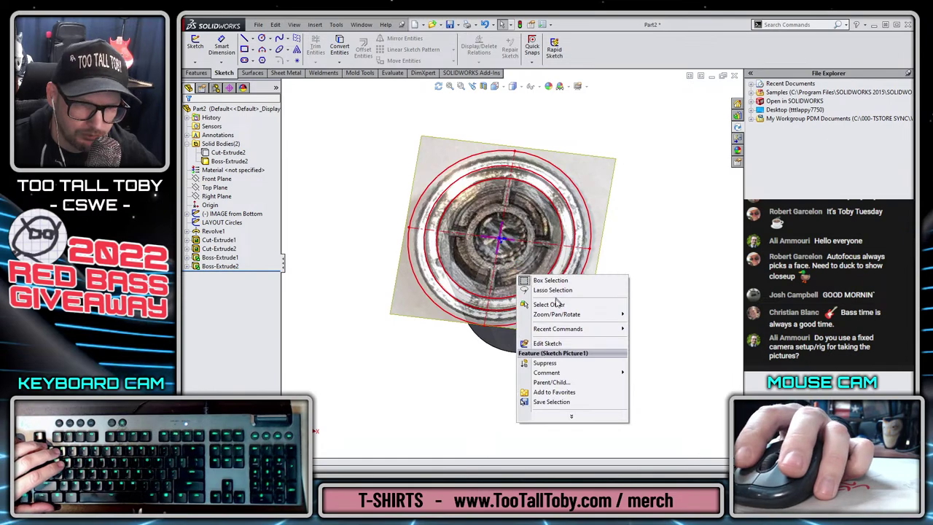
left_click(557, 304)
left_click(610, 328)
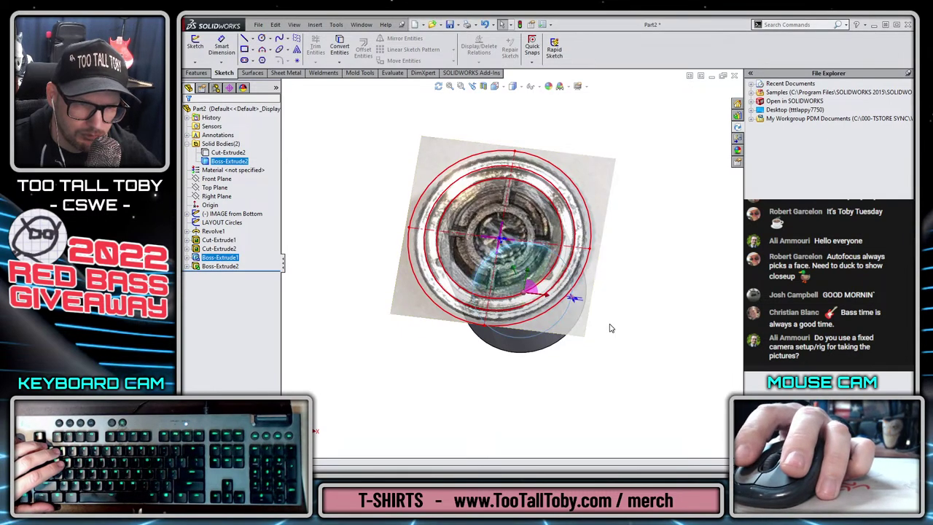
left_click(195, 43)
key("s")
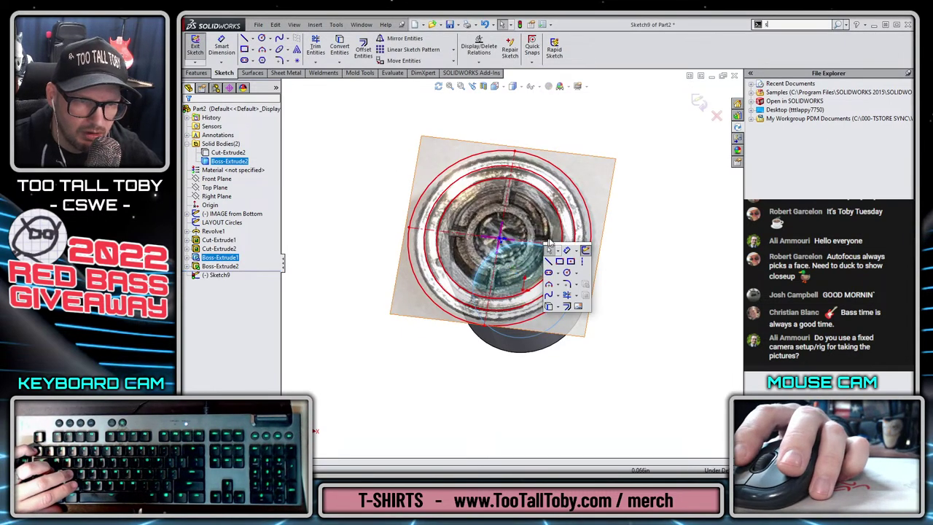
left_click(370, 177)
key("ctrl+8")
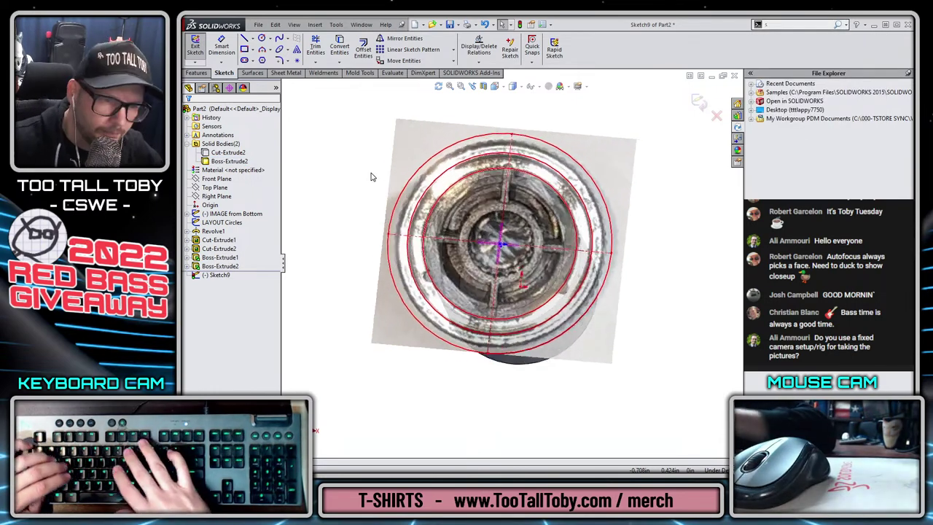
Sketch a circle around the photo's central bore, centred on the origin, and set its diameter to 0.23 in.
key("s")
left_click(503, 269)
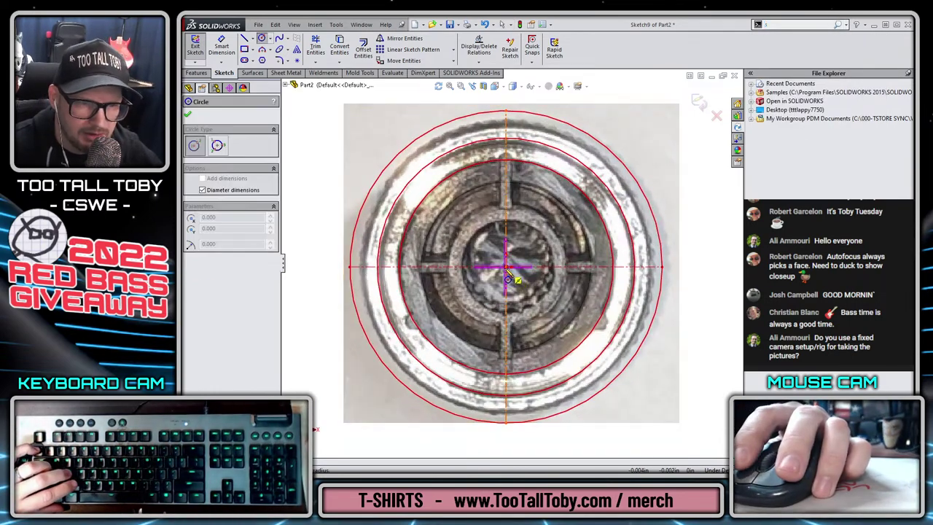
left_click(507, 270)
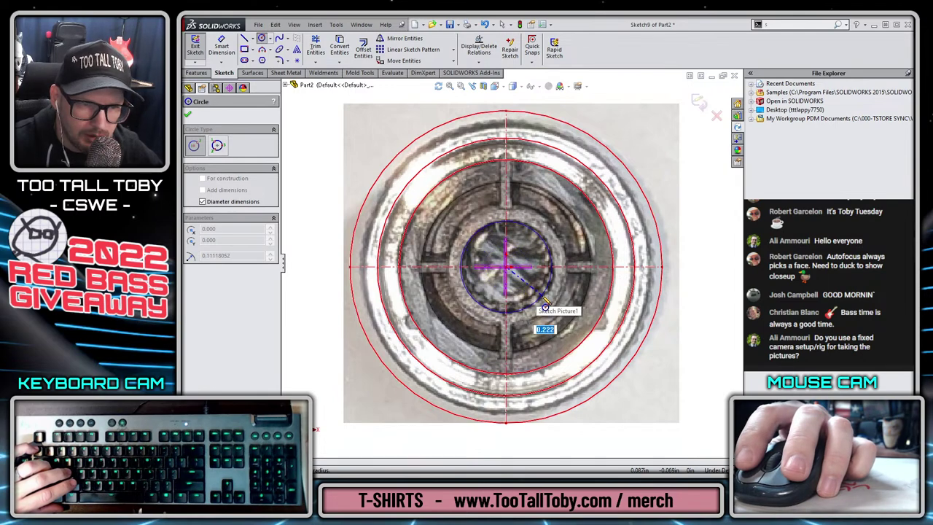
key("Return")
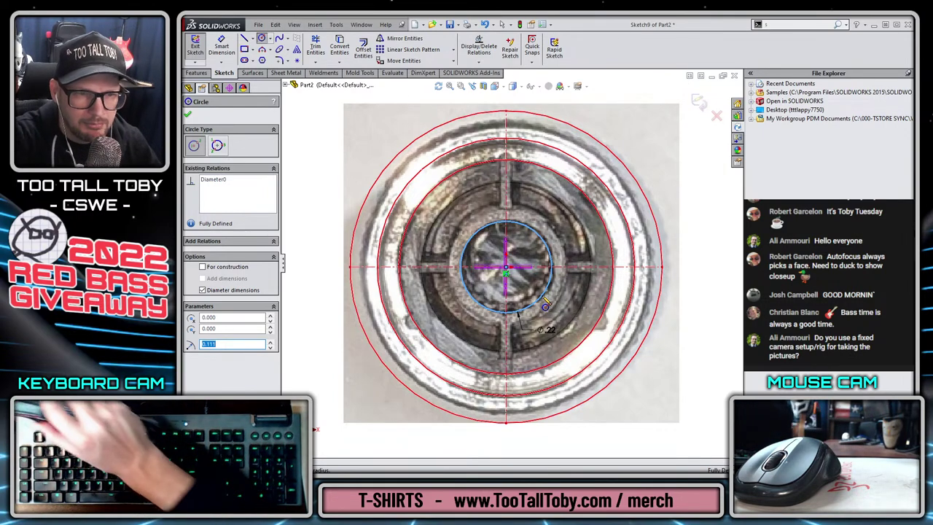
key("Escape")
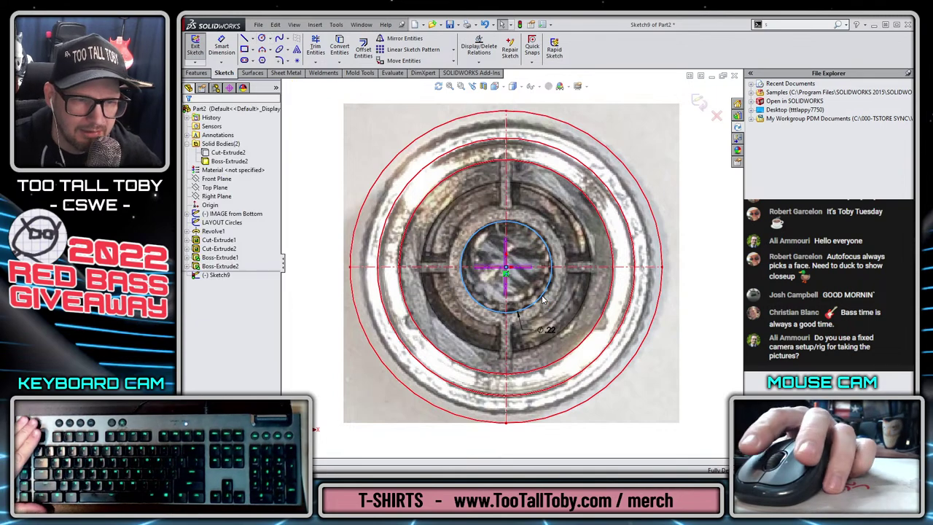
left_click(550, 329)
type("0.")
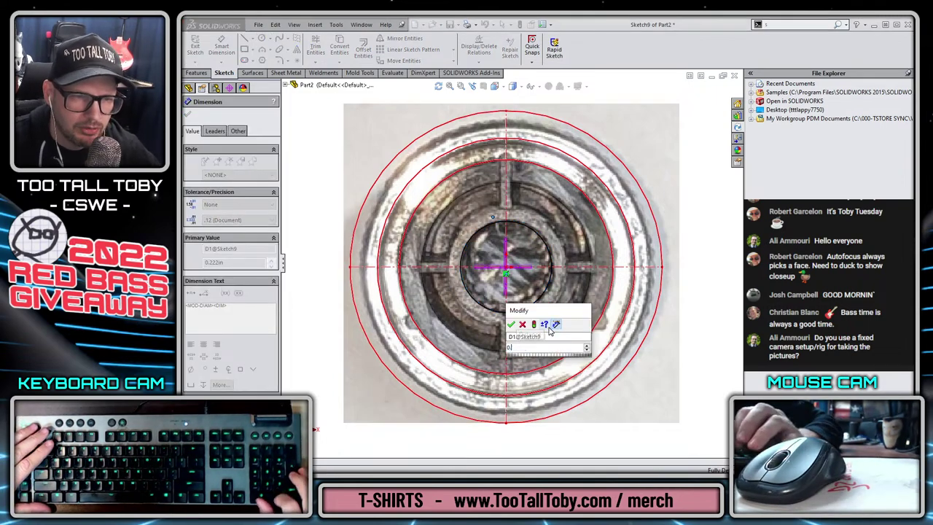
type("23")
key("Return")
Add a concentric circle centred on the origin with a diameter of 0.290 in for the central boss's outer wall.
key("s")
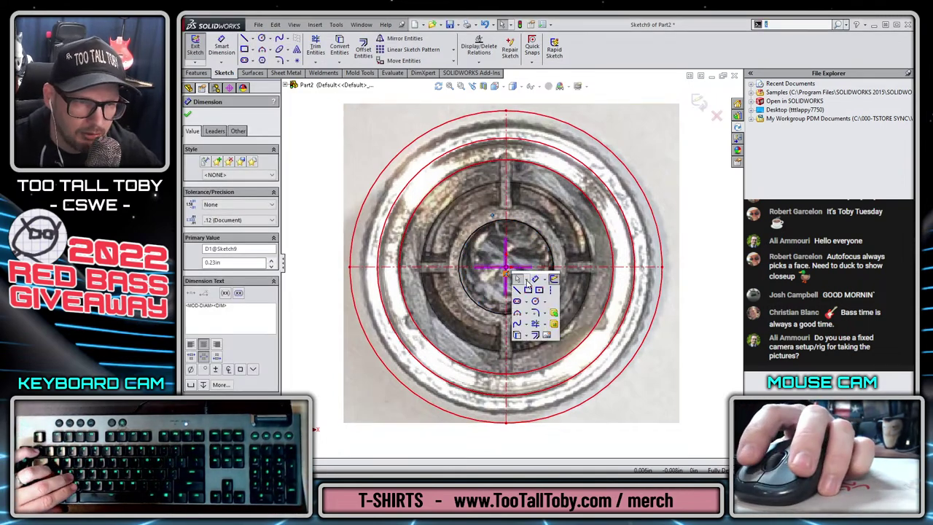
left_click(534, 301)
left_click(505, 272)
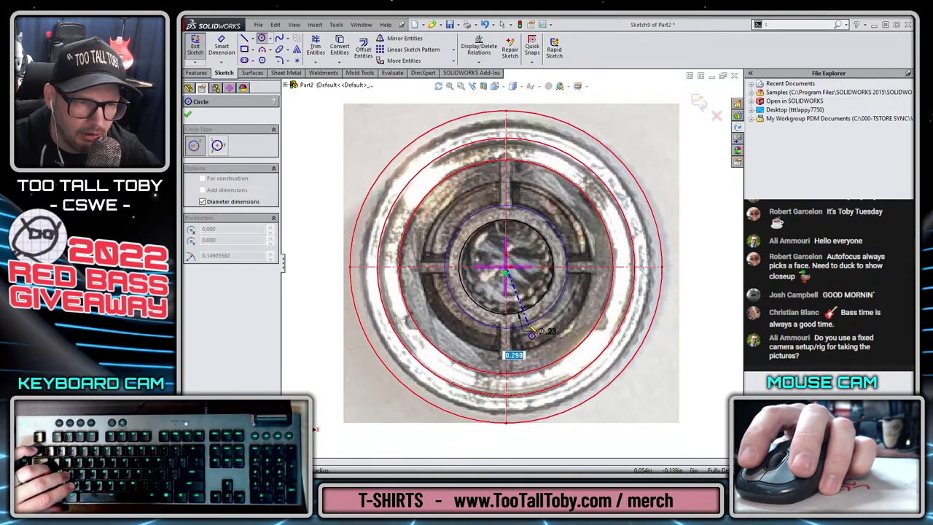
type("0.2")
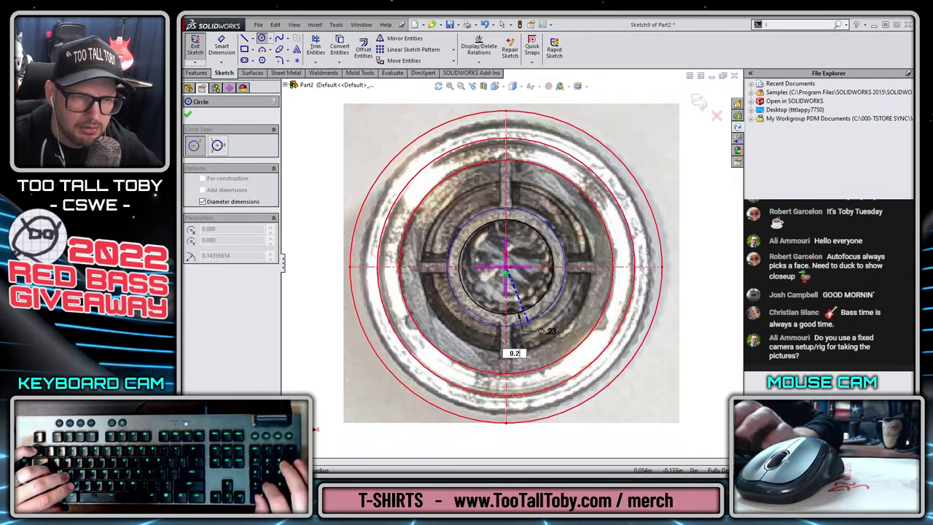
type("90")
key("Return")
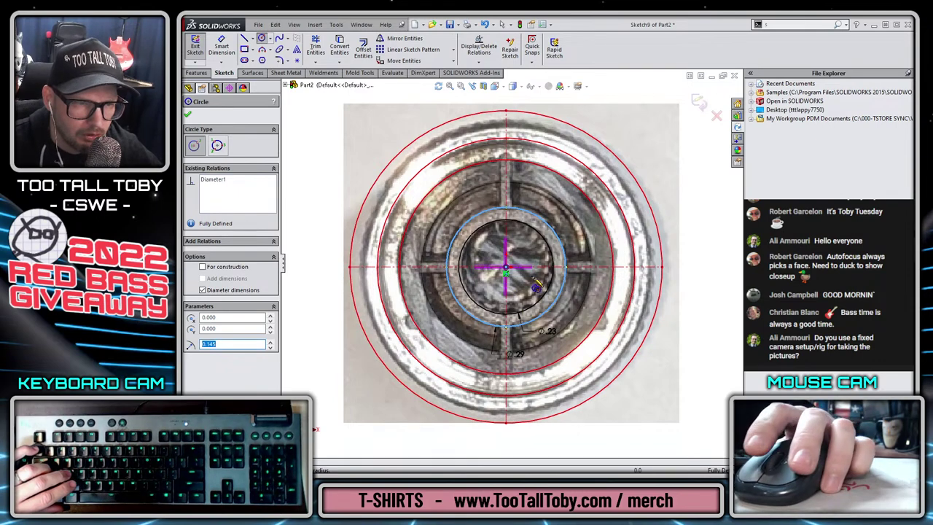
Extrude the central boss ring up to the insert's open rim face, with Merge result on.
key("s")
left_click(579, 321)
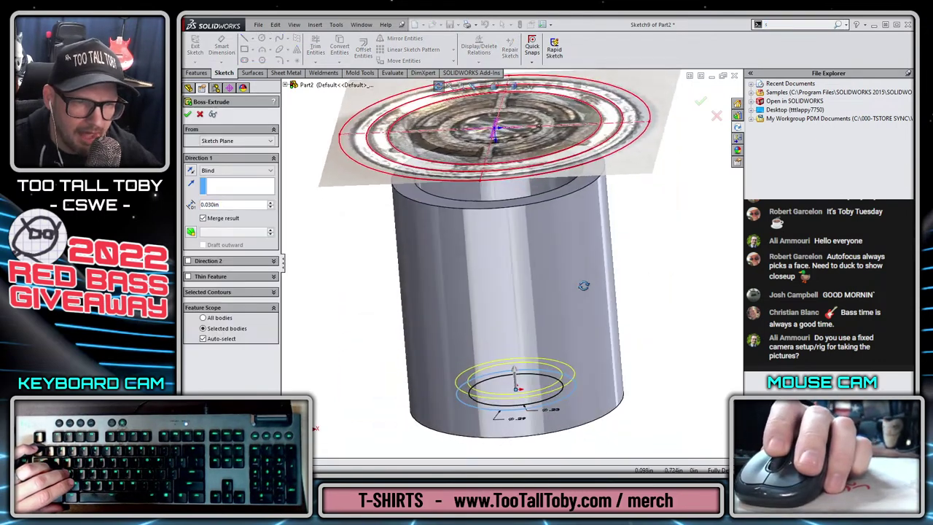
left_click(560, 188)
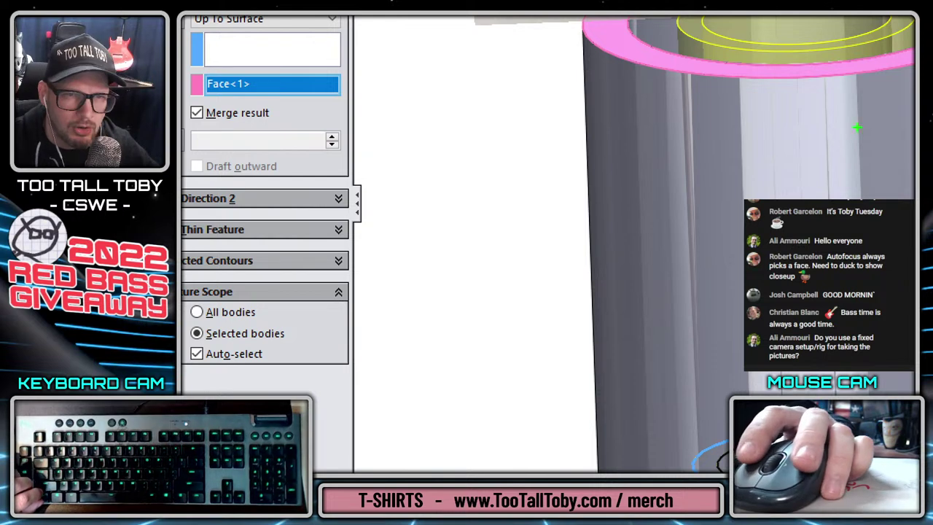
left_click_drag(497, 203, 705, 44)
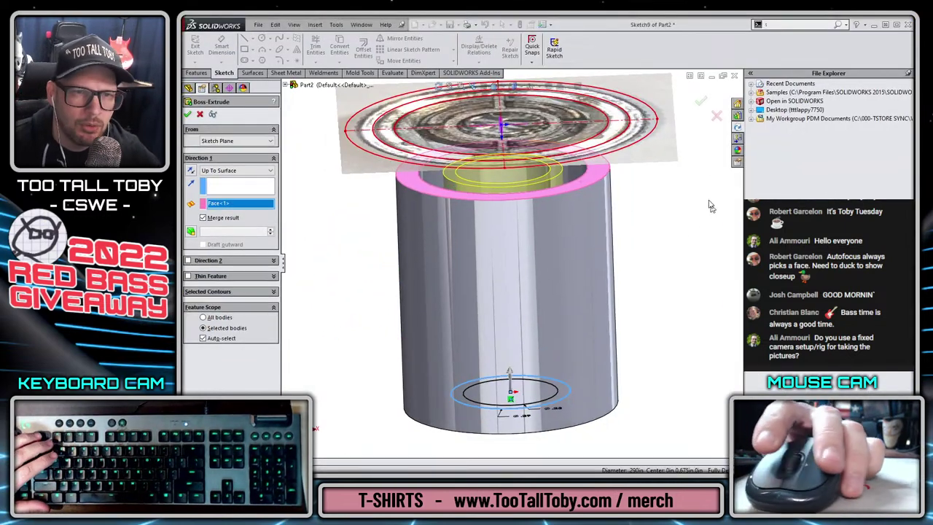
left_click(700, 101)
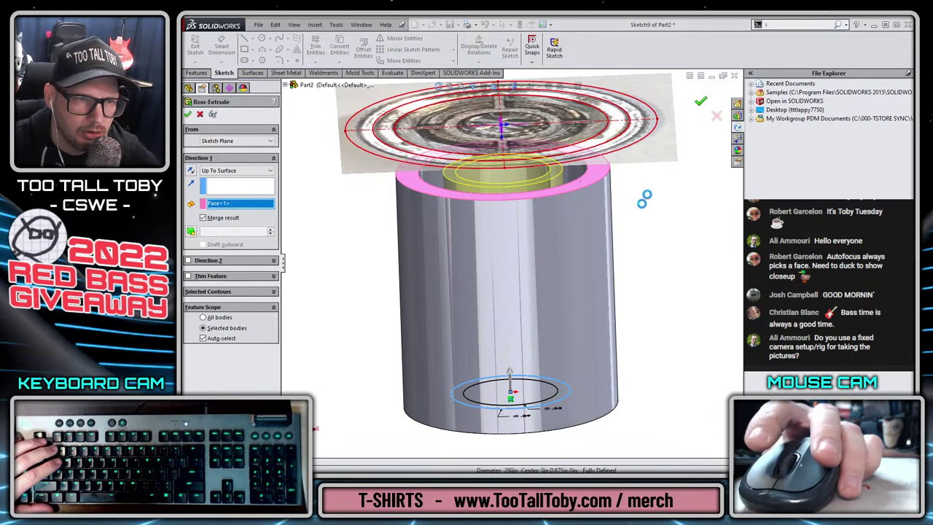
key("z")
middle_click_drag(647, 248, 645, 259)
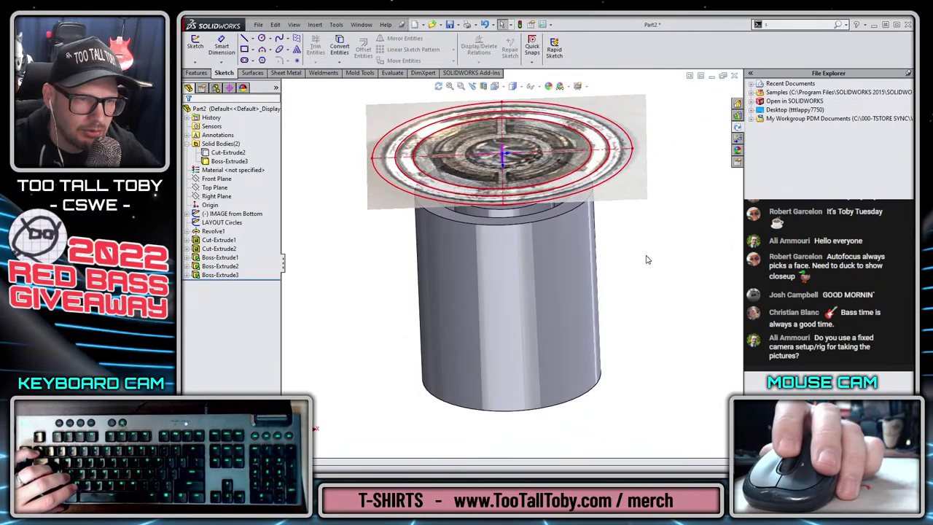
left_click(243, 153)
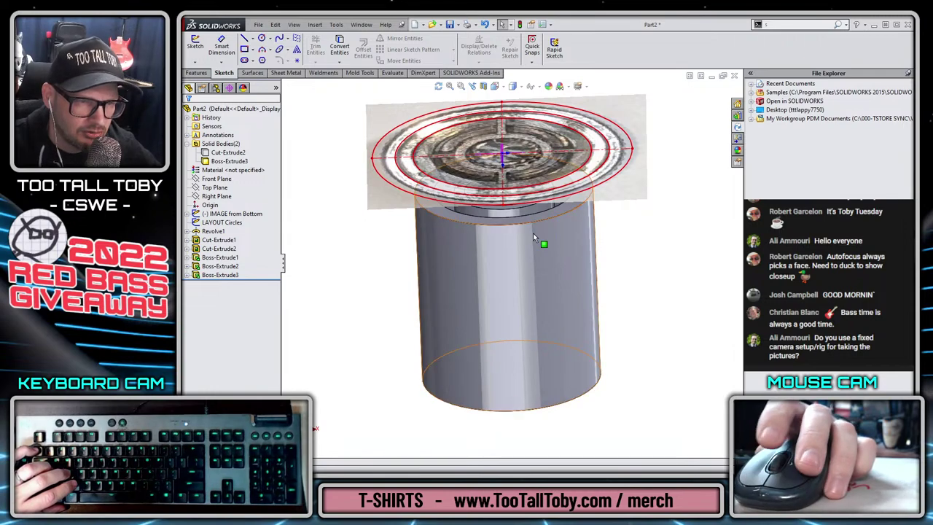
middle_click_drag(471, 239, 458, 290)
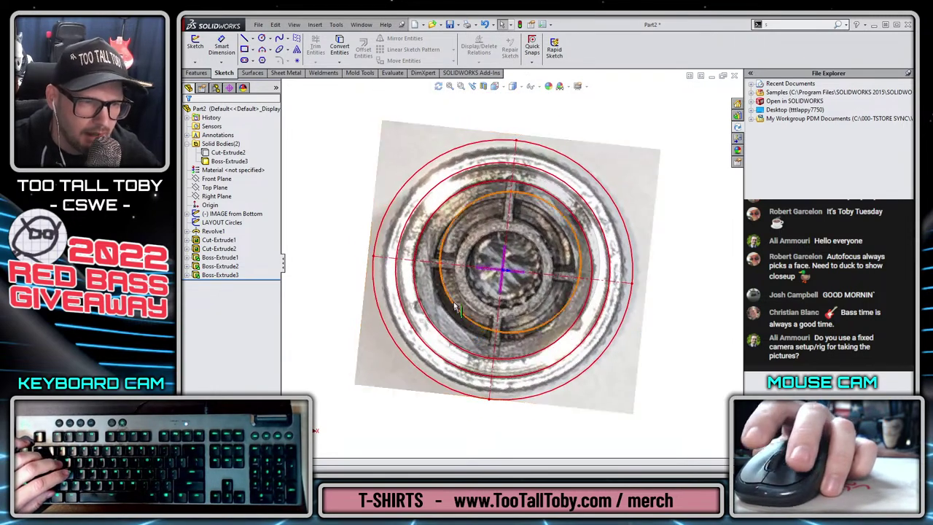
right_click(457, 293)
left_click(485, 318)
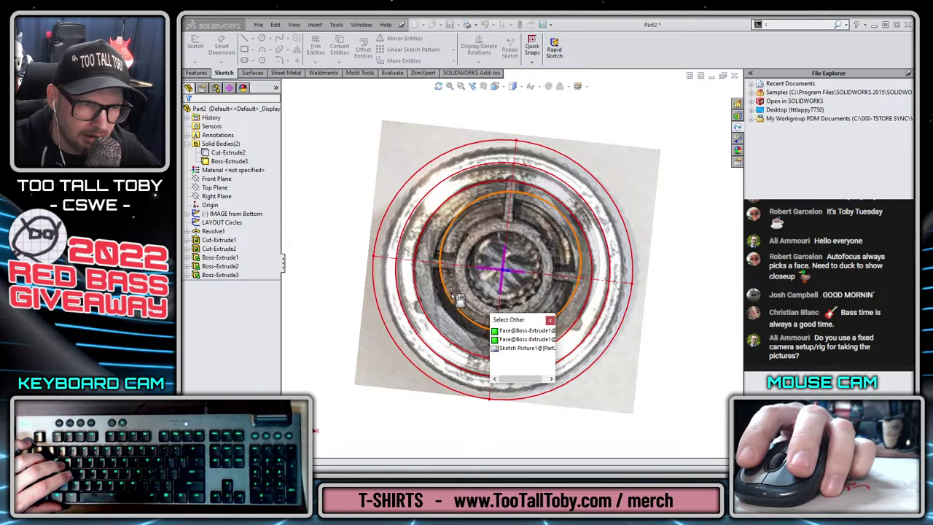
left_click(518, 330)
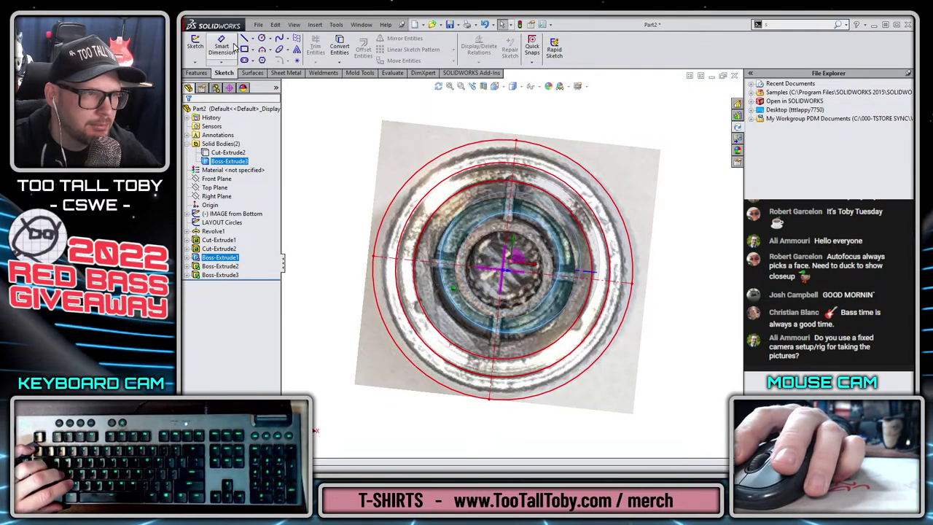
key("Escape")
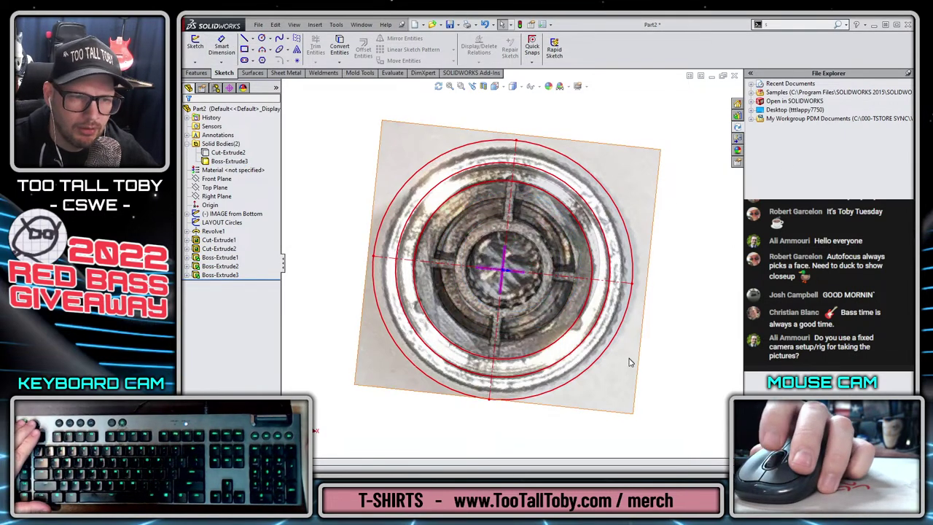
Start a sketch on the insert's ring-shaped rim face and view it face-on behind the photo.
middle_click_drag(629, 360, 597, 241)
left_click(510, 223)
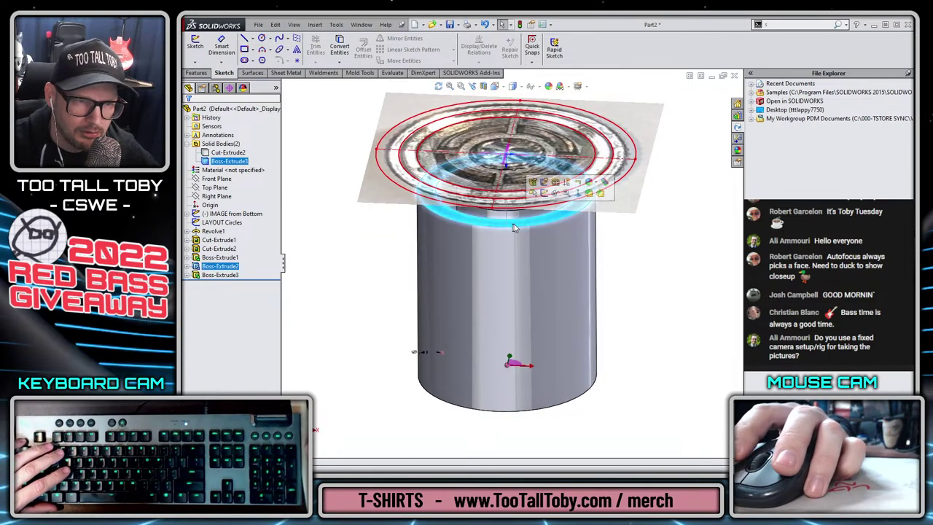
left_click(547, 197)
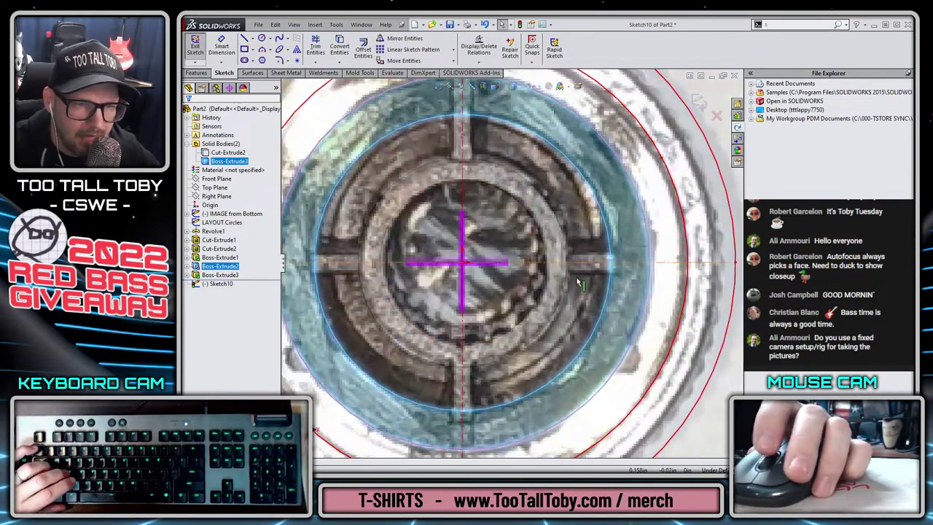
Sketch four short lines along the horizontal and vertical centerlines, one over each photo spoke between the central boss and the outer ring.
key("s")
left_click(589, 290)
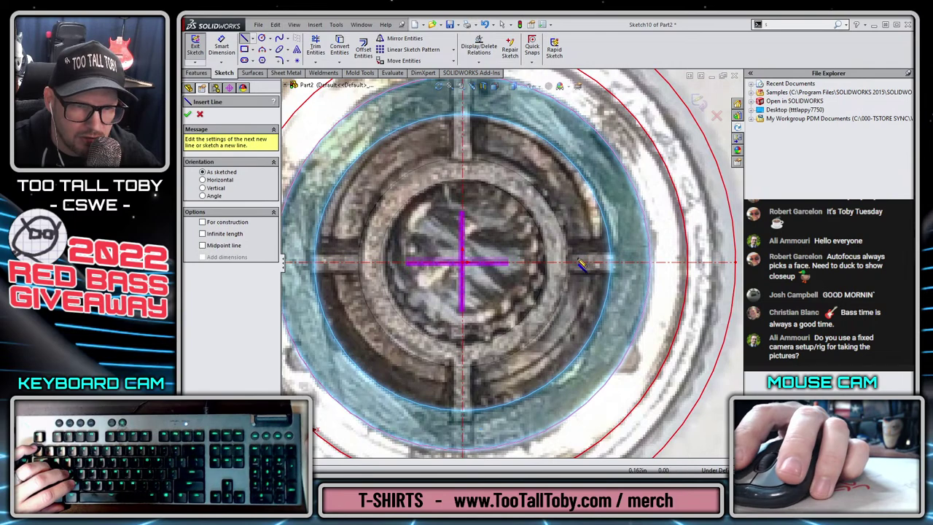
left_click_drag(570, 262, 606, 262)
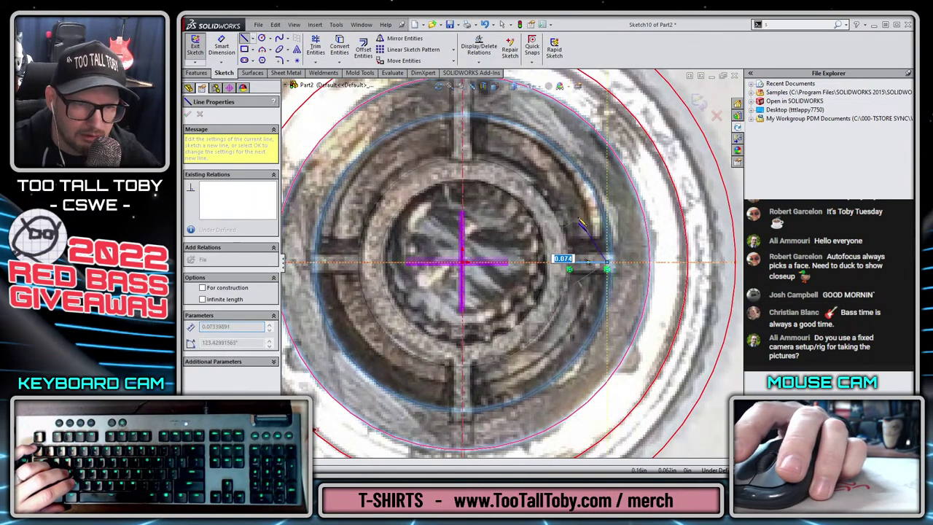
left_click(462, 153)
double_click(462, 130)
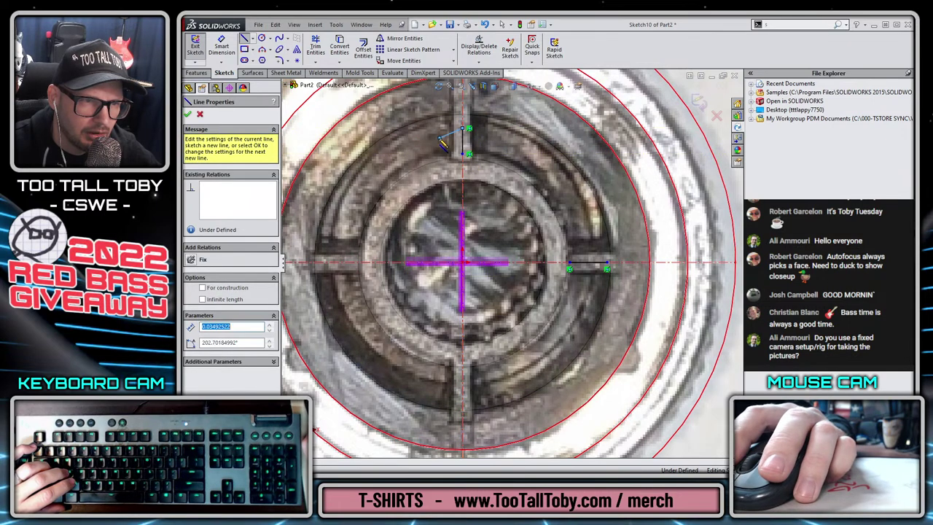
left_click(347, 269)
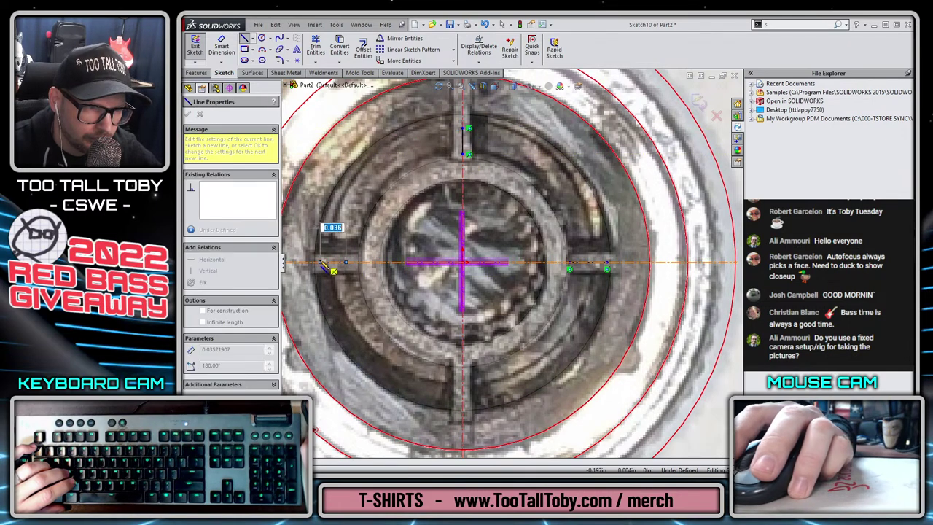
double_click(317, 269)
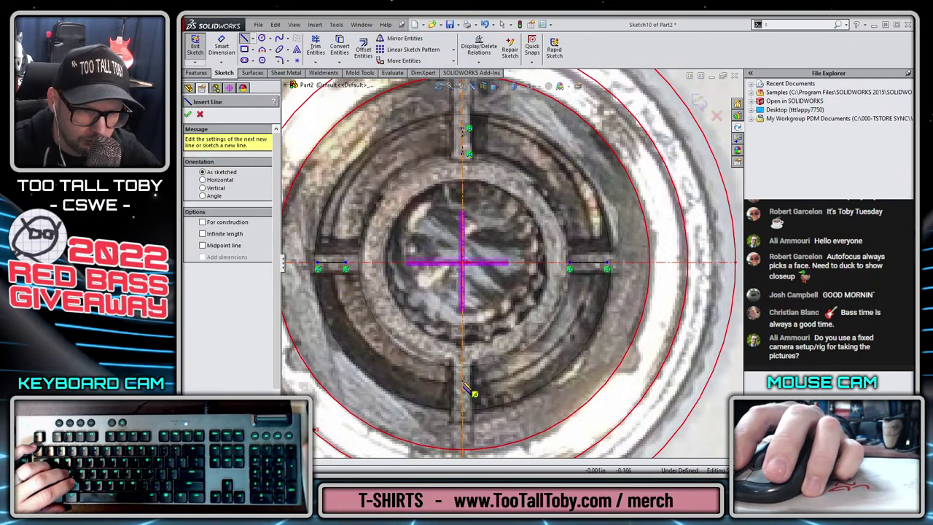
left_click(462, 377)
left_click(462, 403)
key("Escape")
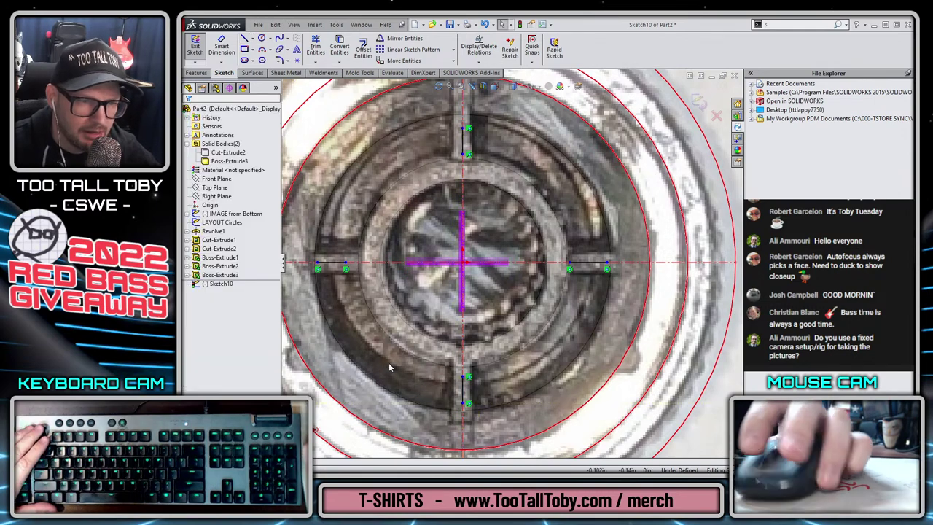
Start a Rib from the four spoke lines and set its thickness to 0.03 in.
key("z")
key("z")
key("s")
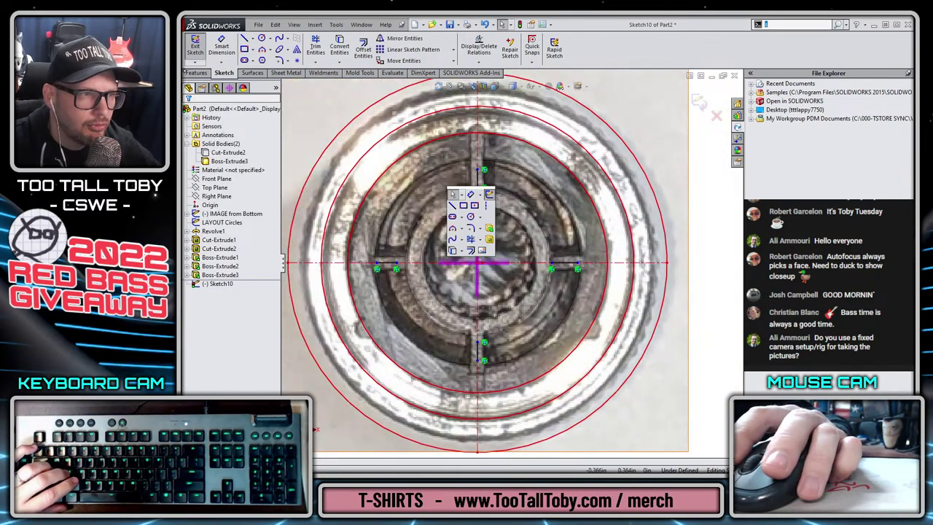
left_click(197, 73)
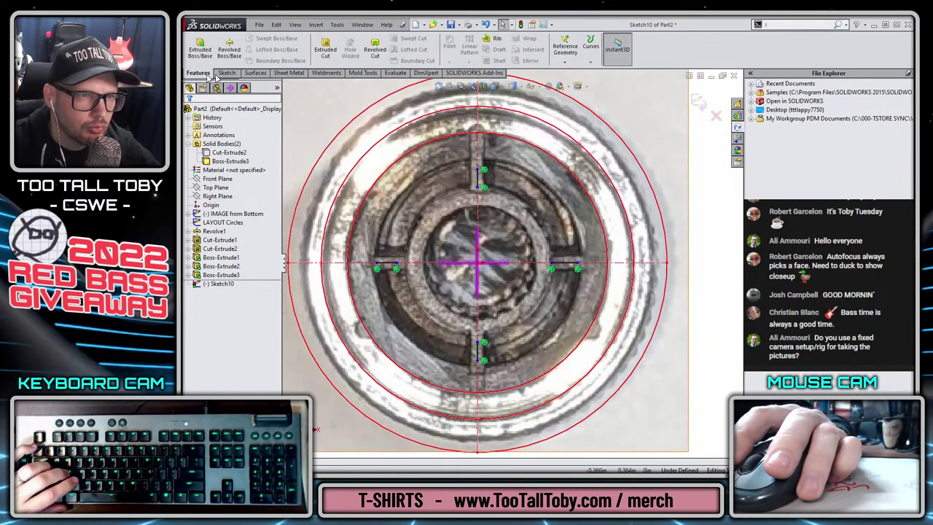
left_click(496, 39)
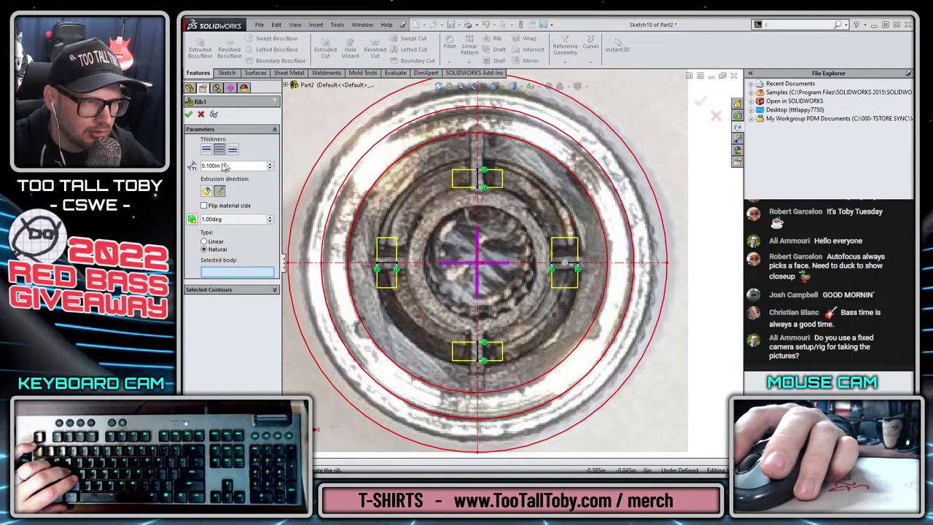
type("0.0")
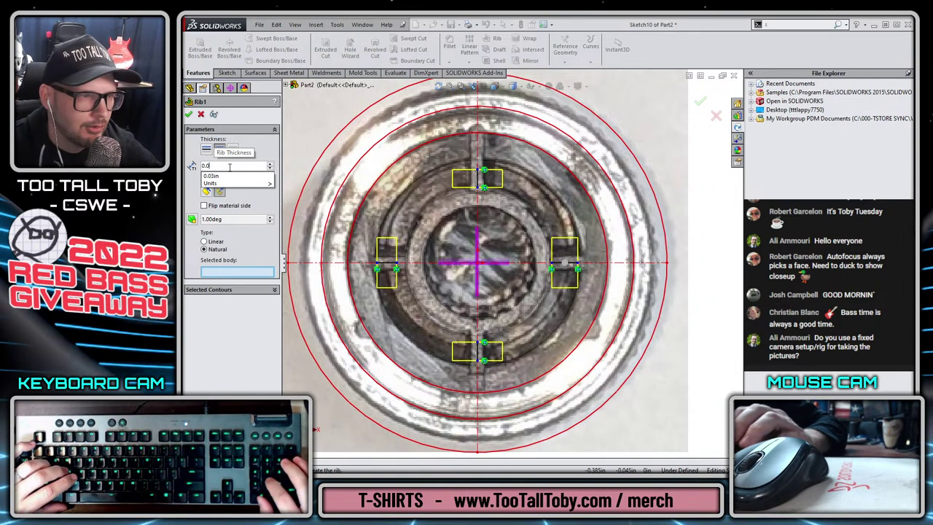
type("20")
key("Return")
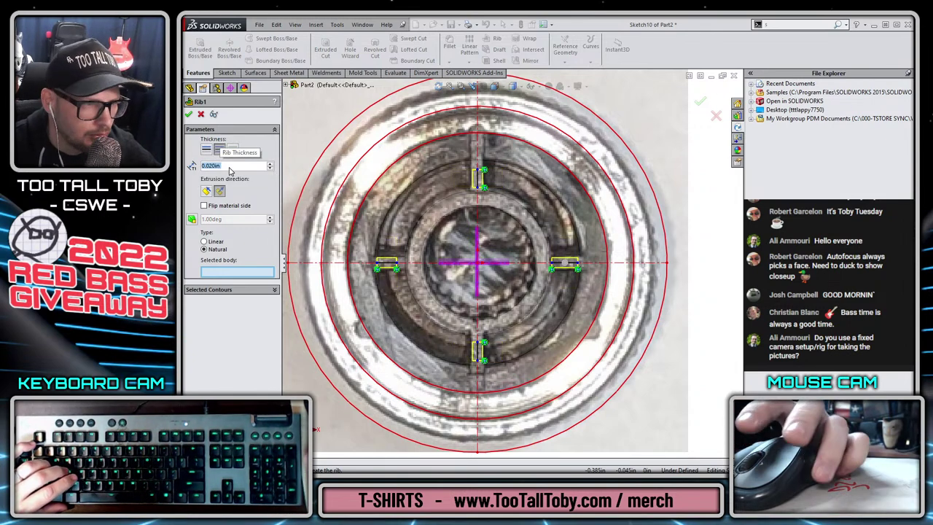
type("0.03")
key("Return")
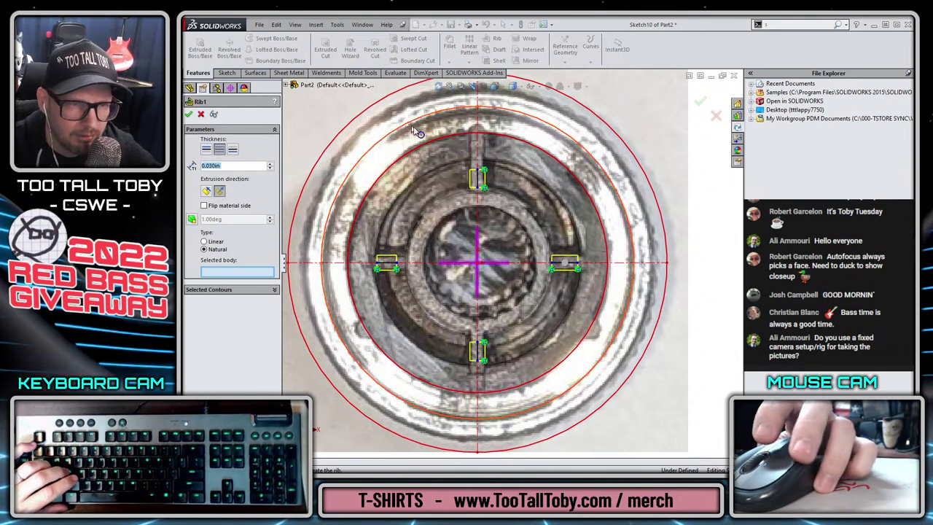
Complete the four ribs down into the insert body and hide the IMAGE from Bottom sketch.
scroll(558, 272, "down", 2)
middle_click_drag(558, 272, 480, 217)
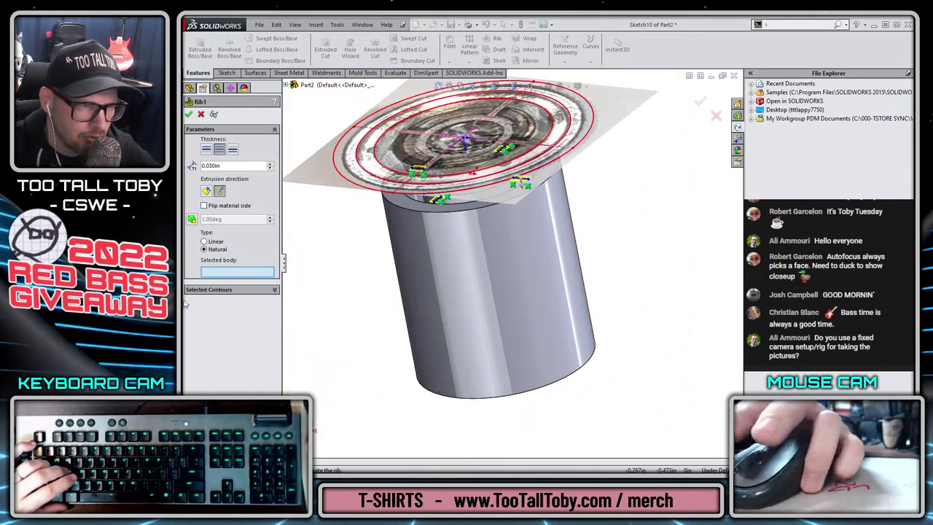
left_click(469, 271)
right_click(467, 268)
left_click(486, 305)
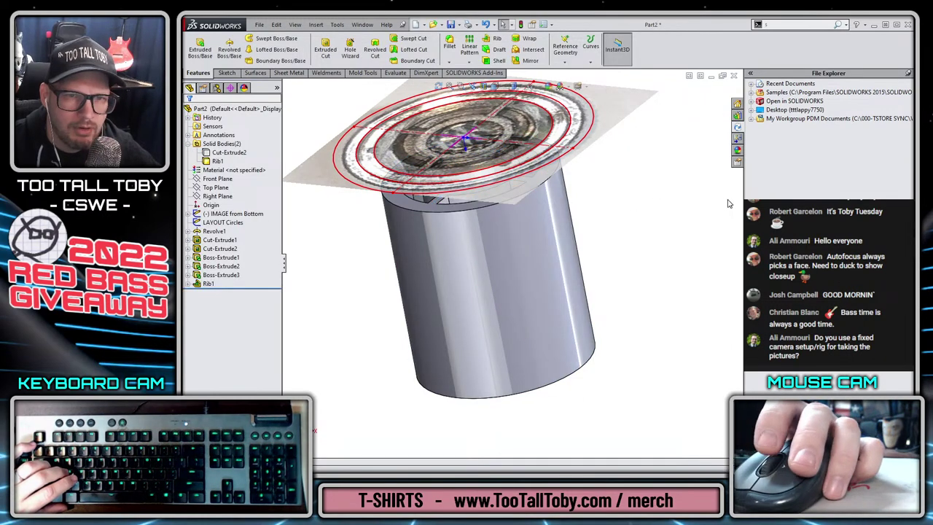
left_click(232, 212)
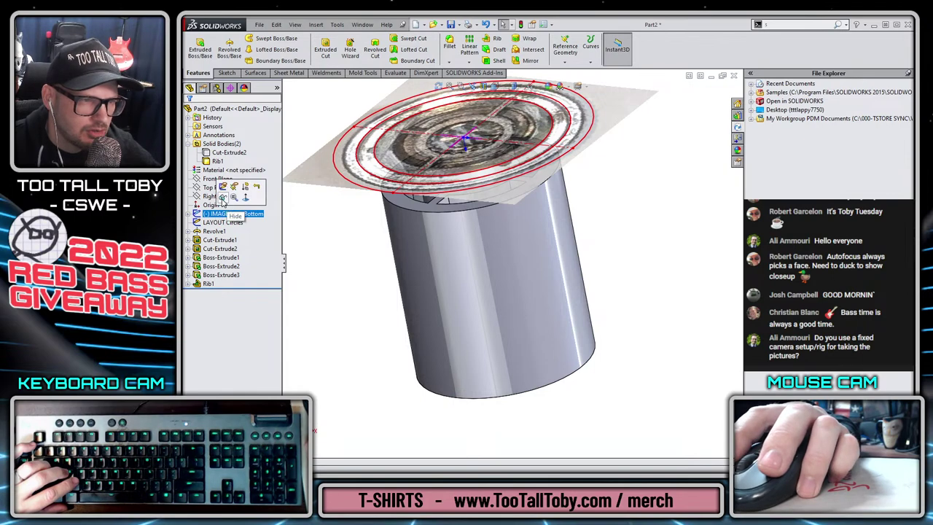
left_click(223, 198)
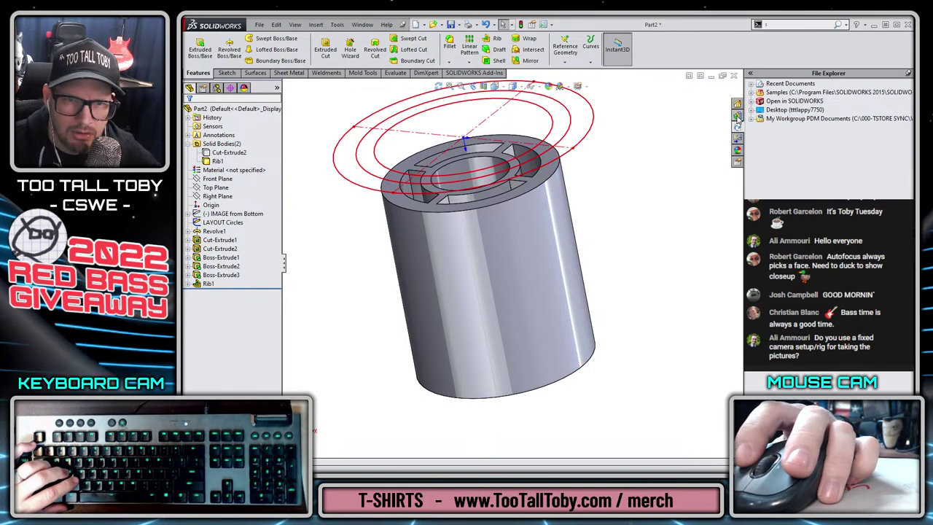
Apply a black High Gloss plastic appearance to the whole insert body.
left_click(738, 149)
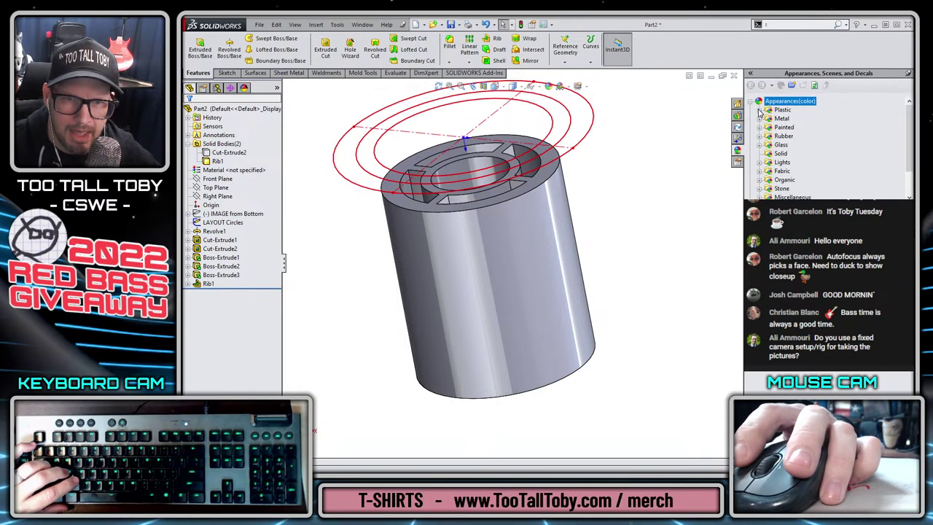
left_click(759, 110)
left_click_drag(858, 354, 527, 289)
left_click(518, 285)
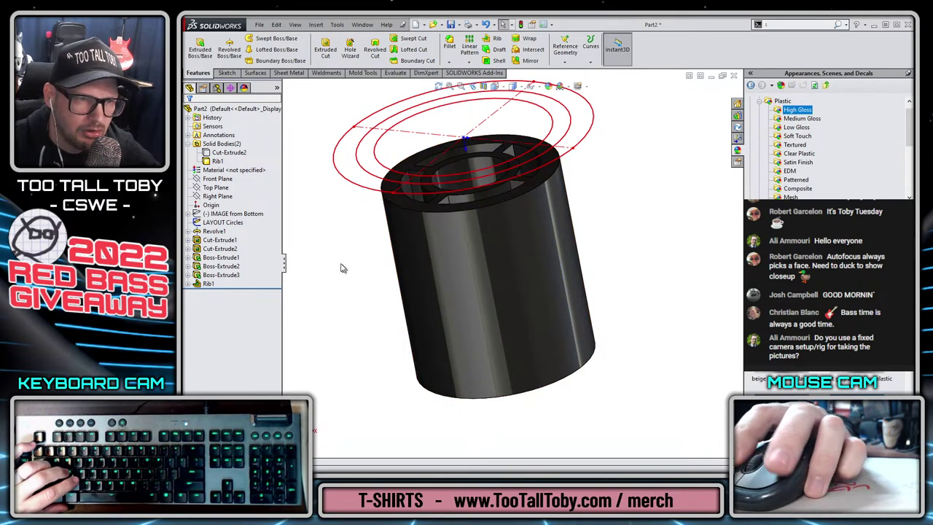
Show the hidden outer knob body around the insert and clear the selection.
left_click(234, 152)
left_click(253, 145)
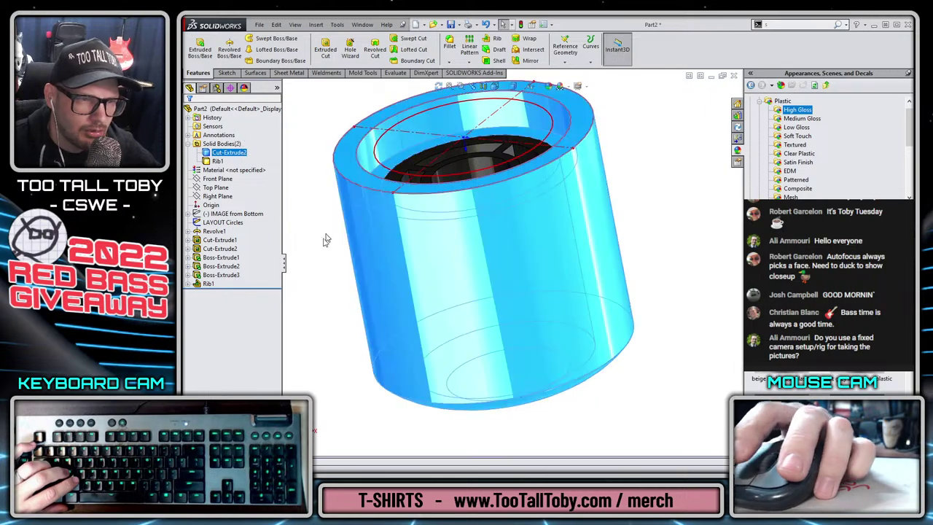
left_click(325, 240)
key("z")
key("z")
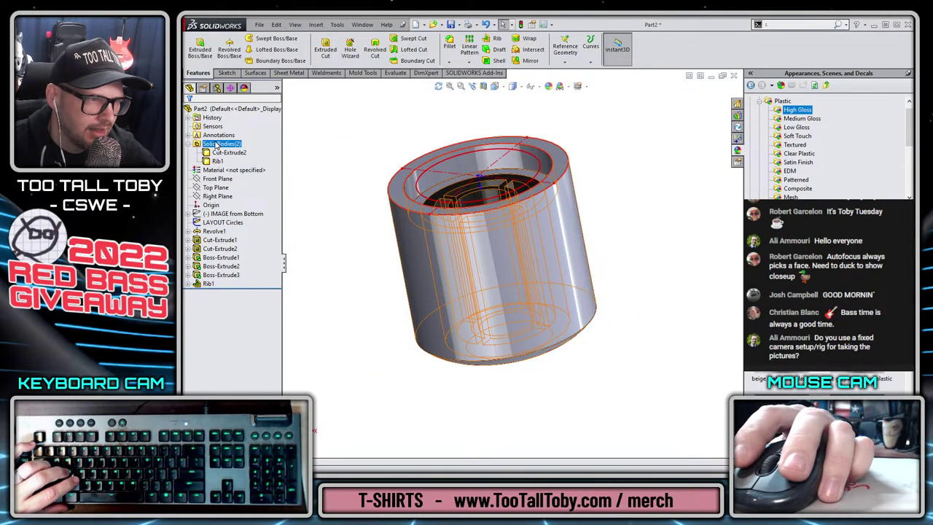
Open the body options for the outer knob body.
right_click(217, 162)
right_click(211, 153)
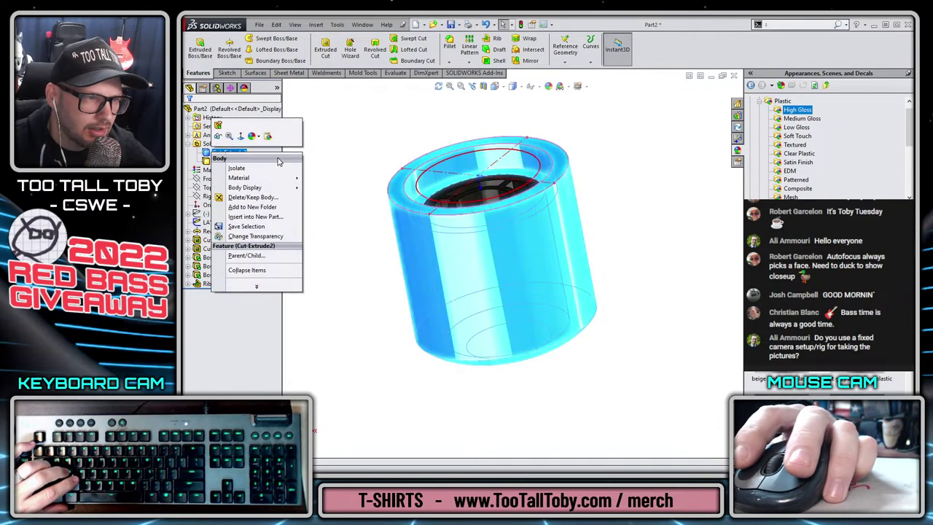
Assign Plain Carbon Steel as the material of the outer knob body.
mouse_move(268, 179)
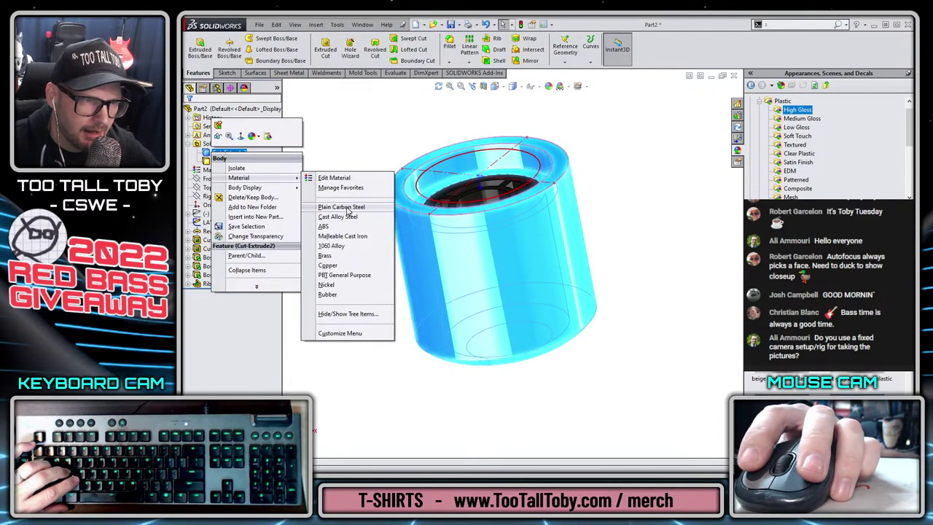
left_click(341, 207)
middle_click_drag(376, 315, 403, 286)
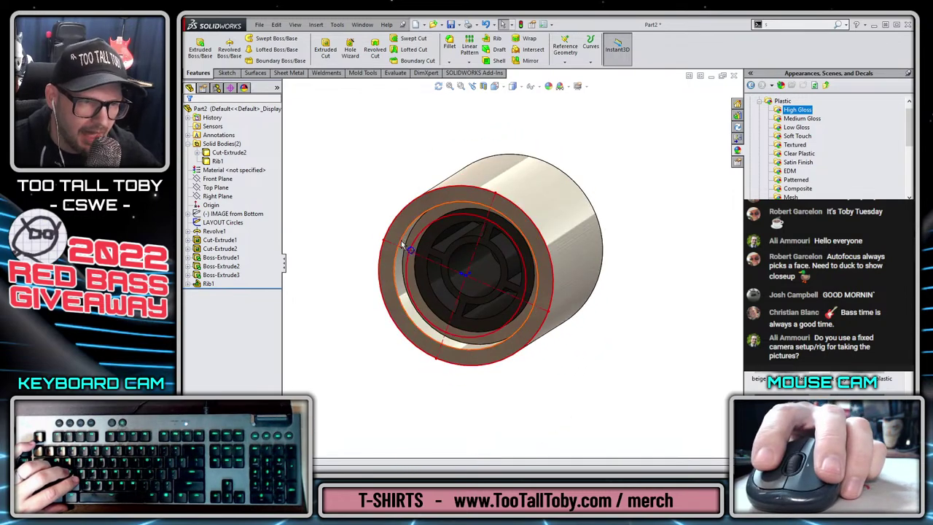
left_click(437, 226)
left_click(434, 211)
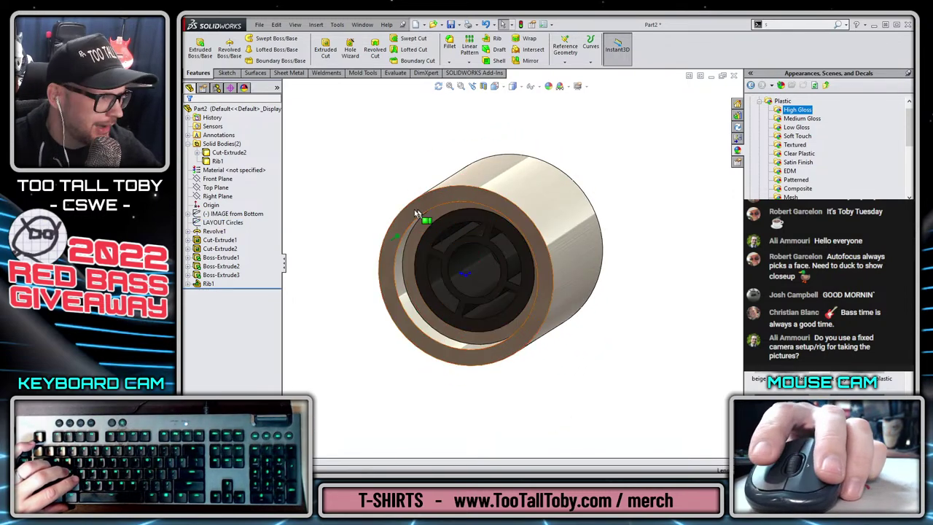
Try to check the unsaved part in to the Workgroup PDM vault.
left_click(737, 126)
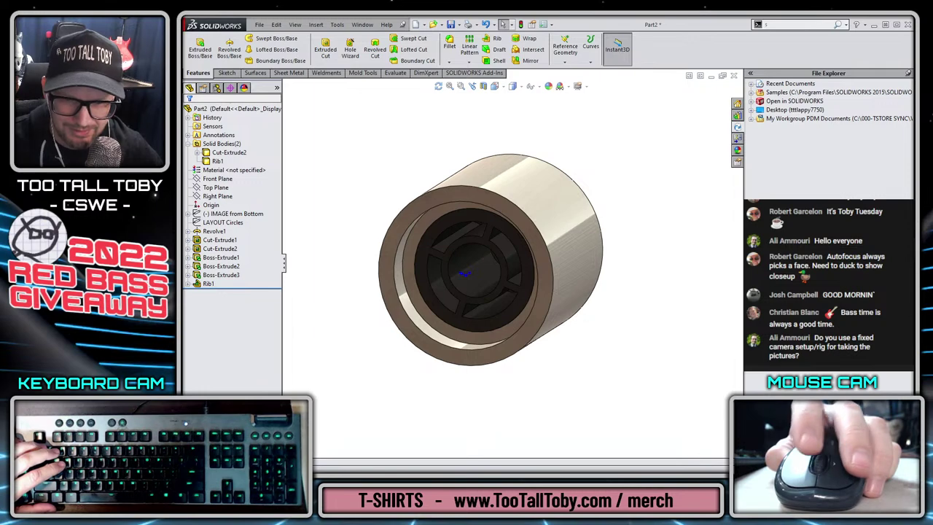
key("ctrl+s")
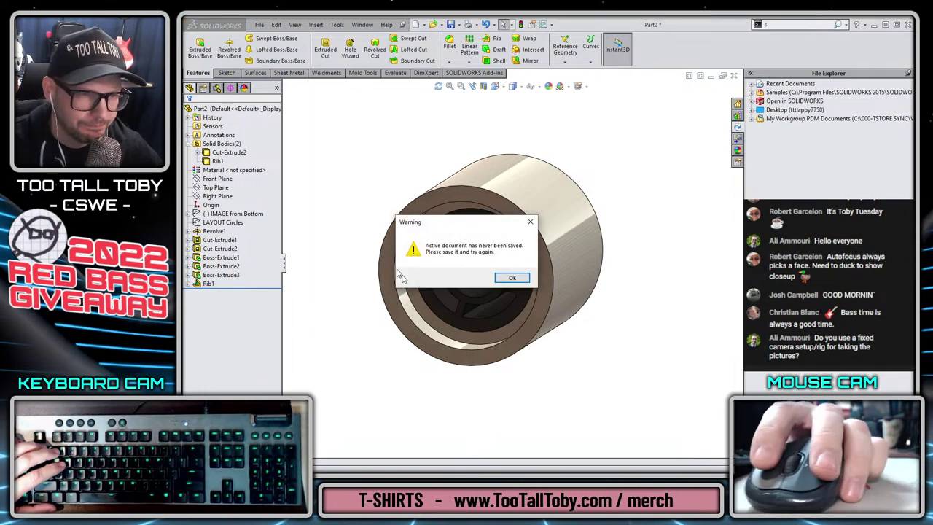
left_click(513, 277)
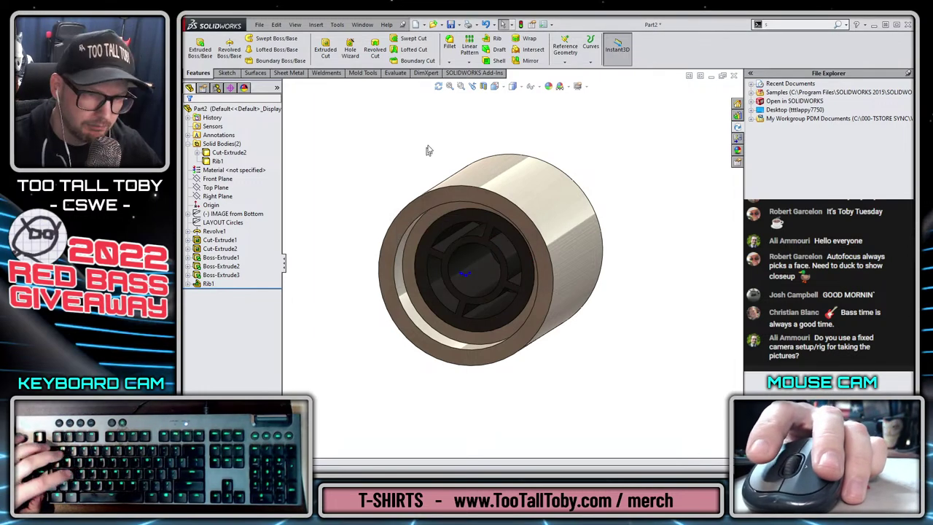
Save the part as RBG-816-VOLUME KNOB in the 2022-12-12-RED BASS GIVE AWAY folder.
key("ctrl+s")
scroll(514, 237, "down", 5)
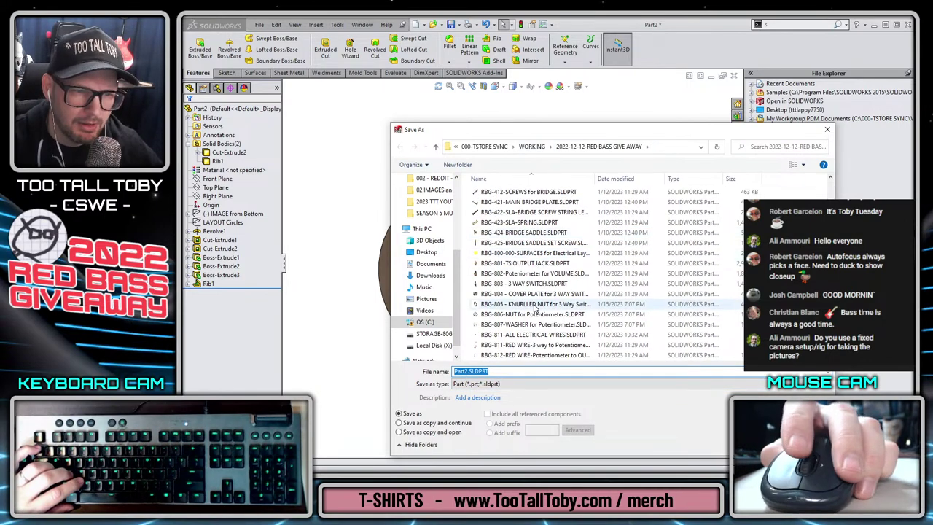
scroll(532, 313, "down", 1)
scroll(521, 357, "down", 1)
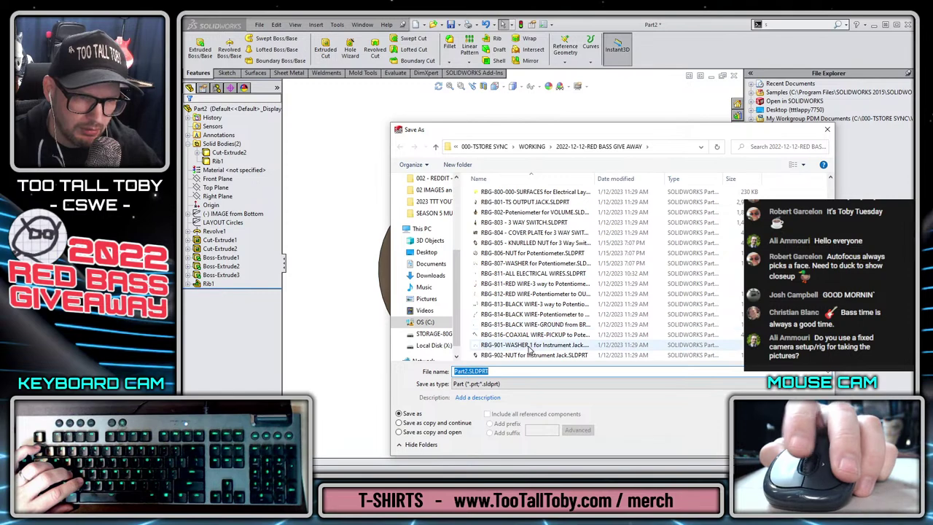
left_click(503, 325)
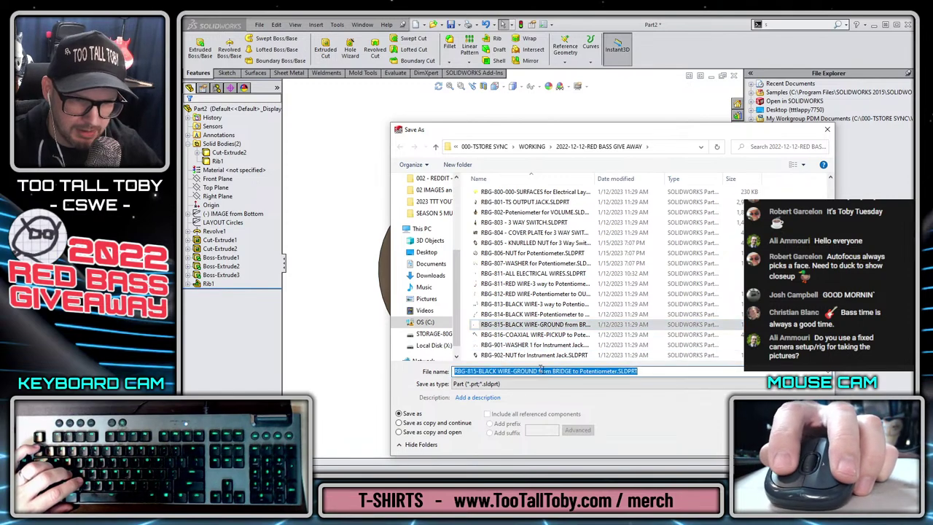
left_click_drag(689, 372, 493, 371)
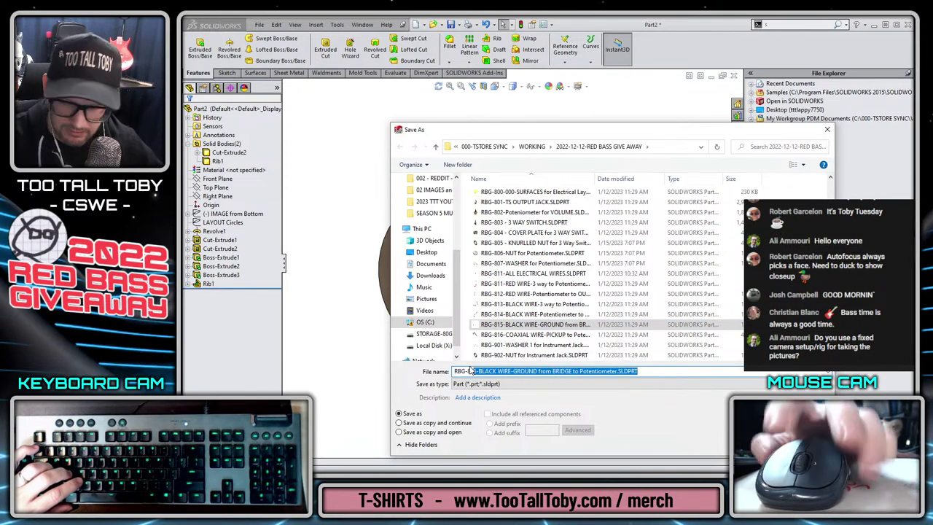
type("16-VOLUM")
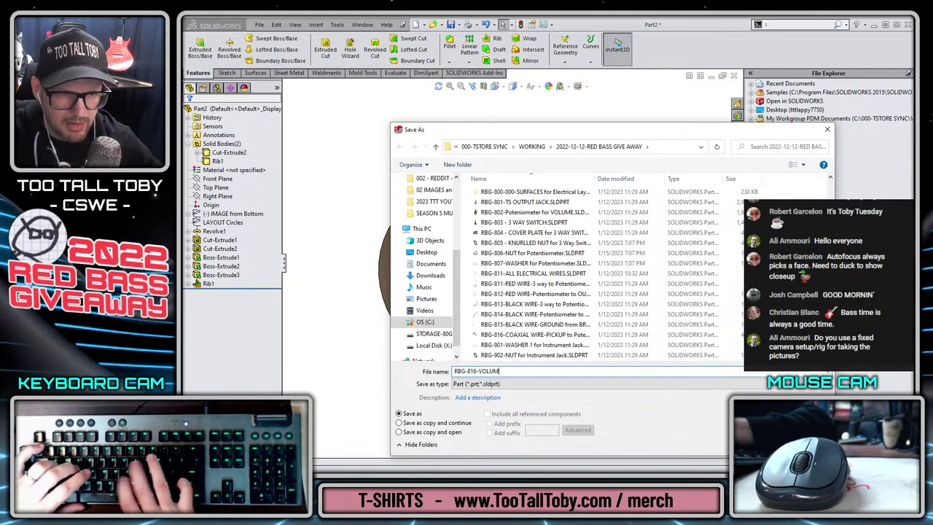
type("E KNOB")
key("Return")
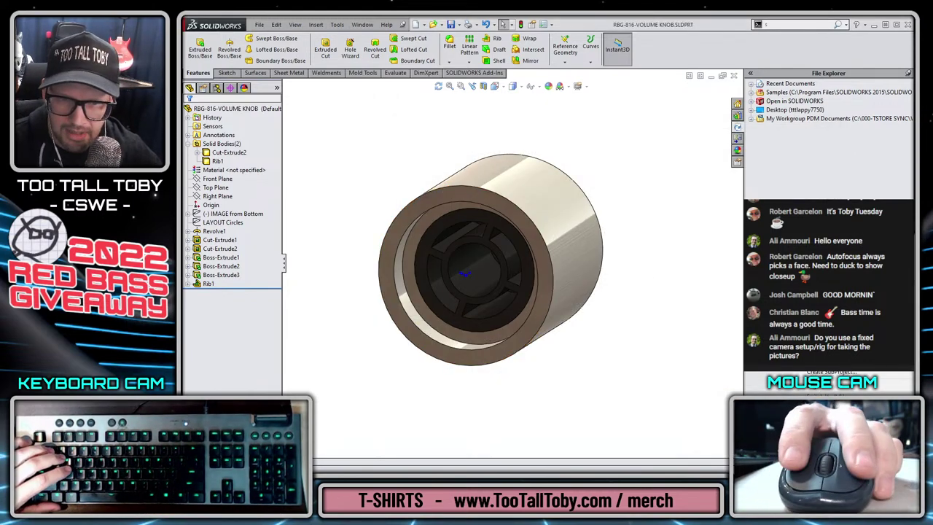
Check the new volume knob part in to the 2022-12-12-RED BASS GIVE AWAY project.
key("ctrl+i")
left_click(434, 316)
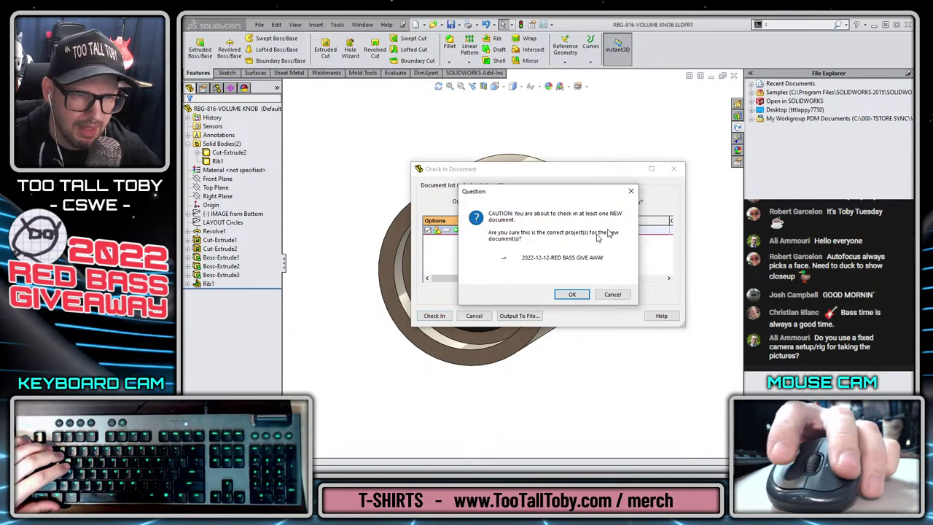
left_click(562, 296)
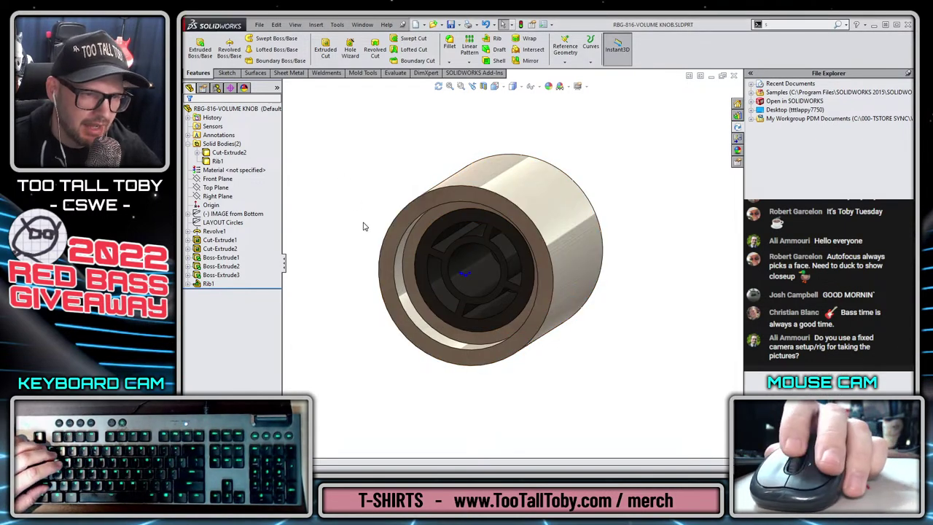
Inspect the dimensions of Revolve1 and rename the feature as MAIN Outer Knob Shape.
middle_click_drag(363, 227, 401, 258)
left_click(214, 232)
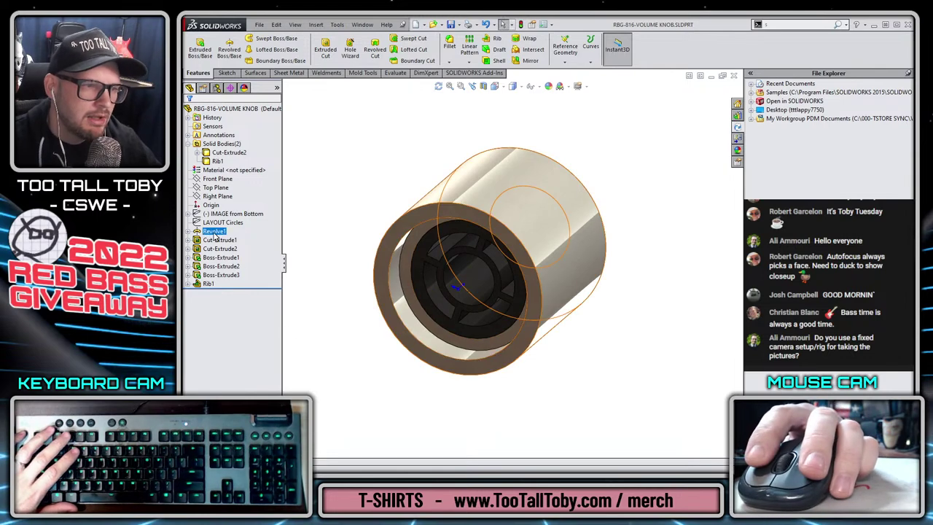
double_click(214, 232)
scroll(619, 351, "down", 2)
scroll(619, 351, "up", 1)
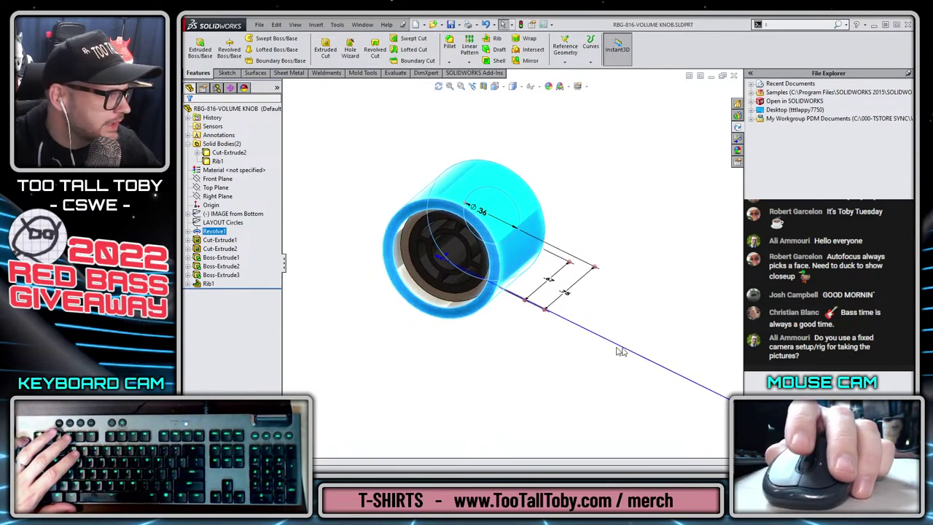
left_click(214, 232)
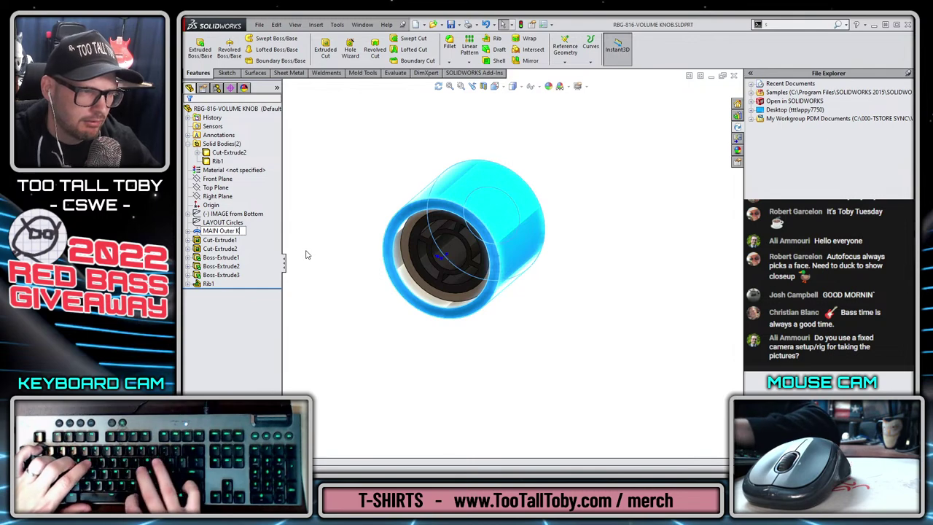
type("MAIN Outer Knob Shape")
key("Return")
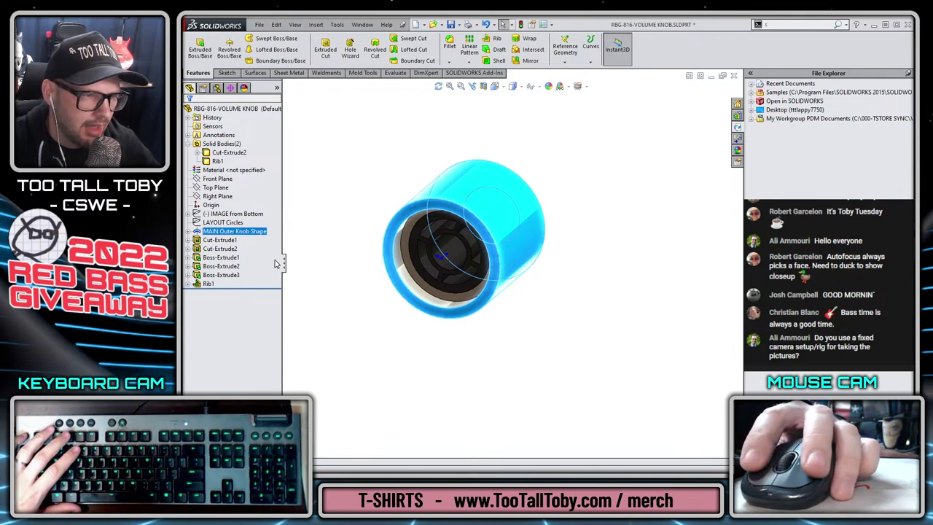
Rename the Cut-Extrude1 feature as MAIN Outer Knob Lower Pocket.
left_click(226, 241)
left_click(225, 242)
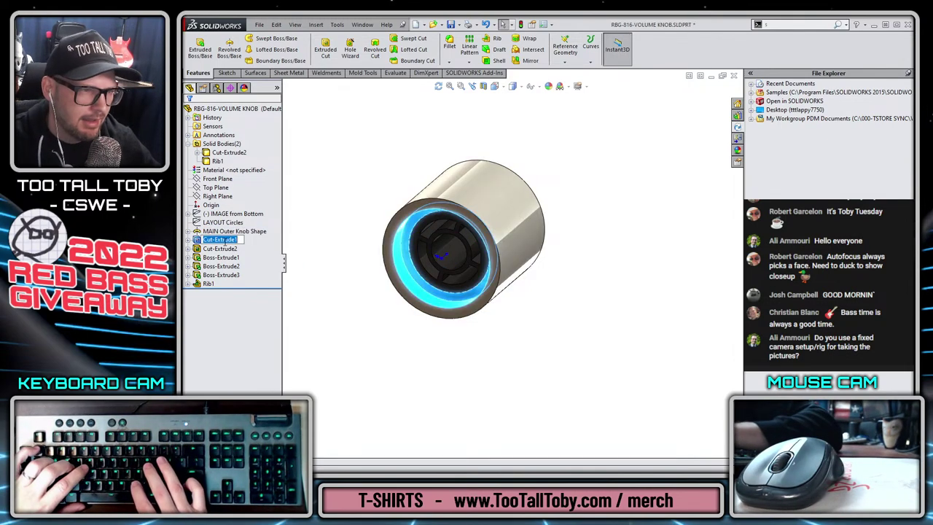
type("MAIN Outer Knob Lower Pocke")
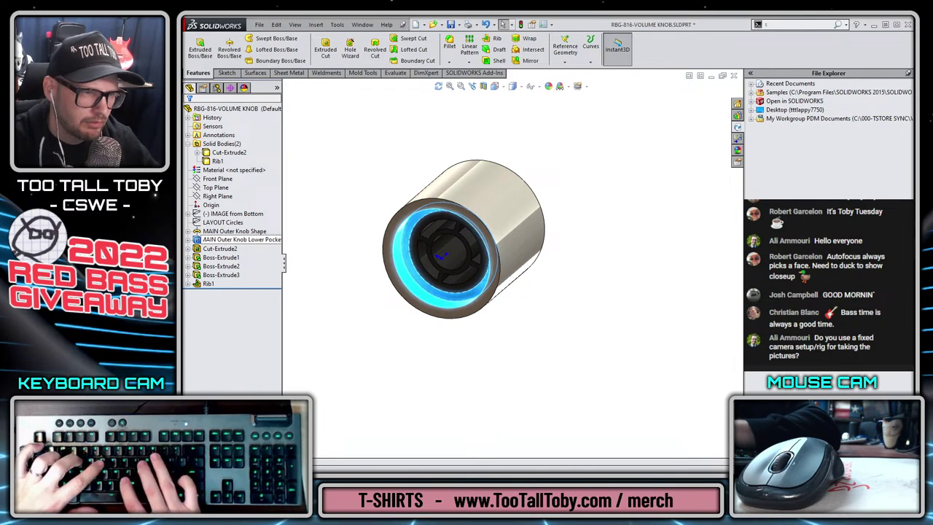
key("Return")
Rename the Cut-Extrude2 feature as MAIN outer Knob Main Pocket.
left_click(220, 249)
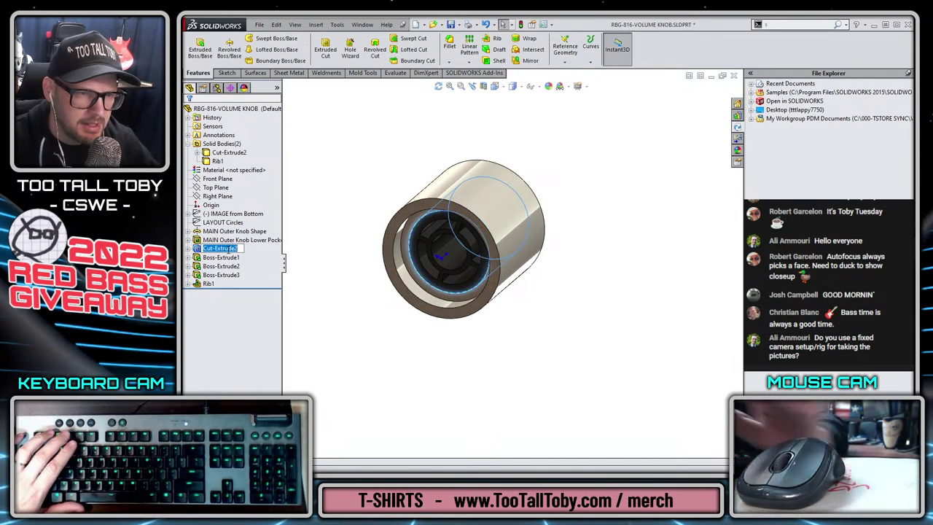
key("F2")
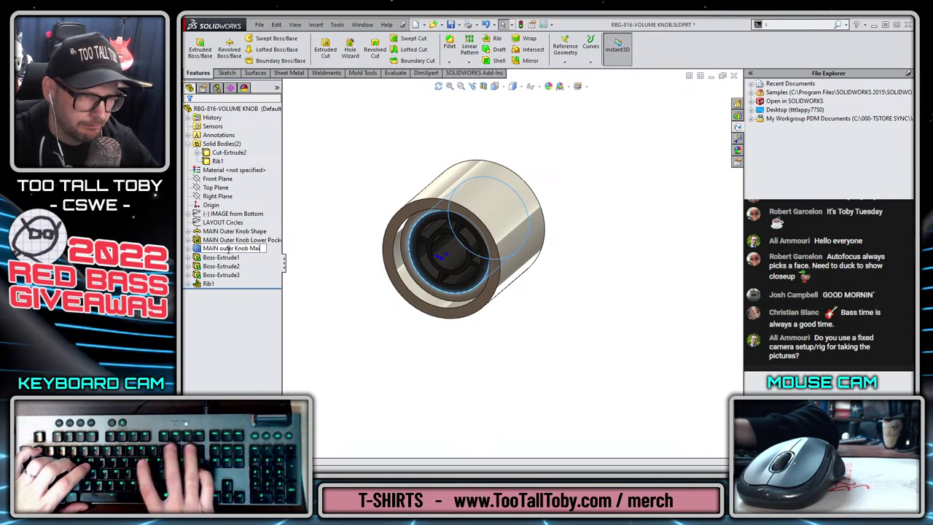
key("Return")
Rename the Boss-Extrude1 feature as BLACK PLASTIC INSERT-bottom, copying the BLACK PLASTIC INSERT- prefix for reuse.
left_click(221, 257)
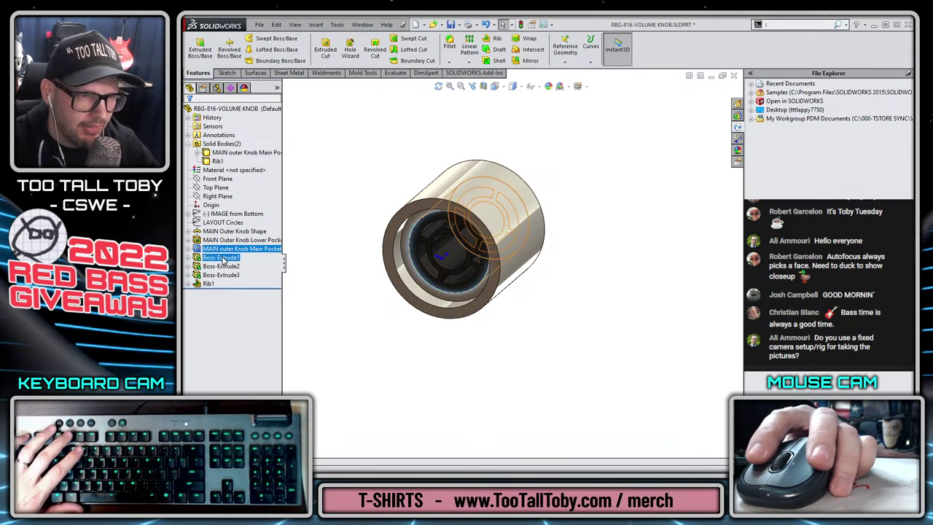
key("F2")
type("BLaC")
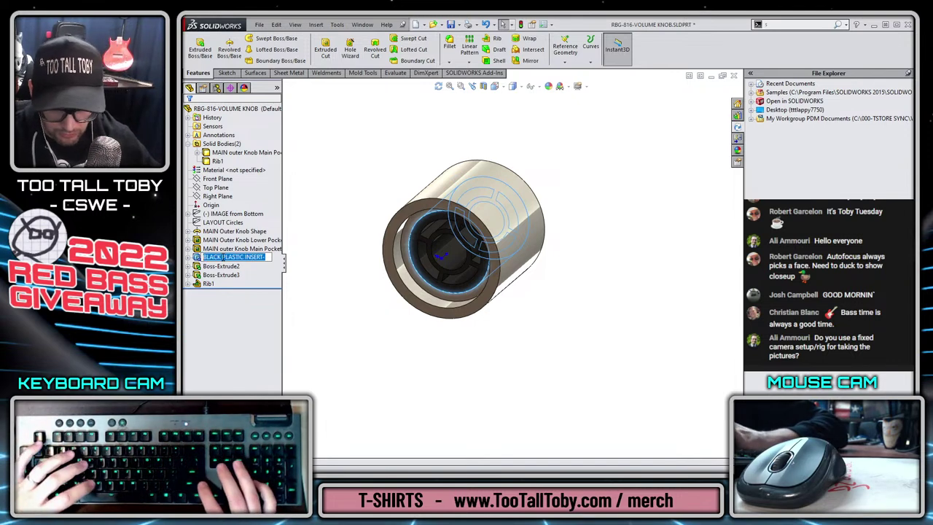
key("Right")
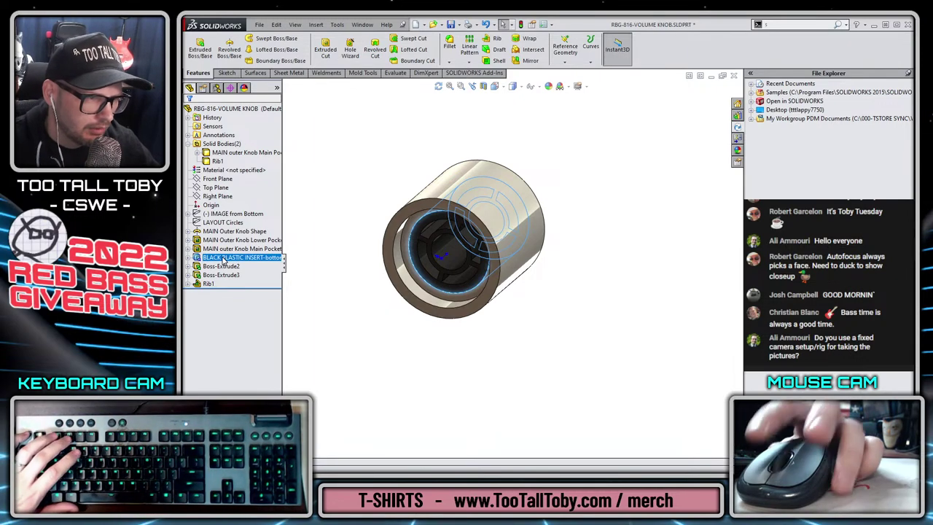
Rename the Boss-Extrude2 feature as BLACK PLASTIC INSERT-Outer Sleeve, reusing the copied prefix.
left_click(218, 267)
left_click(217, 267)
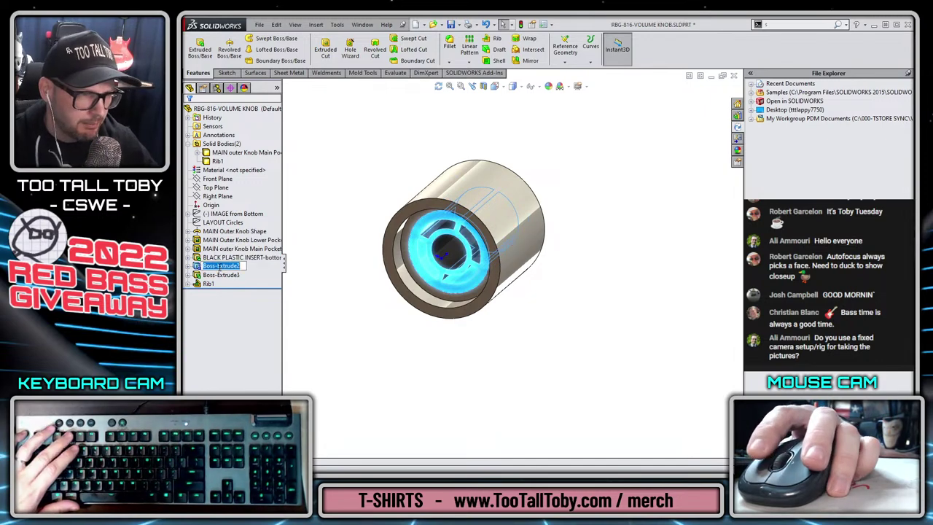
key("ctrl+v")
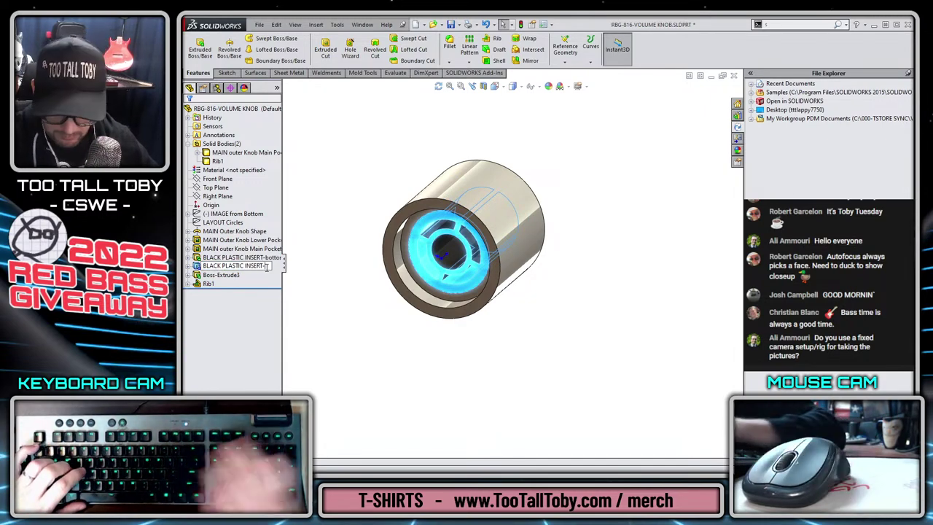
type("Outer Sleeve")
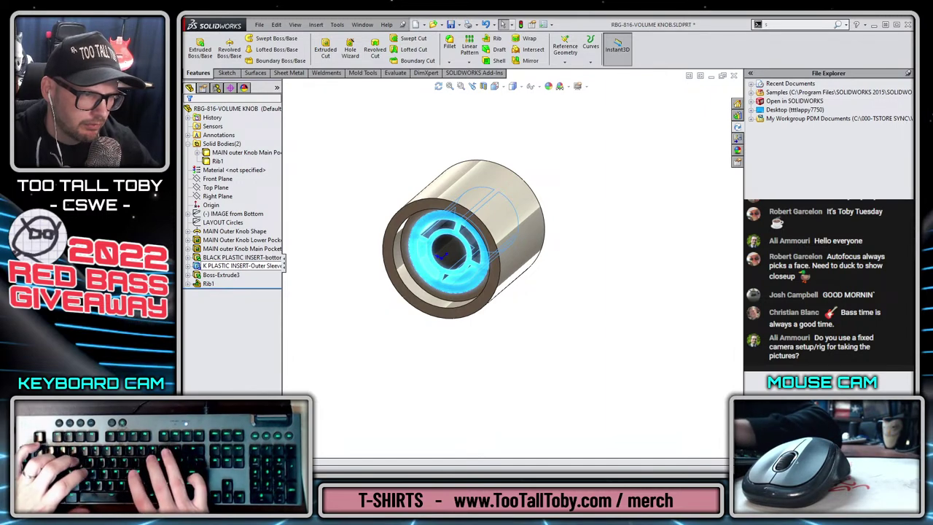
key("Return")
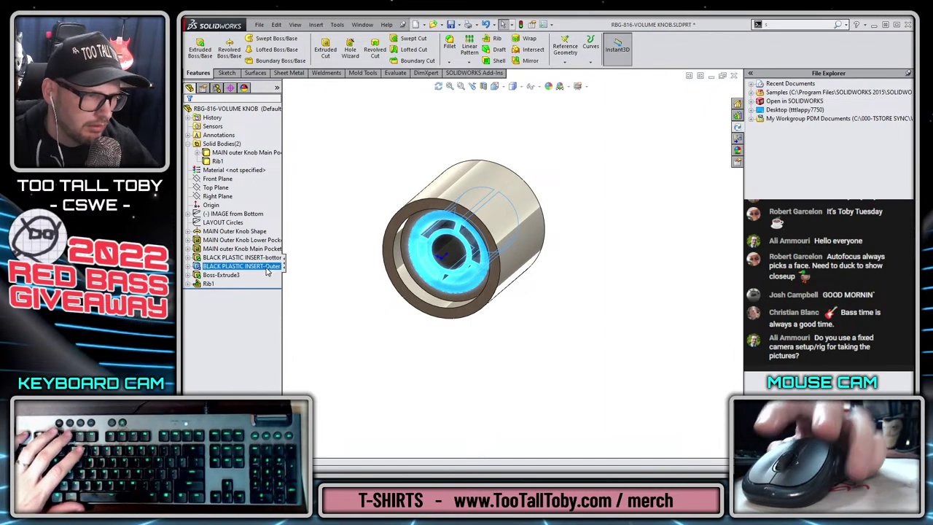
Rename the Boss-Extrude3 feature as BLACK PLASTIC INSERT-Inner Sleeve, reusing the copied prefix.
left_click(234, 277)
key("F2")
key("ctrl+v")
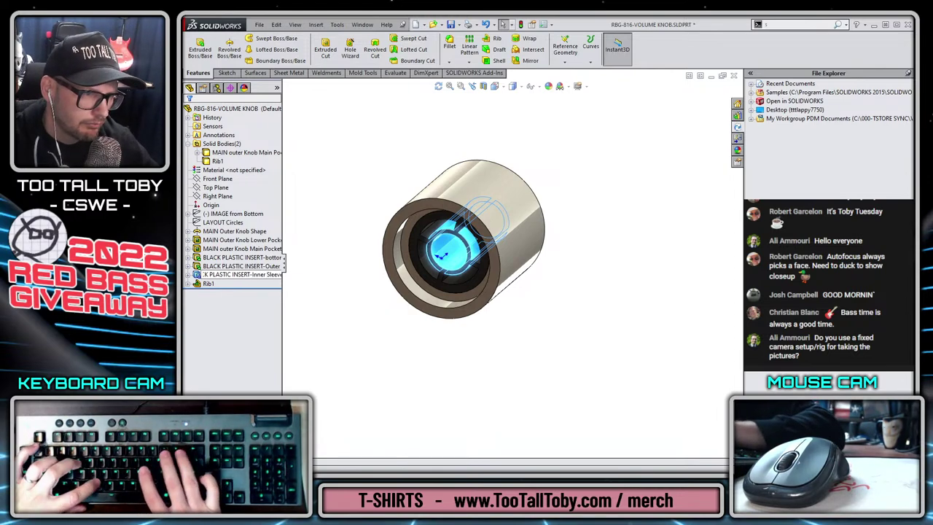
key("Return")
Rename the Rib1 feature as BLACK PLASTIC INSERT-4 RIBS, reusing the copied prefix.
left_click(209, 283)
key("F2")
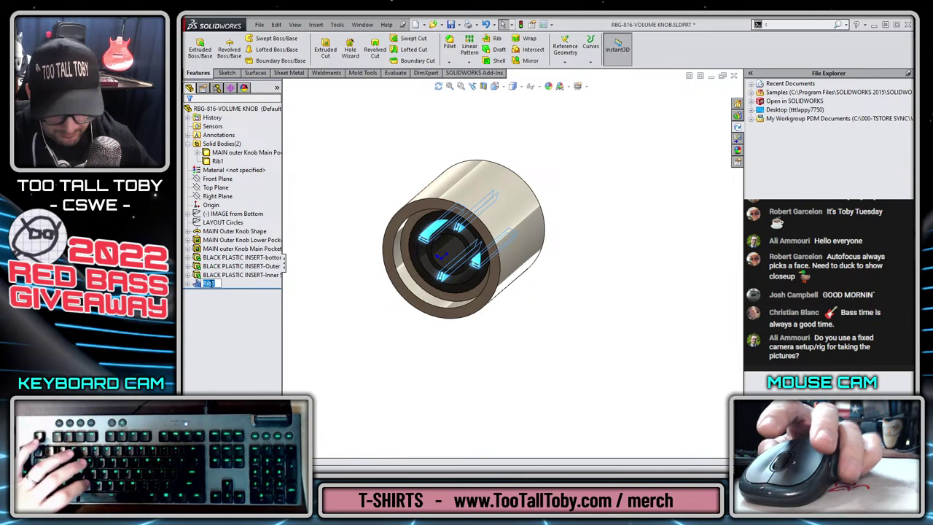
key("ctrl+v")
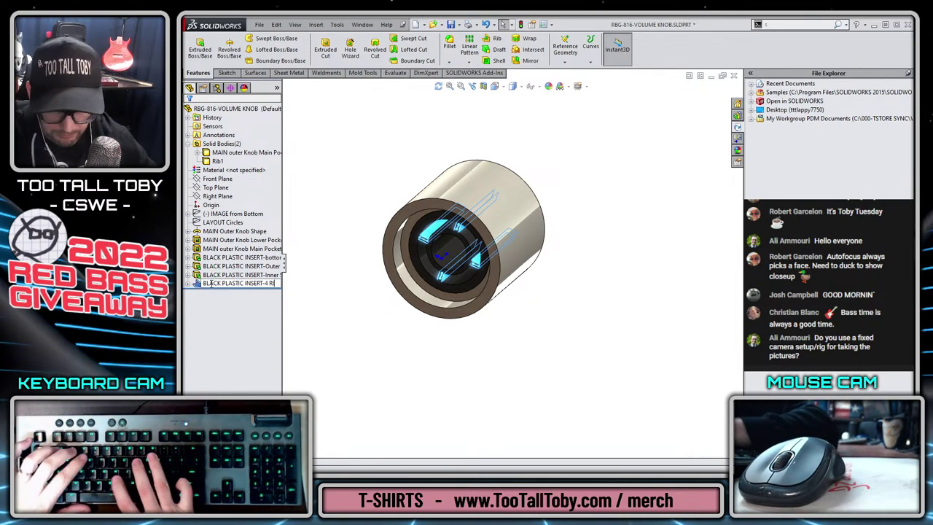
key("Return")
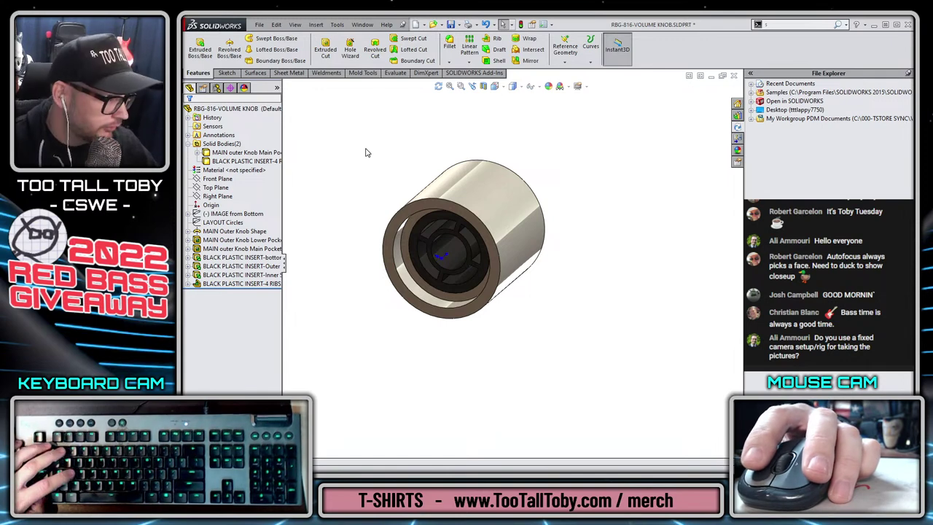
Save the part and check in RBG-816-VOLUME KNOB.SLDPRT while retaining ownership.
key("ctrl+s")
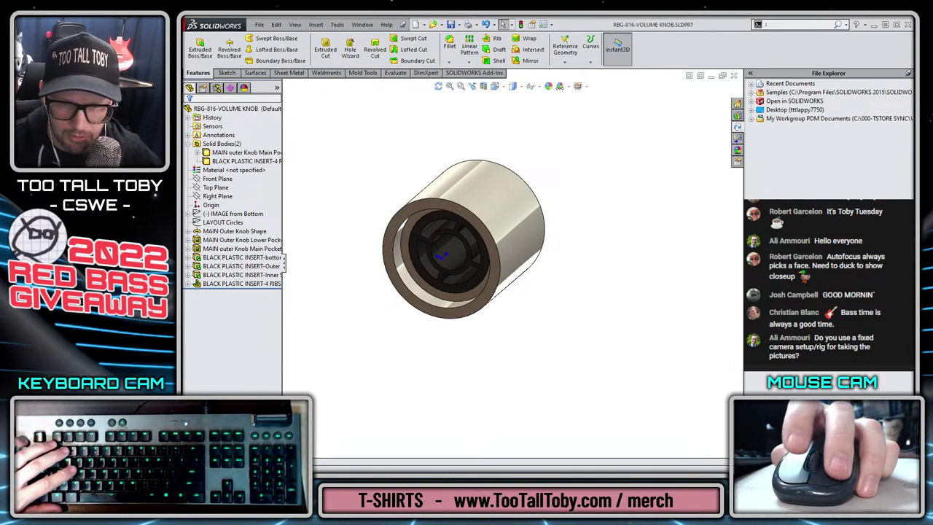
left_click(849, 206)
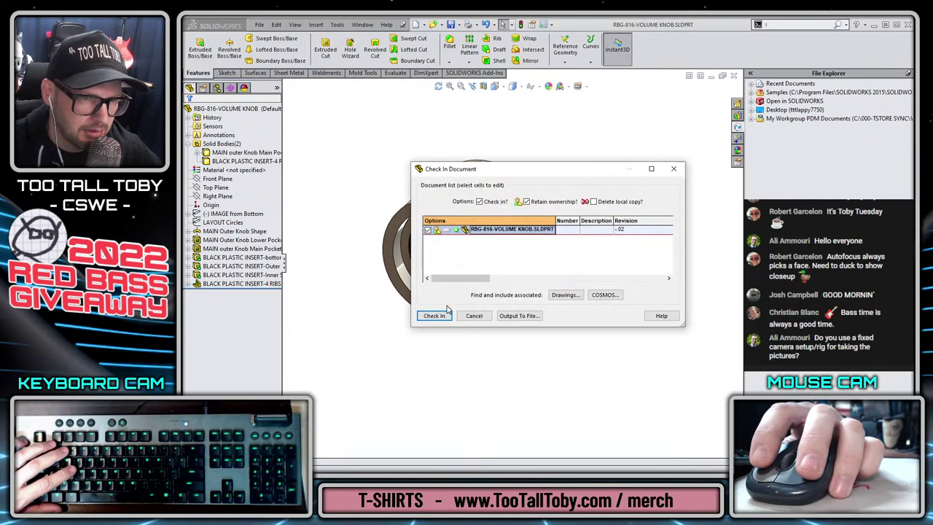
left_click(436, 315)
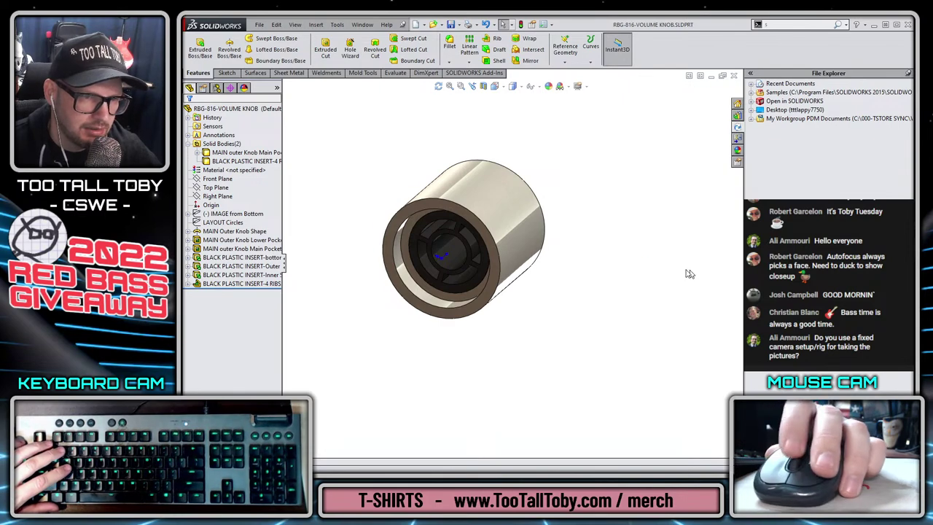
Roll the history back to just below the MAIN outer Knob Main Pocket feature and fillet the knob's top outer edge with a 0.05 in radius.
middle_click_drag(687, 270, 583, 315)
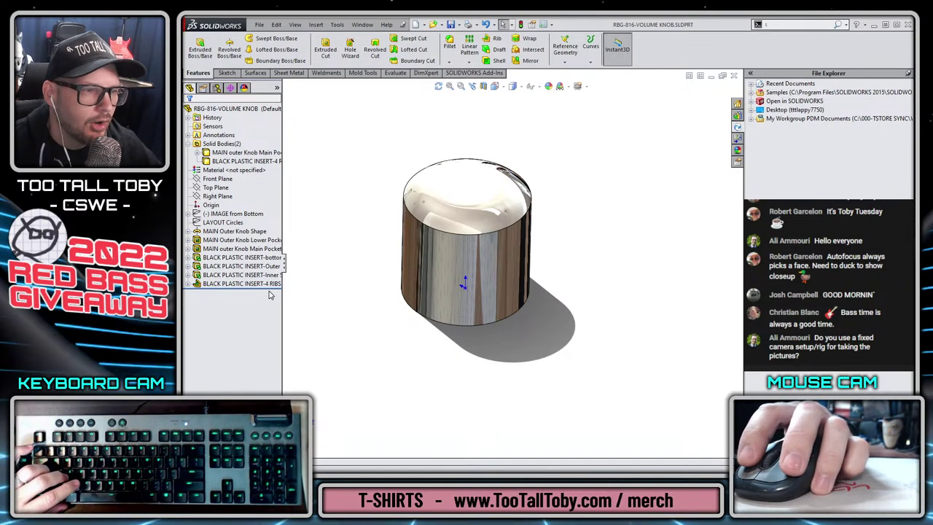
left_click_drag(270, 289, 241, 253)
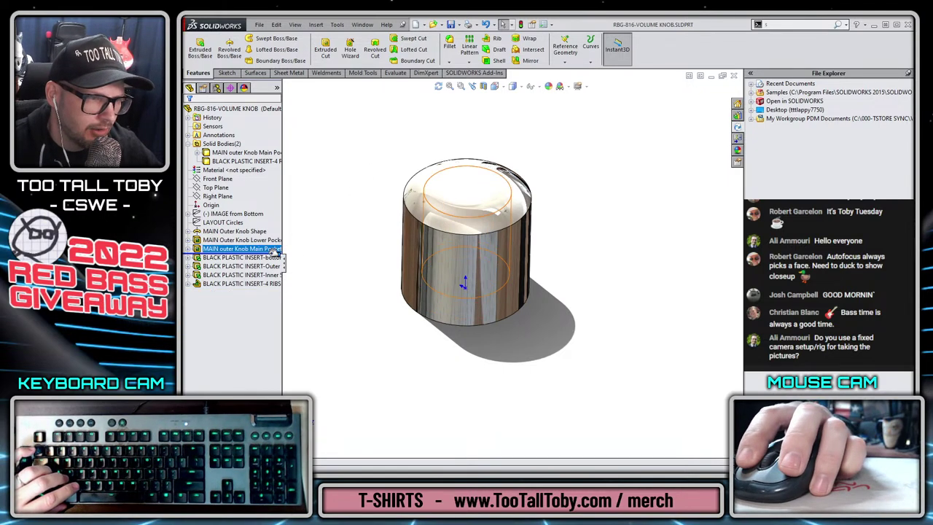
key("s")
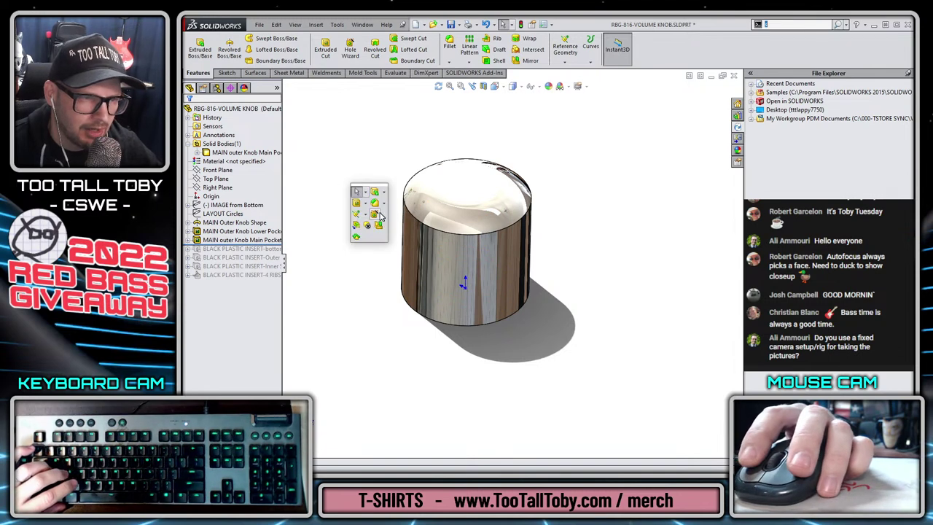
left_click(374, 202)
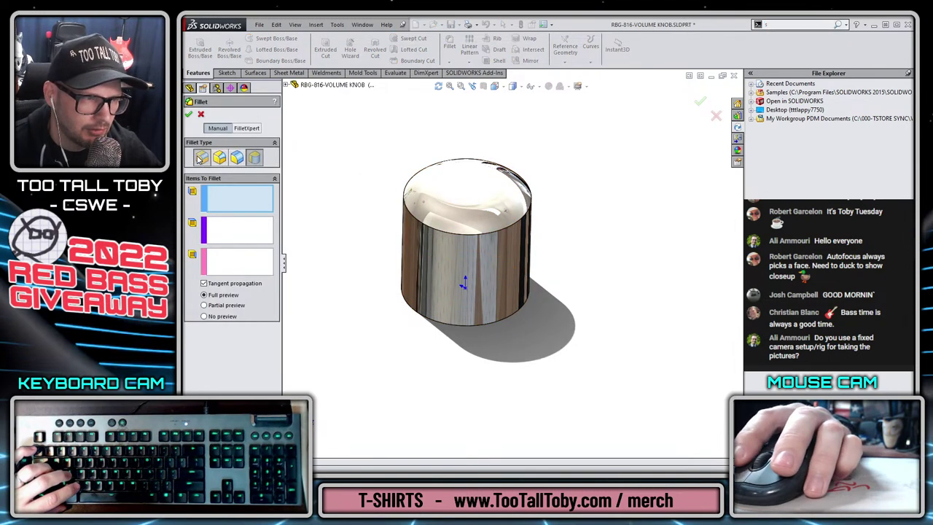
left_click(412, 219)
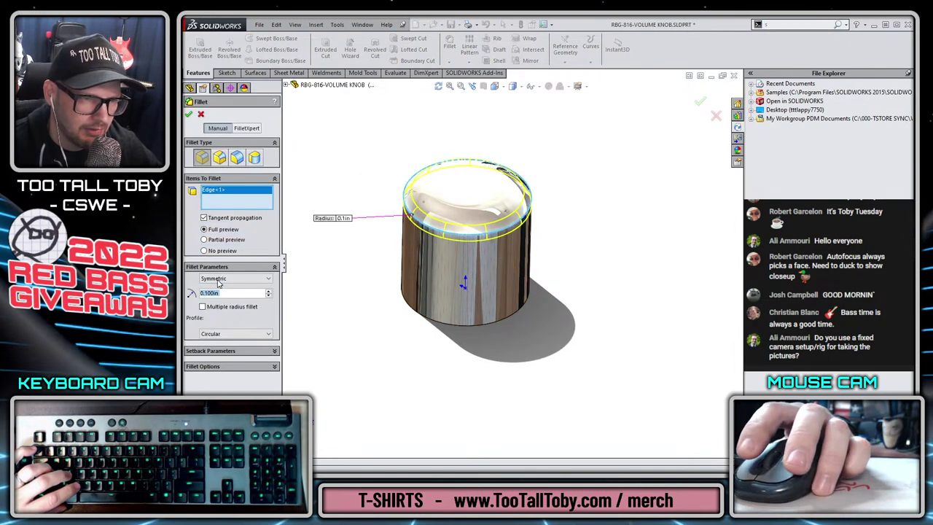
double_click(211, 294)
type(".05")
key("Return")
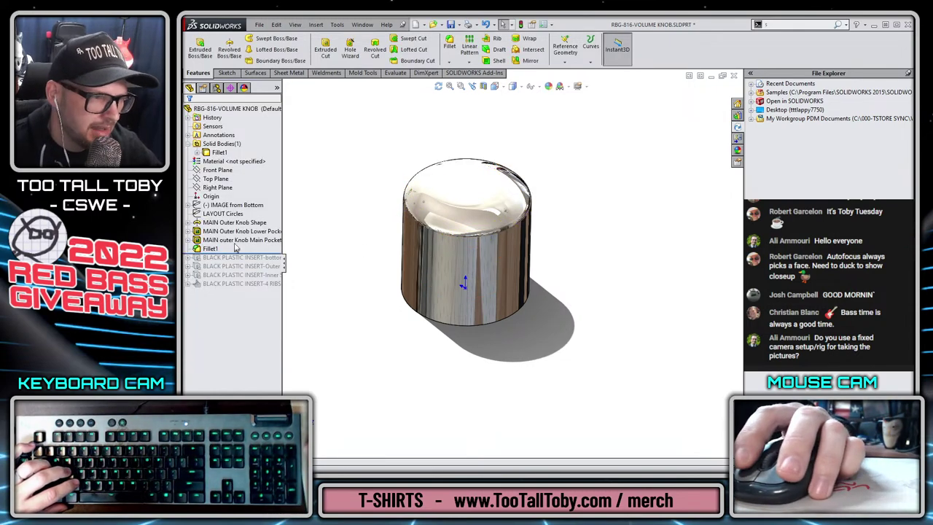
Rename the new fillet feature as MAIN Outer Knob-Corner Fillet.
left_click(210, 250)
left_click(210, 249)
type("MAIN Outer Knob")
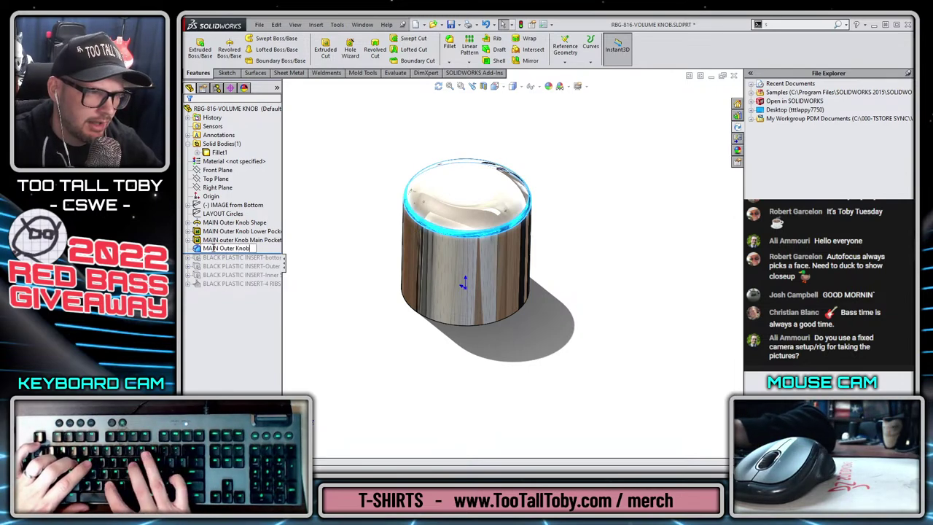
type("-Corner Fillet")
key("Return")
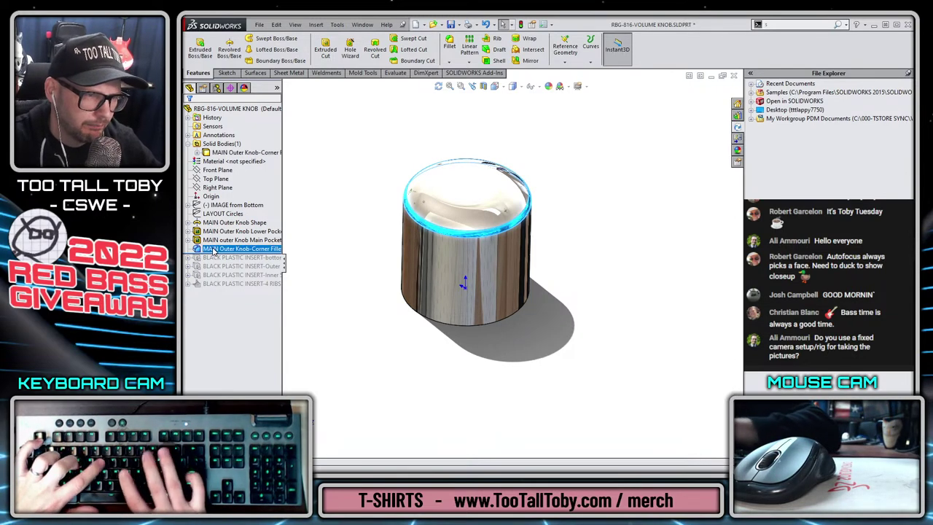
Roll the feature history forward to the end, then save the volume knob part and check it in again with ownership retained.
right_click(271, 257)
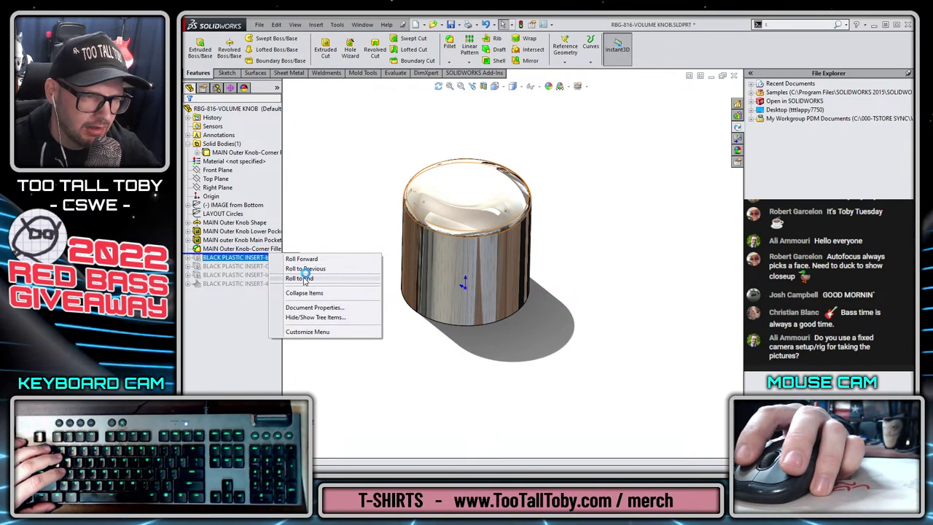
left_click(300, 279)
key("ctrl+s")
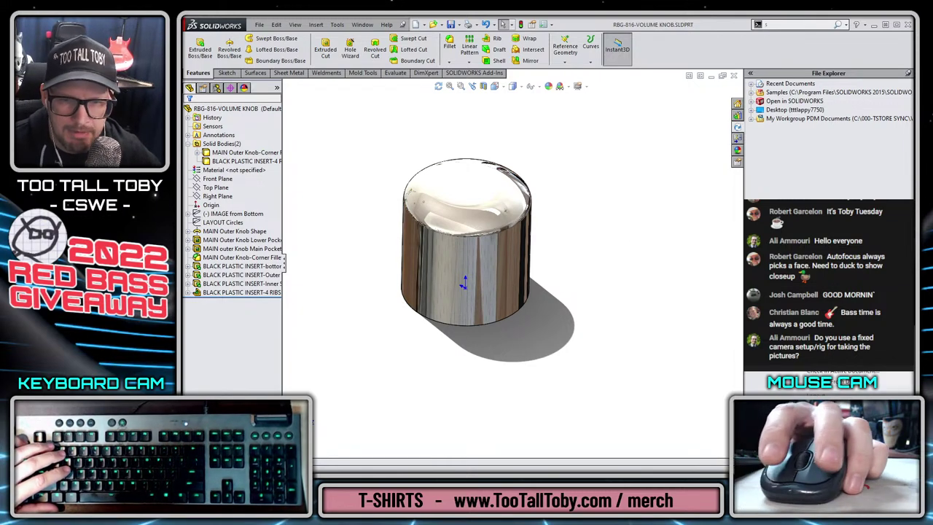
left_click(869, 373)
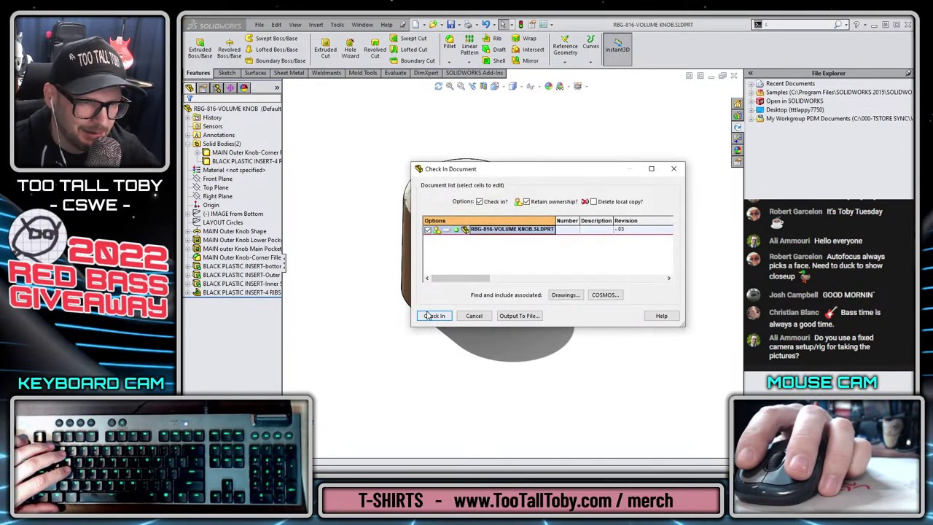
left_click(434, 316)
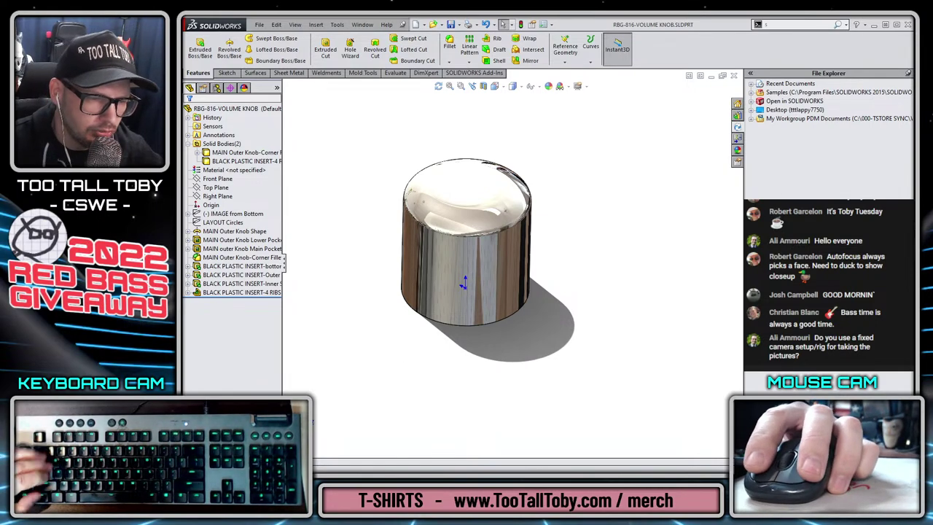
Switch to Paint.NET, open the knob's side photo, and draw two horizontal guide lines and one vertical guide line on a new layer.
key("alt+Tab")
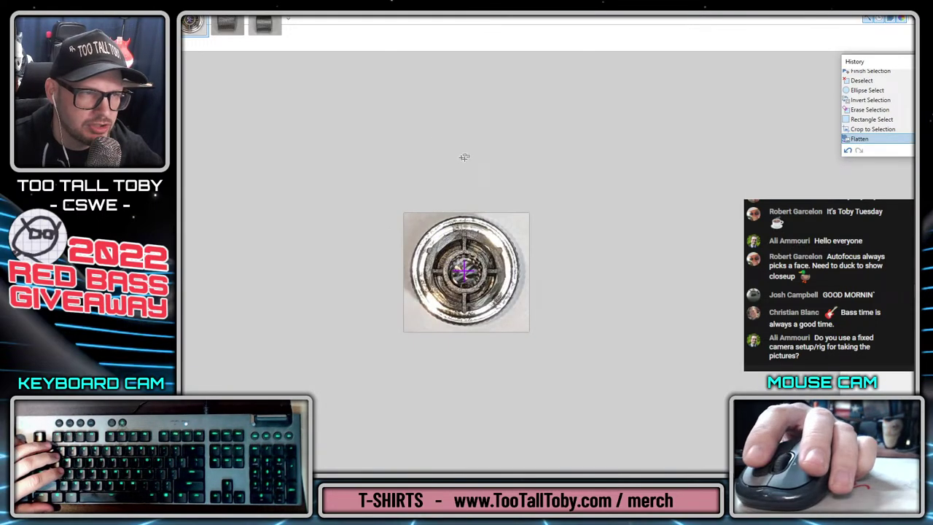
left_click(227, 30)
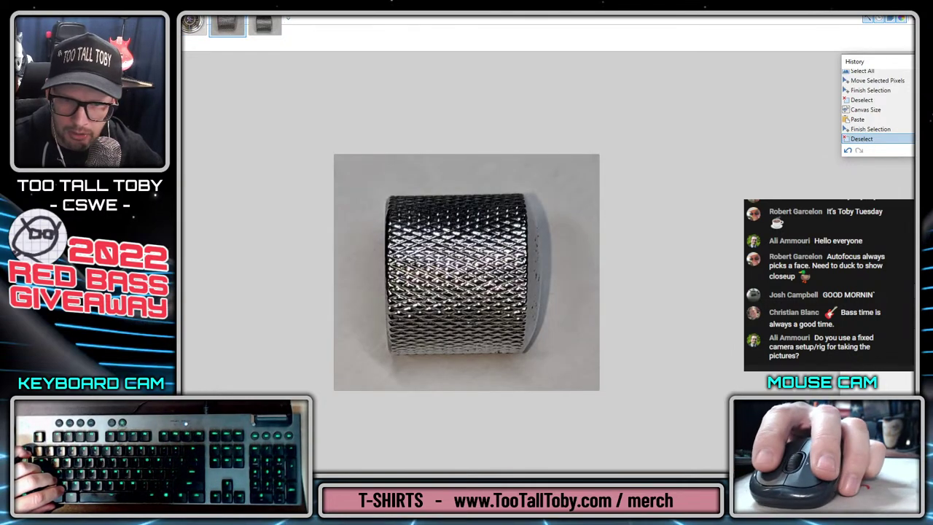
key("ctrl+shift+n")
key("o")
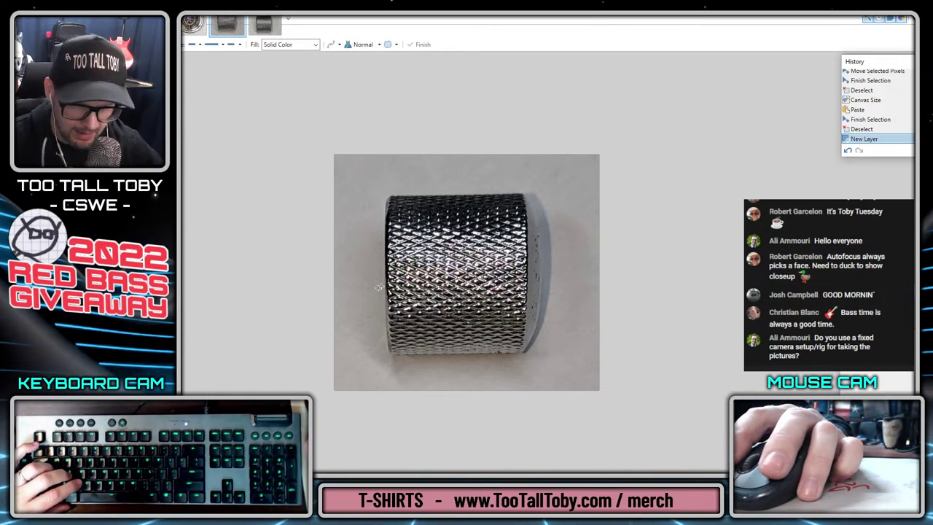
mouse_move(361, 322)
left_mouse_down("shift")
mouse_move(564, 322)
mouse_move(572, 337)
left_mouse_up("shift")
left_click_drag(366, 196, 570, 217, "shift")
left_click_drag(377, 184, 374, 363, "shift")
key("Return")
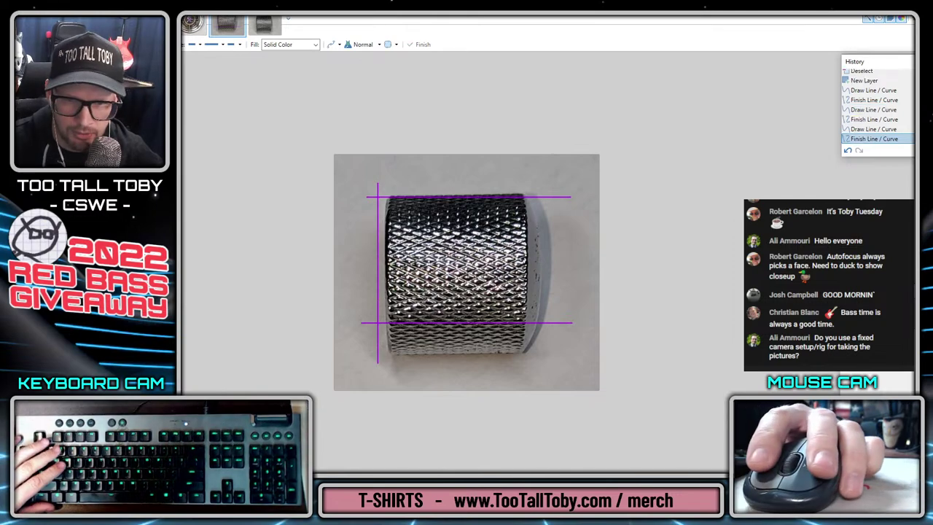
Rotate the knob photo about 90° counterclockwise so the cap faces up, and align its edges with the guide lines.
key("ctrl+a")
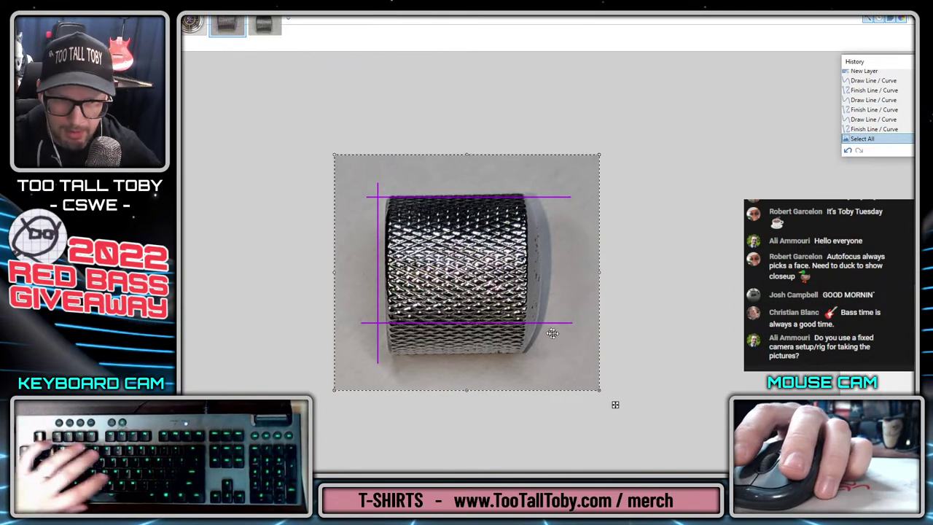
left_click_drag(499, 403, 617, 267)
left_click_drag(507, 272, 497, 258)
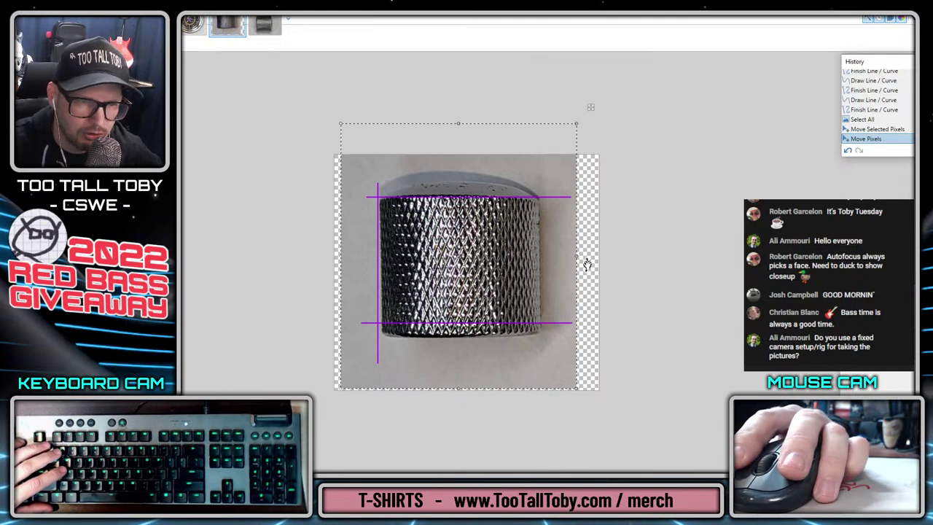
left_click_drag(588, 266, 586, 262)
left_click_drag(527, 252, 523, 250)
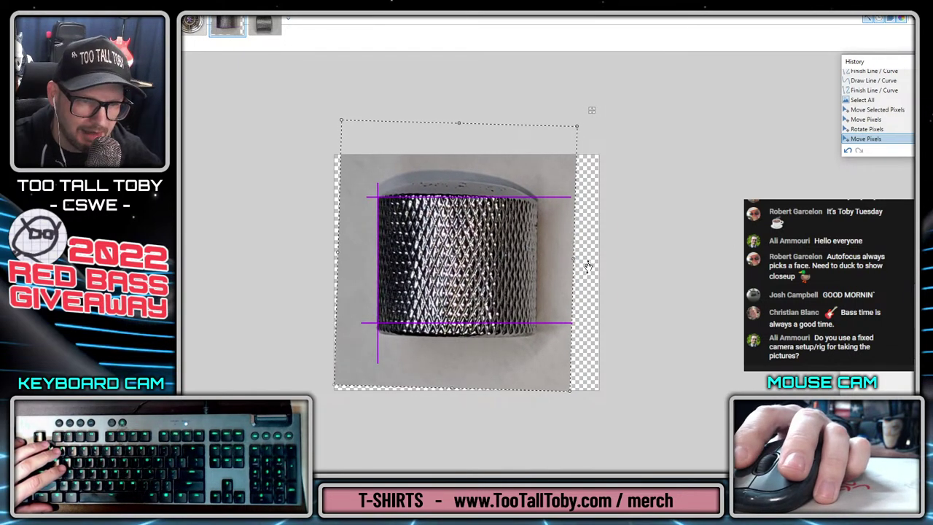
left_click_drag(589, 264, 587, 265)
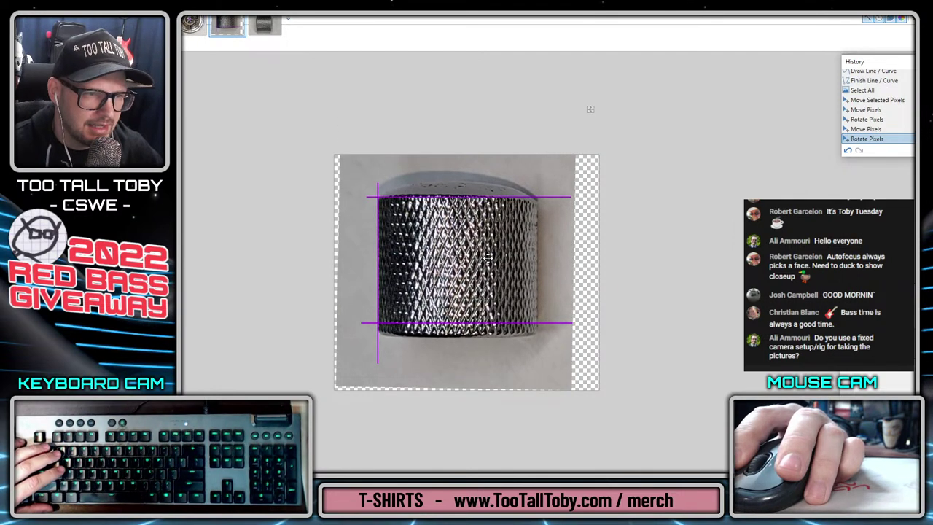
left_click_drag(488, 259, 489, 258)
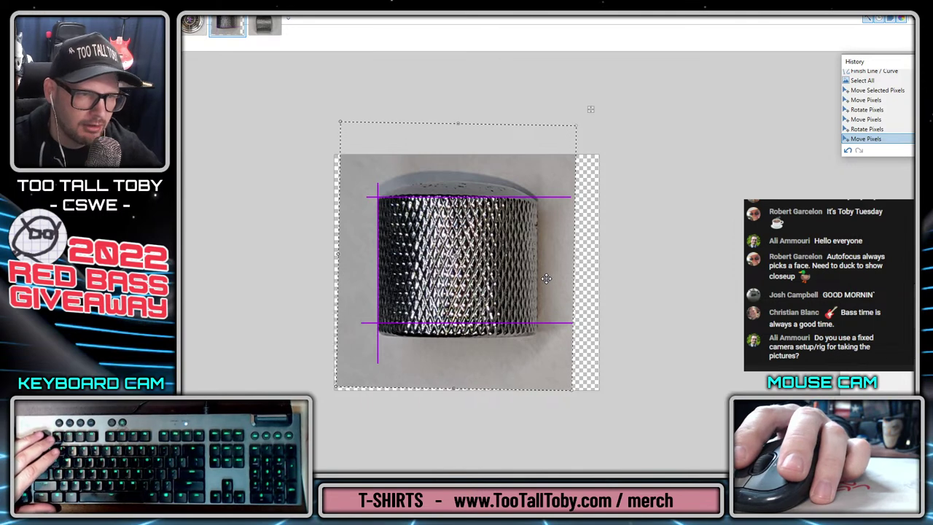
key("ctrl+d")
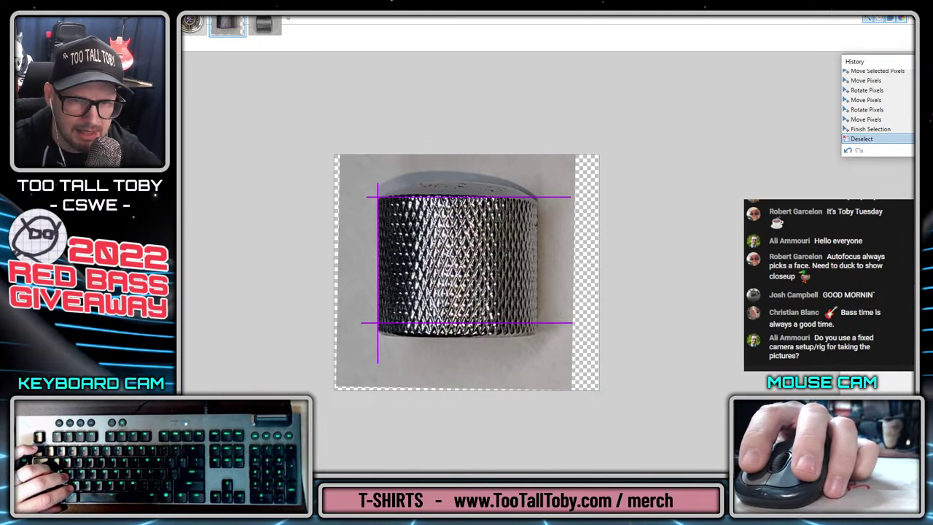
Delete the guide line layer and crop the photo to a rectangle closely around the knob.
key("ctrl+shift+Delete")
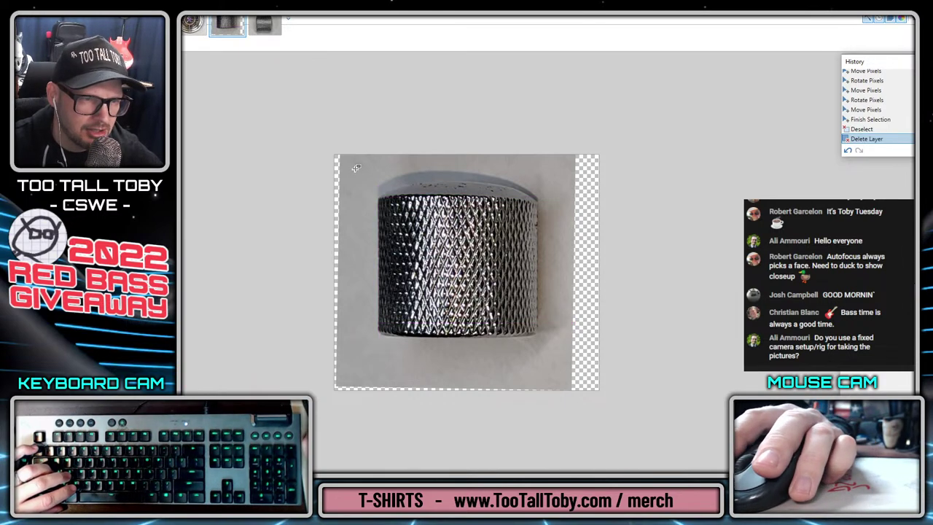
left_click_drag(360, 166, 556, 359)
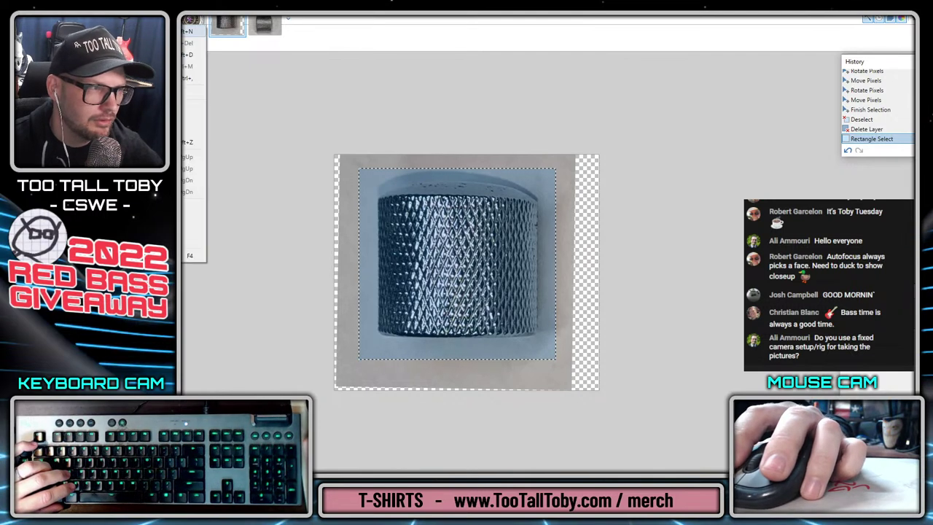
key("ctrl+shift+x")
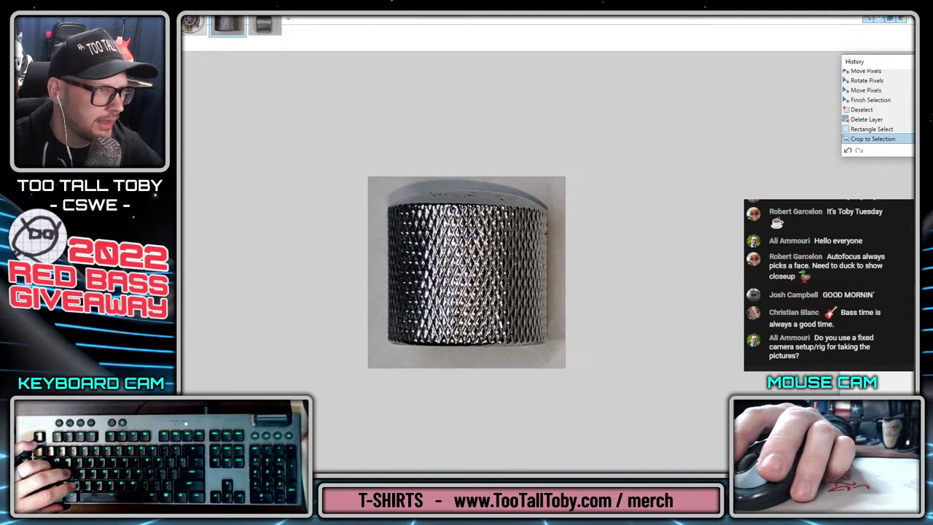
Save the cropped knob side photo under a new name in the 01 PHOTOS of BASS folder with quality 95.
key("ctrl+shift+s")
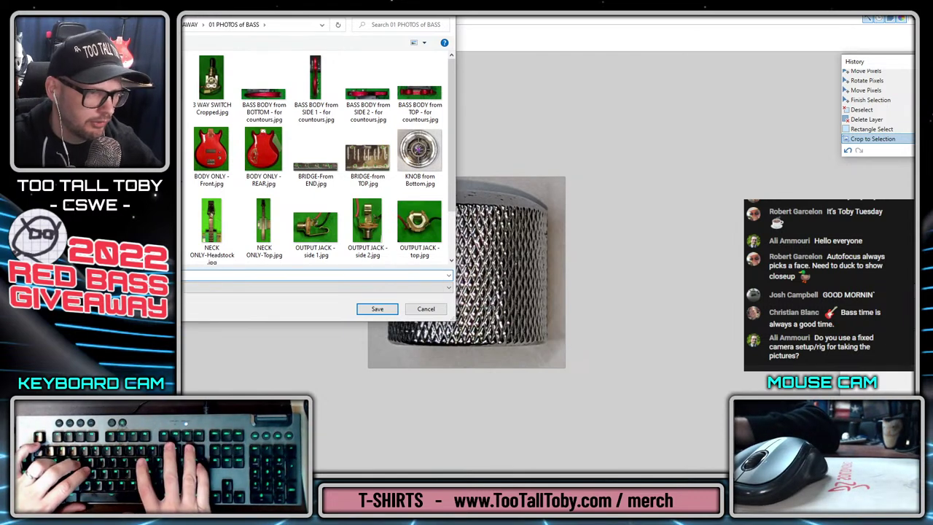
type("K")
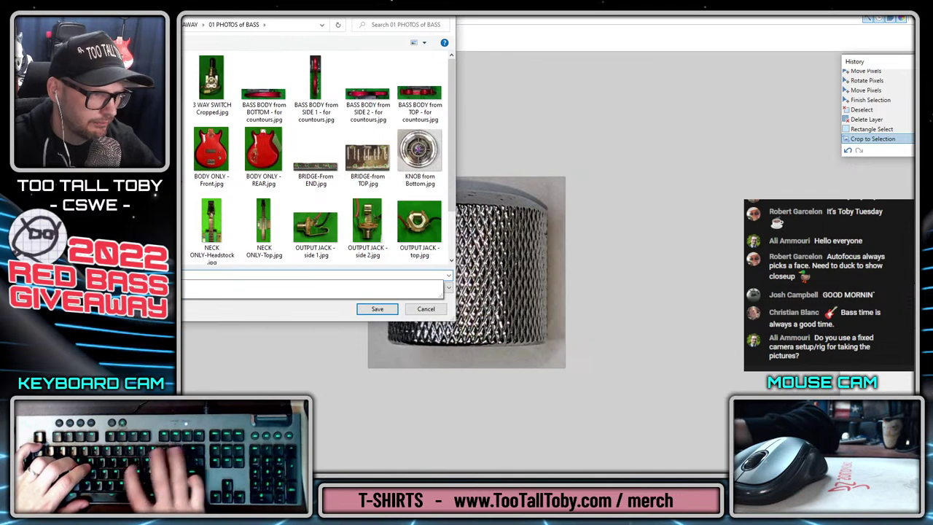
type("S")
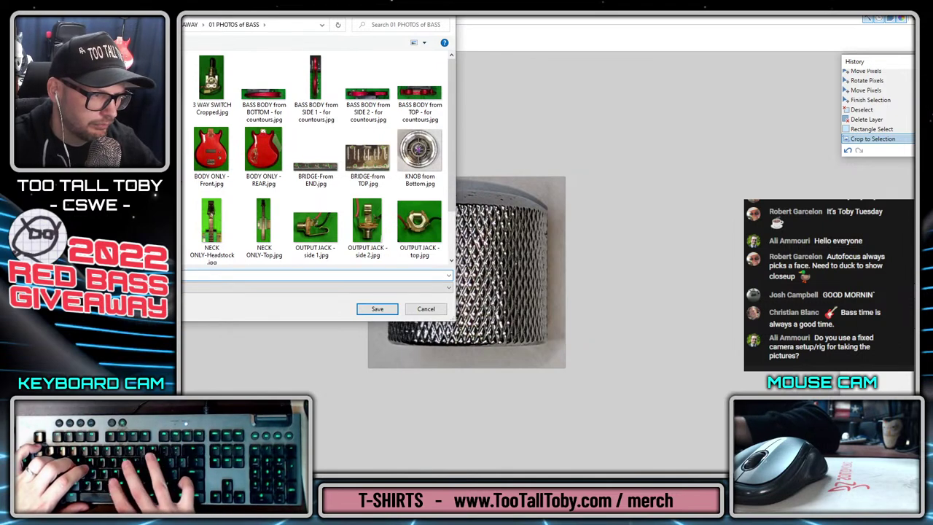
key("Return")
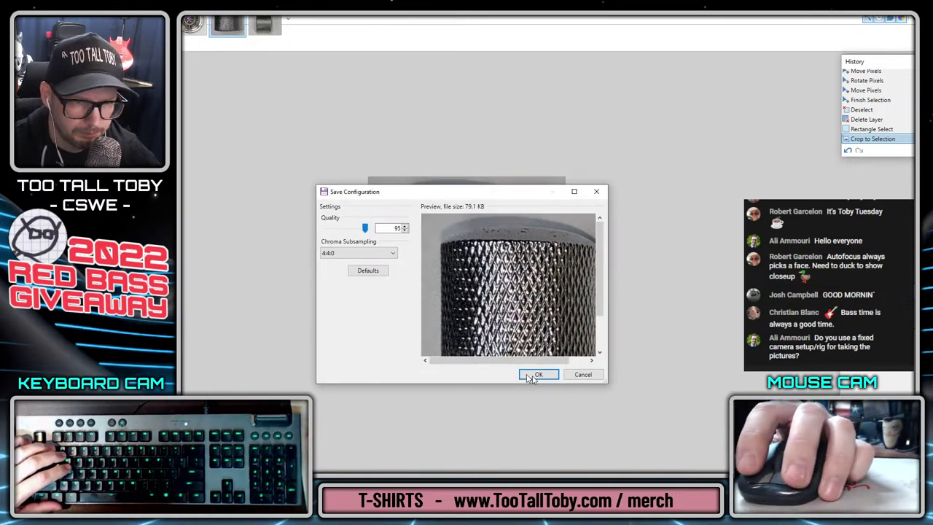
left_click(539, 375)
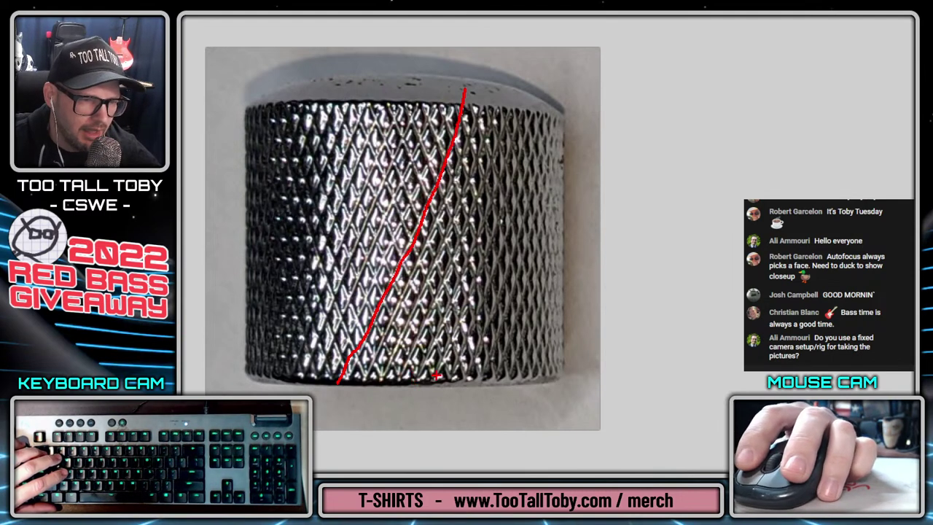
Mark the crossing knurl lines on the knob photo with freehand arrows pointing outward to each side, and clear the markup.
mouse_move(426, 257)
left_mouse_down()
mouse_move(627, 232)
mouse_move(596, 292)
left_mouse_up()
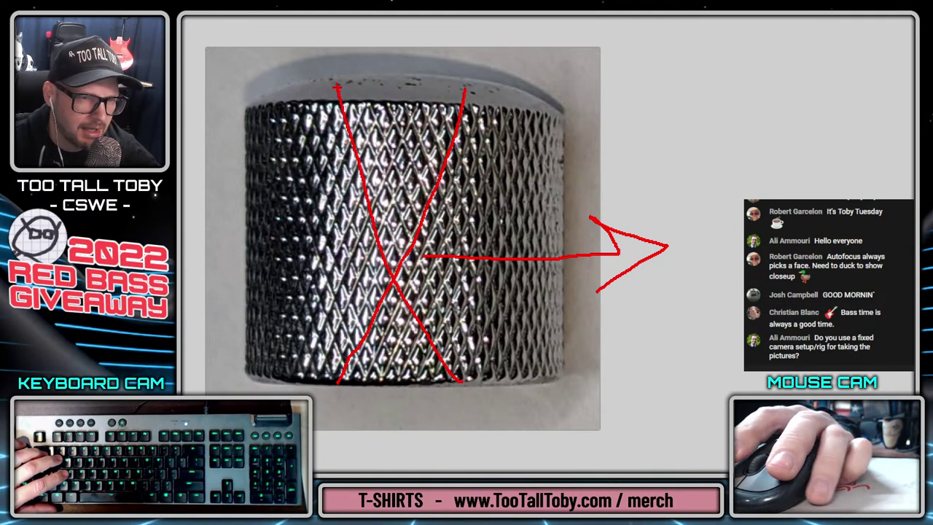
left_click_drag(357, 234, 283, 224)
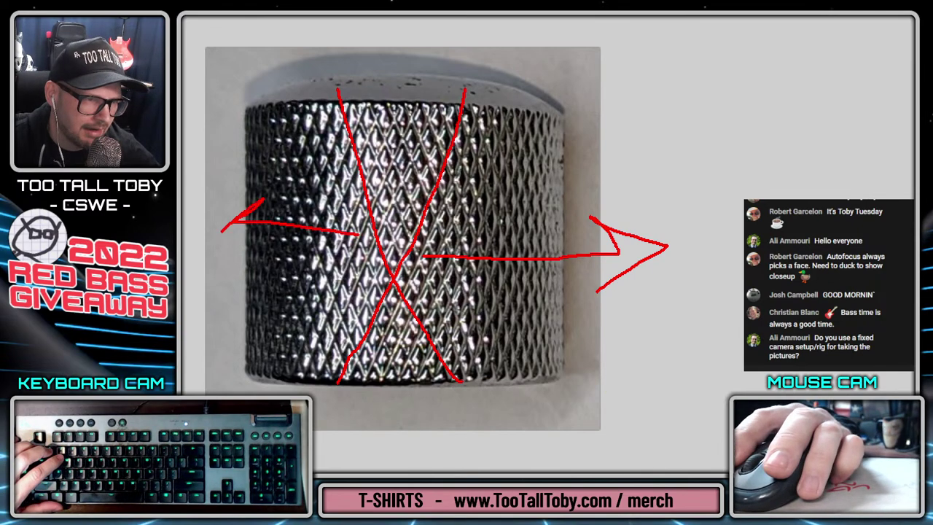
left_click_drag(221, 233, 300, 275)
key("Escape")
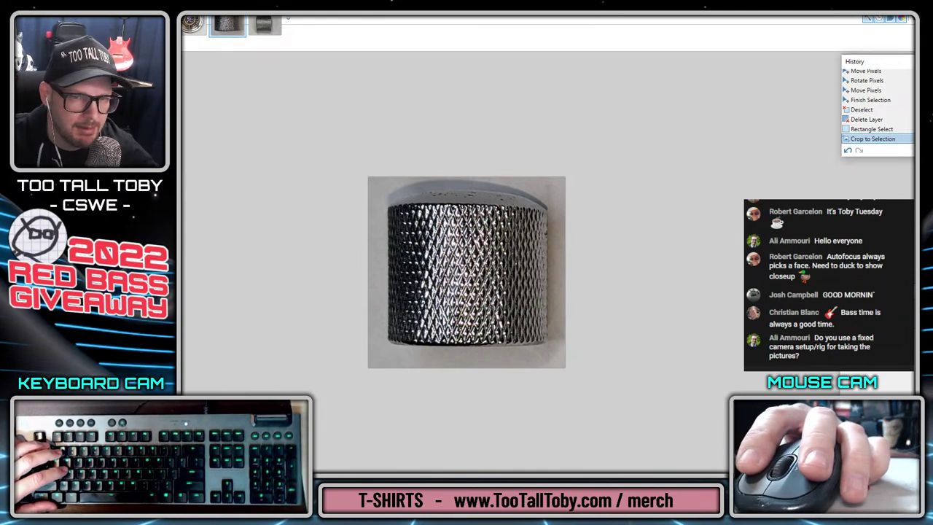
Switch to SOLIDWORKS with the volume knob part open.
key("alt+Tab")
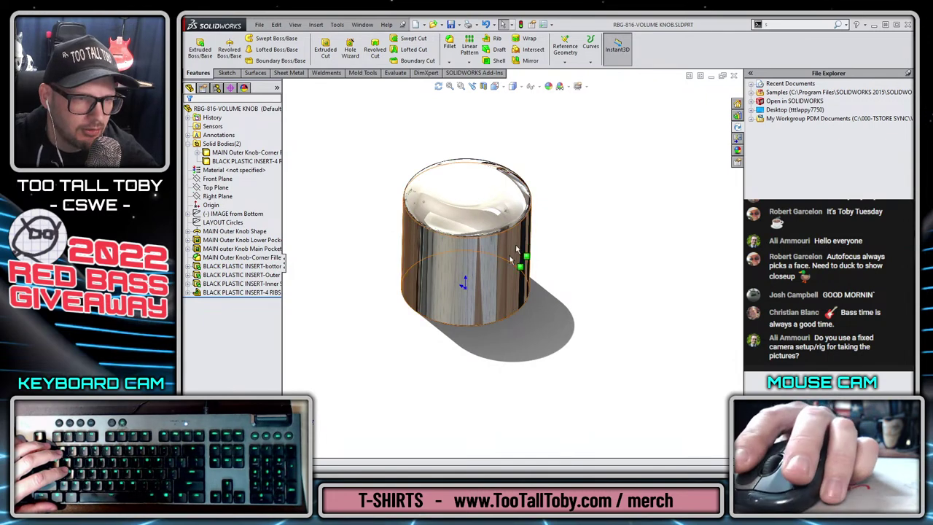
left_click(217, 179)
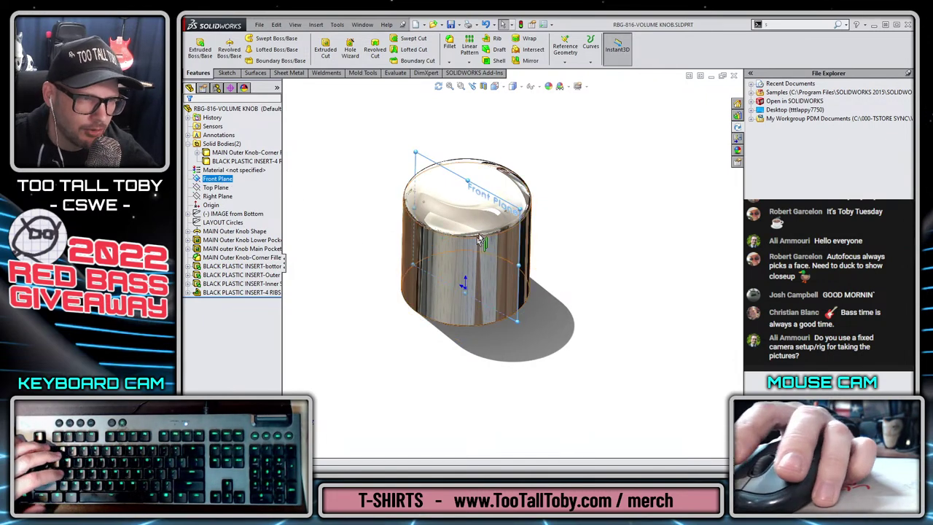
left_click_drag(440, 168, 376, 220, "ctrl")
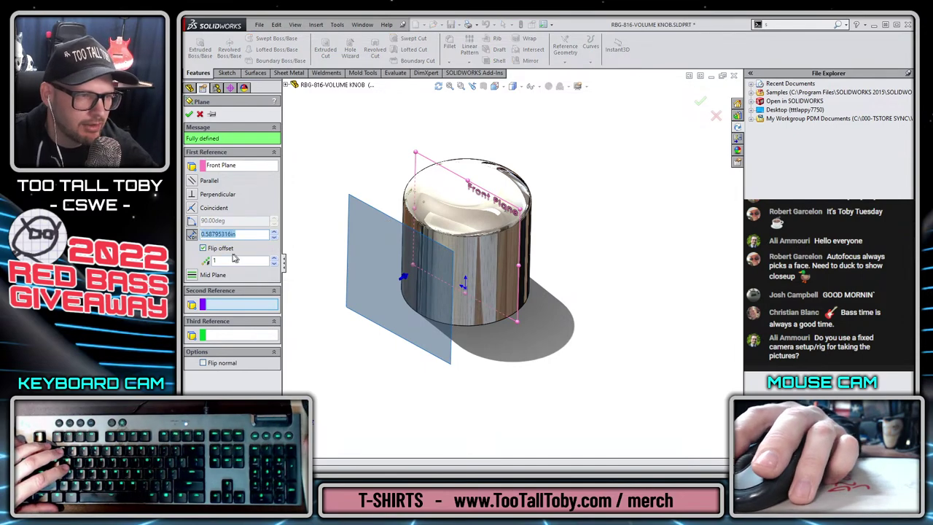
key("Escape")
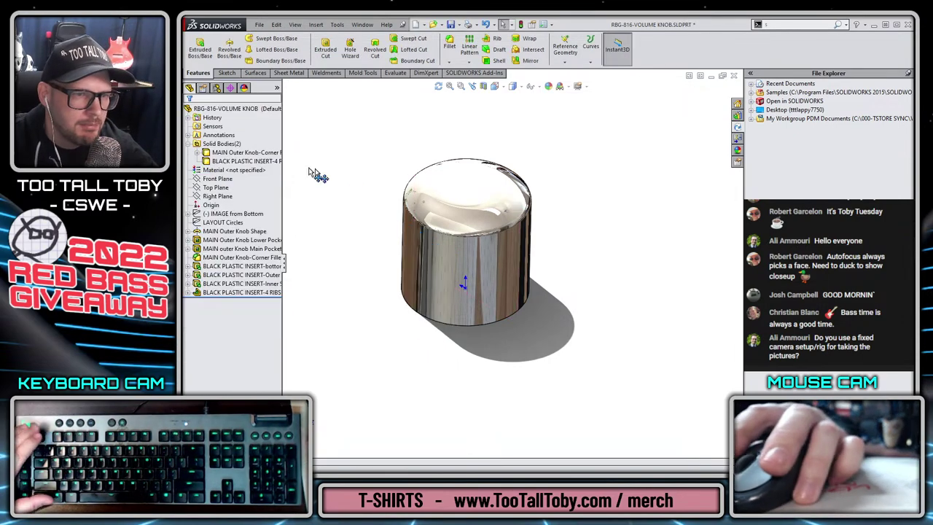
Create a reference plane offset 0.625 in from the Front Plane, in front of the knob.
left_click(219, 182)
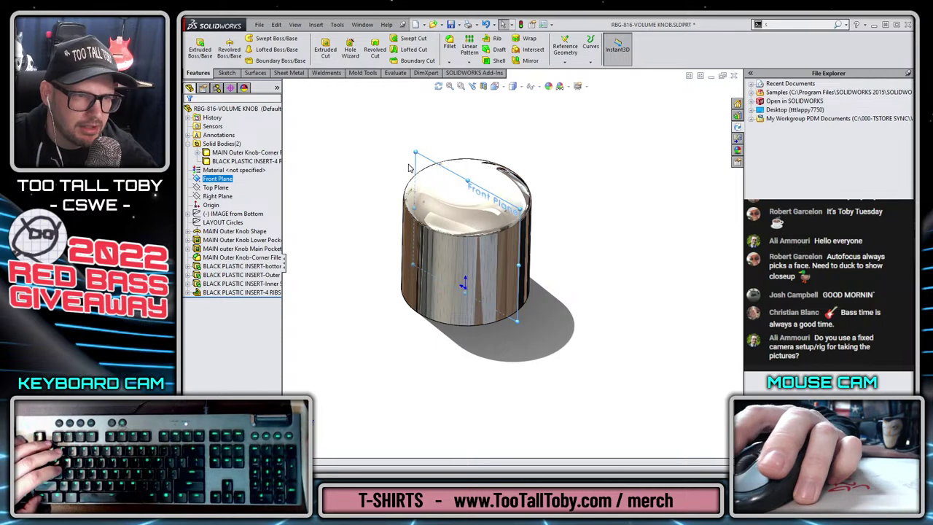
left_click_drag(429, 162, 363, 211, "ctrl")
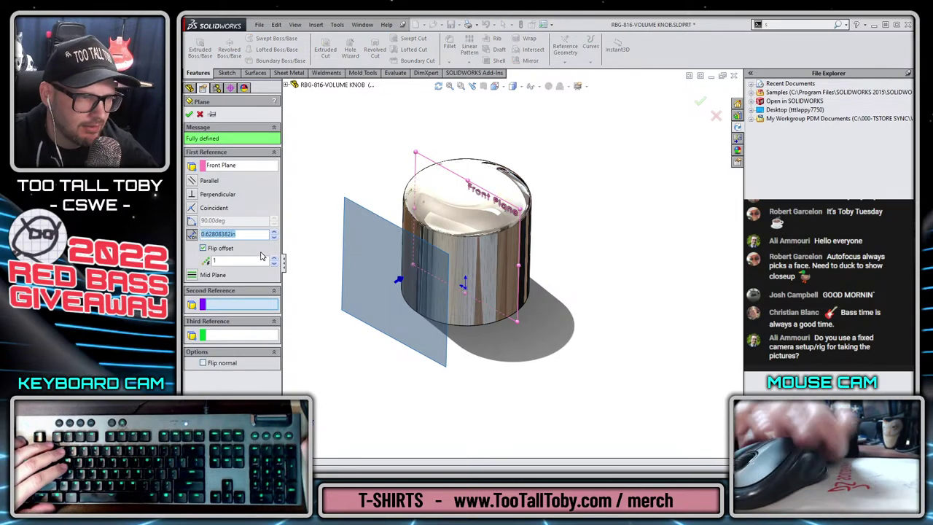
type(".625")
key("Return")
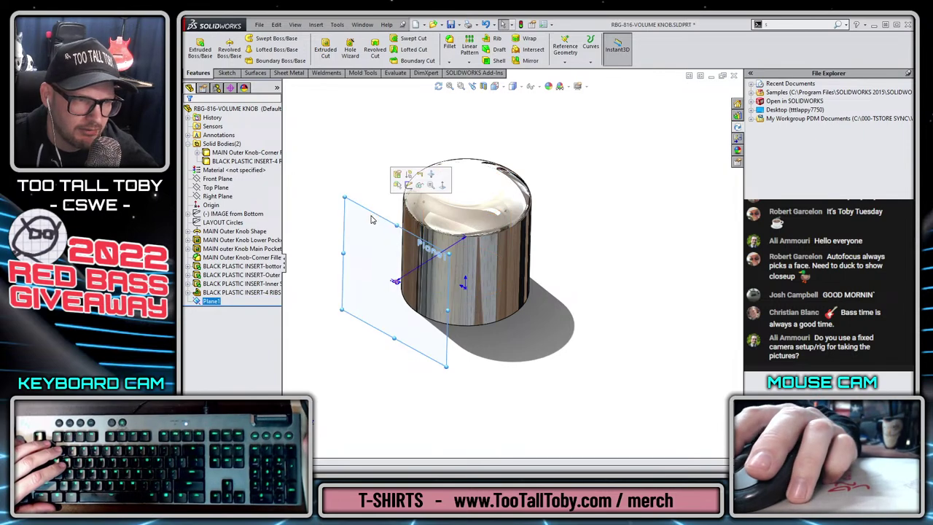
Start a sketch on the new offset plane and insert the cropped knob side photo as a sketch picture.
left_click(408, 184)
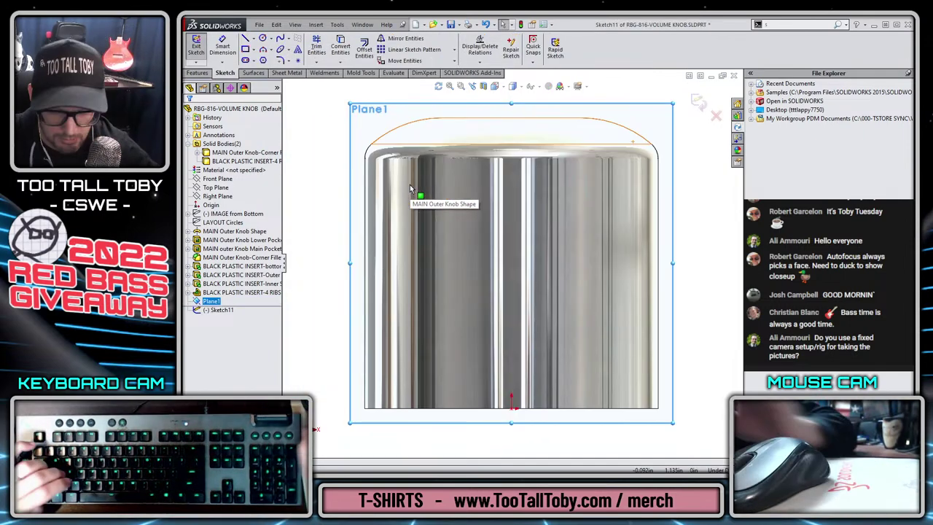
left_click(337, 24)
mouse_move(360, 222)
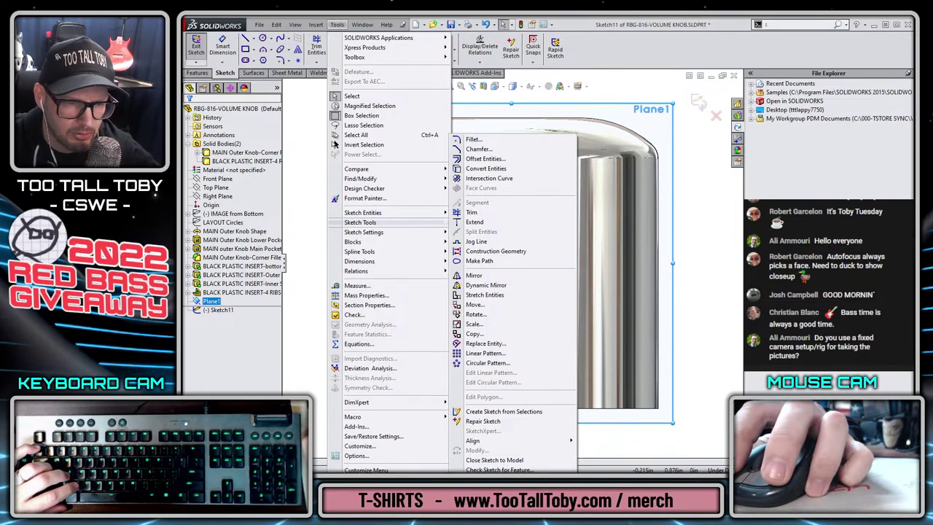
left_click(474, 460)
double_click(516, 174)
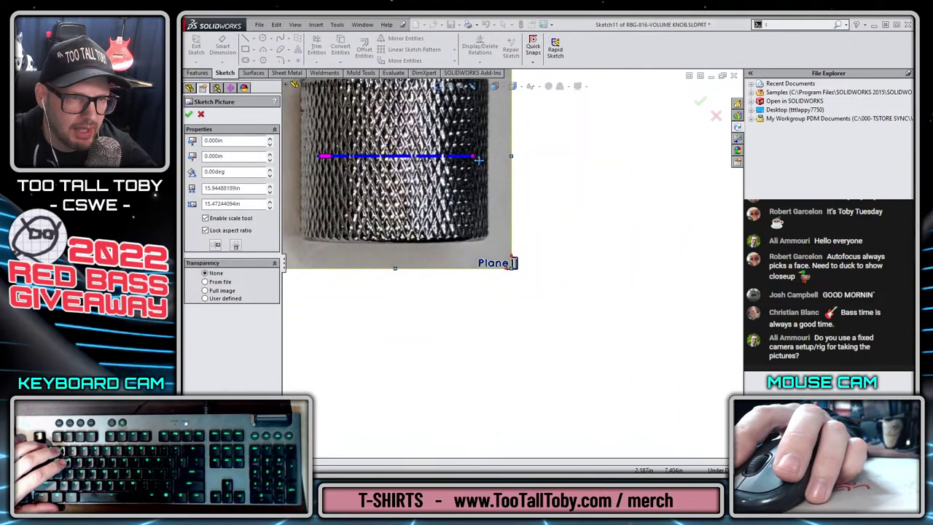
Scale the sketch picture by placing its scale line vertically from the knob's bottom edge to its top and setting it to 0.75 in.
key("z")
key("z")
mouse_move(486, 191)
left_mouse_down()
mouse_move(476, 205)
mouse_move(522, 216)
mouse_move(466, 271)
left_mouse_up()
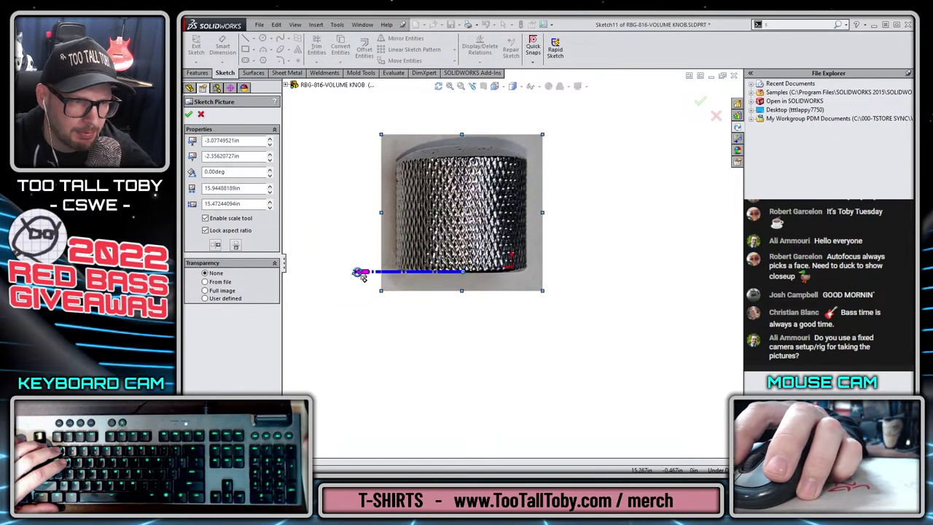
left_click_drag(360, 275, 462, 150)
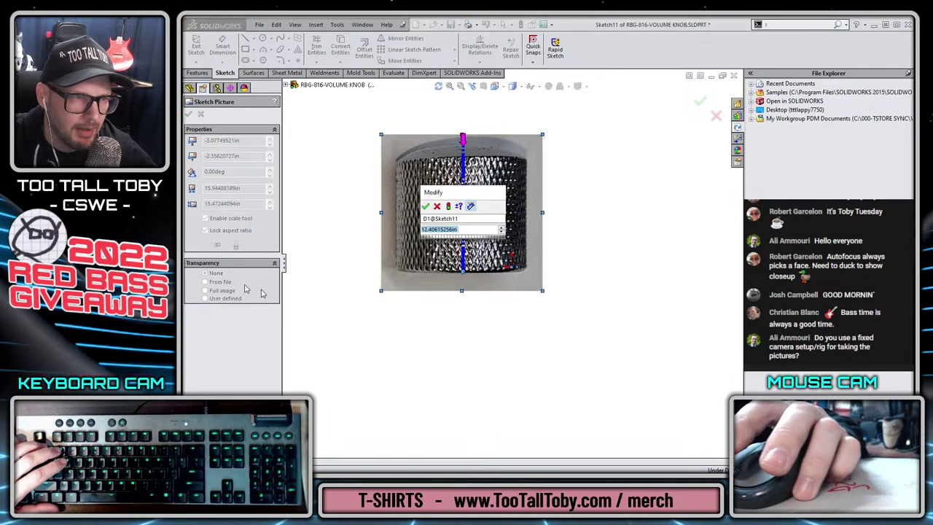
type("00.75")
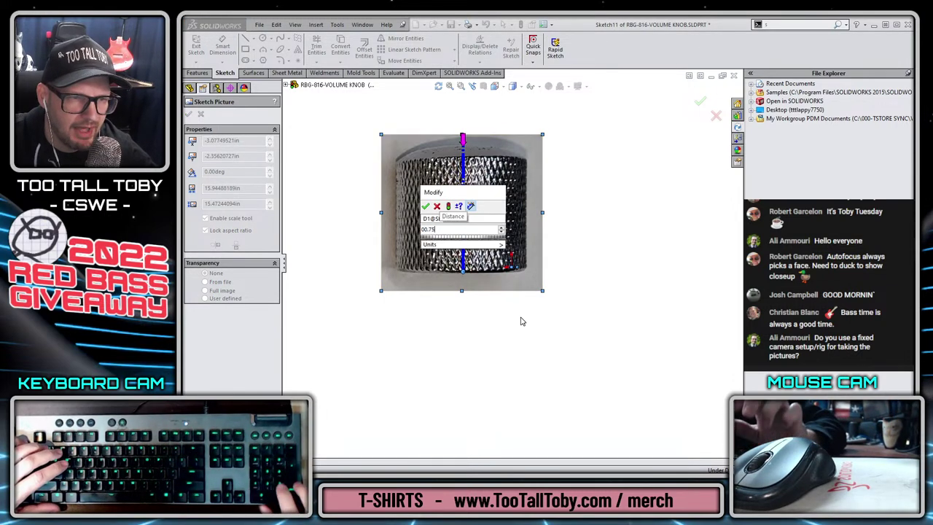
key("Return")
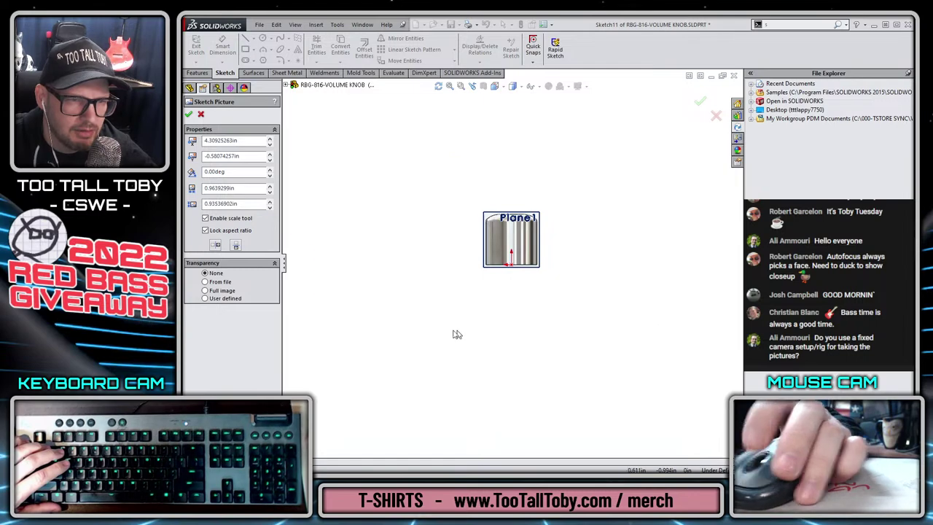
Move the scaled sketch picture over the knob model so its bottom edge sits near the origin.
scroll(420, 306, "down", 2)
mouse_move(408, 242)
left_mouse_down()
mouse_move(572, 223)
mouse_move(495, 272)
left_mouse_up()
scroll(583, 219, "down", 5)
scroll(544, 246, "down", 6)
scroll(501, 268, "up", 4)
scroll(473, 271, "down", 2)
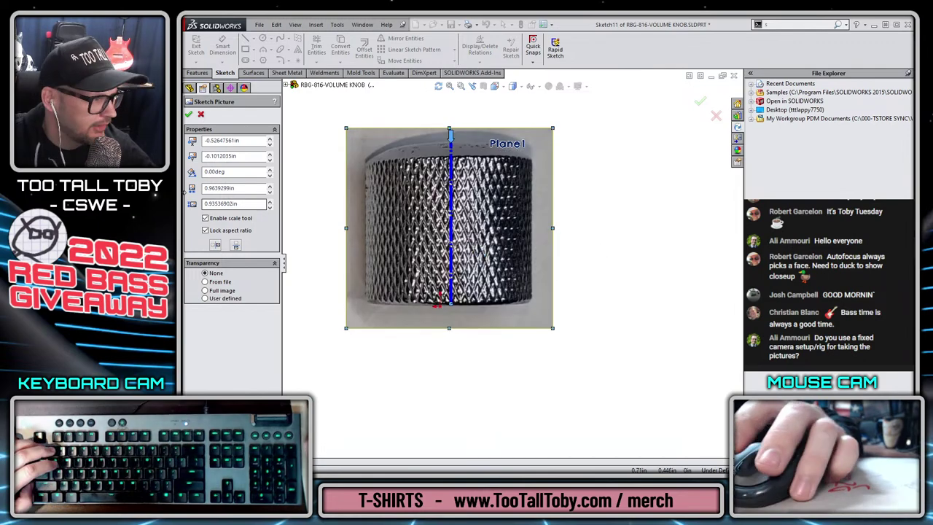
mouse_move(370, 223)
middle_mouse_down("ctrl")
mouse_move(511, 233)
mouse_move(399, 254)
mouse_move(416, 270)
mouse_move(409, 279)
mouse_move(403, 275)
mouse_move(456, 270)
mouse_move(379, 248)
middle_mouse_up("ctrl")
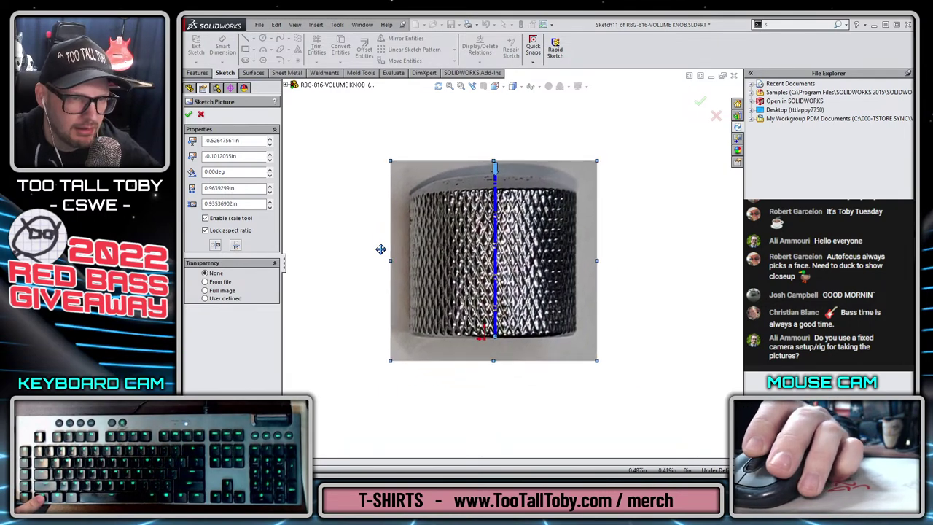
Turn off the picture's scale tool and give the full image a transparency of 0.20.
left_click(206, 218)
left_click(206, 290)
left_click(215, 324)
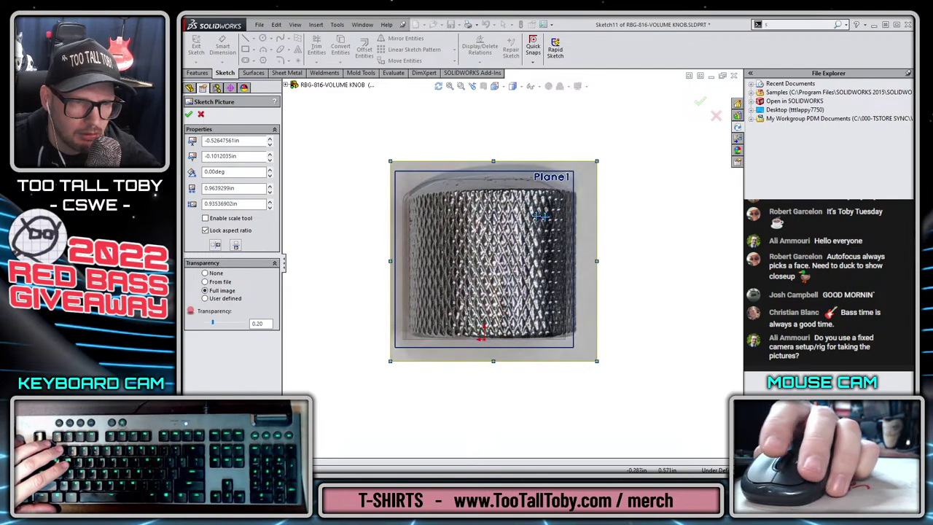
Resize the picture to about 0.930 by 0.903 in, nudge it onto the knob outline, and accept the placement.
scroll(498, 189, "down", 2)
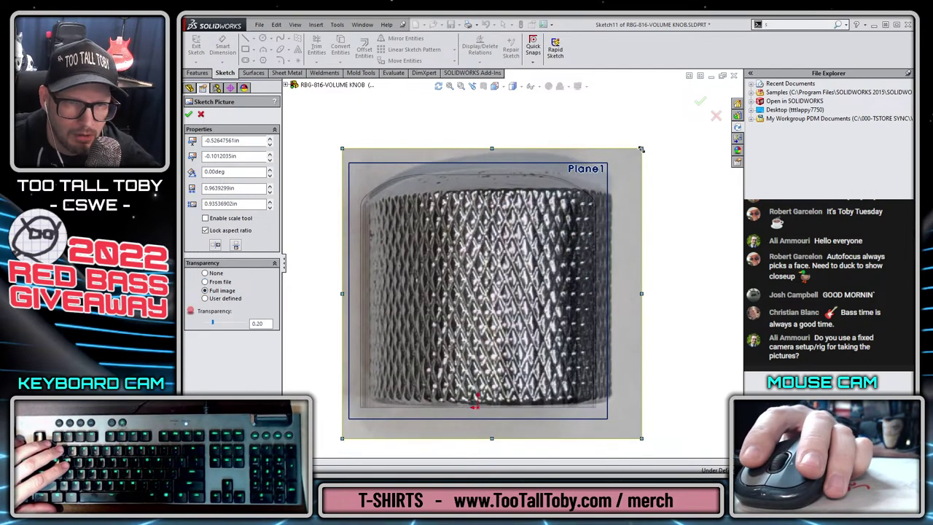
mouse_move(641, 148)
left_mouse_down()
mouse_move(526, 237)
mouse_move(598, 166)
left_mouse_up()
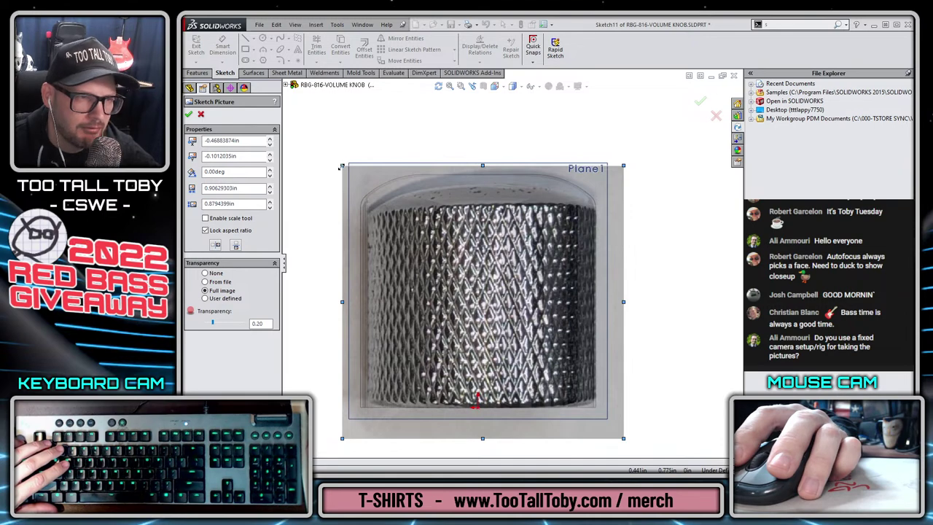
left_click_drag(341, 166, 336, 158)
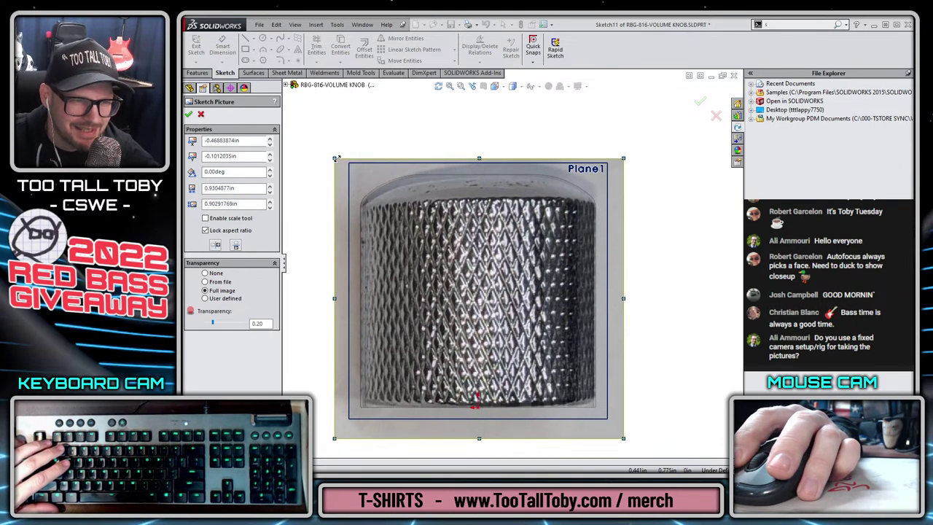
mouse_move(562, 318)
left_mouse_down()
mouse_move(561, 306)
mouse_move(561, 318)
left_mouse_up()
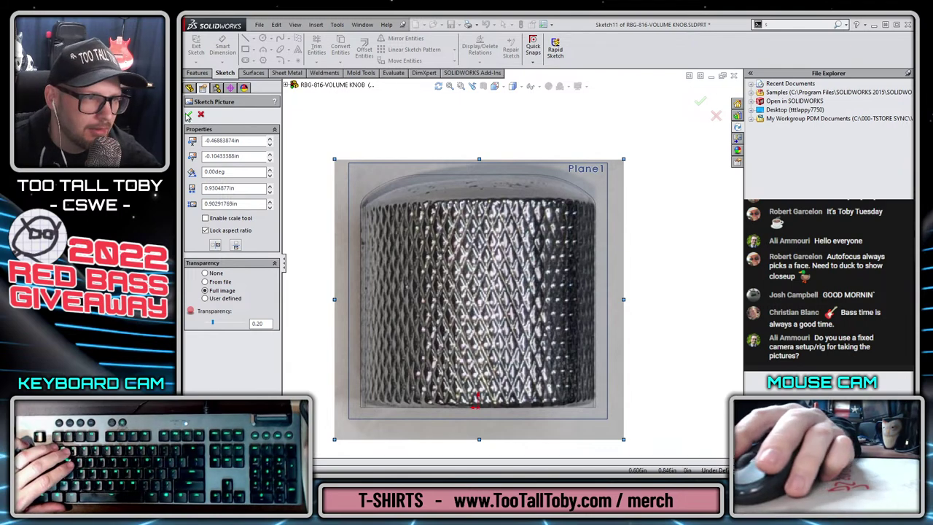
left_click(189, 115)
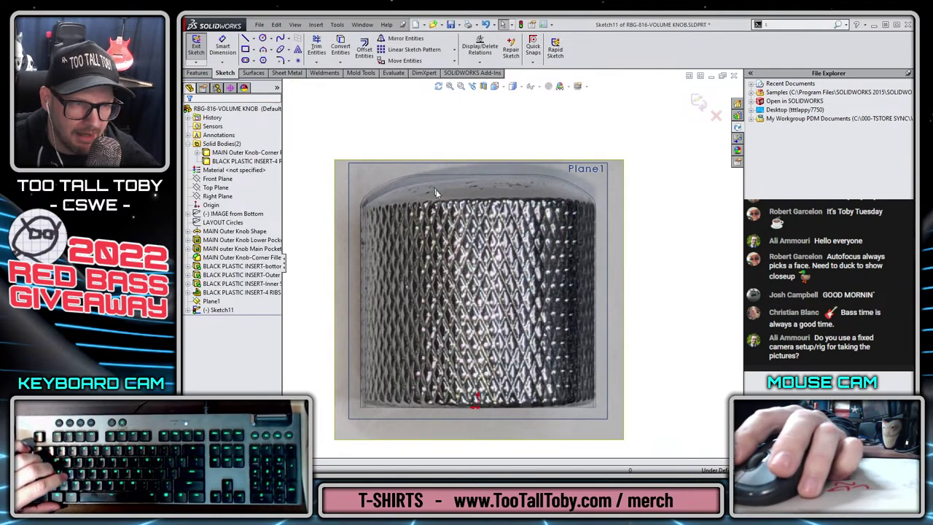
Reopen the sketch picture, stretch only its height slightly upward to match the knob outline, and exit the sketch.
left_click(613, 203)
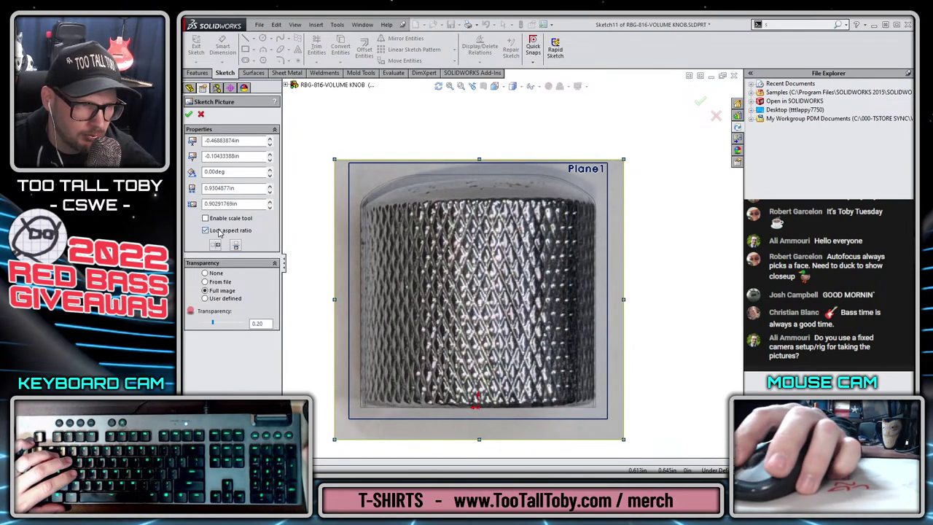
mouse_move(479, 159)
left_mouse_down()
mouse_move(479, 128)
mouse_move(475, 163)
mouse_move(478, 156)
left_mouse_up()
left_click(699, 101)
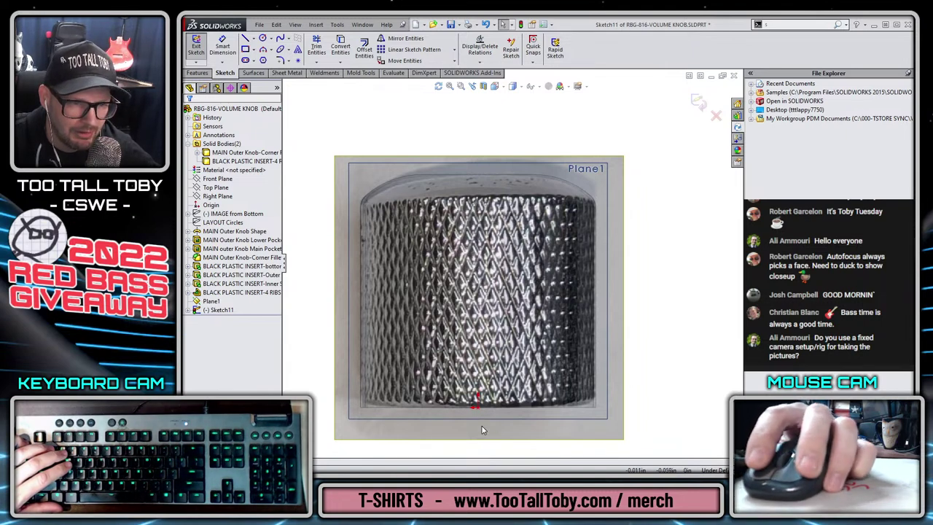
left_click(696, 100)
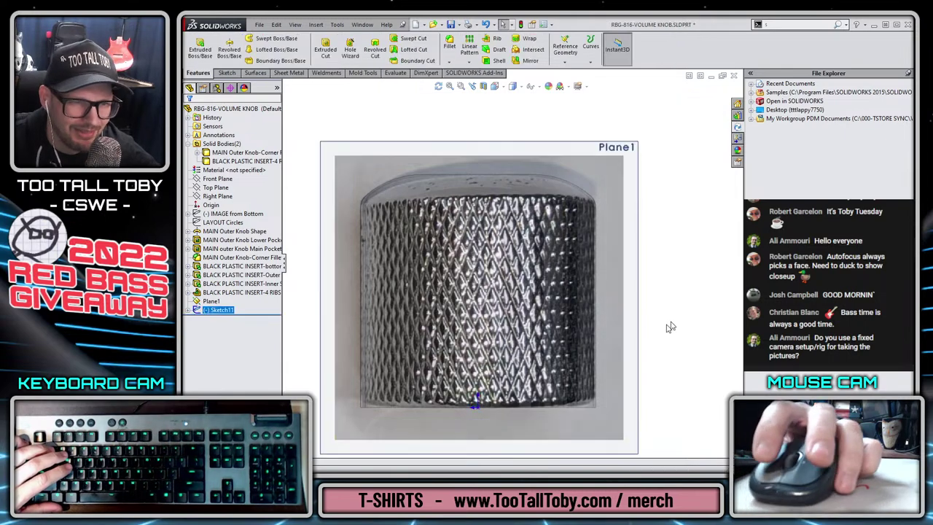
Start a sketch on the Top Plane and convert the knob's circular bottom outer edge into a sketch circle.
left_click(671, 326)
scroll(621, 271, "up", 2)
mouse_move(641, 289)
middle_mouse_down()
mouse_move(564, 331)
mouse_move(537, 358)
middle_mouse_up()
scroll(458, 306, "up", 1)
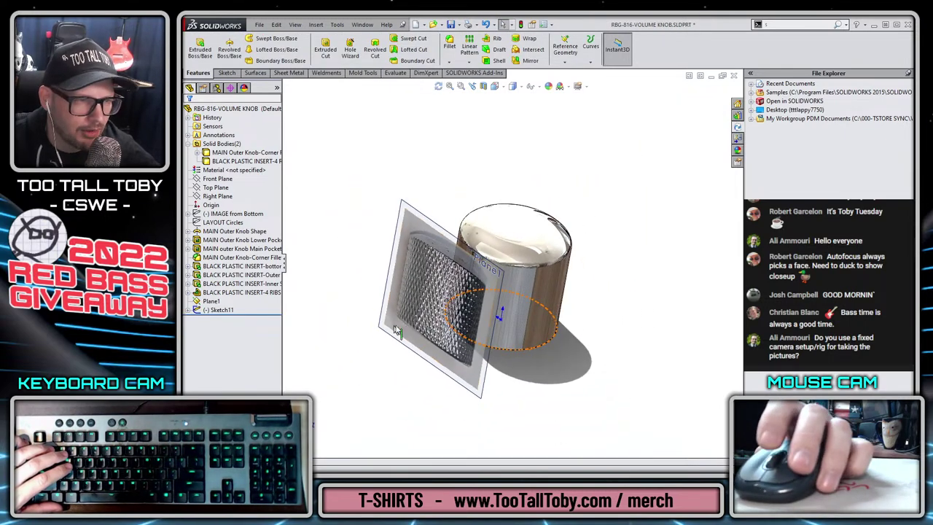
left_click(205, 188)
left_click(209, 172)
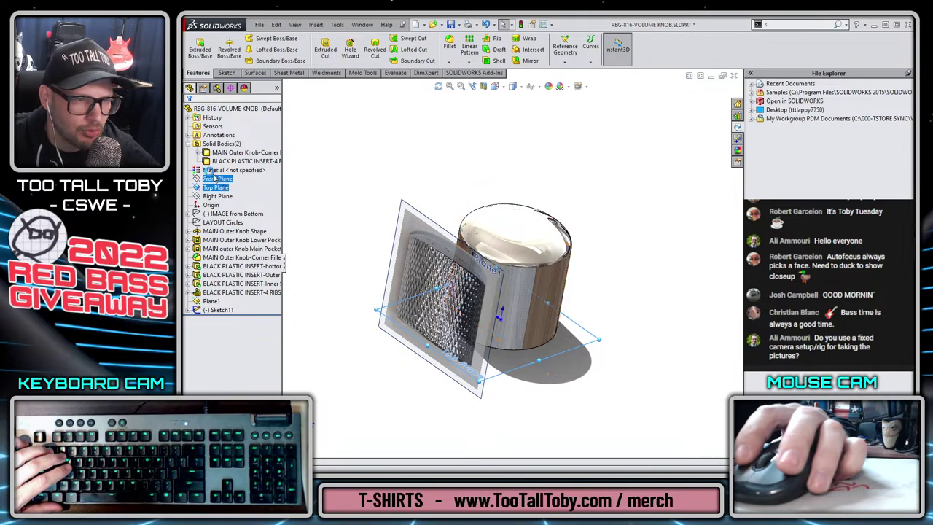
left_click(526, 349)
left_click(522, 348)
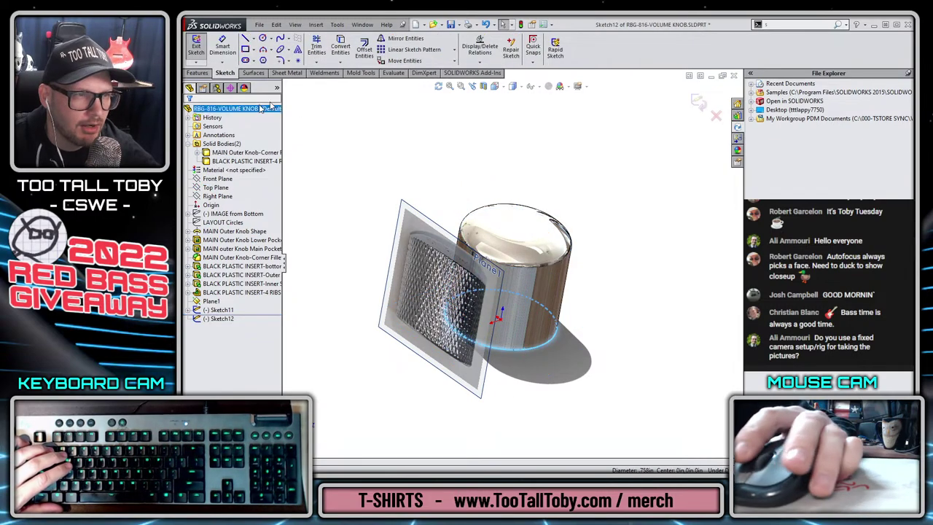
left_click(340, 47)
Start a Helix and Spiral curve from the converted bottom circle and set its start angle to 180 degrees.
left_click(197, 73)
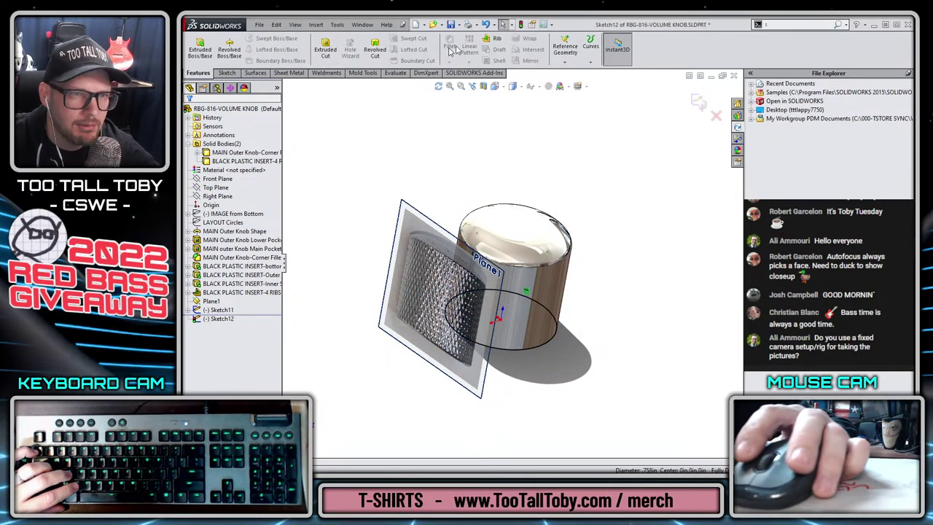
left_click(592, 60)
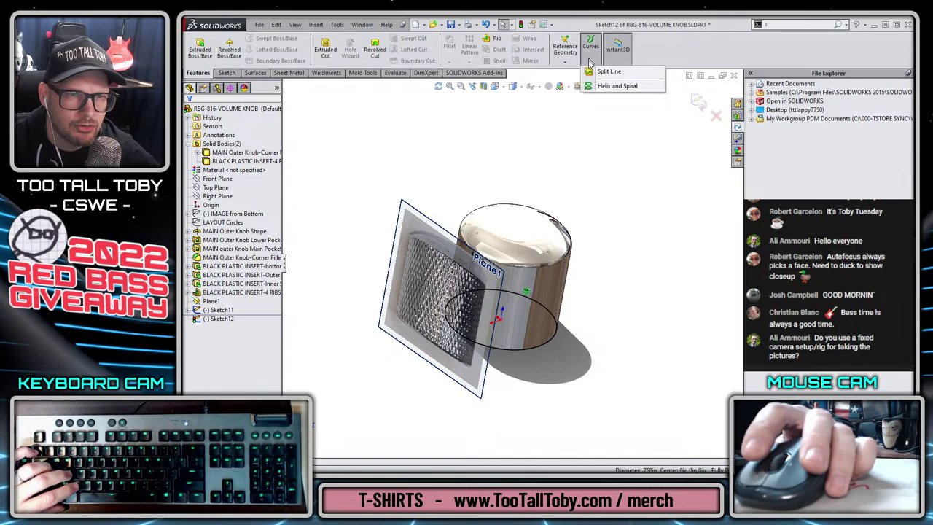
left_click(616, 86)
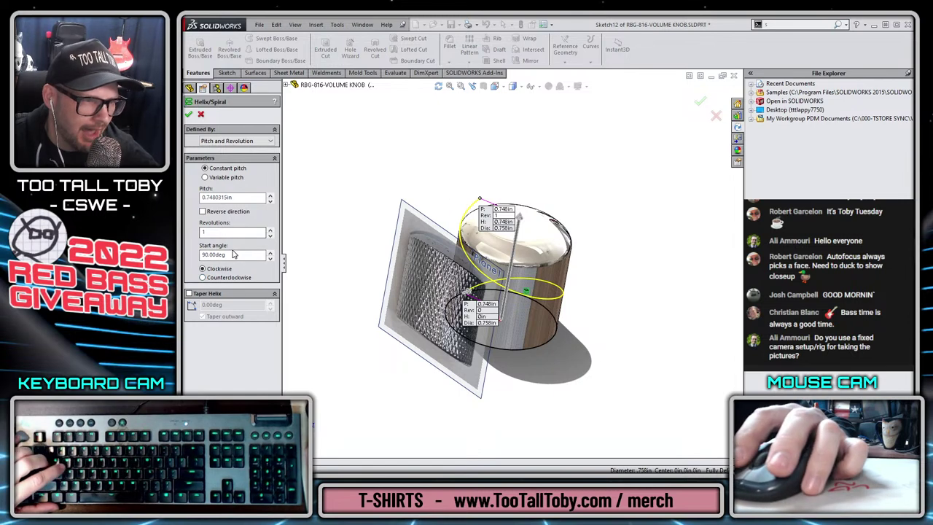
double_click(233, 254)
type("0")
key("Return")
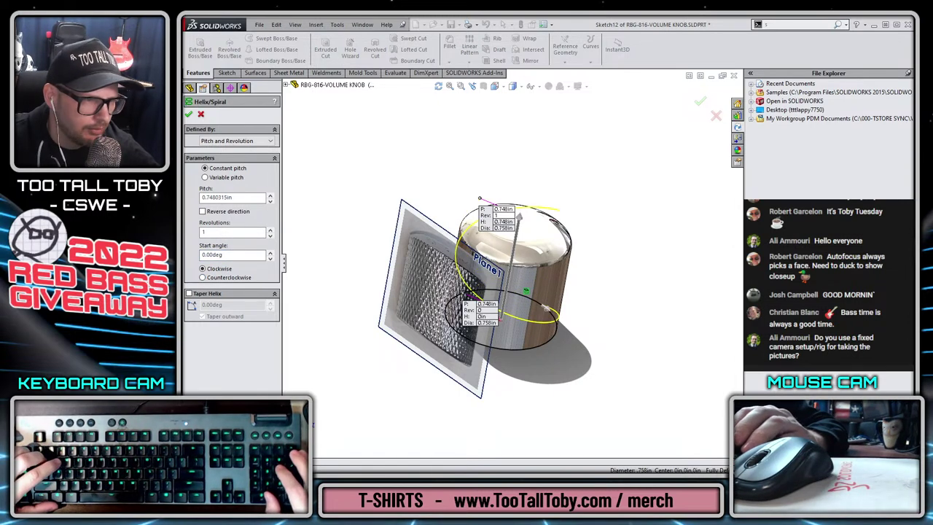
type("180")
key("Return")
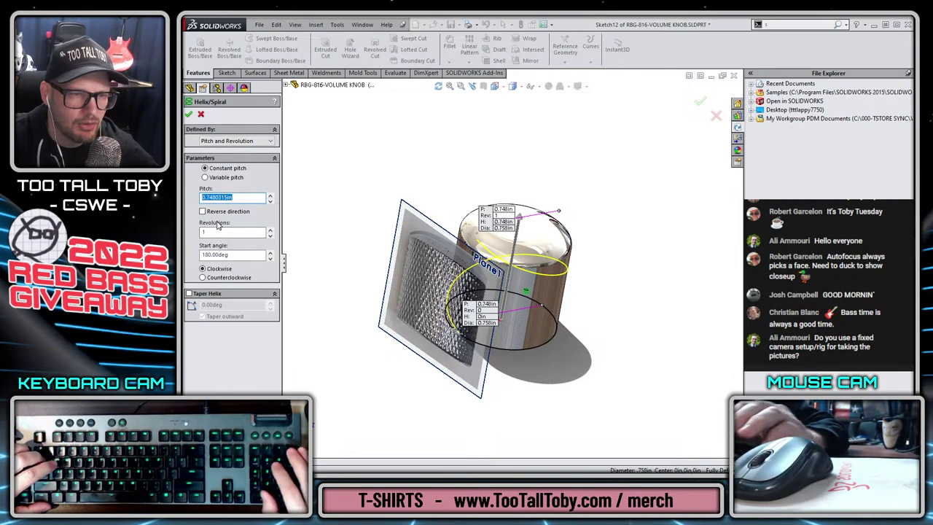
Set the helix's constant pitch to 0.750 in and its revolutions to 0.125.
type(".")
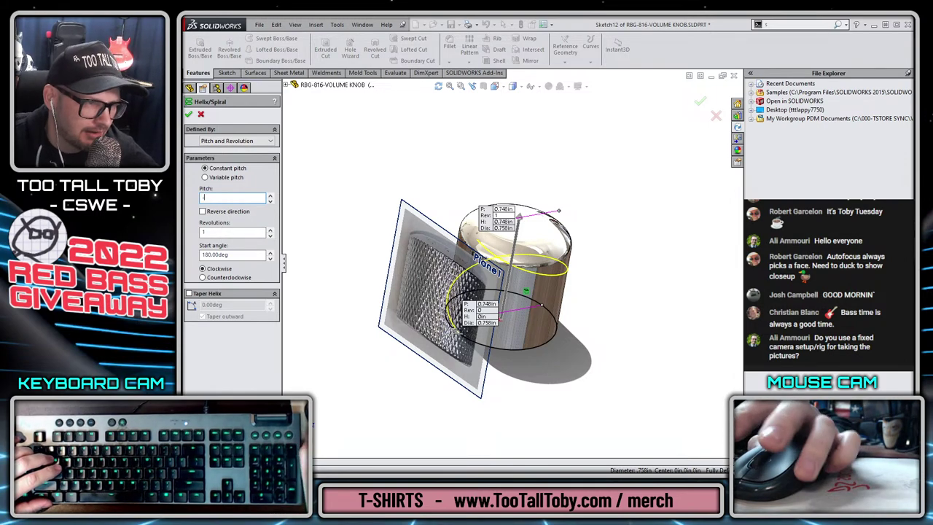
type("07")
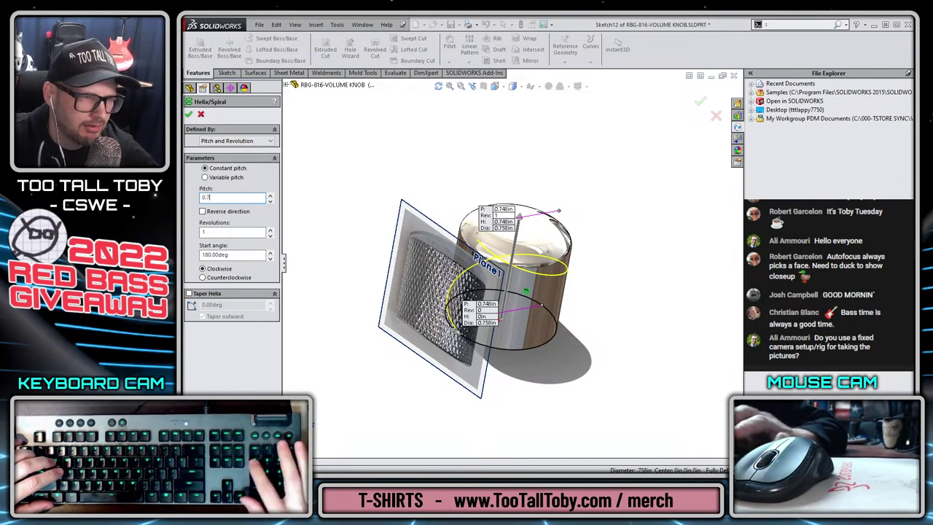
type("5")
key("Return")
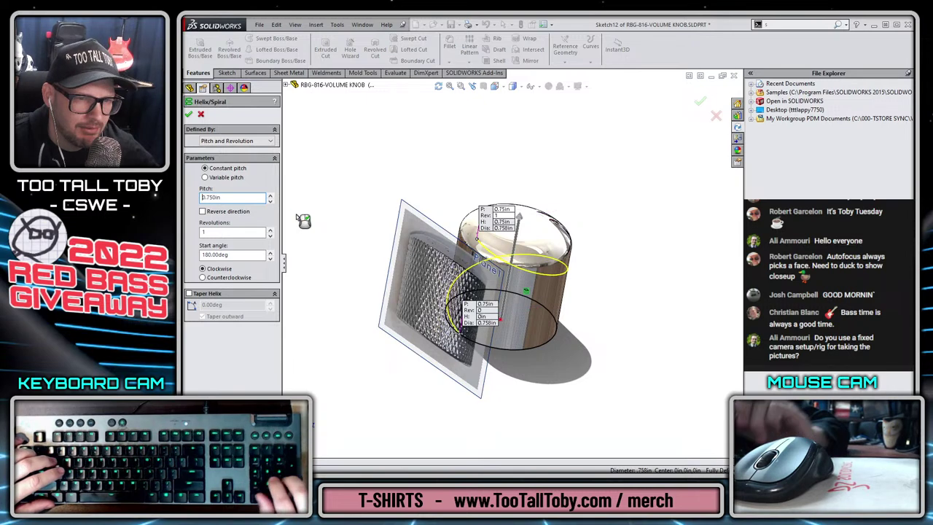
double_click(221, 234)
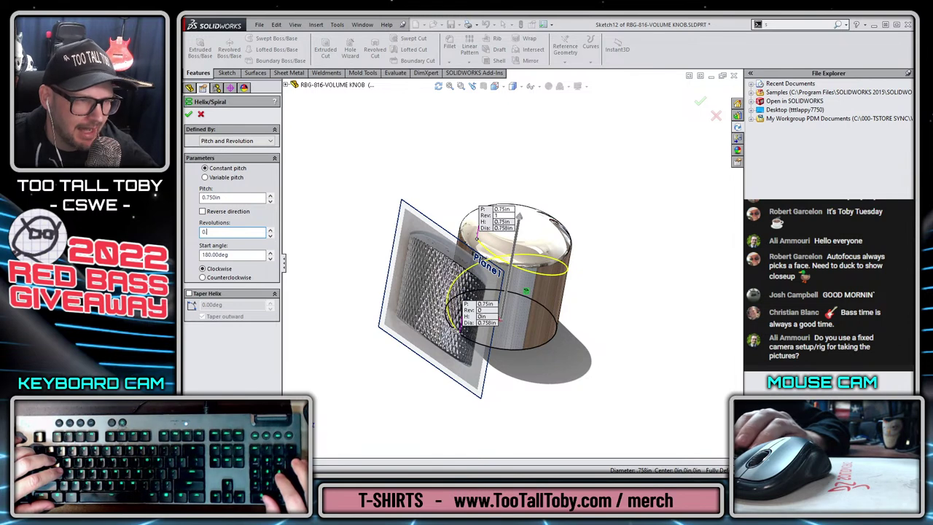
type("0.125")
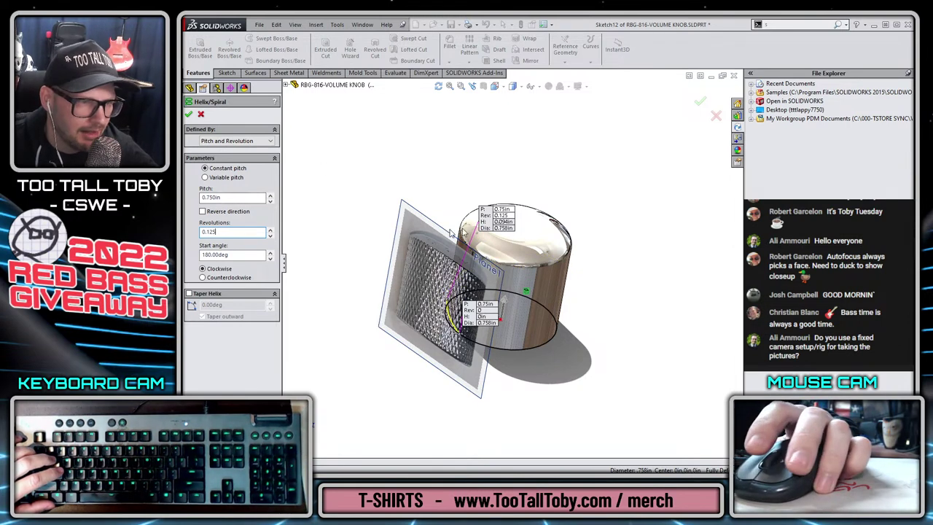
Define the helix by Height and Pitch and set its height to 0.750 in.
left_click(201, 196)
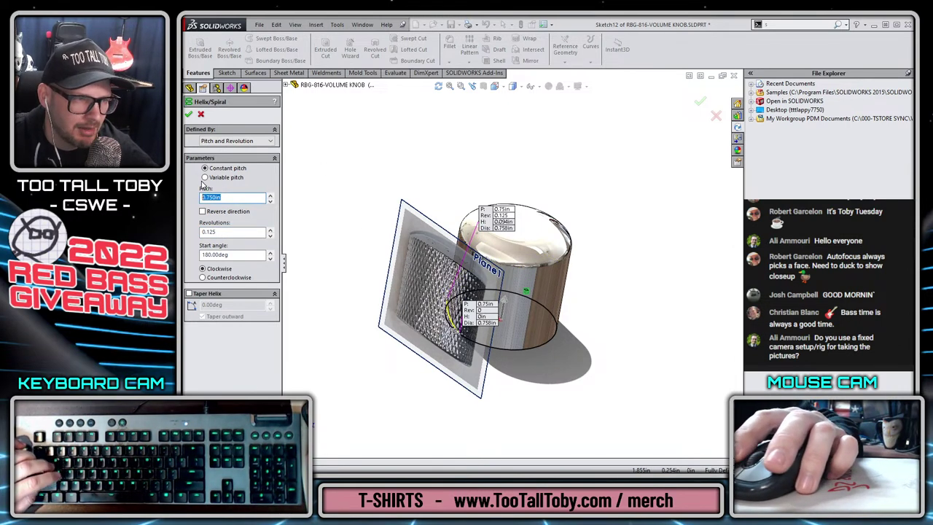
left_click(240, 140)
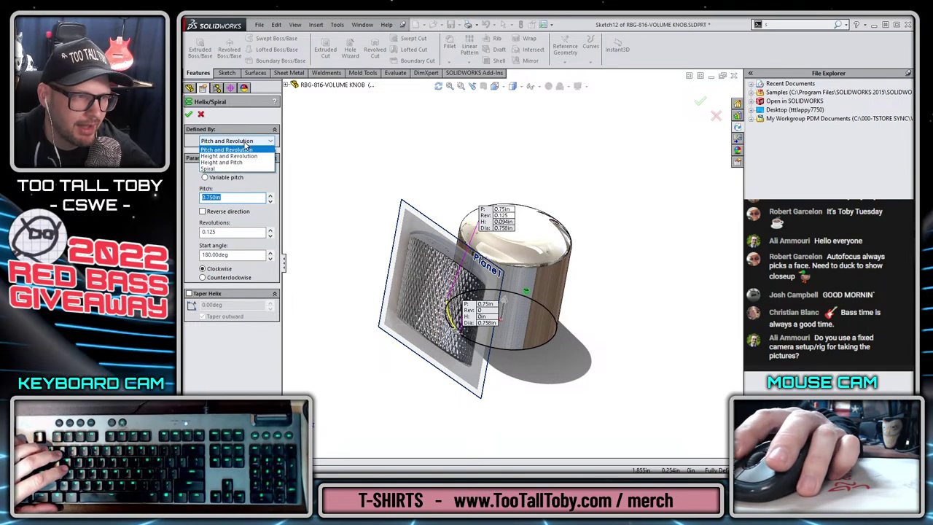
left_click(237, 166)
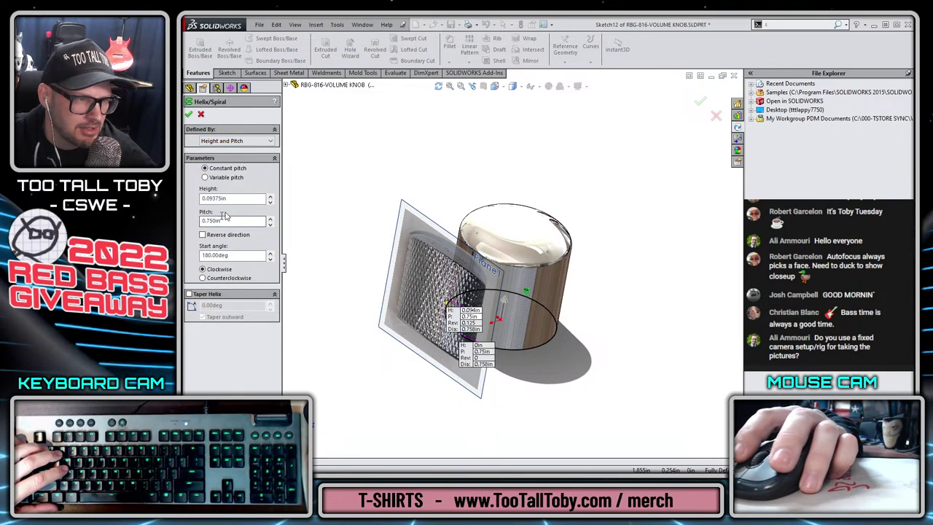
left_click(237, 200)
type(".75")
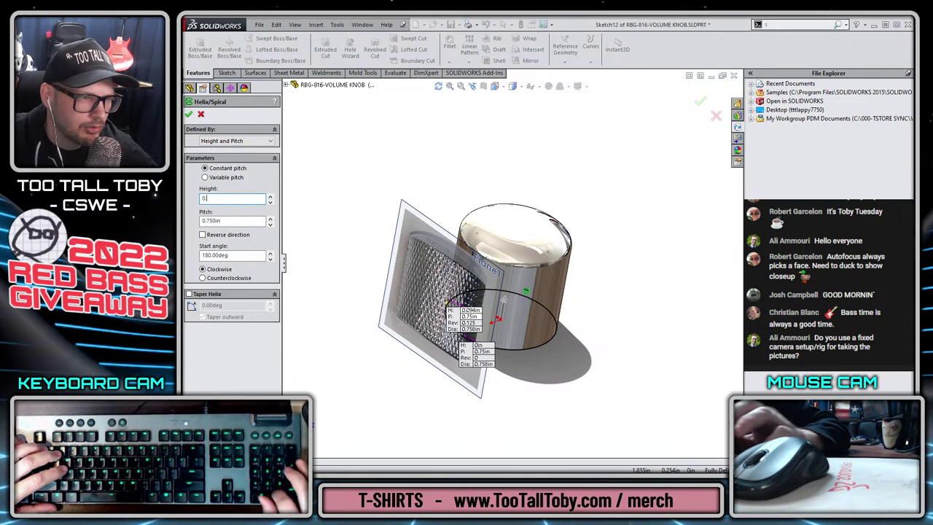
key("Tab")
type("0.1")
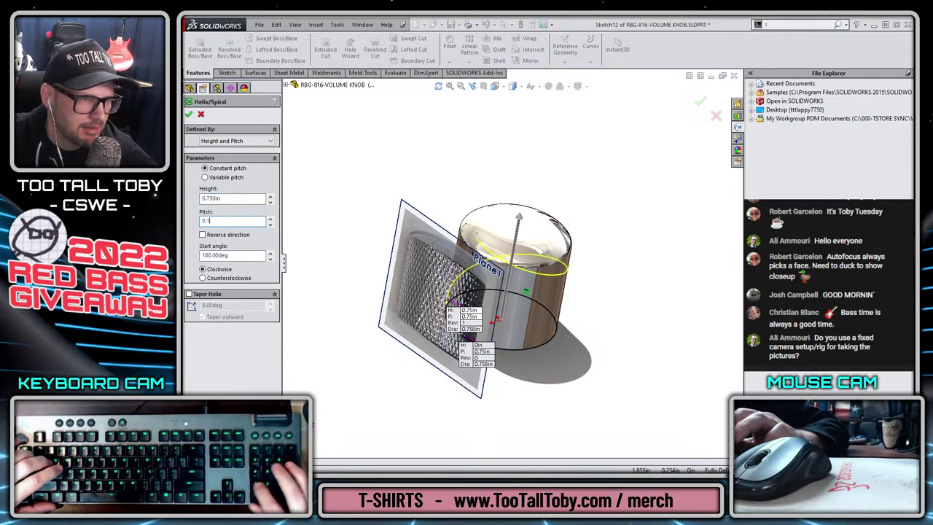
key("BackSpace")
key("BackSpace")
key("BackSpace")
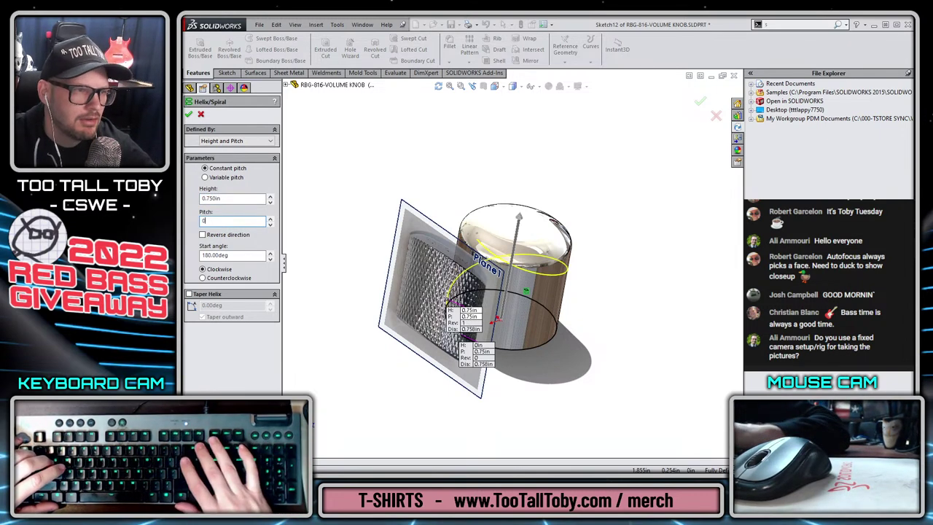
Define the helix by Height and Revolution and set its revolutions to 0.125.
left_click(257, 141)
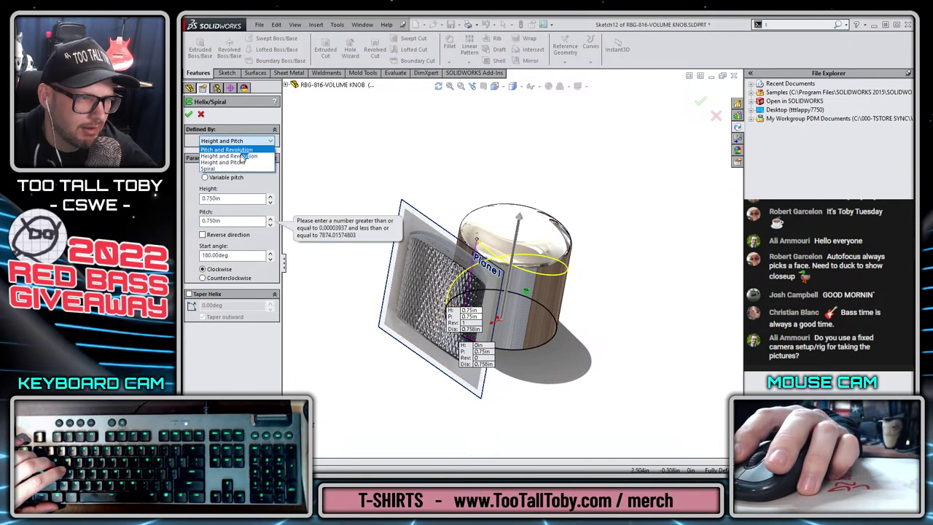
left_click(226, 153)
double_click(216, 237)
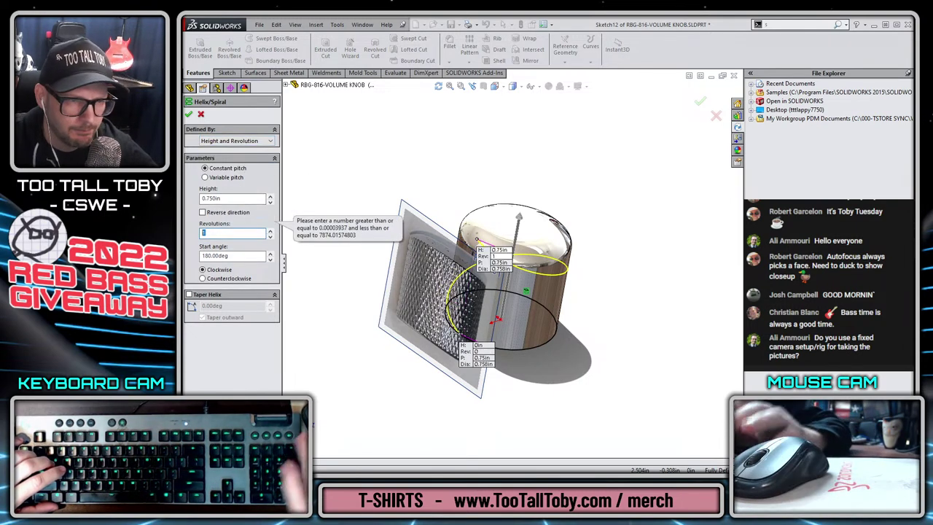
type("0.125")
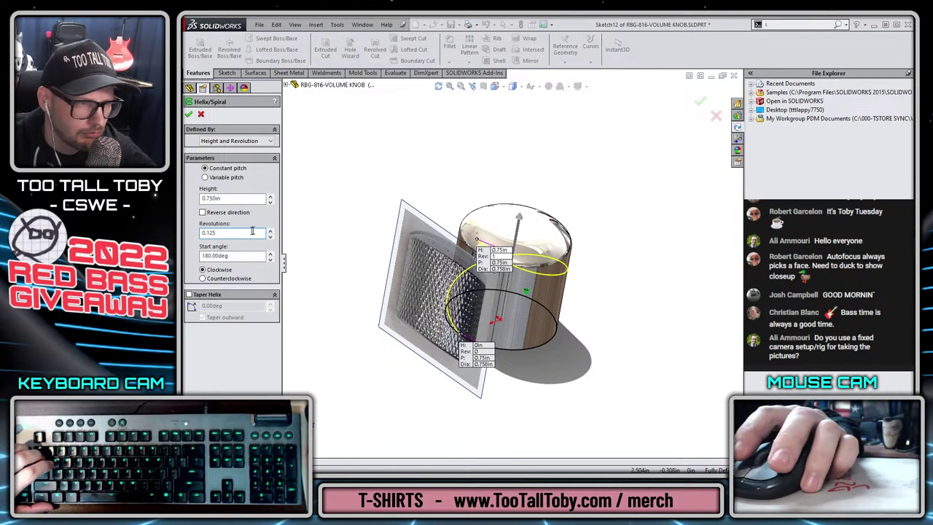
key("Tab")
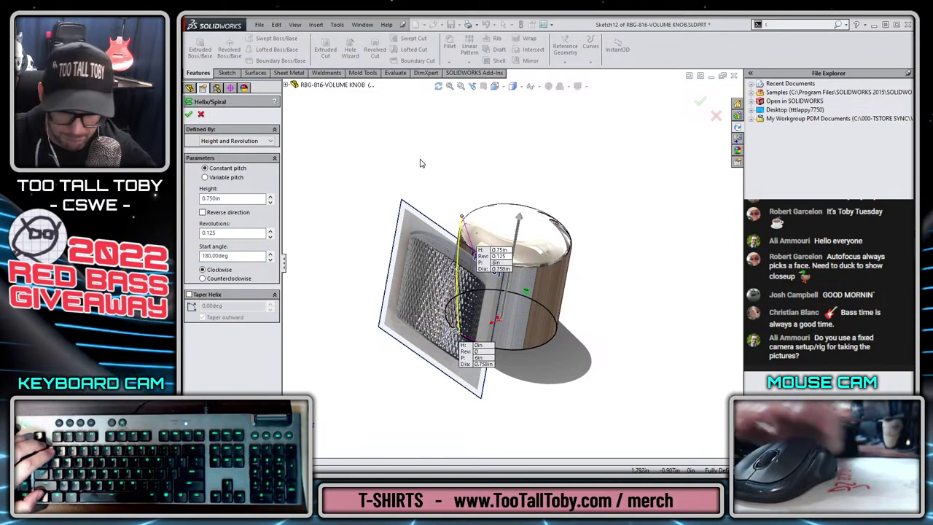
Compare the helix with the knurling photo from the front and increase its start angle to 203 degrees.
key("ctrl+5")
key("ctrl+1")
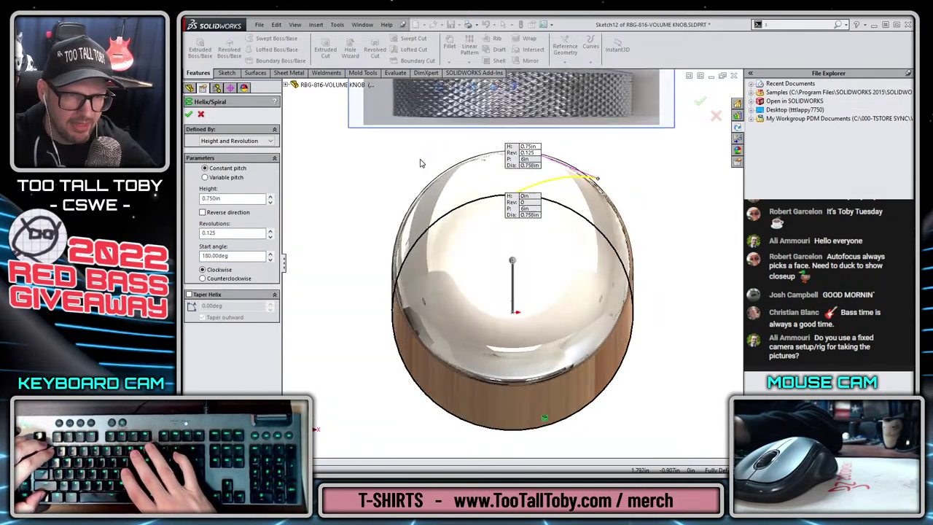
key("ctrl+1")
key("ctrl+2")
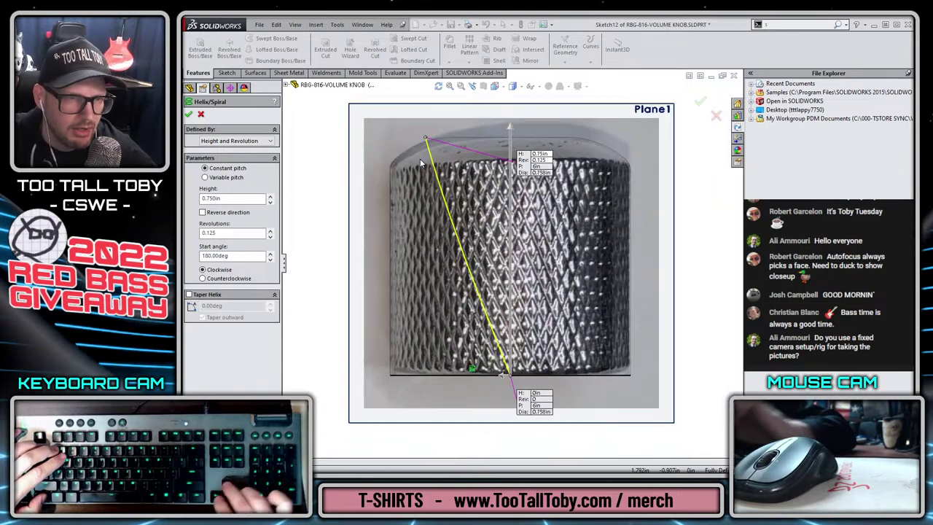
scroll(548, 293, "down", 2)
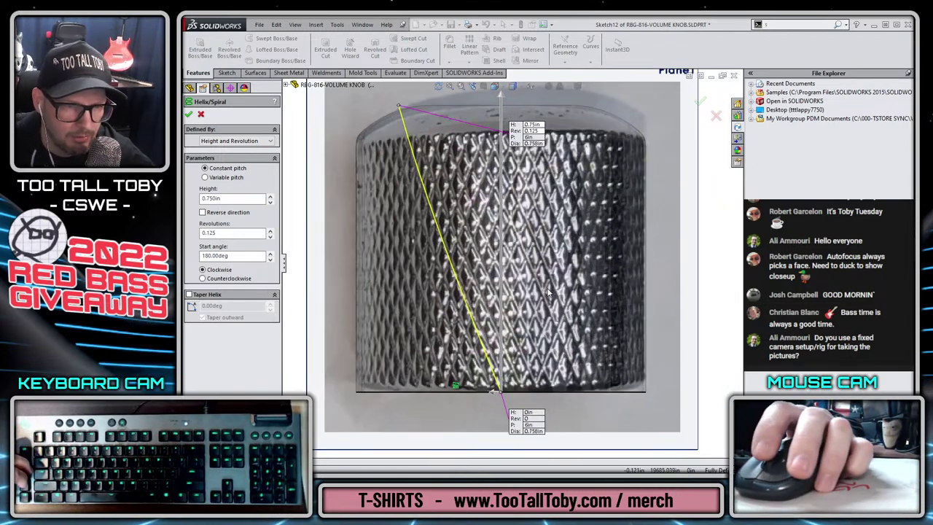
scroll(550, 293, "down", 3)
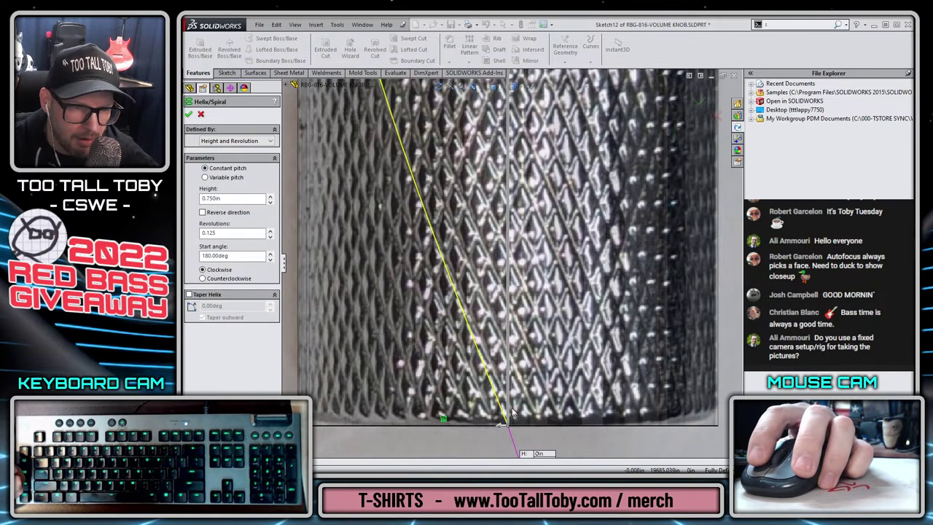
left_click(271, 255)
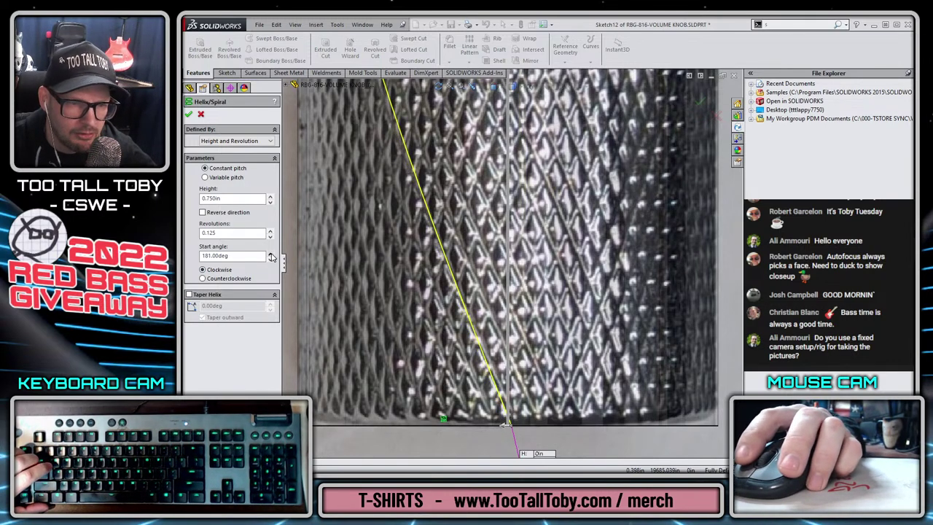
left_click(271, 255)
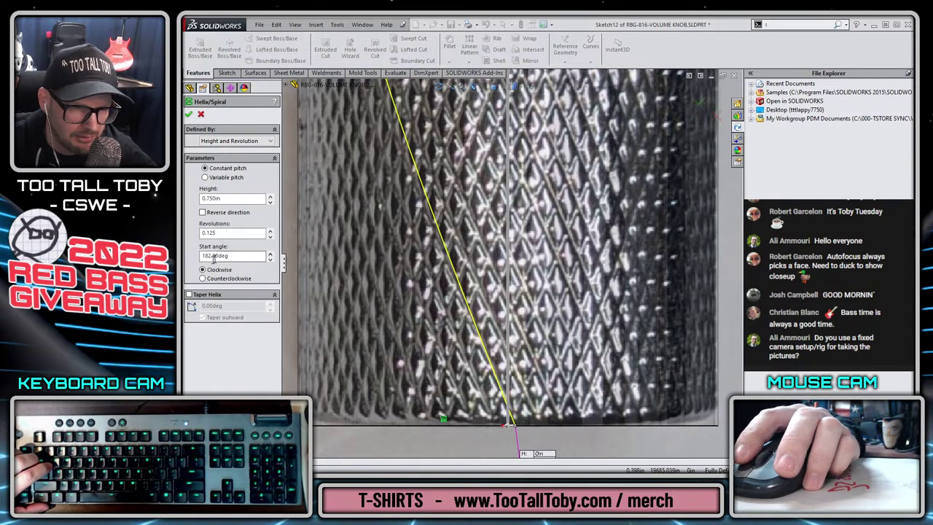
scroll(449, 191, "up", 2)
scroll(438, 170, "down", 1)
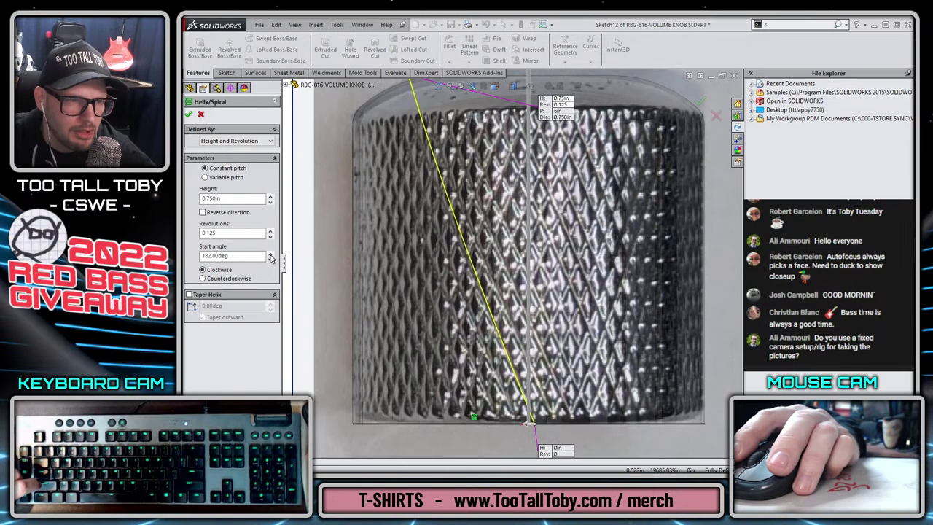
left_click_drag(271, 257, 271, 258)
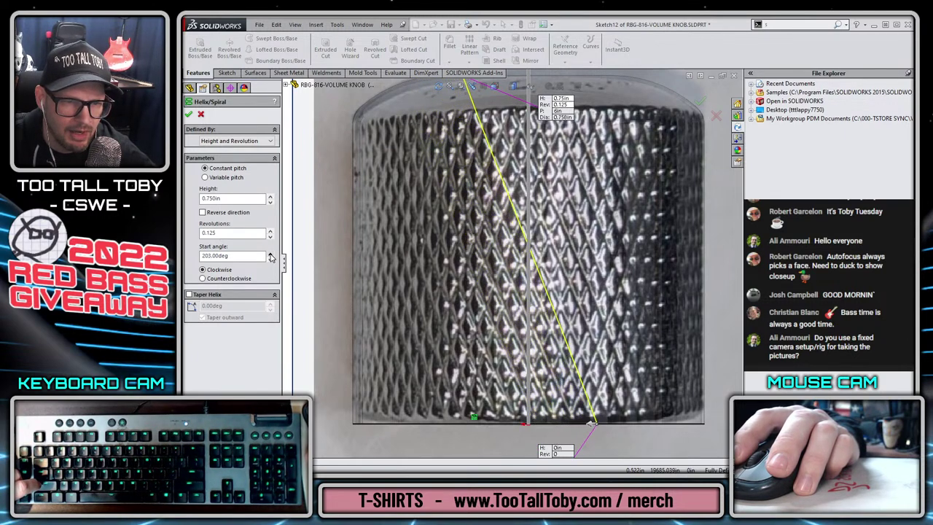
Fine-tune the helix's start angle to 202 degrees against the knurling lines in the photo.
key("f")
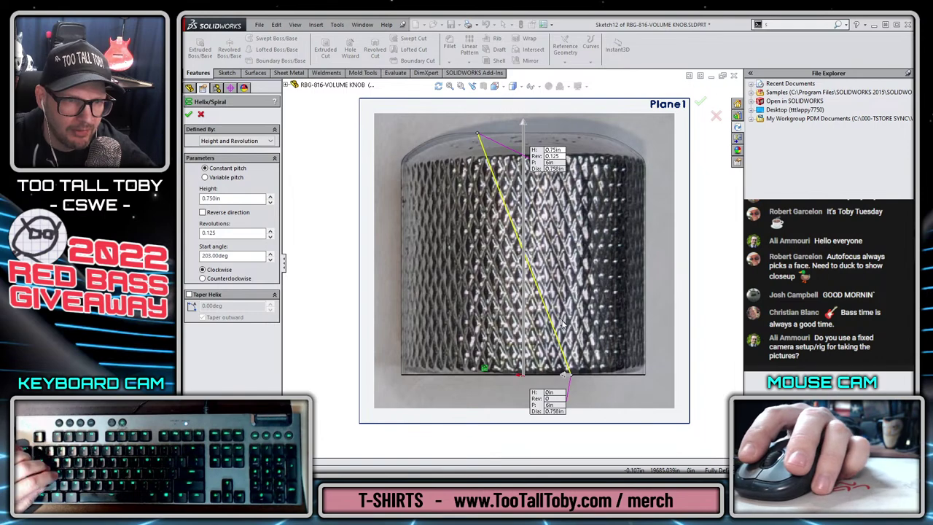
scroll(508, 228, "down", 2)
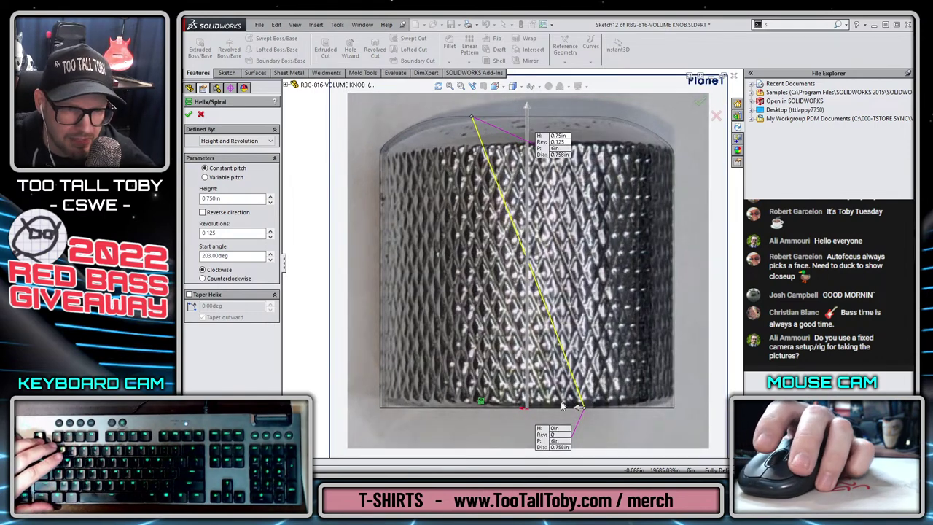
scroll(594, 409, "down", 3)
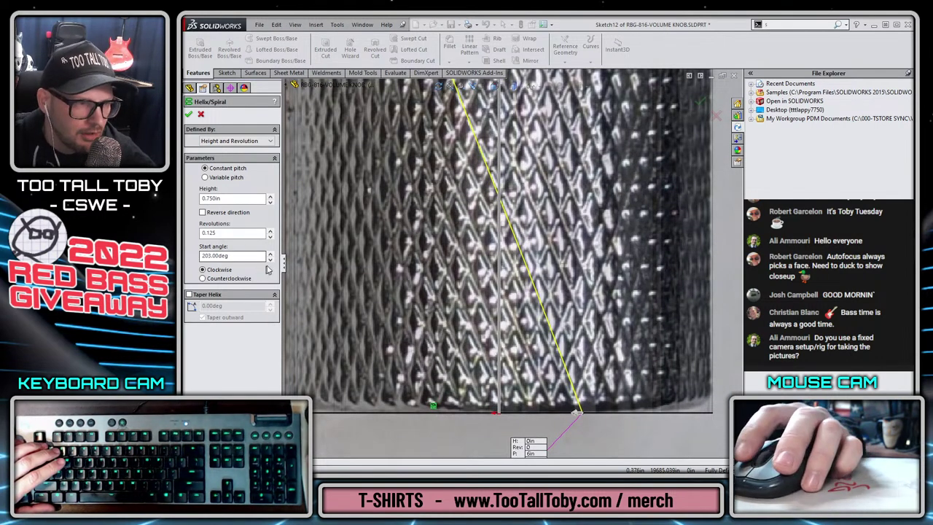
left_click(270, 260)
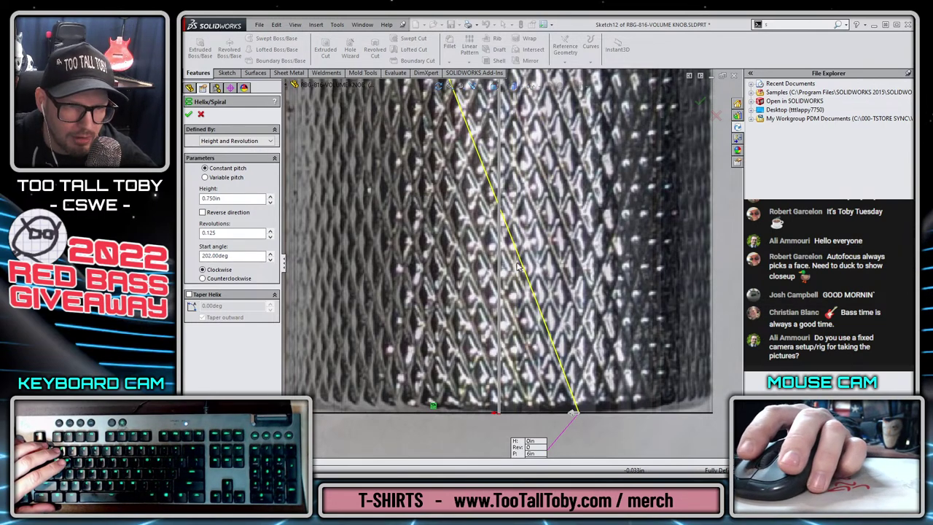
key("f")
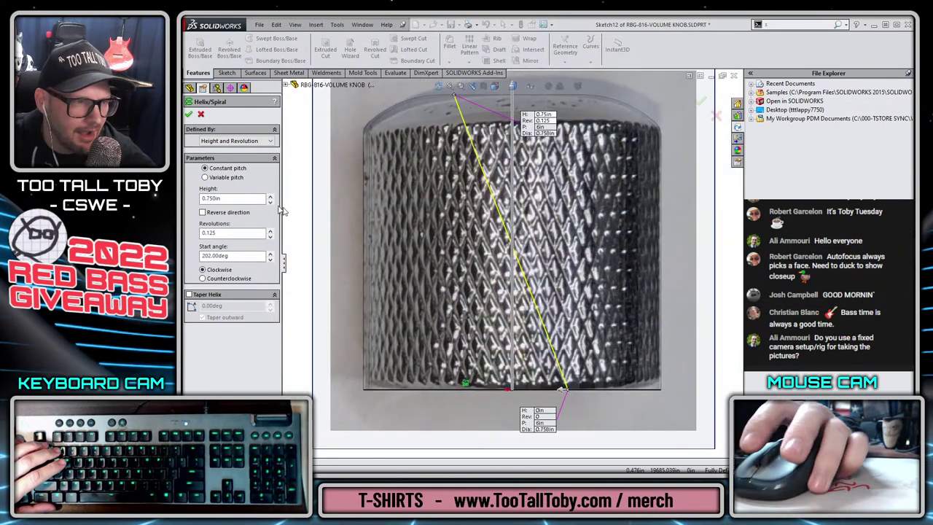
double_click(246, 233)
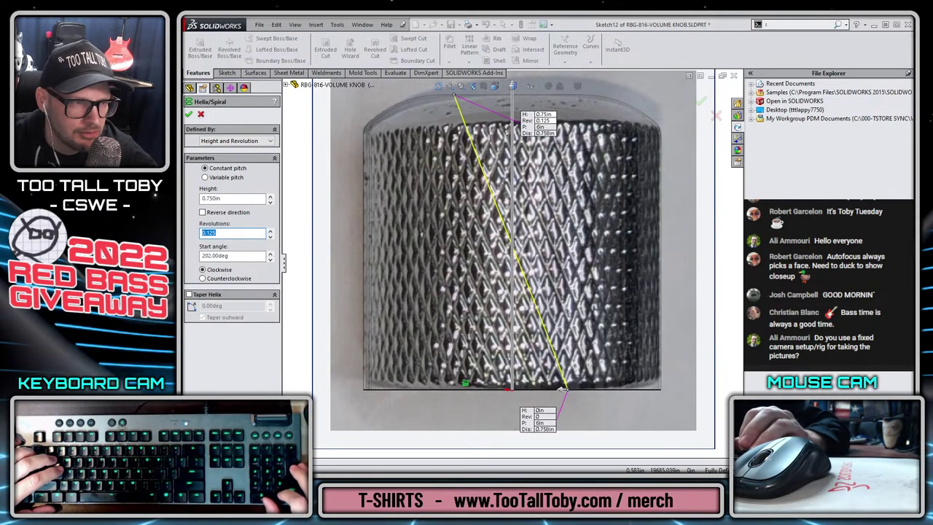
type("0.2")
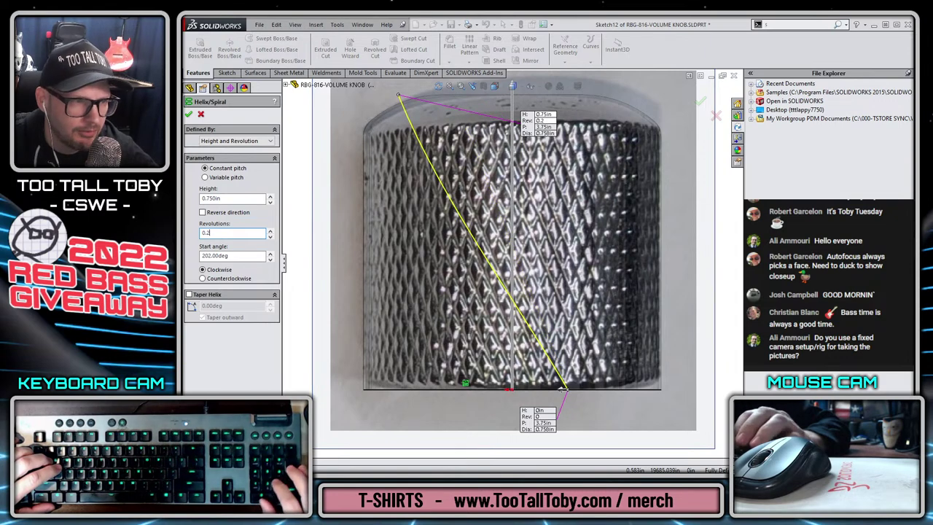
type("0.")
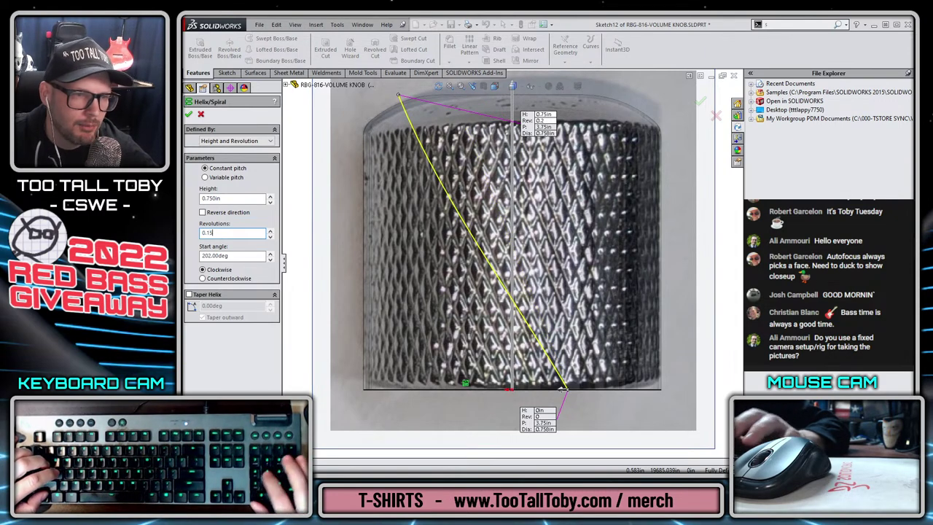
type("15")
key("Tab")
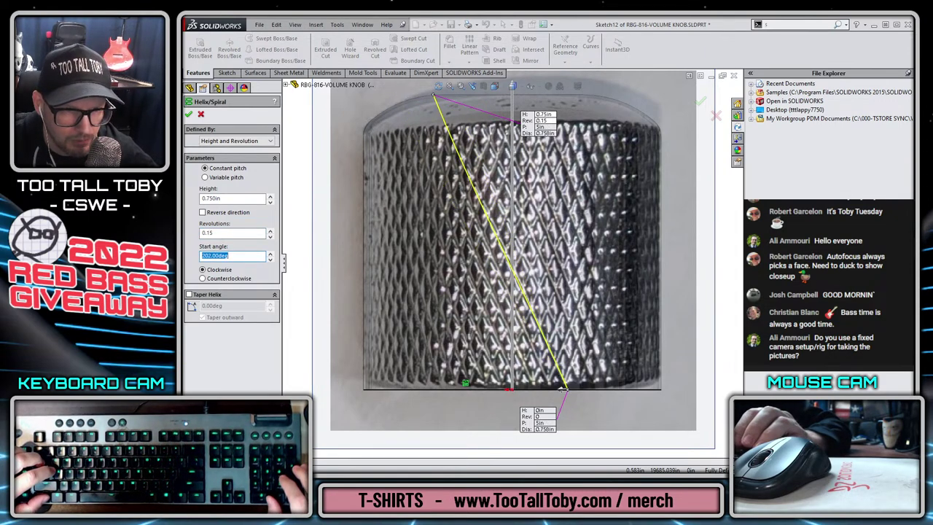
type("0")
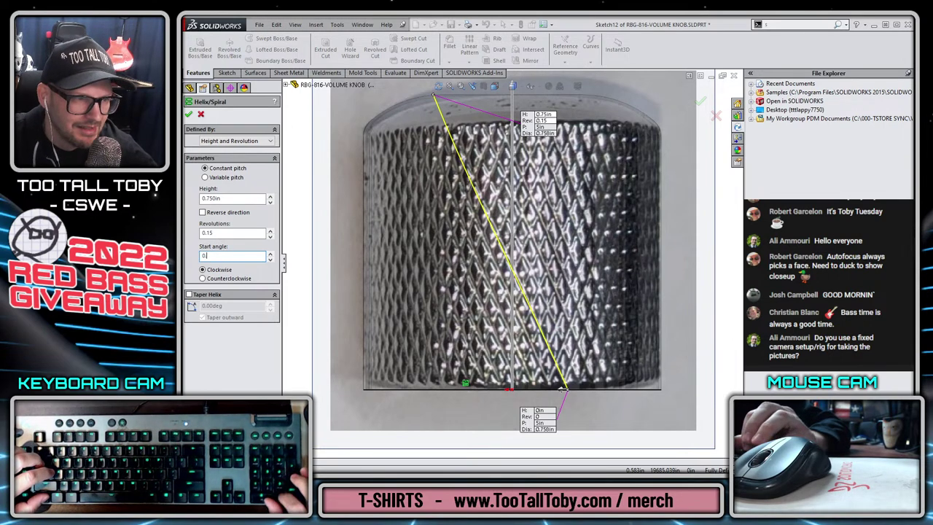
type(".")
key("Escape")
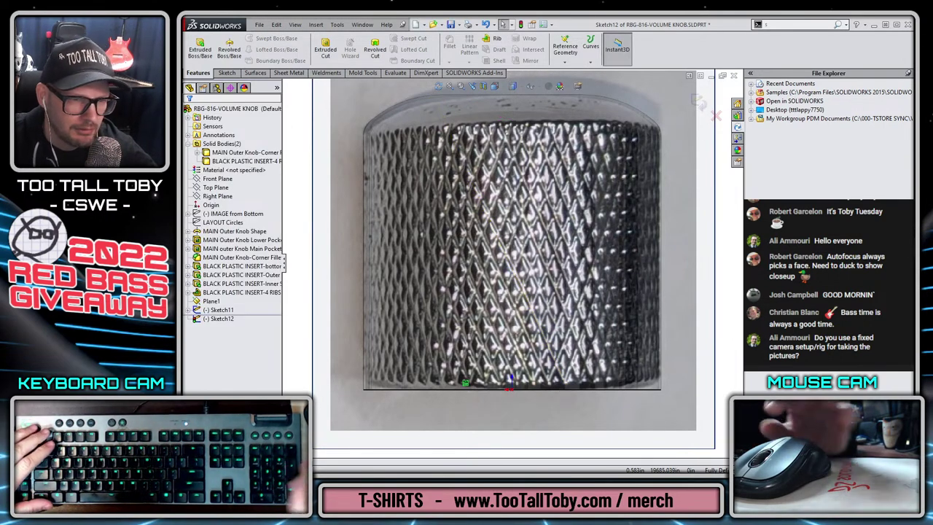
Recreate the helix from the knob's base circle, defined by Height and Revolution, with height 0.75 in and start angle 202 degrees.
left_click(590, 45)
left_click(612, 85)
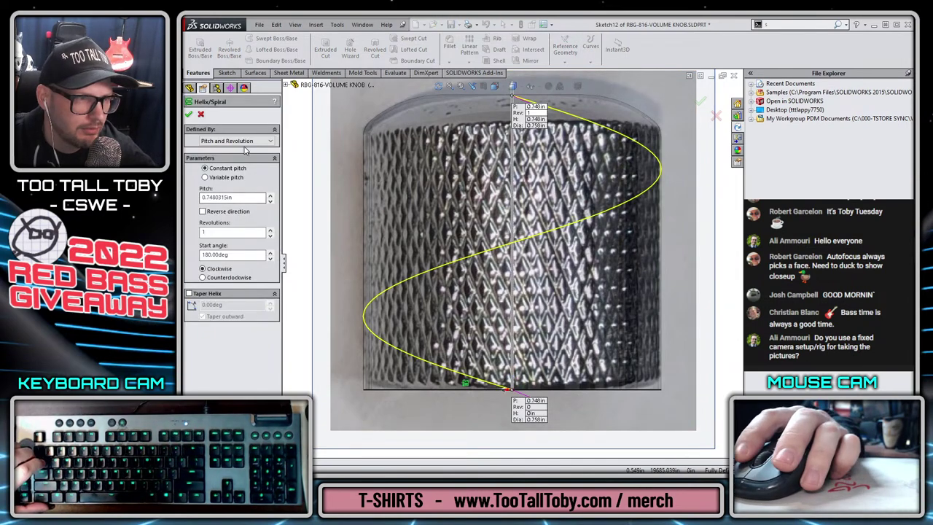
left_click(241, 140)
left_click(246, 156)
double_click(232, 198)
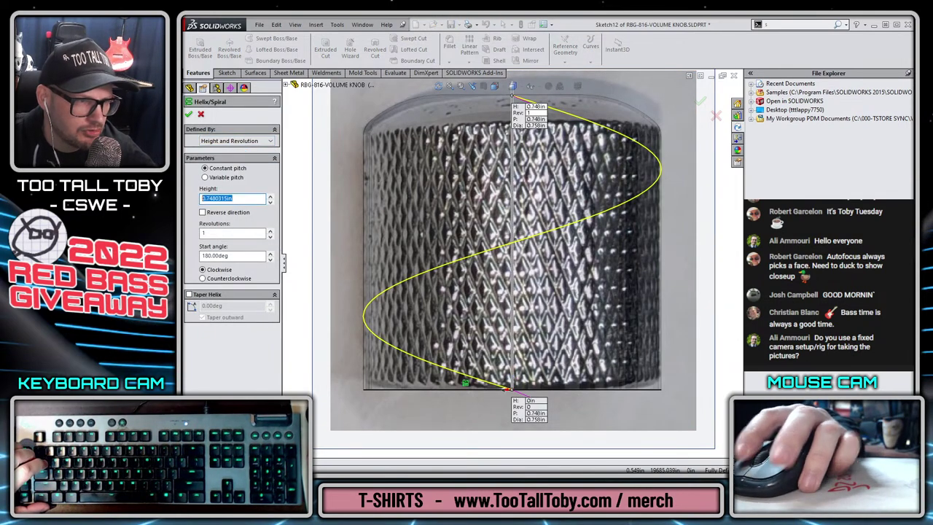
type("0.75")
key("Tab")
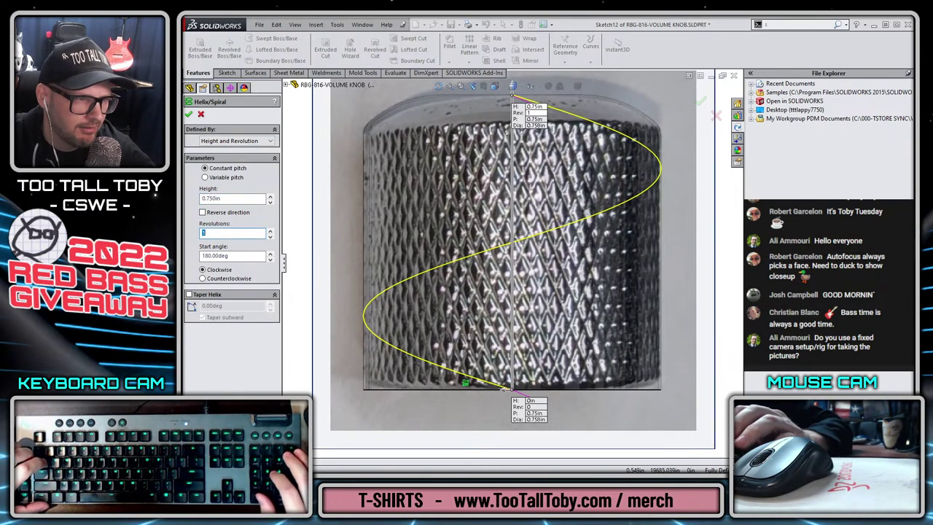
type("202")
key("Tab")
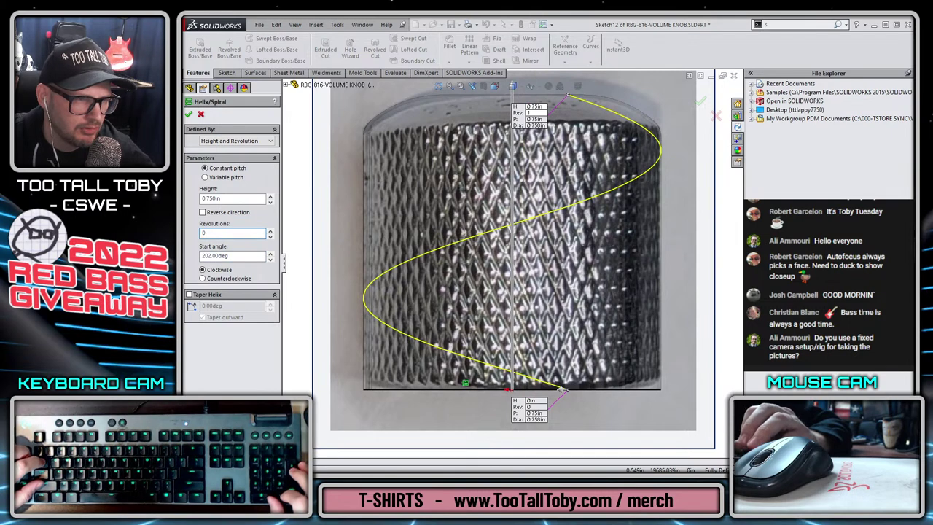
Try 0.15 and 0.14 revolutions against the knurling photo, settle on 0.142 and accept the helix.
type("0.15")
key("Tab")
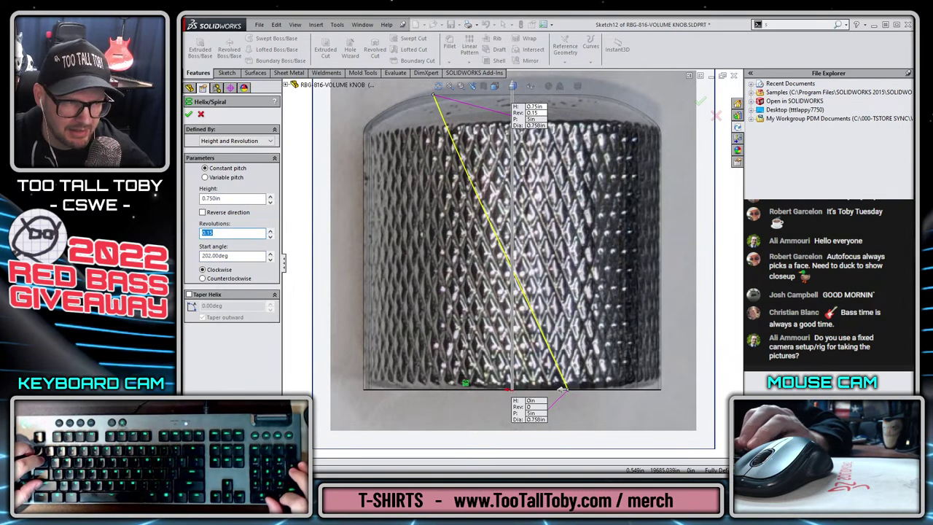
type("0.14")
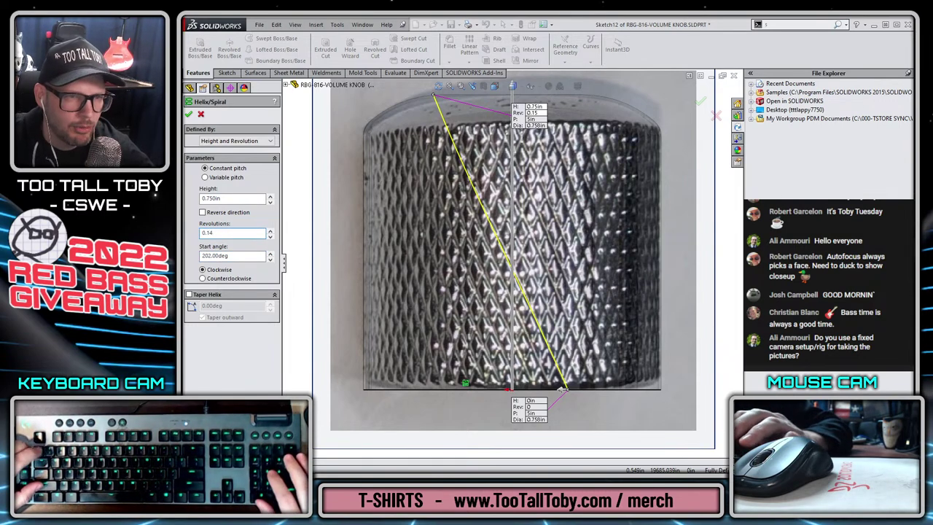
key("Return")
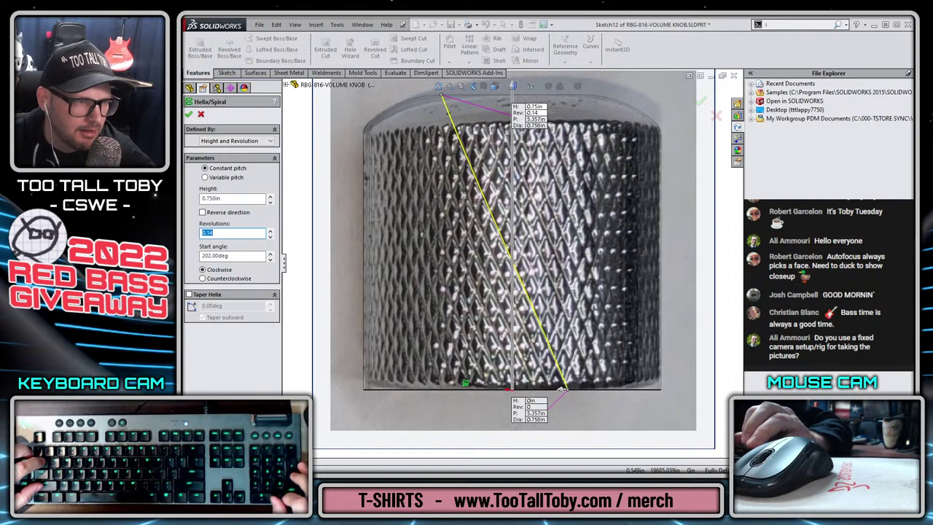
type("0.14")
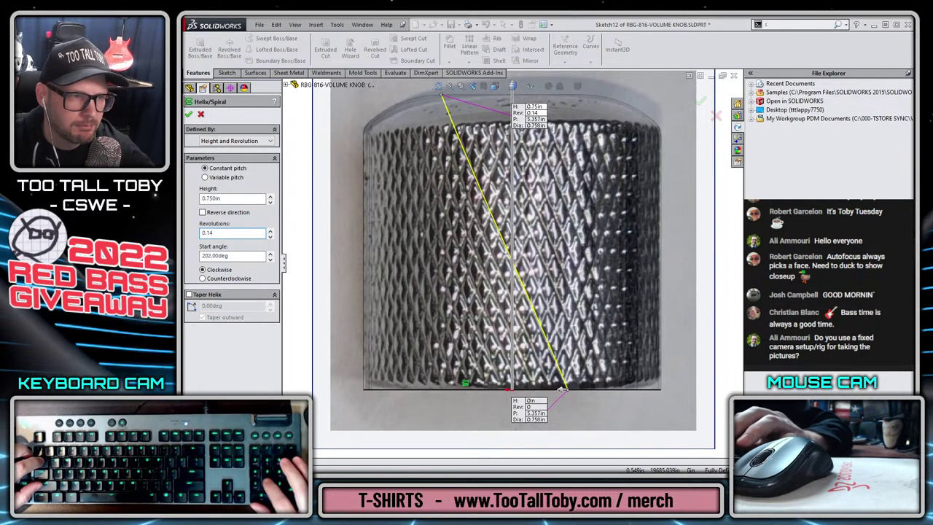
type("2")
key("Tab")
key("shift+Tab")
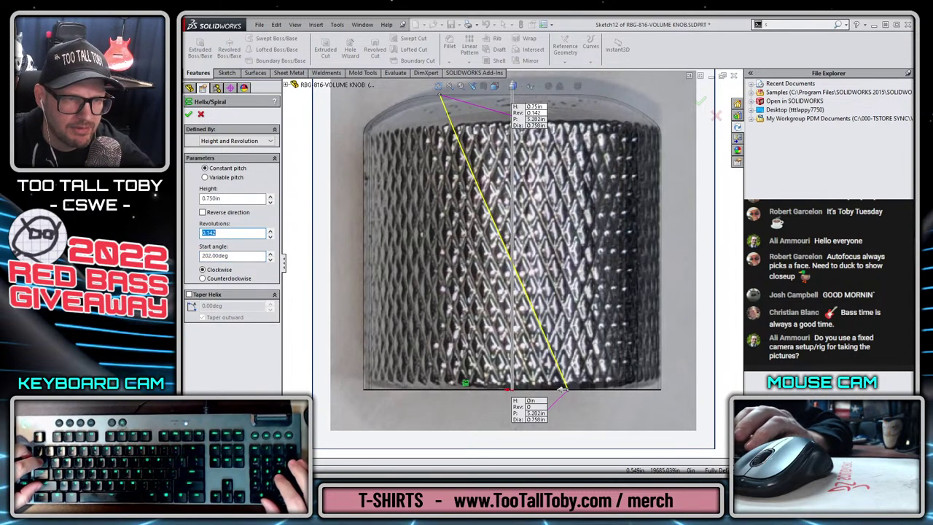
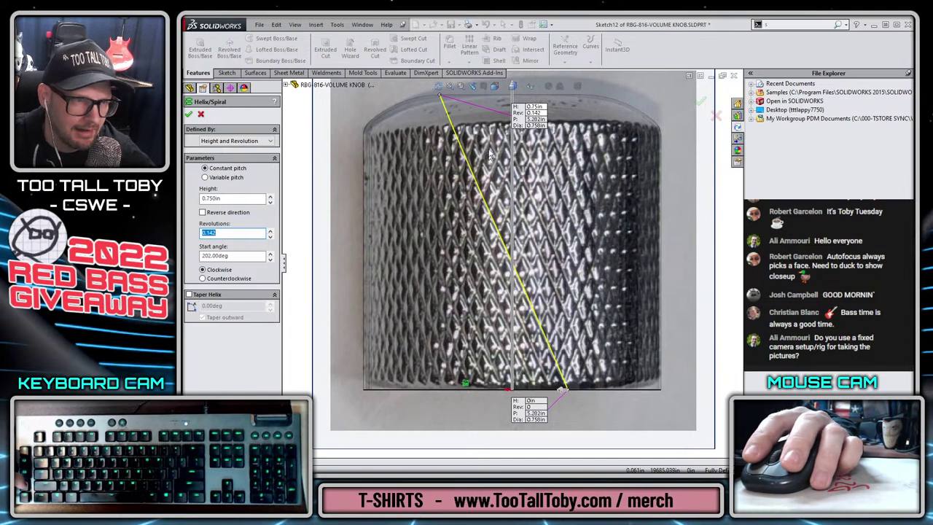
left_click(700, 101)
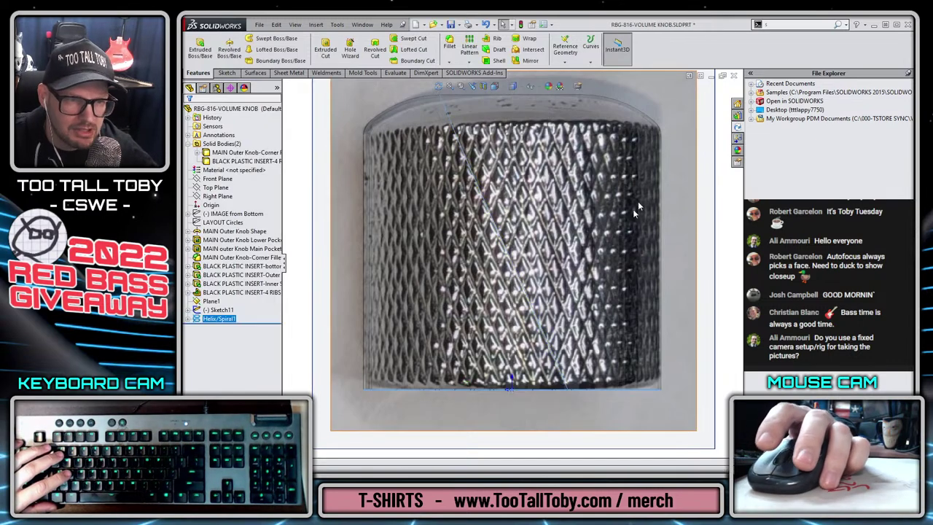
Create a reference plane perpendicular to the helix and coincident with its lower endpoint.
middle_click_drag(538, 384, 537, 423)
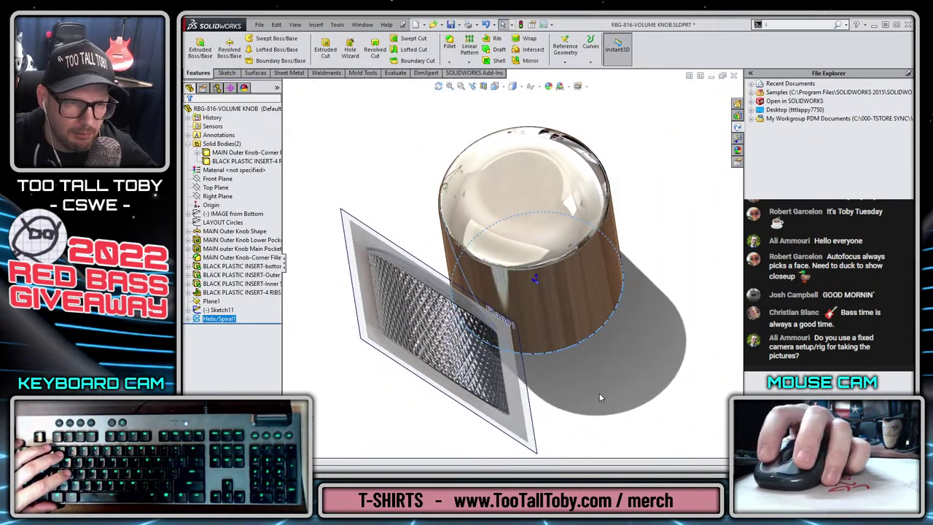
left_click(501, 257)
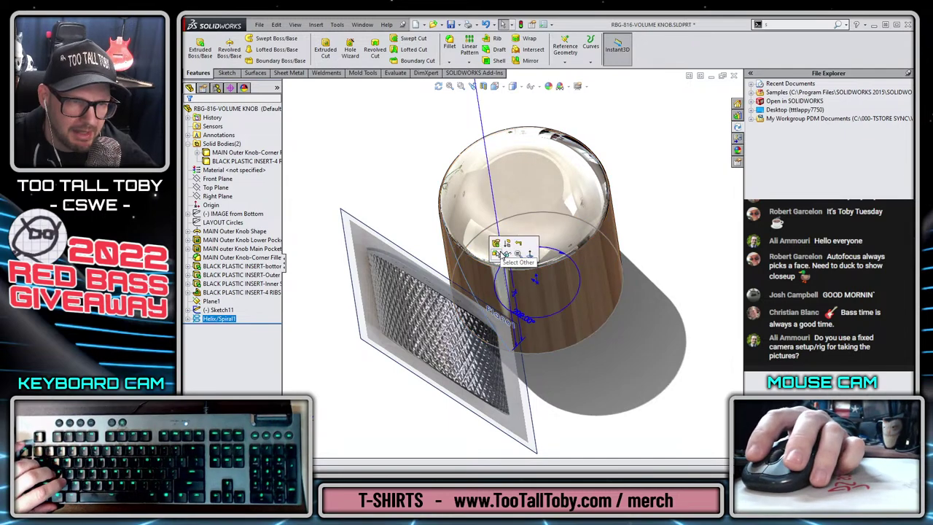
left_click(398, 192)
type("sa")
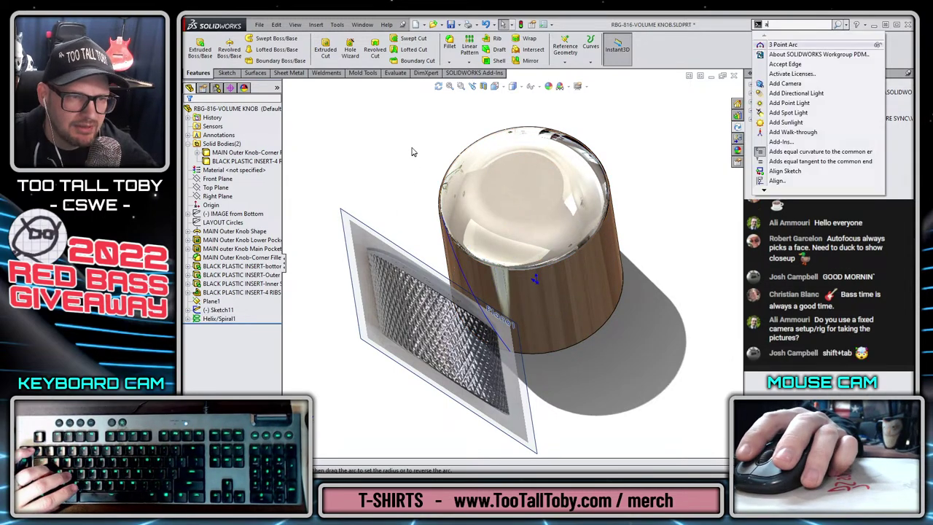
key("Escape")
key("s")
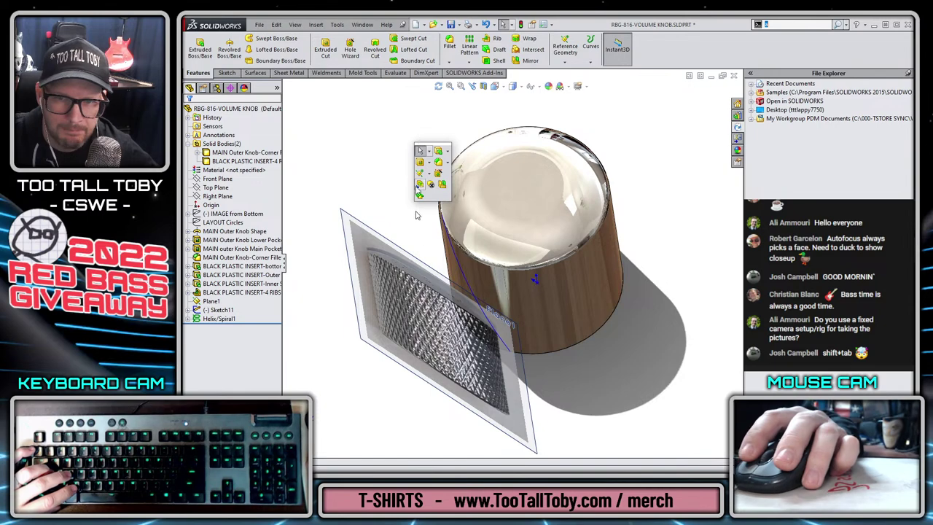
left_click(418, 174)
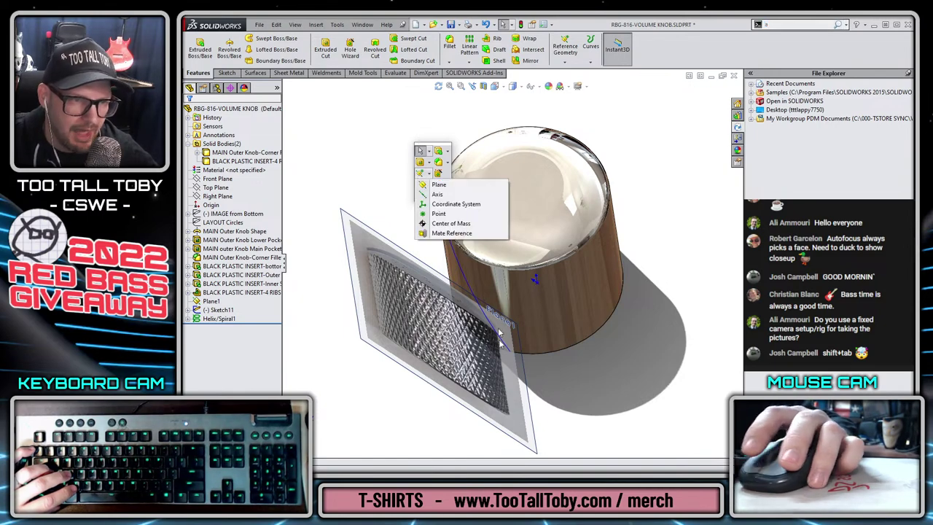
left_click(442, 188)
scroll(499, 330, "down", 5)
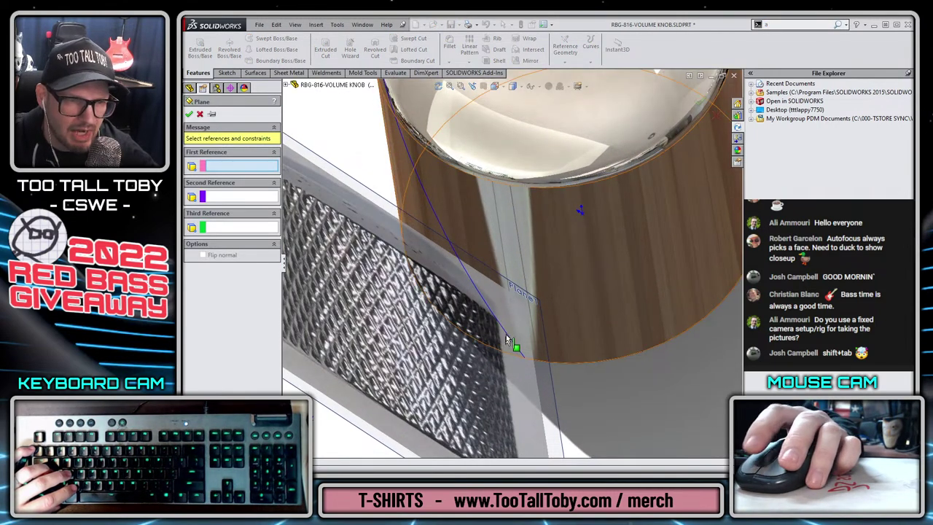
left_click(507, 331)
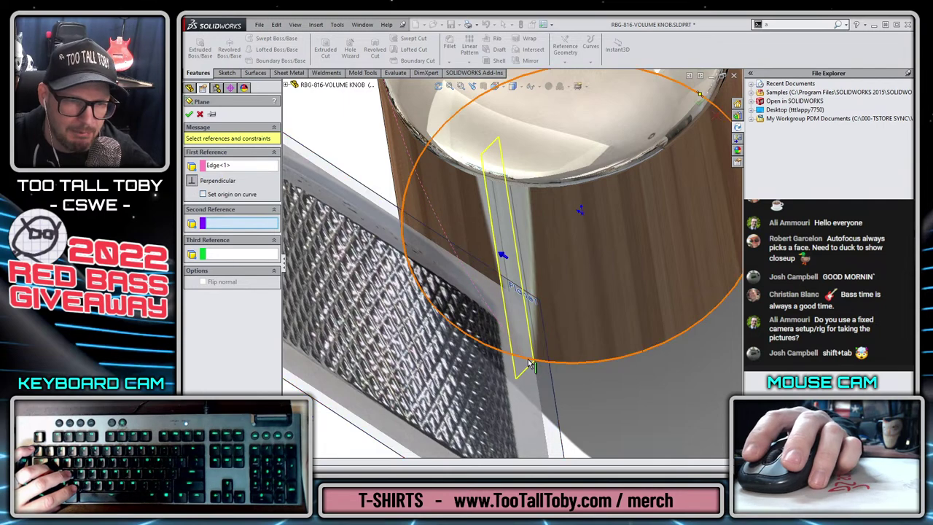
left_click(522, 355)
middle_click_drag(508, 358, 516, 329)
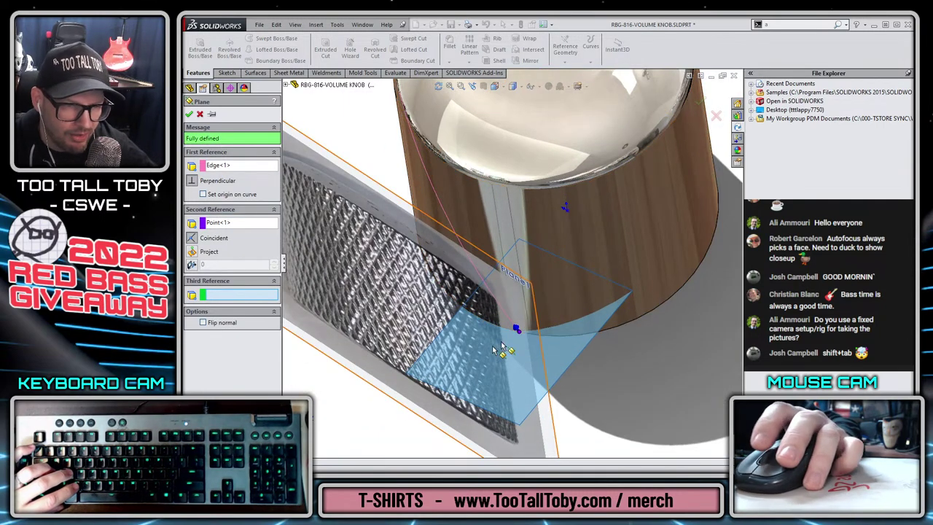
left_click(191, 114)
left_click(560, 381)
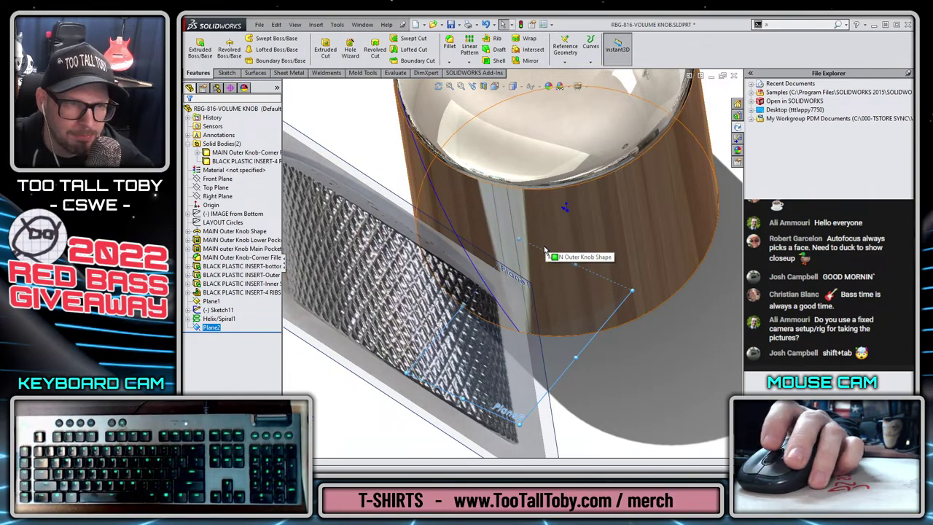
Roll the feature history back to just after Plane1, before the knurling photo sketch and helix.
scroll(544, 249, "up", 2)
middle_click(497, 216)
middle_click_drag(498, 215, 462, 140)
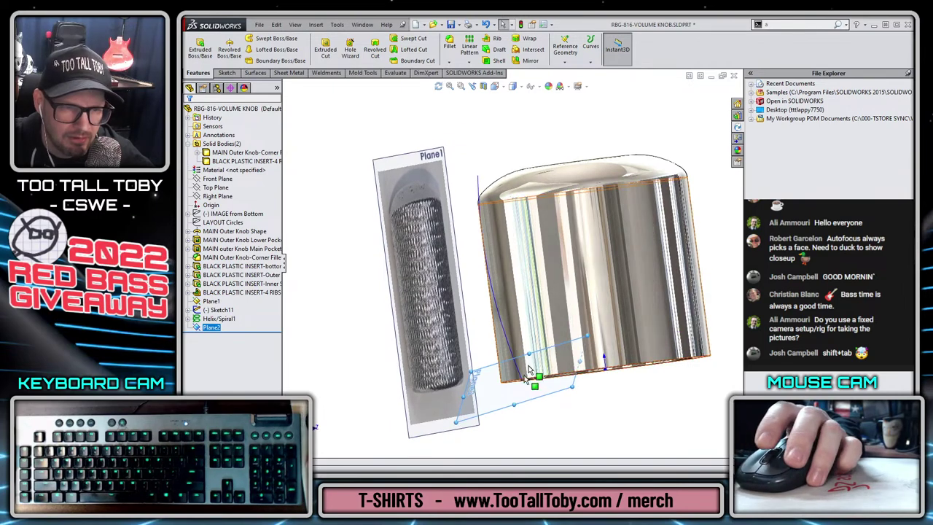
scroll(526, 359, "up", 3)
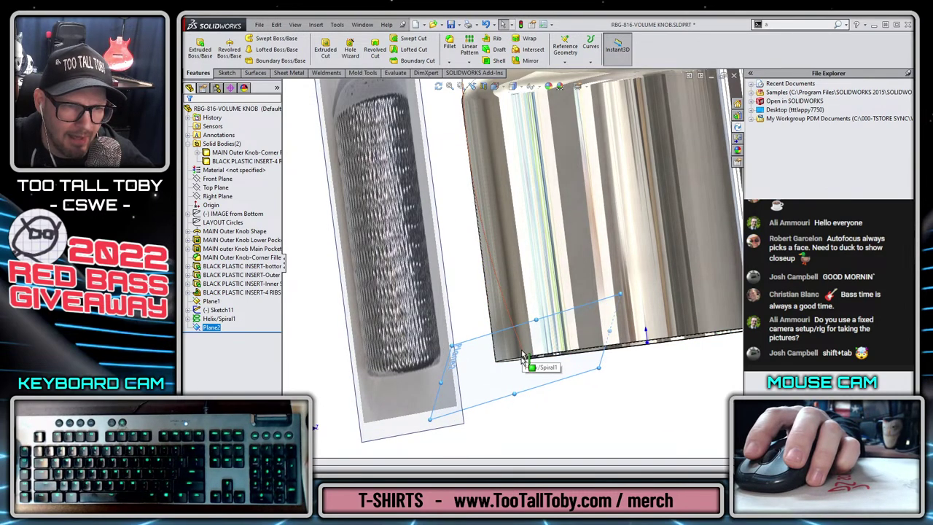
scroll(523, 357, "down", 3)
key("Escape")
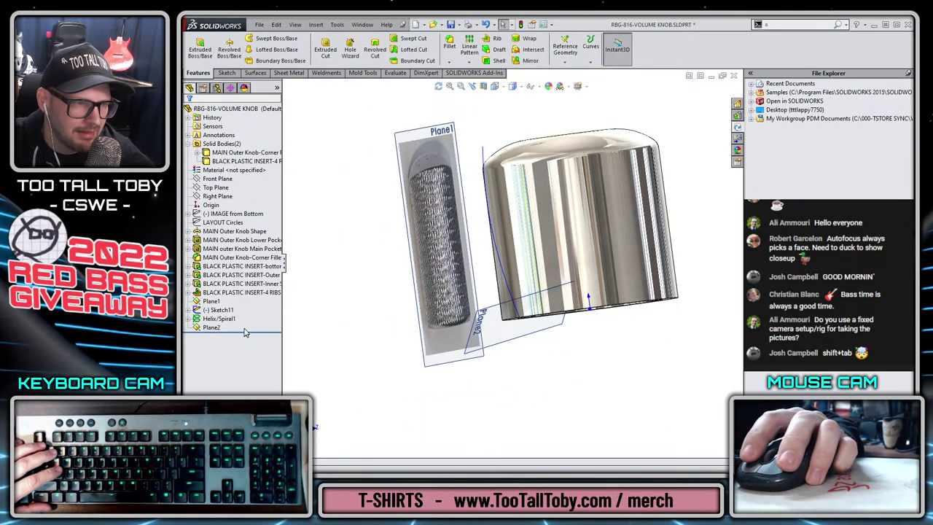
left_click_drag(248, 333, 248, 306)
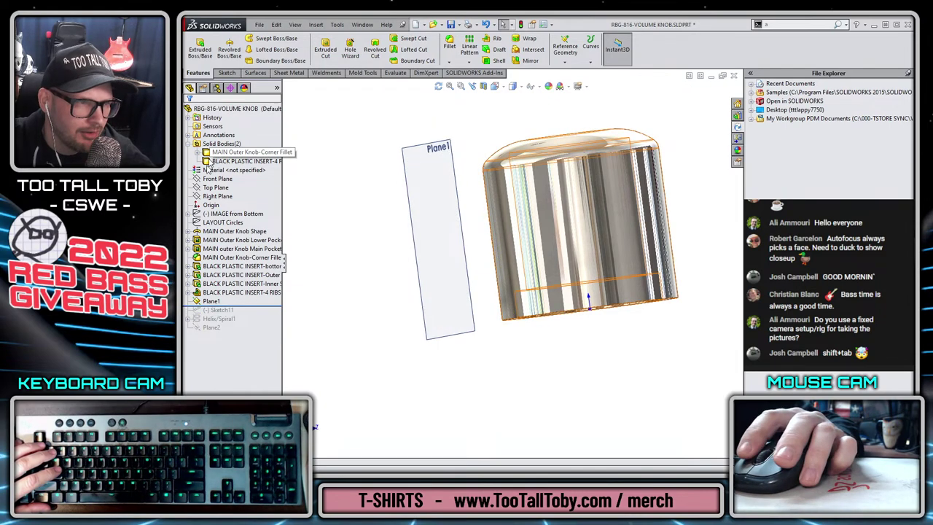
Create a reference plane offset 0.030 in below the Top Plane.
left_click_drag(495, 332, 492, 334, "ctrl")
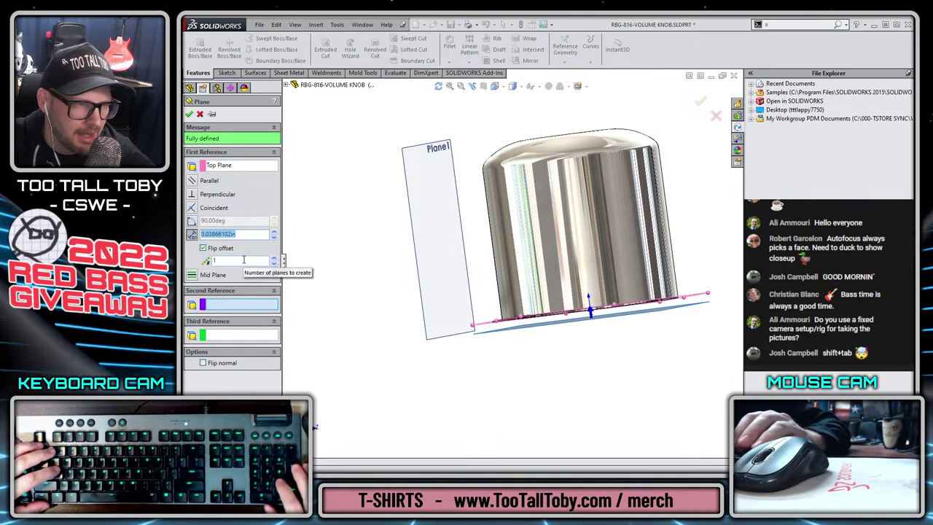
type(".030")
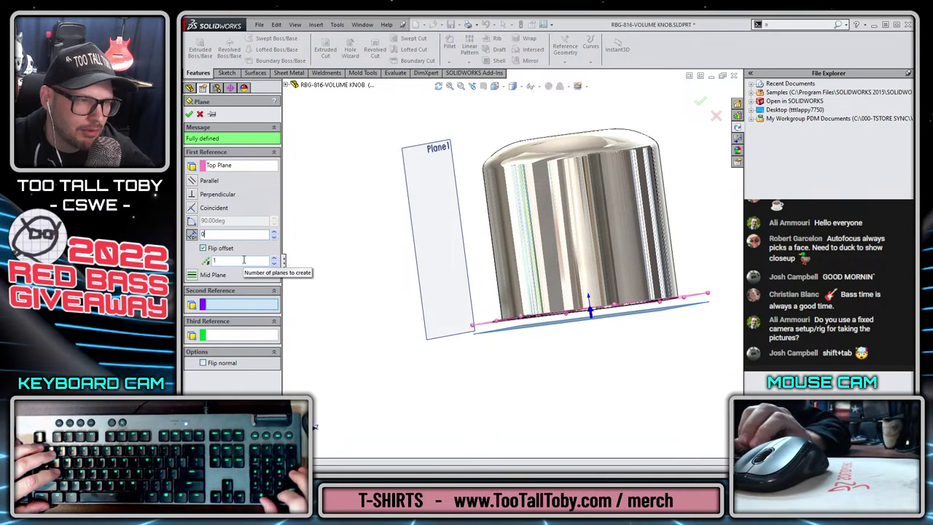
key("Return")
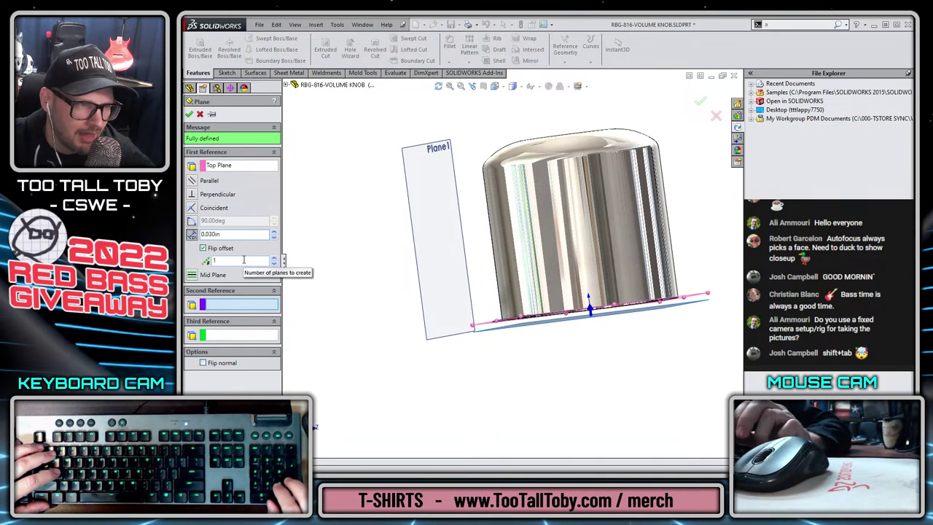
key("Return")
key("Escape")
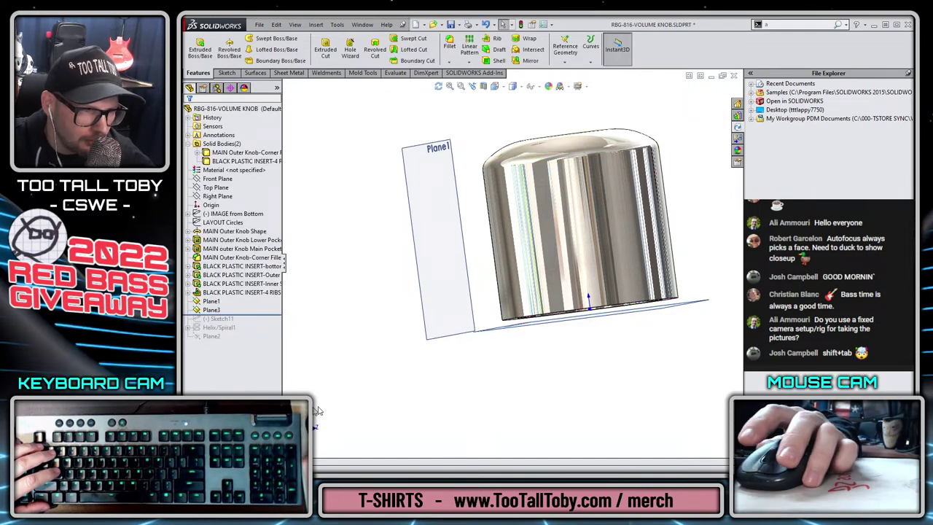
Roll the feature history forward to just after the helix and rename the knurling photo sketch as IMAGE-KNurlls.
left_click(263, 321)
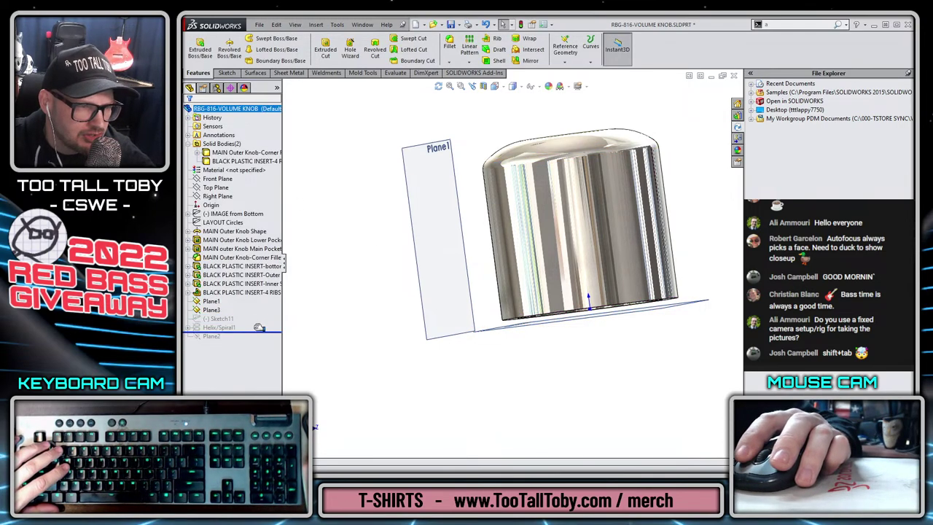
left_click_drag(259, 328, 259, 331)
left_click(211, 321)
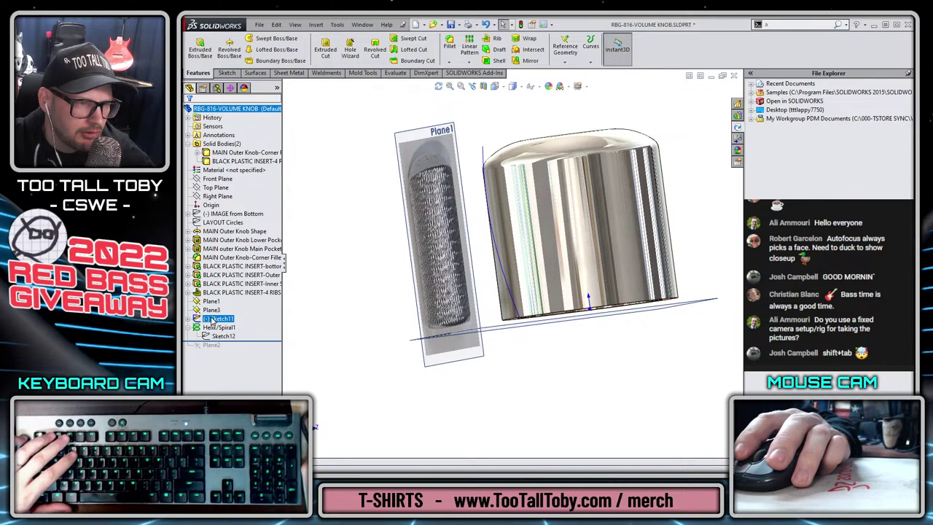
key("F2")
type("IMAGE-")
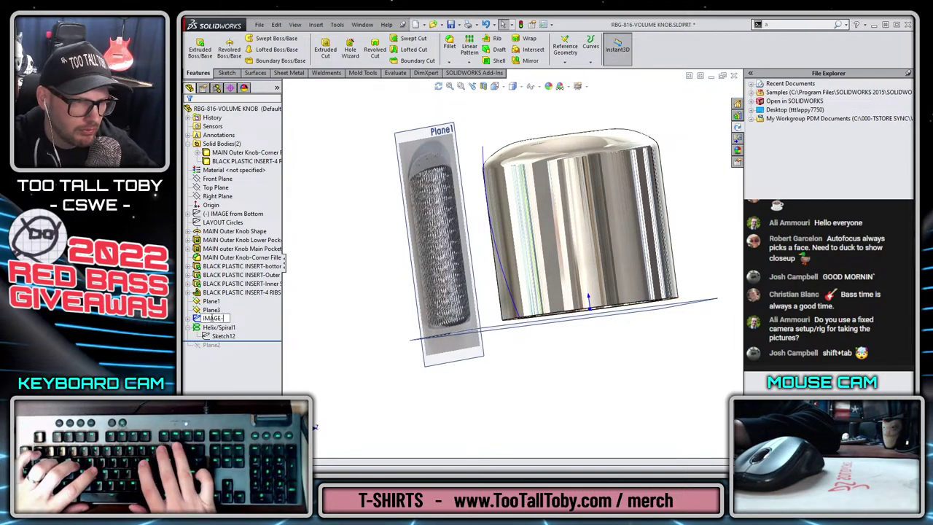
type("KNurls")
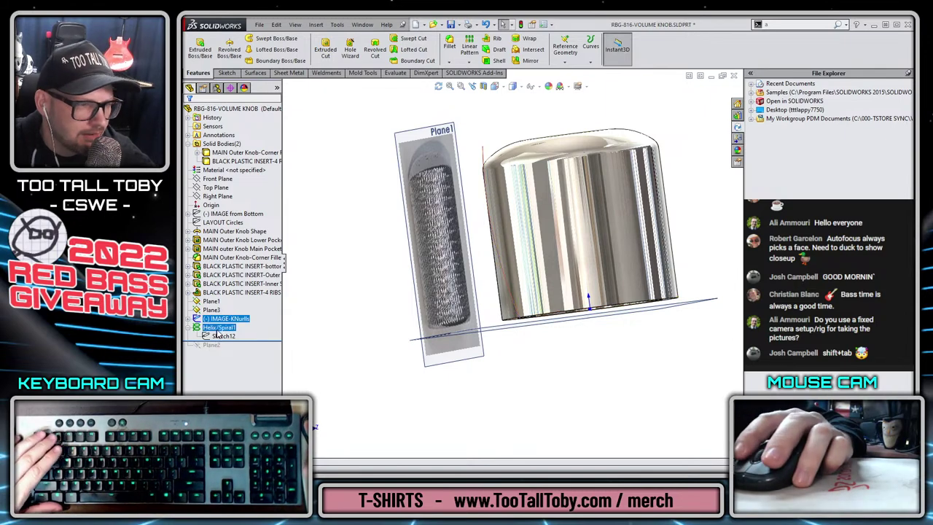
Move the helix's base circle sketch onto the new offset plane below the knob.
left_click(219, 328)
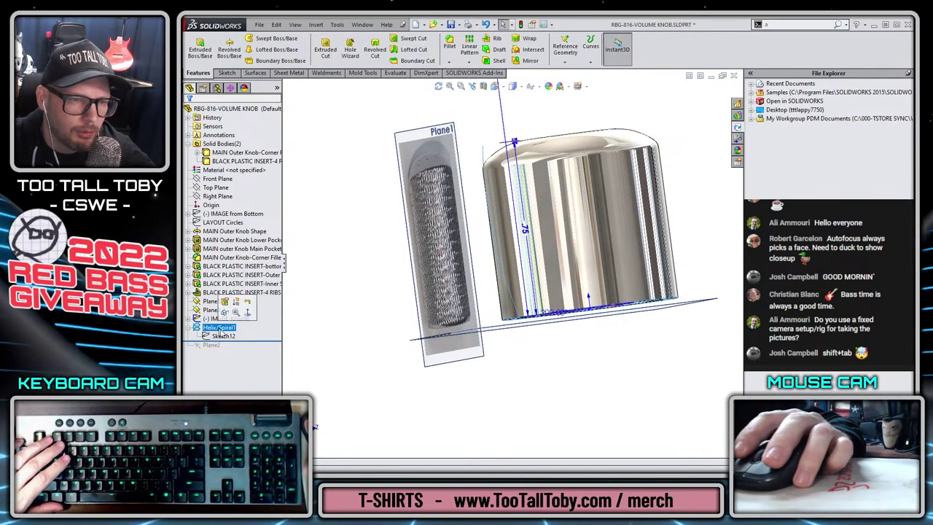
left_click(223, 336)
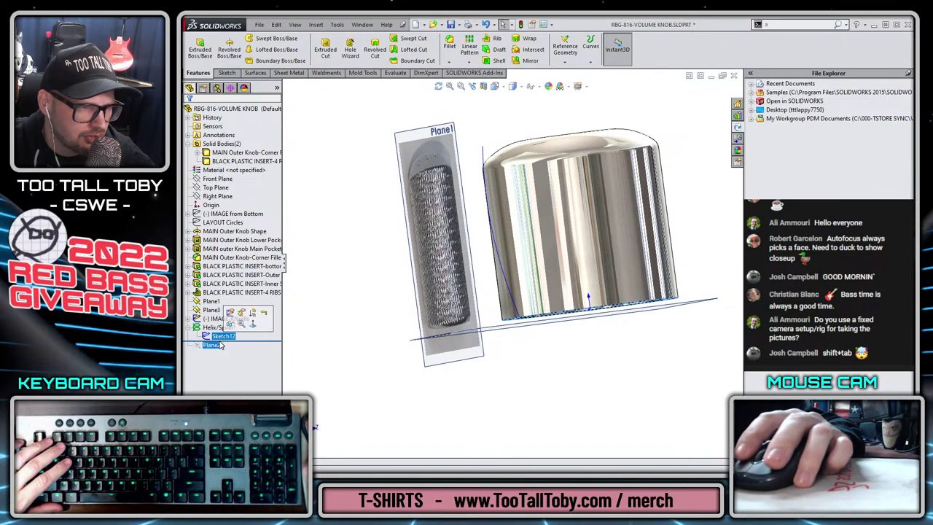
right_click(216, 337)
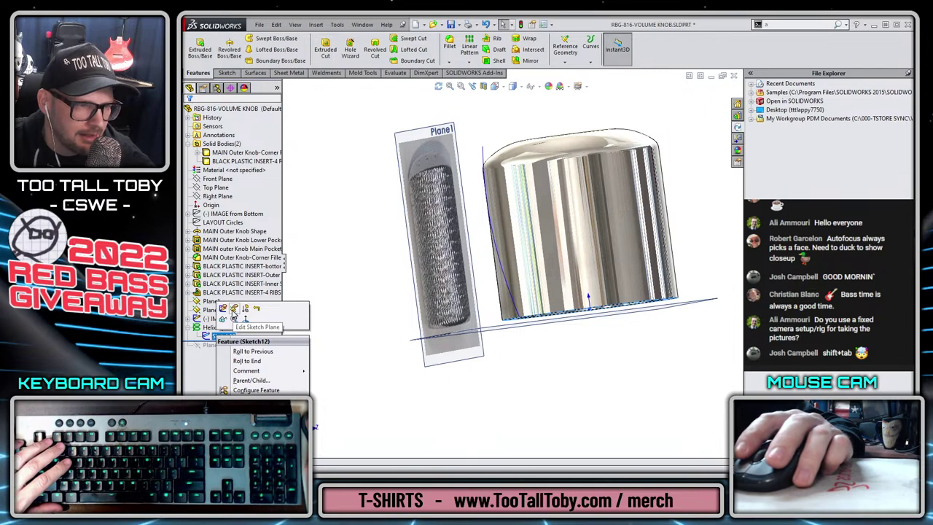
left_click(235, 315)
left_click(516, 329)
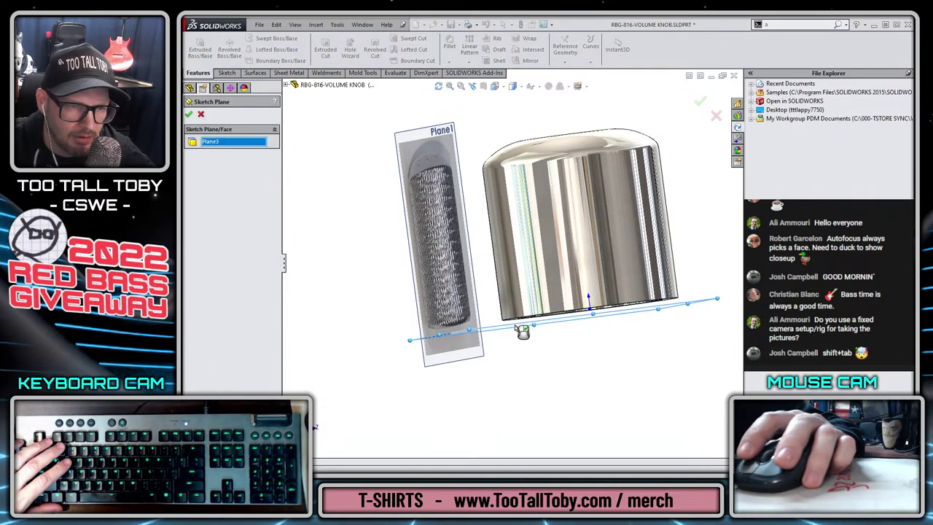
key("Return")
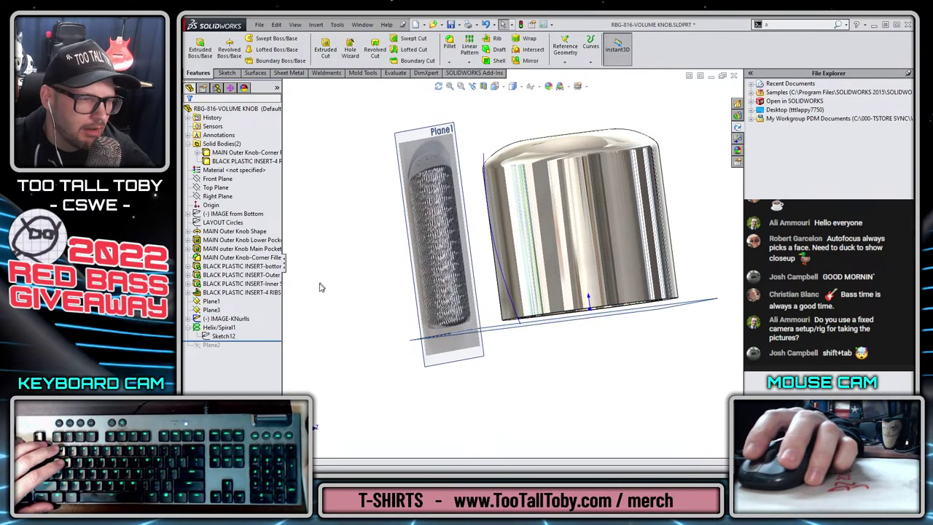
Edit the helix against the knurling photo, set its start angle to 203 degrees and move its upper callout clear of the curve.
left_click(219, 327)
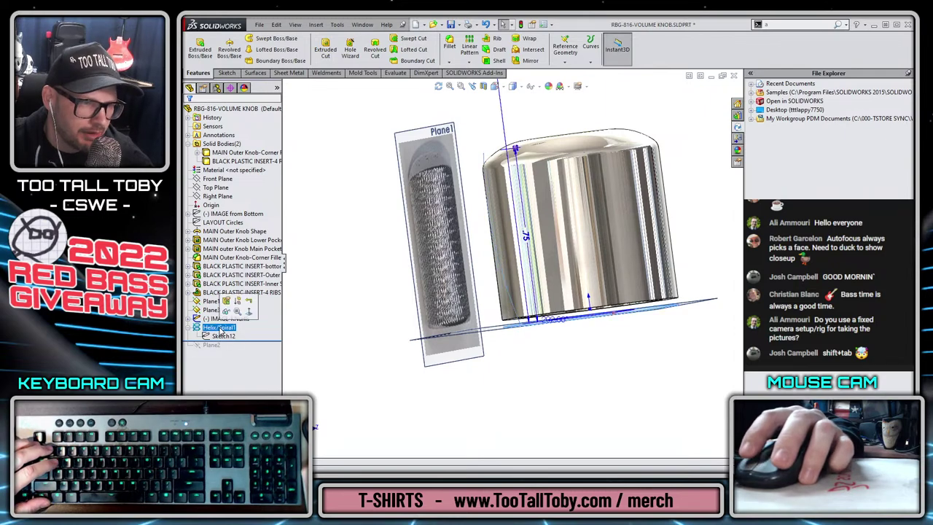
left_click(226, 300)
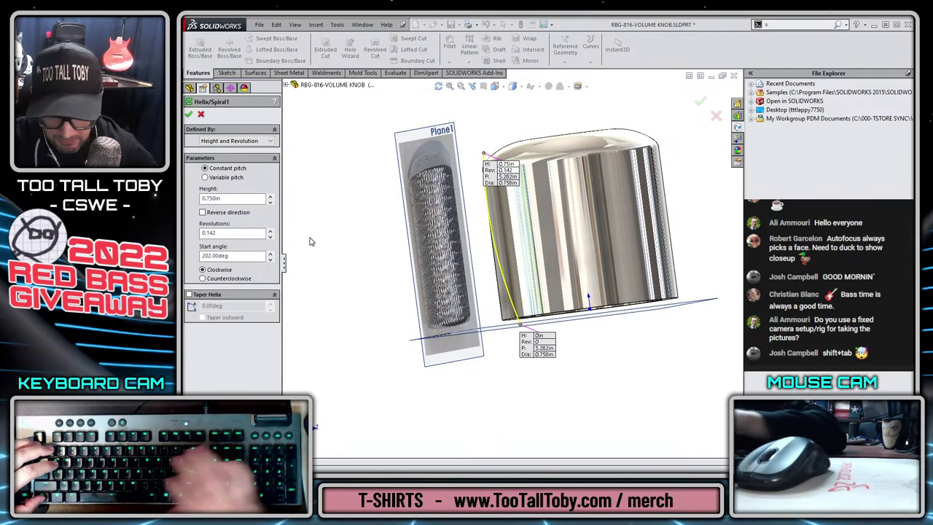
key("ctrl+1")
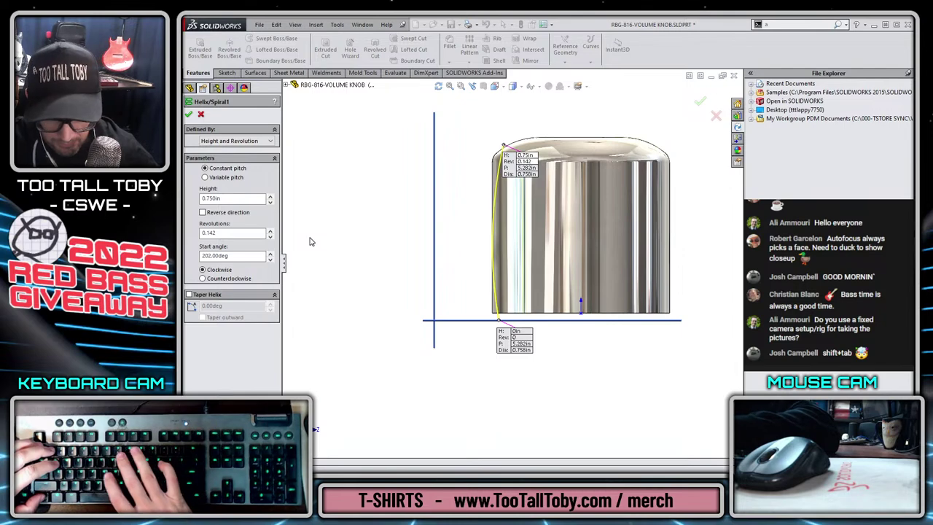
key("ctrl+3")
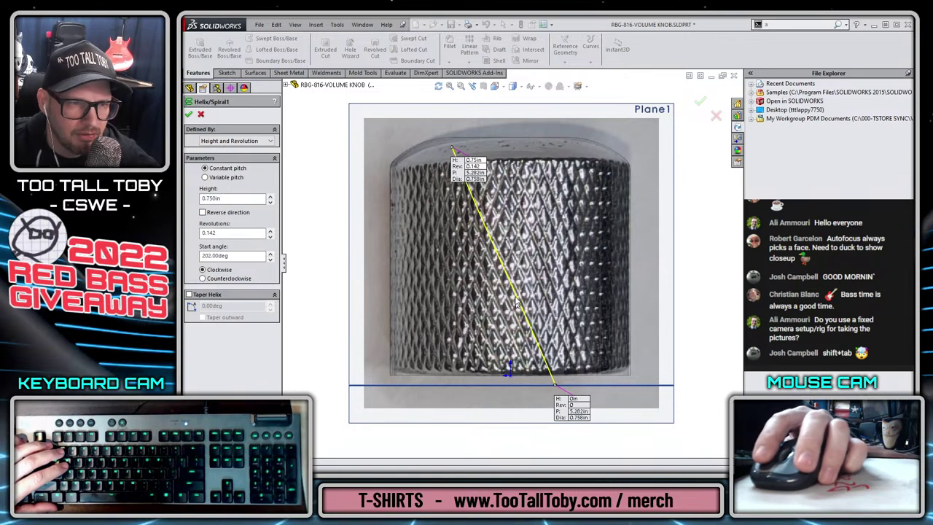
left_click(270, 256)
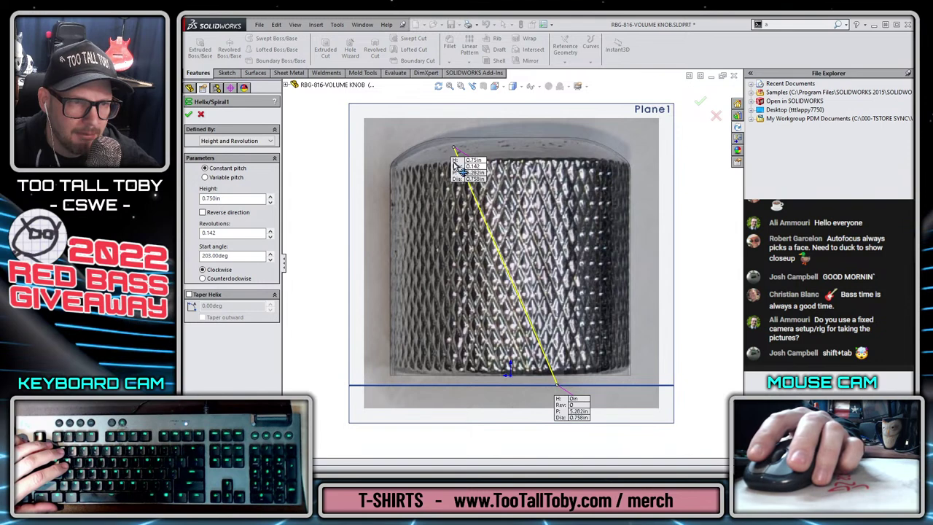
left_click_drag(455, 166, 413, 151)
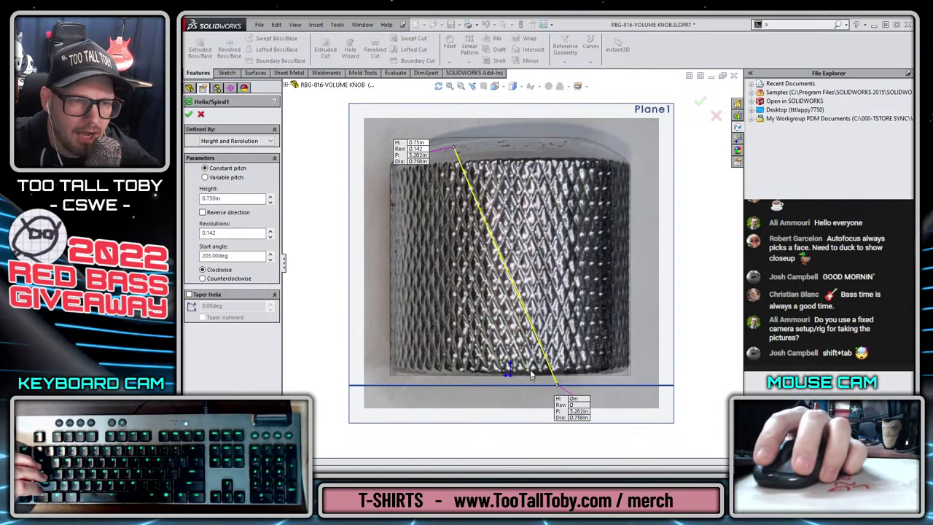
Try 0.140 and 0.137 revolutions for the helix against the knurling photo and settle on 0.14.
left_click_drag(232, 232, 203, 233)
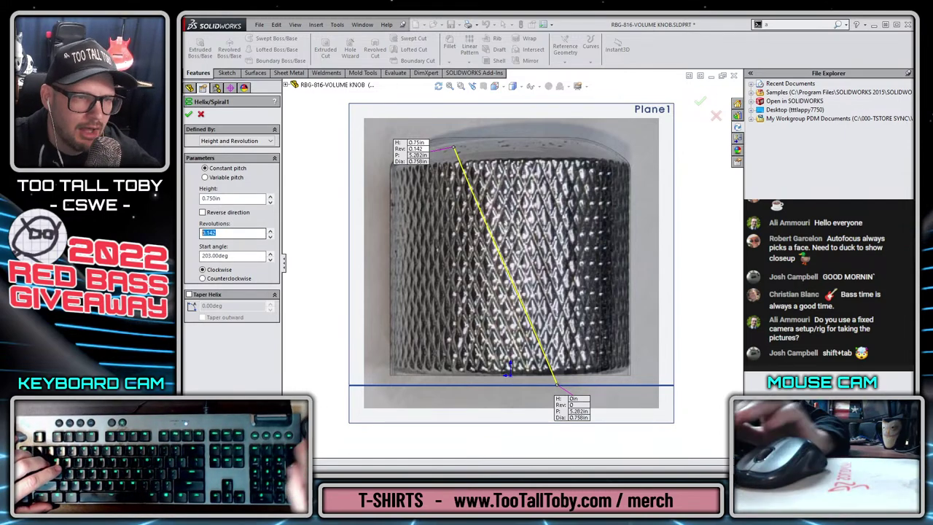
type("0.140")
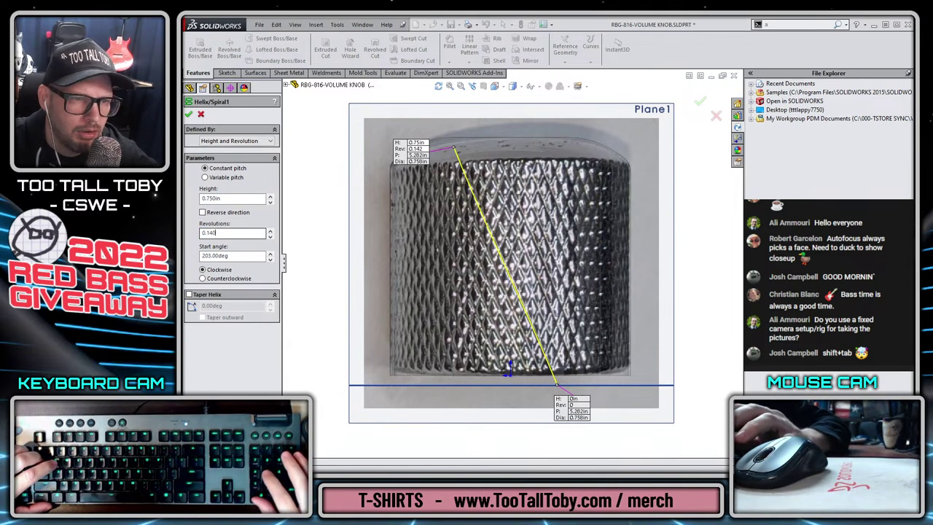
key("Tab")
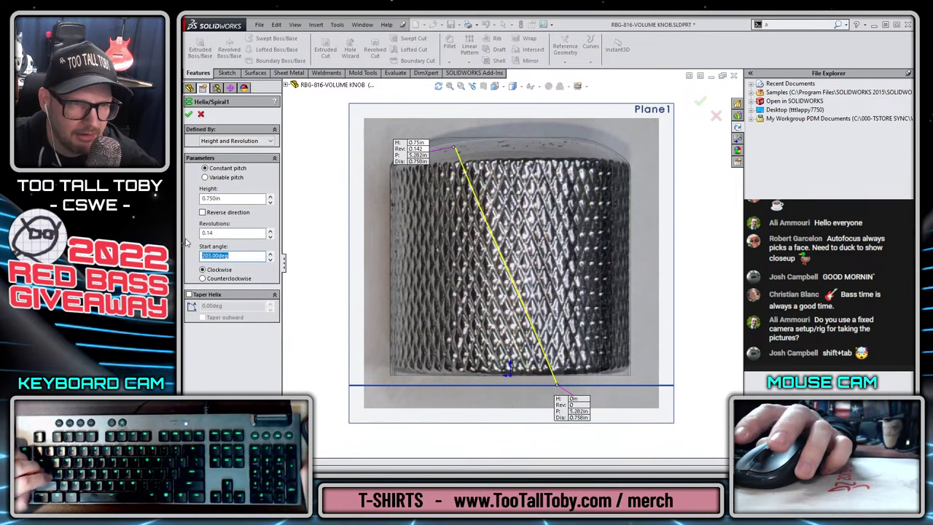
type("0.137")
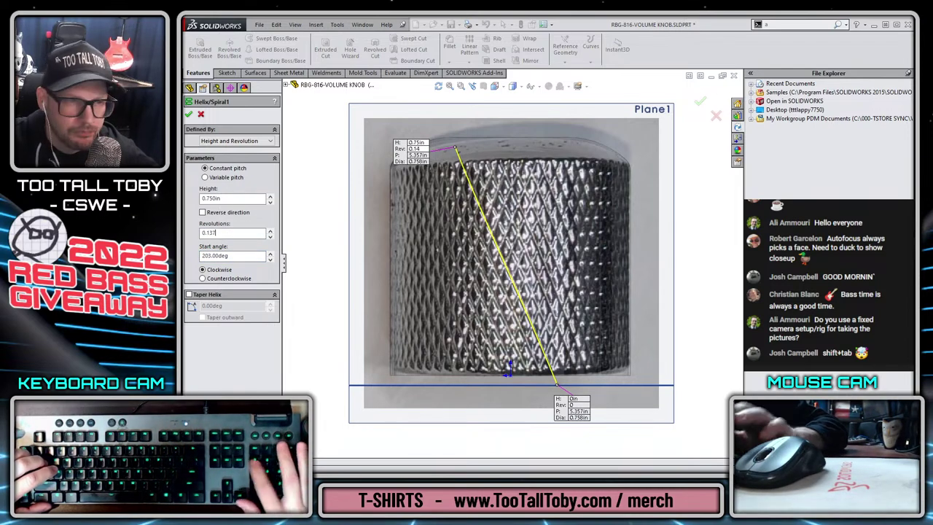
key("Tab")
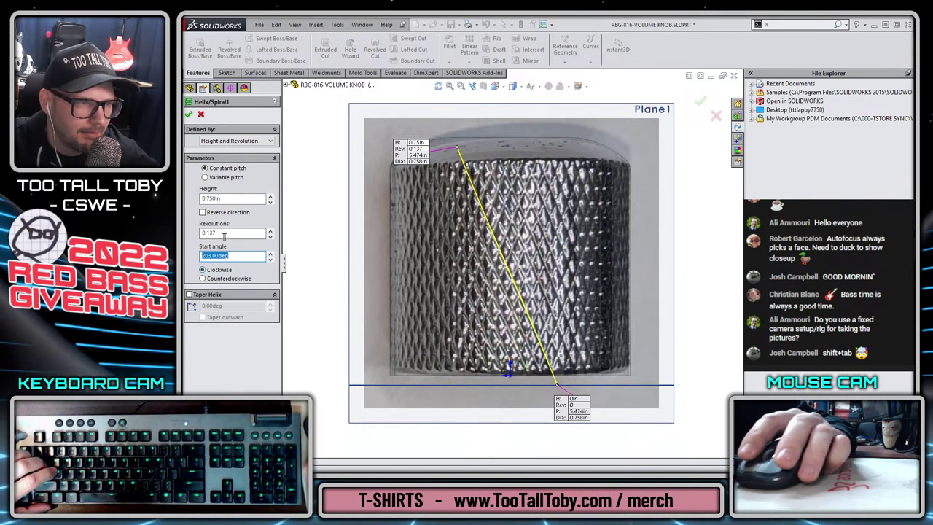
type("0.14")
key("Tab")
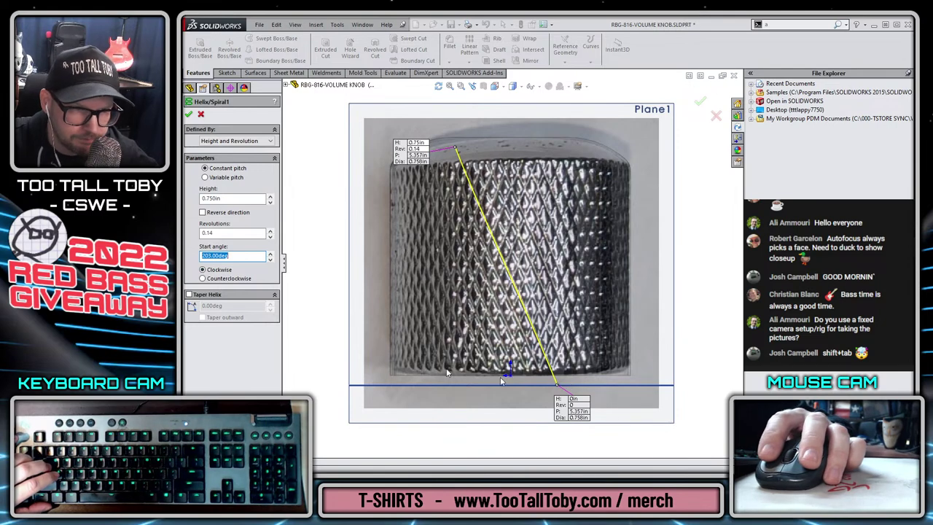
Set the helix's start angle to 203.5 degrees and accept the edited helix.
type("20")
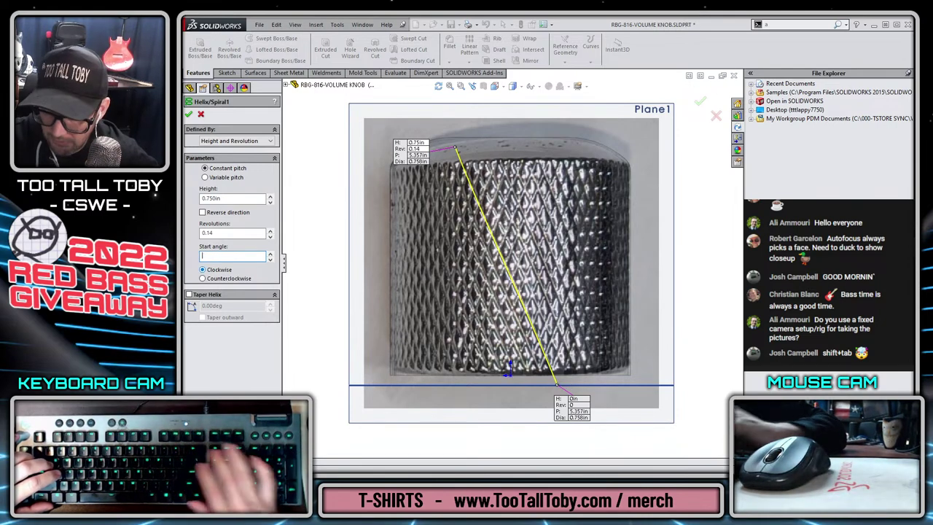
type("3.5")
key("Tab")
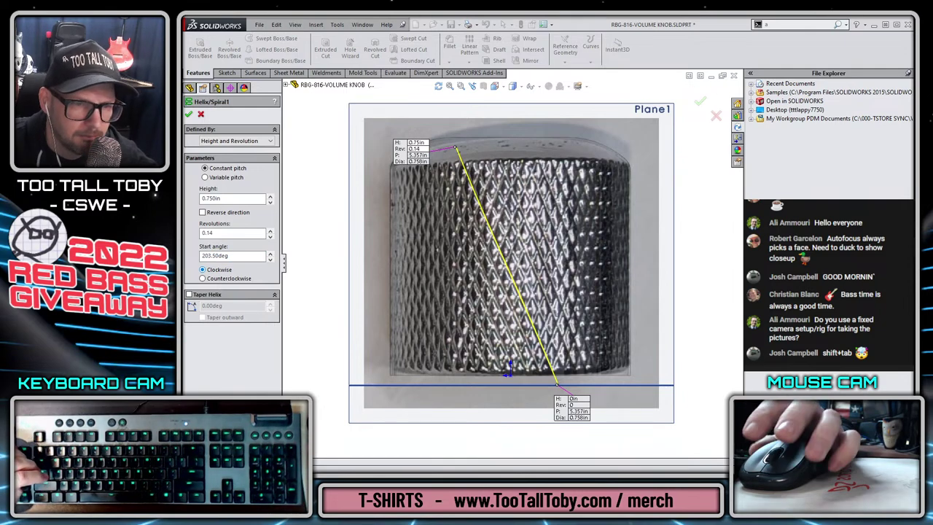
left_click(700, 103)
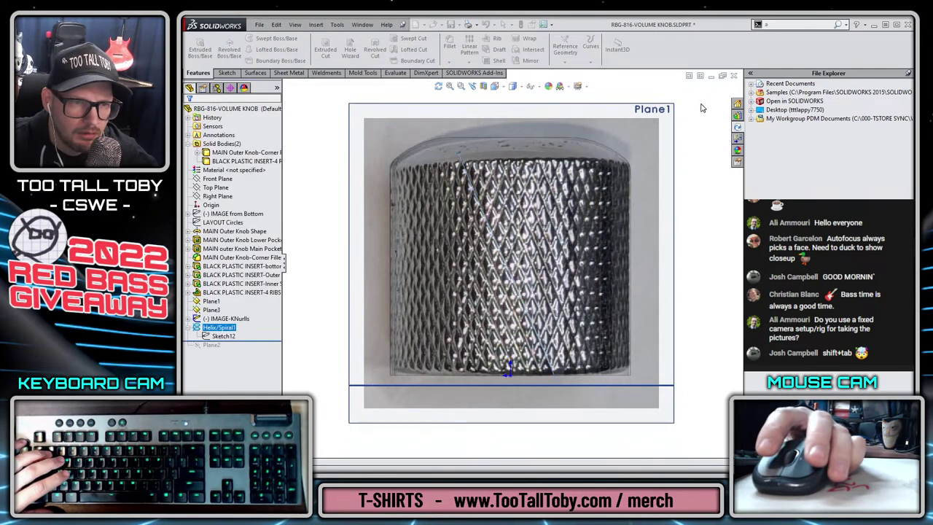
left_click(496, 424)
key("z")
key("Escape")
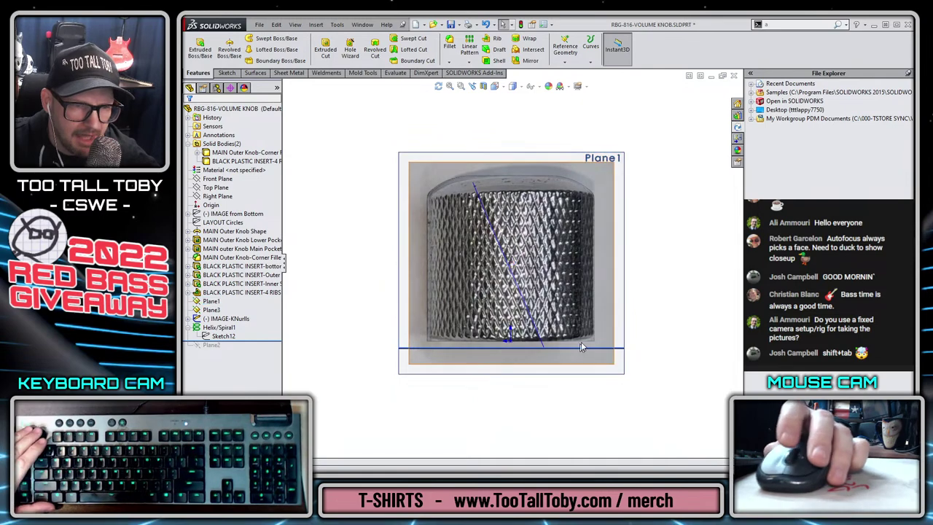
Roll the feature history forward to the end to restore the plane at the helix's lower endpoint.
middle_click_drag(583, 349, 527, 381)
scroll(530, 387, "down", 5)
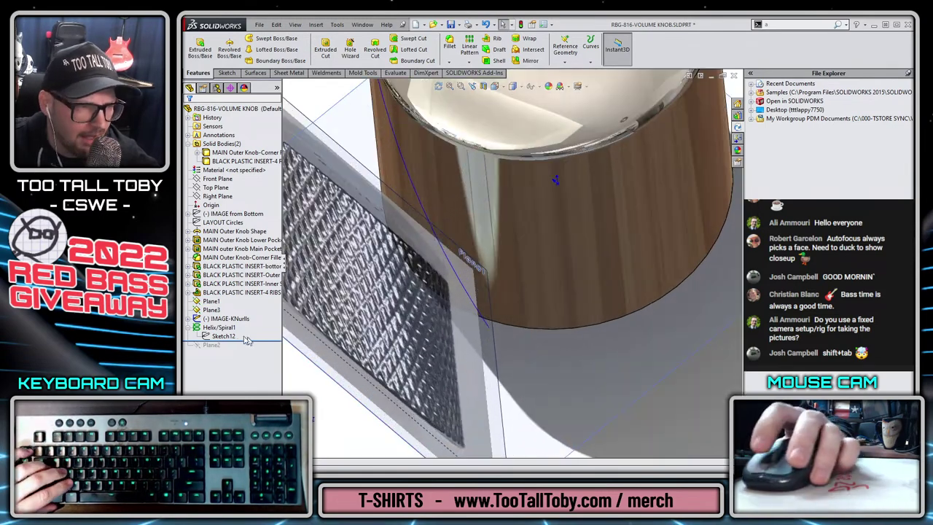
left_click_drag(250, 349, 250, 351)
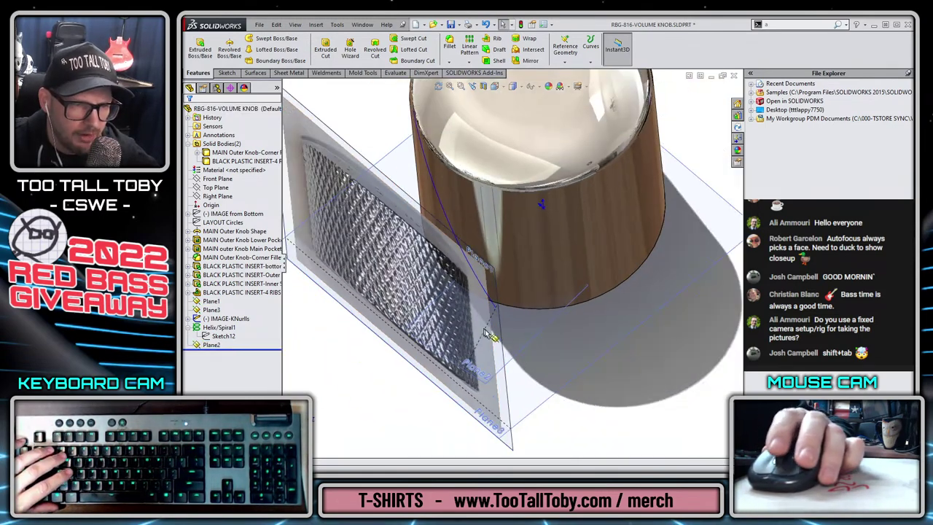
scroll(503, 291, "up", 2)
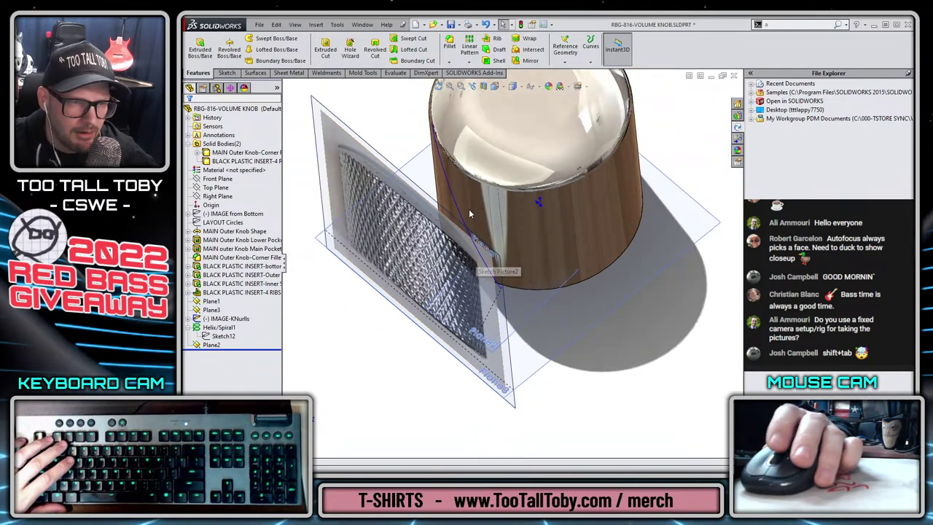
Rename the offset plane below the knob as LOWER PLANE for HELIX Sketch and hide it.
left_click(219, 310)
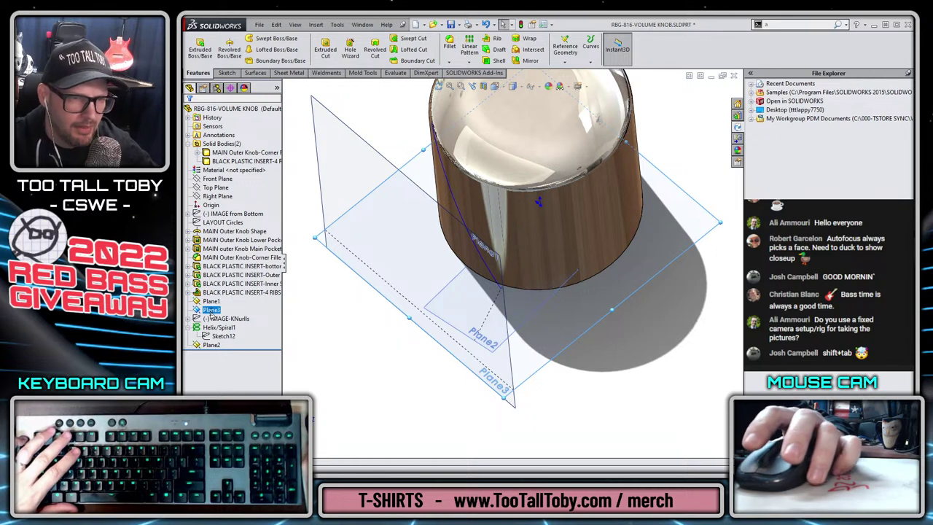
left_click(219, 310)
type("LOWER")
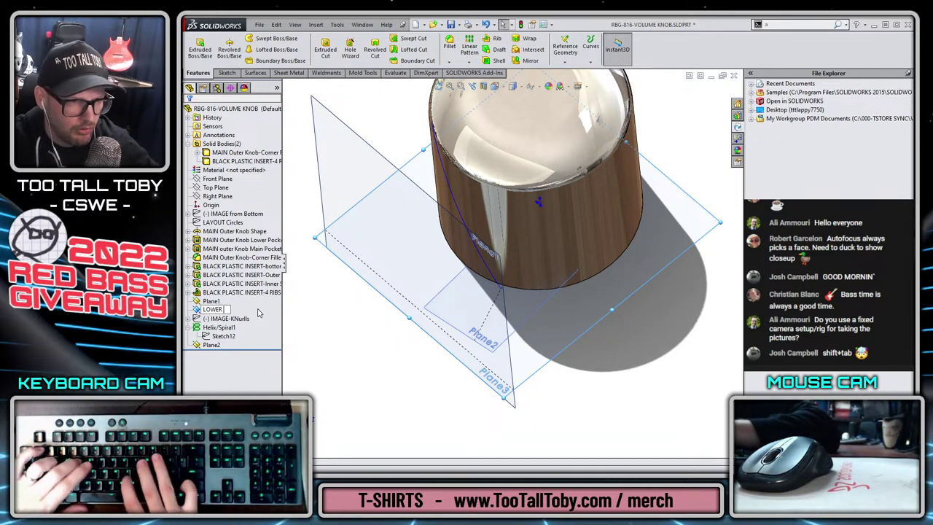
type(" PLANE for HELIX")
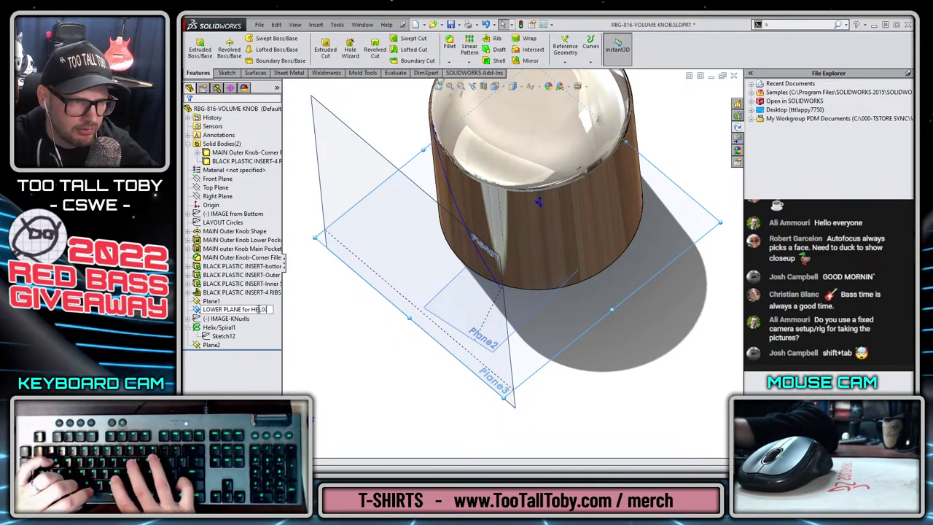
type(" Sketch")
key("Return")
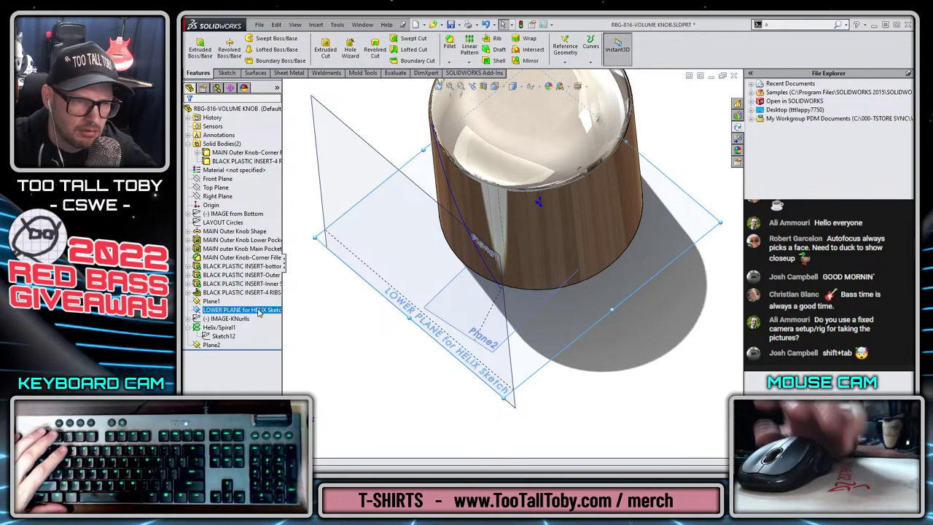
left_click(245, 312)
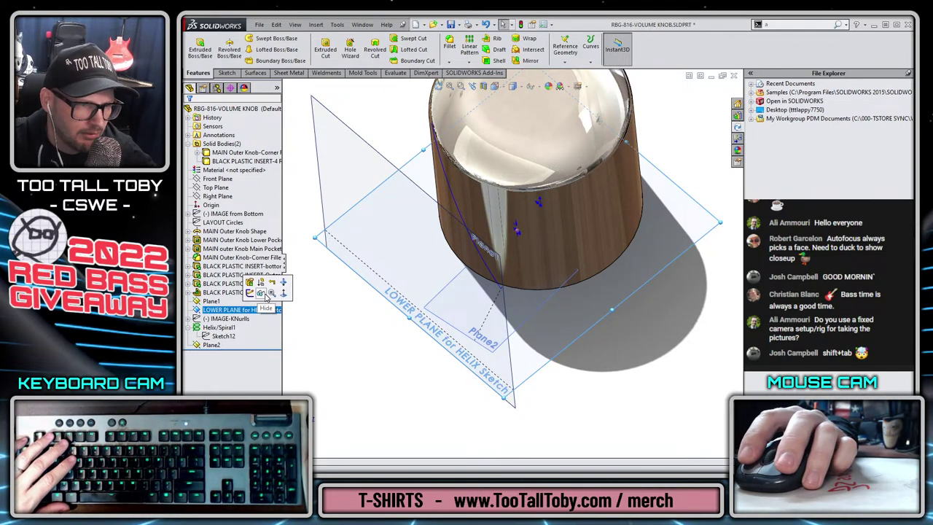
left_click(264, 294)
Rename the plane that carries the knurling photo as Plane for KNURL IMAGE.
left_click(216, 301)
key("F2")
type("P")
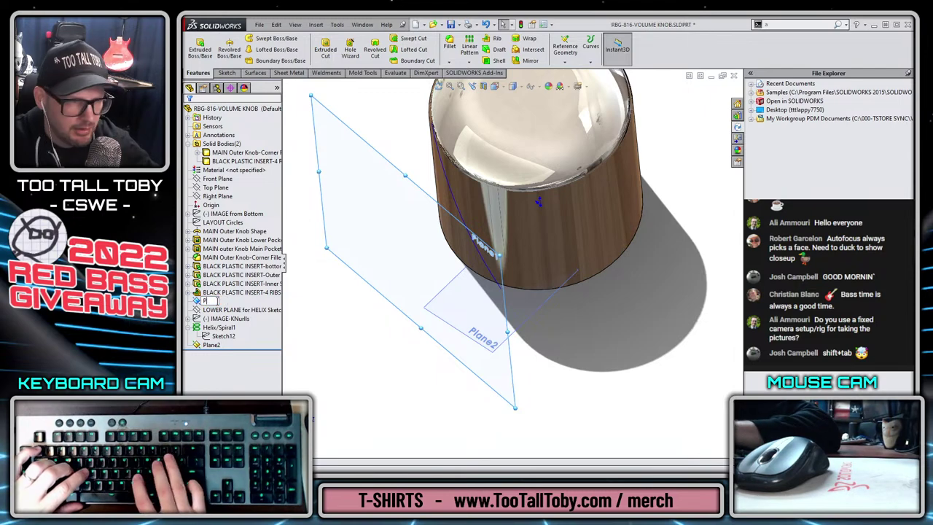
type("lane for KNURL")
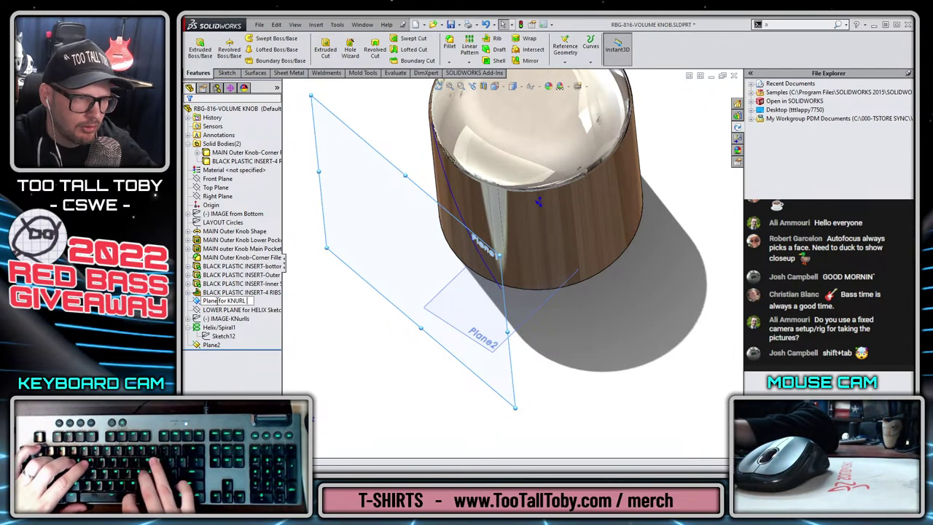
type(" IMAGE")
key("Return")
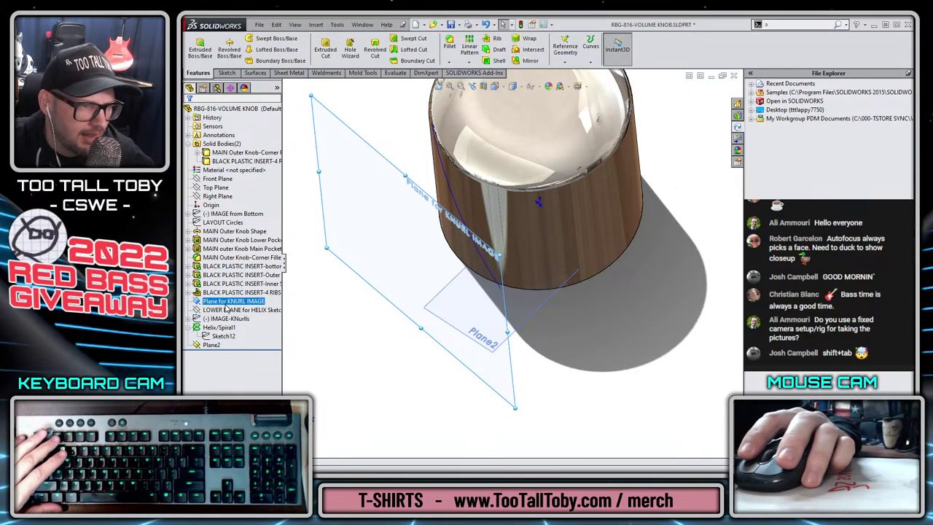
Move the knurl image plane and the IMAGE-KNurlls sketch up the feature history beside IMAGE from Bottom, and hide the plane.
left_click_drag(227, 309, 218, 222)
left_click(226, 318)
left_click(219, 231, "ctrl")
left_click(206, 222)
left_click(213, 230)
left_click(217, 223)
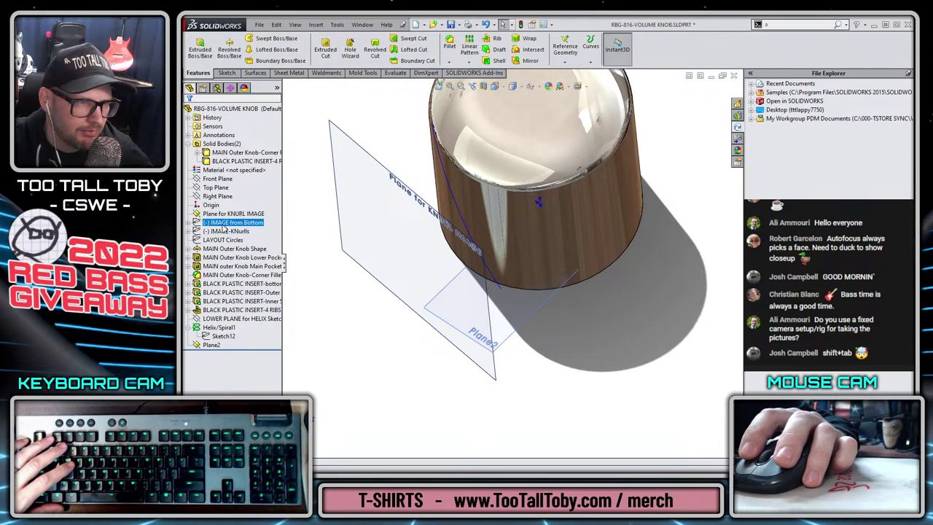
left_click(224, 216)
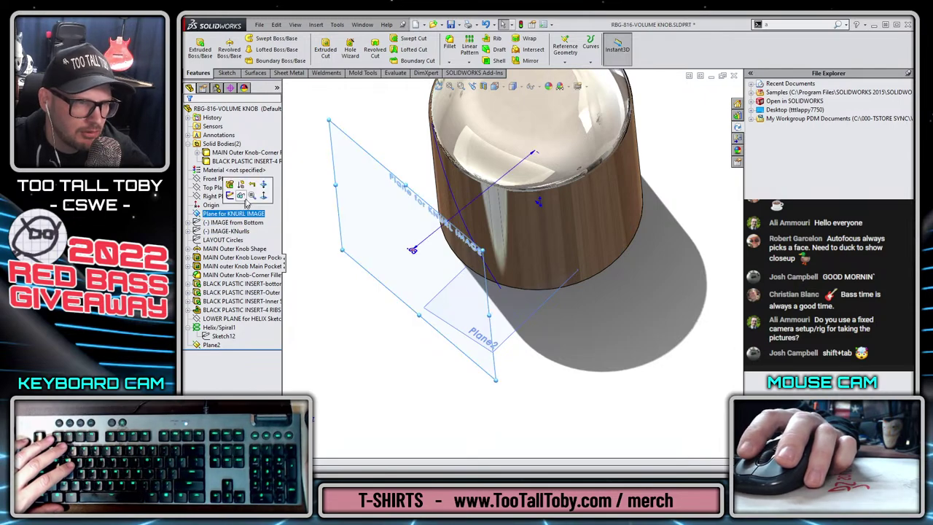
left_click(241, 197)
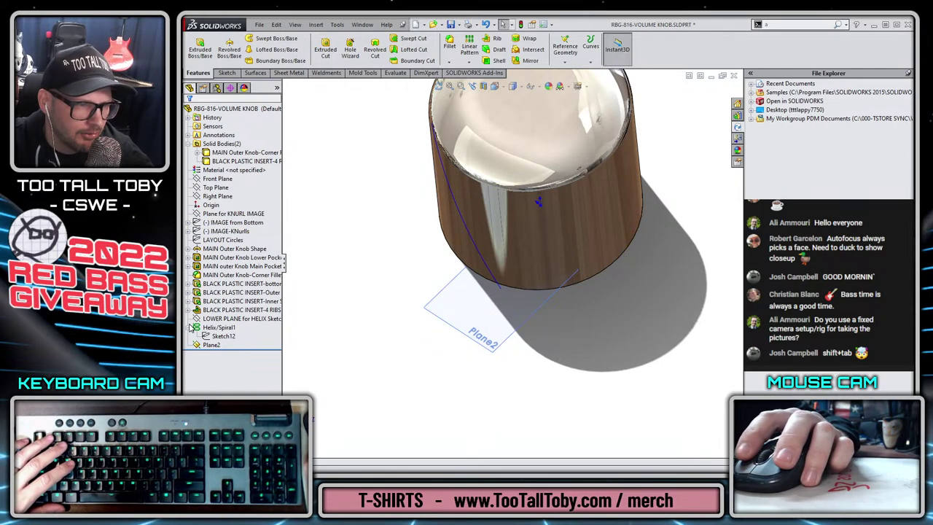
Rename the helix feature as HELIX-Knurl Path 1.
left_click(216, 328)
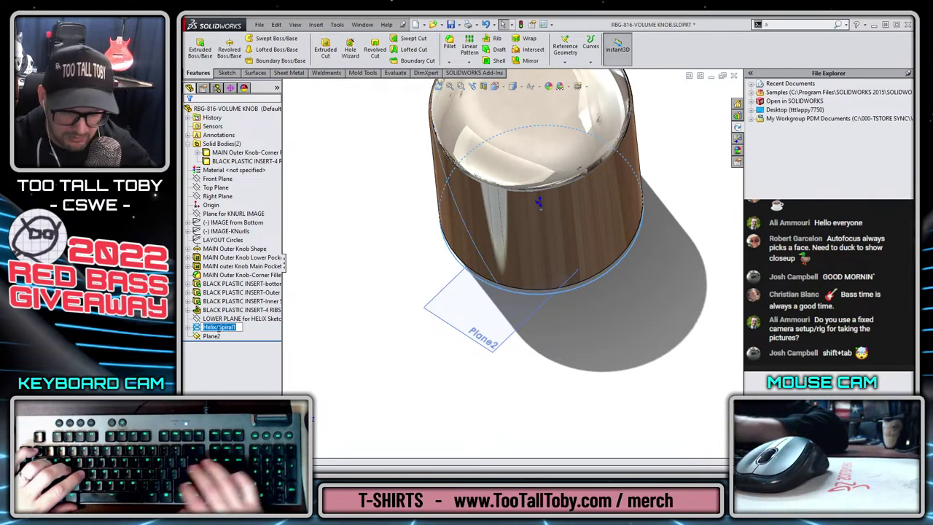
type("HELIX-Knur")
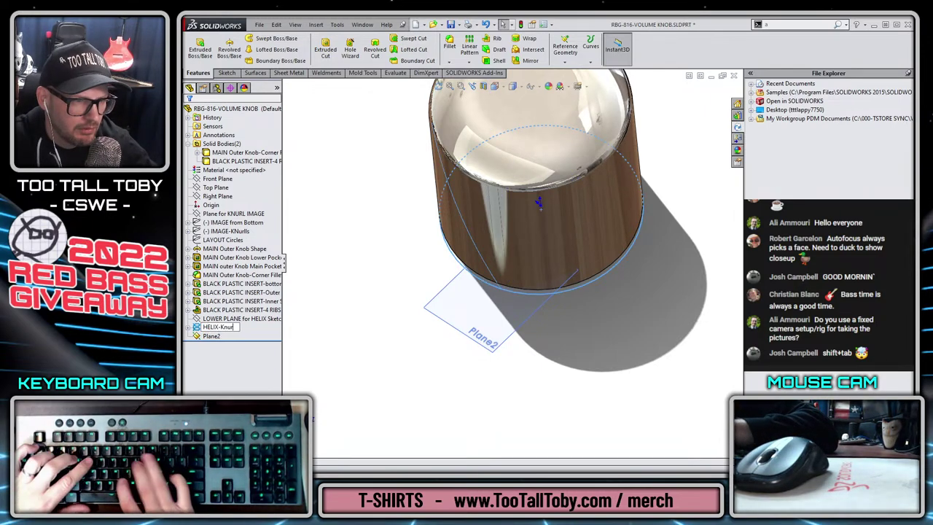
type("l Path 1")
key("Return")
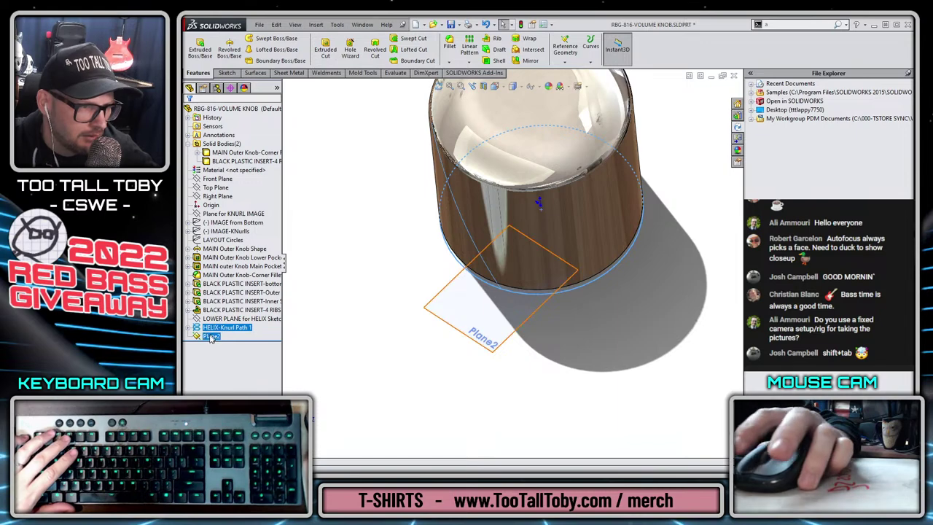
Rename the plane at the helix's lower endpoint as PROFILE PLANE for KNURL CUT 1 and check in the part, retaining ownership.
left_click(211, 336)
key("F2")
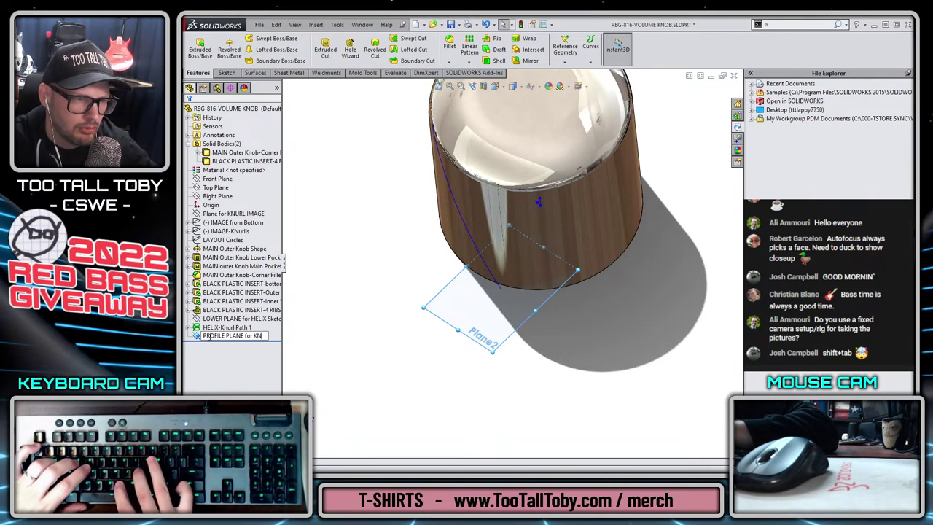
key("Return")
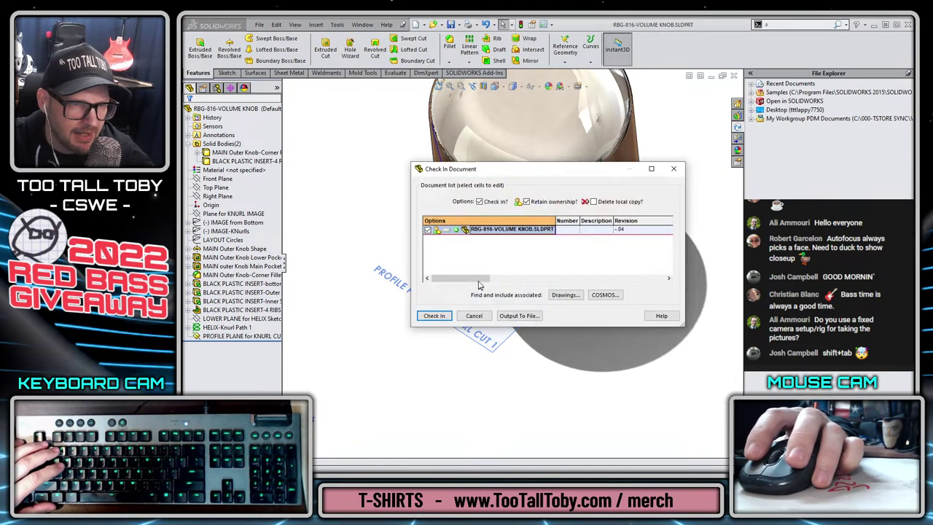
left_click(434, 316)
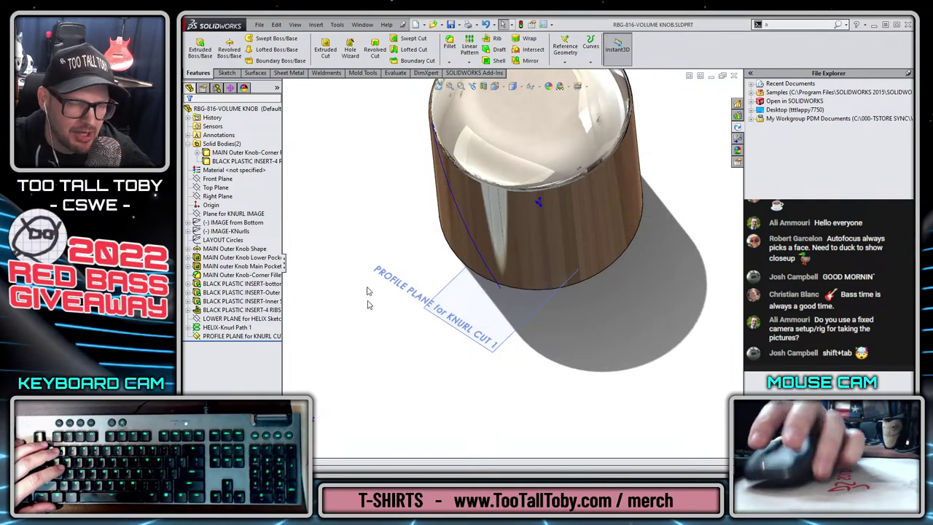
Start a sketch on the knurl profile plane and draw a slanted groove side about 0.011 in long near the helix's end.
left_click(521, 323)
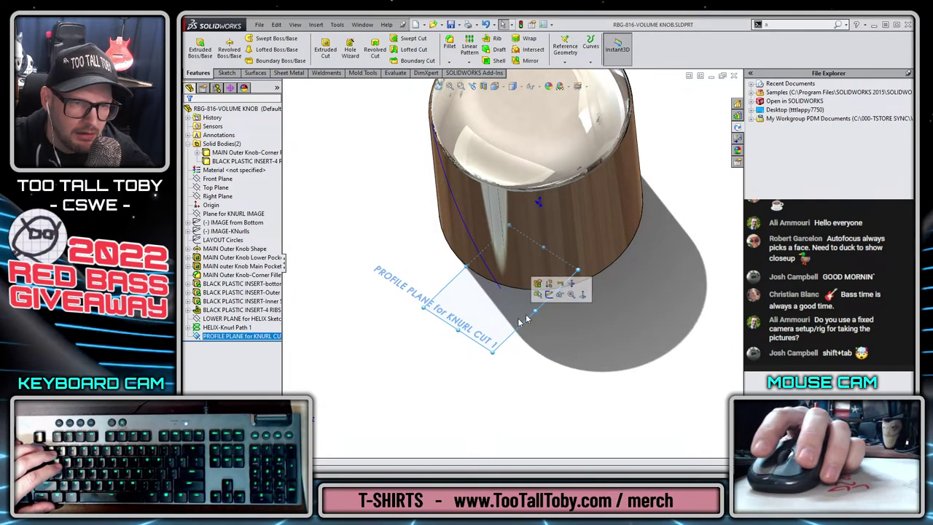
left_click(549, 295)
key("ctrl+8")
key("ctrl+8")
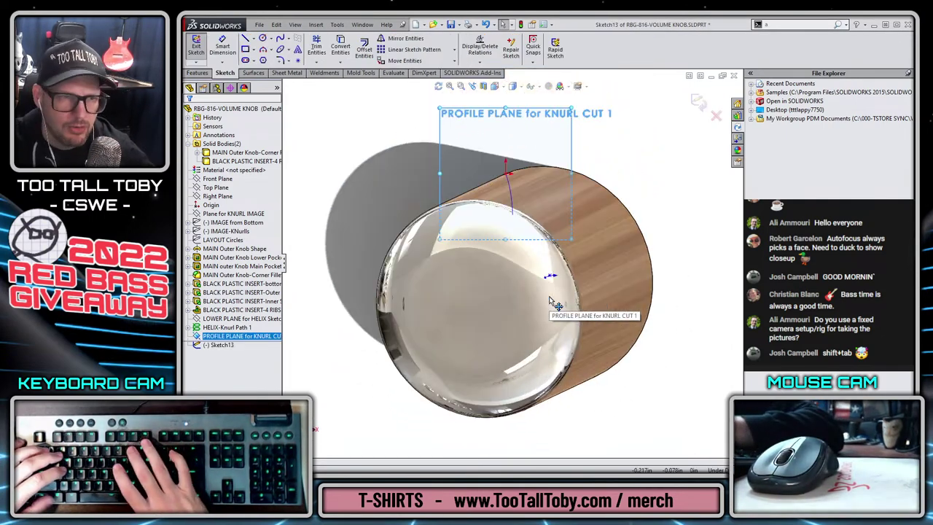
scroll(521, 186, "down", 5)
scroll(521, 182, "down", 3)
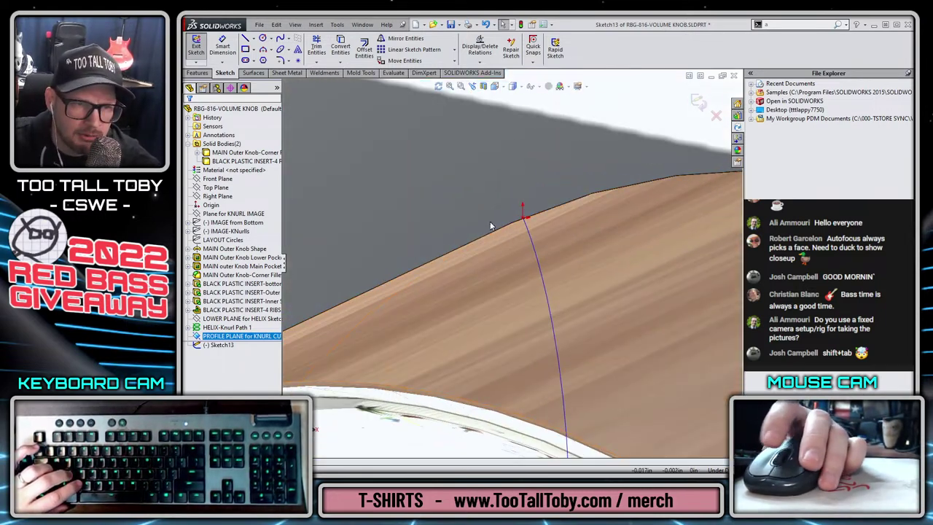
key("s")
left_click(494, 231)
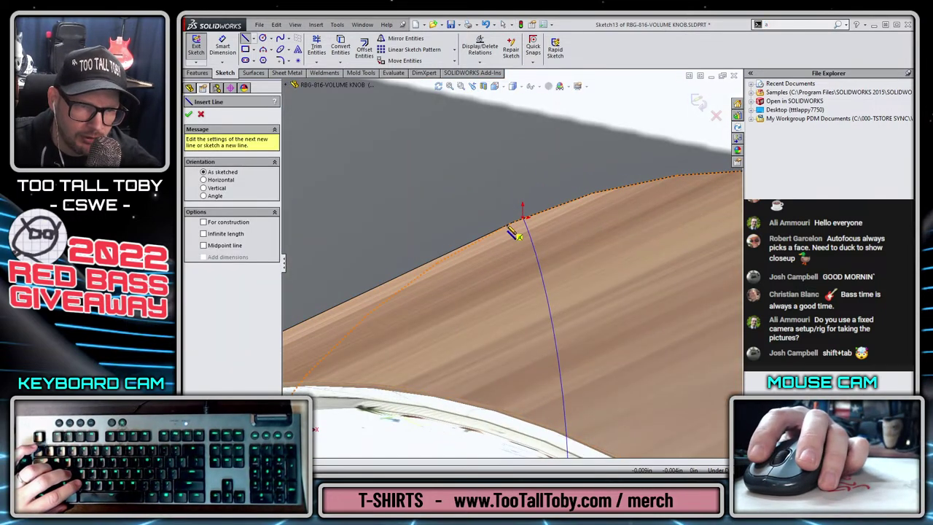
left_click(508, 228)
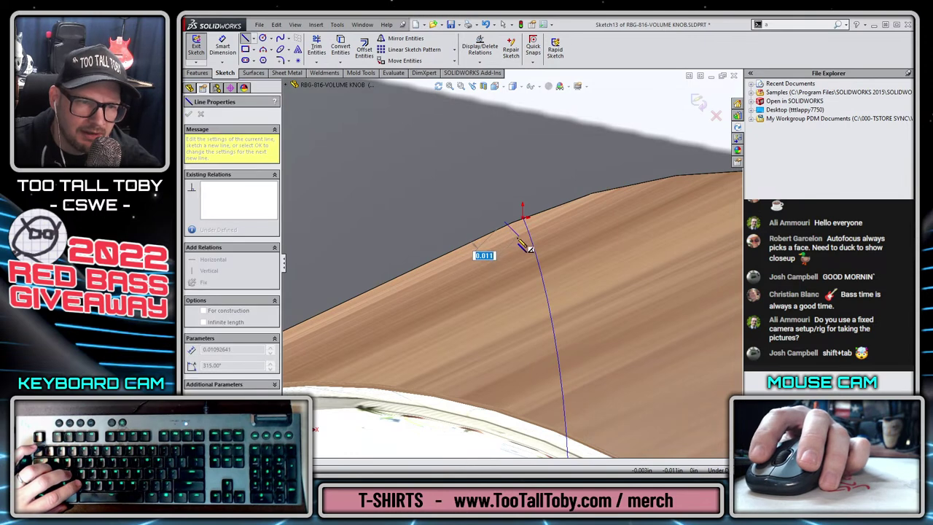
left_click(516, 241)
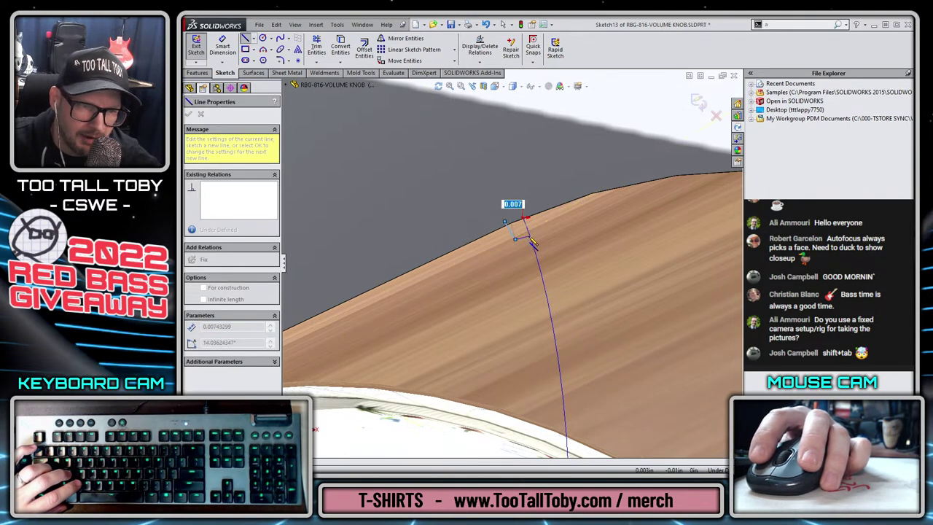
Finish the half profile with a short base and a construction centerline about 0.024 in long, perpendicular to the base.
double_click(516, 197)
key("Escape")
left_click(519, 213)
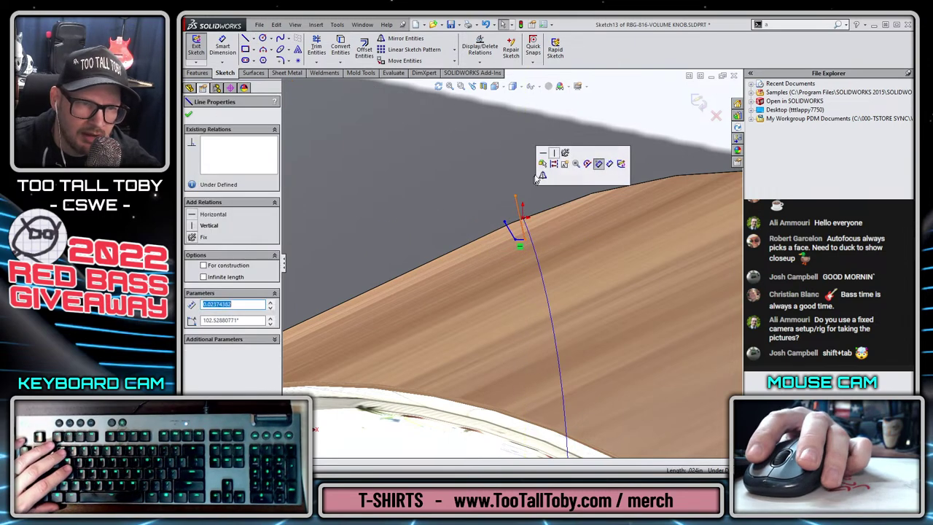
left_click(553, 164)
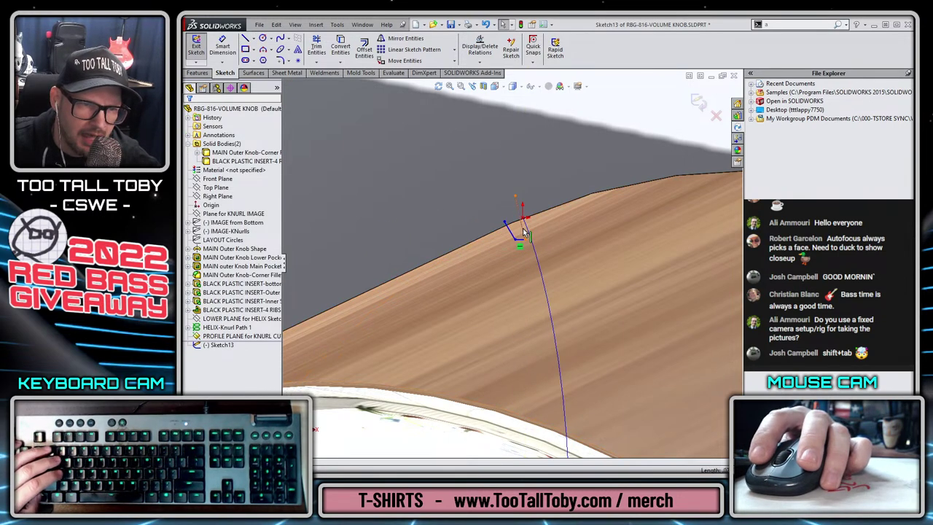
left_click(519, 239)
left_click(520, 241, "ctrl")
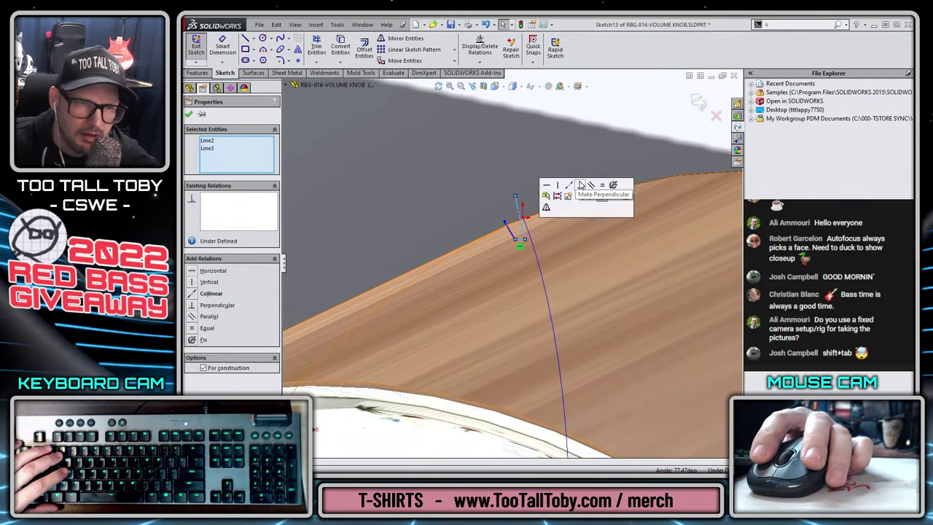
left_click(581, 185)
Mirror the half profile about the centerline and close its open top with a horizontal line about 0.022 in long.
left_click_drag(588, 286, 592, 289)
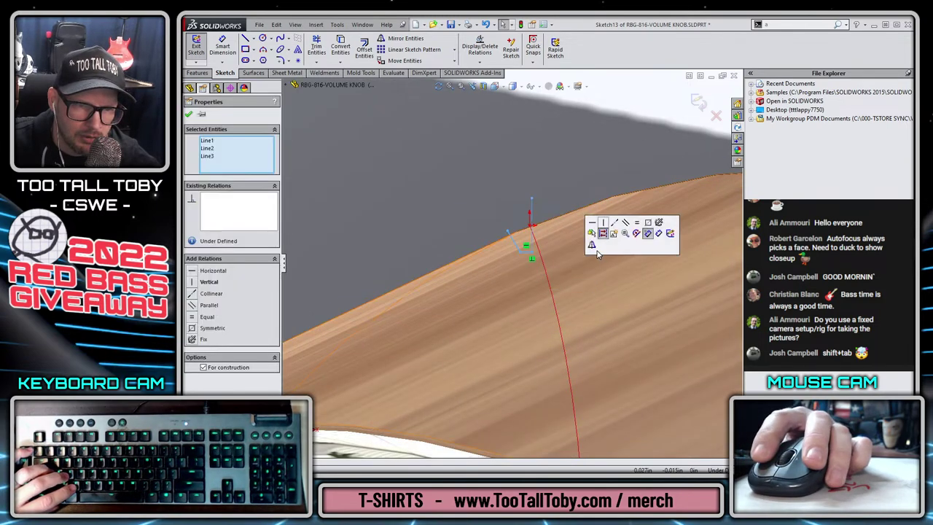
left_click(592, 246)
scroll(527, 211, "down", 3)
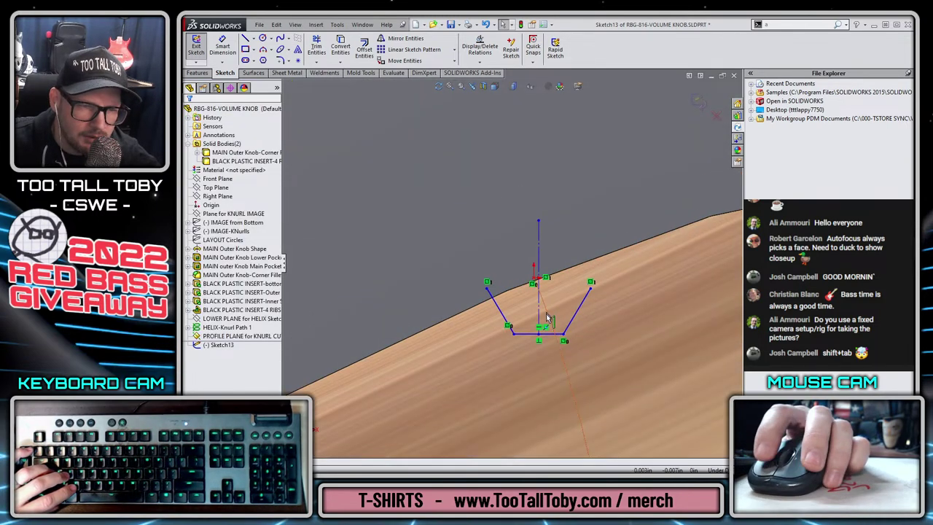
key("s")
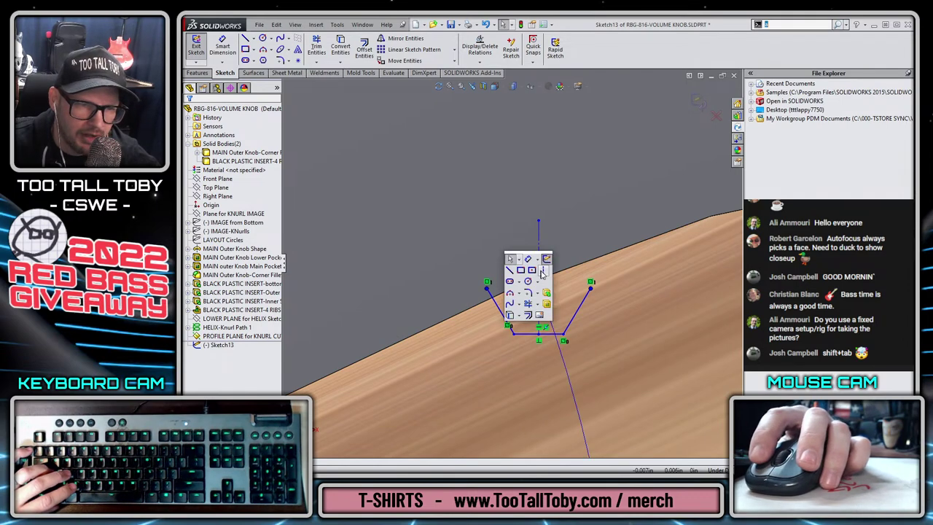
left_click(510, 271)
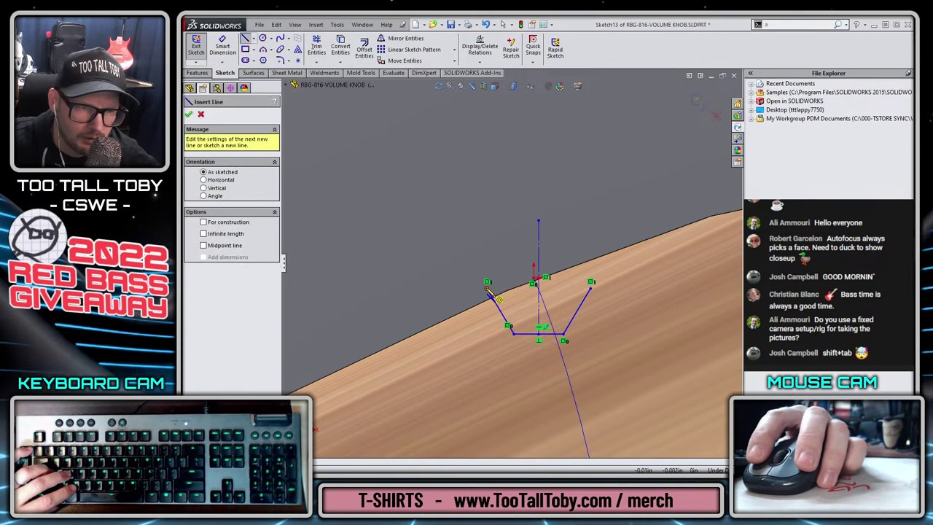
key("Escape")
key("Escape")
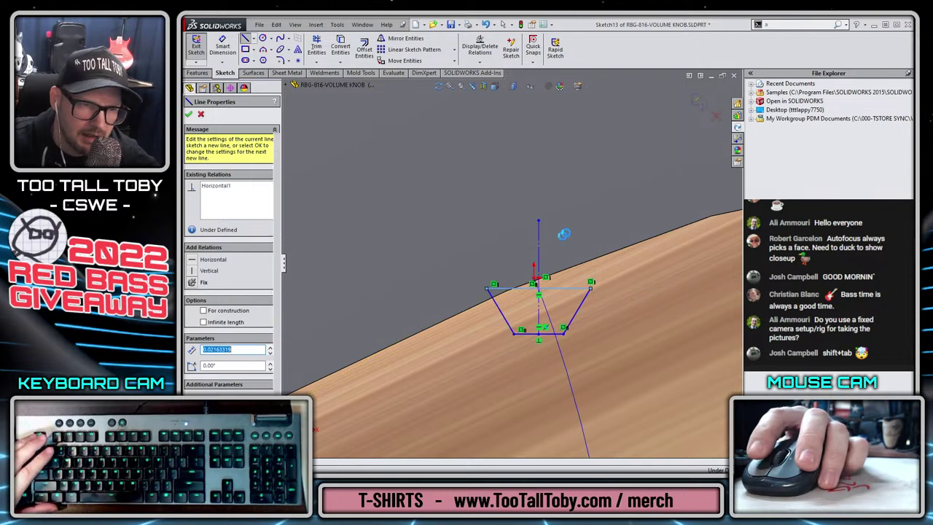
Place a sketch point on the groove profile's centerline and constrain it to pierce the helix.
scroll(573, 224, "up", 3)
scroll(543, 277, "up", 2)
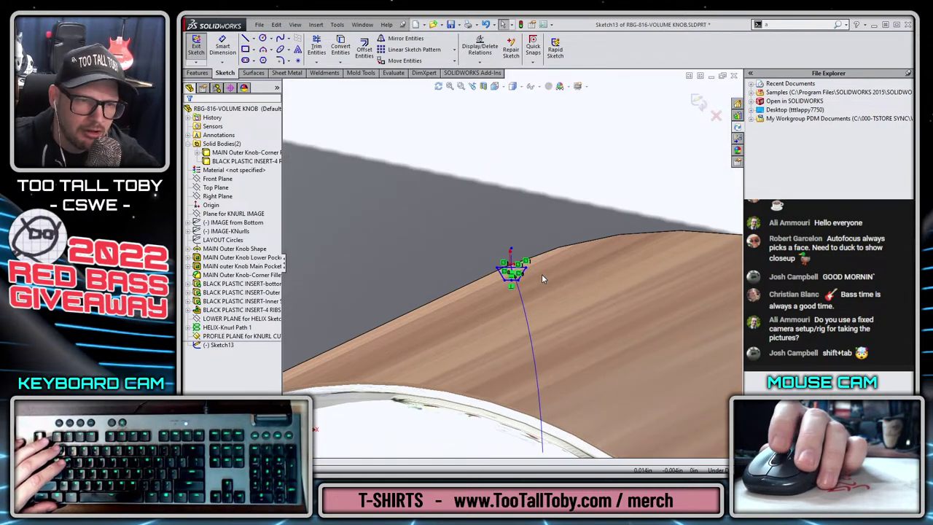
scroll(451, 234, "down", 5)
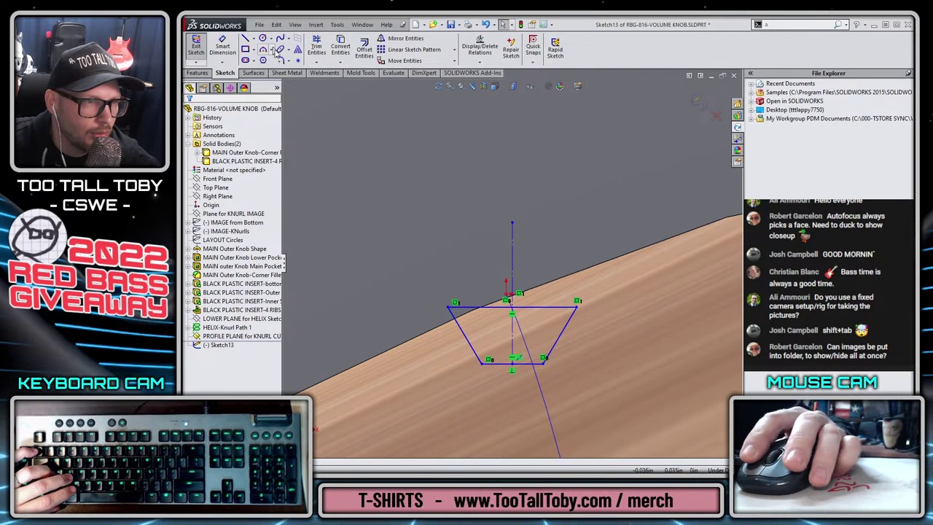
left_click(514, 329)
key("Escape")
left_click(513, 329)
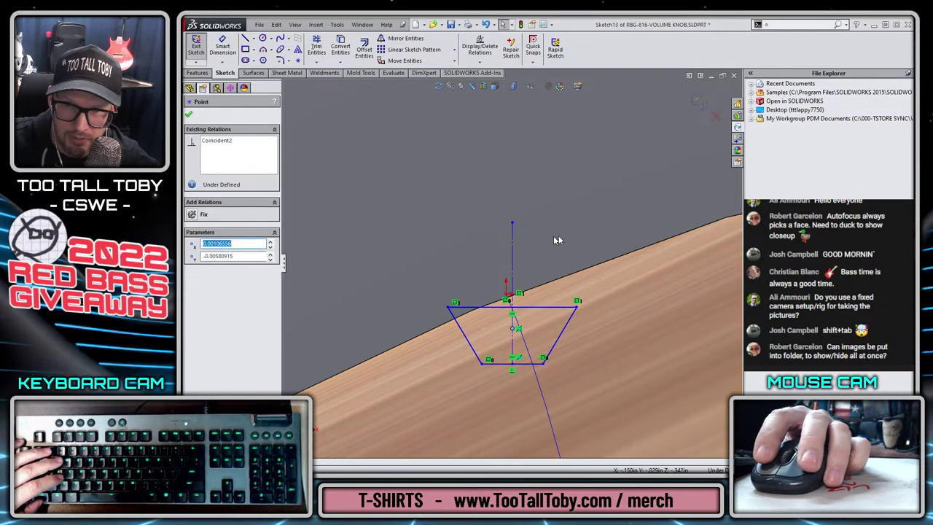
left_click(530, 355, "ctrl")
left_click(553, 296)
key("Escape")
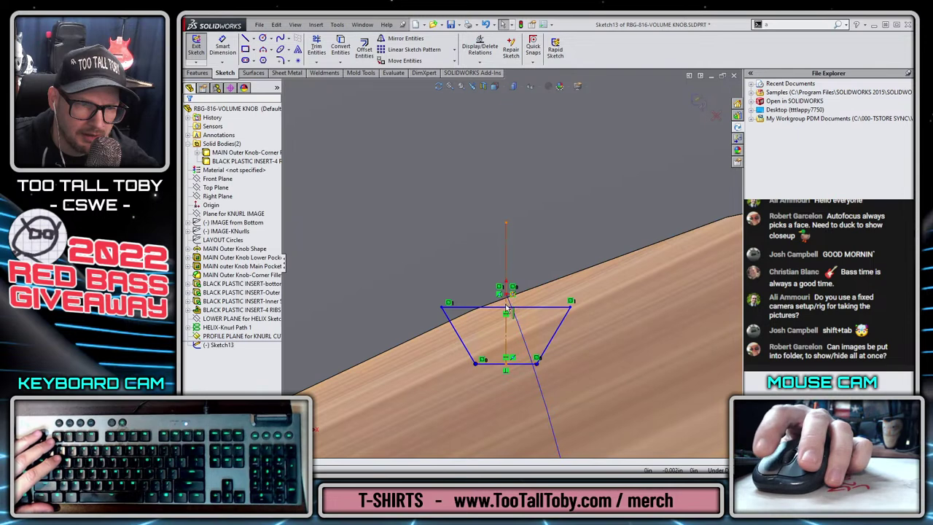
Stretch the profile's top edge to about 0.026 in above the helix end, and tilt the profile by its base's midpoint.
left_click_drag(530, 307, 505, 298)
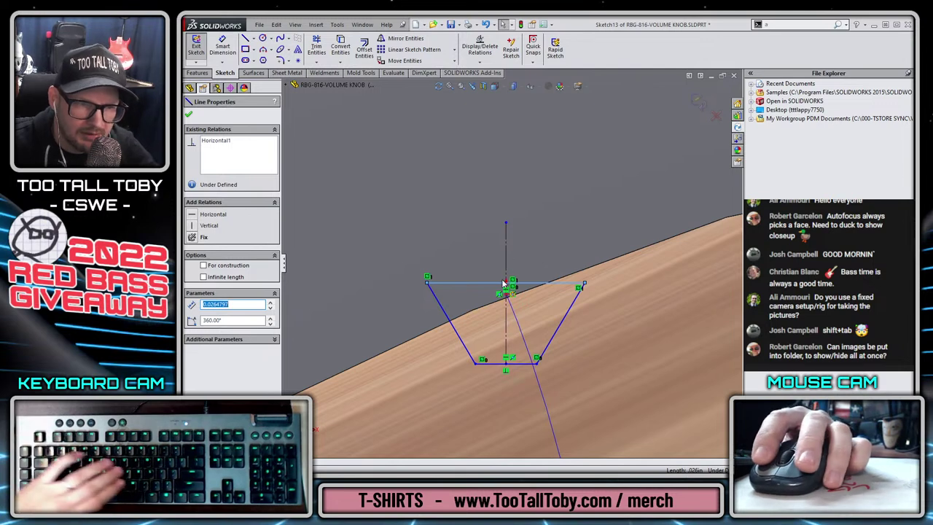
key("Escape")
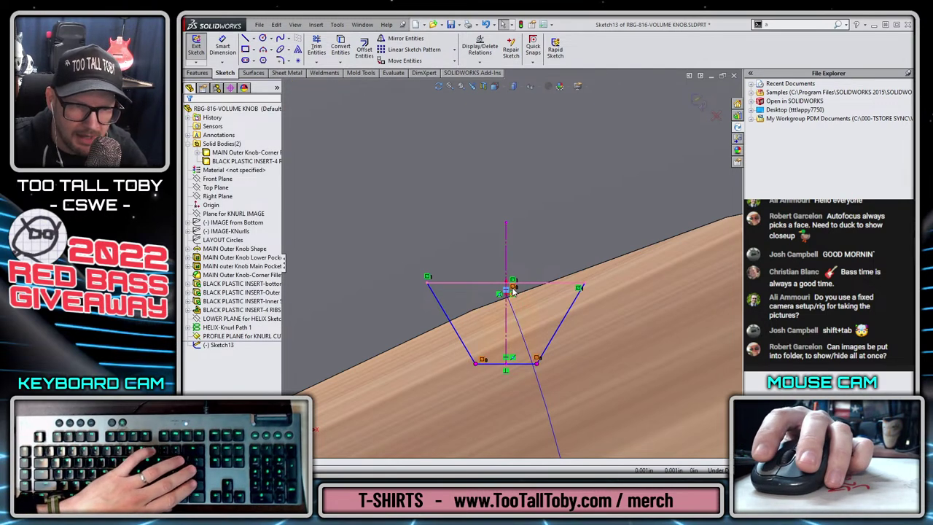
left_click(506, 337)
left_click_drag(507, 366, 517, 325)
scroll(509, 327, "up", 14)
scroll(511, 269, "down", 6)
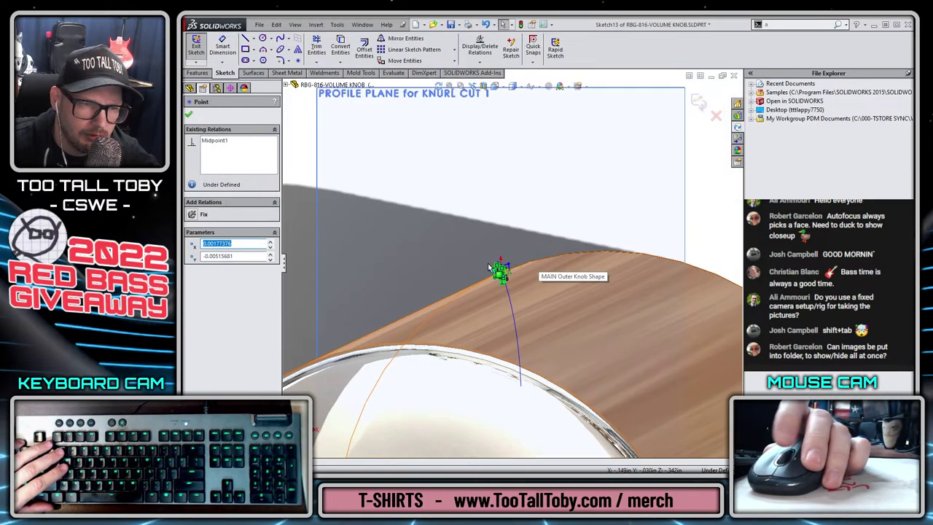
scroll(474, 249, "down", 3)
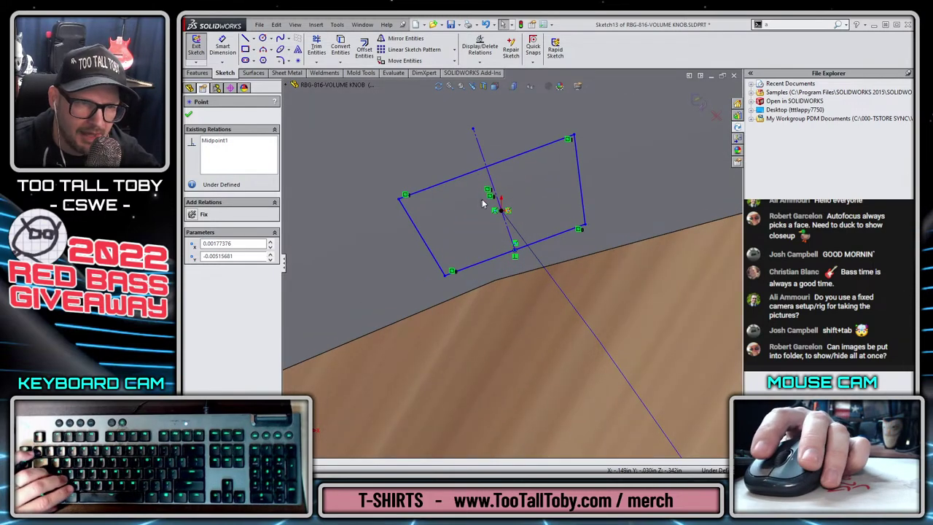
key("s")
left_click(522, 217)
key("Escape")
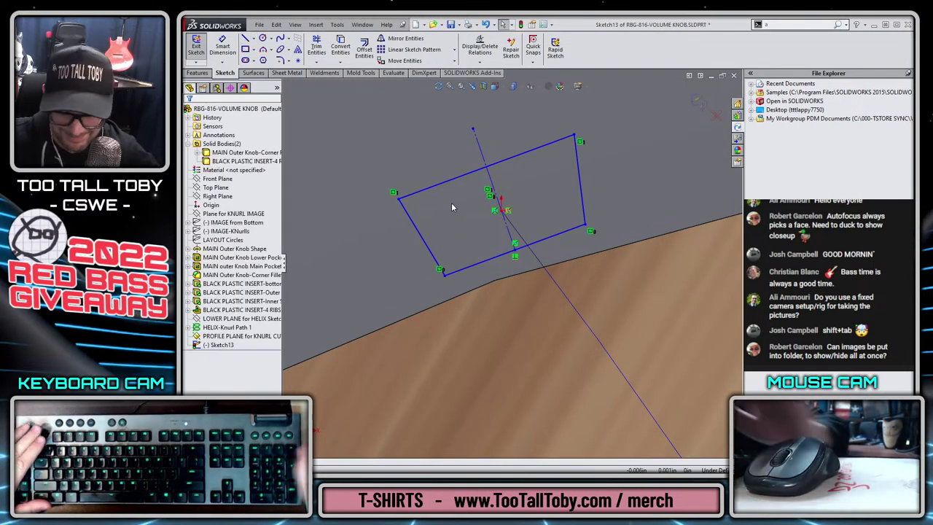
Convert the knob's outer circular edge into the groove profile sketch and make the resulting ellipse construction geometry.
key("f")
scroll(519, 178, "down", 4)
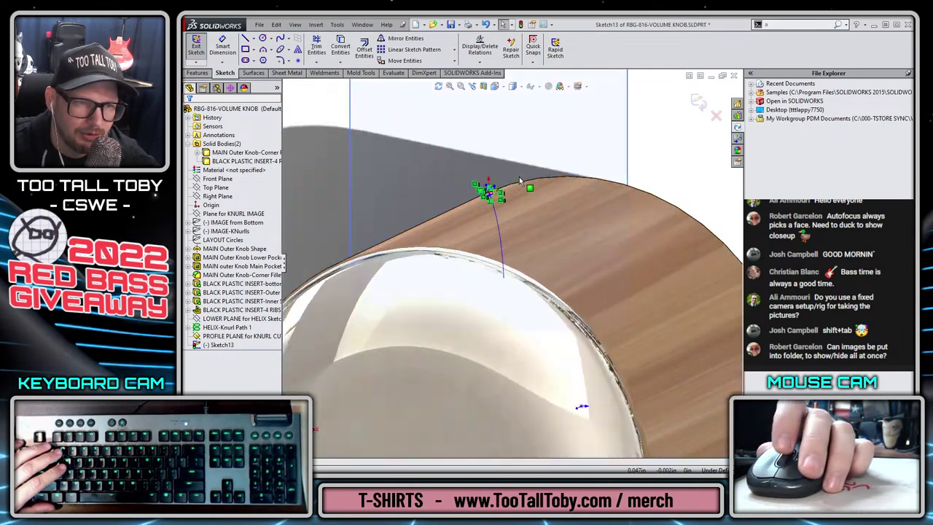
scroll(520, 180, "down", 3)
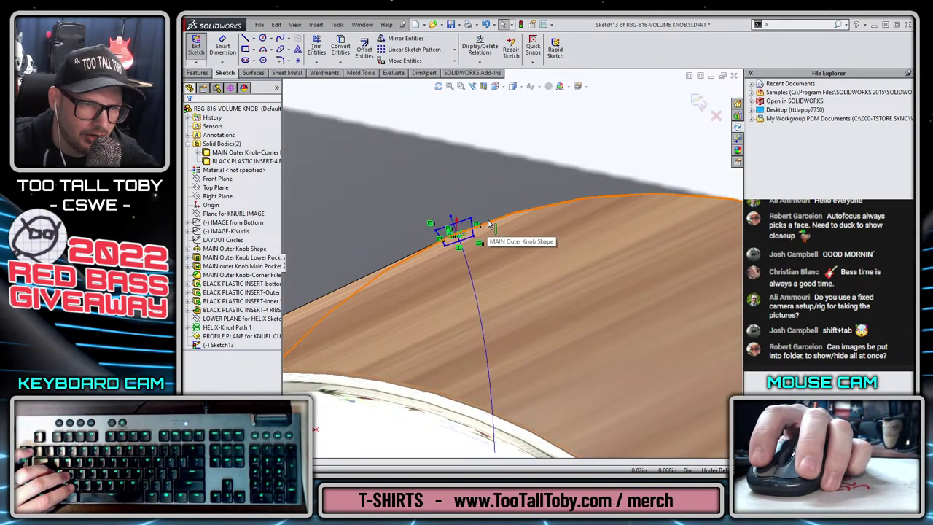
left_click(488, 224)
left_click(349, 46)
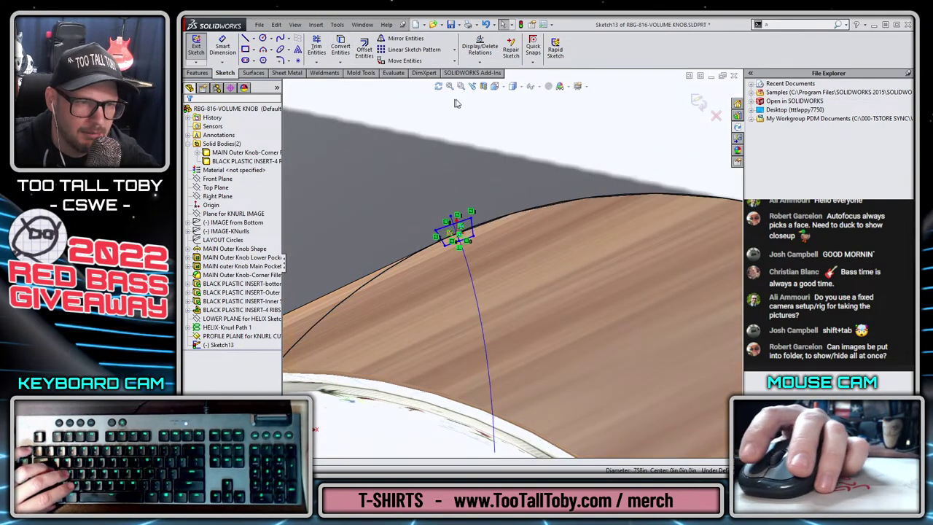
left_click(484, 210)
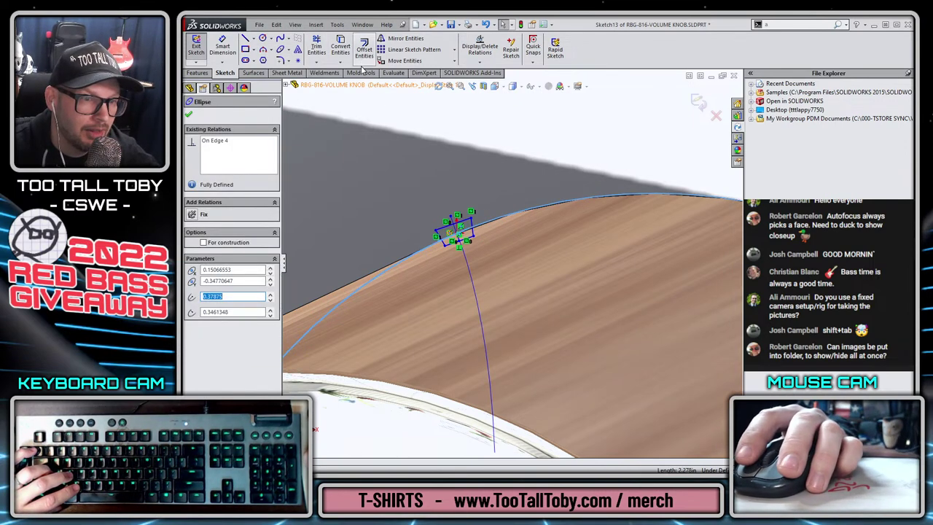
left_click(217, 244)
scroll(458, 194, "down", 4)
key("Escape")
Sketch a construction line about 0.022 in long across the groove profile between its two slanted sides.
scroll(450, 217, "down", 3)
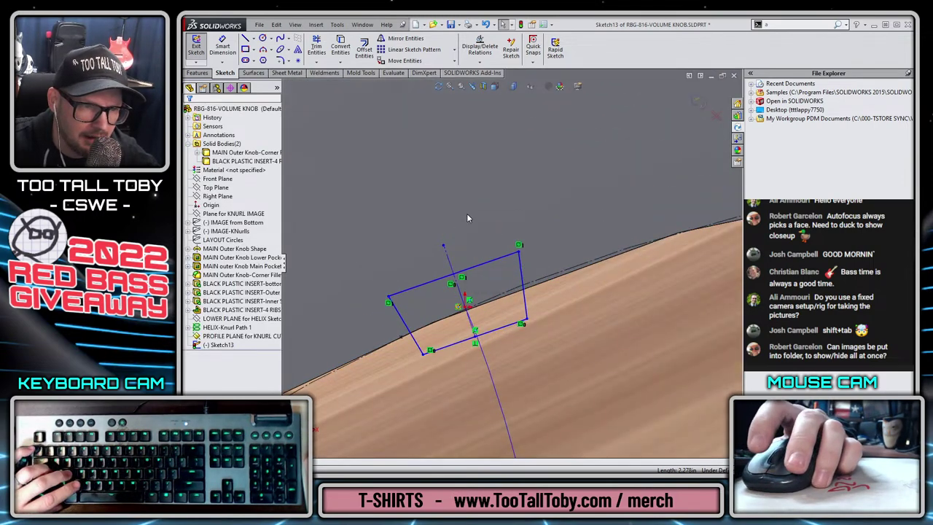
key("s")
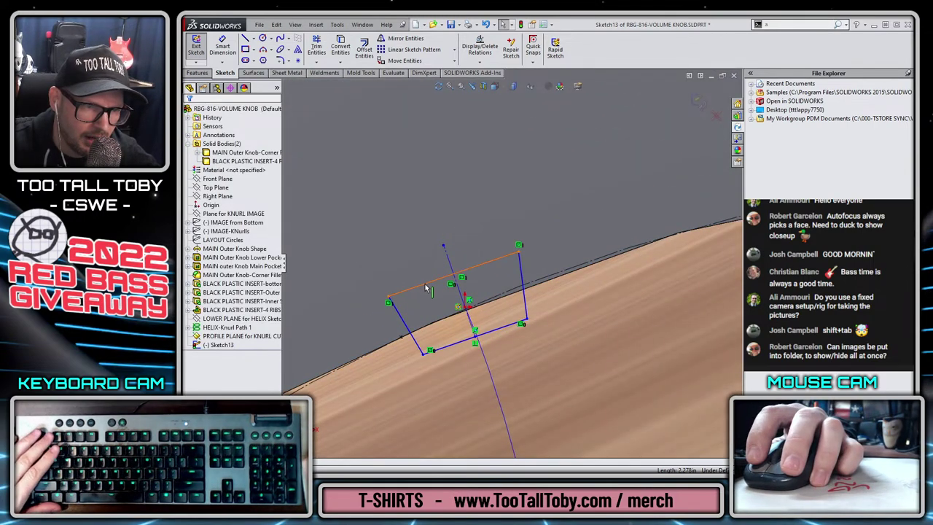
key("s")
left_click(469, 284)
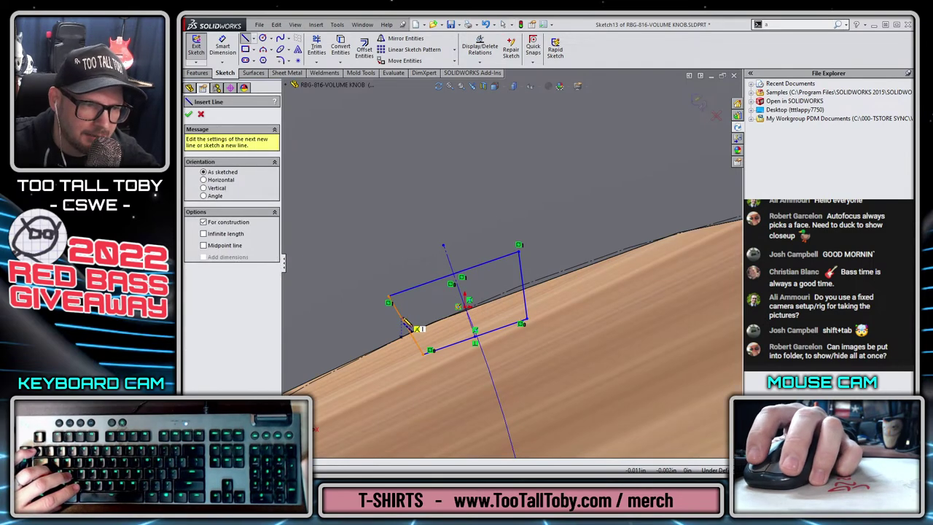
left_click(403, 319)
left_click(522, 275)
key("Escape")
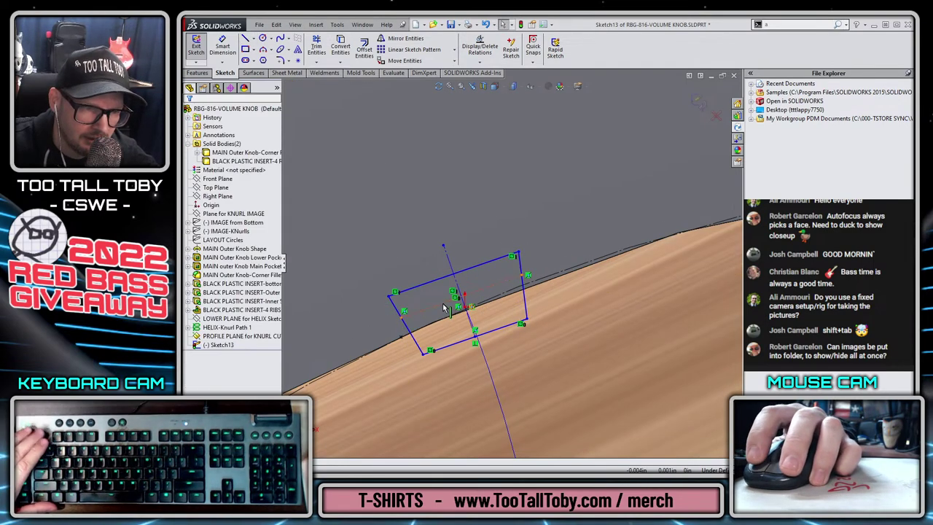
Make the cross construction line tangent to the converted knob edge.
left_click(425, 311)
left_click(442, 320, "ctrl")
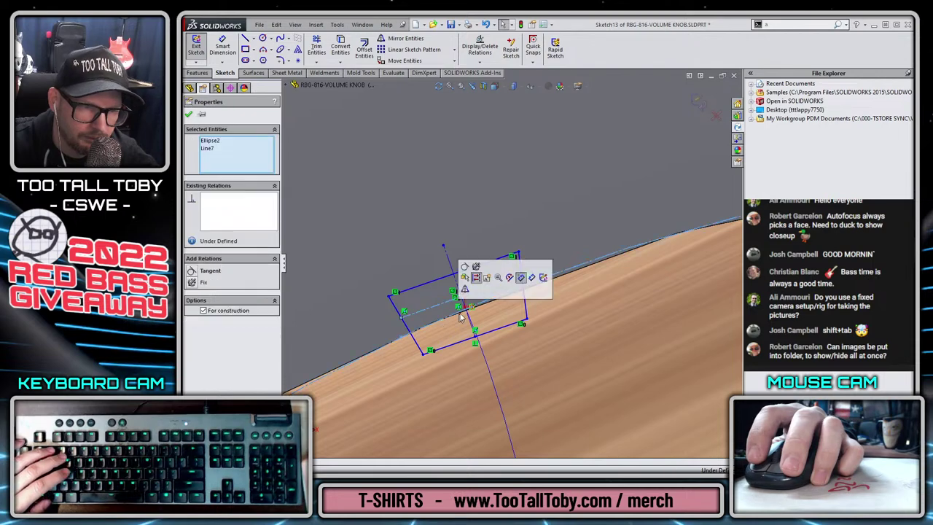
left_click(477, 279)
key("Escape")
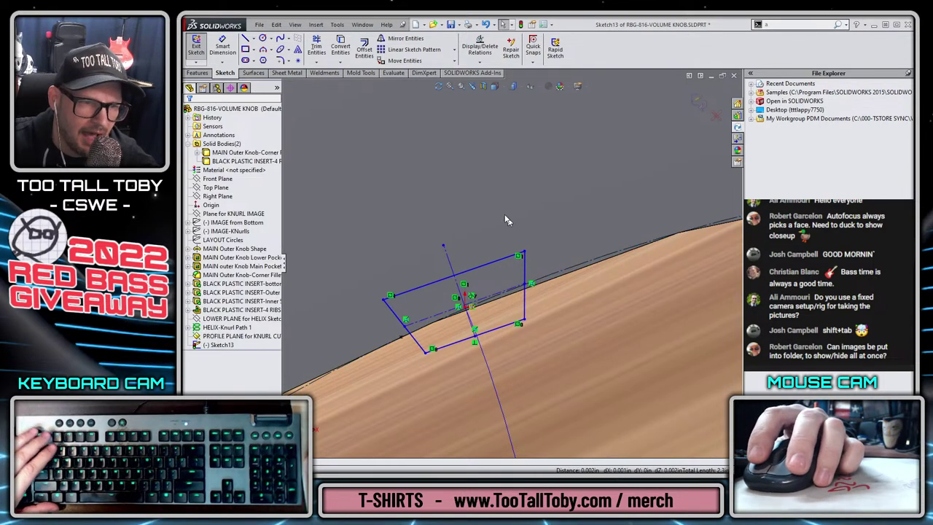
Add a perpendicular relation between the cross construction line and the groove profile's top edge.
left_click(443, 279)
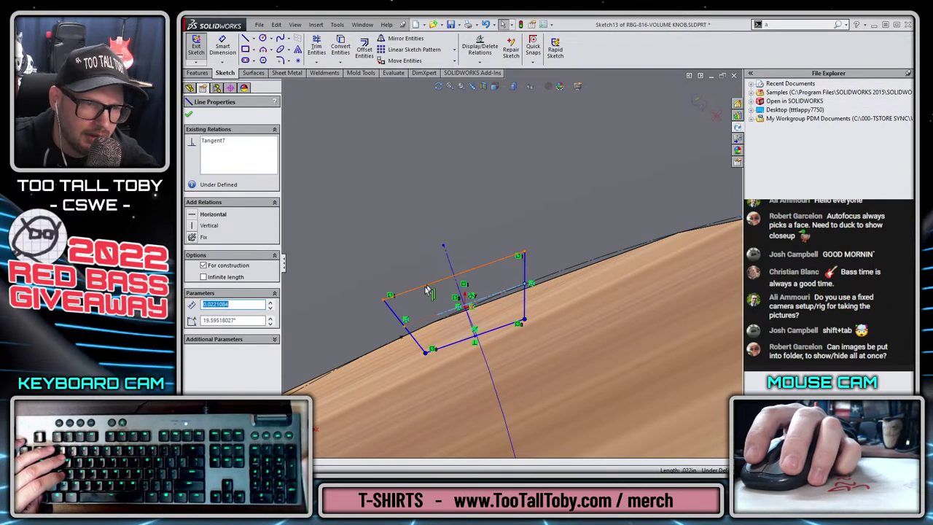
left_click(448, 266, "ctrl")
left_click(498, 232)
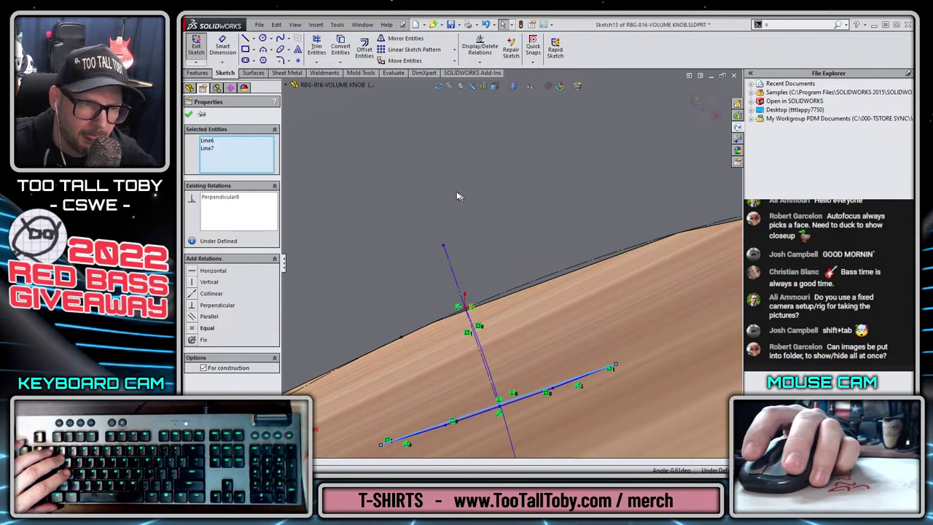
key("Escape")
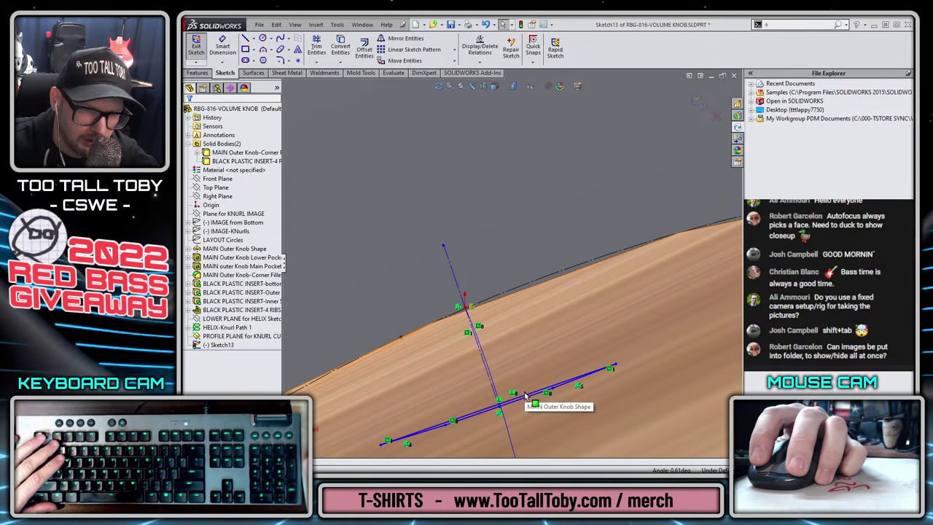
Move the profile's top edge up above the knob's edge, stretching it to about 1.345 in.
left_click_drag(525, 395, 479, 269)
scroll(495, 290, "up", 4)
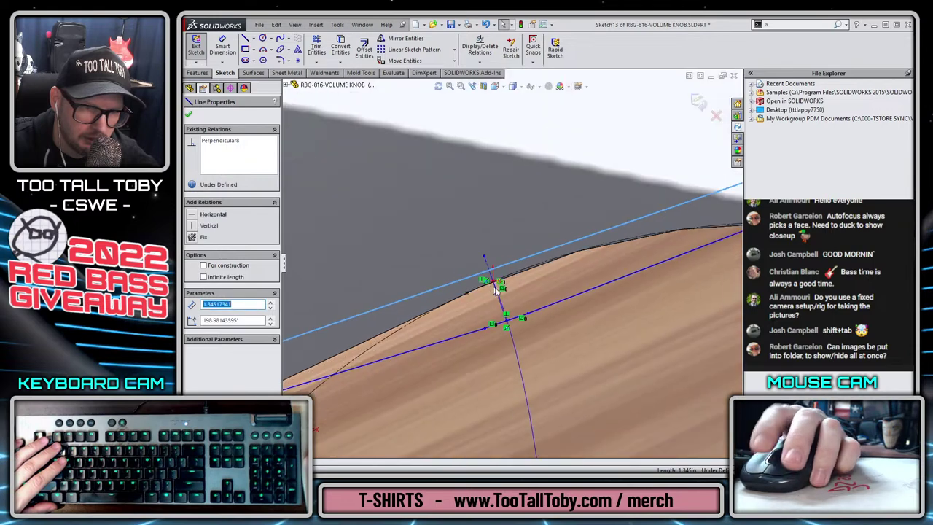
scroll(519, 269, "up", 5)
scroll(550, 233, "down", 6)
key("Escape")
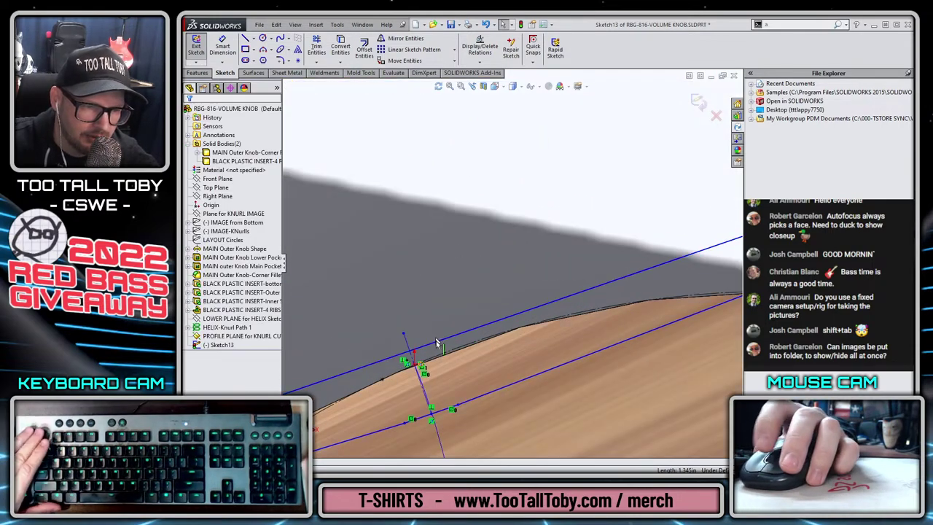
Dimension the groove profile's short base and set its length to 0.005 in.
middle_click_drag(435, 343, 529, 334)
key("s")
left_click(524, 312)
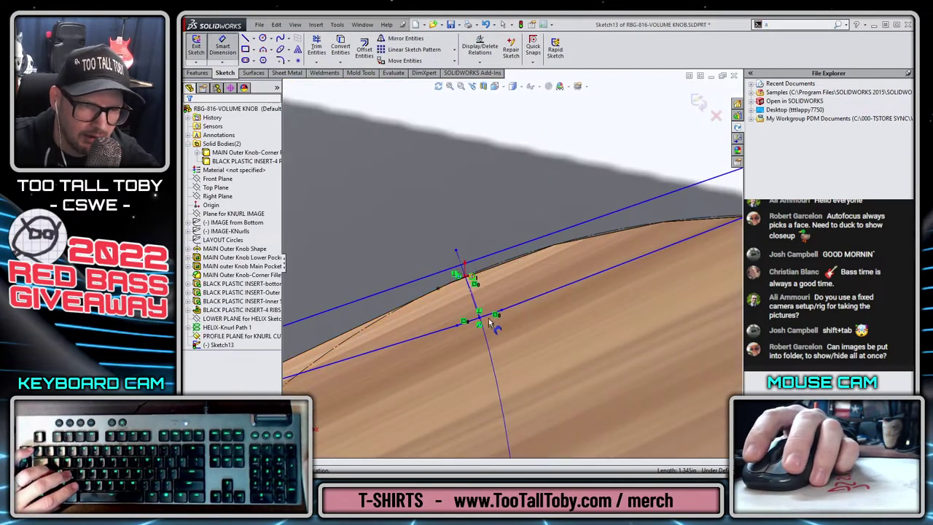
left_click(489, 318)
left_click(550, 339)
type(".005")
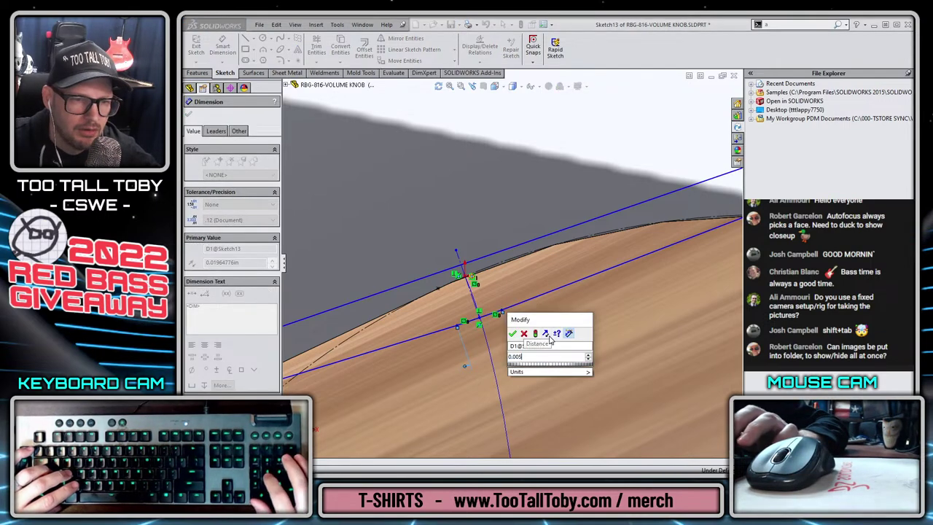
key("Return")
Dimension the groove profile's top edge and set its length to 0.015 in.
scroll(578, 286, "up", 3)
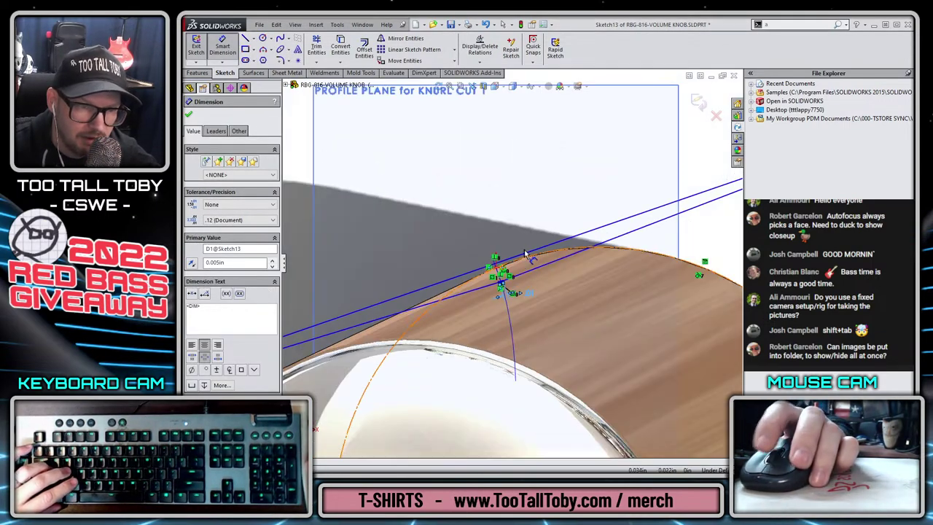
left_click(521, 255)
left_click(503, 221)
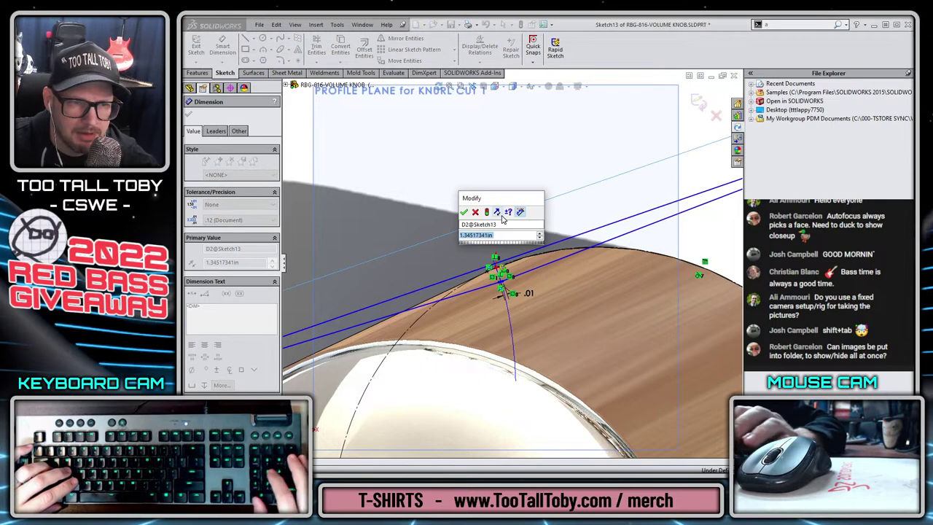
key("Return")
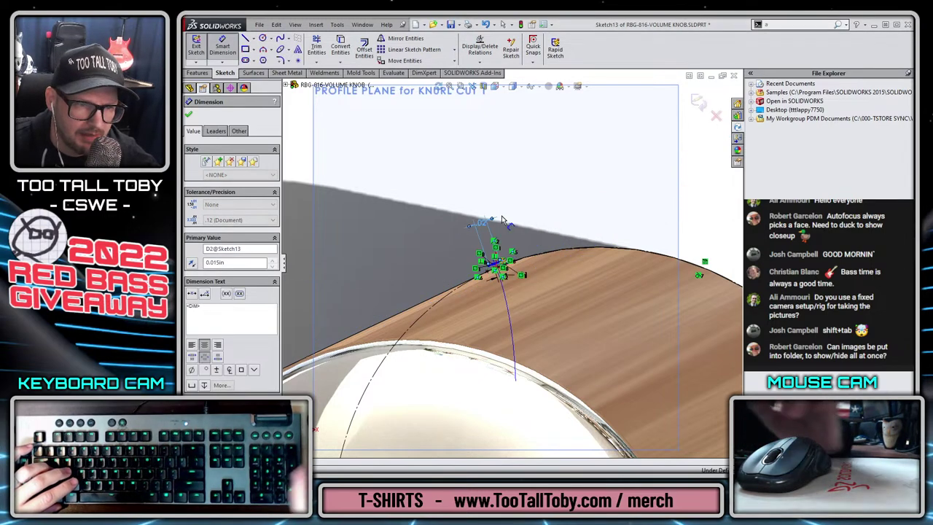
Move the collapsed profile closer to the helix end and tilt it by the end of its top edge.
scroll(506, 226, "down", 6)
scroll(495, 229, "down", 3)
key("Escape")
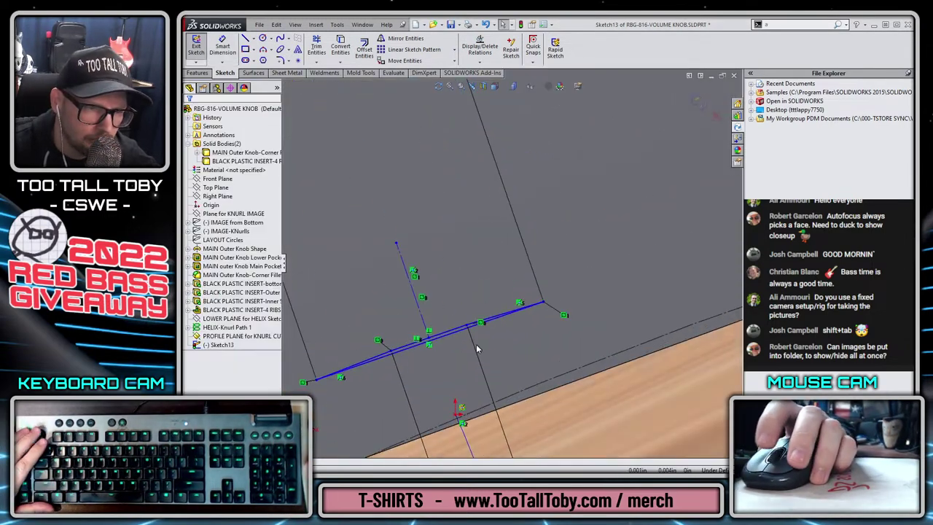
left_click_drag(457, 333, 476, 385)
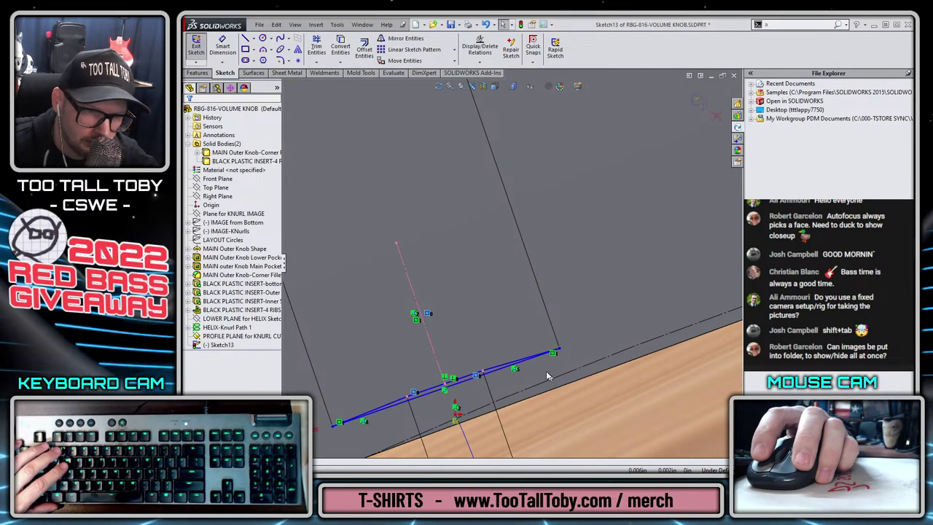
mouse_move(560, 353)
left_mouse_down()
mouse_move(554, 326)
mouse_move(522, 284)
mouse_move(495, 251)
mouse_move(481, 256)
left_mouse_up()
middle_click_drag(481, 255, 509, 230)
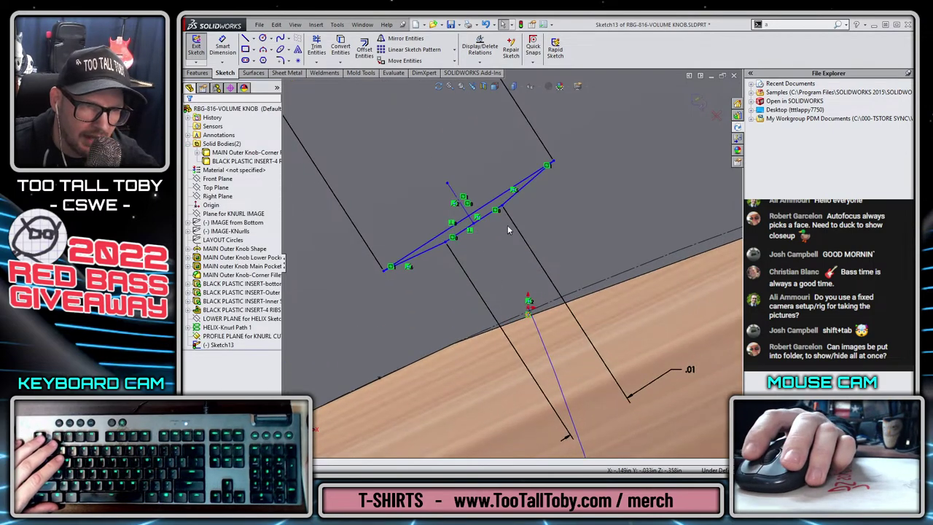
Dimension the distance between the profile's base and top edge and set it to 0.005 in.
left_click(467, 232)
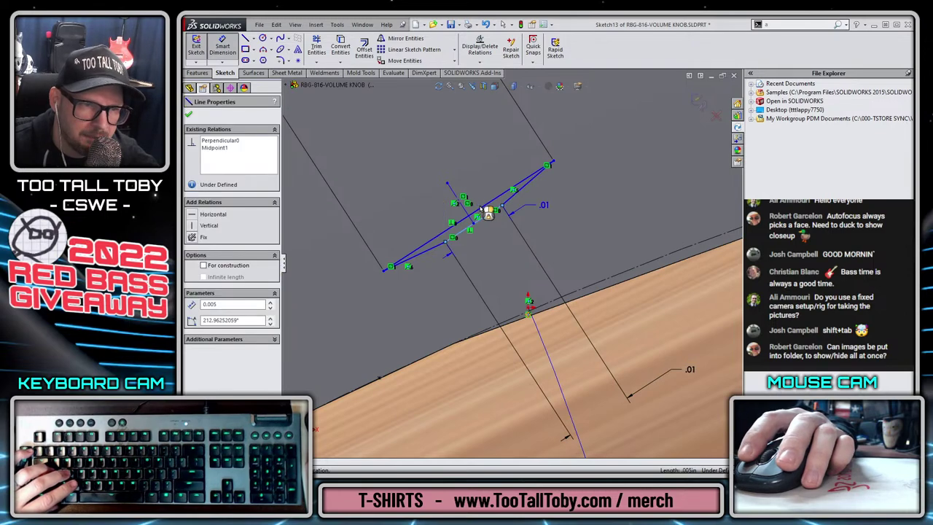
left_click(453, 229)
left_click(595, 151)
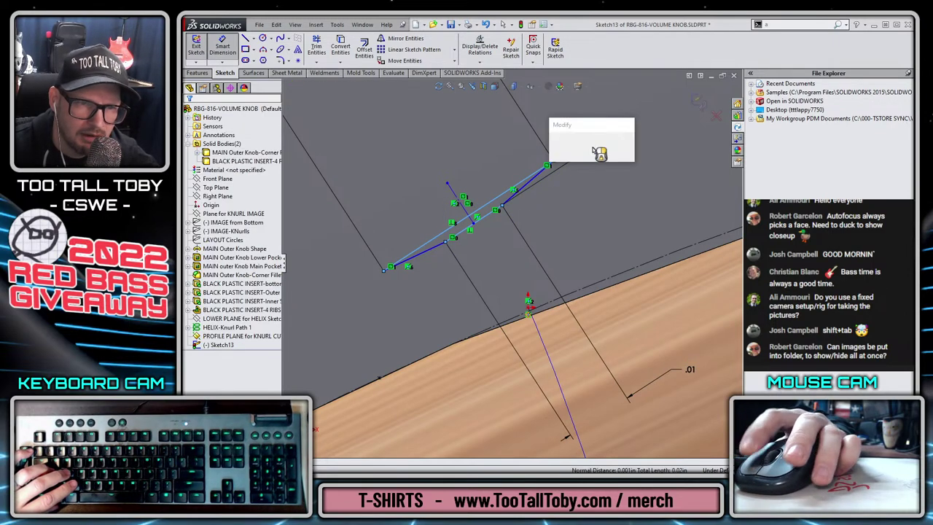
type("0.01")
key("Return")
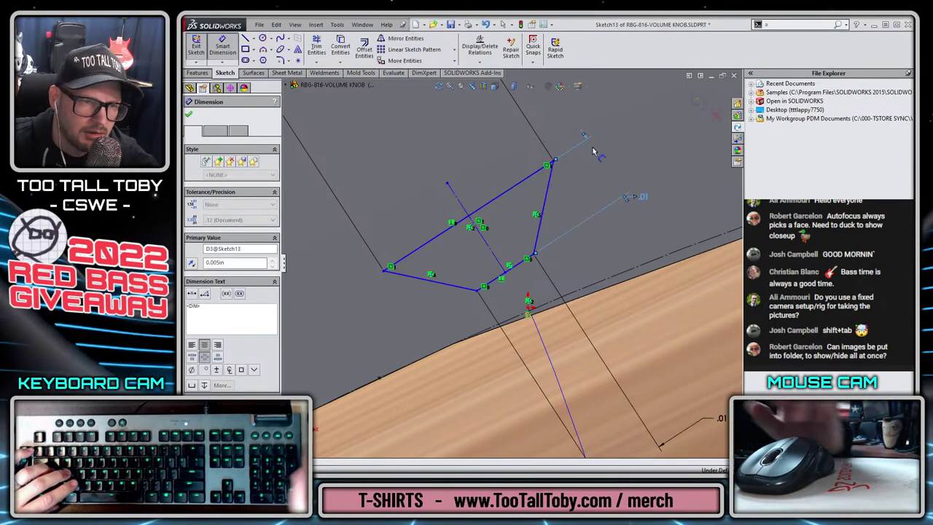
key("Escape")
Check the relation between the profile's centerline and the pierce point, and reposition the profile by its base's midpoint.
middle_click_drag(613, 217, 533, 264)
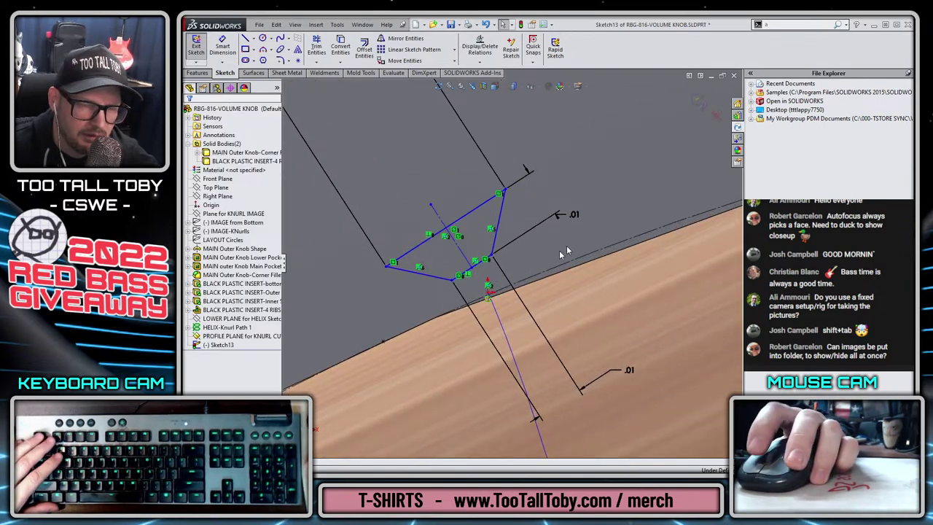
left_click(461, 250)
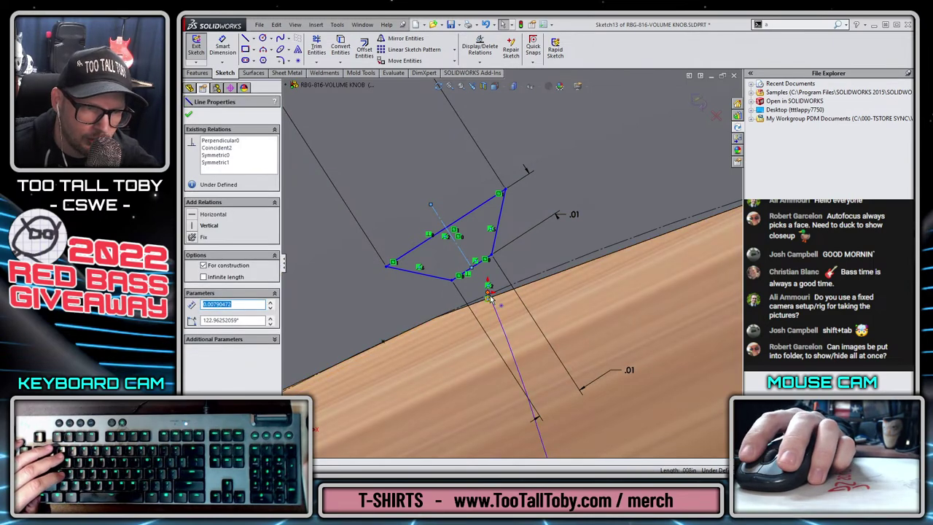
left_click(487, 293, "ctrl")
left_click(529, 246)
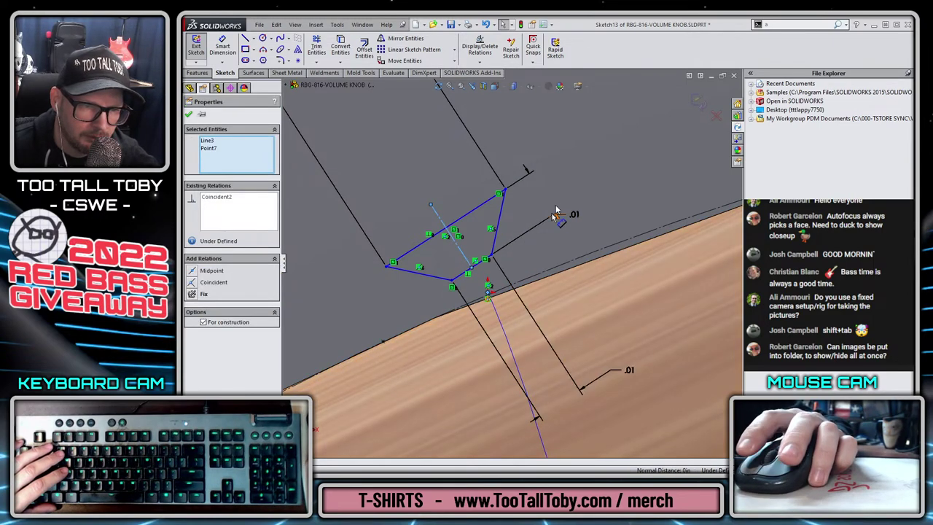
key("Escape")
left_click_drag(471, 267, 482, 274)
key("Escape")
Examine the groove profile's position and orientation relative to the helix end and the knob's outer edge.
scroll(487, 310, "down", 4)
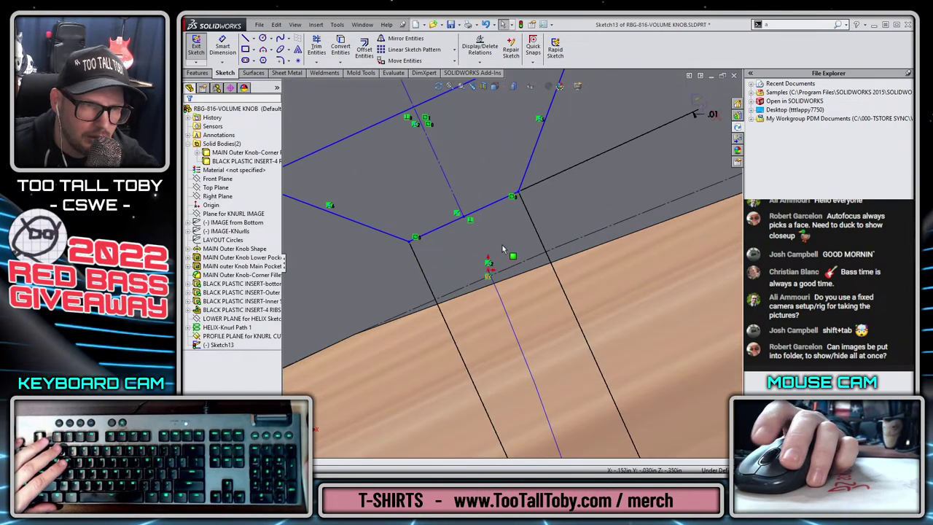
scroll(467, 180, "down", 2)
scroll(553, 212, "up", 5)
scroll(503, 244, "down", 3)
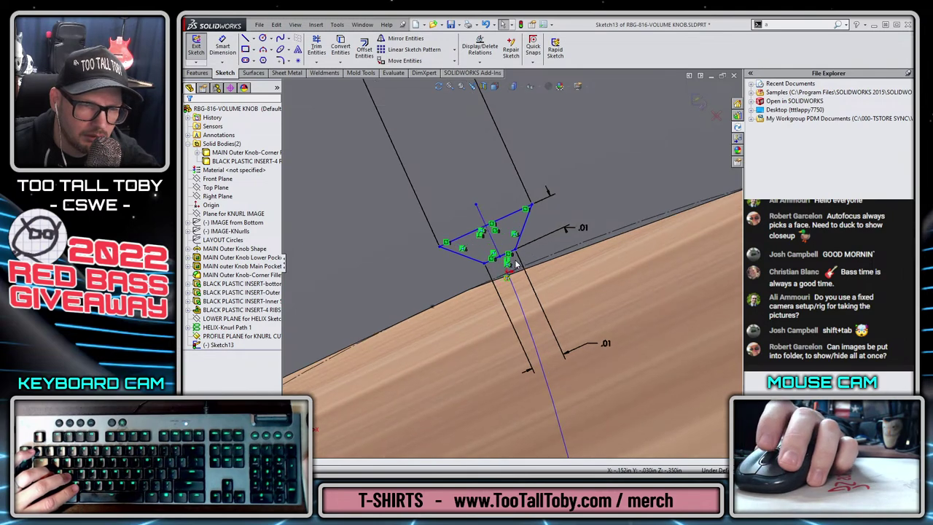
scroll(490, 210, "up", 2)
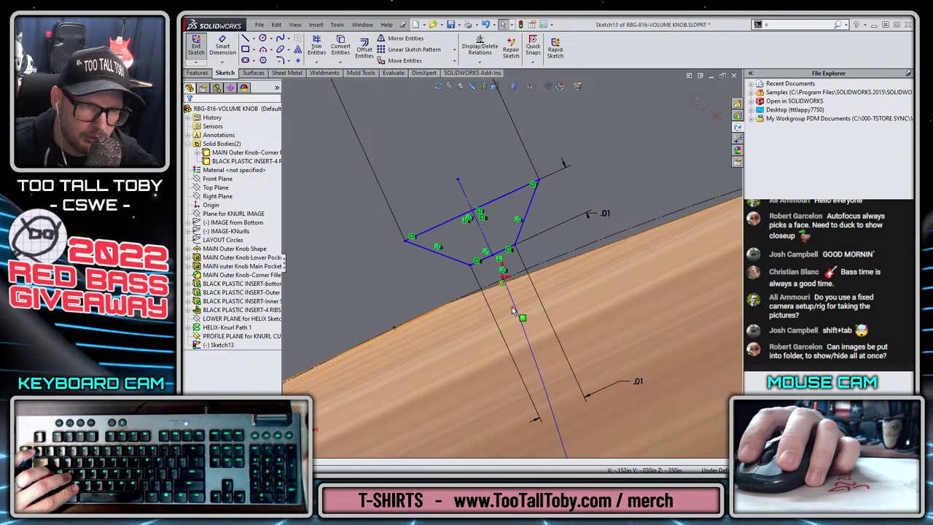
scroll(523, 299, "up", 2)
scroll(524, 299, "down", 5)
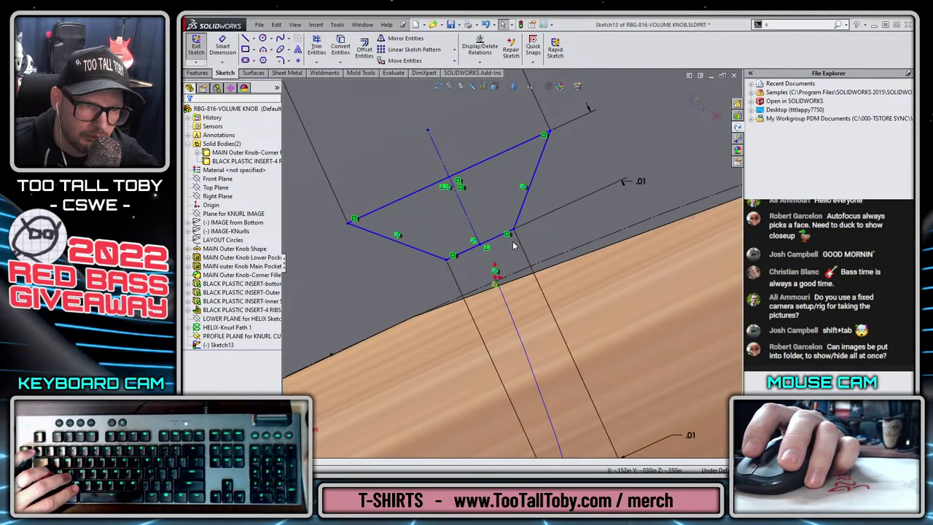
scroll(516, 244, "up", 6)
scroll(516, 285, "down", 2)
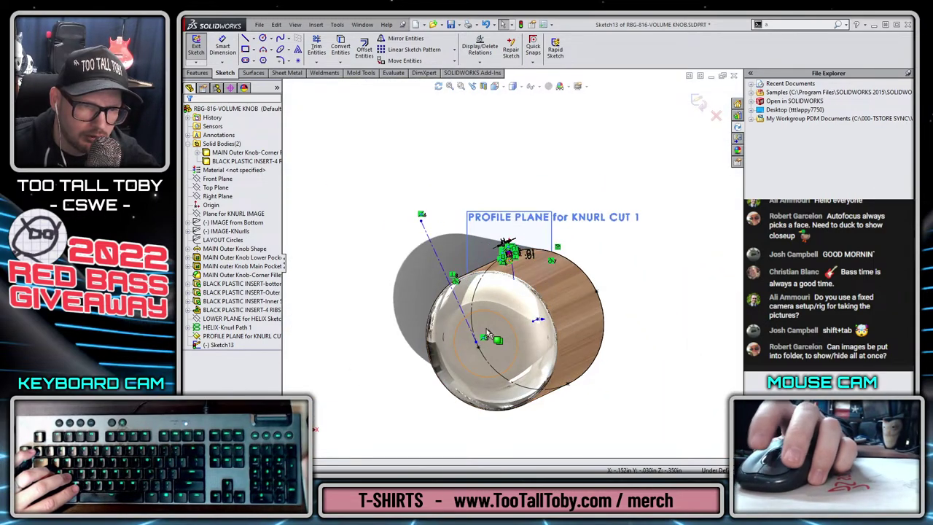
scroll(516, 287, "down", 8)
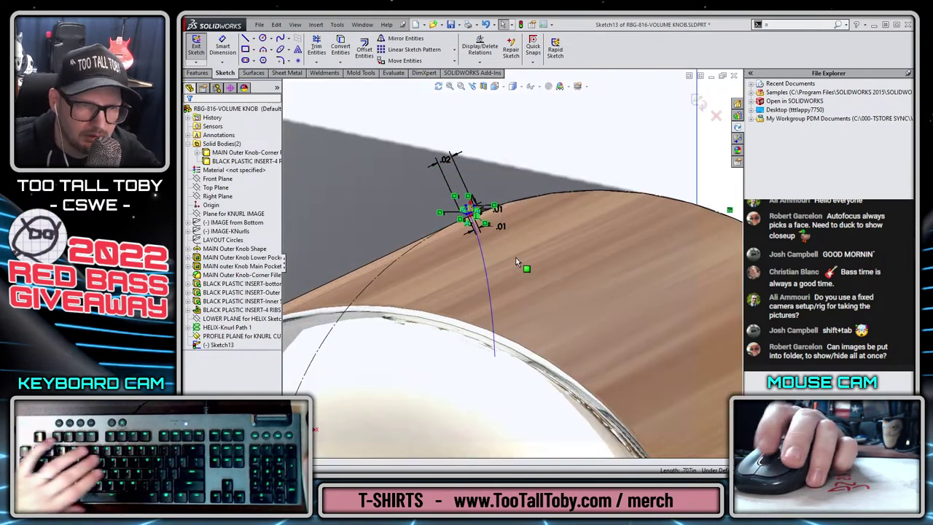
Dimension the distance between the helix's pierce point and the profile's top edge as 0.002 in.
left_click_drag(466, 272, 434, 269)
key("Escape")
key("s")
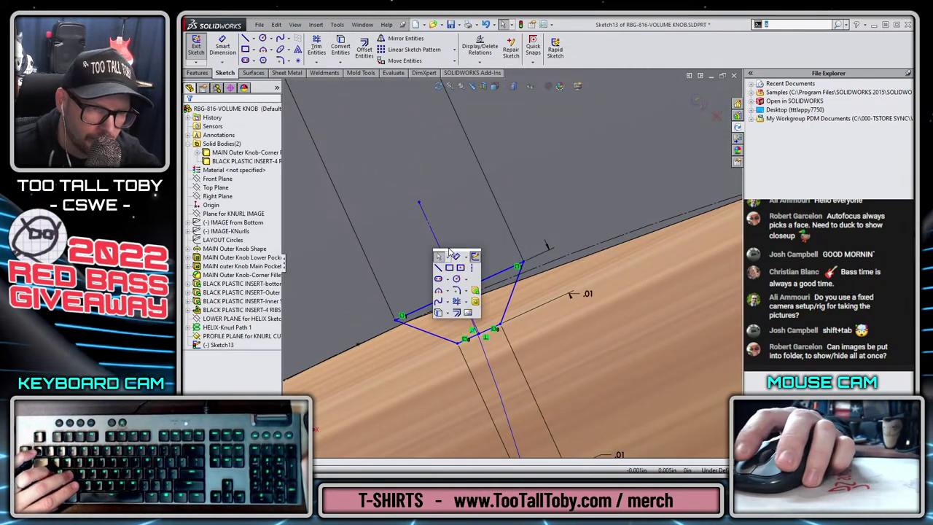
left_click(457, 257)
left_click(461, 301)
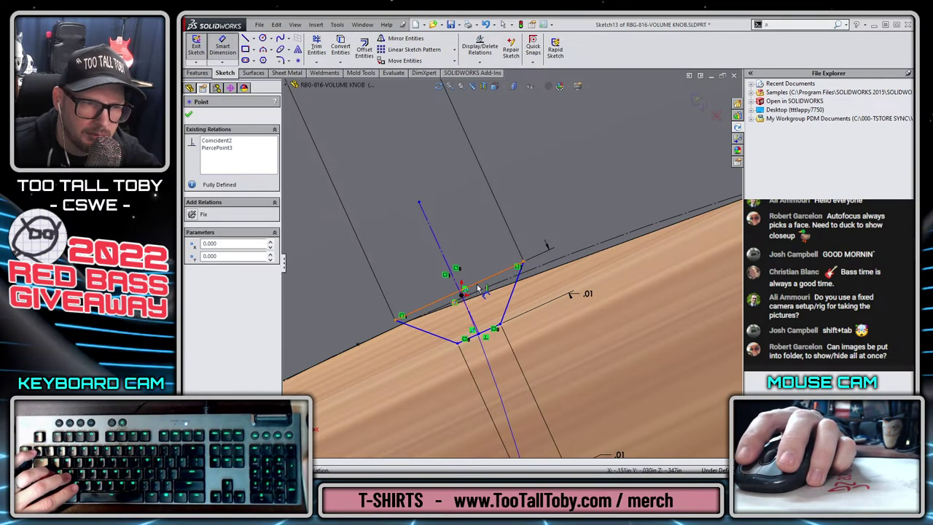
left_click(549, 230)
type("0.002")
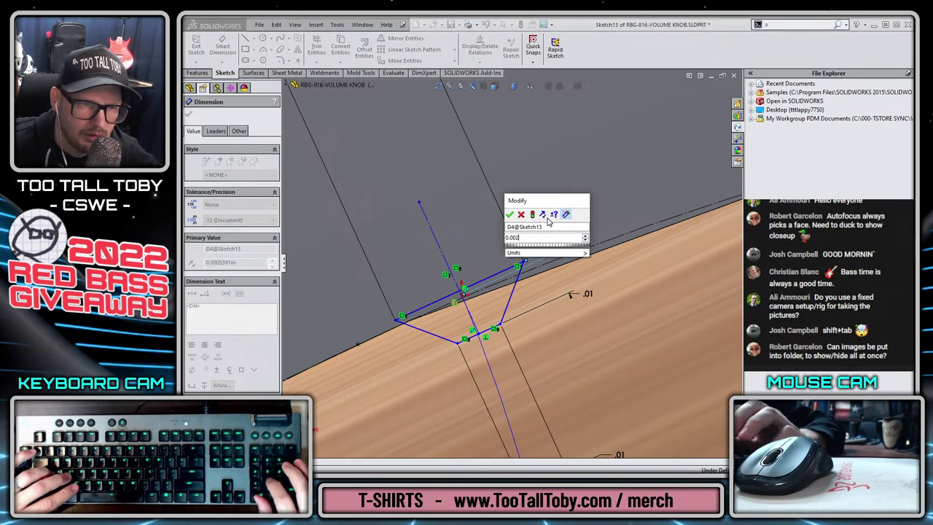
key("Return")
key("Escape")
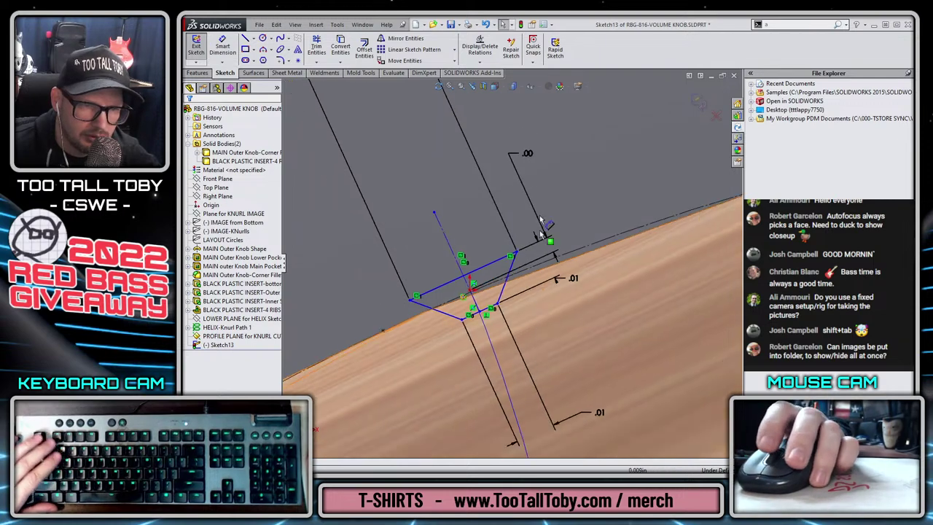
Set the dimension between the pierce point and the profile's top edge to 0.001 in.
double_click(528, 154)
type("0.001")
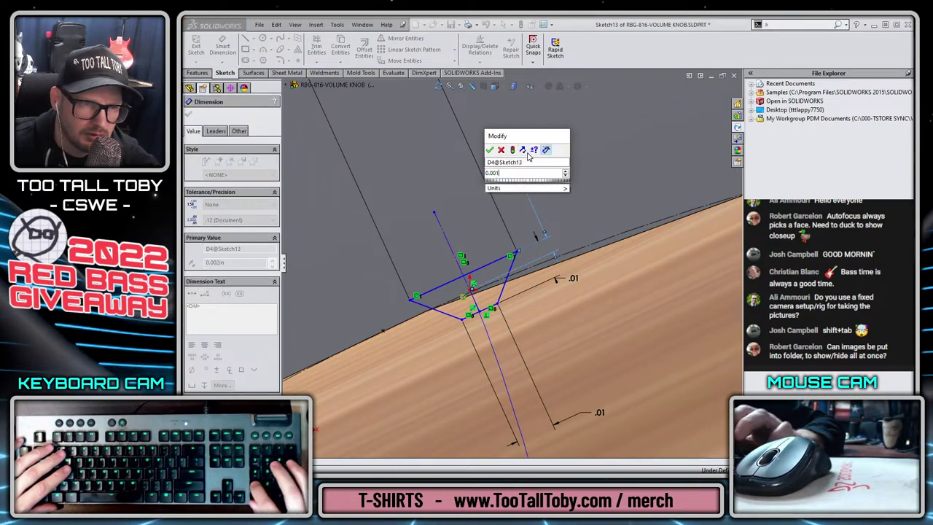
key("Return")
key("Escape")
scroll(514, 268, "up", 4)
scroll(502, 307, "down", 4)
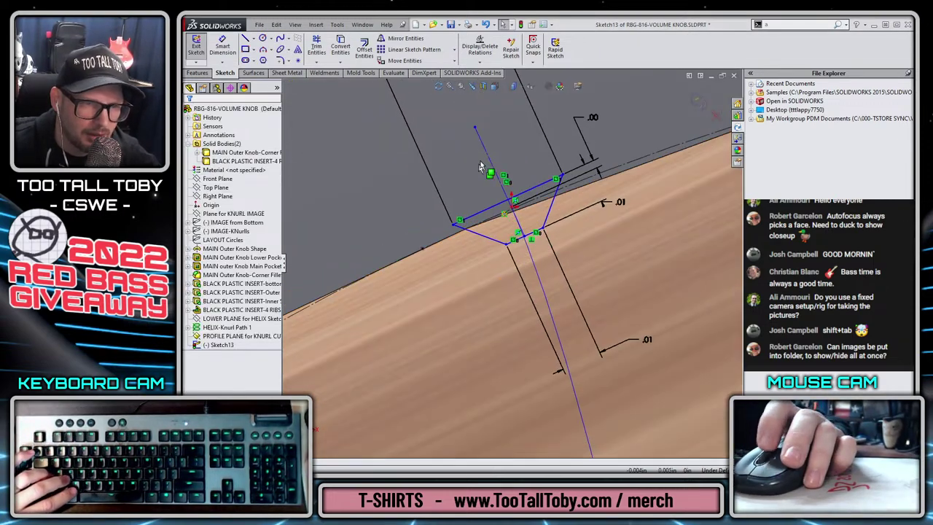
Sketch a construction line about 0.011 in long outside the profile's top edge and make it tangent to the knob's elliptical outer edge.
key("s")
left_click(558, 183)
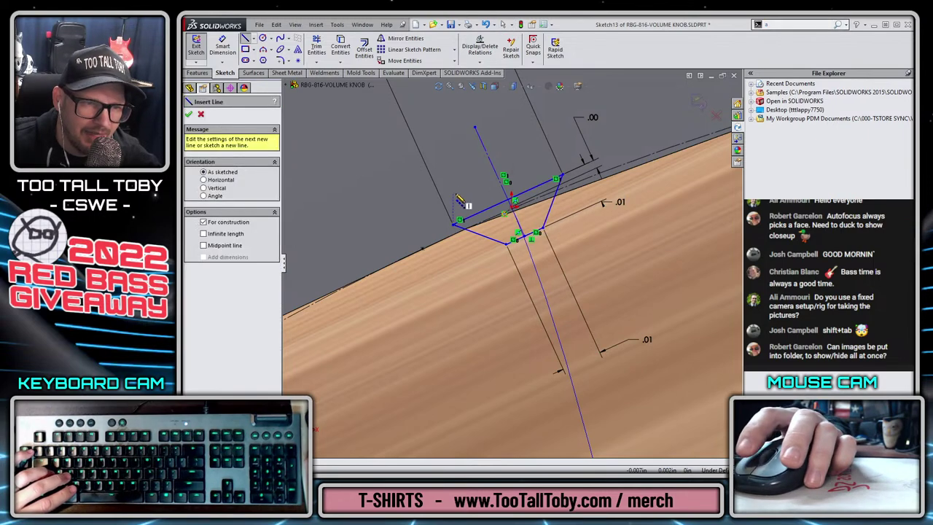
left_click(461, 191)
key("Escape")
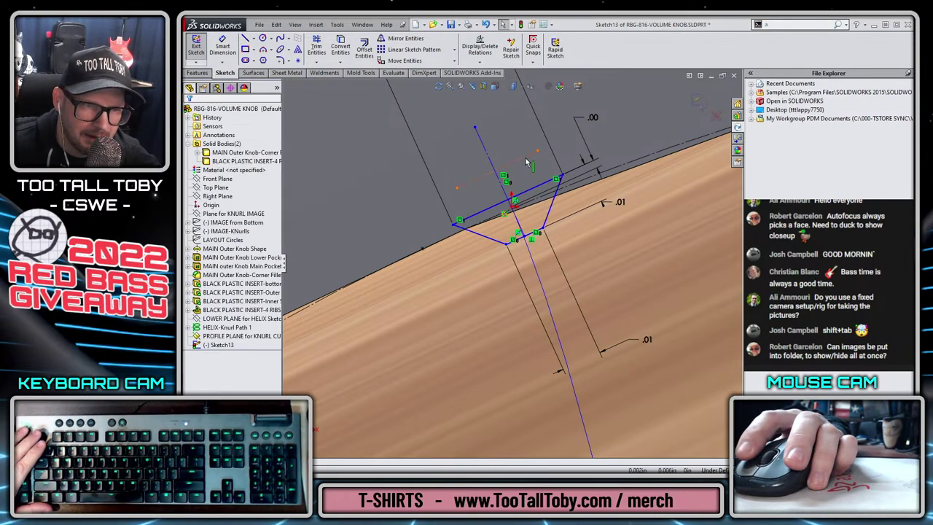
left_click(521, 159)
left_click(535, 200, "ctrl")
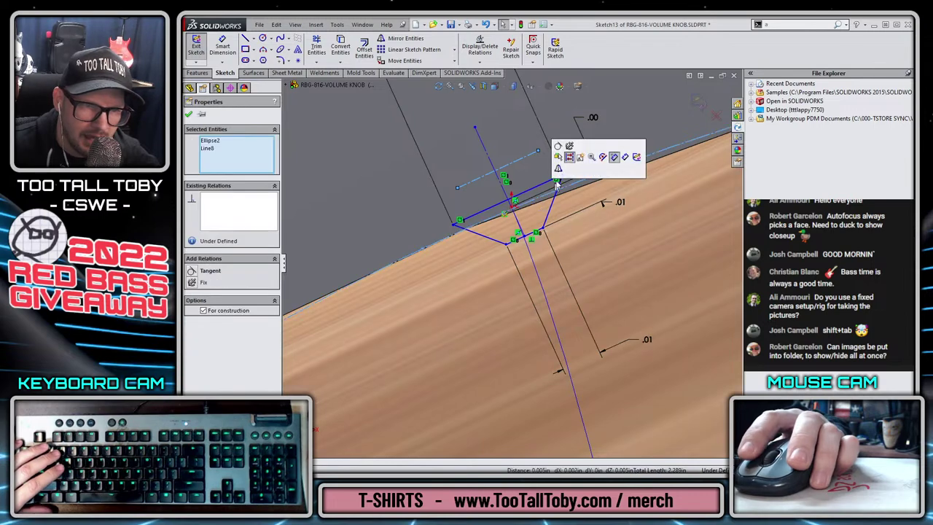
left_click(557, 146)
key("Escape")
Make the tangent construction line parallel to the profile's top edge.
scroll(482, 219, "down", 4)
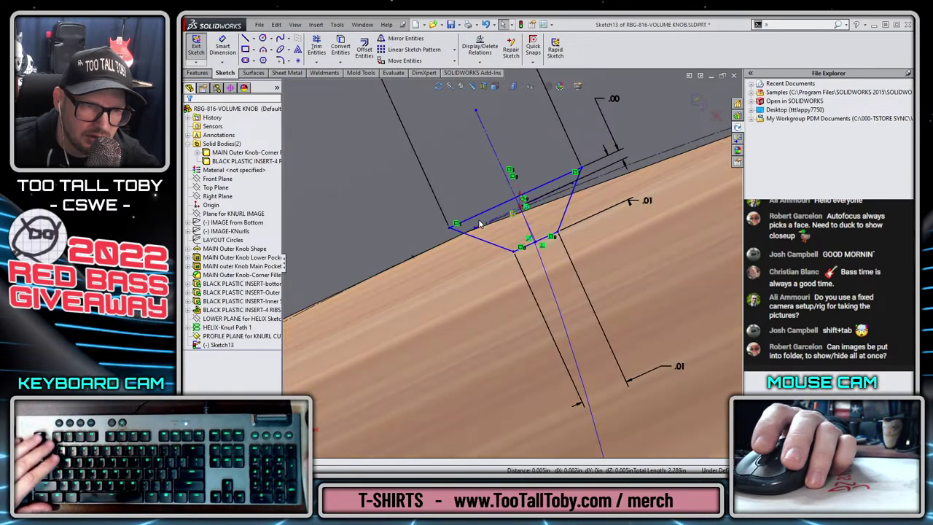
scroll(492, 215, "down", 1)
left_click(484, 220)
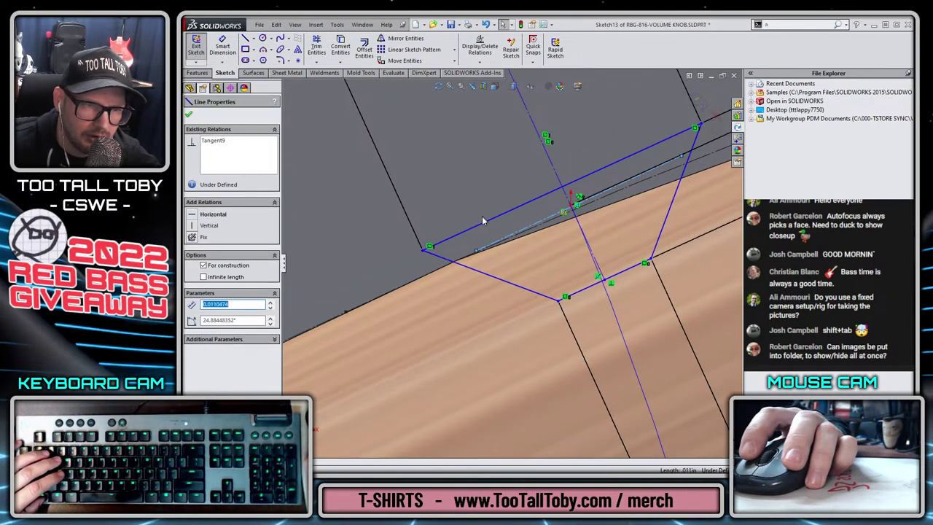
left_click(503, 206, "ctrl")
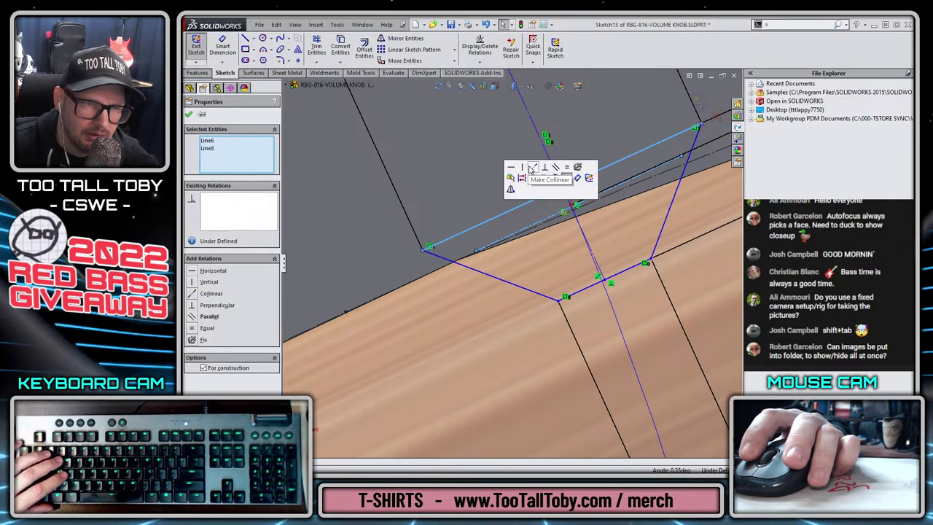
left_click(555, 169)
key("Escape")
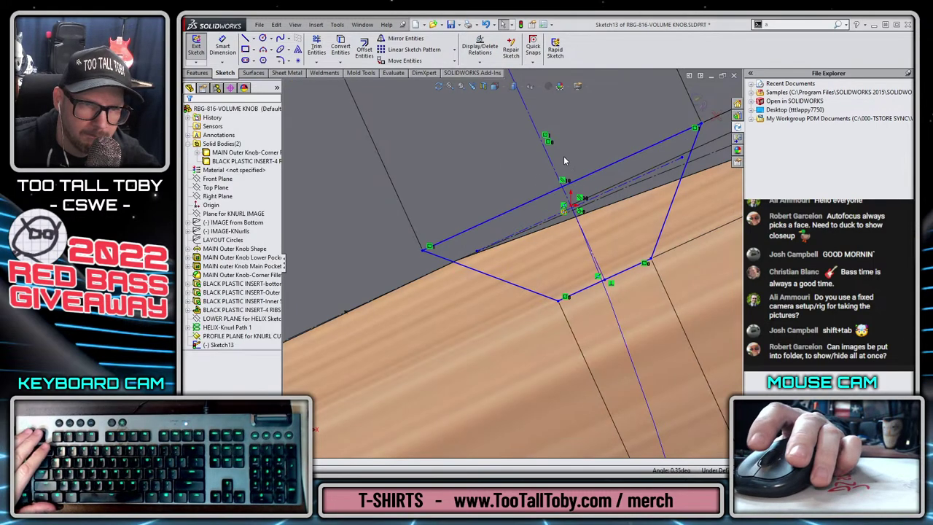
Delete the pierce-point dimension and dimension the distance between the profile's top edge and the tangent construction line instead.
scroll(624, 173, "up", 3)
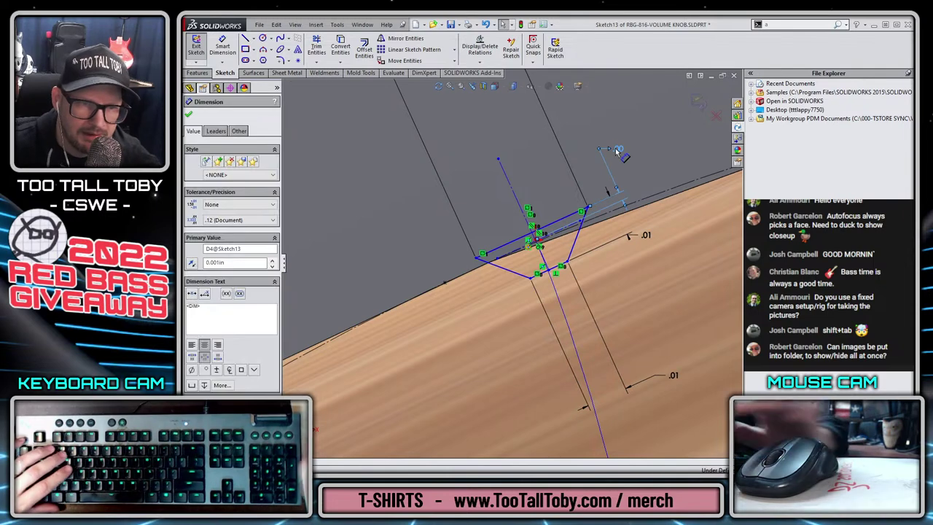
scroll(573, 237, "down", 3)
scroll(573, 237, "down", 2)
key("s")
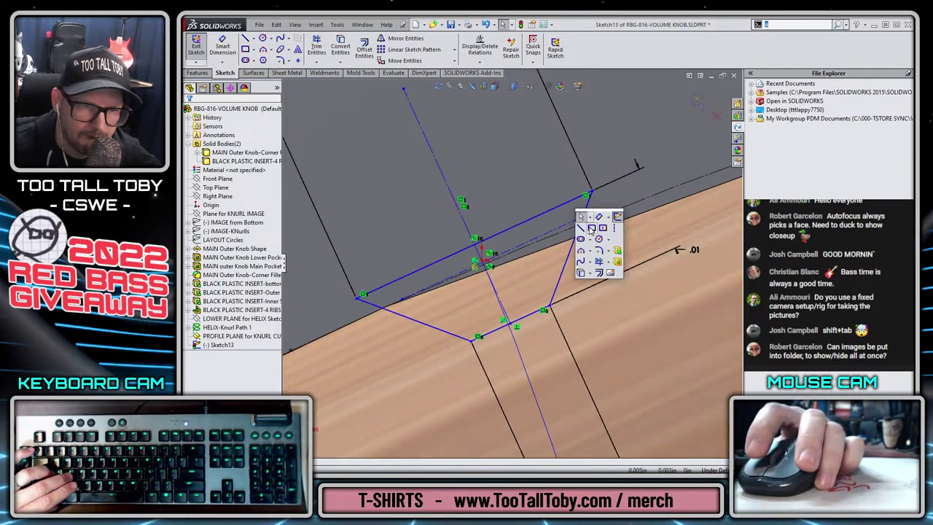
left_click(598, 217)
left_click(545, 213)
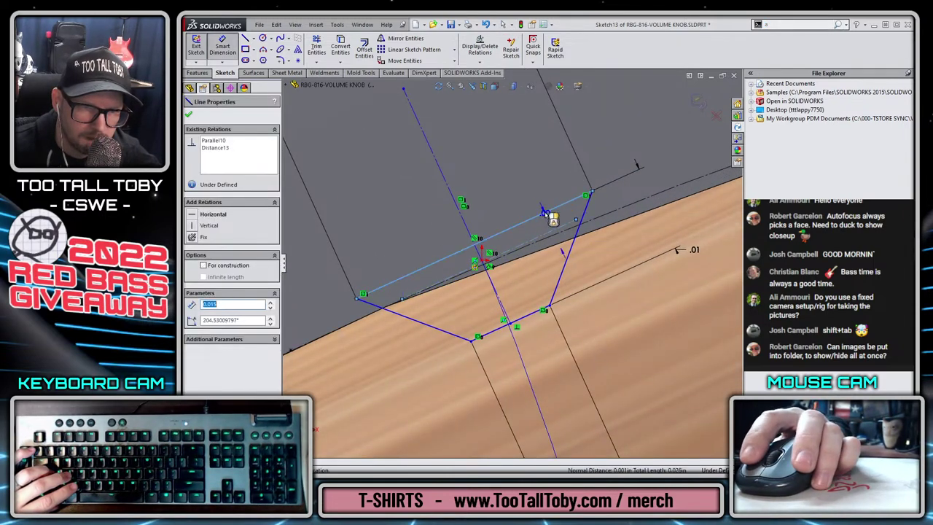
left_click(568, 191)
key("Return")
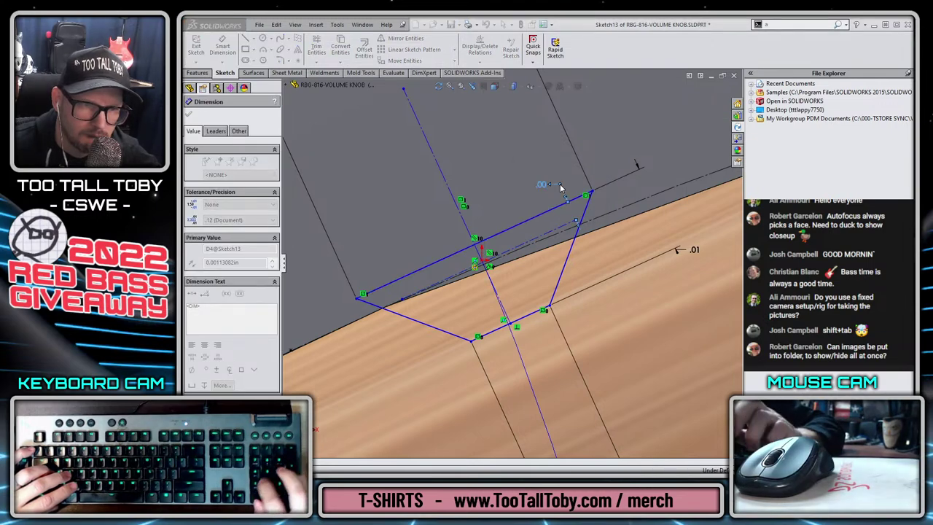
key("Escape")
Make both endpoints of the tangent construction line coincident with the profile's two slanted sides.
left_click(576, 220)
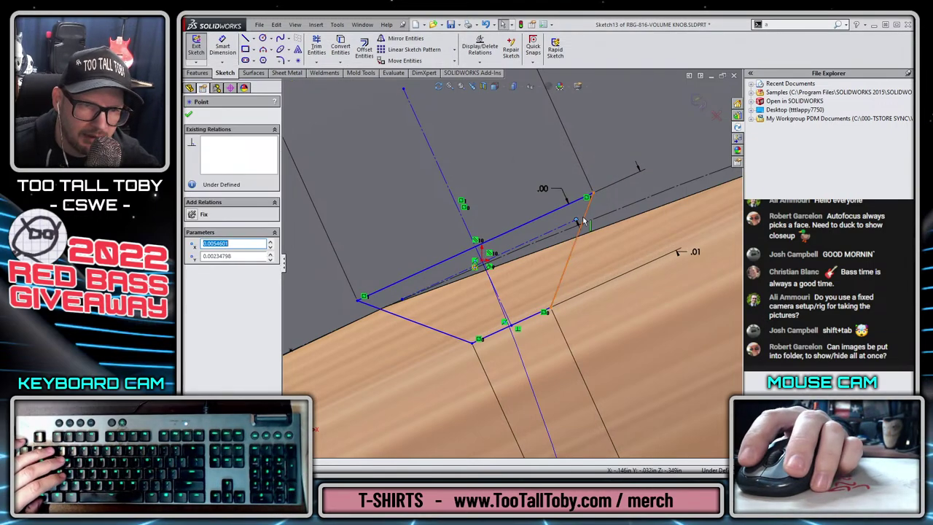
left_click(582, 222, "ctrl")
left_click(621, 175)
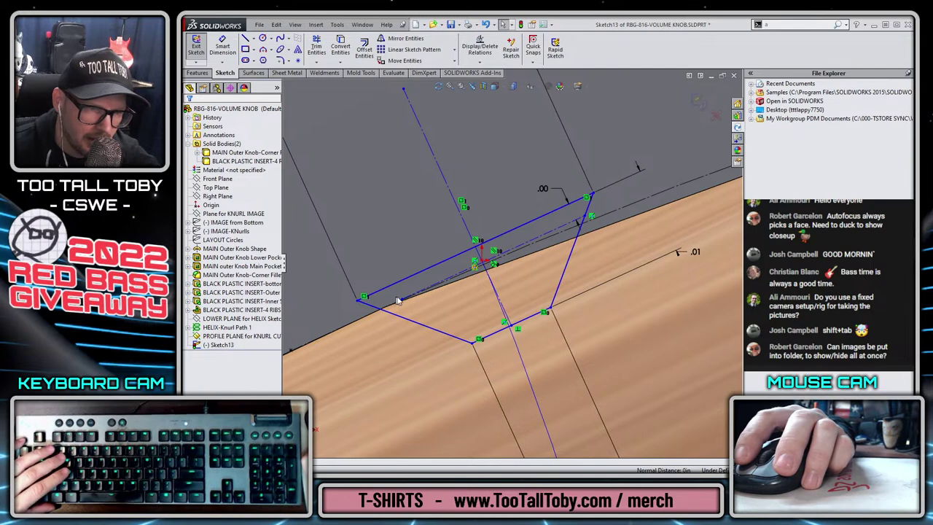
left_click(382, 307)
left_click(372, 308, "ctrl")
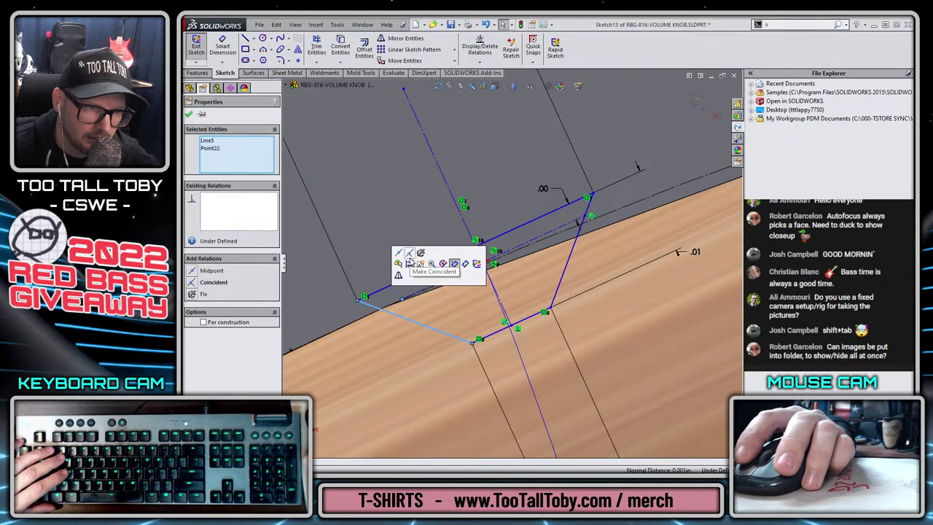
key("Escape")
scroll(510, 271, "up", 3)
scroll(560, 295, "down", 2)
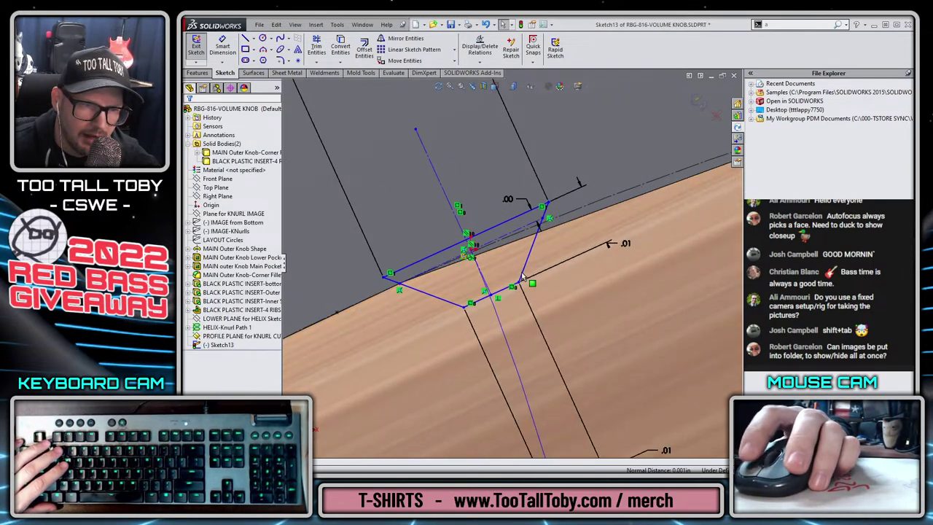
Tilt the profile by the free end of its centerline to test its remaining freedom, and check the construction line's relations.
left_click(518, 284)
key("Escape")
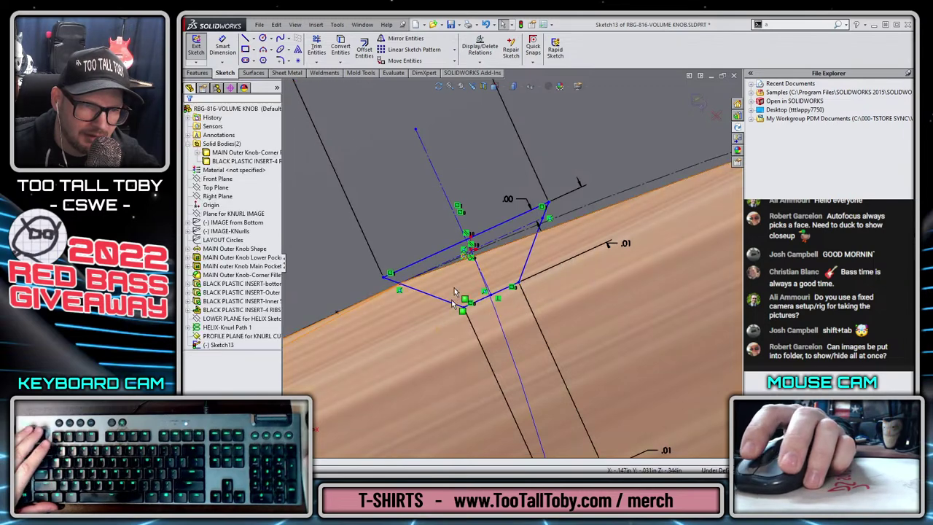
mouse_move(416, 130)
left_mouse_down()
mouse_move(480, 174)
mouse_move(431, 134)
left_mouse_up()
key("Escape")
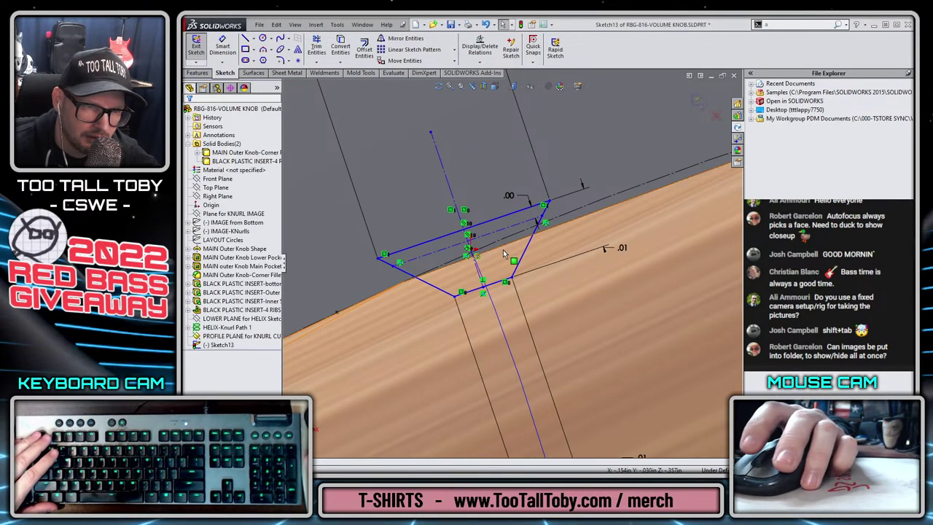
left_click(488, 239)
scroll(514, 262, "up", 4)
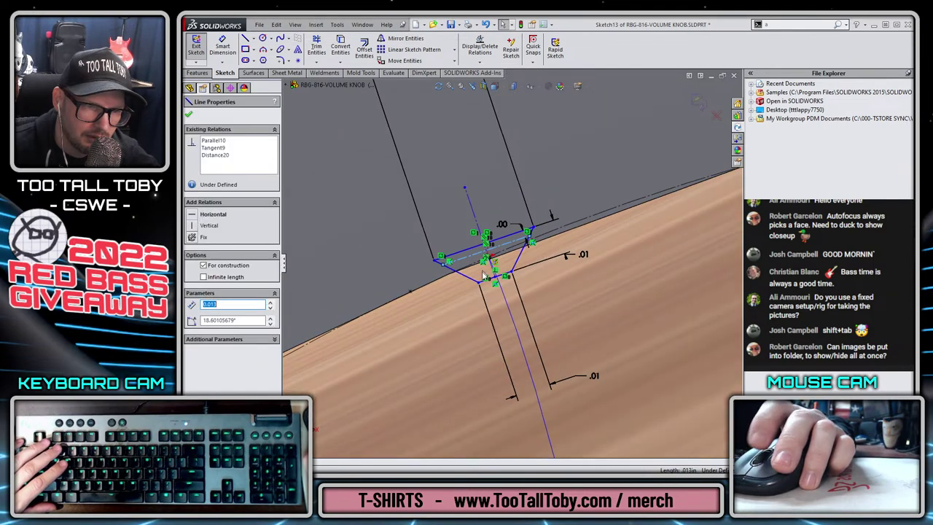
scroll(499, 273, "down", 2)
key("Escape")
scroll(516, 262, "up", 1)
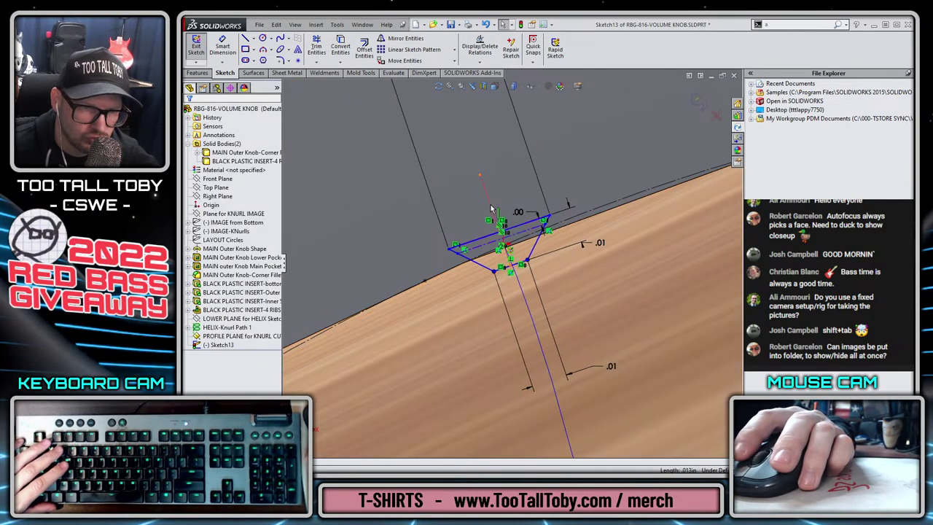
Make the profile's centerline coincident with the center point of the elliptical outer edge, and inspect the resulting profile.
left_click(559, 412)
scroll(559, 411, "up", 8)
scroll(562, 390, "up", 5)
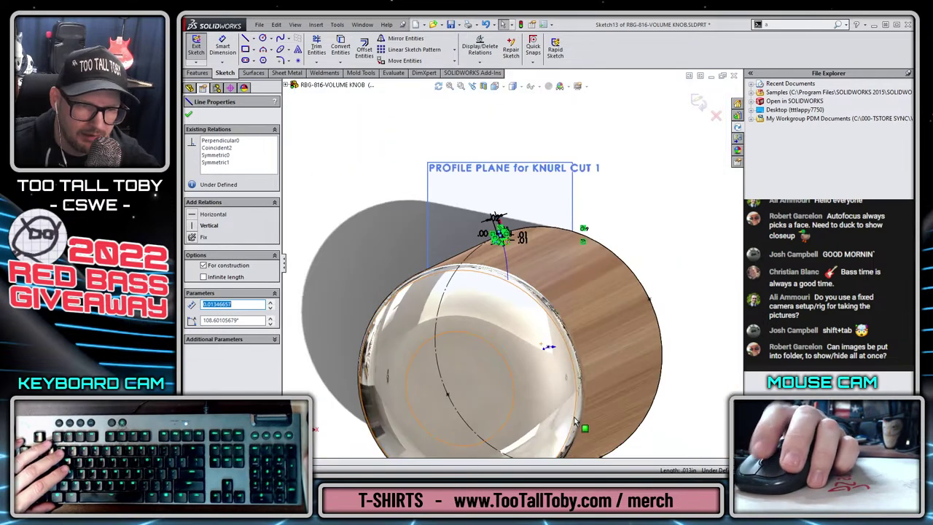
left_click(522, 271, "ctrl")
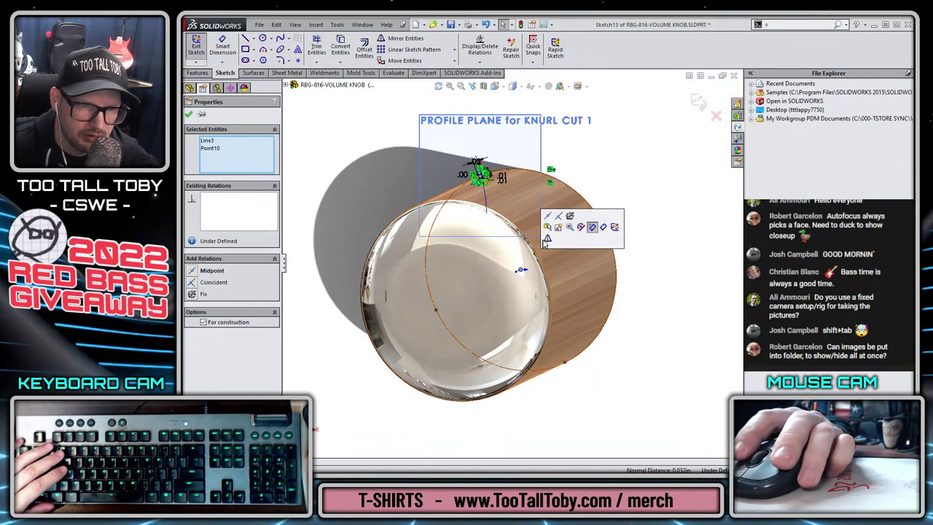
left_click(560, 217)
scroll(485, 219, "down", 10)
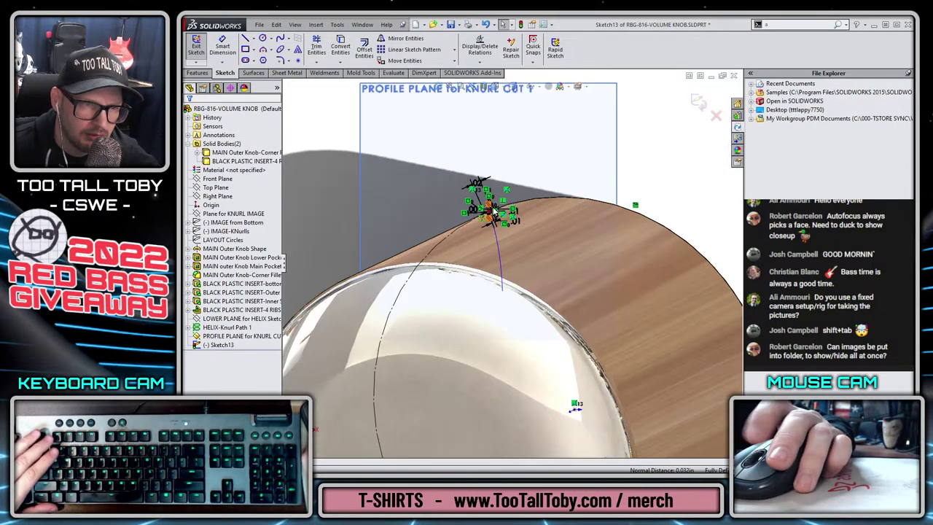
scroll(490, 254, "down", 4)
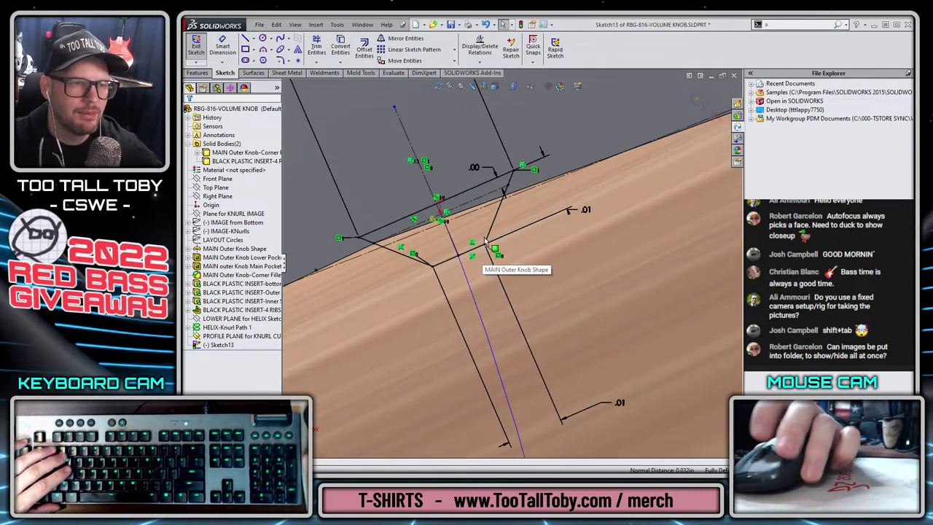
scroll(482, 306, "up", 6)
scroll(482, 305, "down", 3)
scroll(499, 281, "up", 4)
scroll(499, 284, "up", 3)
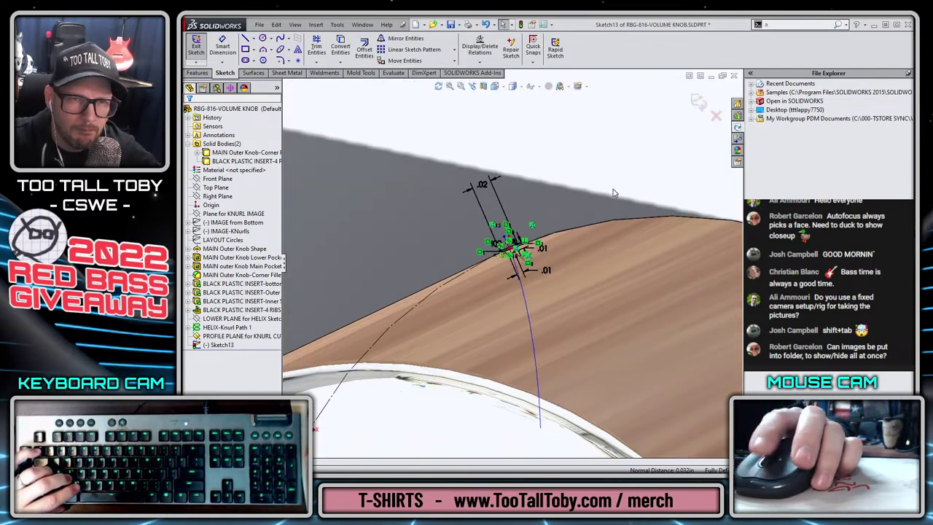
Exit the groove profile sketch and rename it "PROFILE for KNURL Path 1".
left_click(698, 104)
left_click(198, 336)
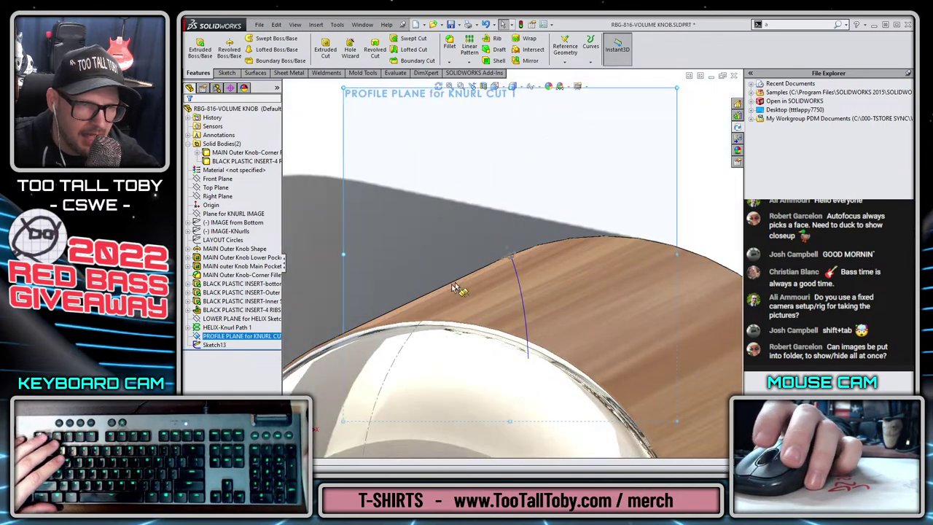
left_click(207, 344)
key("F2")
type("PR")
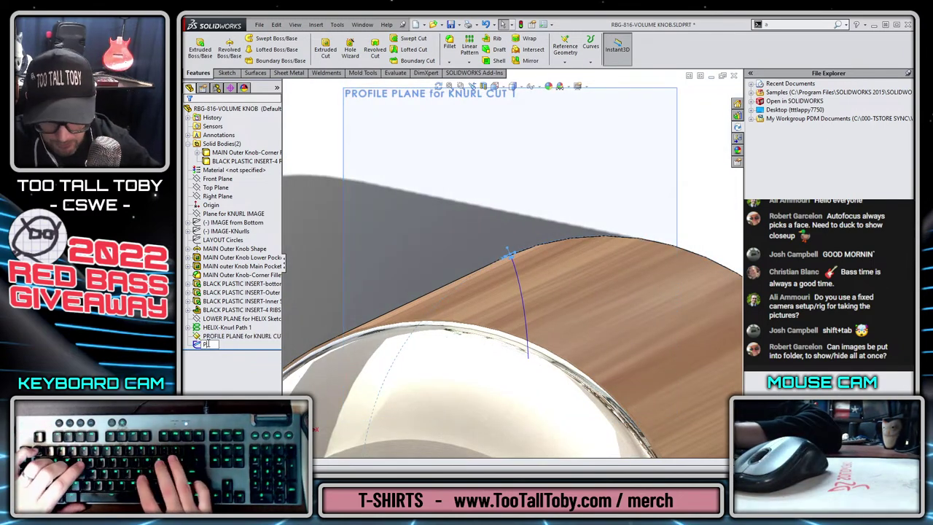
type("OFILE F")
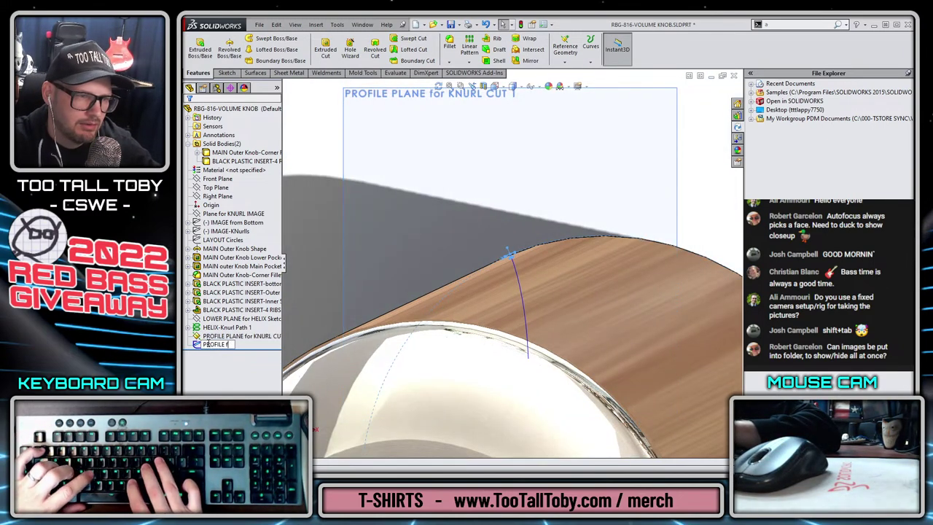
type("or KNURL PA")
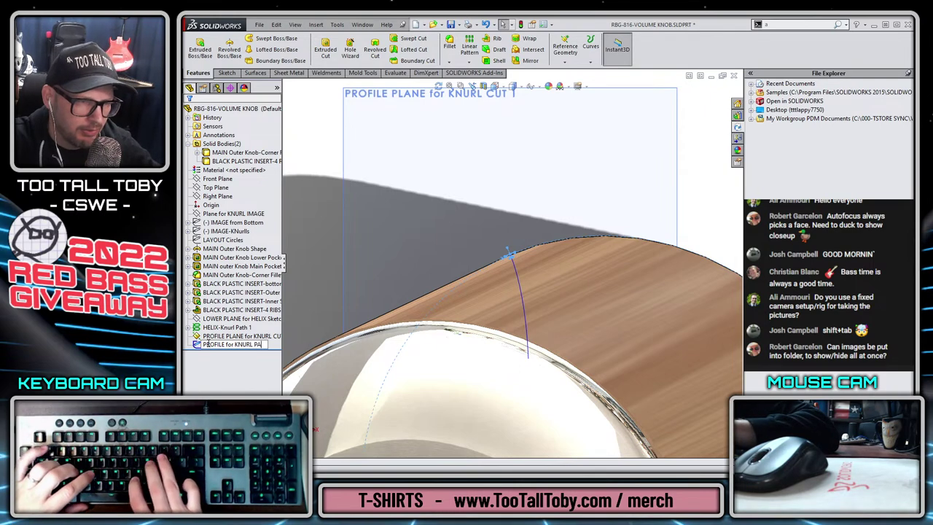
type("th 1")
key("Return")
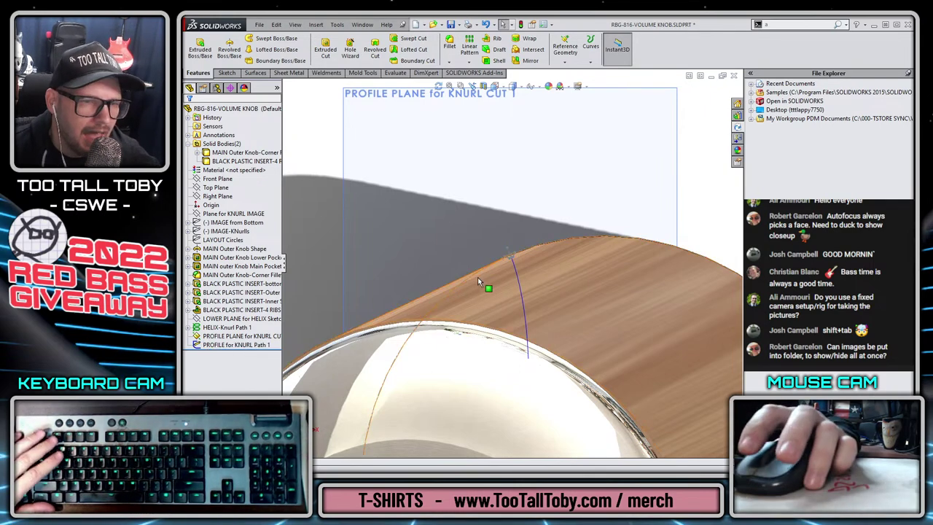
Start a swept cut using the sketch PROFILE for KNURL Path 1 as profile and HELIX-Knurl Path 1 as path.
middle_click_drag(477, 277, 380, 262)
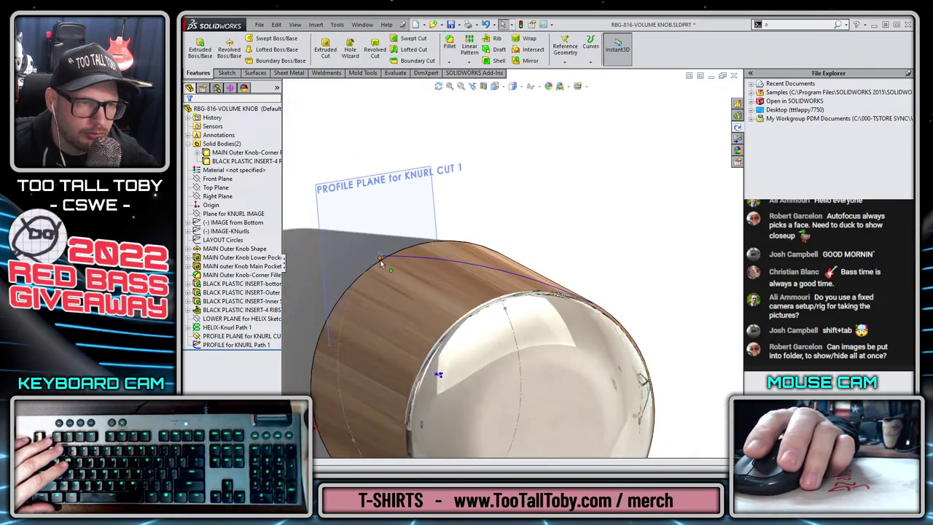
scroll(380, 262, "down", 5)
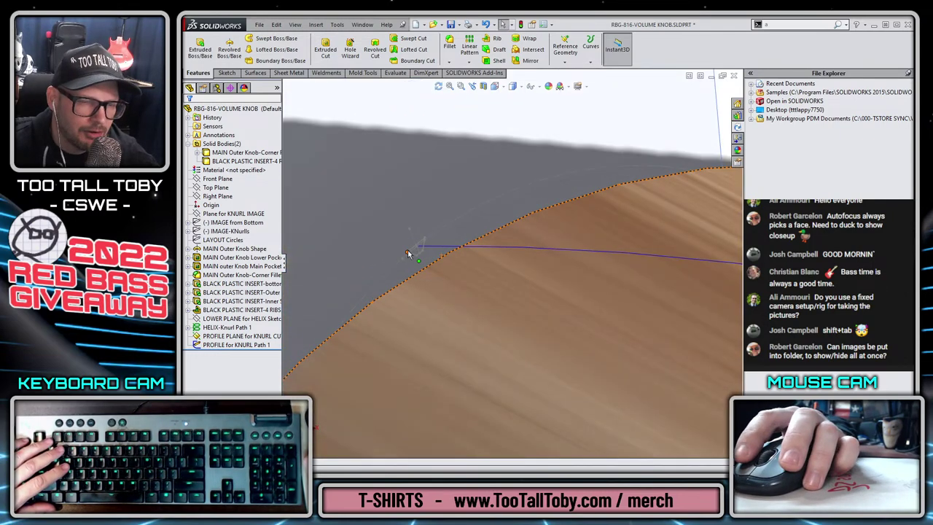
scroll(407, 254, "up", 3)
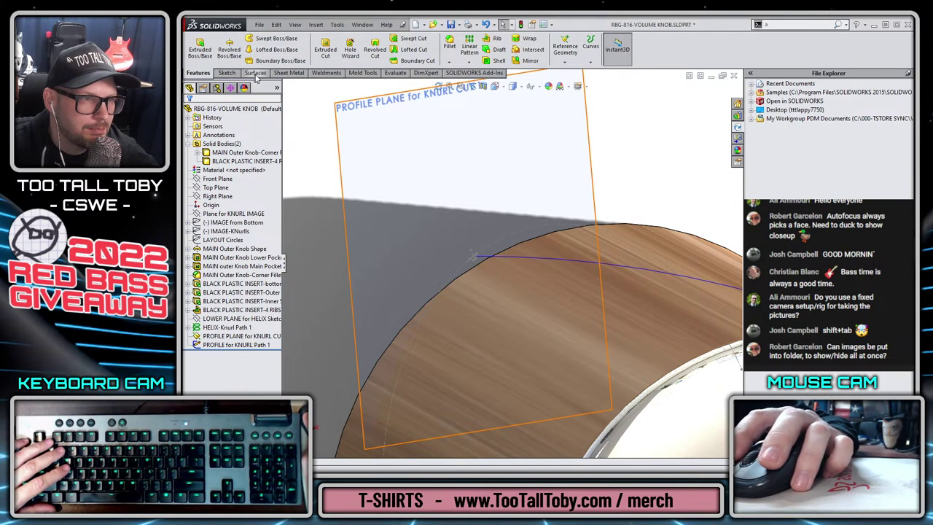
left_click(414, 39)
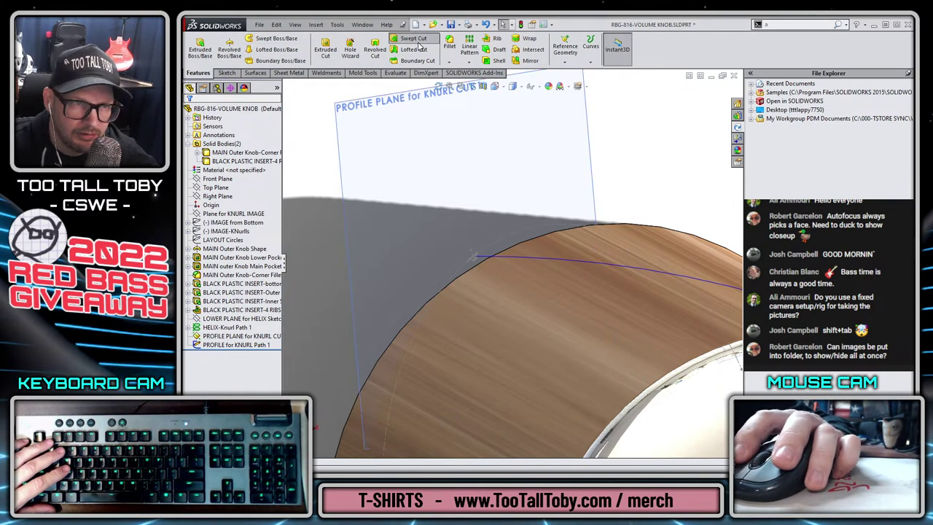
scroll(474, 247, "down", 3)
left_click(461, 275)
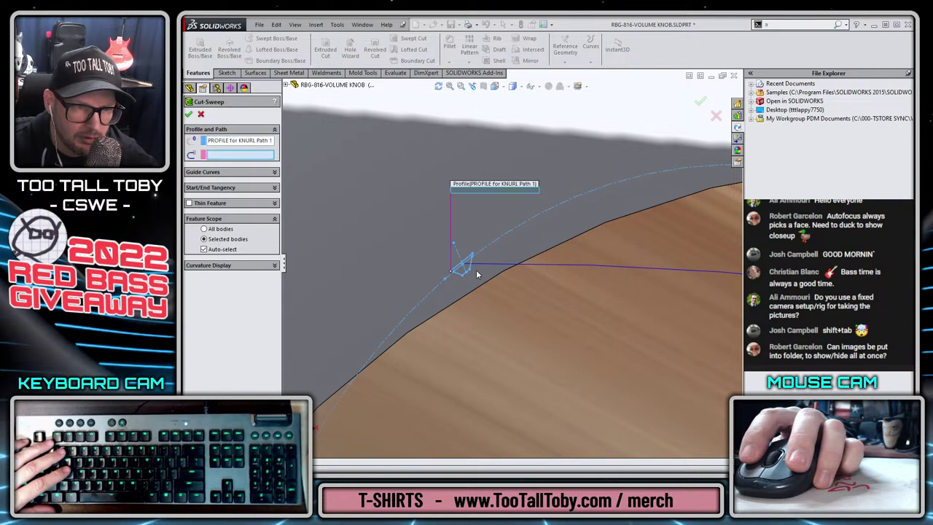
left_click(500, 269)
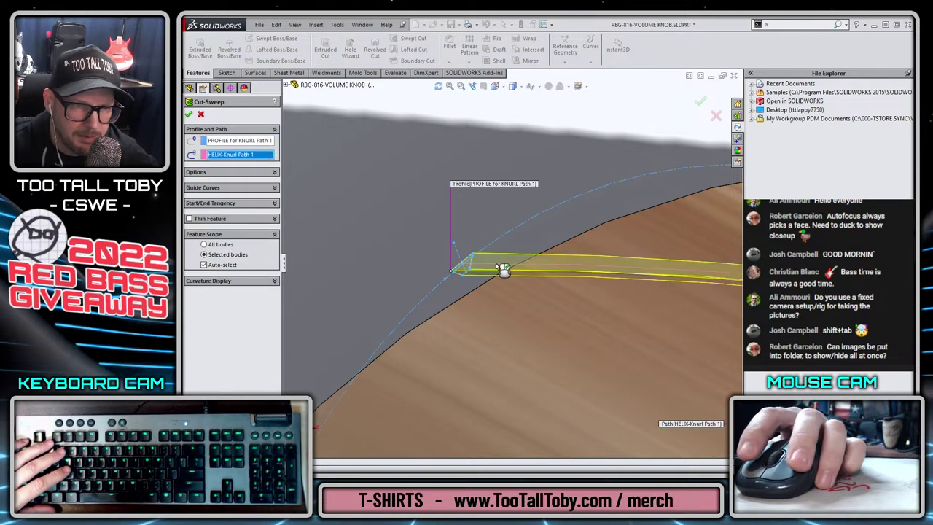
Turn off automatic body selection, limit the swept cut to the main outer knob body, and complete it.
left_click(211, 266)
left_click(529, 361)
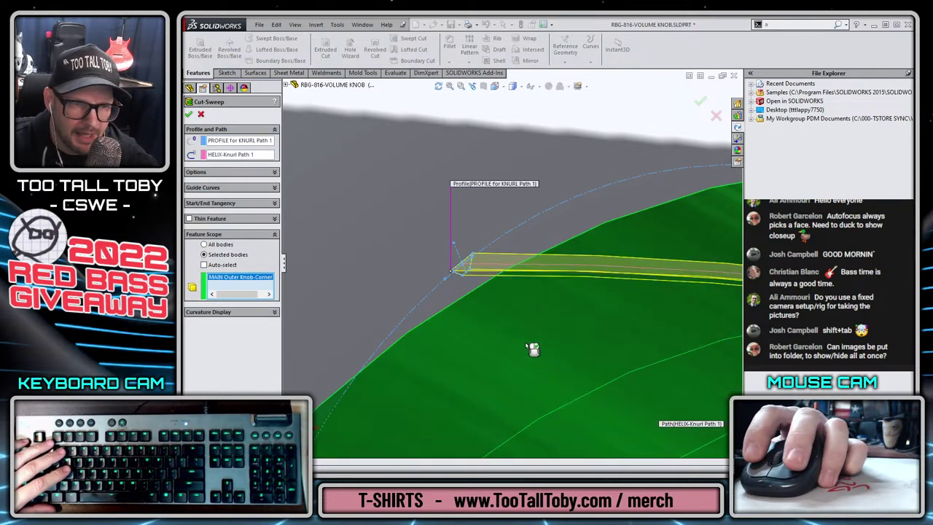
right_click(522, 330)
left_click(543, 408)
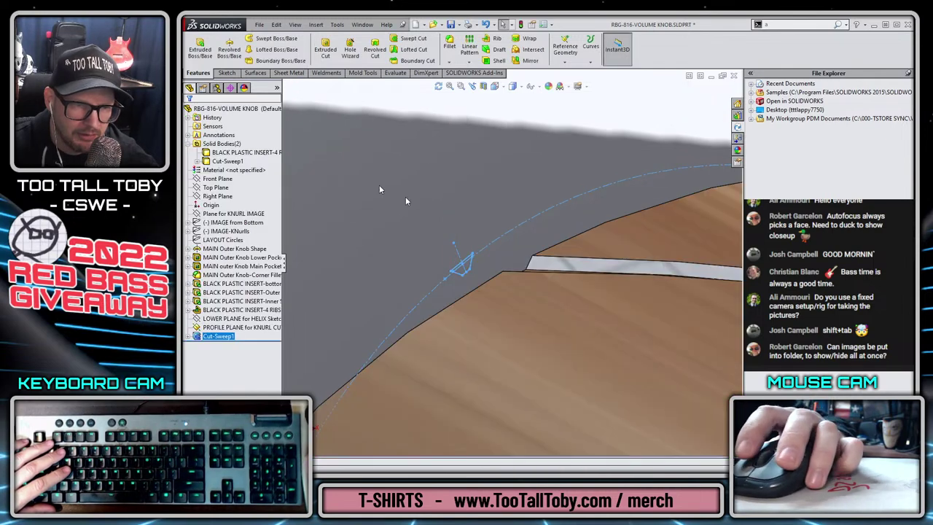
middle_click_drag(405, 196, 414, 234)
scroll(414, 234, "up", 2)
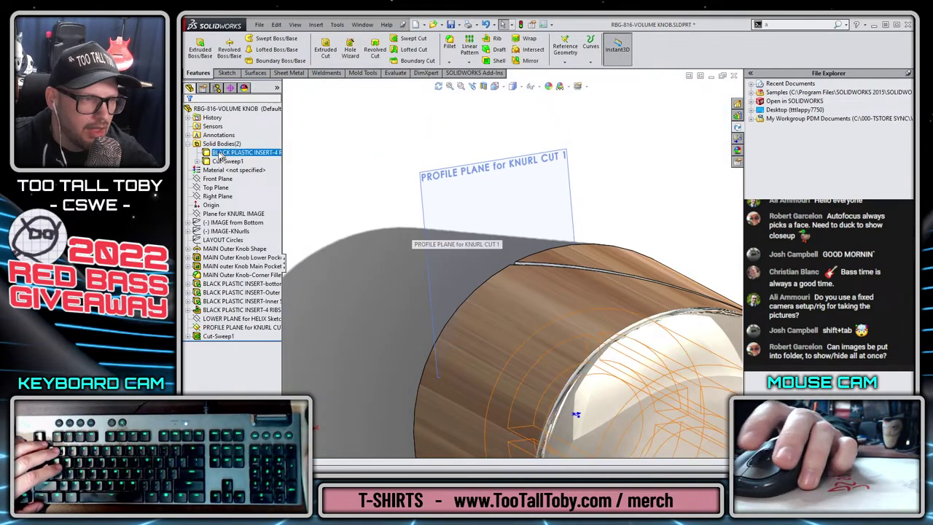
Group the sketches IMAGE from Bottom and IMAGE-KNurlls in a new folder named "IMAGES FOLDER" and expand it.
left_click(230, 231, "ctrl")
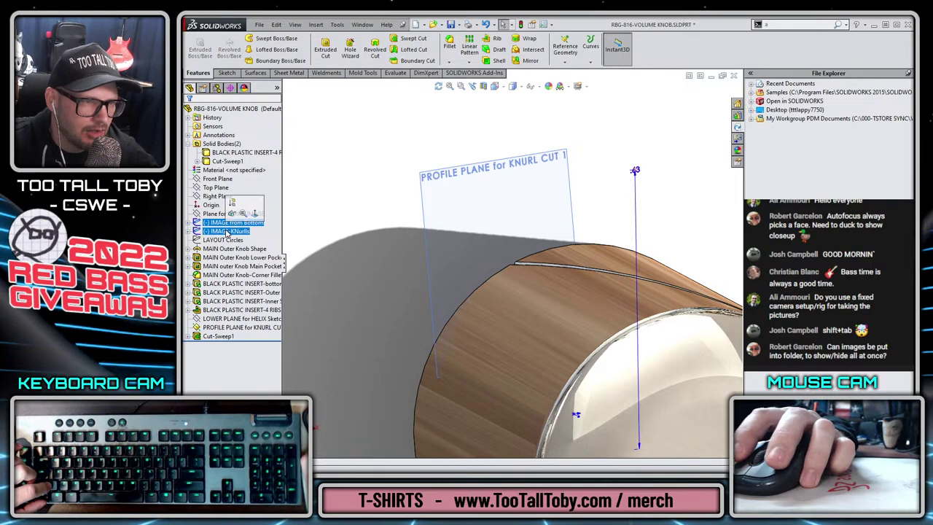
right_click(230, 231)
left_click(250, 260)
type("IMAGES FOL")
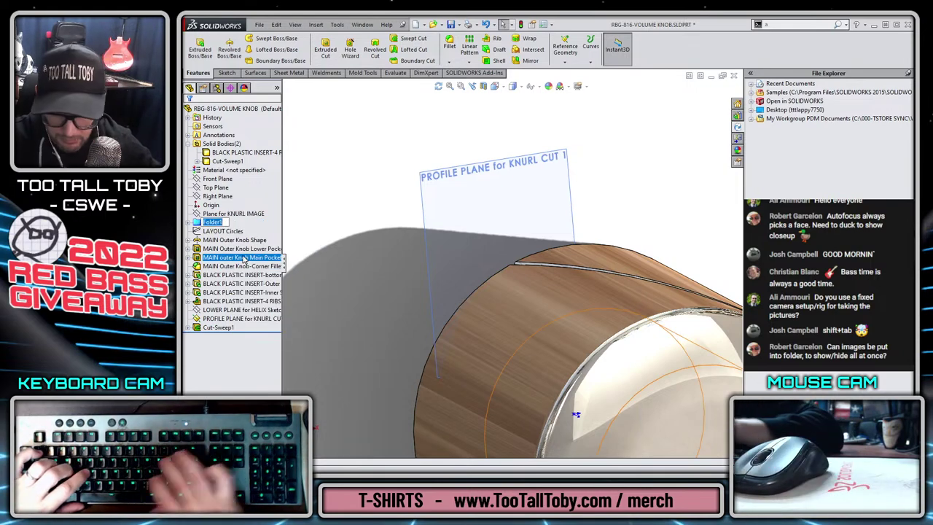
type("DER")
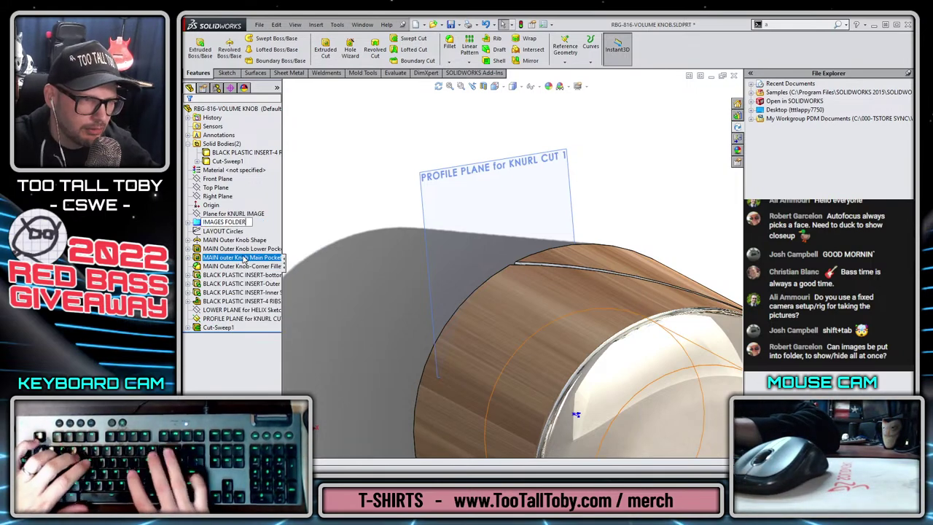
key("Return")
left_click(188, 223)
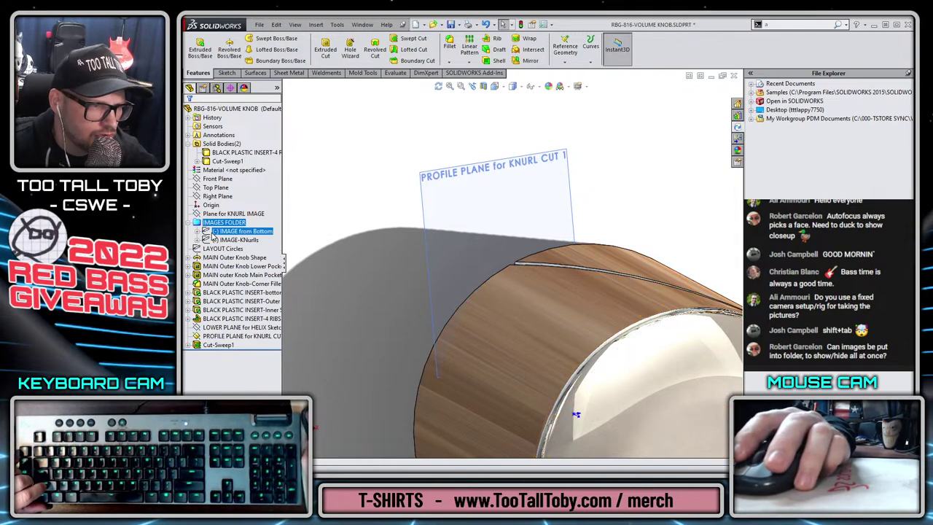
Show the reference images through IMAGES FOLDER and view the knurl photo over the knob from the front.
left_click(235, 225)
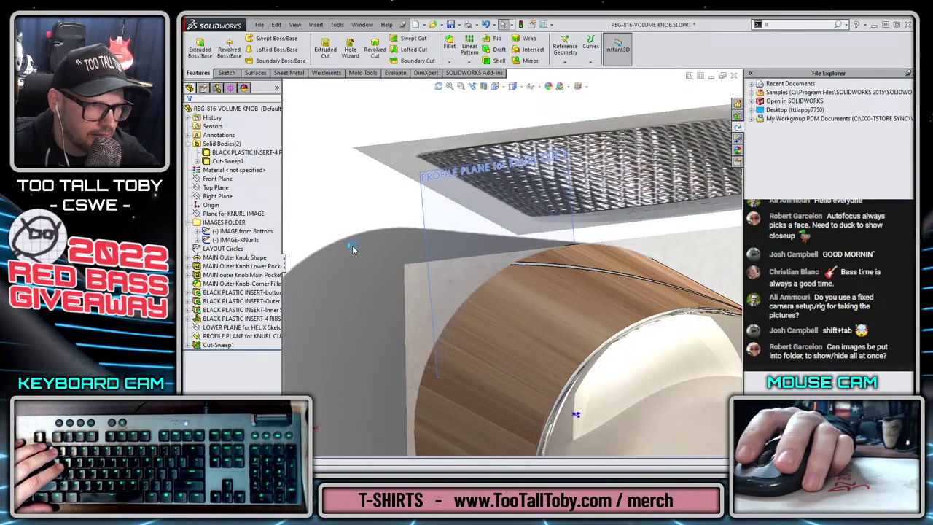
right_click(224, 225)
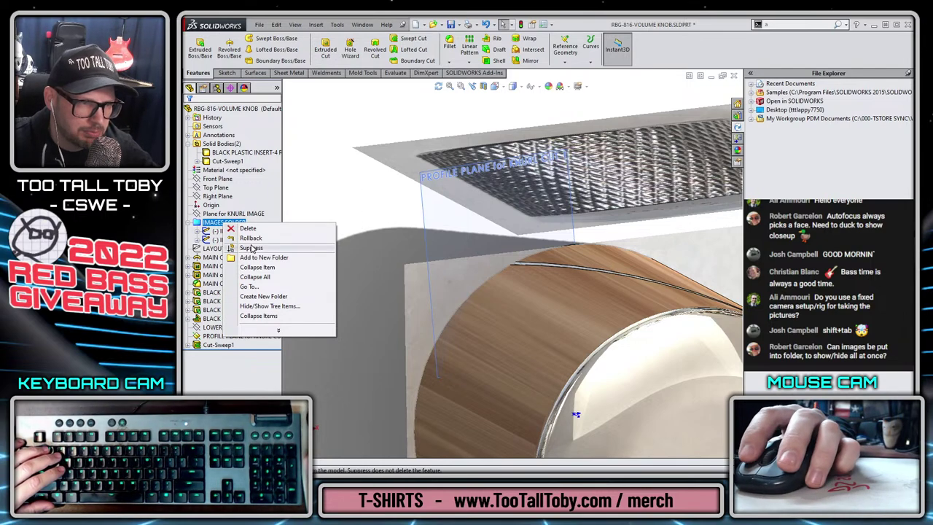
left_click(426, 203)
scroll(513, 266, "up", 5)
middle_click_drag(519, 268, 685, 213)
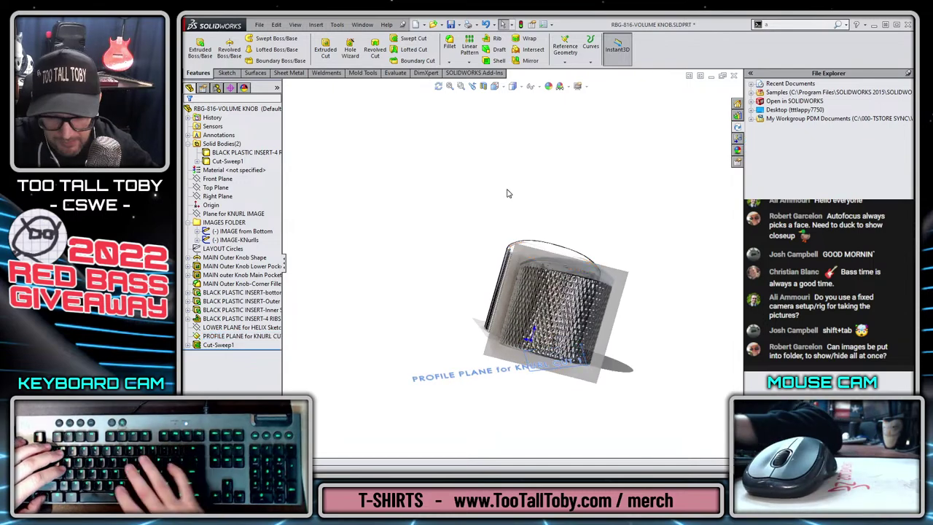
key("ctrl+1")
scroll(561, 279, "down", 5)
scroll(547, 423, "down", 2)
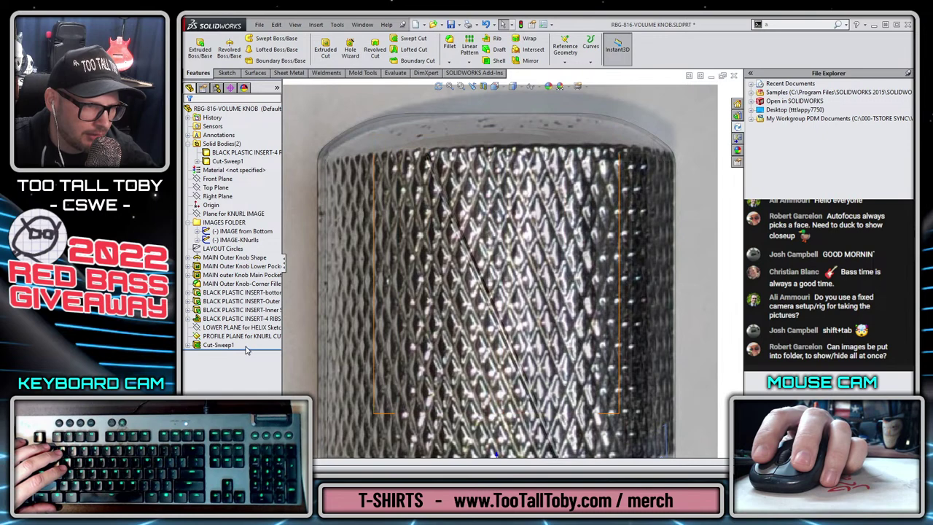
Suppress IMAGES FOLDER to inspect the swept groove on the bare knob, and unsuppress the folder again.
left_click(221, 346)
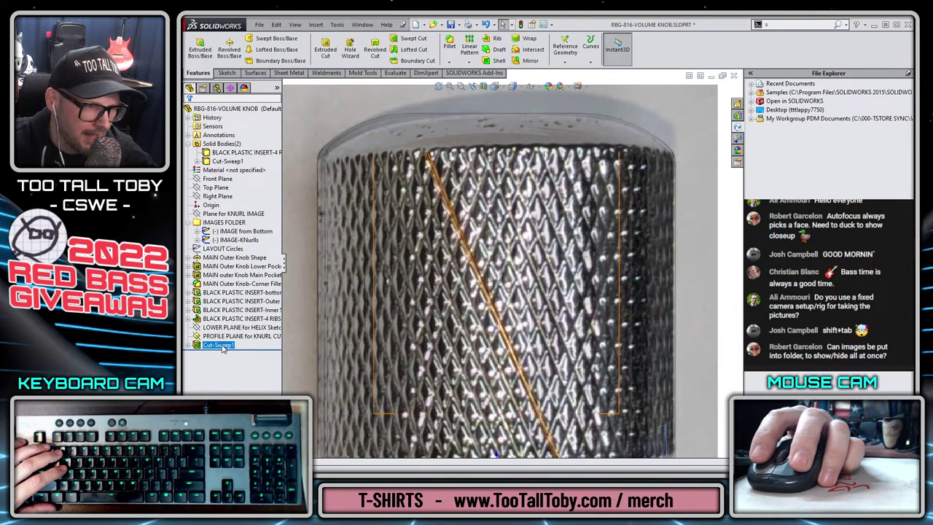
right_click(221, 222)
left_click(252, 247)
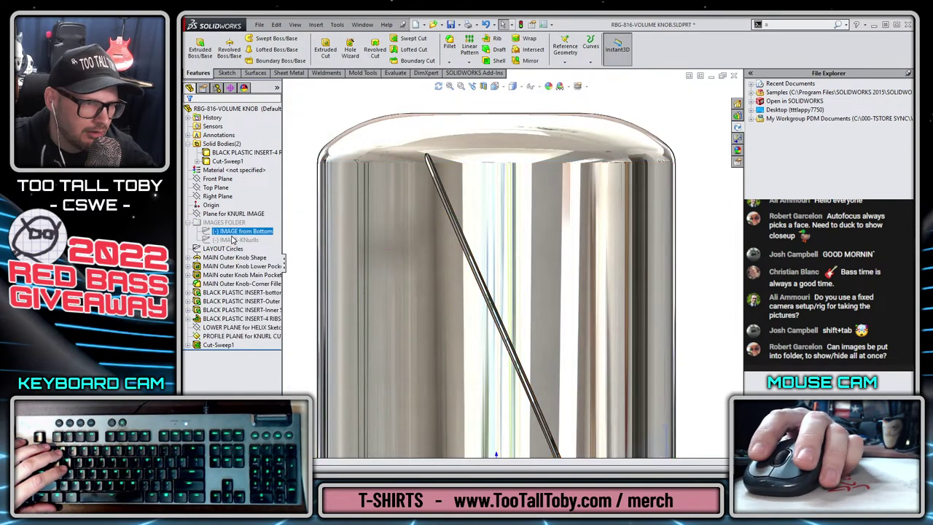
left_click(218, 345)
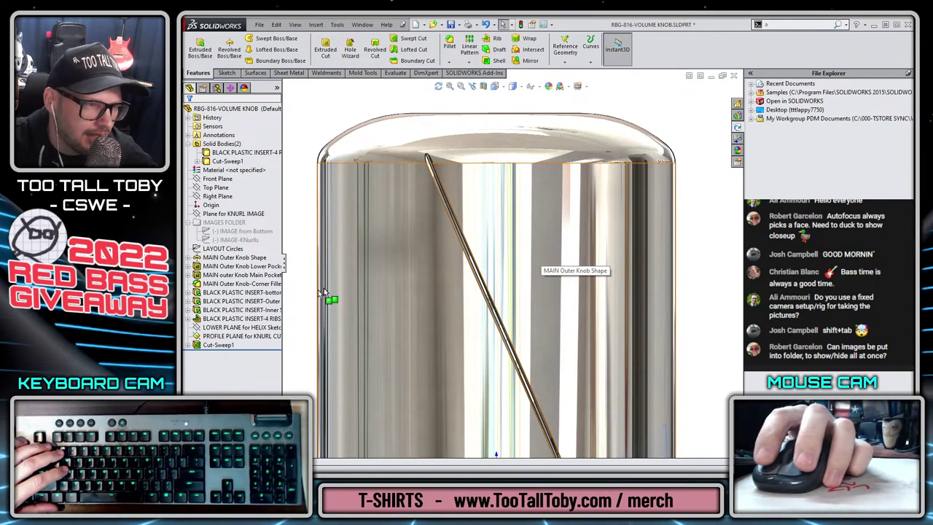
left_click(232, 239)
right_click(221, 223)
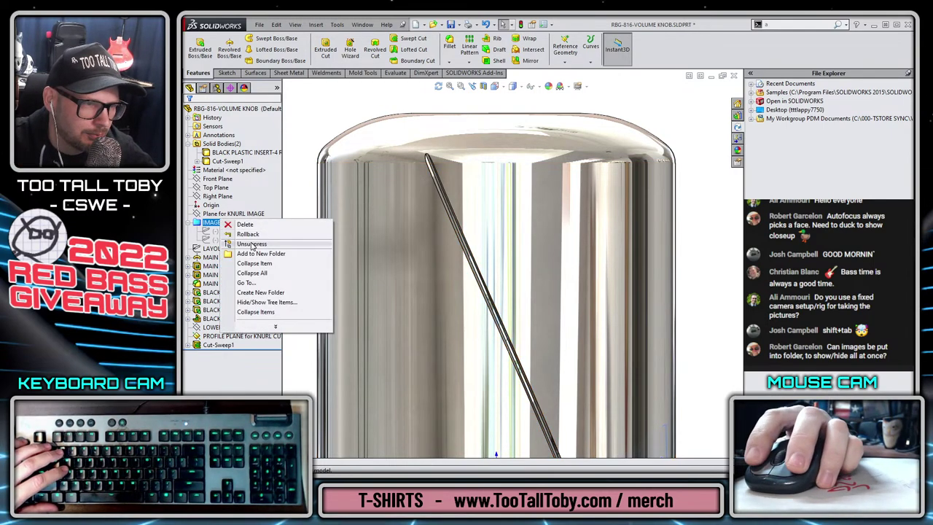
left_click(251, 243)
Examine the swept groove and the knurl photo on the knob from the front and the back.
scroll(511, 264, "up", 5)
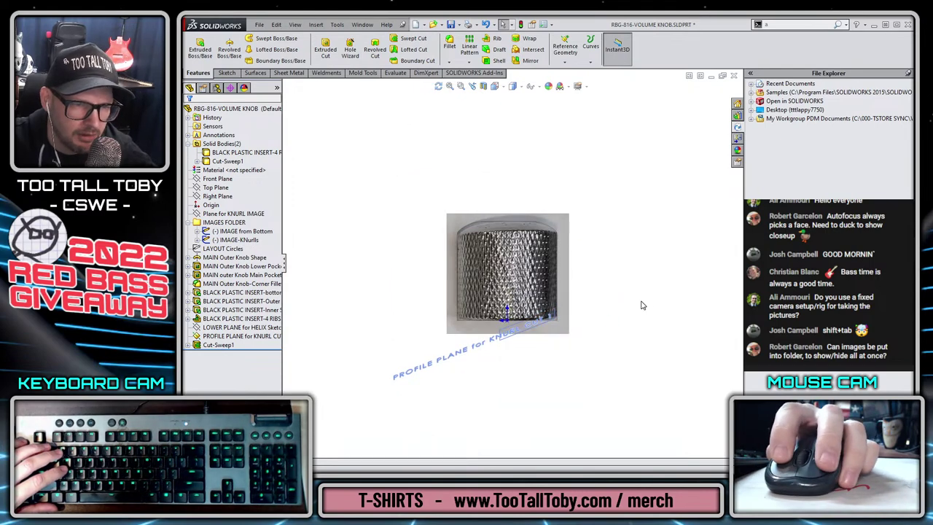
scroll(541, 314, "down", 3)
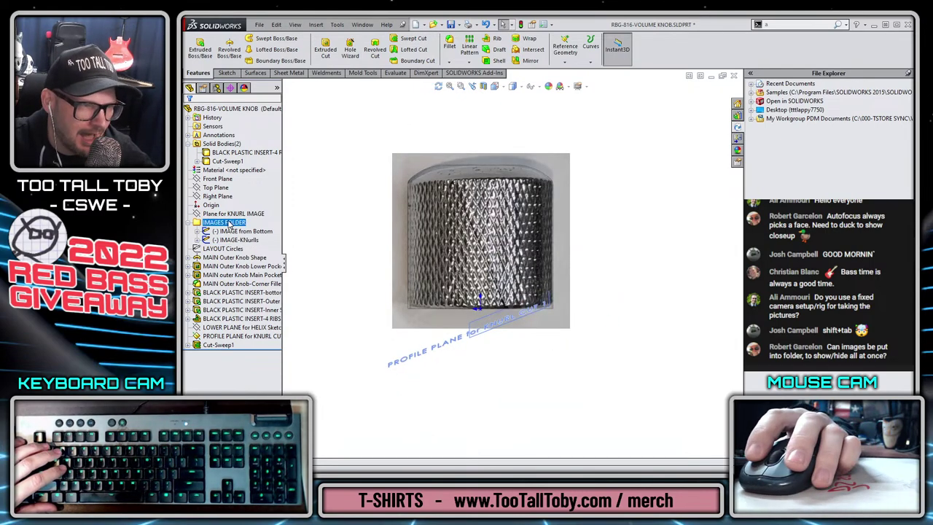
middle_click_drag(596, 228, 496, 243)
key("ctrl+1")
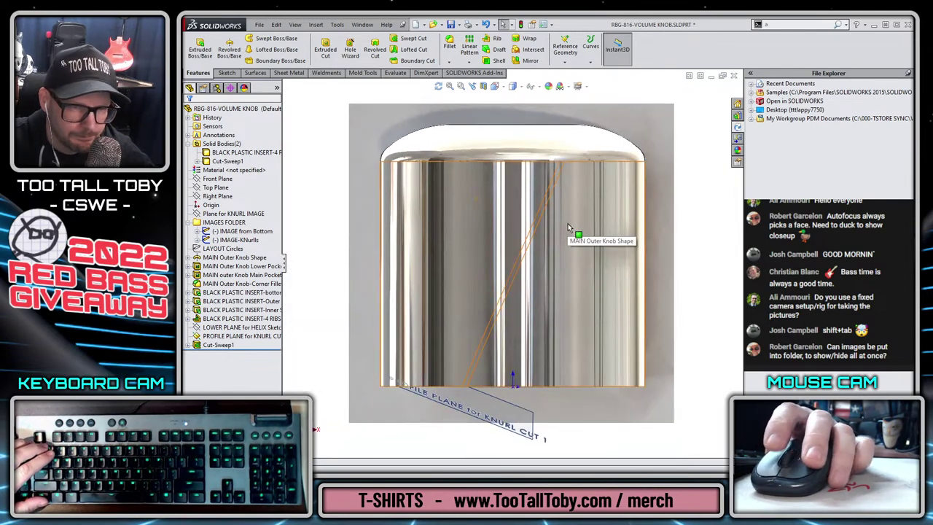
key("shift+Right")
key("shift+Right")
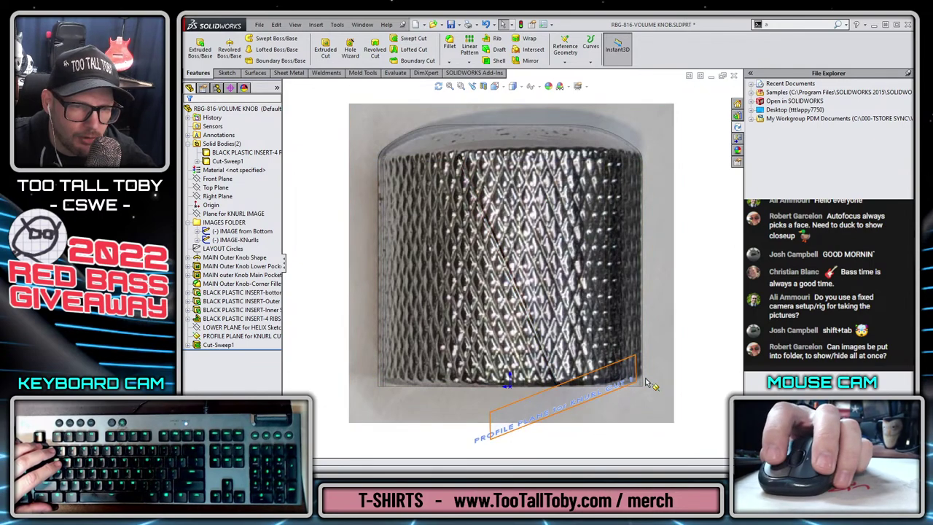
key("z")
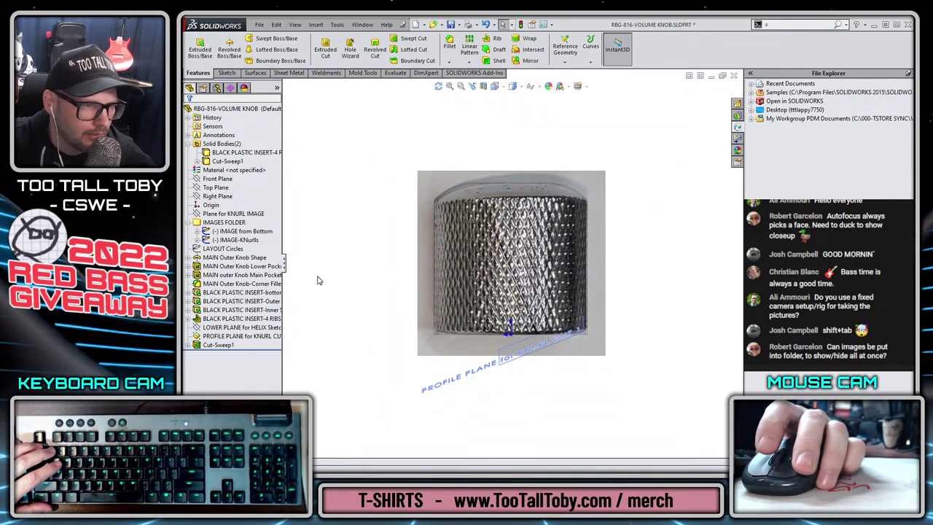
Start a circular pattern of the swept groove cut and activate the selection of its pattern axis.
left_click(197, 344)
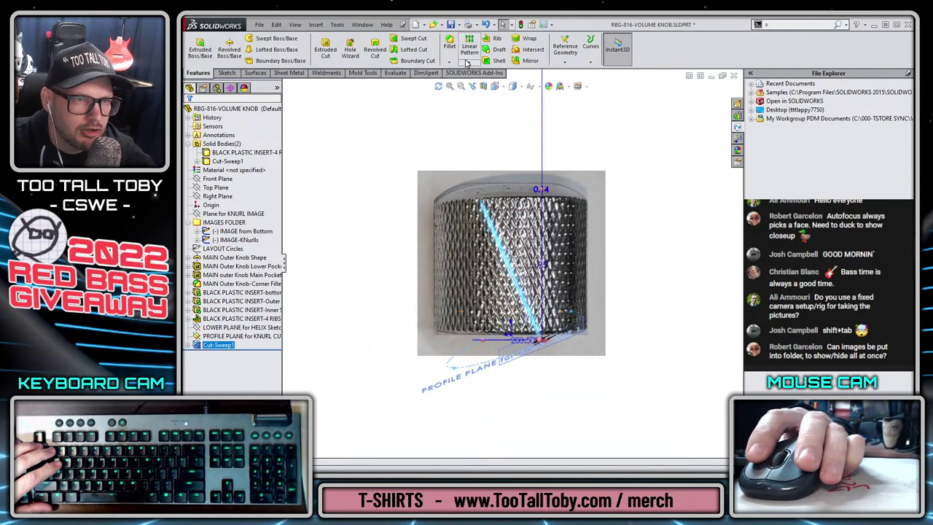
left_click(468, 64)
left_click(495, 82)
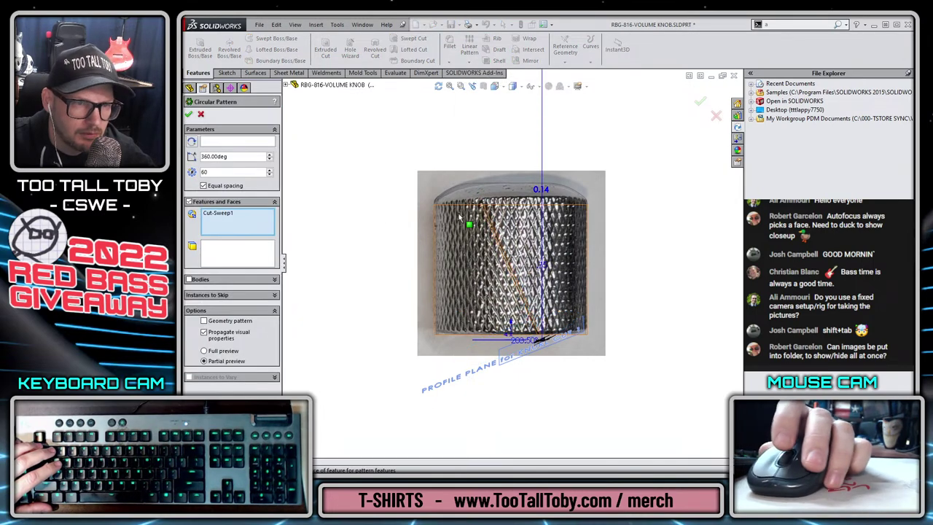
left_click(246, 142)
middle_click_drag(645, 268, 614, 320)
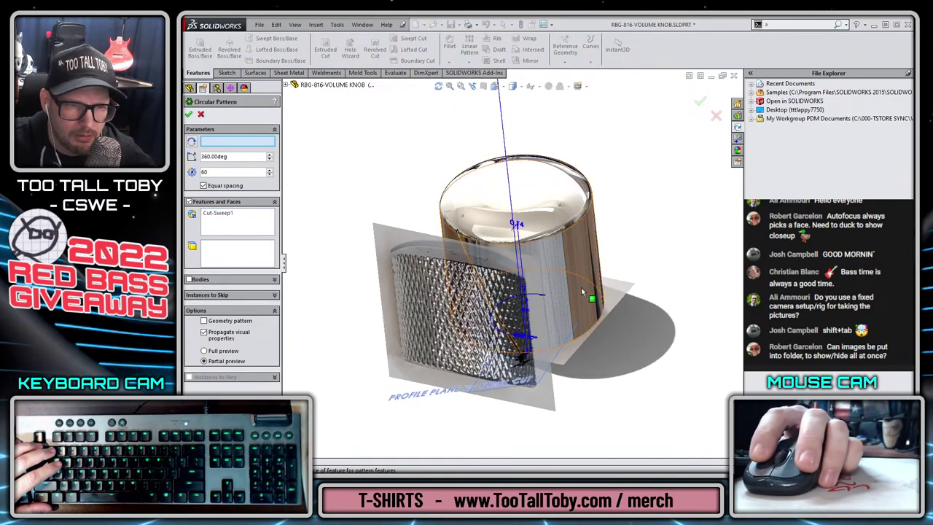
Use the knob's outer cylindrical face as the circular pattern's axis and compare the preview with the knurl reference image from the front.
left_click(576, 261)
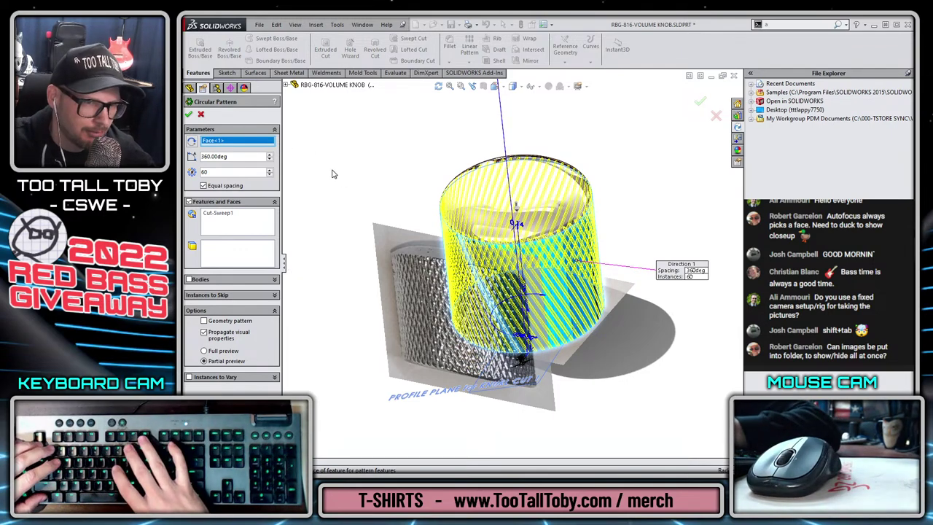
key("ctrl+5")
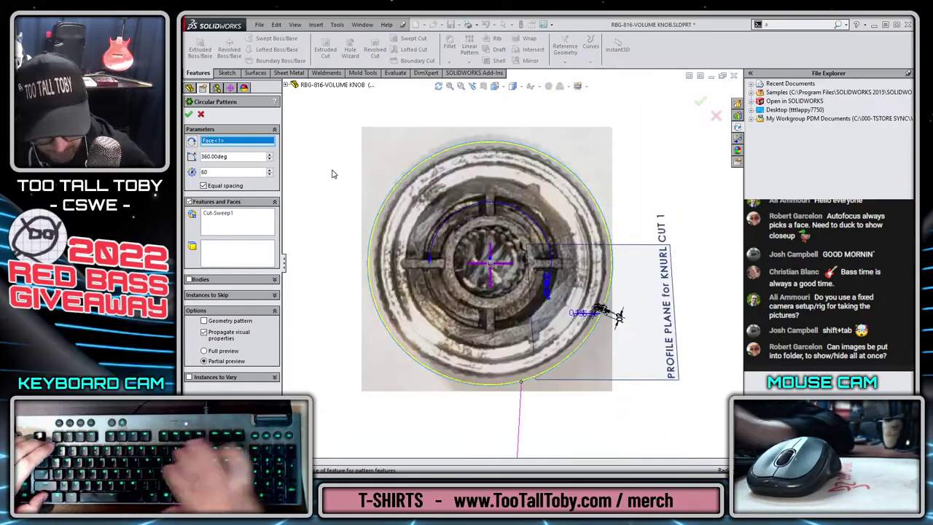
key("ctrl+3")
scroll(526, 382, "down", 6)
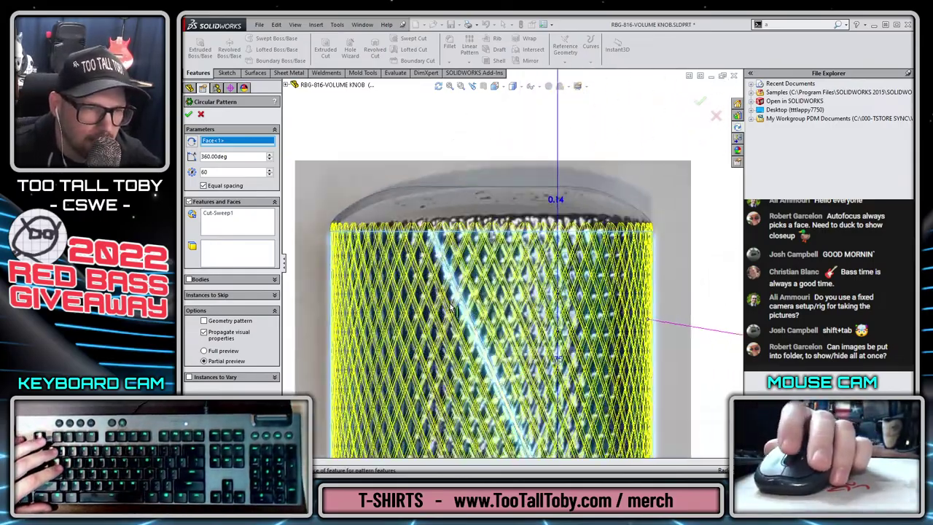
scroll(438, 252, "down", 5)
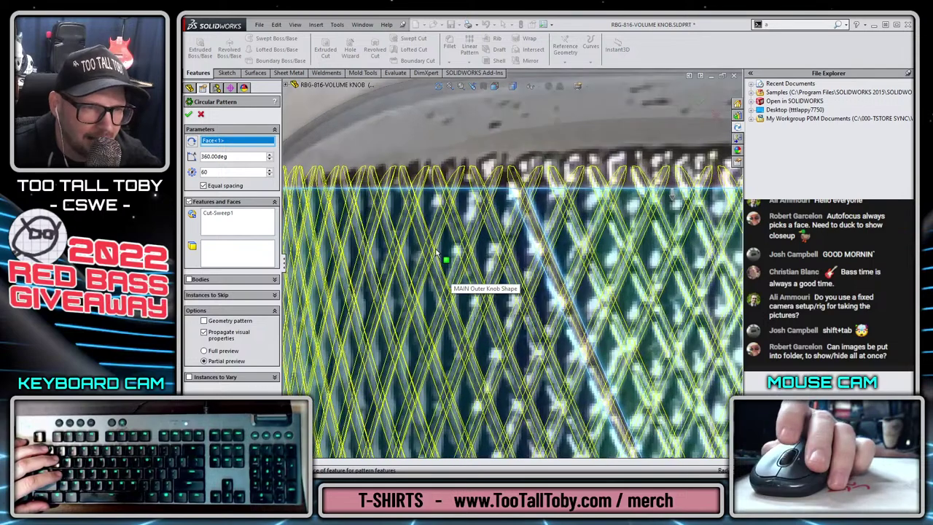
scroll(535, 268, "up", 10)
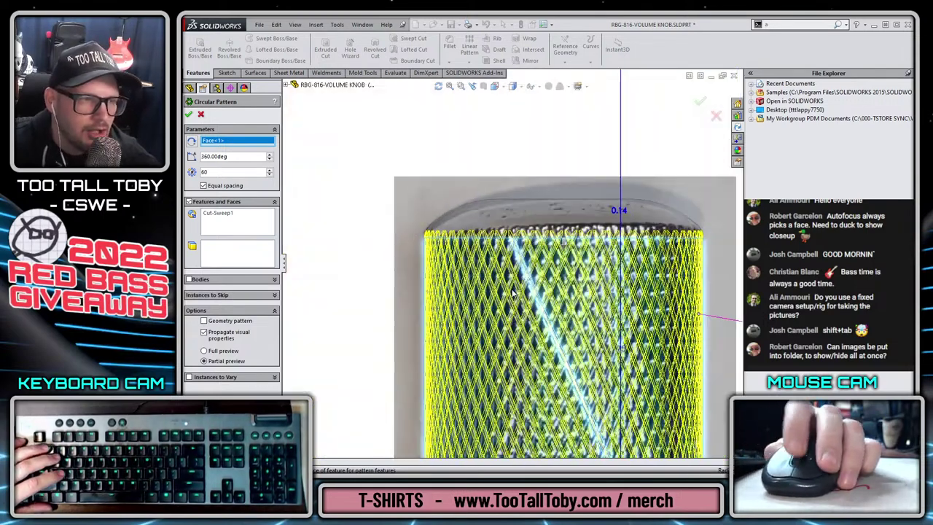
scroll(532, 298, "down", 2)
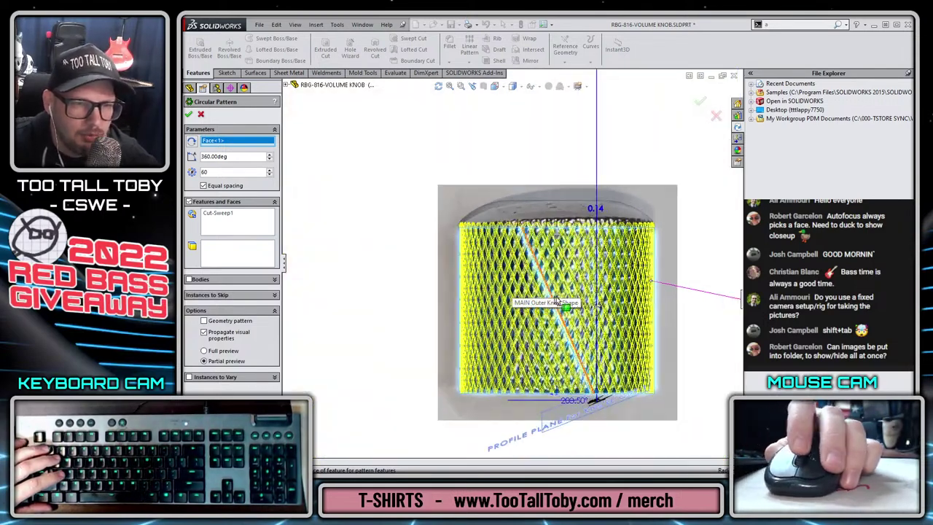
Try the circular pattern without equal spacing, using 5 instances spaced 7 degrees apart.
left_click(216, 186)
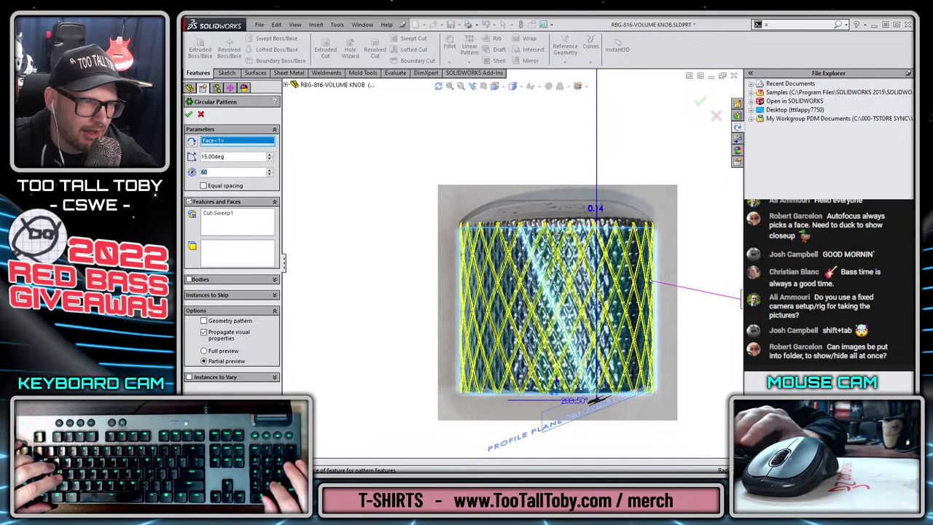
type("5")
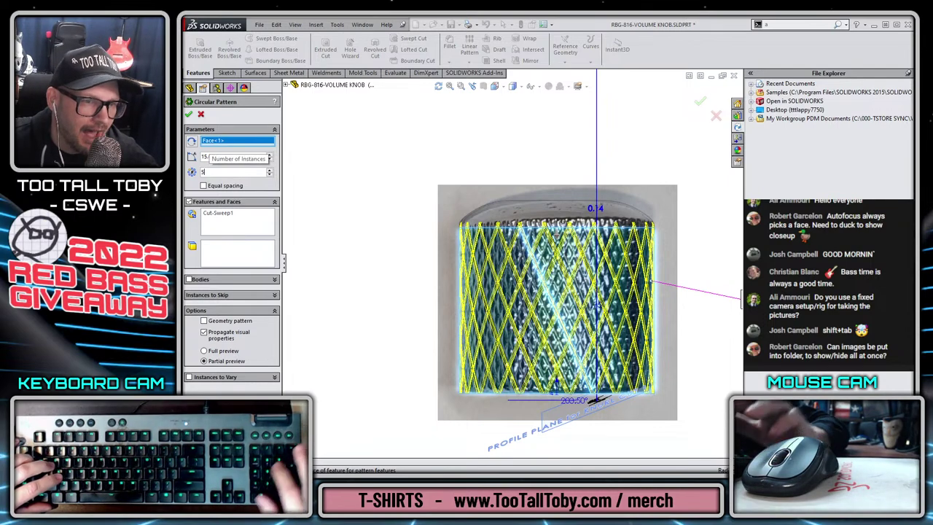
key("shift+Tab")
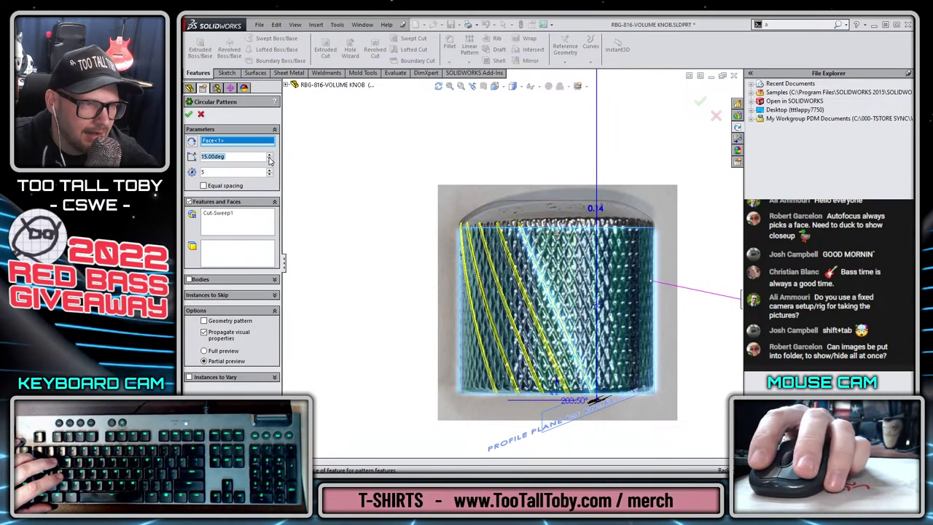
left_click(269, 160)
left_click(269, 160)
left_click(269, 160)
left_click(269, 160)
left_click(269, 160)
left_click(269, 159)
left_click(269, 159)
left_click(269, 160)
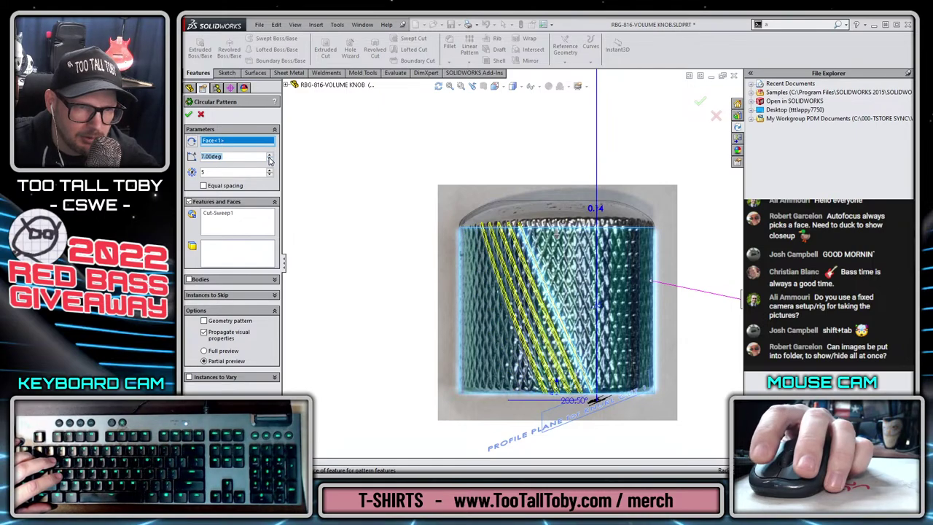
Try a 6-degree instance spacing and compare the previewed cuts with the knurls in the reference image.
scroll(491, 224, "down", 5)
scroll(537, 417, "up", 6)
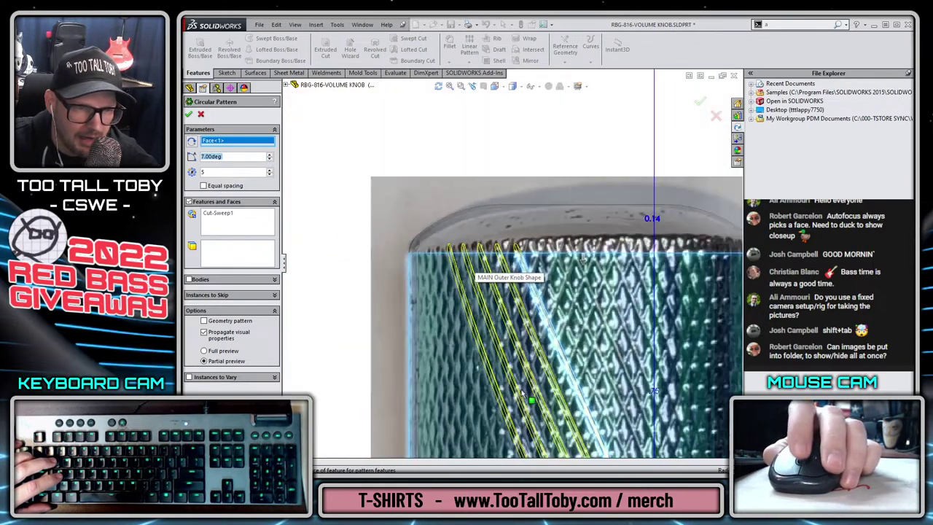
scroll(537, 417, "down", 4)
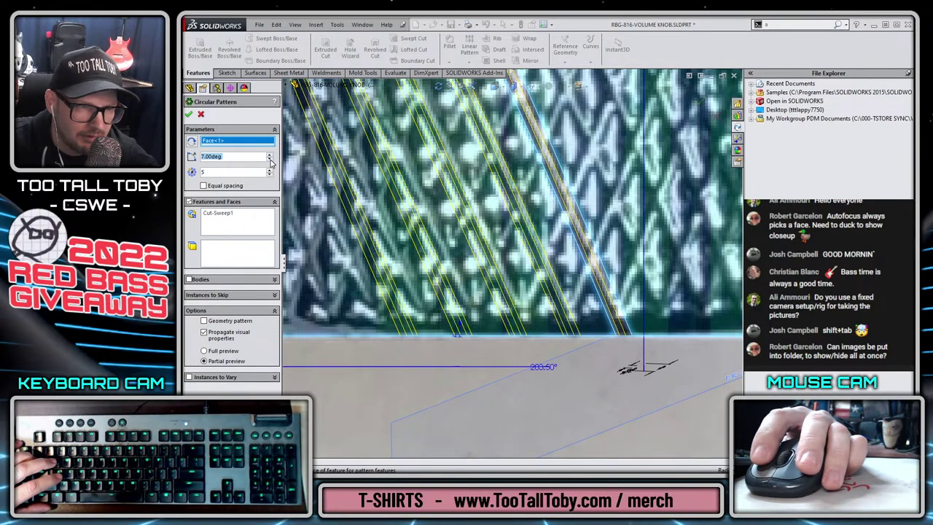
scroll(271, 164, "down", 1)
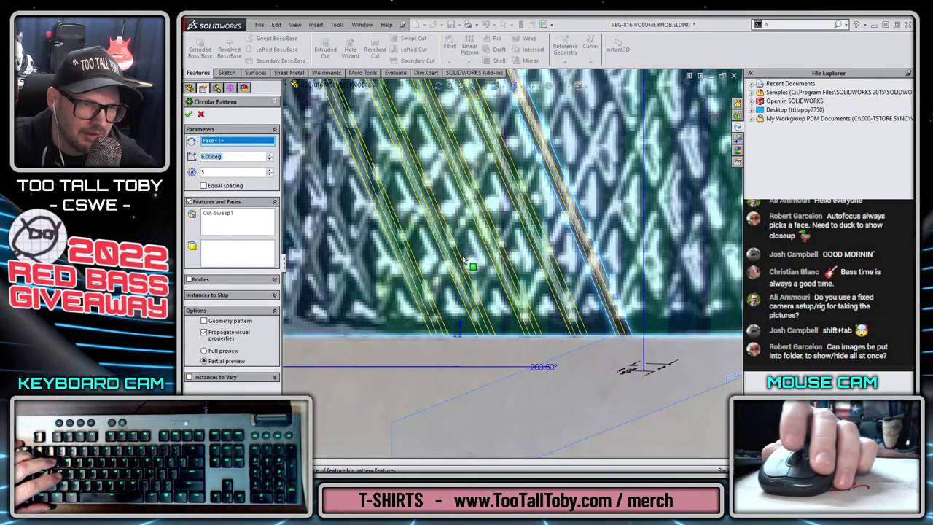
scroll(464, 260, "up", 5)
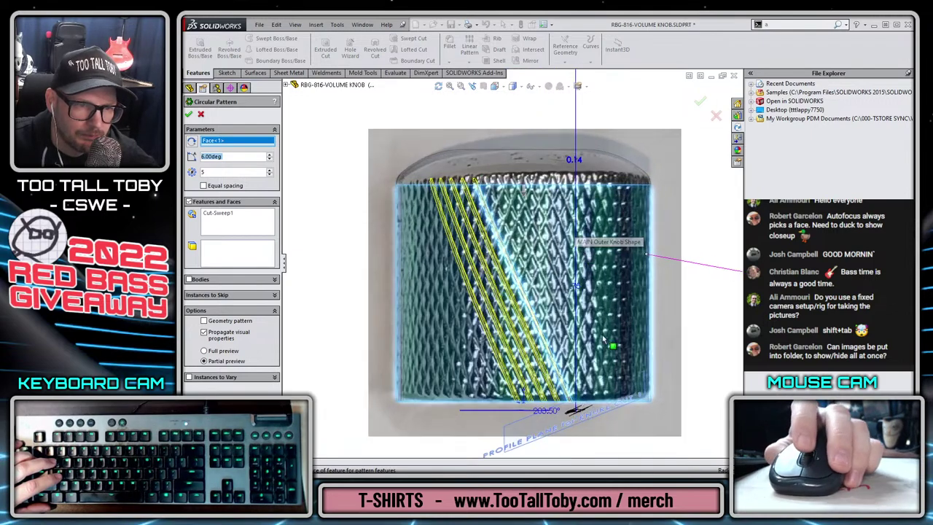
middle_click_drag(603, 336, 544, 278, "ctrl")
scroll(382, 161, "down", 2)
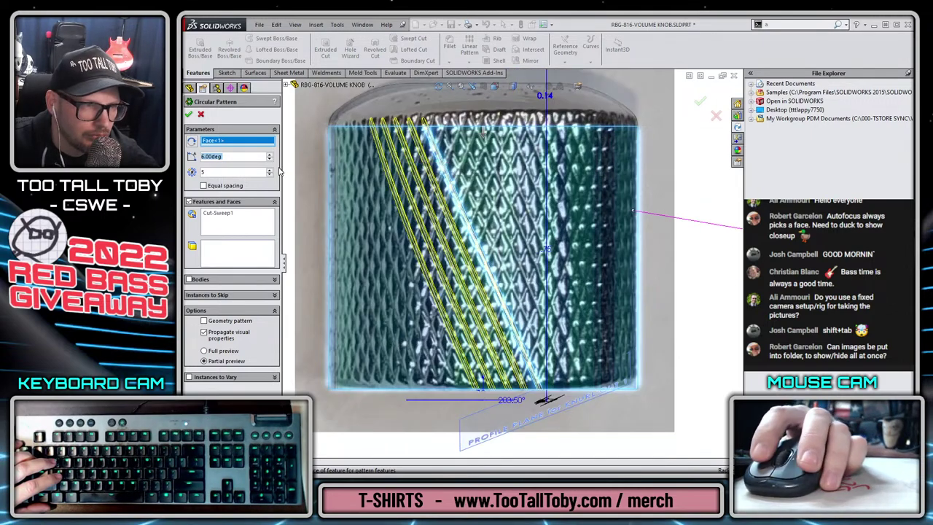
Set the circular pattern to 60 equally spaced instances over 360 degrees, check it against the image, and create it.
mouse_move(269, 173)
left_mouse_down()
mouse_move(276, 177)
mouse_move(269, 174)
left_mouse_up()
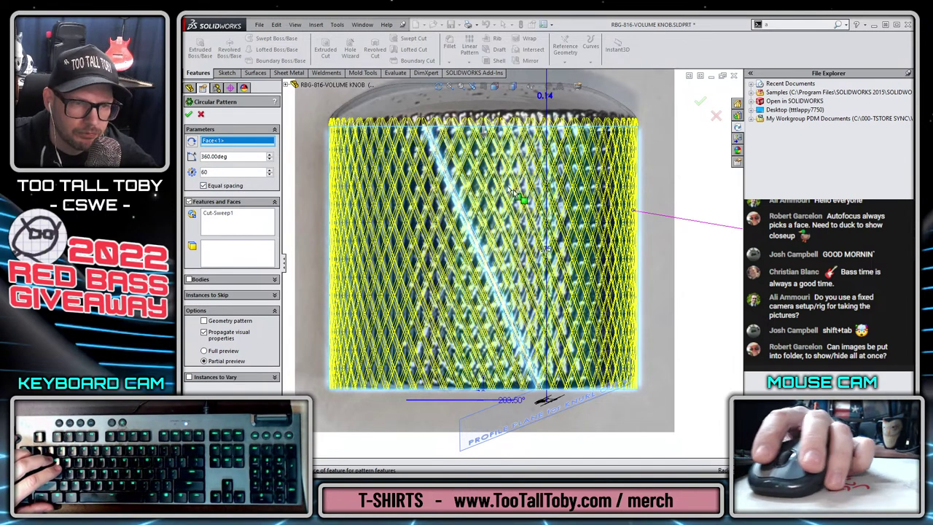
scroll(546, 290, "up", 2)
scroll(489, 240, "down", 4)
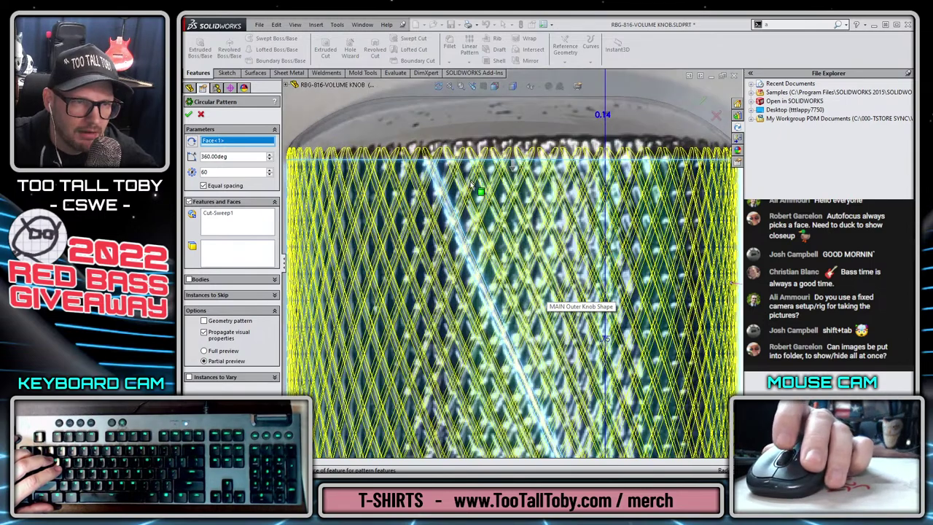
scroll(495, 323, "up", 3)
scroll(503, 320, "up", 2)
scroll(664, 290, "down", 2)
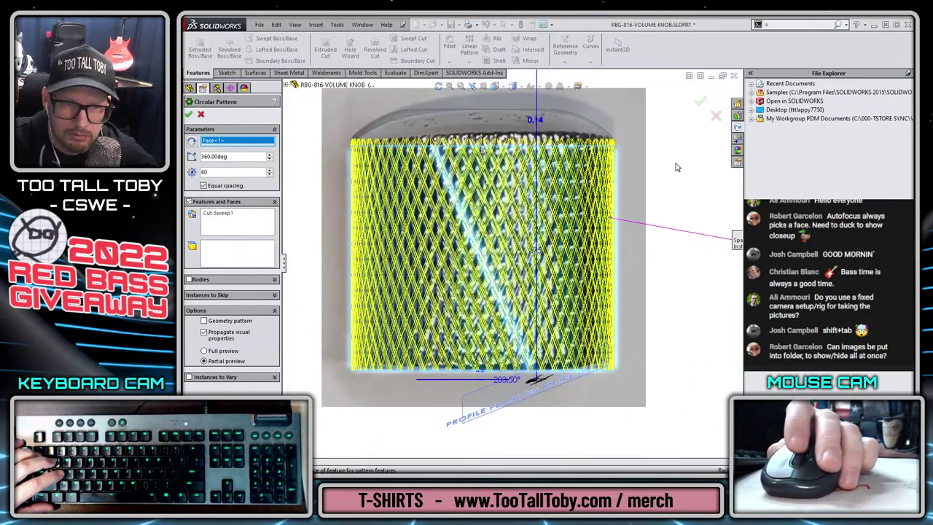
middle_click_drag(684, 172, 669, 245)
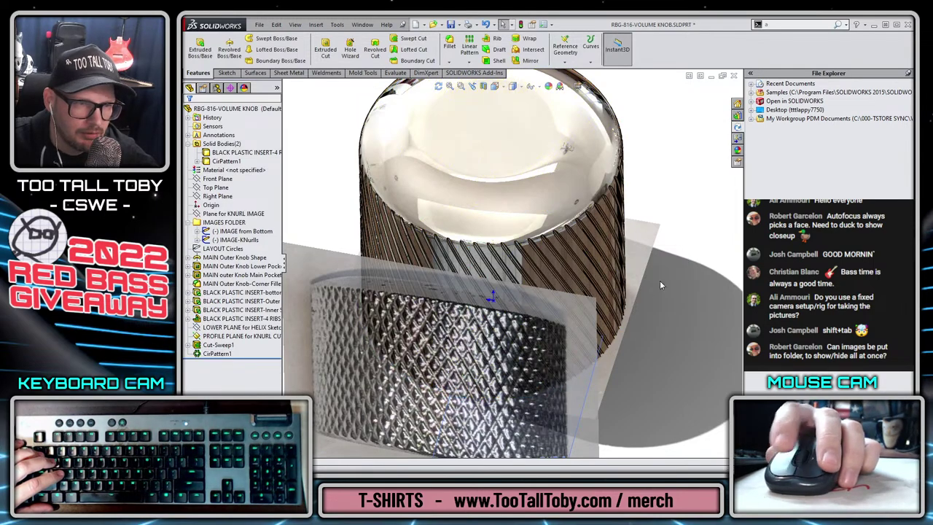
Mirror the swept cut and its circular pattern about the Right Plane to form the crossed knurl.
scroll(660, 281, "up", 3)
scroll(600, 309, "down", 1)
middle_click_drag(539, 177, 494, 357)
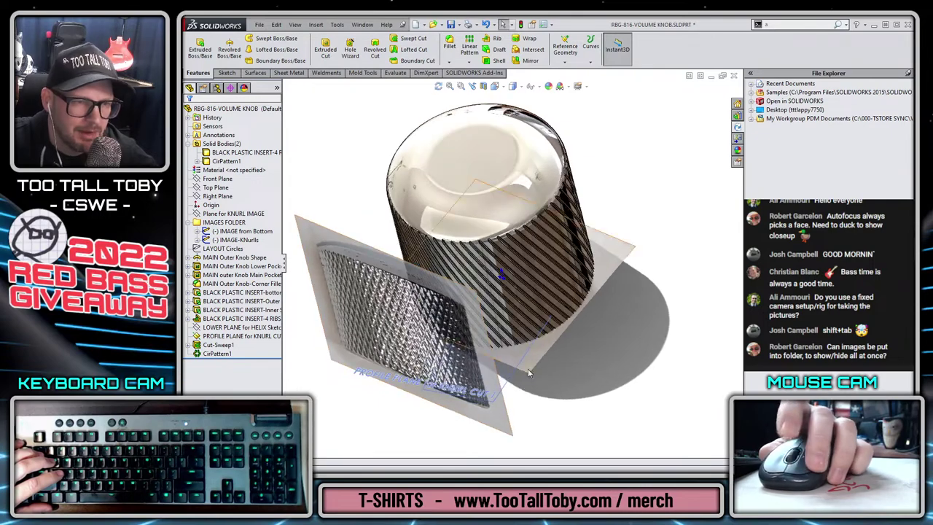
left_click(217, 345)
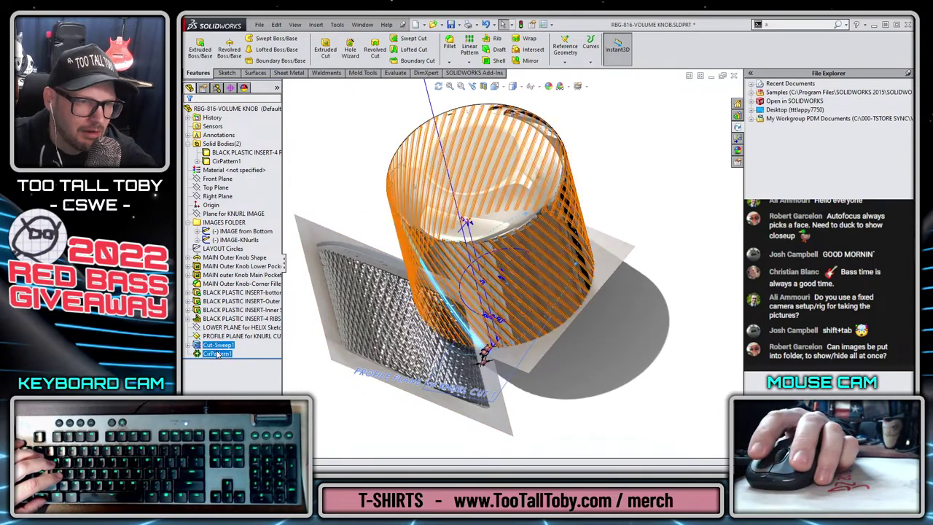
left_click(217, 353, "ctrl")
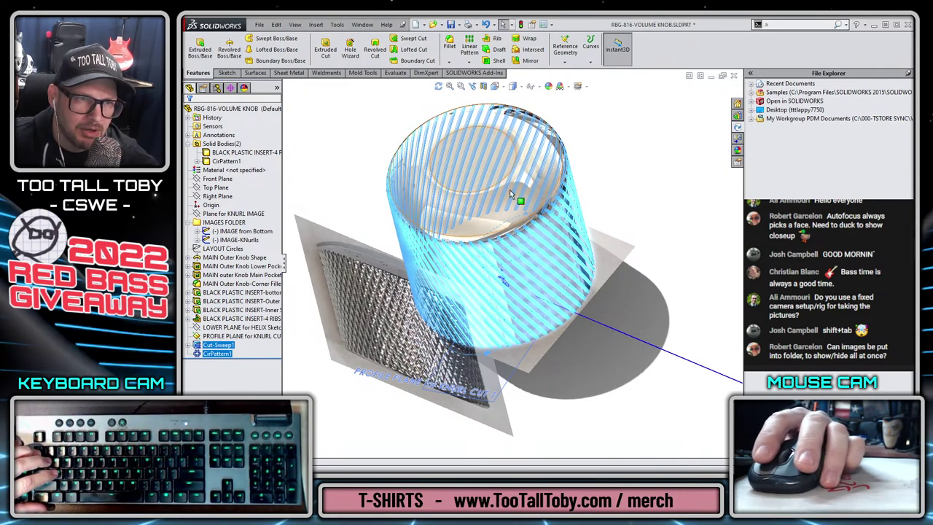
left_click(217, 197, "ctrl")
left_click(530, 58)
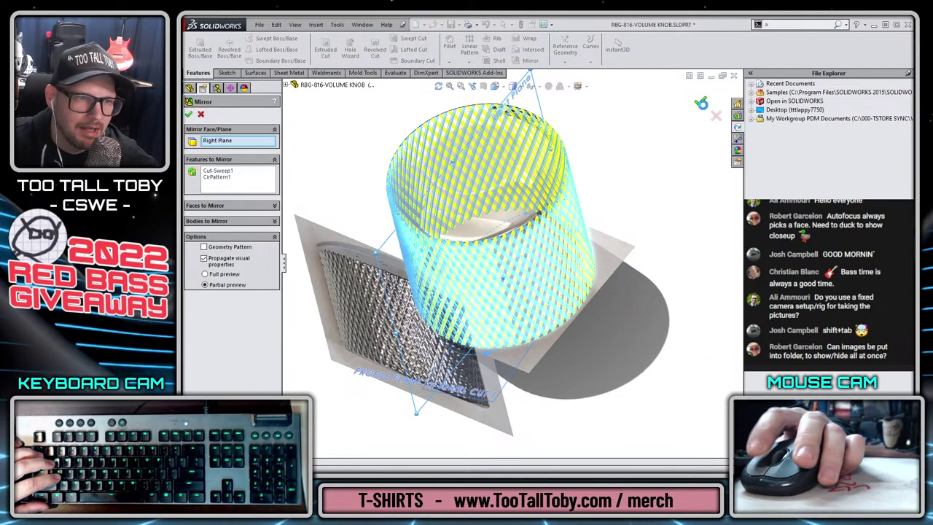
left_click(701, 101)
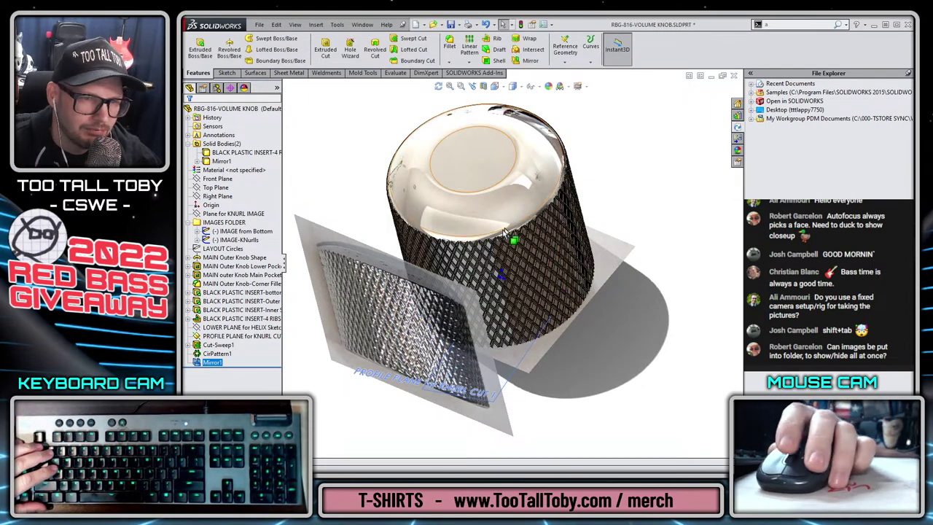
Examine the crossed knurl cuts around the knob's outer wall up close and from several angles.
scroll(480, 300, "down", 6)
middle_click_drag(462, 287, 607, 229)
scroll(607, 229, "up", 7)
scroll(435, 306, "down", 3)
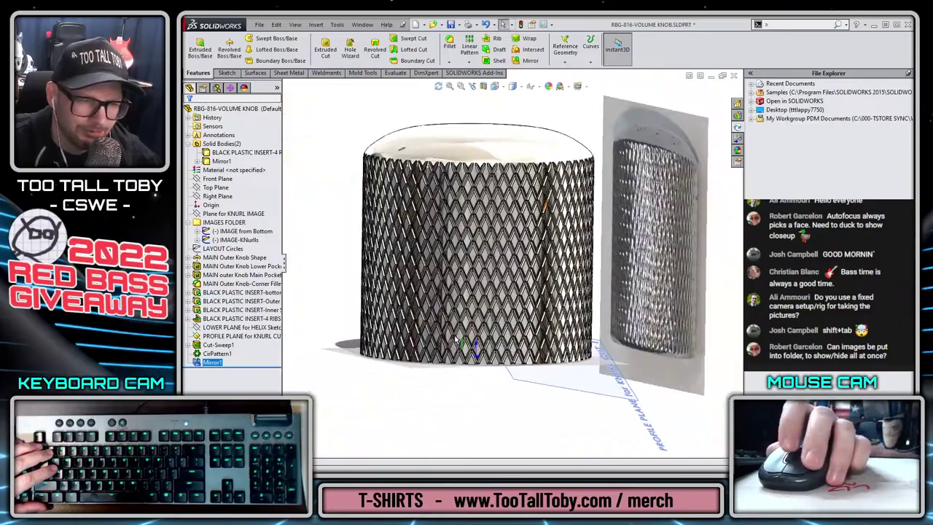
middle_click_drag(437, 314, 635, 348)
scroll(511, 291, "up", 3)
middle_click_drag(518, 342, 419, 290)
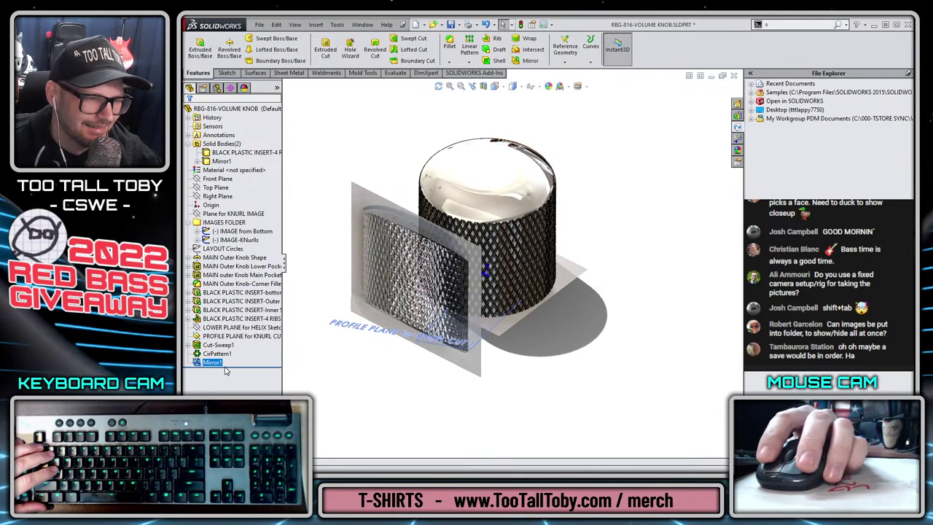
Hide the reference pictures in IMAGES FOLDER and the profile plane for knurl cut 1.
key("Escape")
left_click(222, 223)
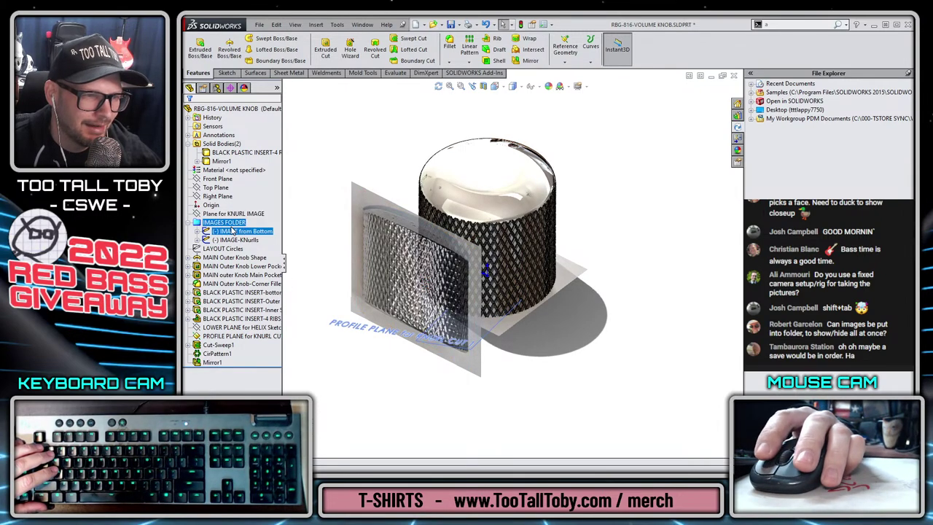
right_click(219, 231)
right_click(215, 227)
left_click(241, 248)
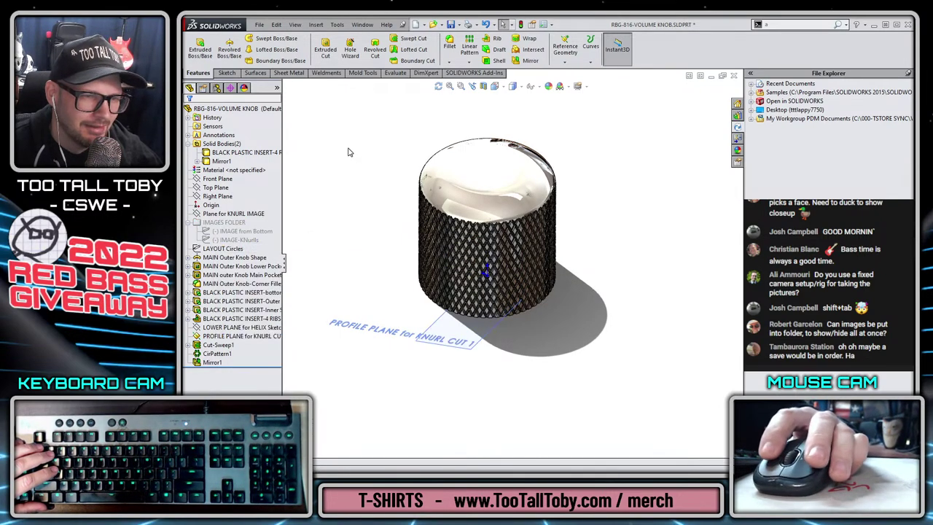
scroll(426, 349, "down", 2)
left_click(446, 327)
left_click(495, 290)
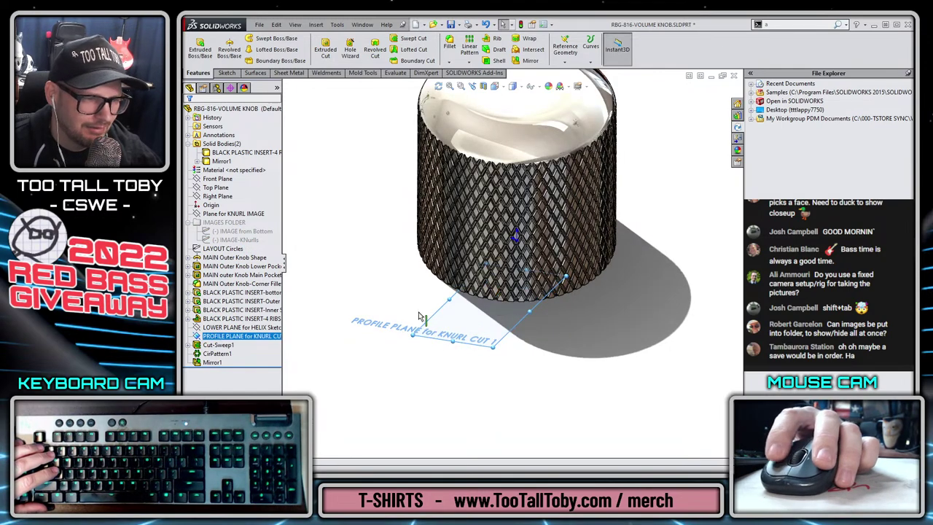
Rename the swept cut feature as "Knurl Sweep Cut 1".
left_click(207, 346)
key("F2")
type("K")
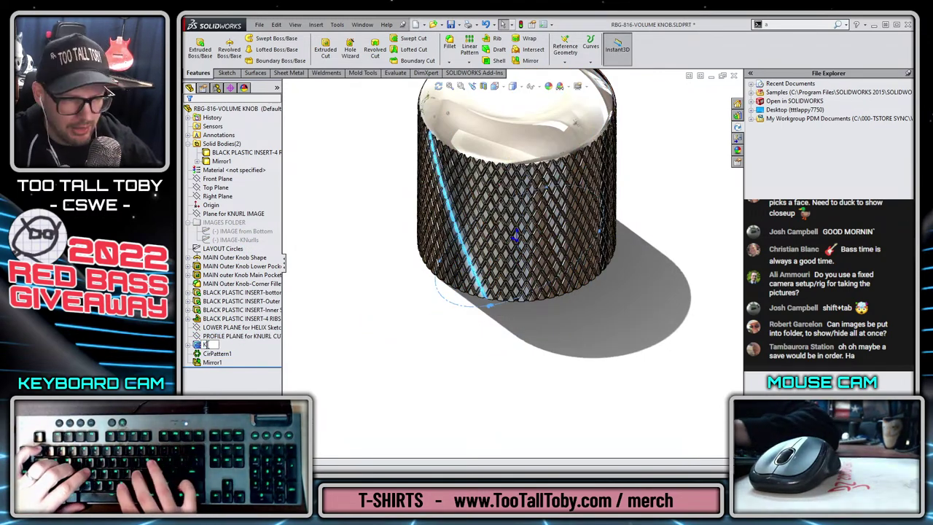
type("nurl Sweep")
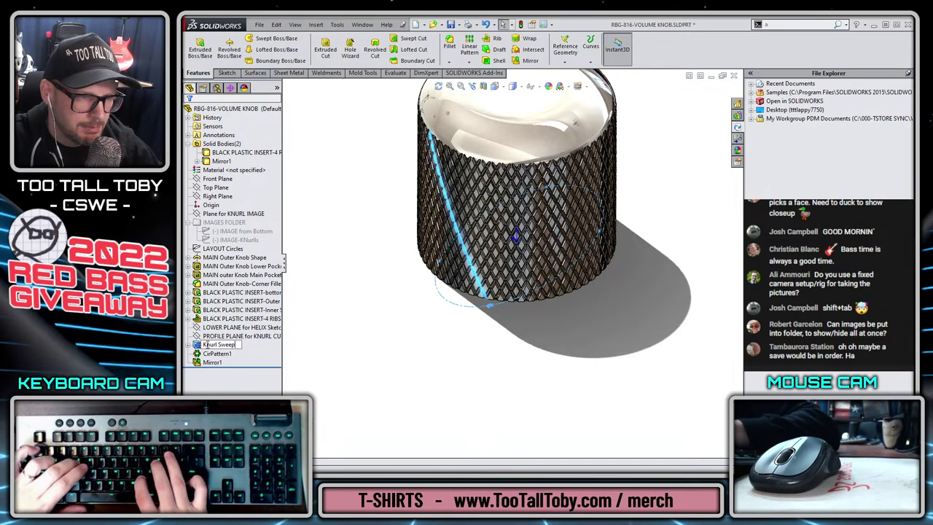
type(" Cut 1")
key("Return")
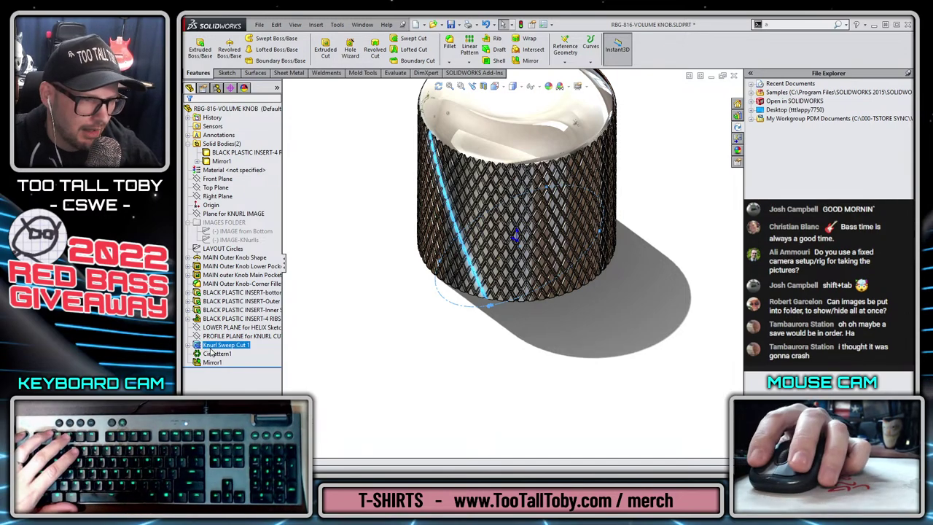
Rename the circular pattern feature as "Knurll Circ Pattern".
left_click(216, 353)
key("F2")
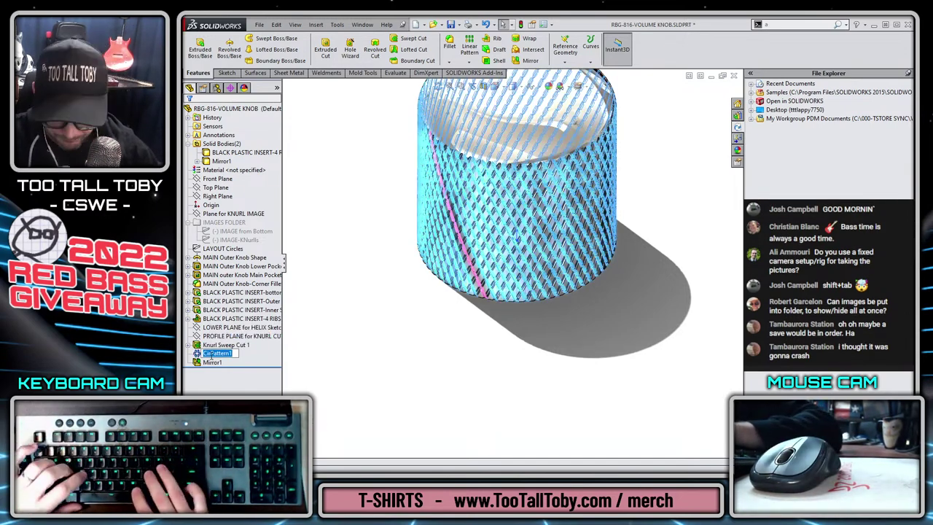
type("Knurll C")
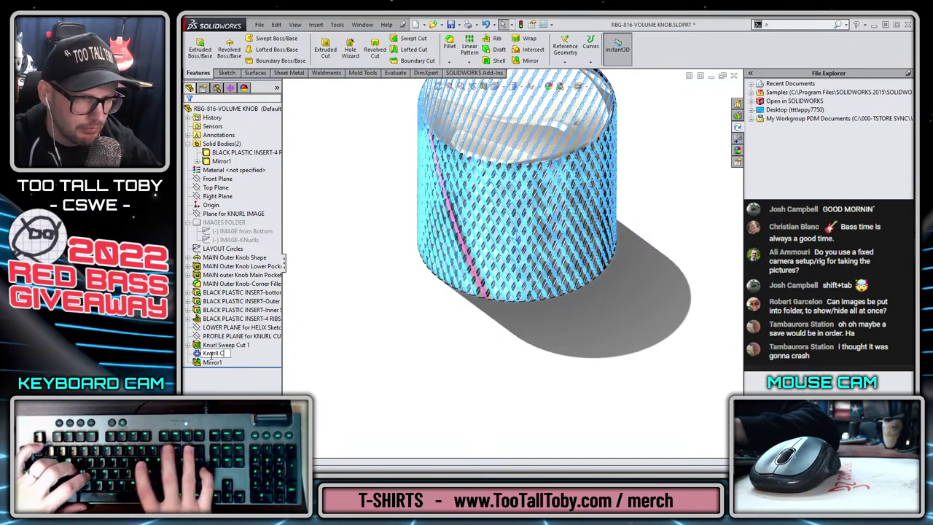
type("irc Pattern")
key("Return")
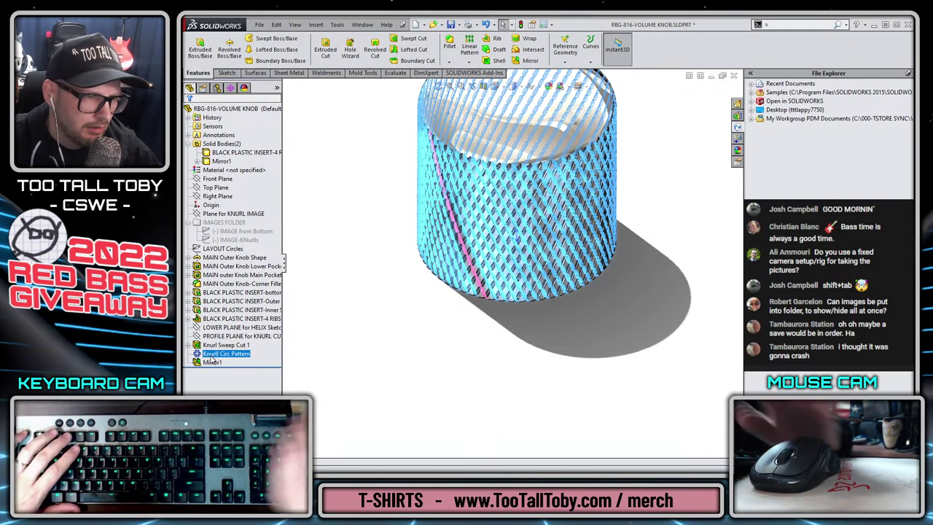
Rename the mirror feature as "KNURL Sweep Mirror" and check in RBG-816-VOLUME KNOB.SLDPRT with ownership retained.
left_click(213, 363)
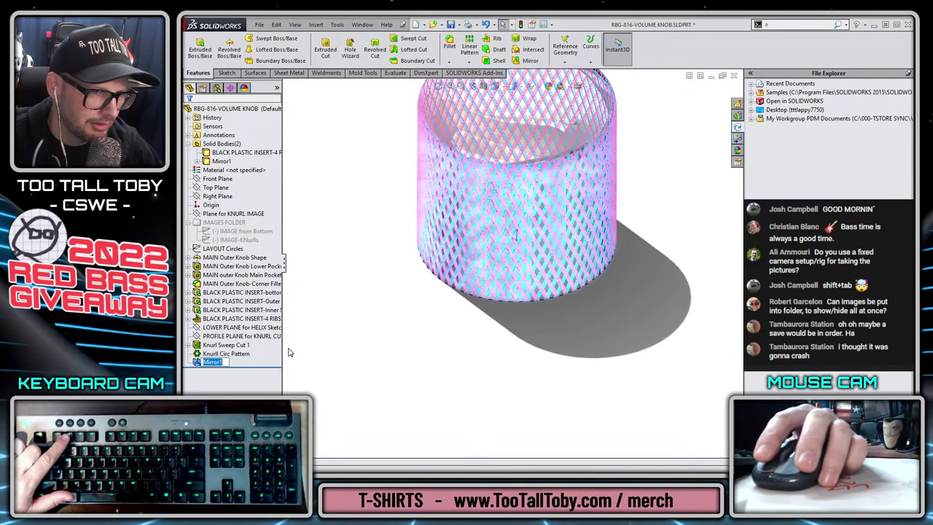
left_click(218, 363)
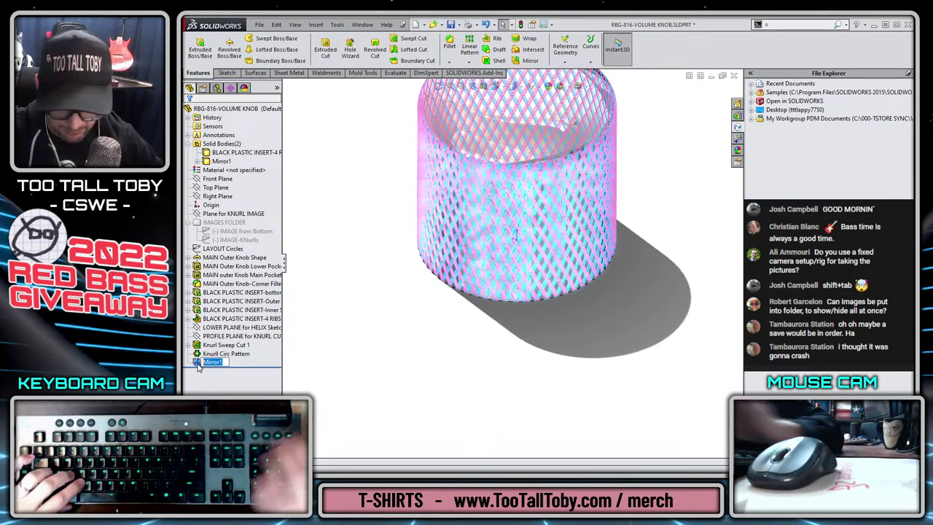
type("KNURL S")
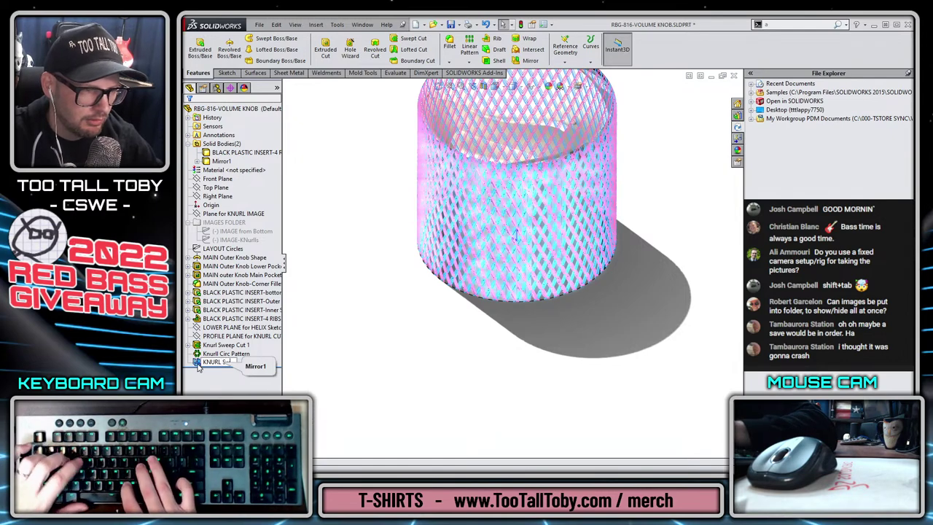
type("weep Mirror")
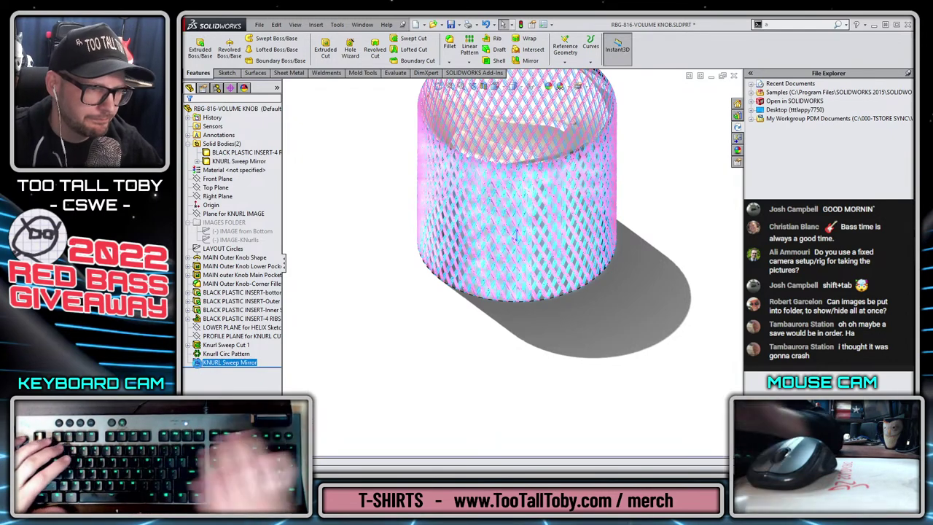
left_click(406, 371)
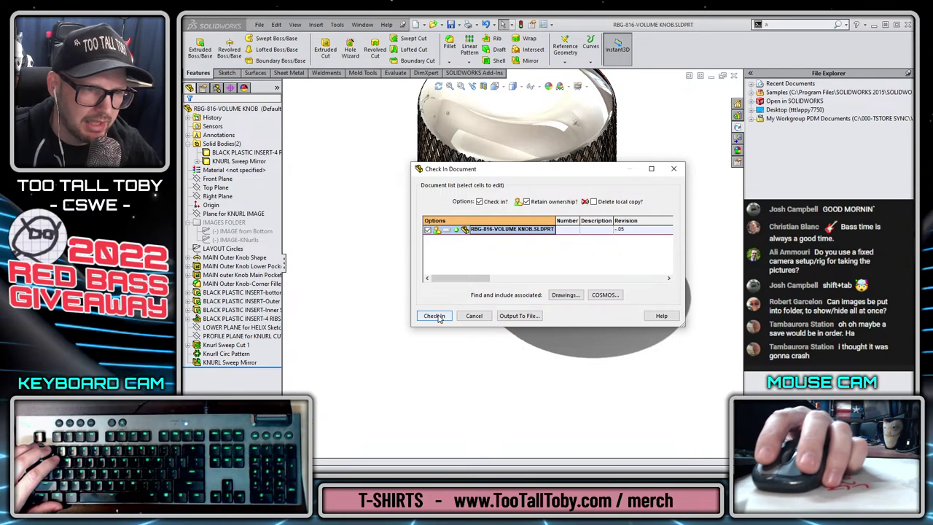
left_click(435, 317)
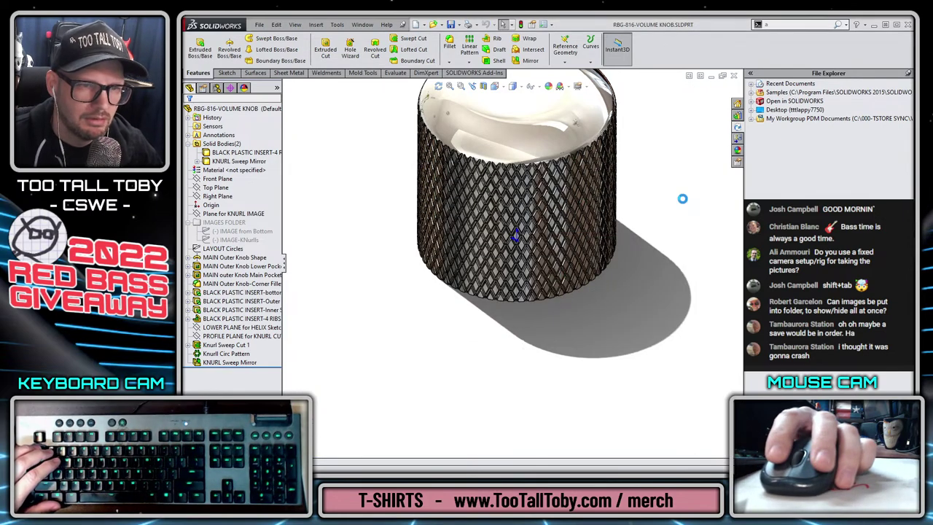
Examine the finished knurled knob from several angles and distances.
scroll(619, 190, "up", 2)
scroll(624, 171, "down", 2)
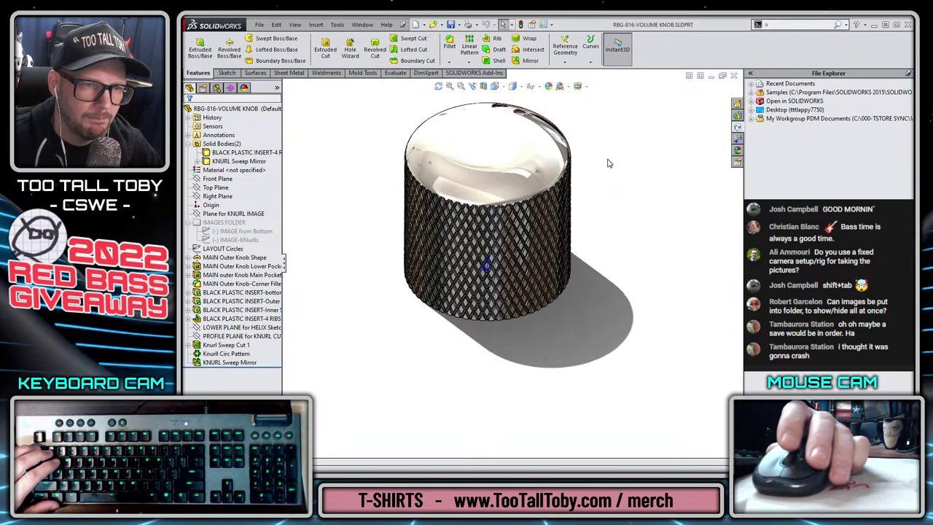
middle_click_drag(331, 274, 442, 334)
scroll(442, 333, "up", 3)
scroll(451, 274, "down", 2)
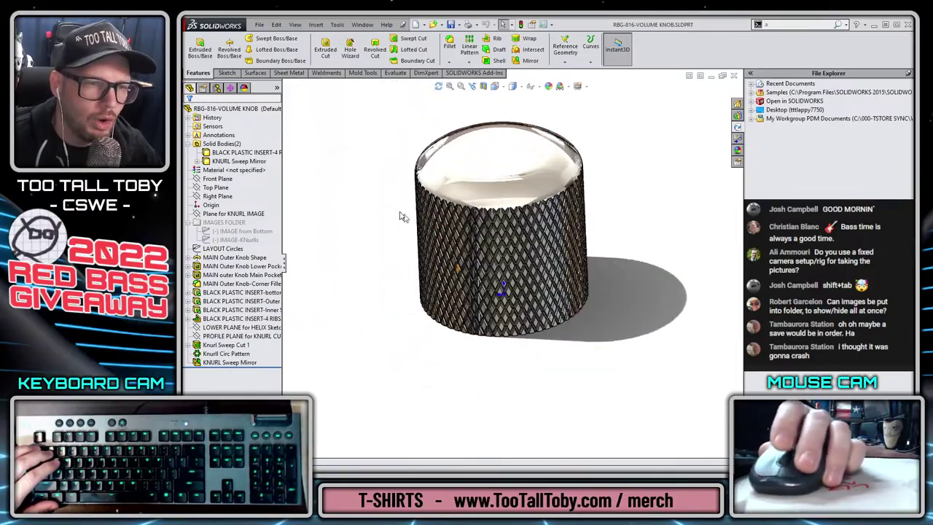
scroll(403, 218, "up", 2)
scroll(393, 206, "down", 2)
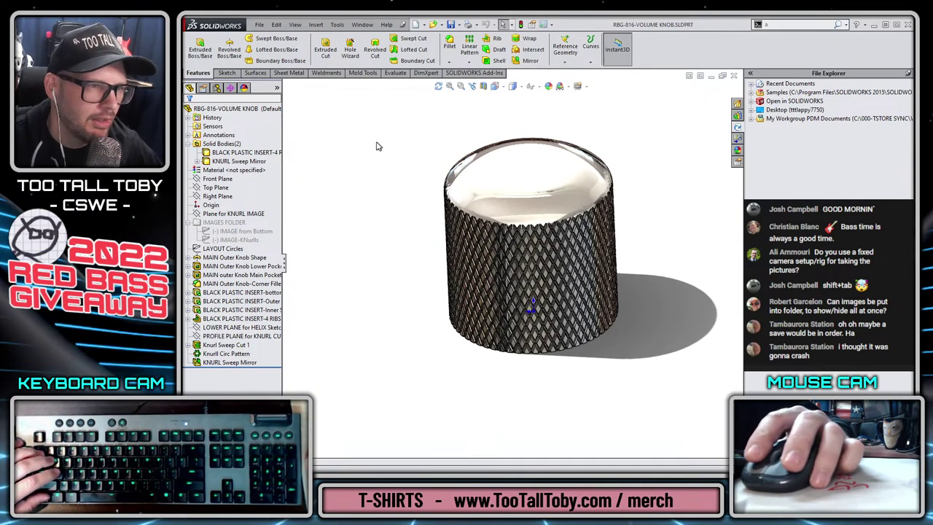
Review the rebuild times of the knob's features in Feature Statistics, particularly the knurl mirror and circular pattern.
left_click(400, 73)
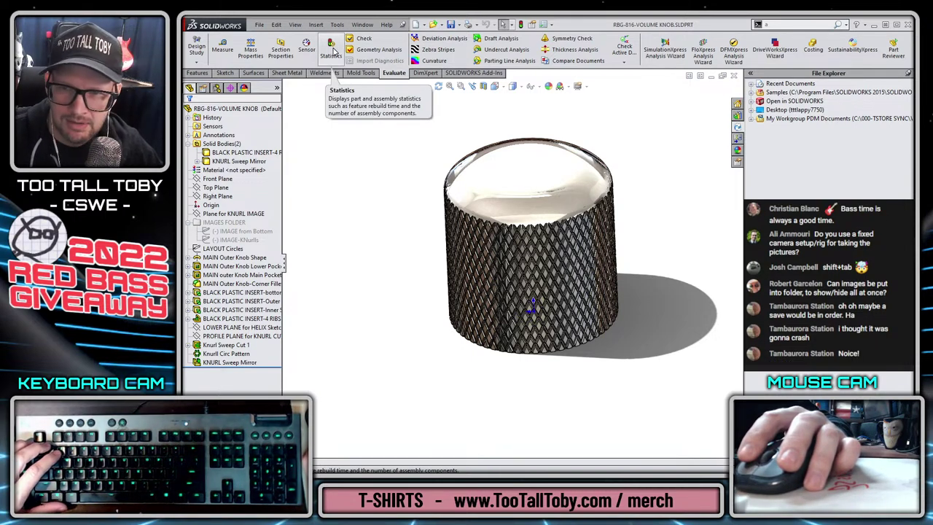
left_click(333, 51)
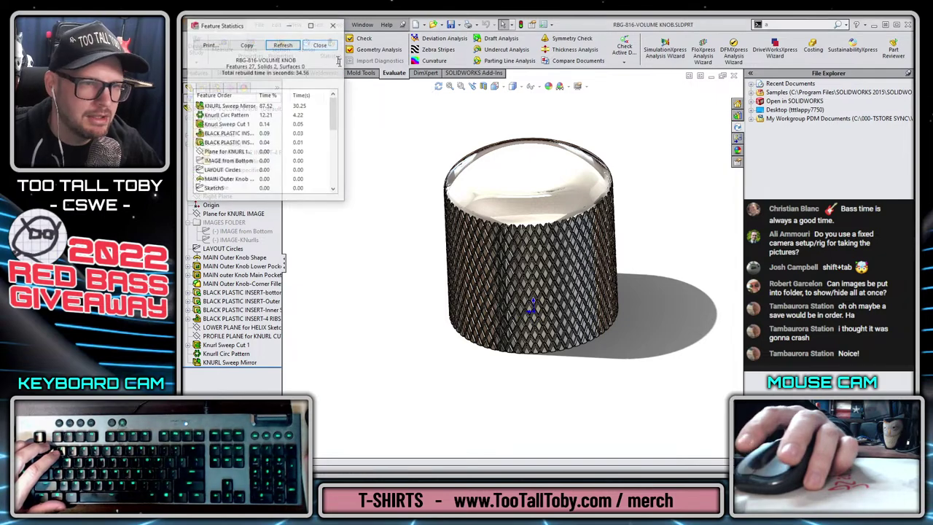
left_click_drag(266, 27, 369, 63)
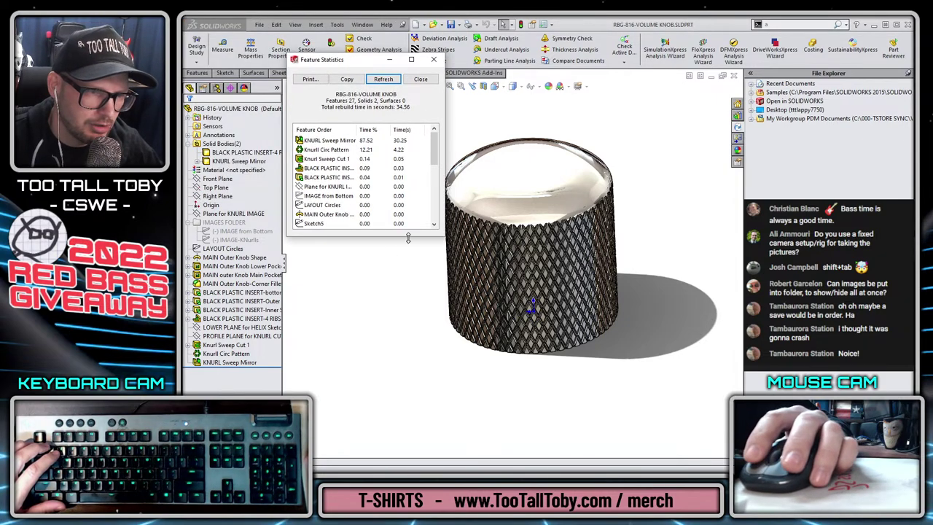
left_click_drag(409, 238, 390, 402)
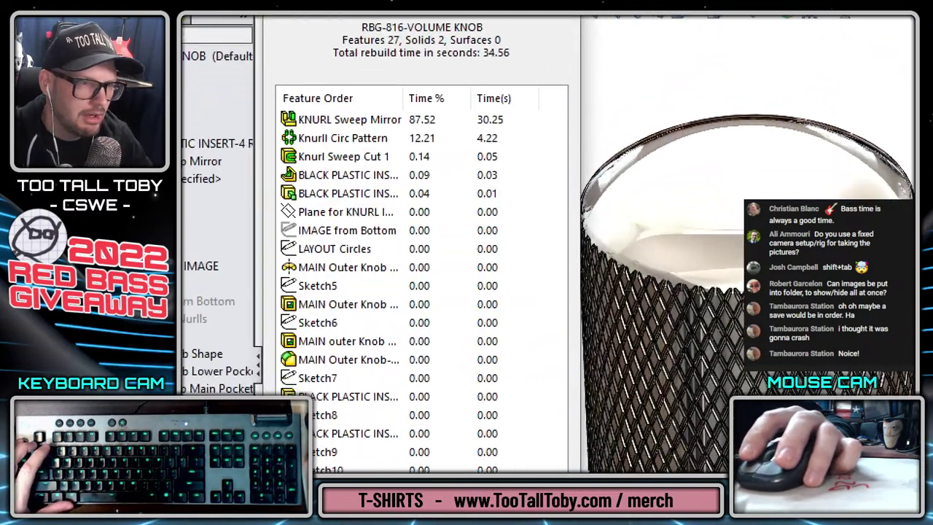
left_click_drag(271, 125, 531, 125)
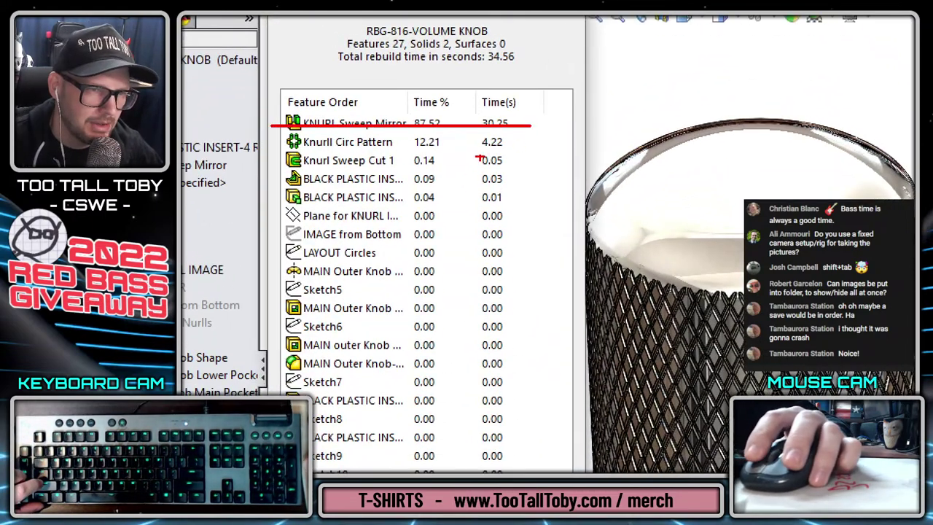
left_click_drag(285, 152, 501, 159)
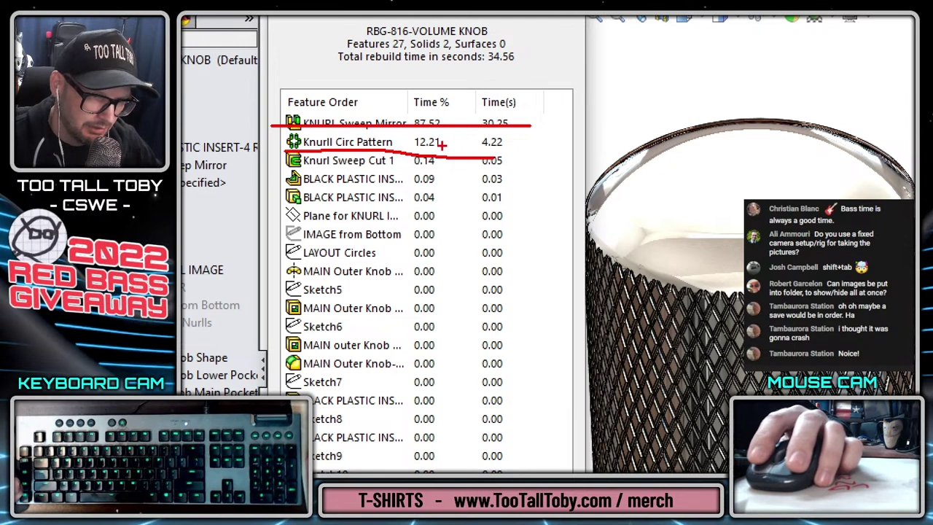
mouse_move(503, 134)
left_mouse_down()
mouse_move(493, 106)
mouse_move(482, 162)
left_mouse_up()
key("Escape")
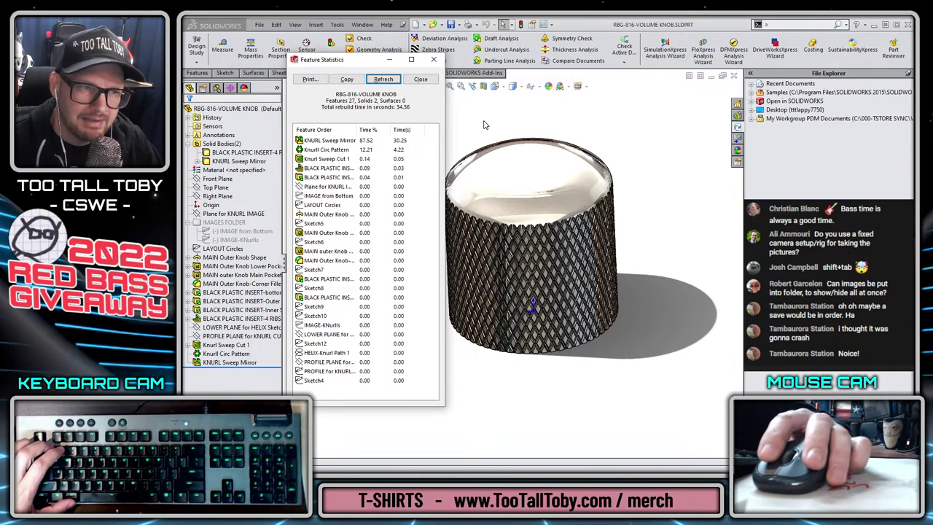
left_click(421, 80)
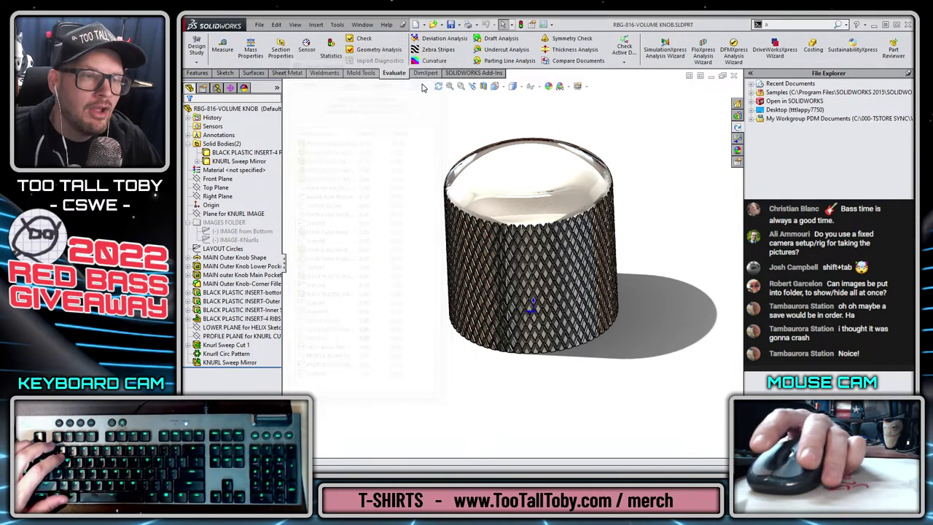
Enable the freeze bar in the general system options and freeze all features down through KNURL Sweep Mirror.
left_click(543, 26)
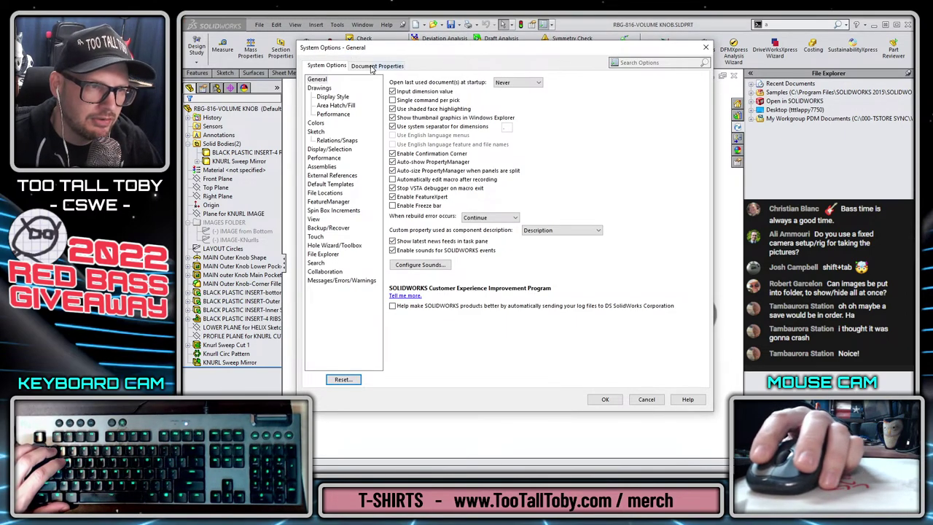
left_click(314, 80)
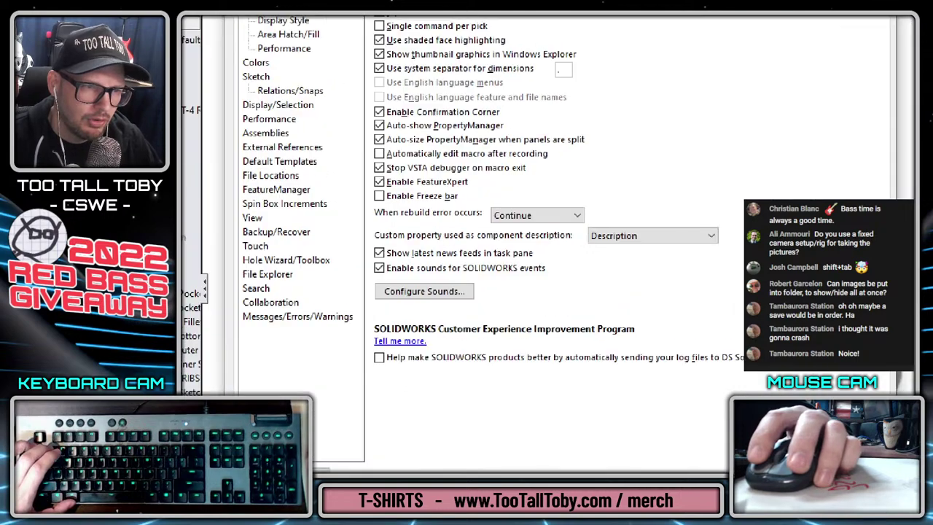
mouse_move(391, 211)
left_mouse_down()
mouse_move(447, 204)
mouse_move(406, 185)
mouse_move(362, 215)
left_mouse_up()
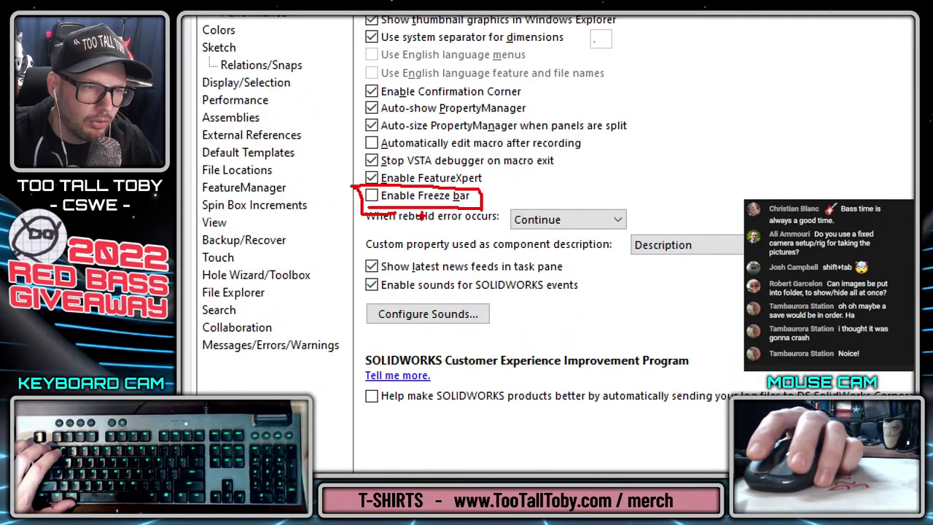
key("Escape")
left_click(394, 207)
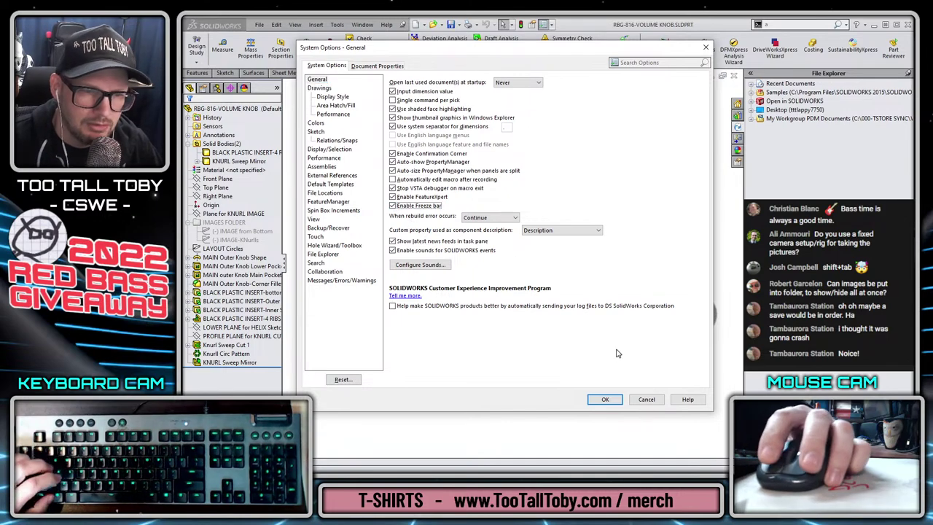
left_click(603, 399)
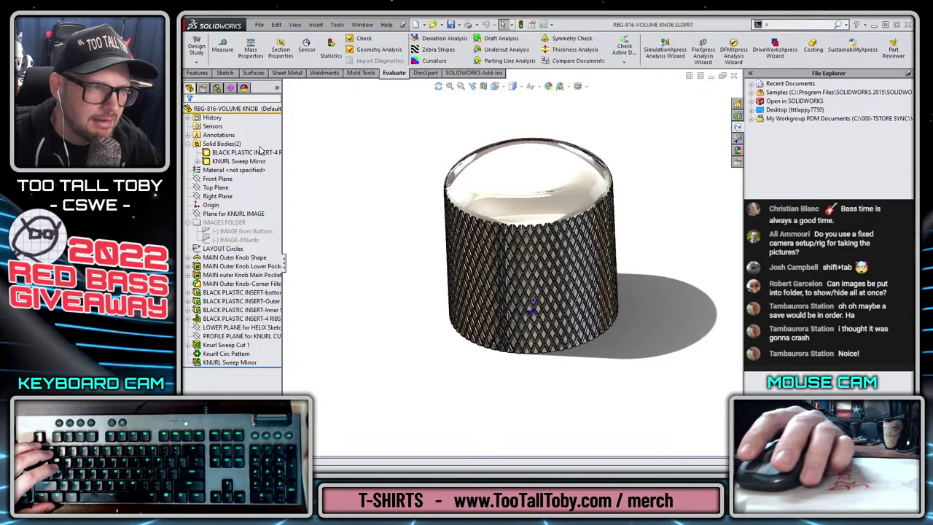
left_click_drag(266, 112, 259, 362)
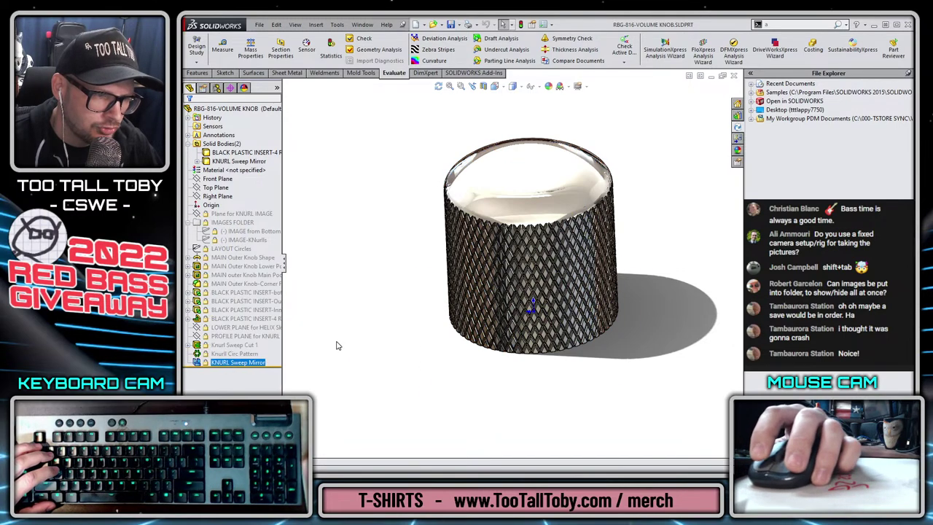
left_click(323, 310)
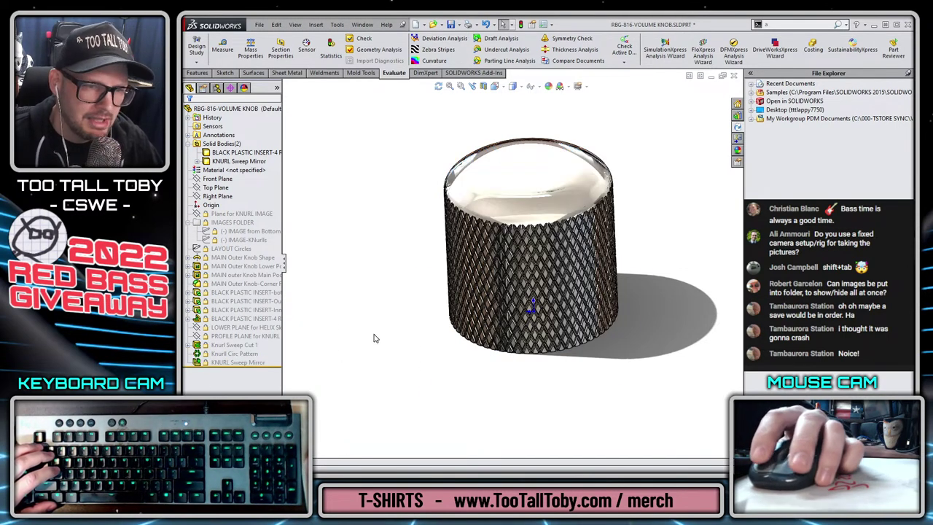
Sketch a circle centred on the origin on the Top Plane.
left_click(216, 187)
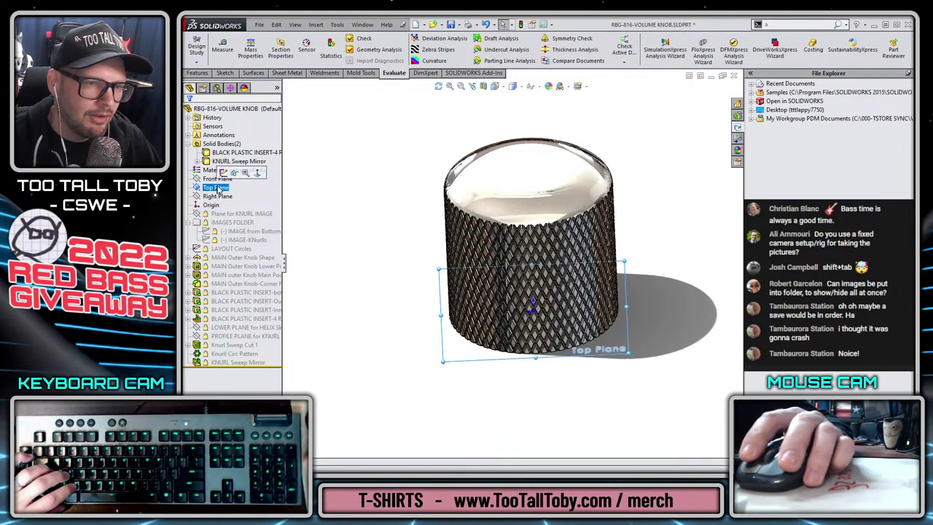
left_click(222, 172)
key("s")
left_click(446, 251)
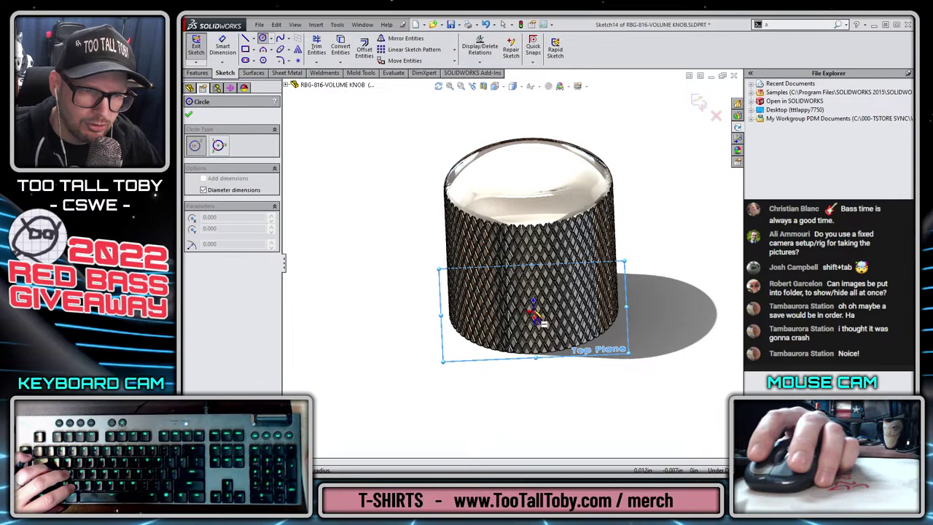
left_click(534, 314)
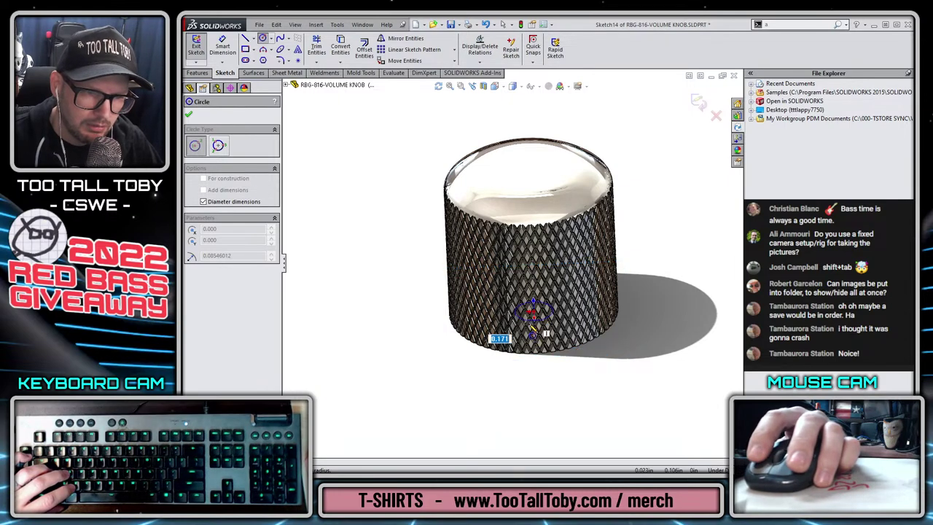
left_click(565, 299)
Extrude-cut the circle upward from the sketch plane through the top of the knob.
key("s")
left_click(609, 343)
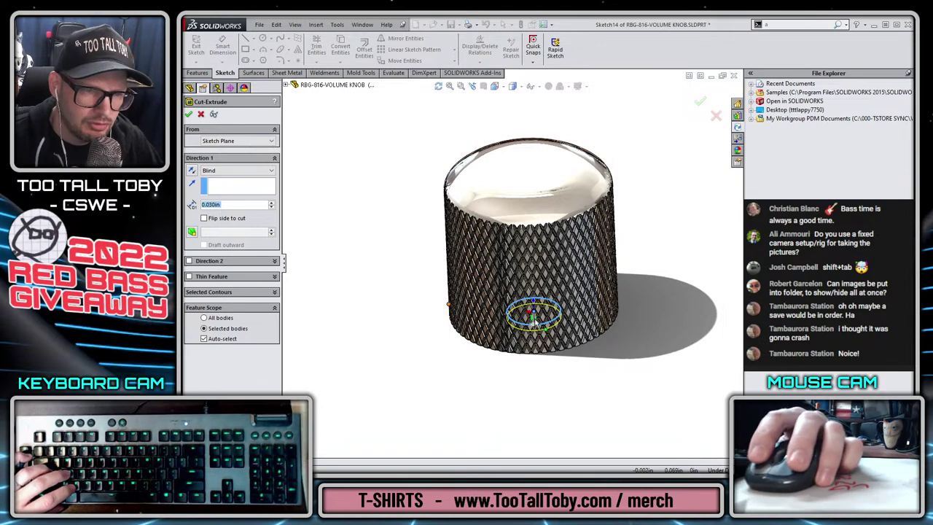
left_click_drag(538, 332, 525, 117)
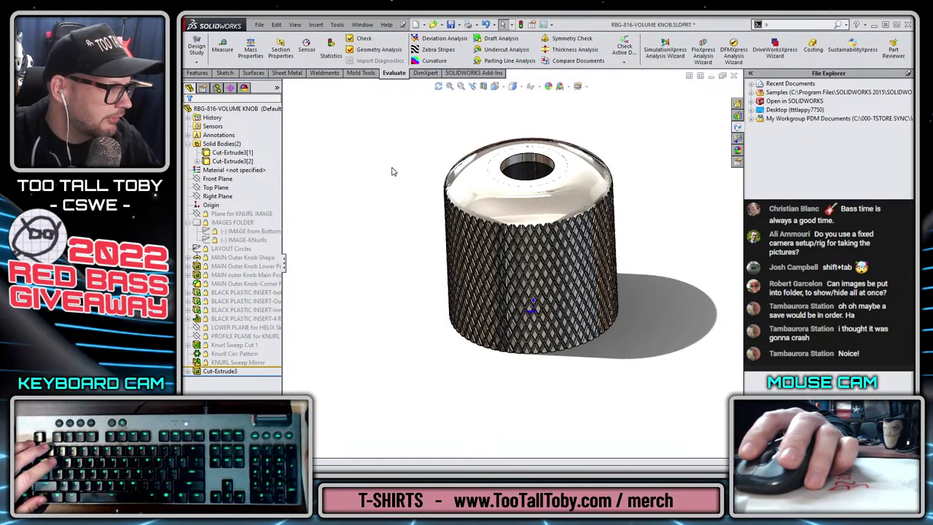
key("ctrl+s")
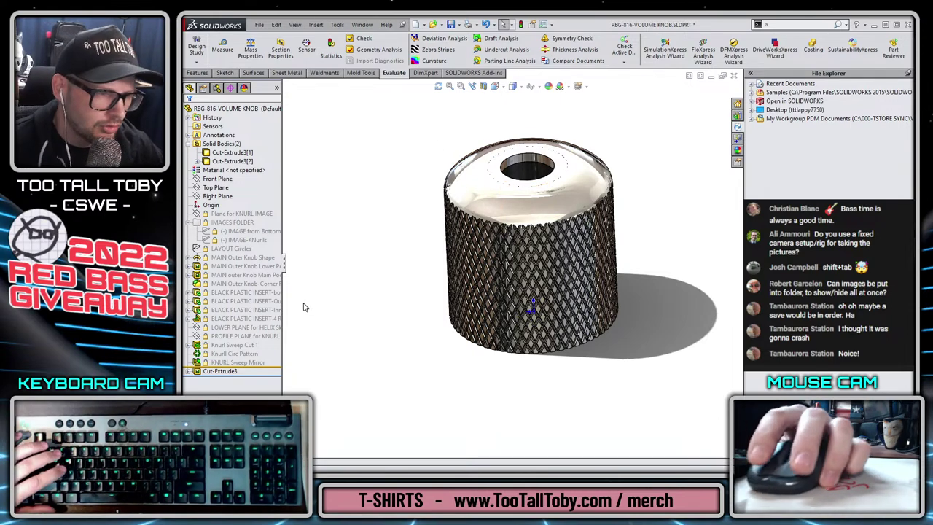
mouse_move(510, 241)
middle_mouse_down()
mouse_move(507, 178)
mouse_move(509, 229)
middle_mouse_up()
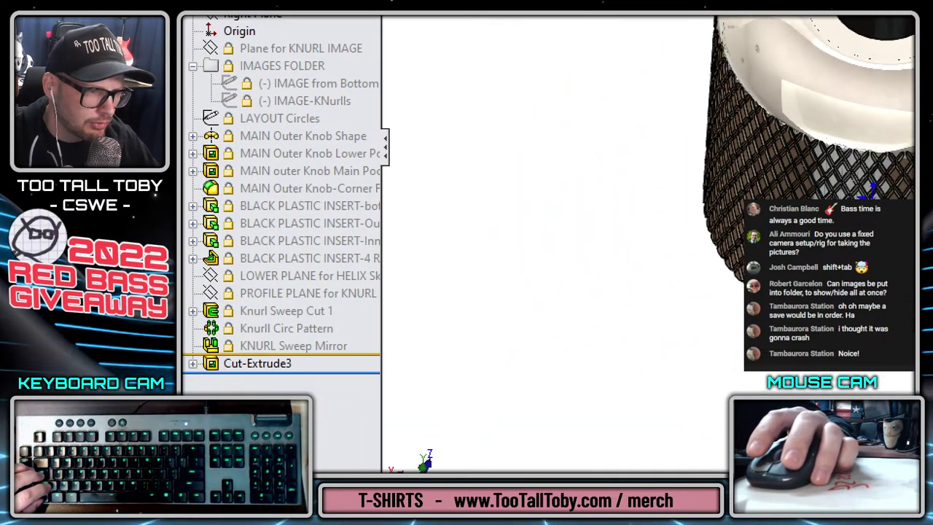
mouse_move(335, 356)
left_mouse_down()
mouse_move(405, 309)
mouse_move(391, 55)
left_mouse_up()
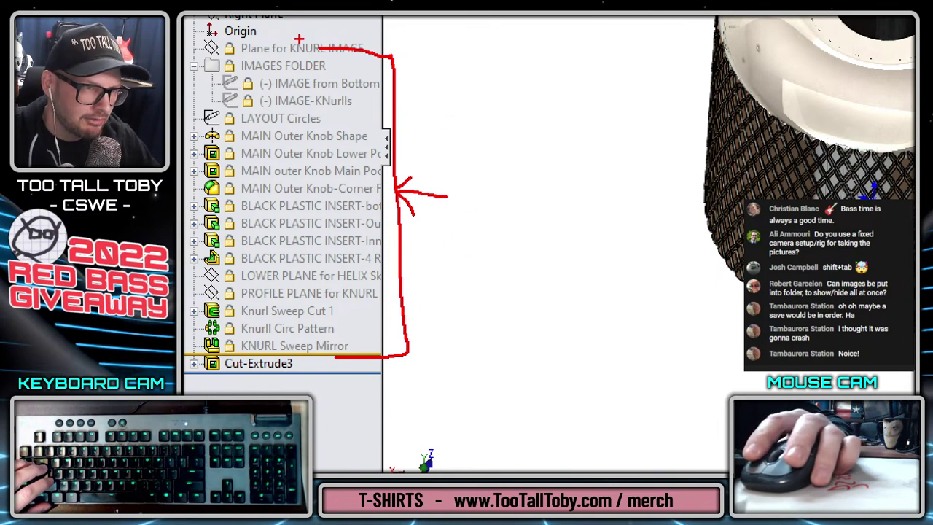
left_click_drag(350, 353, 471, 310)
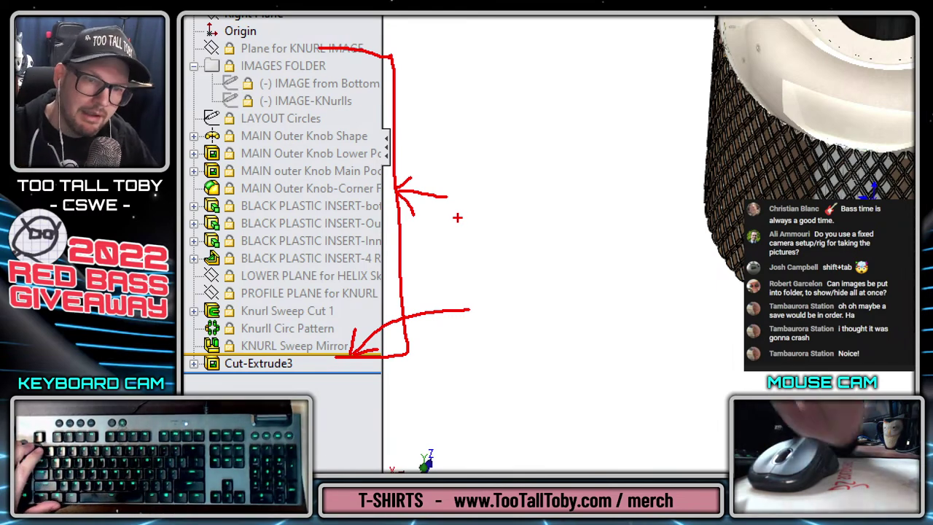
mouse_move(617, 280)
left_mouse_down()
mouse_move(725, 172)
mouse_move(718, 79)
mouse_move(670, 98)
left_mouse_up()
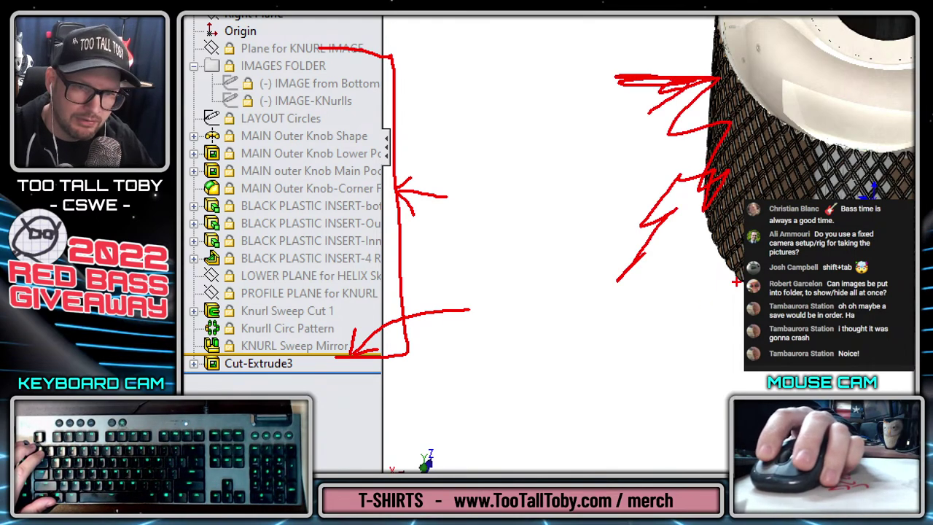
mouse_move(736, 280)
left_mouse_down()
mouse_move(743, 242)
mouse_move(711, 182)
mouse_move(798, 106)
mouse_move(595, 134)
mouse_move(733, 99)
mouse_move(664, 185)
left_mouse_up()
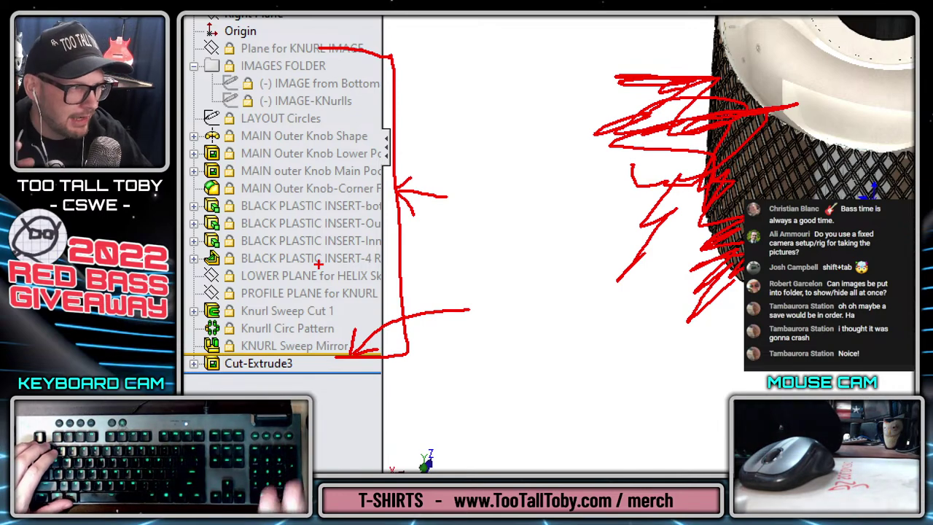
Delete the circular extruded cut that runs through the top of the knob.
key("Escape")
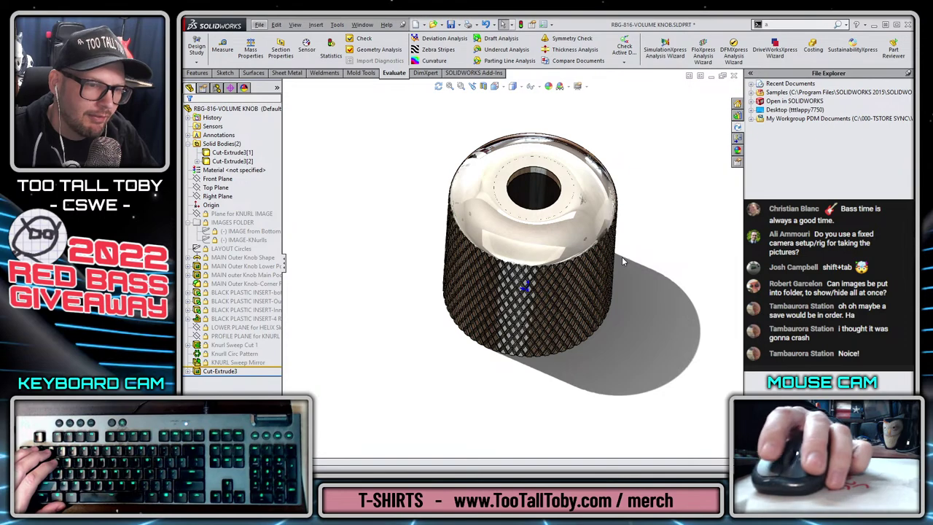
middle_click_drag(564, 344, 452, 289)
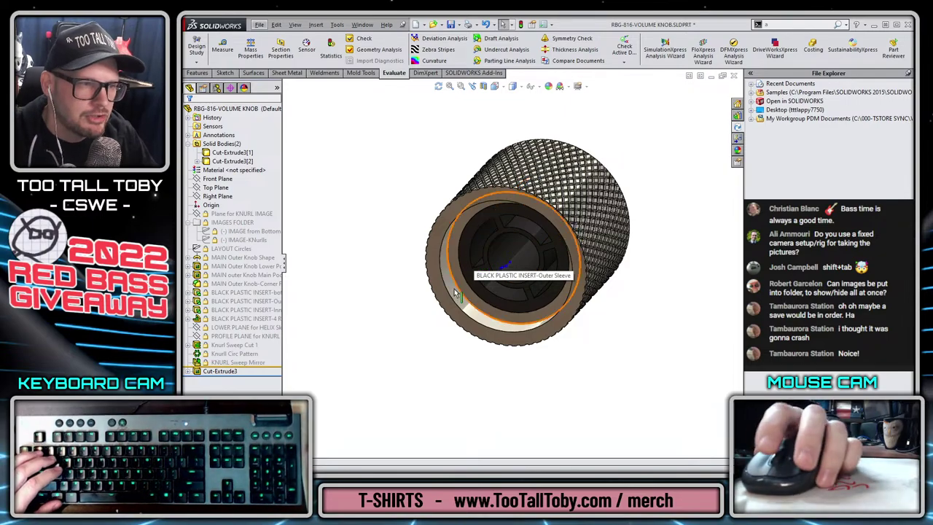
middle_click_drag(454, 293, 379, 248)
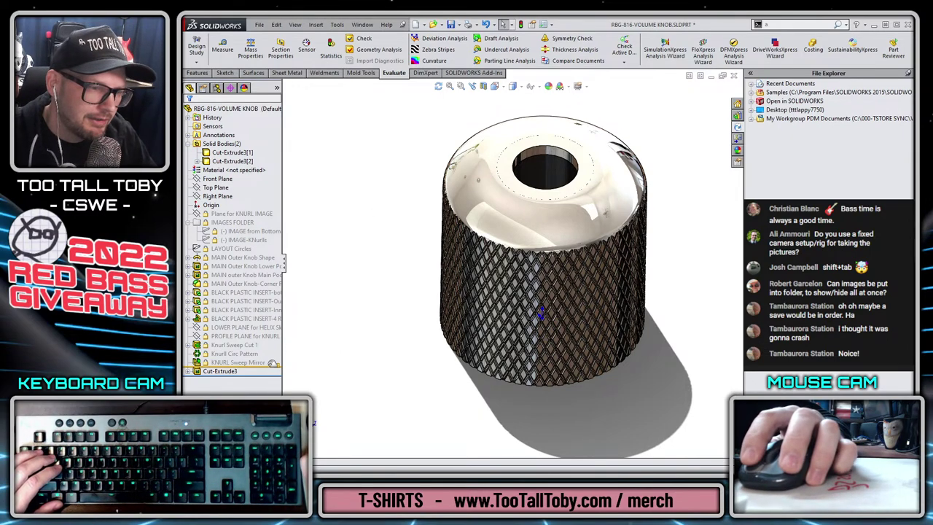
left_click(220, 371)
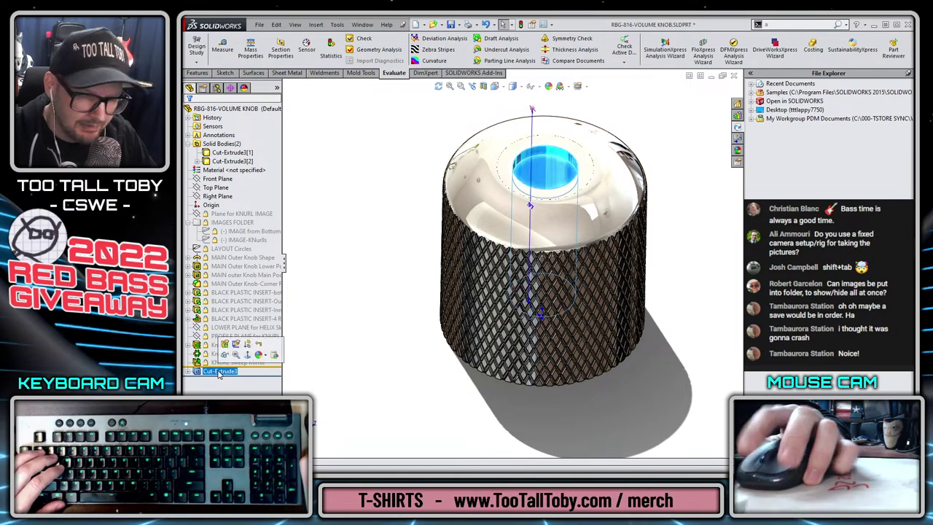
key("Delete")
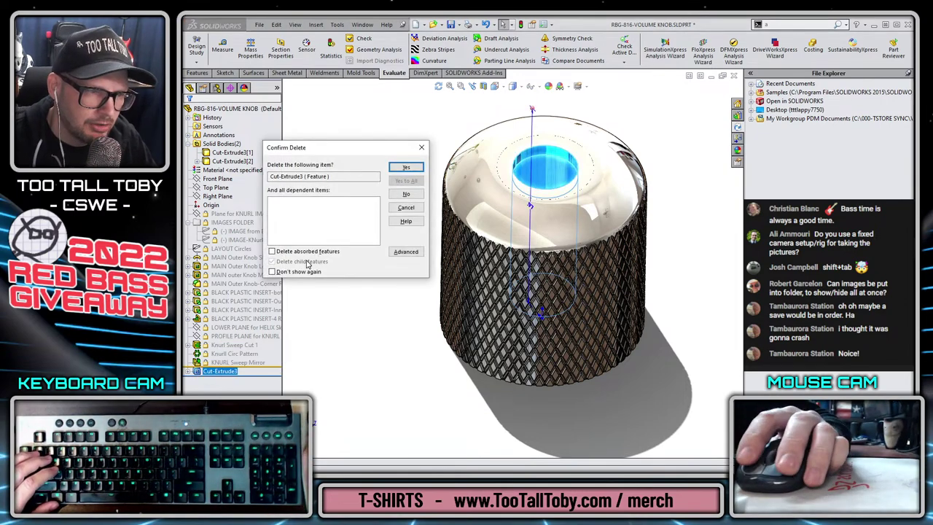
left_click(406, 167)
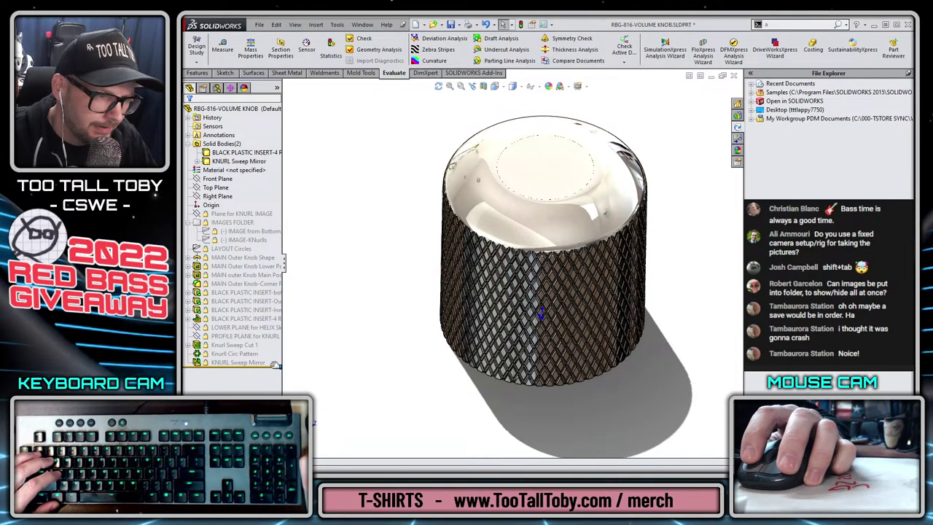
Unfreeze all features by moving the freeze bar above them, and disable the freeze bar in the general system options.
left_click_drag(274, 365, 268, 169)
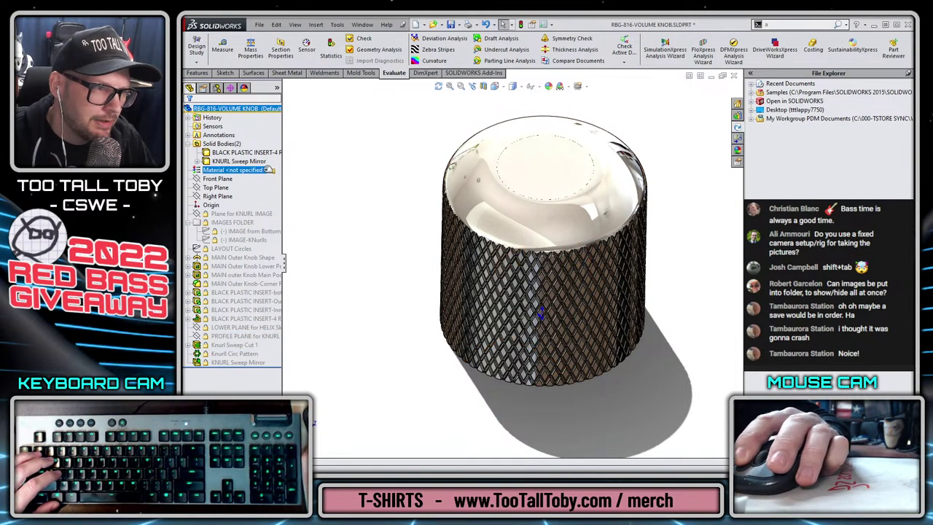
left_click(359, 159)
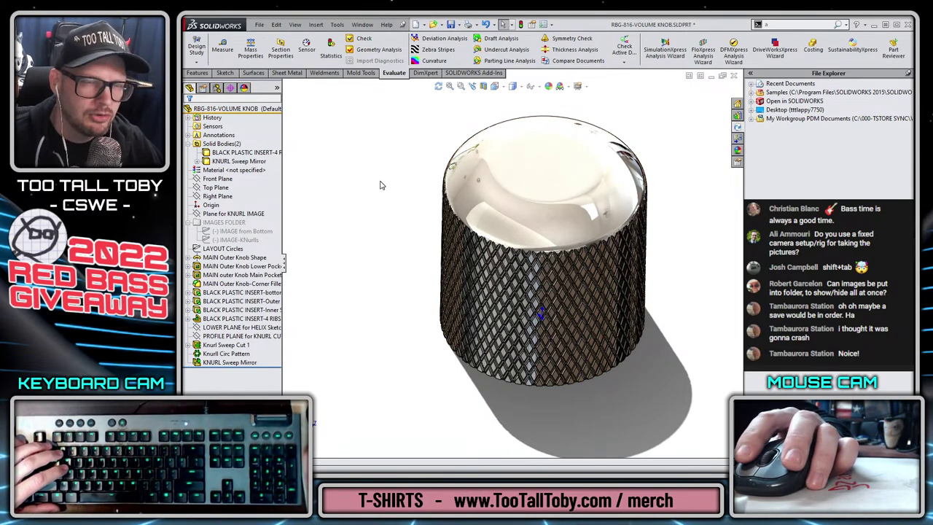
left_click(544, 24)
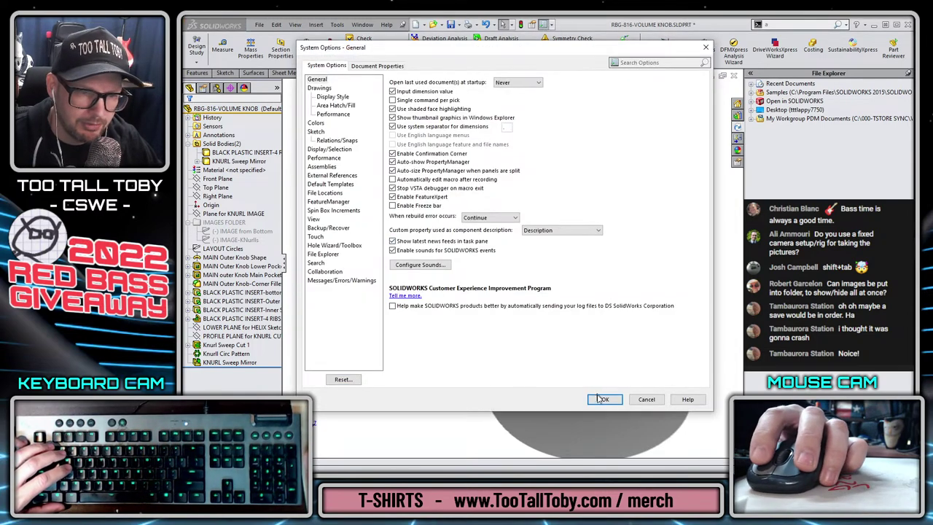
left_click(605, 399)
Sketch a circle about 0.269 in in diameter, centred on the origin, on the Top Plane.
left_click(216, 187)
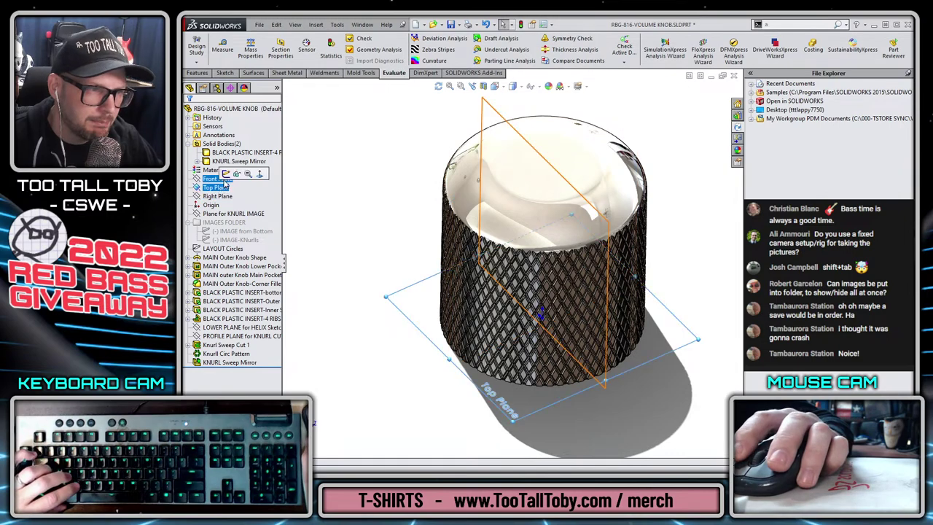
left_click(225, 173)
key("s")
left_click(538, 274)
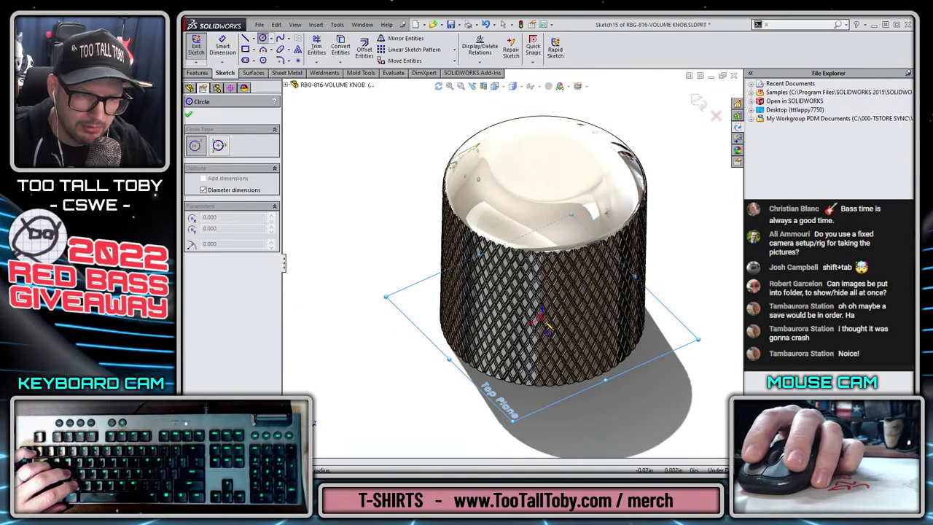
left_click(541, 321)
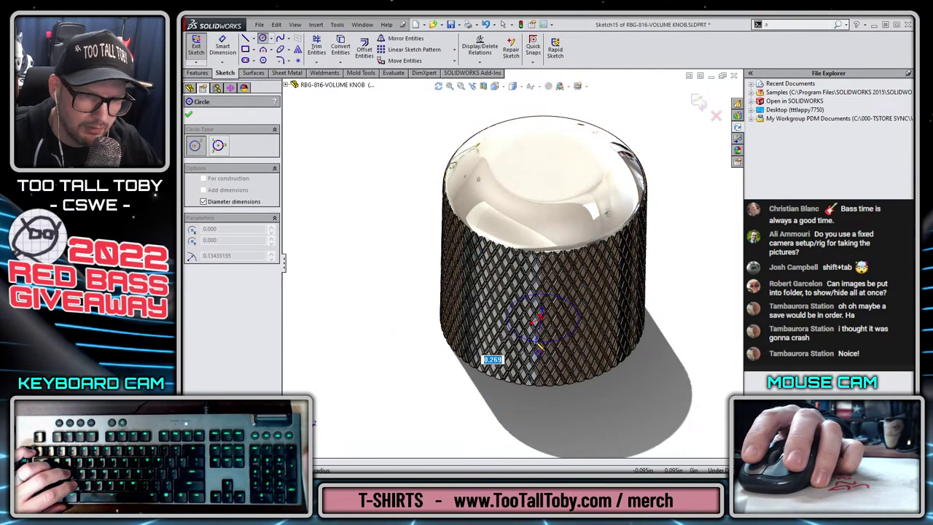
left_click(563, 337)
Extrude-cut the circle upward through the top of the knob and force a full rebuild of the part.
key("s")
left_click(465, 298)
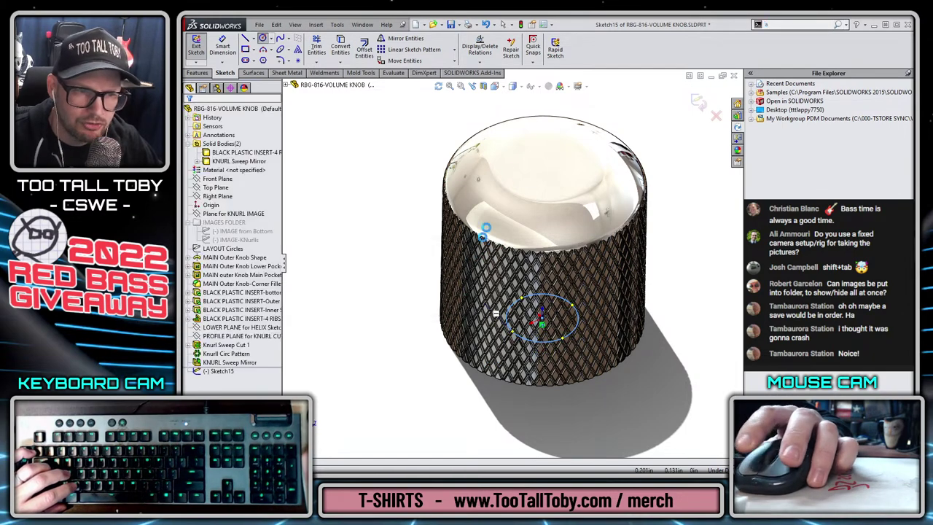
scroll(537, 379, "down", 5)
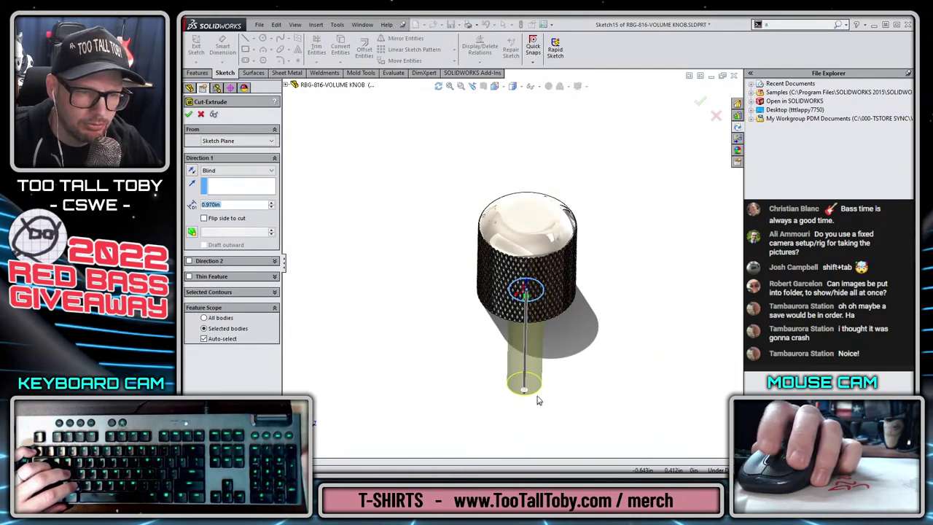
left_click_drag(537, 400, 527, 156)
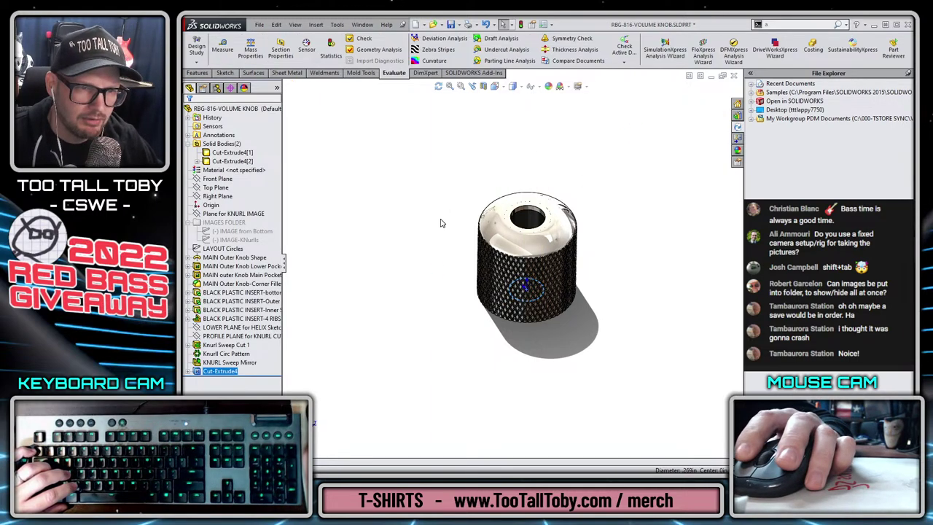
key("ctrl+q")
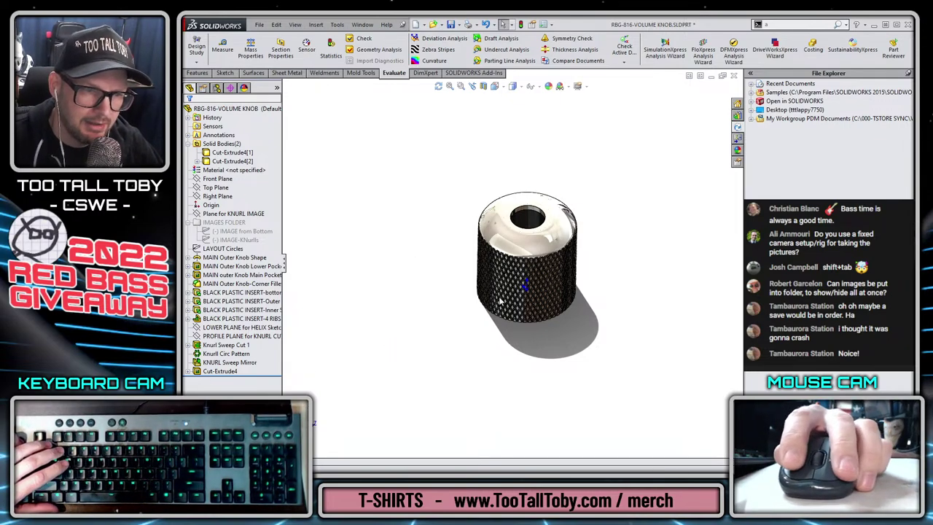
Delete the new extruded cut together with its absorbed sketch.
left_click(234, 363)
left_click(237, 371)
key("Delete")
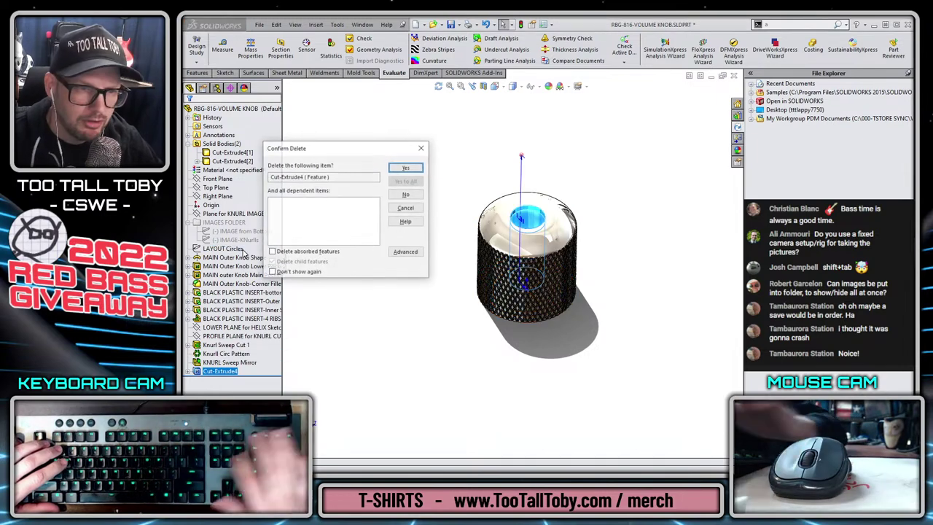
left_click(298, 251)
left_click(399, 168)
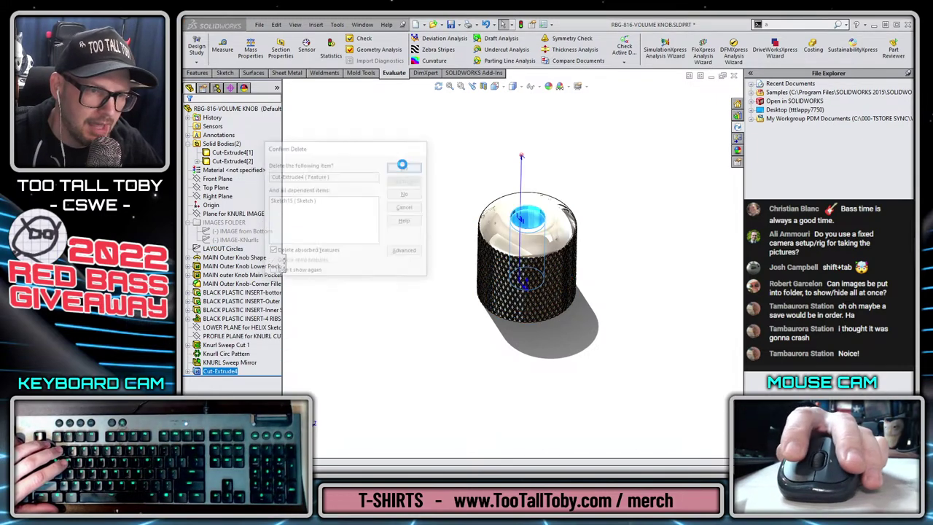
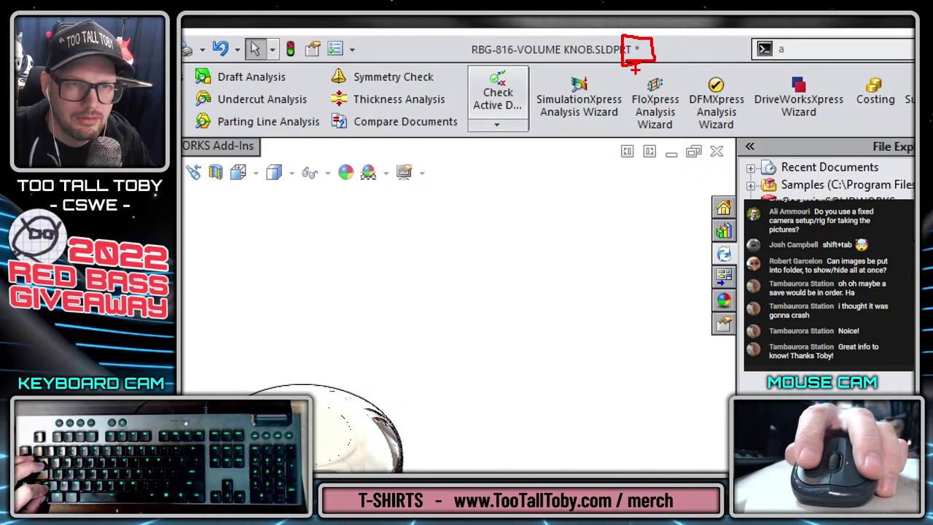
left_click_drag(635, 70, 606, 295)
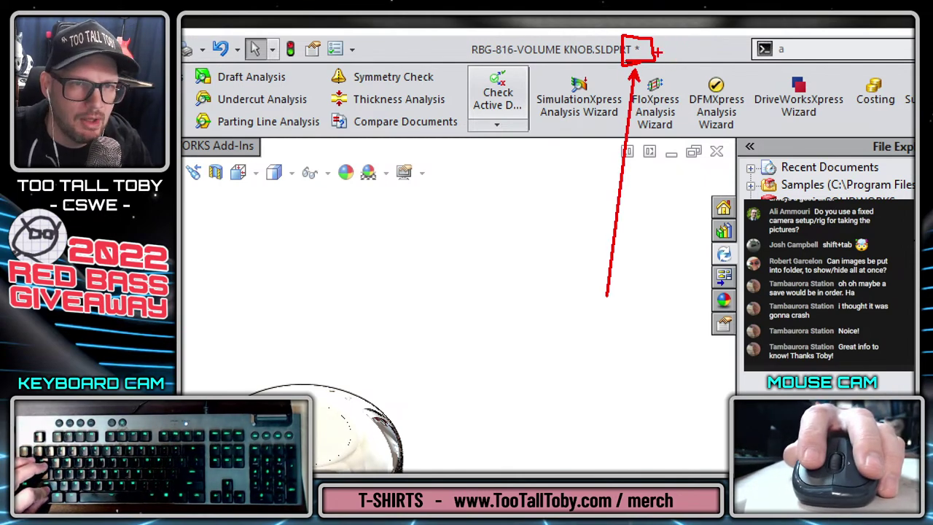
left_click_drag(657, 52, 739, 53)
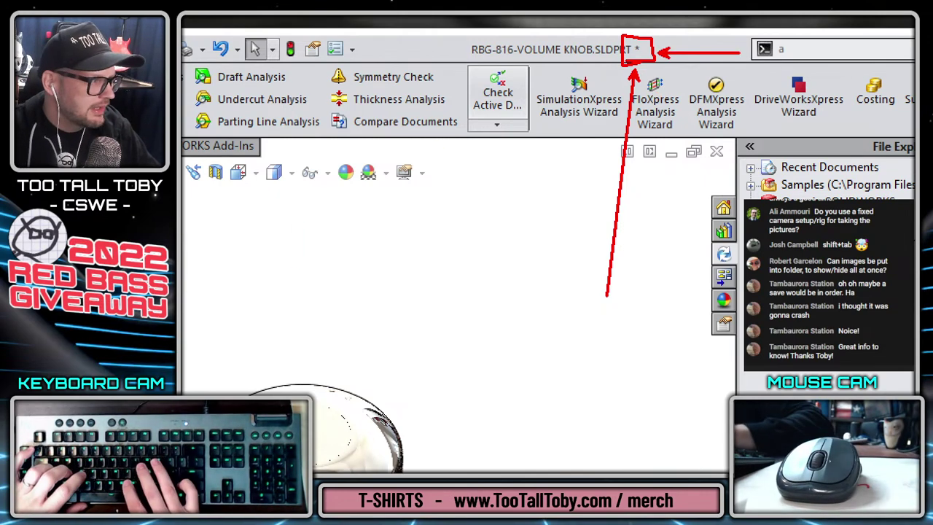
type("The file i")
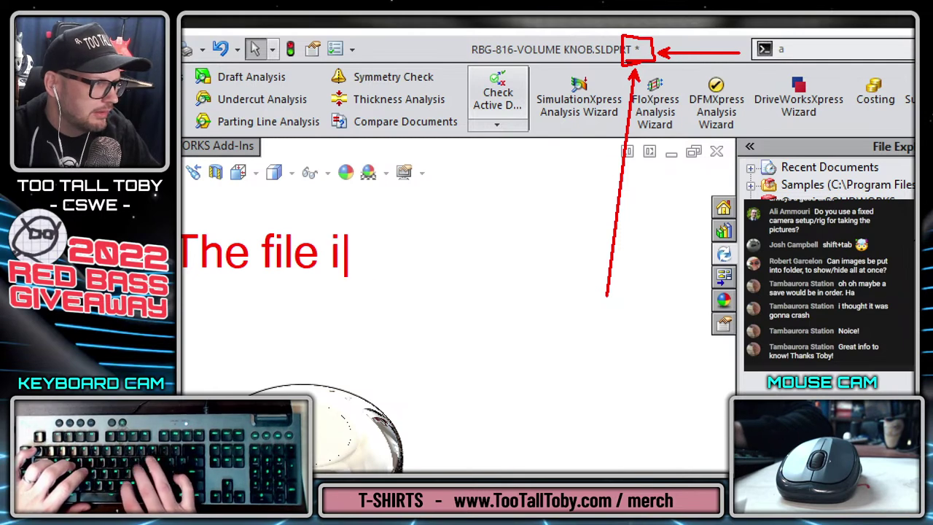
type("n RAM is different")
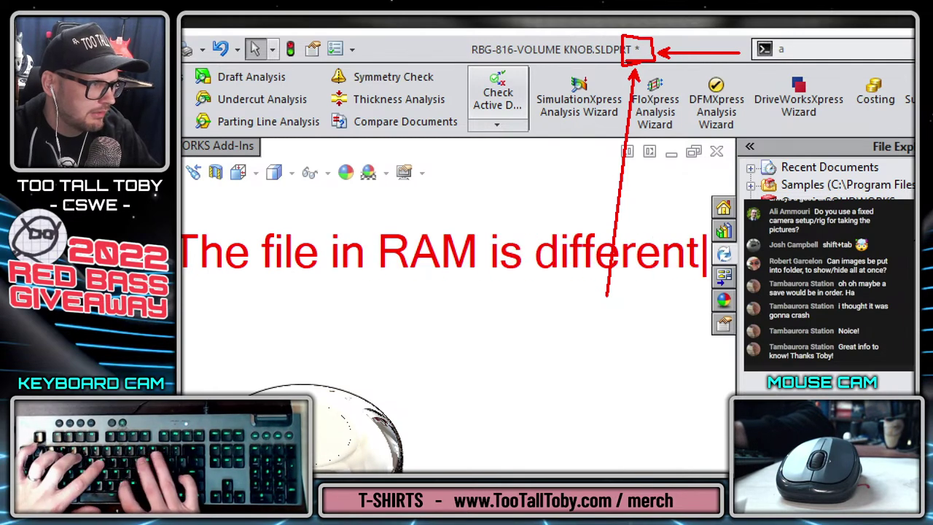
key("Return")
type("from the file in ")
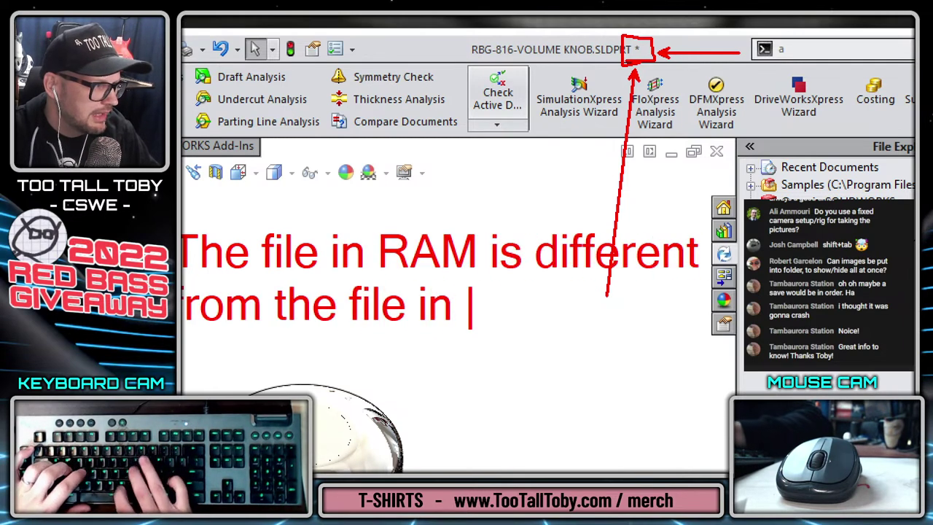
type("FIX DIS")
key("BackSpace")
type("X")
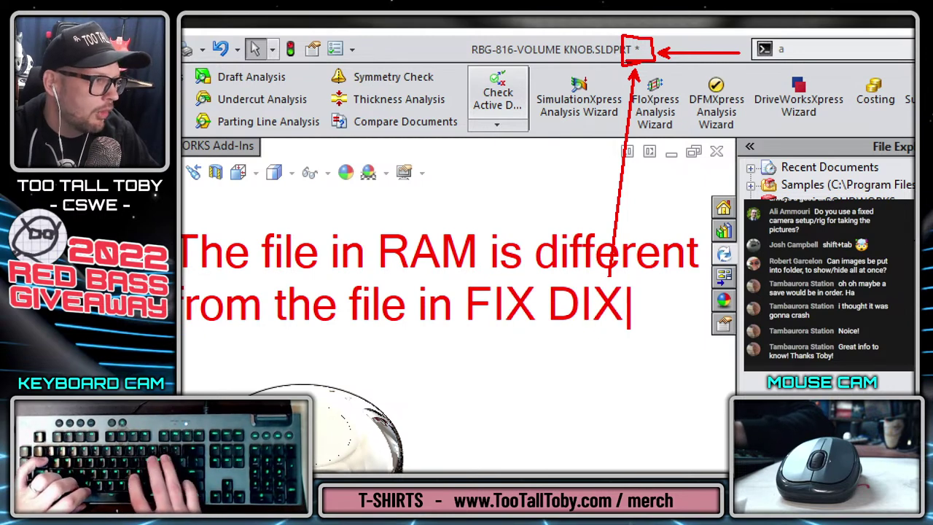
key("BackSpace")
type("SK")
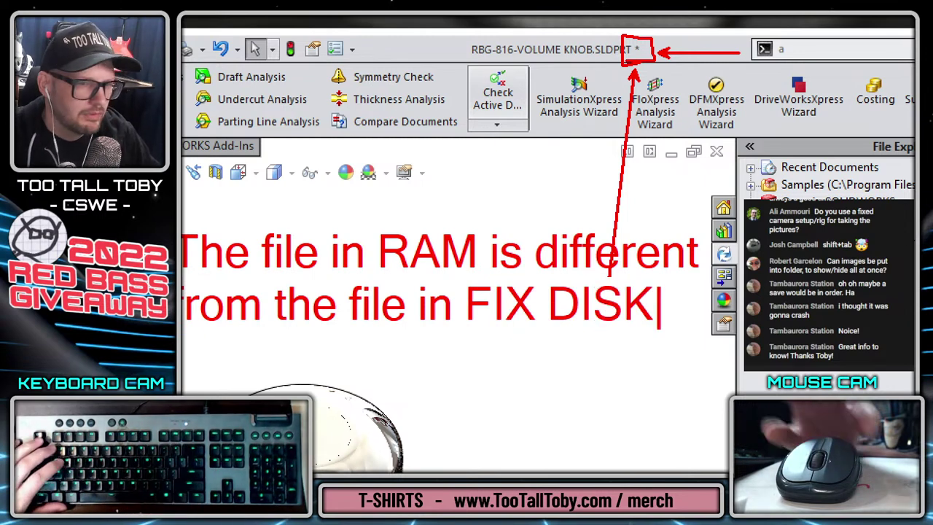
key("Escape")
right_click(528, 301)
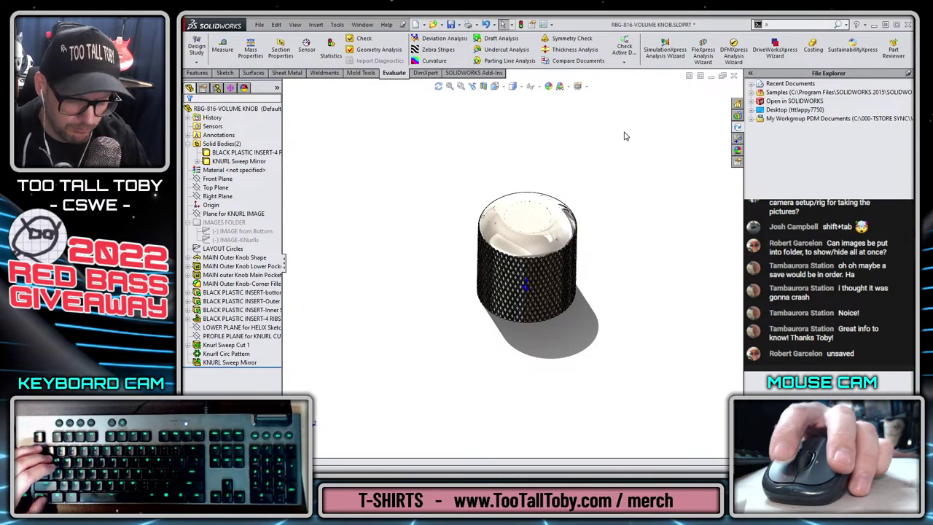
Save the volume knob part and check it in to the vault with the option to retain ownership.
key("ctrl+s")
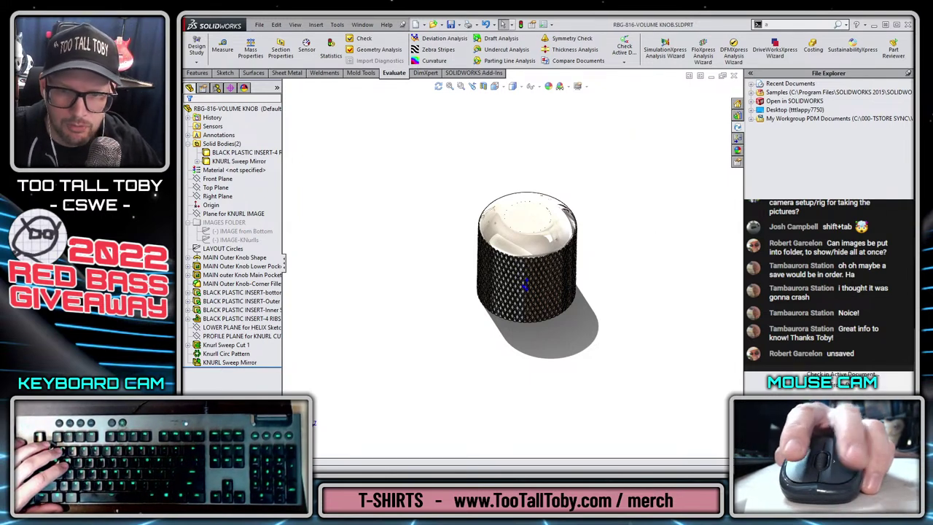
left_click(842, 374)
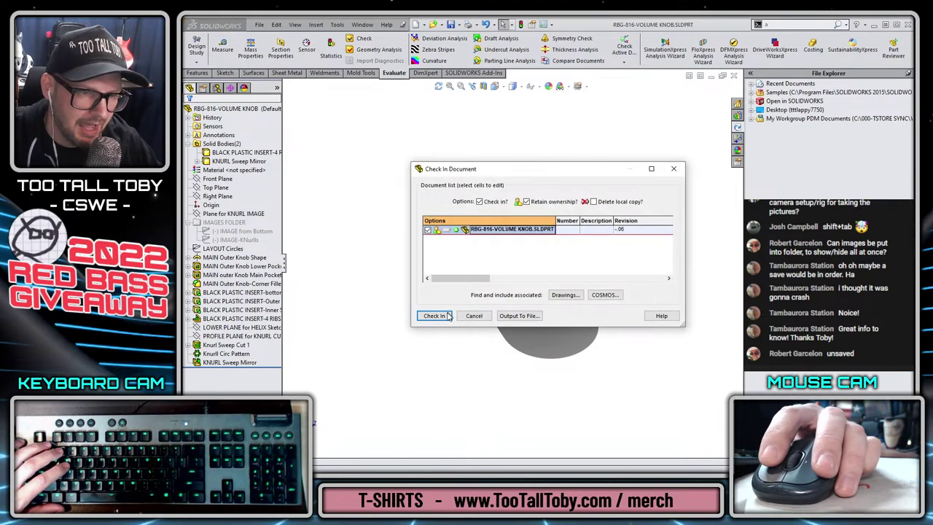
left_click(435, 316)
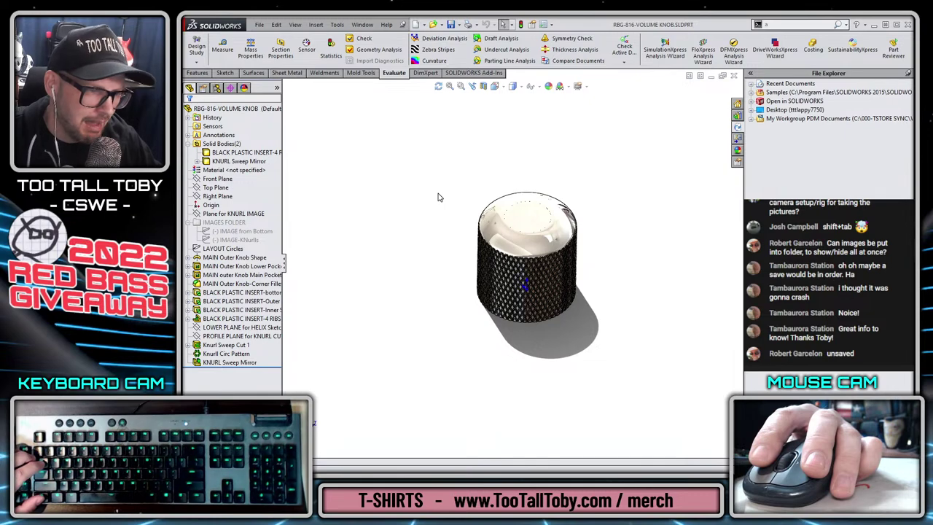
Add a mate reference to the knob with the cylindrical inner wall of the lower pocket as its primary entity.
middle_click_drag(438, 196, 503, 309)
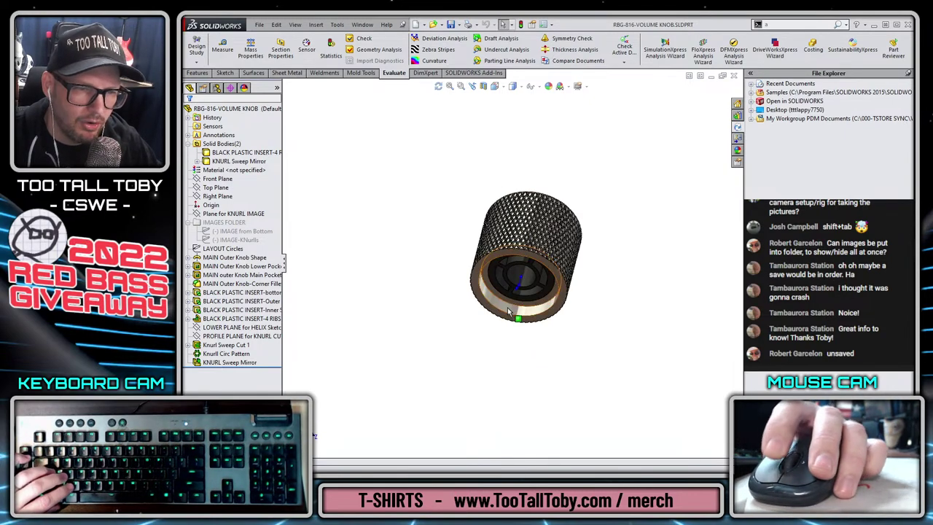
scroll(508, 312, "down", 3)
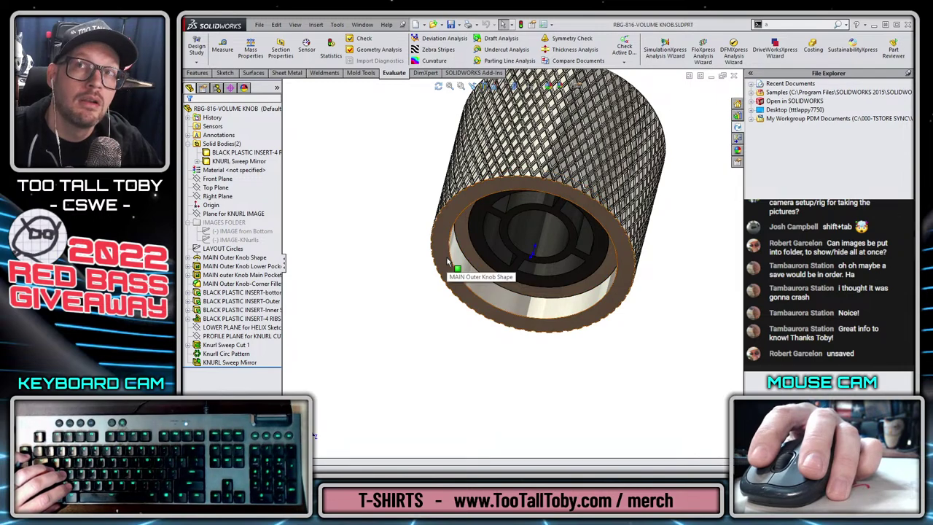
scroll(385, 249, "up", 2)
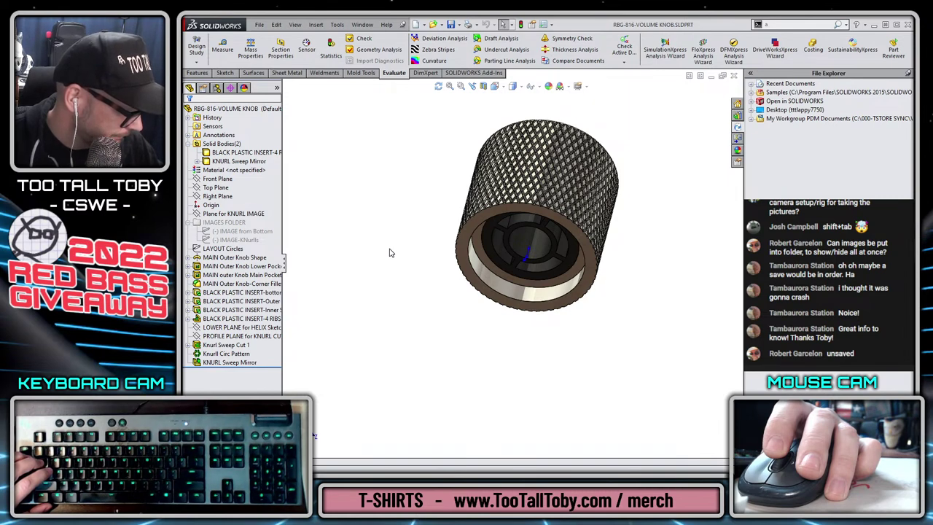
left_click(486, 281)
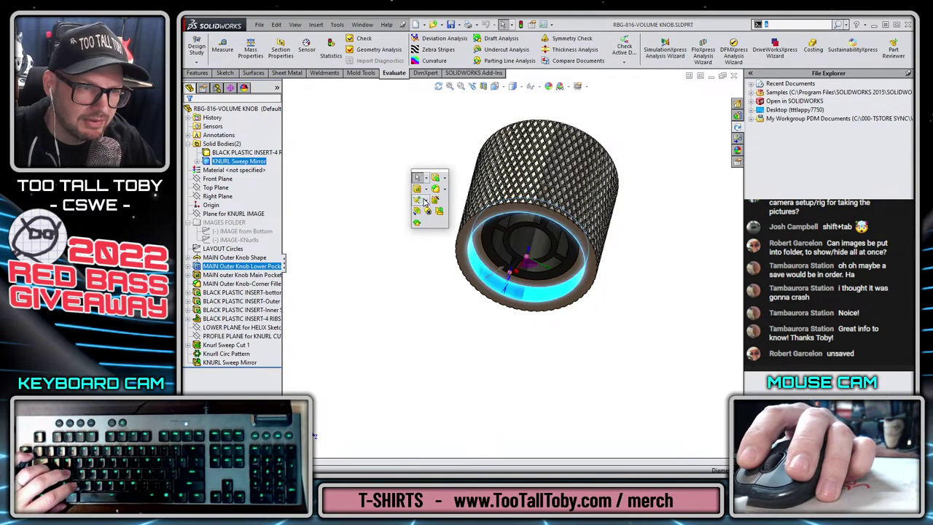
left_click(426, 199)
left_click(448, 259)
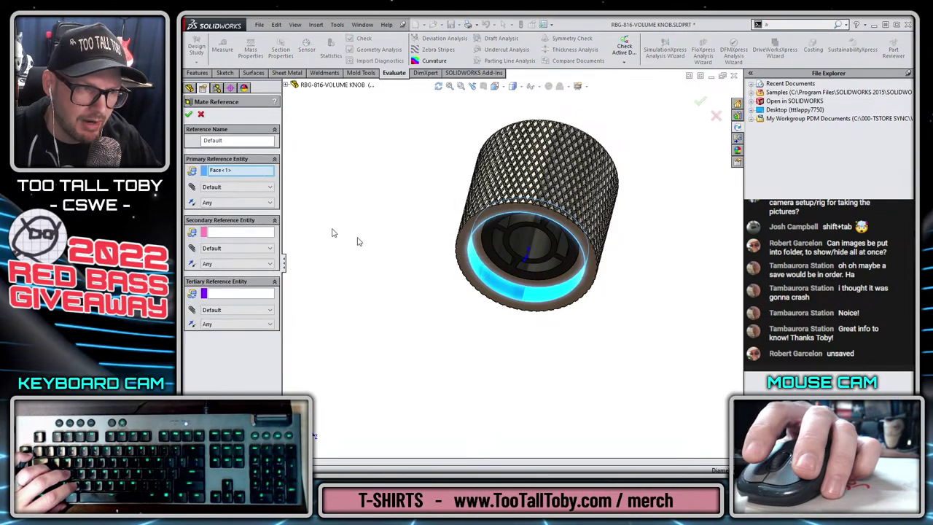
left_click(188, 115)
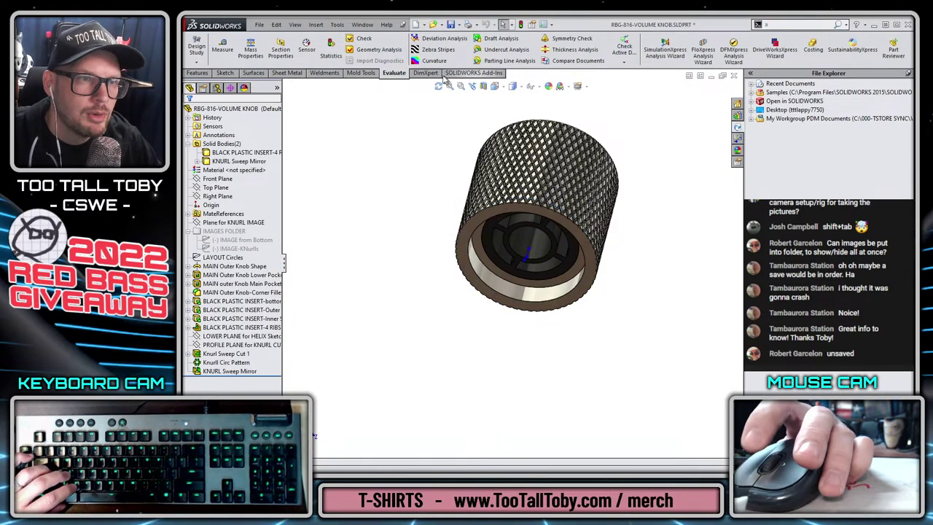
Save and close the volume knob part, and open the RBG-4001-BODY Sub Assembly from the top-level guitar assembly.
key("ctrl+s")
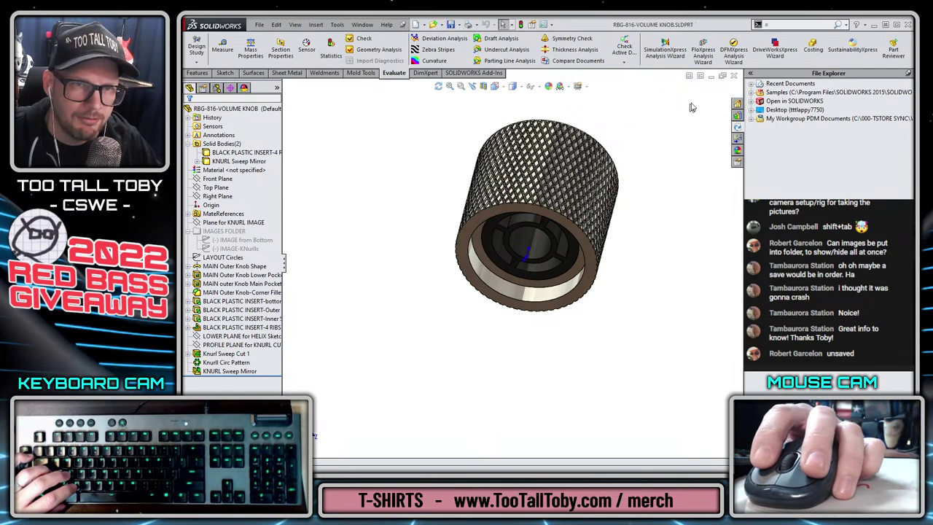
left_click(734, 76)
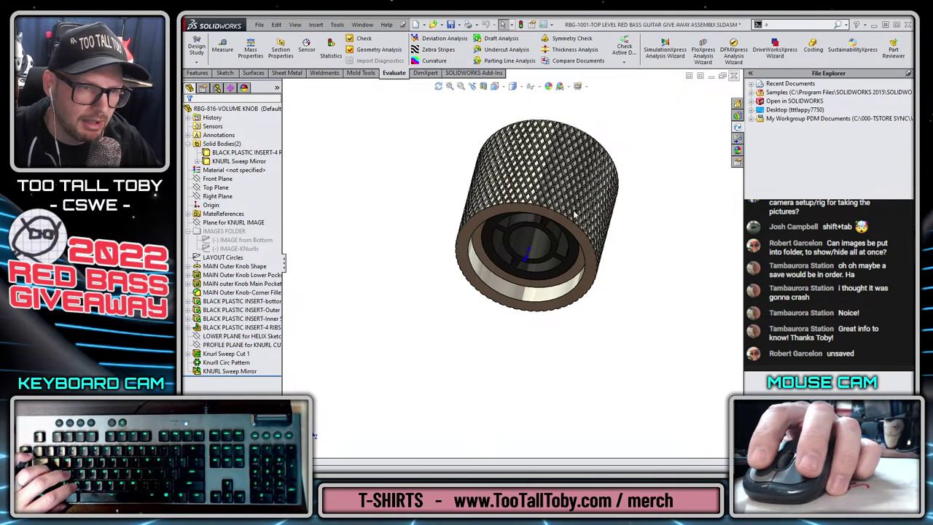
left_click(233, 153)
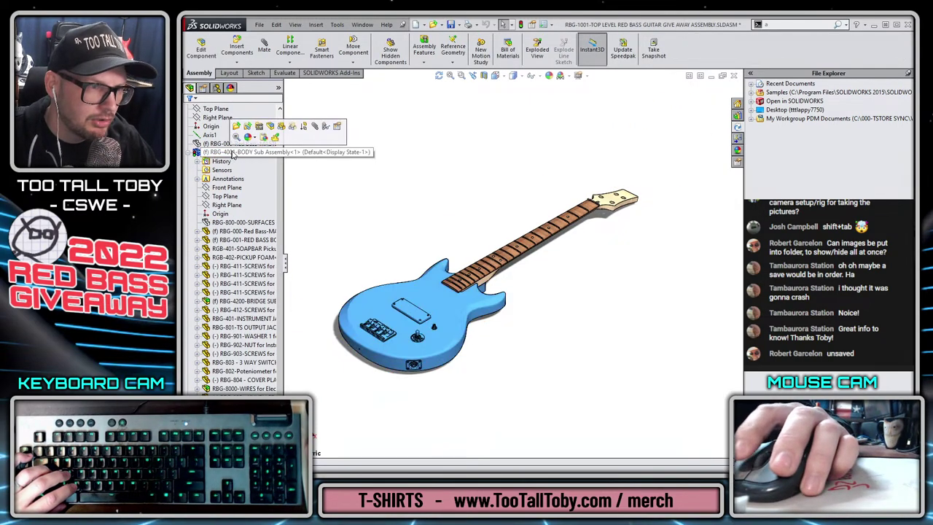
left_click(235, 127)
Insert the recent RBG-816-VOLUME KNOB part onto the potentiometer shaft with a concentric mate, leaving its rotation unlocked.
scroll(464, 292, "down", 6)
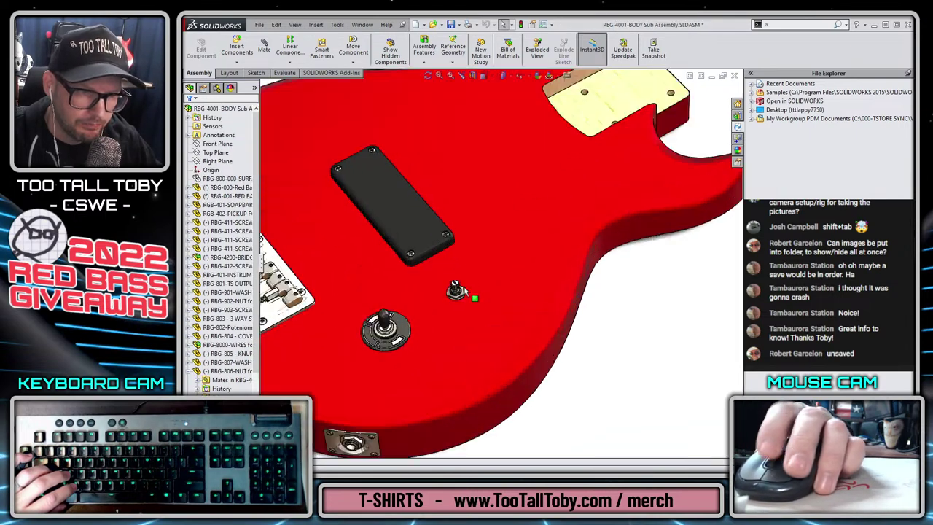
scroll(464, 296, "down", 5)
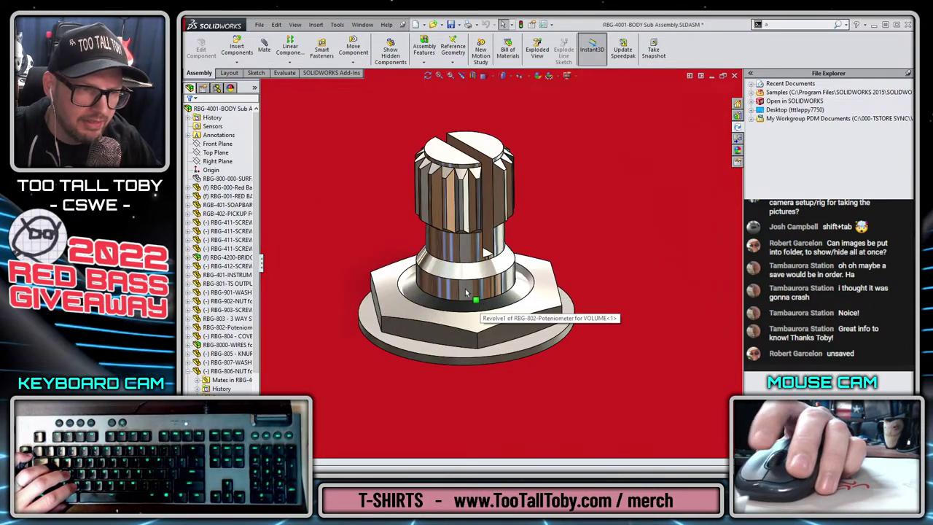
left_click(464, 290)
scroll(438, 284, "up", 8)
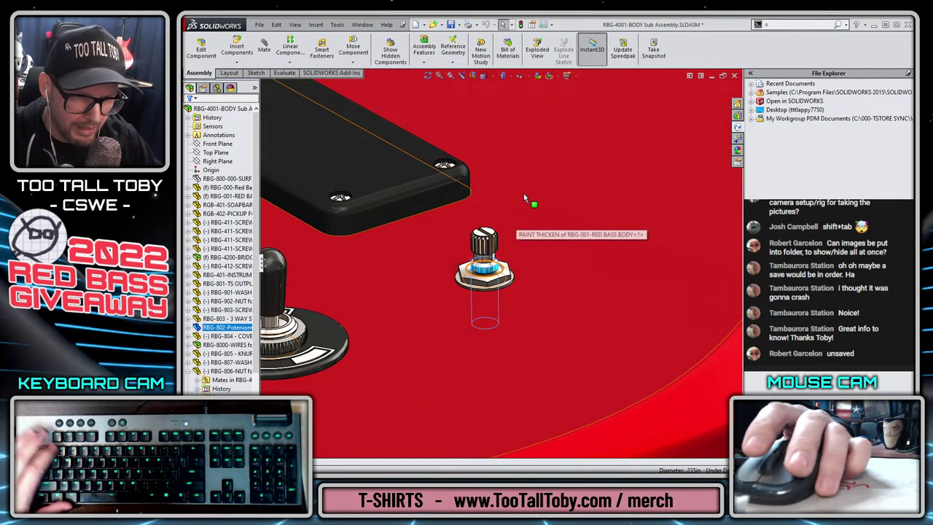
key("r")
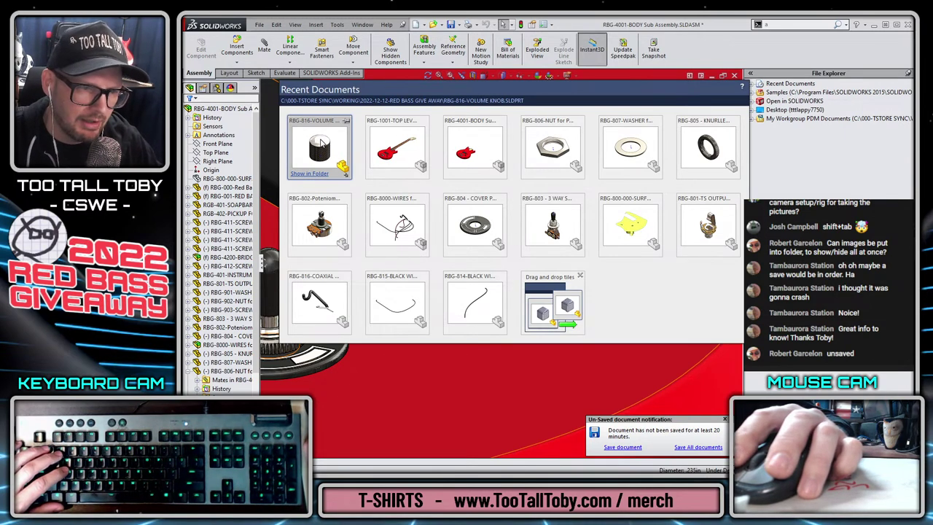
left_click_drag(322, 148, 457, 351)
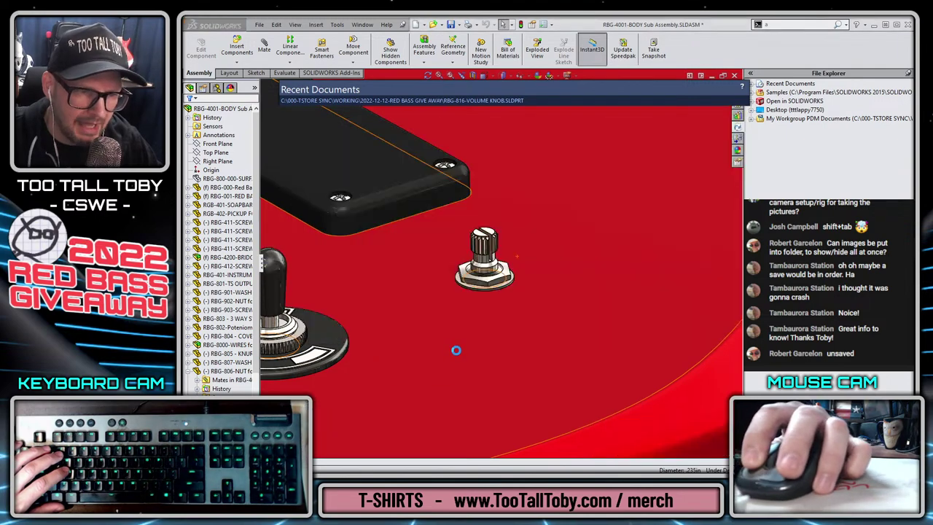
left_click_drag(481, 289, 482, 289)
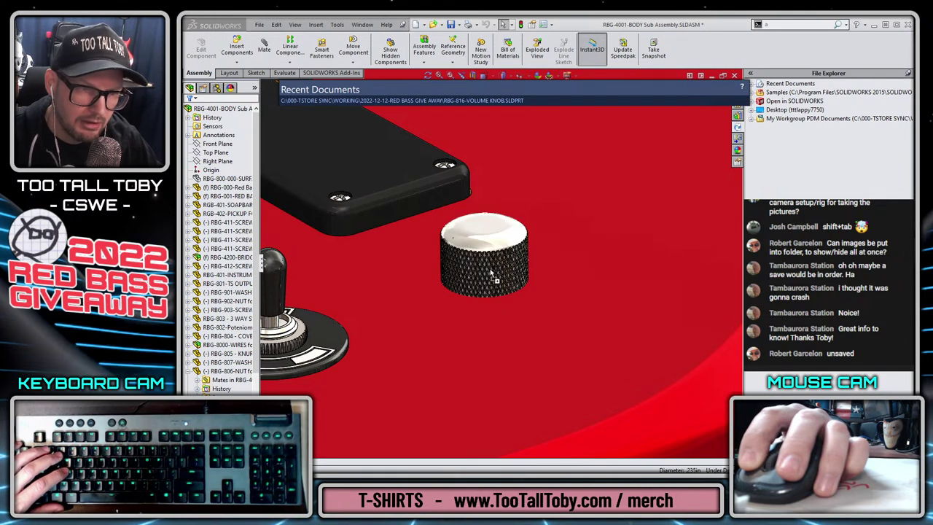
left_click(493, 273)
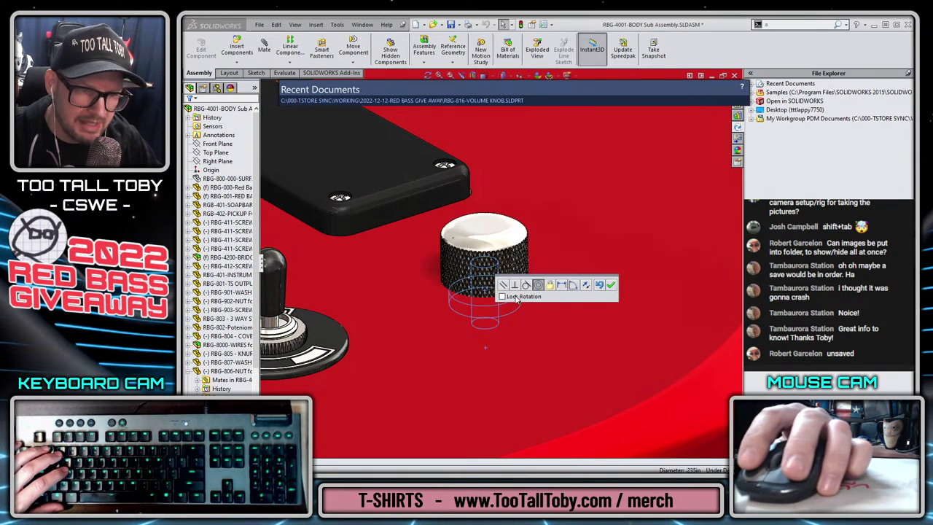
left_click(612, 286)
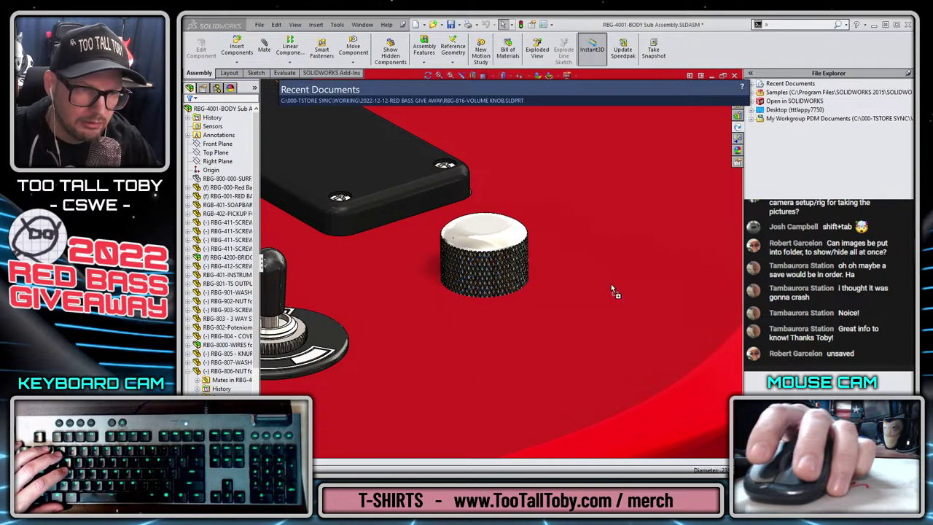
Raise the volume knob along the shaft and mate its bottom face coincident with the top face of the potentiometer washer.
left_click_drag(477, 240, 465, 123)
key("Escape")
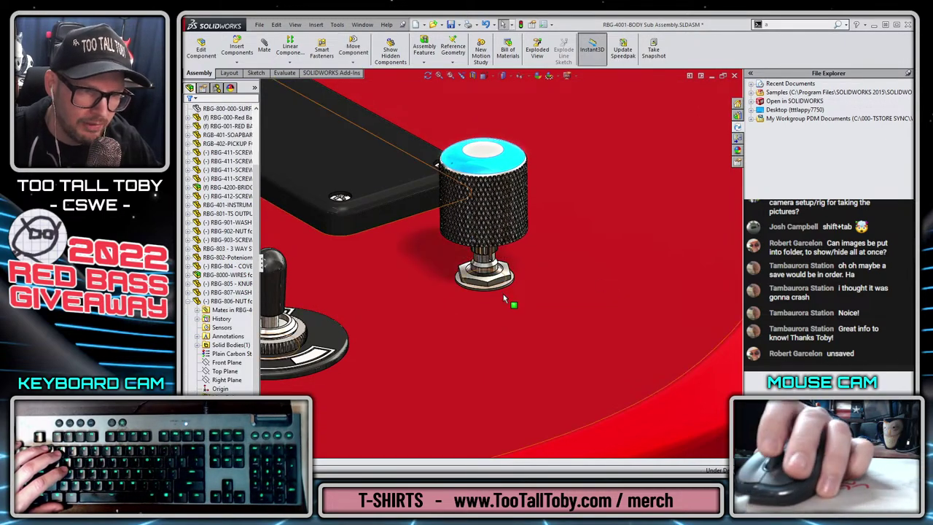
middle_click_drag(503, 294, 523, 259)
scroll(510, 261, "up", 3)
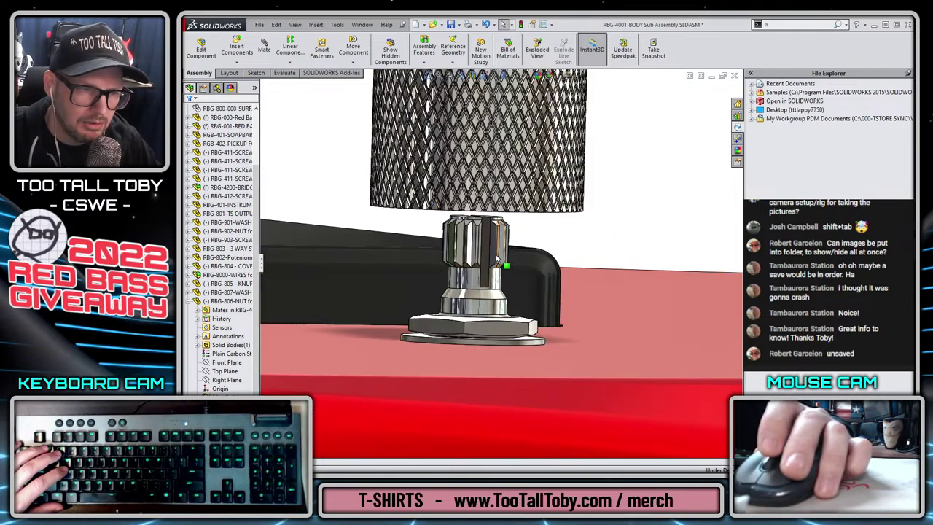
middle_click_drag(514, 293, 504, 257)
scroll(453, 257, "down", 4)
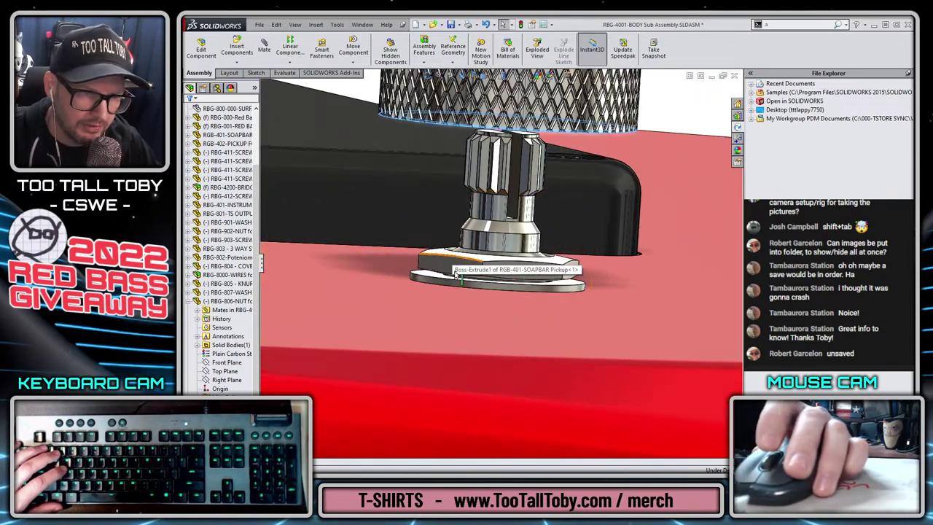
middle_click_drag(434, 281, 433, 298)
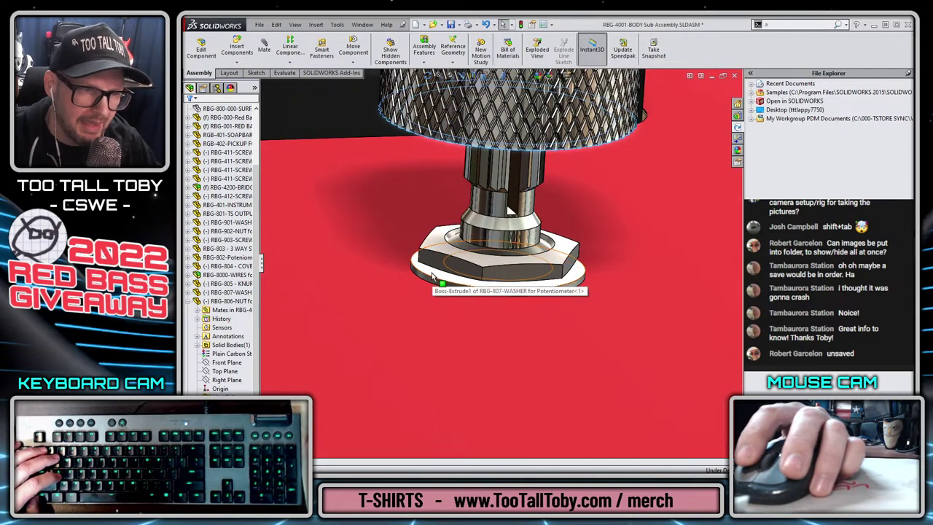
left_click(432, 278)
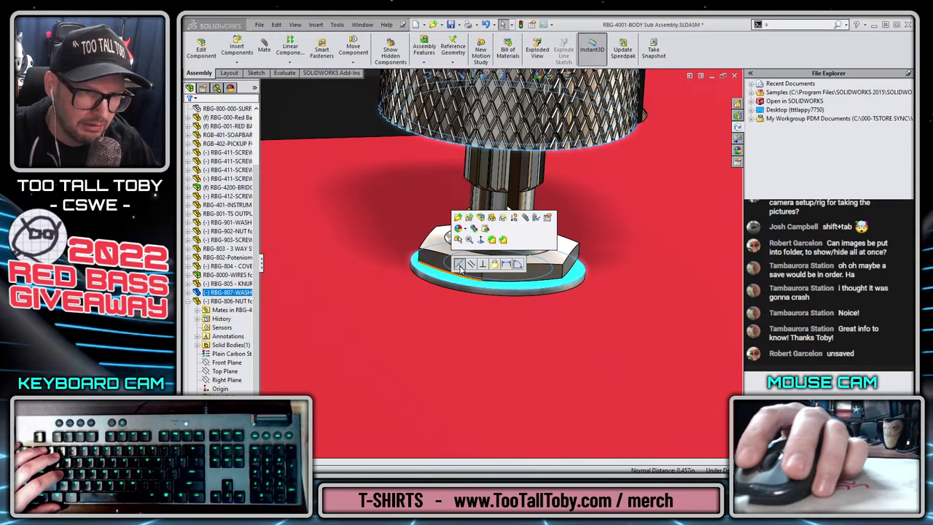
left_click(459, 265)
Examine the seated volume knob from several angles, both close up and against the whole guitar body.
scroll(538, 317, "up", 6)
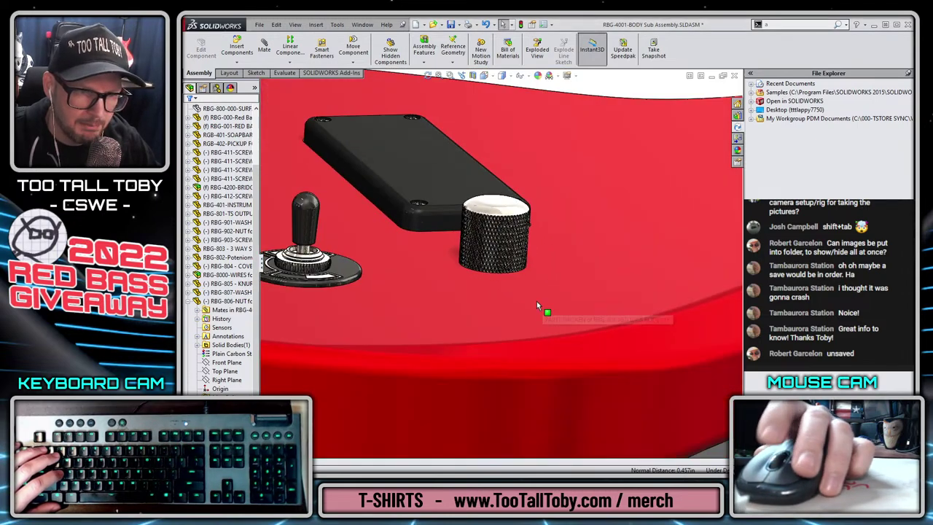
middle_click_drag(537, 301, 531, 323)
scroll(542, 262, "up", 2)
scroll(543, 262, "up", 3)
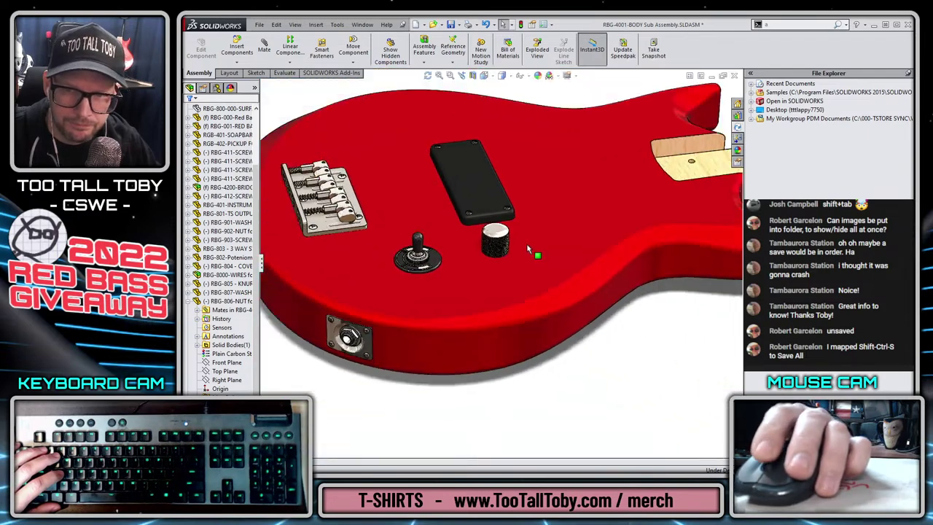
scroll(510, 226, "down", 2)
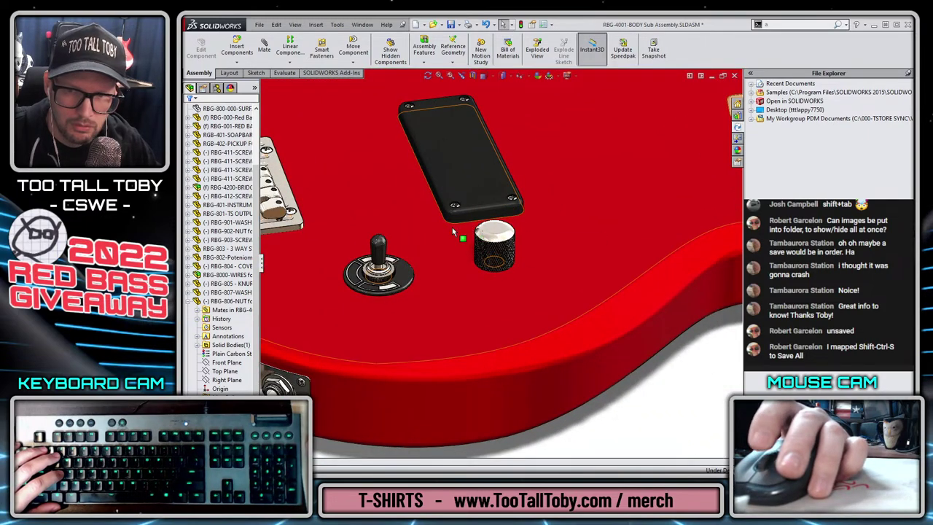
scroll(467, 234, "down", 2)
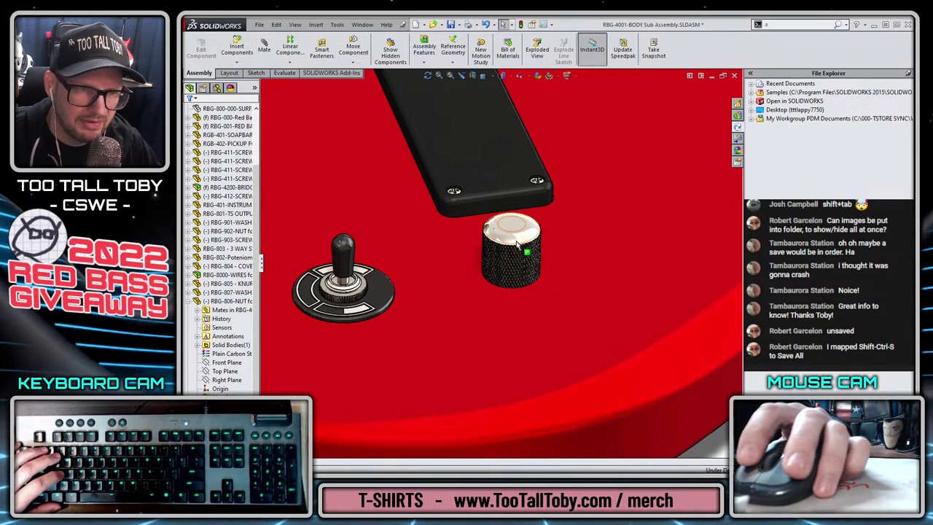
scroll(518, 246, "down", 4)
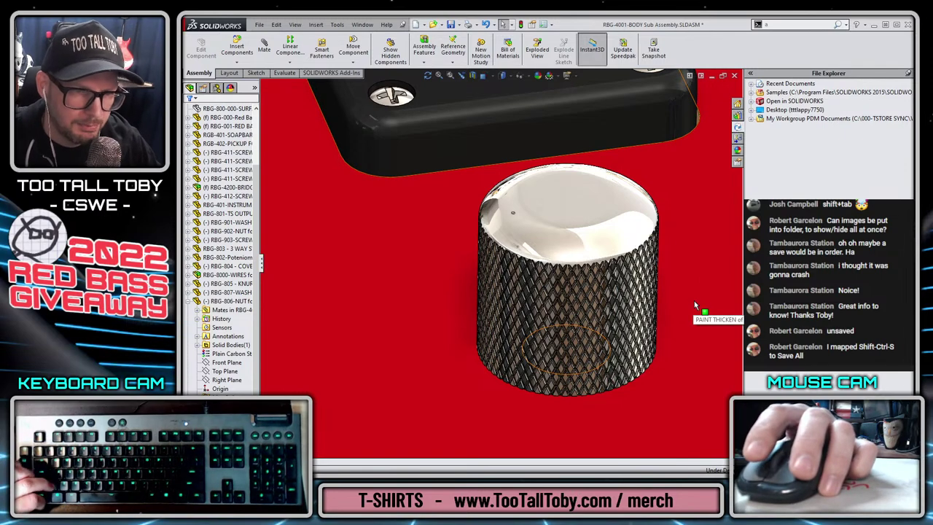
scroll(624, 383, "up", 10)
scroll(430, 277, "down", 2)
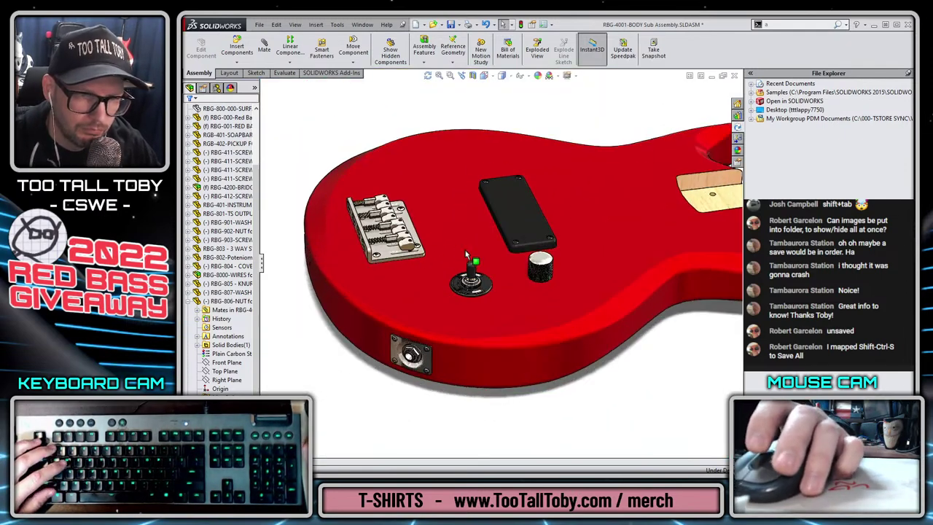
middle_click_drag(464, 266, 570, 241)
scroll(571, 241, "down", 5)
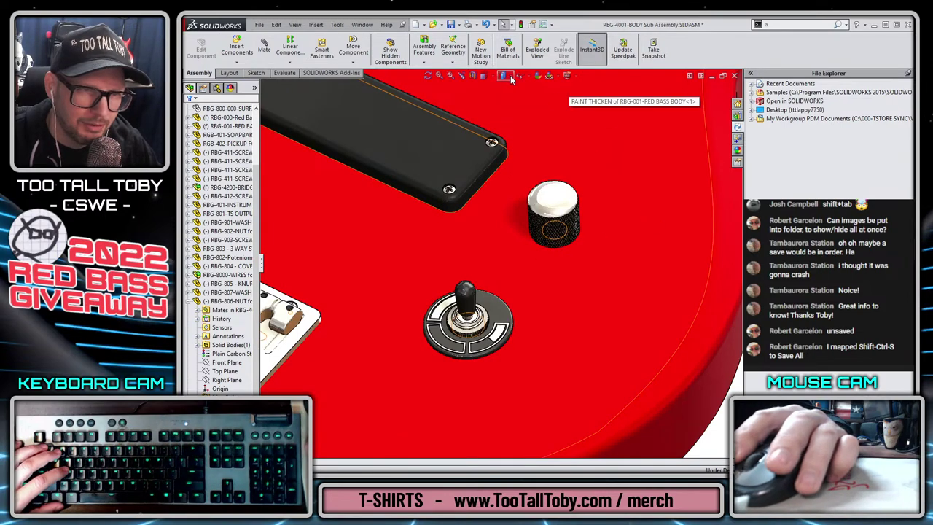
middle_click_drag(547, 281, 551, 251)
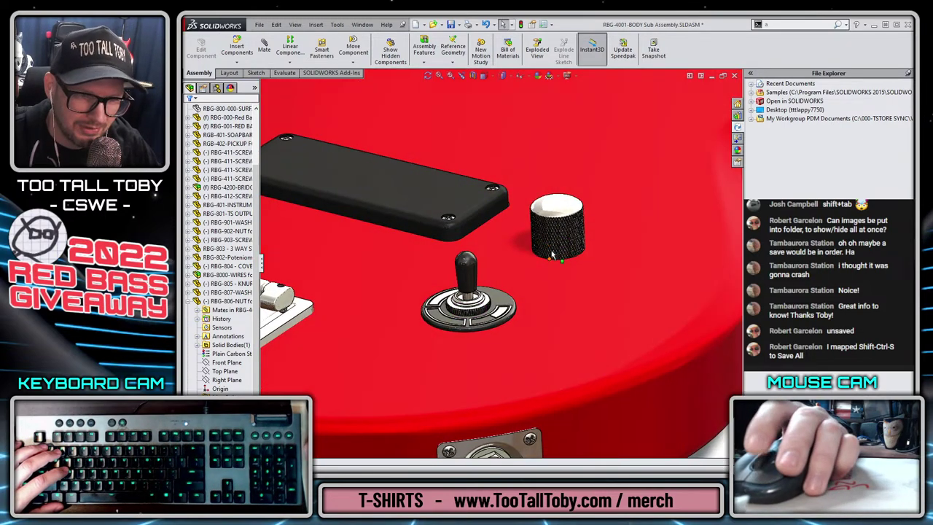
scroll(552, 254, "down", 3)
scroll(503, 249, "up", 6)
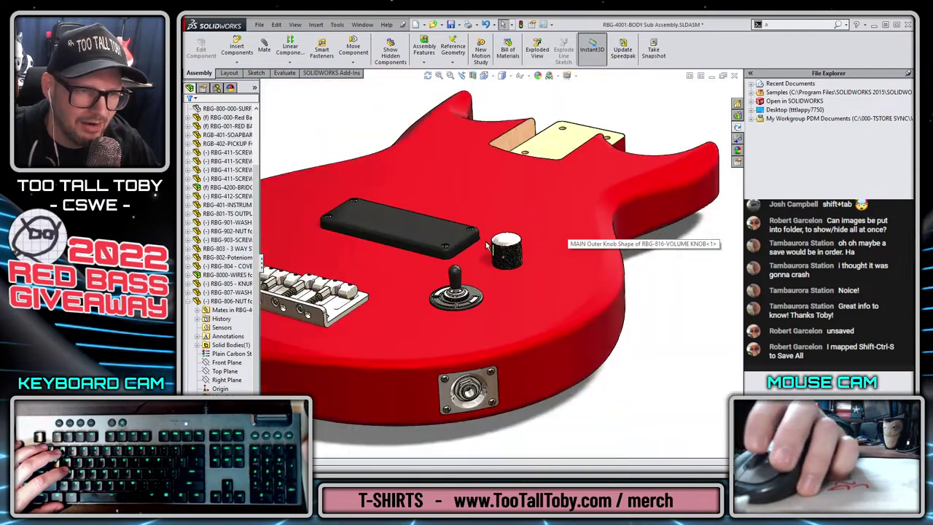
scroll(487, 246, "up", 4)
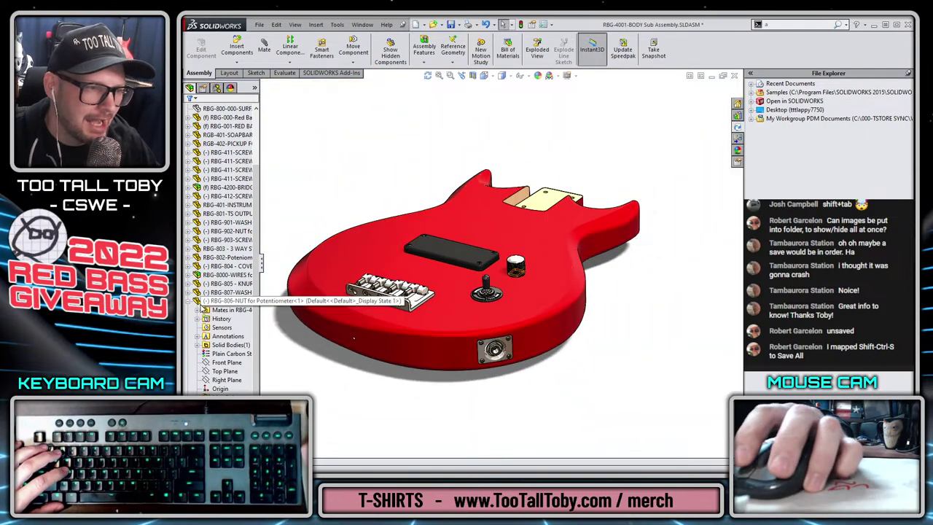
Start Assembly Visualization on the RBG-4001-BODY Sub Assembly and widen the component list to expose the file name, quantity and mass columns.
left_click(188, 301)
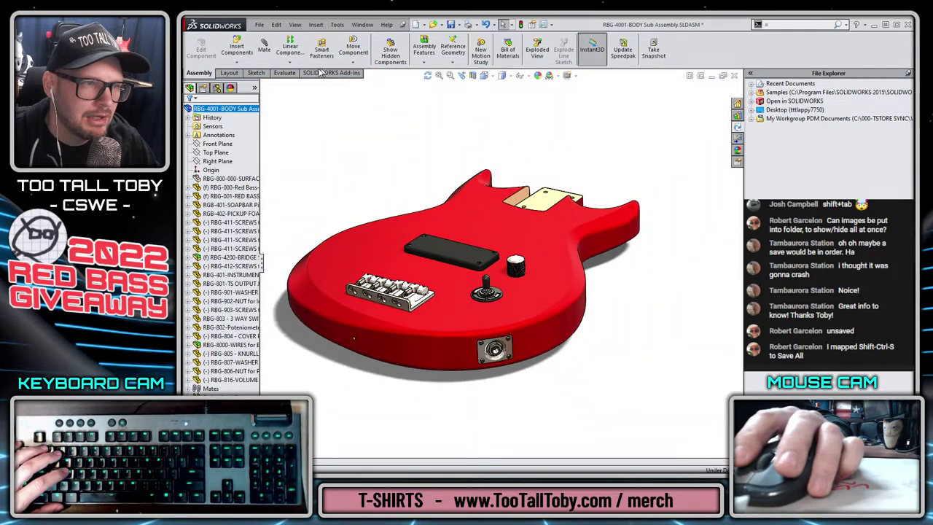
left_click(295, 73)
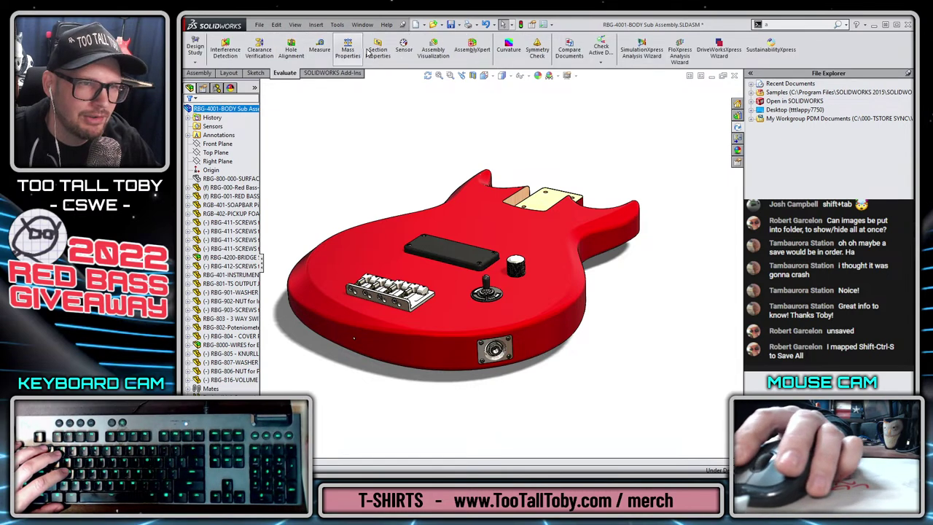
left_click(432, 53)
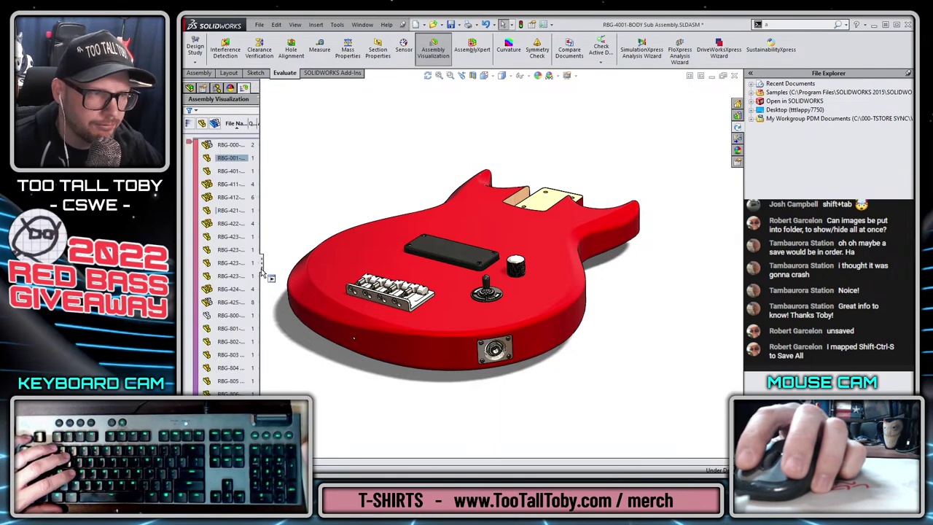
left_click_drag(263, 271, 327, 272)
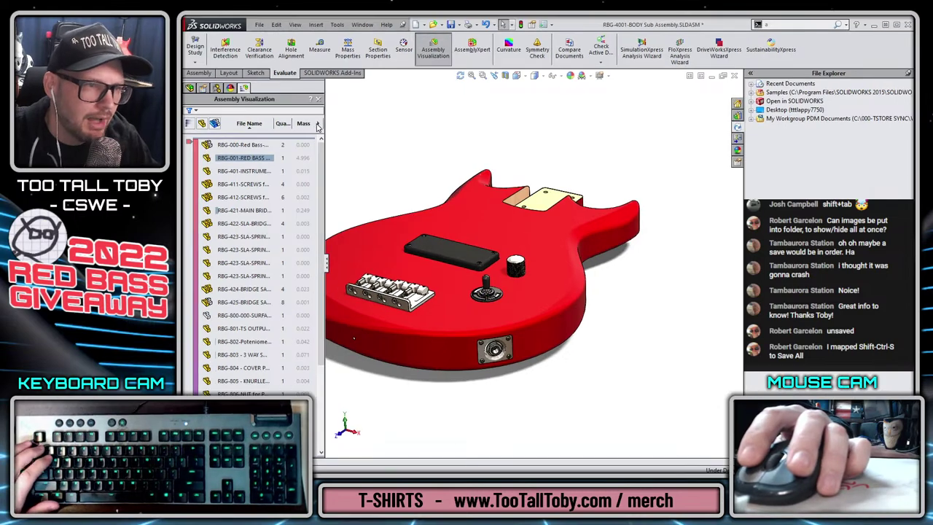
Replace the mass column with the Graphics-Triangles property and sort the components from highest to lowest triangle count.
left_click(318, 124)
left_click(353, 172)
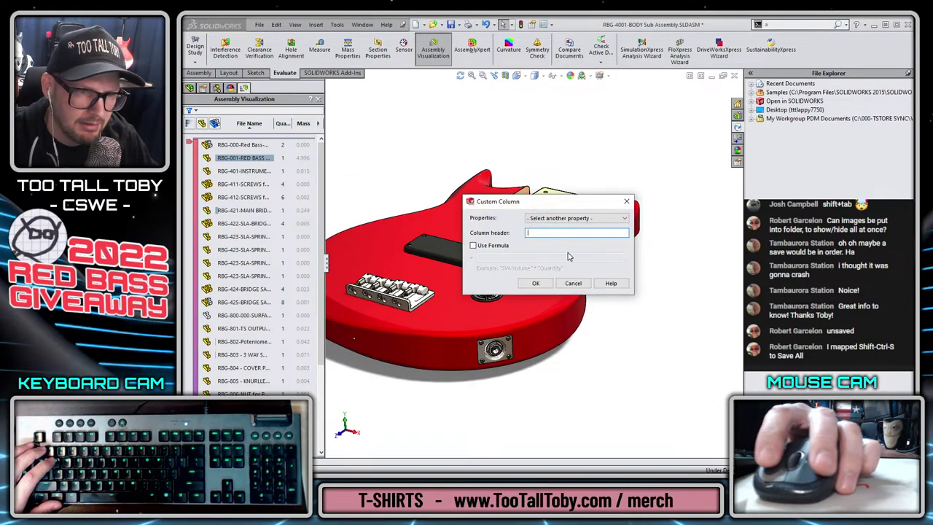
left_click(625, 218)
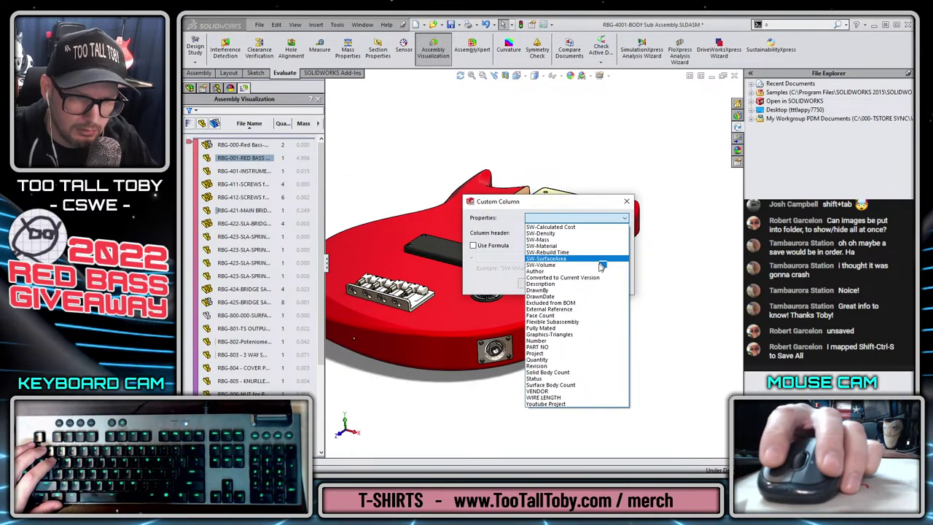
left_click(576, 334)
left_click(536, 283)
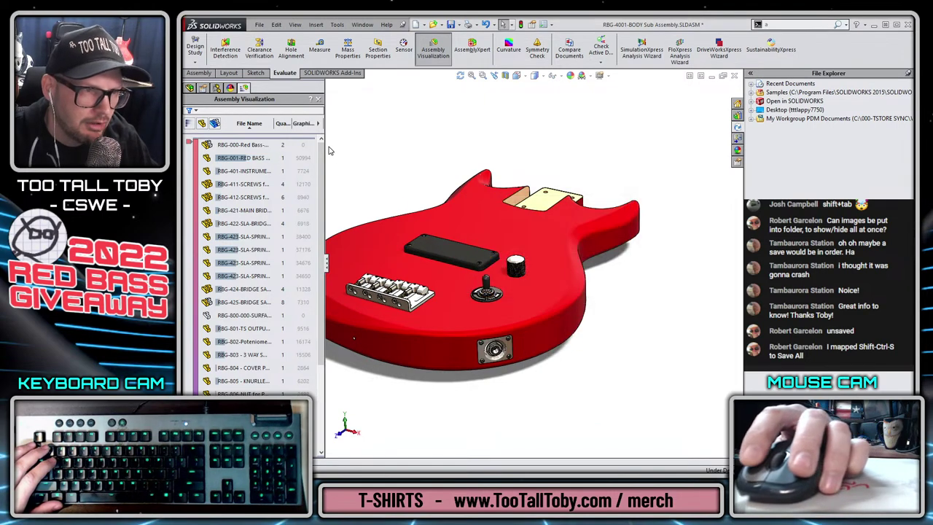
left_click(302, 126)
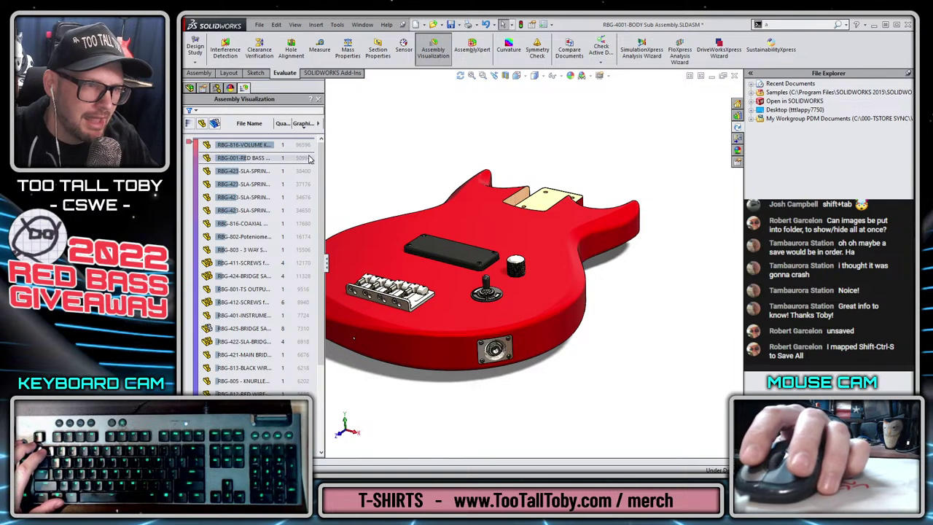
Compare the volume knob's triangle count with the other components and its size on the body, and close Assembly Visualization.
left_click(273, 145)
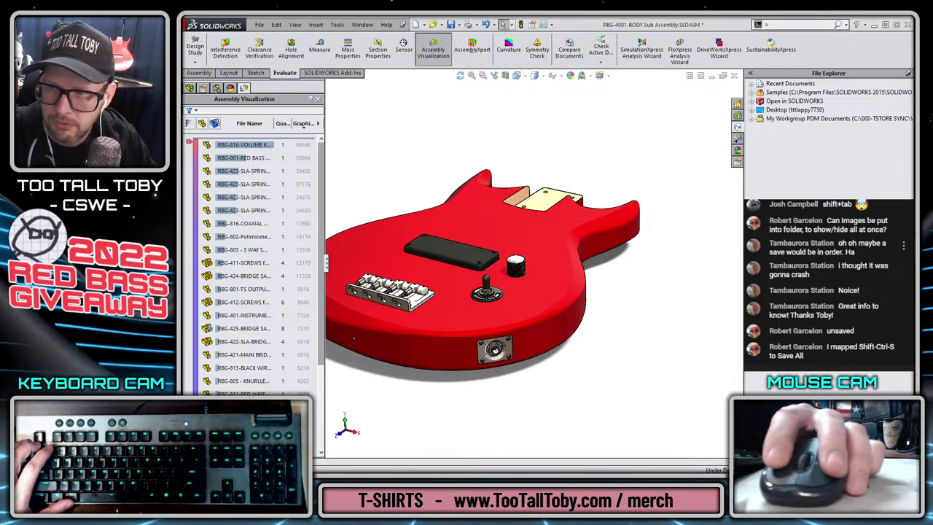
left_click(378, 431)
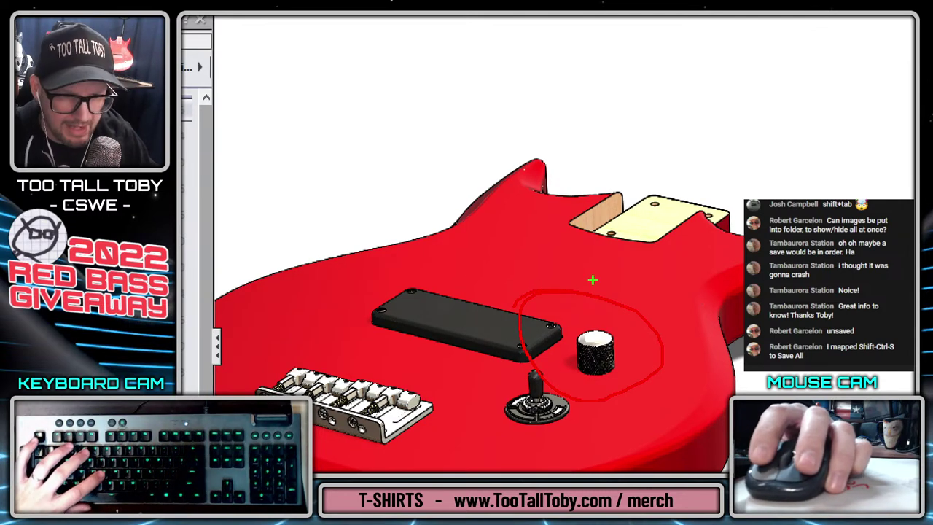
left_click_drag(575, 289, 557, 265)
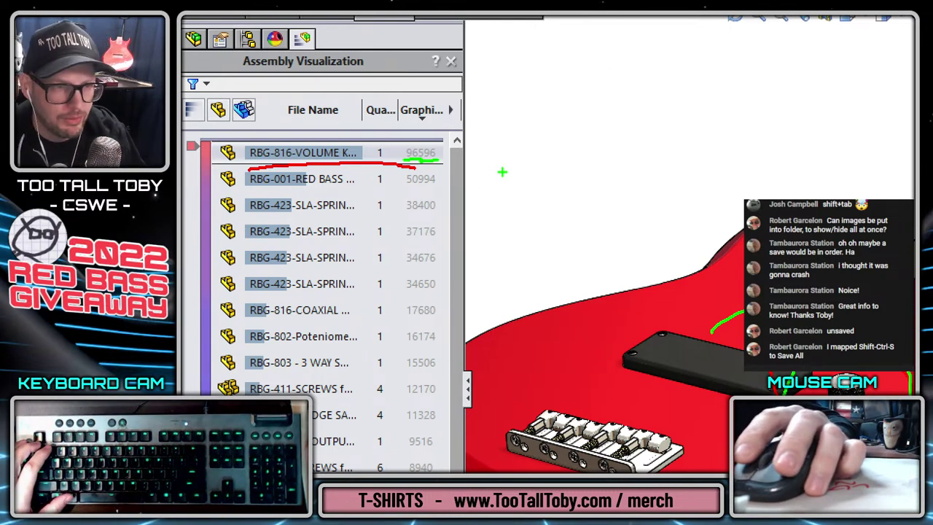
key("Escape")
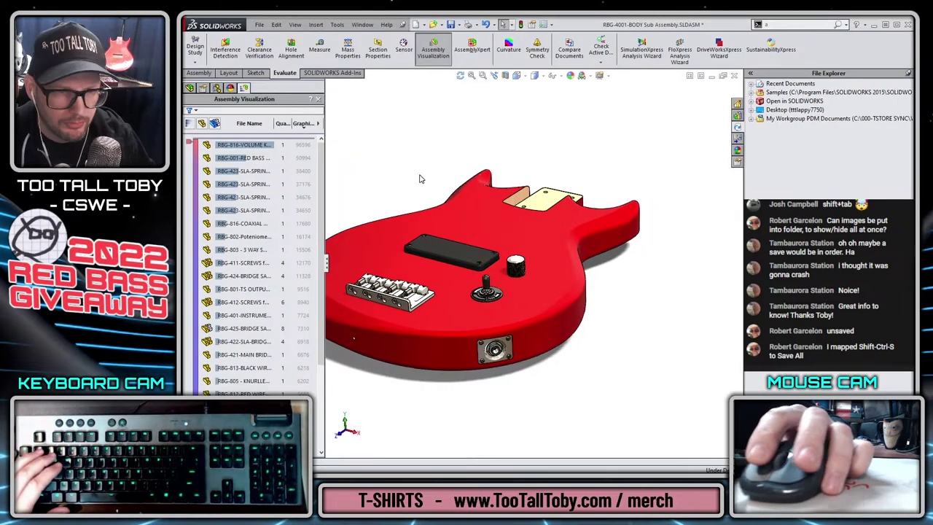
left_click(317, 100)
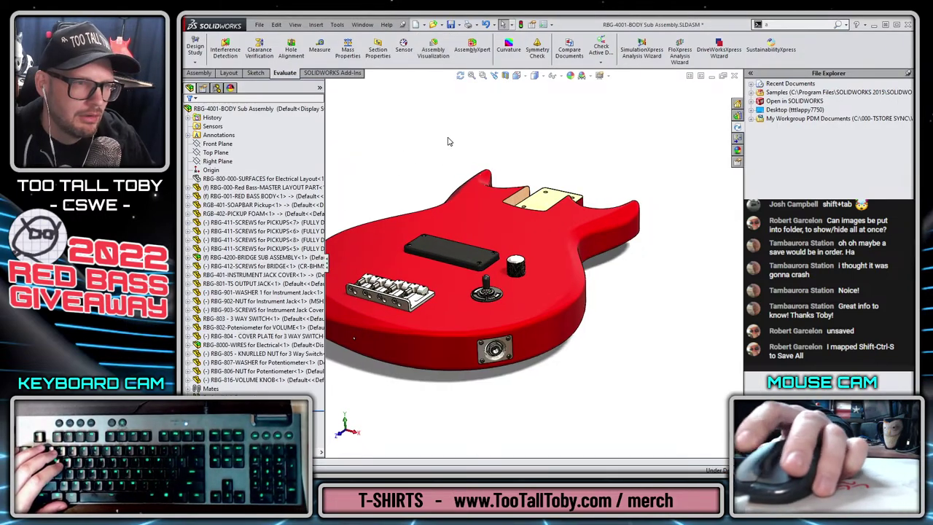
Fit the body sub-assembly in the view and turn on ambient occlusion for the display.
middle_click_drag(516, 206, 466, 219)
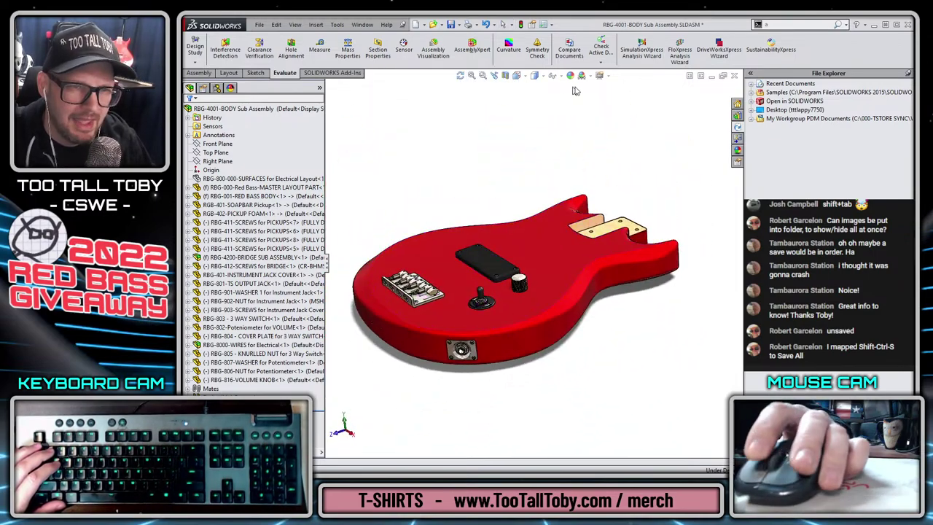
key("f")
left_click(609, 76)
left_click(620, 108)
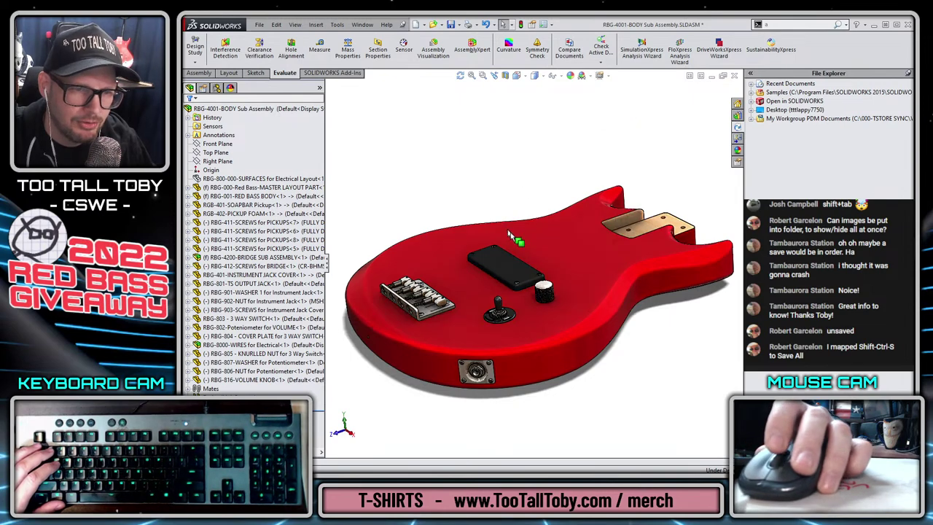
Examine how the bass body's display responds while zooming and orbiting with the volume knob shown.
middle_click_drag(466, 203, 540, 266)
scroll(539, 271, "up", 4)
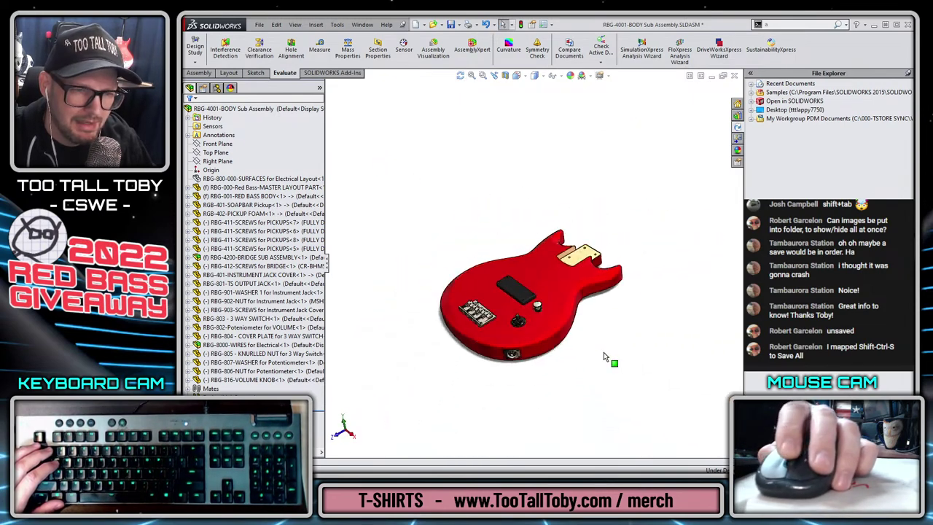
scroll(583, 349, "down", 5)
scroll(471, 292, "up", 5)
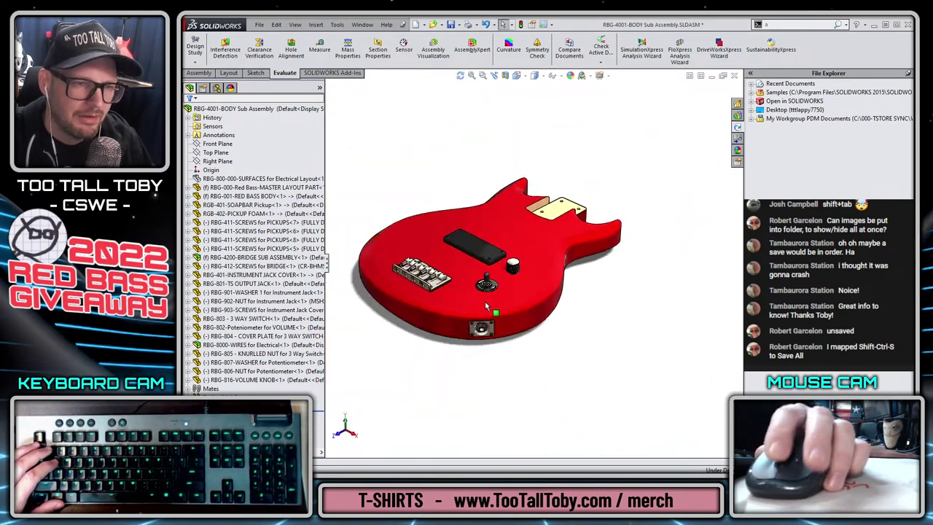
scroll(510, 259, "down", 5)
scroll(503, 258, "up", 2)
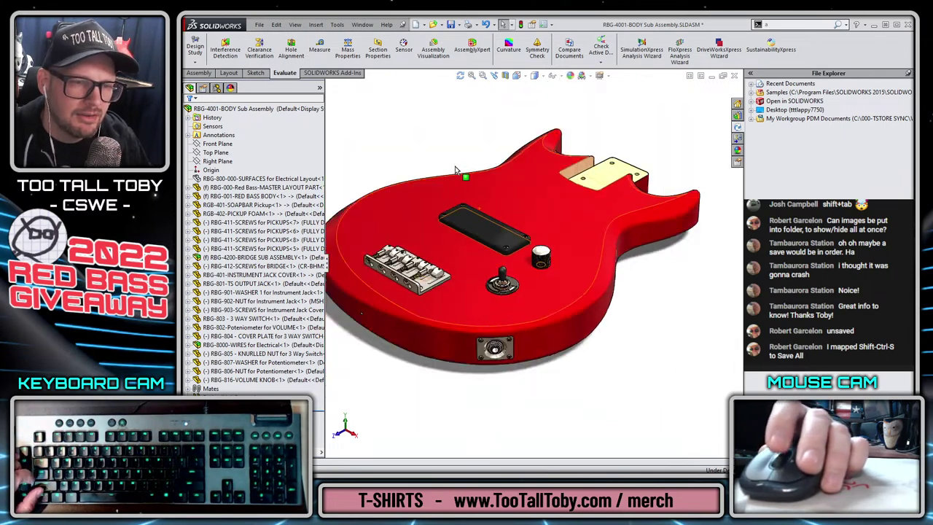
middle_click_drag(456, 171, 472, 189, "ctrl")
left_click_drag(327, 268, 319, 275)
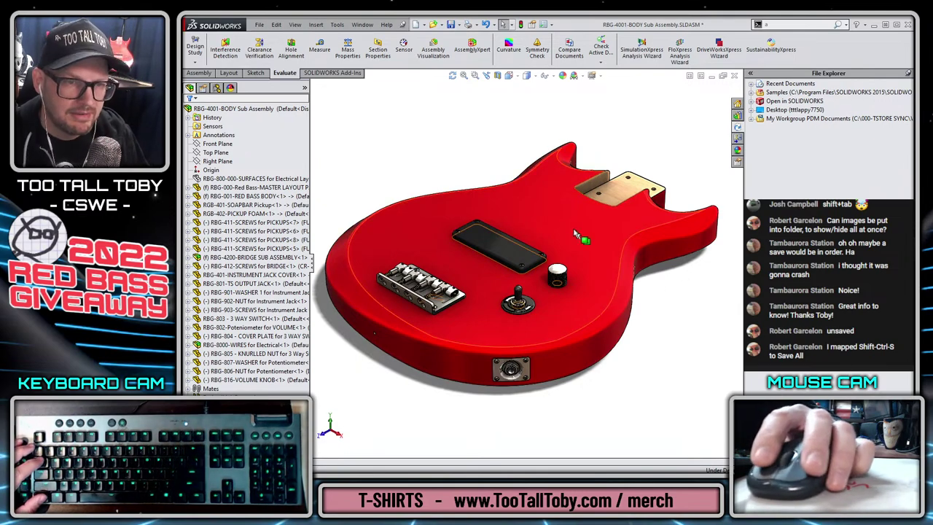
middle_click_drag(549, 205, 532, 290)
Hide the volume knob to expose the potentiometer shaft, and show the knob again.
scroll(532, 289, "down", 4)
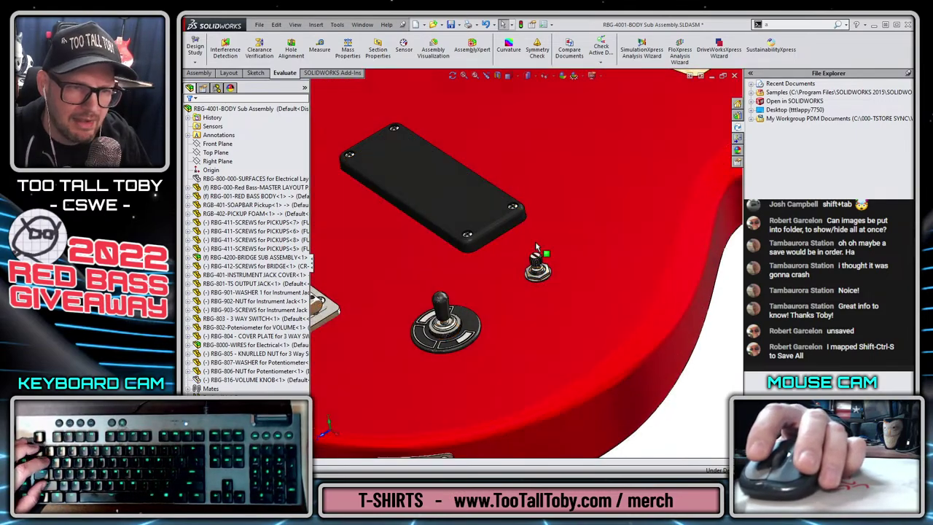
key("Tab")
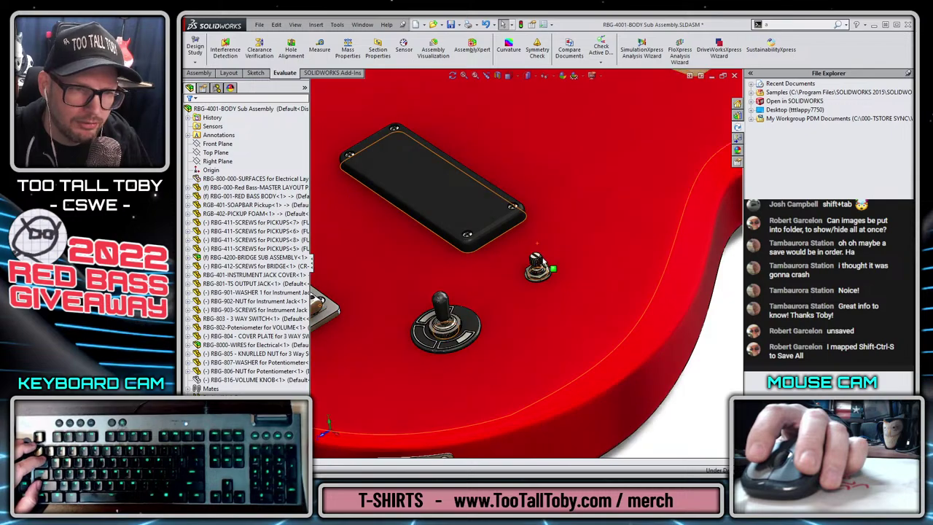
key("shift+Tab")
key("shift+Tab")
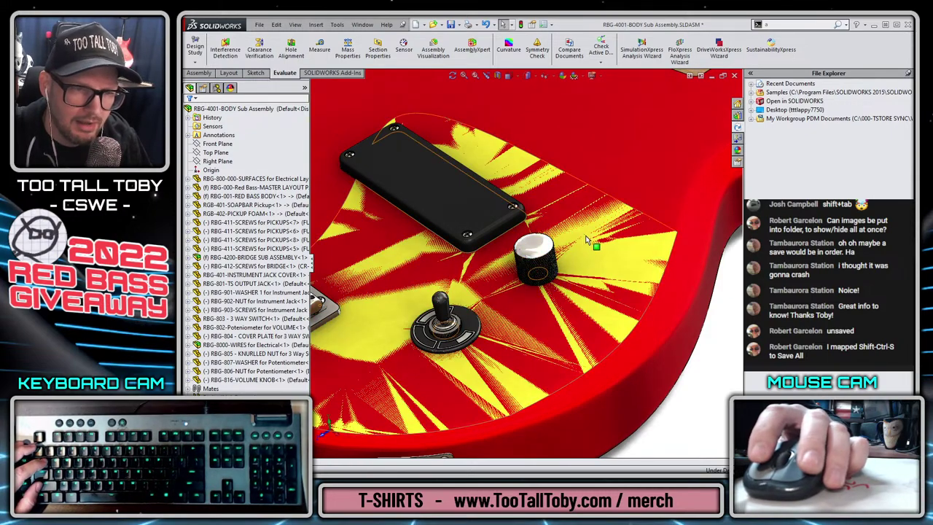
Examine the knurled volume knob up close and against the whole bass body, checking its shape and the display response.
scroll(519, 251, "up", 5)
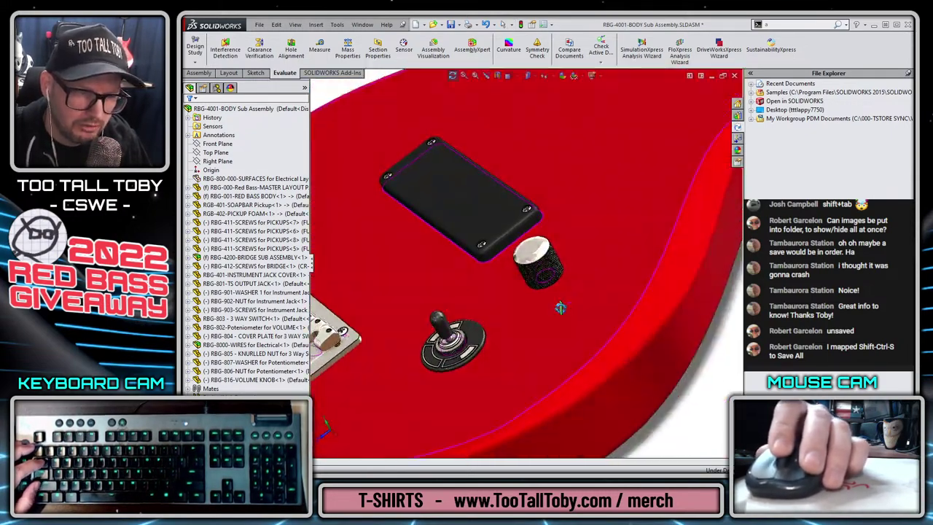
scroll(519, 252, "down", 8)
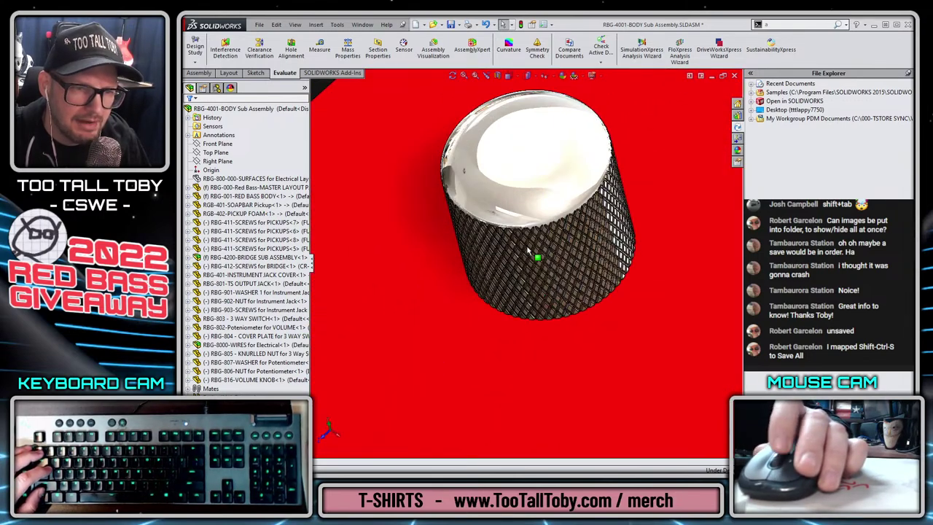
scroll(602, 292, "up", 10)
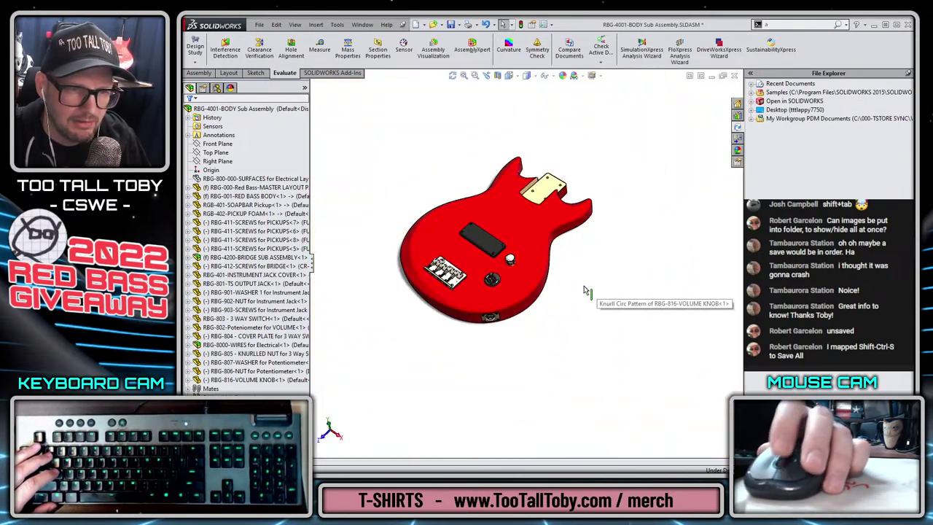
middle_click_drag(588, 291, 568, 289)
scroll(576, 270, "down", 3)
scroll(589, 244, "up", 3)
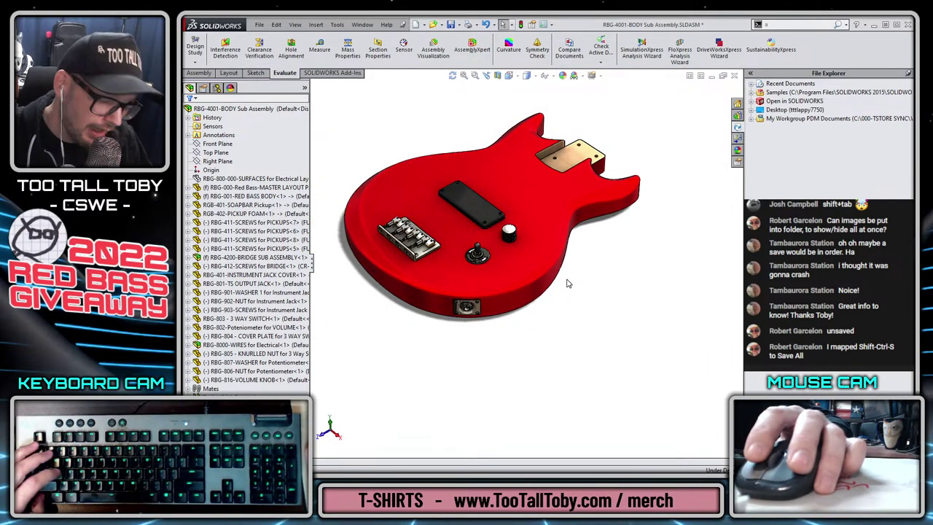
scroll(572, 281, "down", 4)
scroll(597, 267, "up", 3)
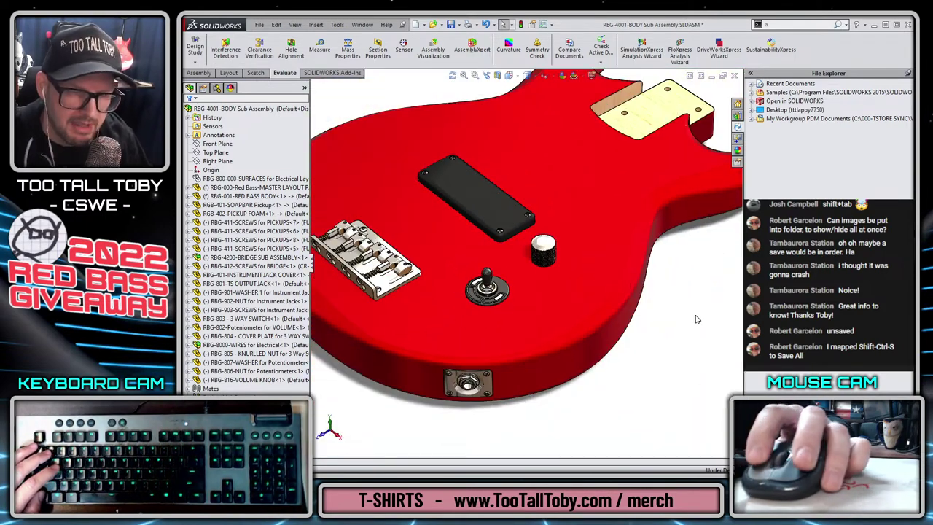
Switch to the top-level red bass guitar assembly and open the volume knob part from it.
key("ctrl+Tab")
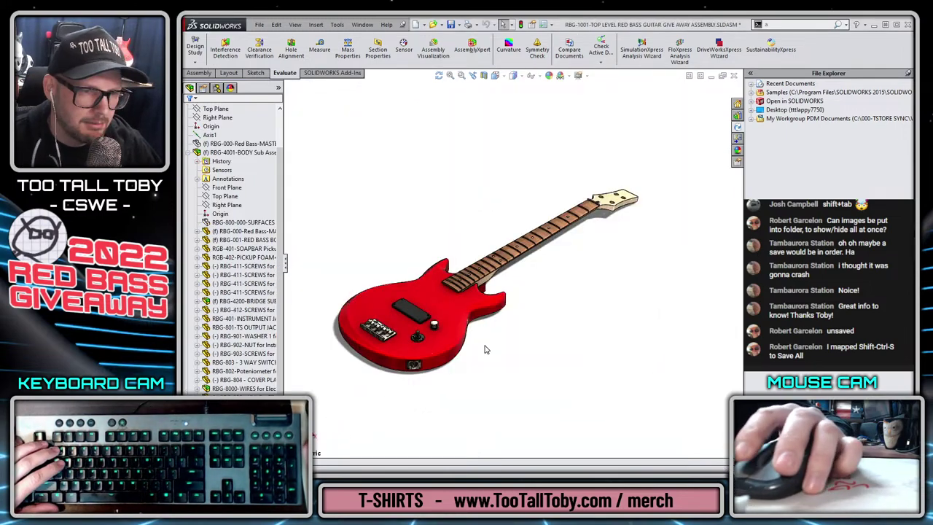
scroll(446, 325, "down", 5)
left_click(450, 315)
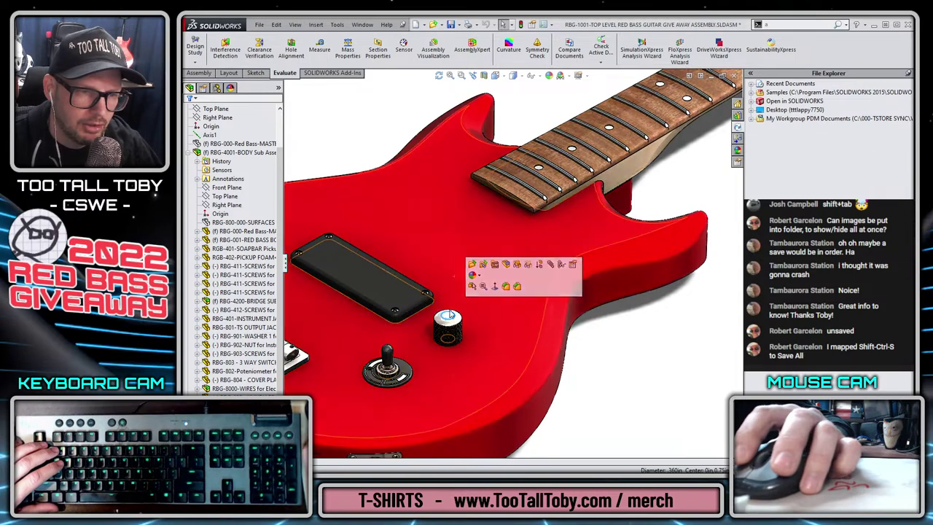
left_click(476, 272)
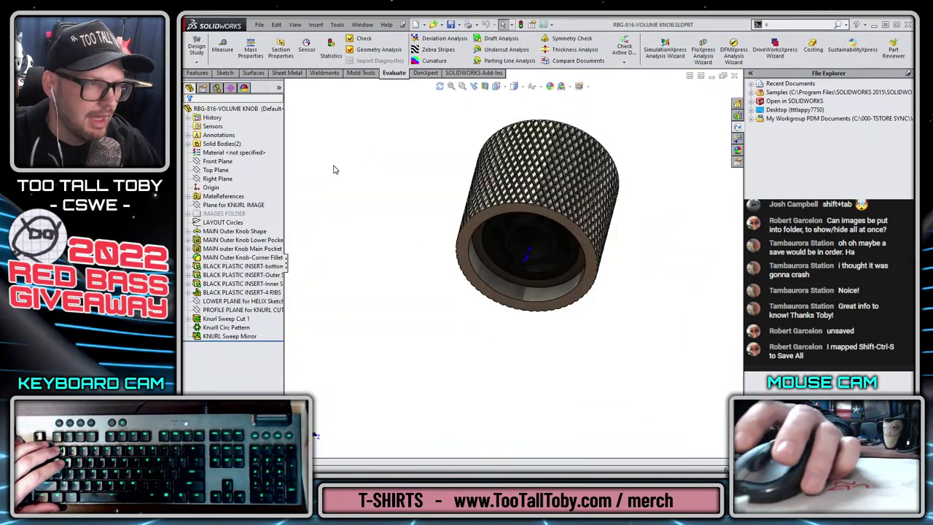
Add a configuration named KNURL-FULLY DETAILED to the volume knob part.
left_click(217, 88)
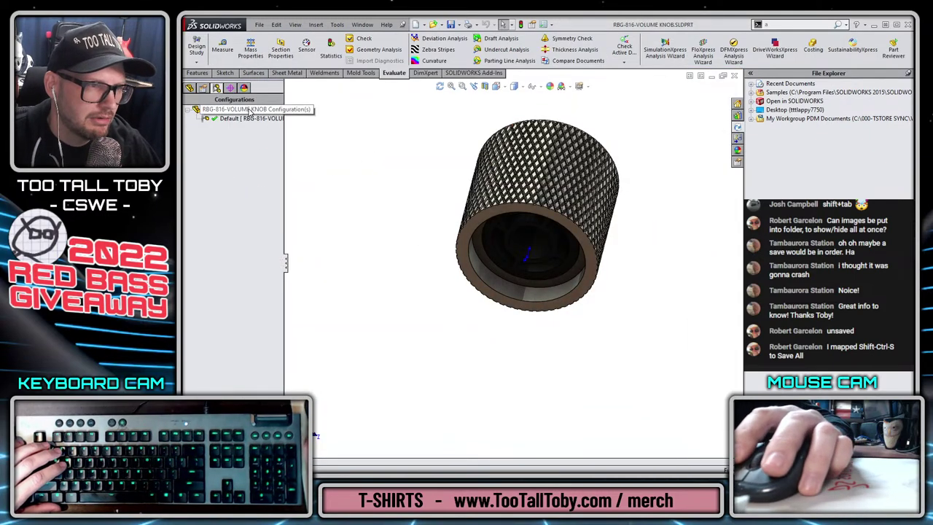
right_click(248, 110)
left_click(290, 173)
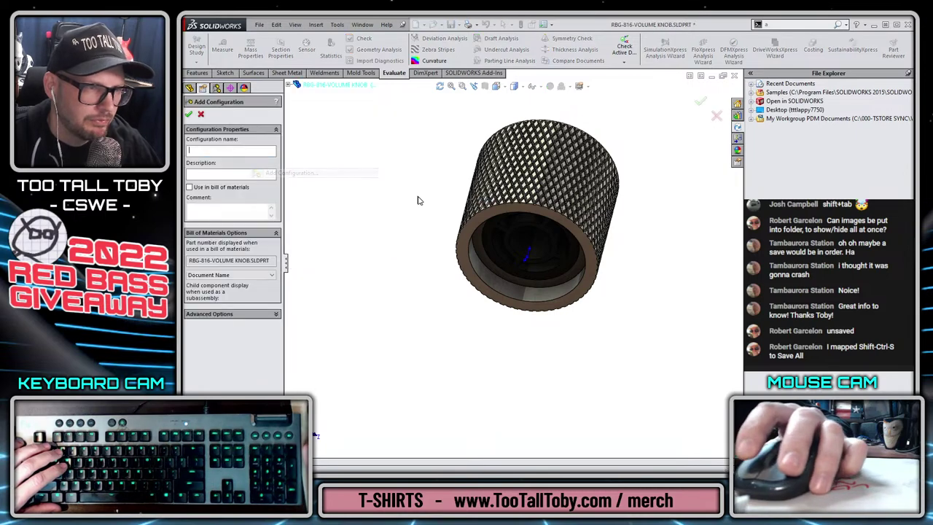
type("S")
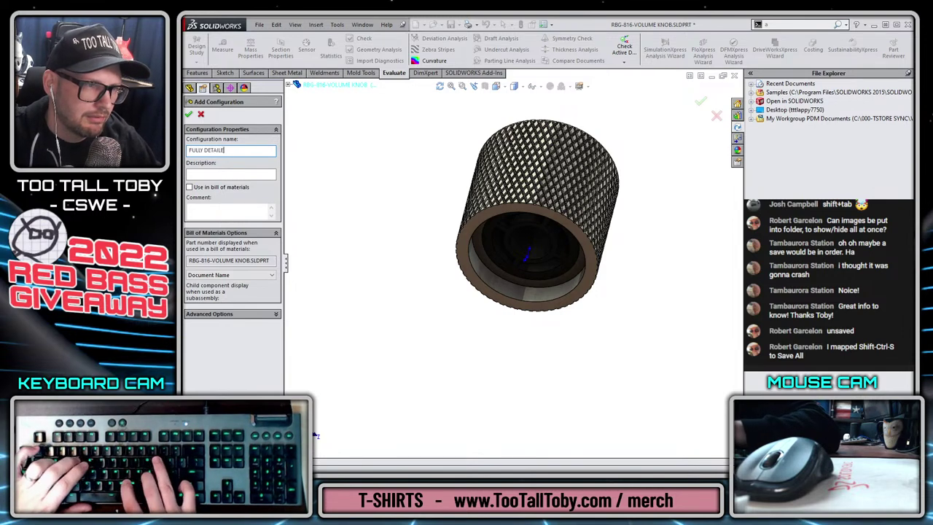
type("D KN")
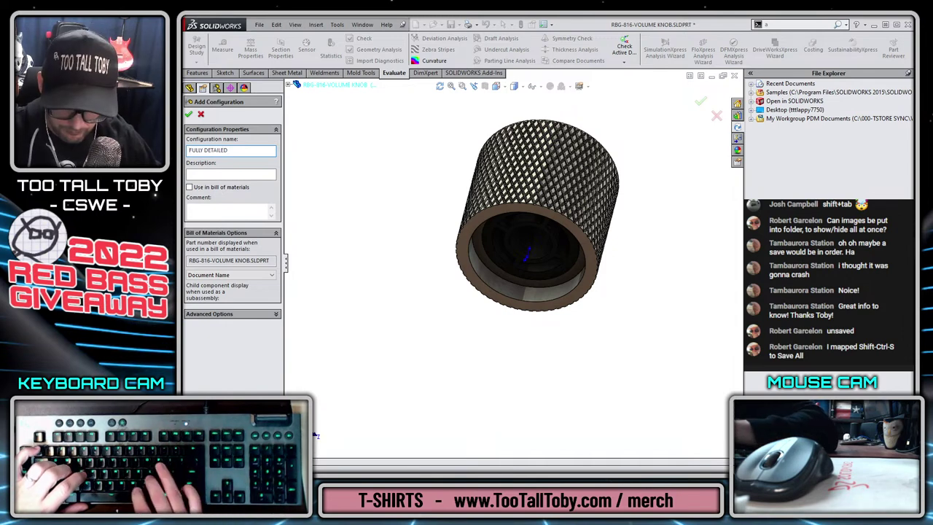
key("Home")
type("KNURL")
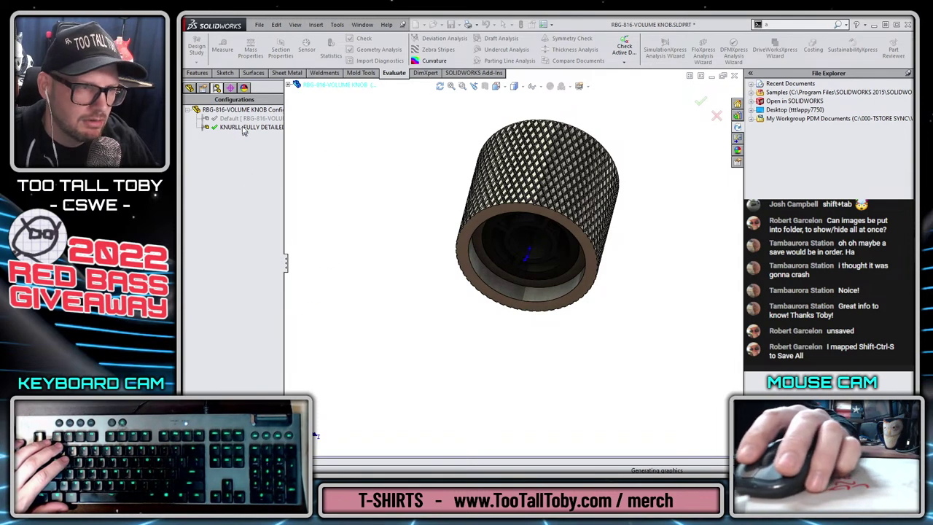
Activate the volume knob's Default configuration and select the Knurl Circ Pattern feature in its feature list.
left_click(248, 119)
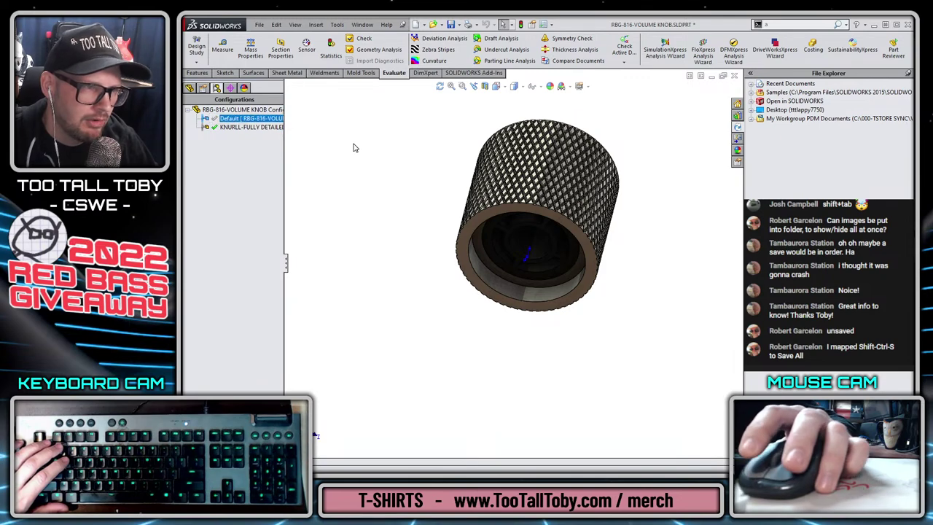
left_click(190, 89)
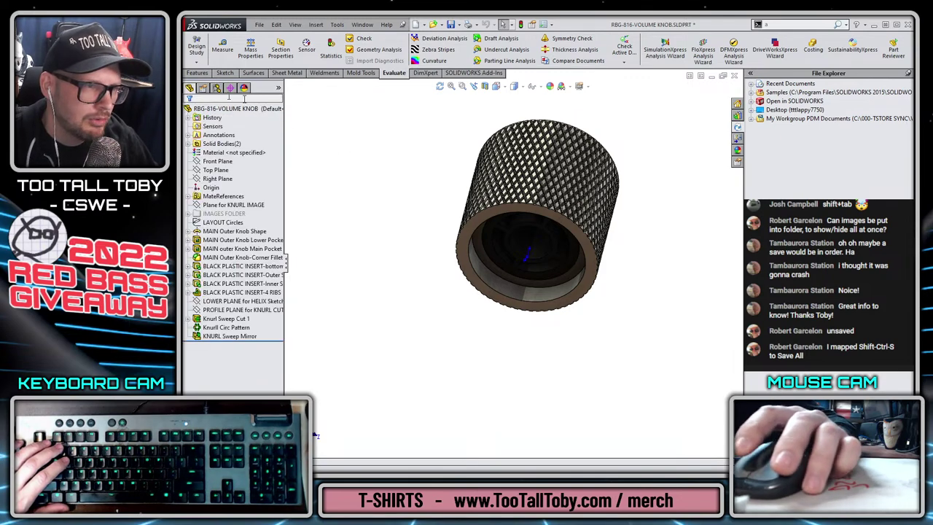
left_click(220, 327)
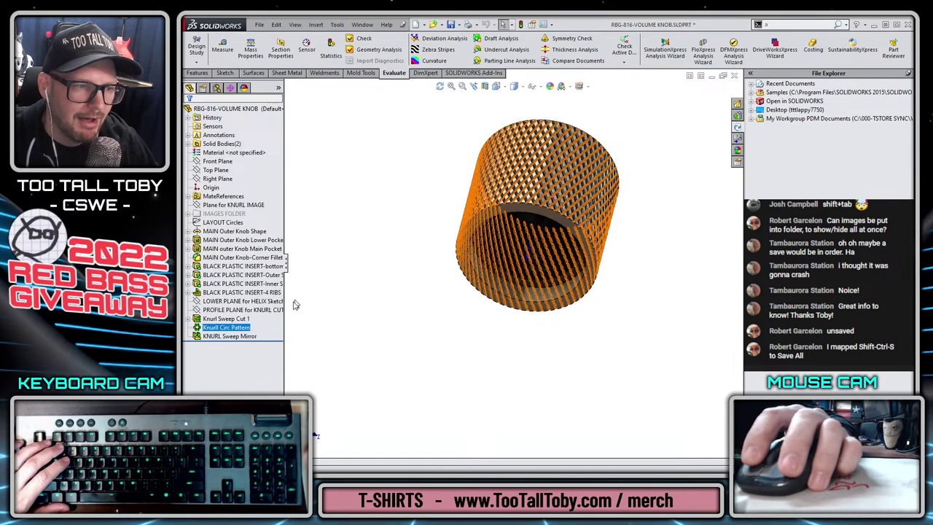
key("Escape")
key("ctrl+1")
left_click(201, 325)
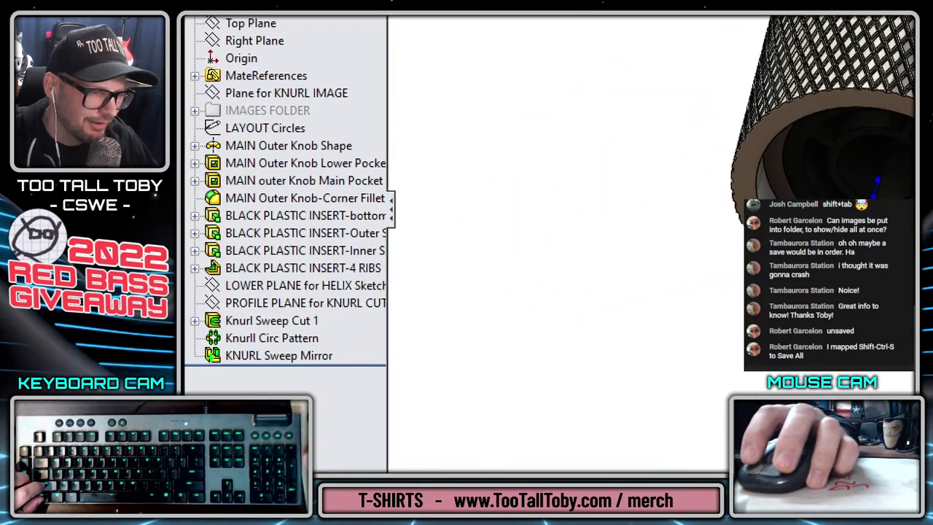
left_click_drag(253, 363, 271, 393, "ctrl+shift")
left_click_drag(257, 347, 312, 377, "ctrl+shift")
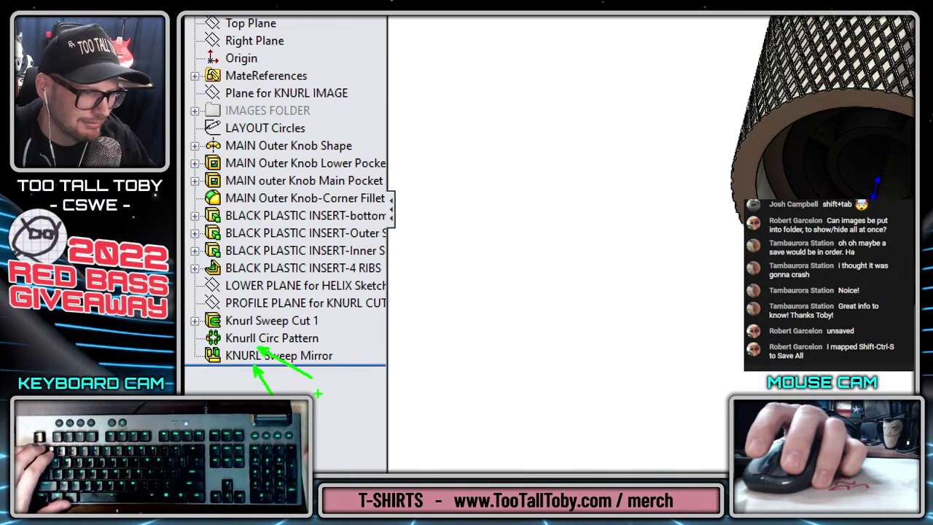
key("Escape")
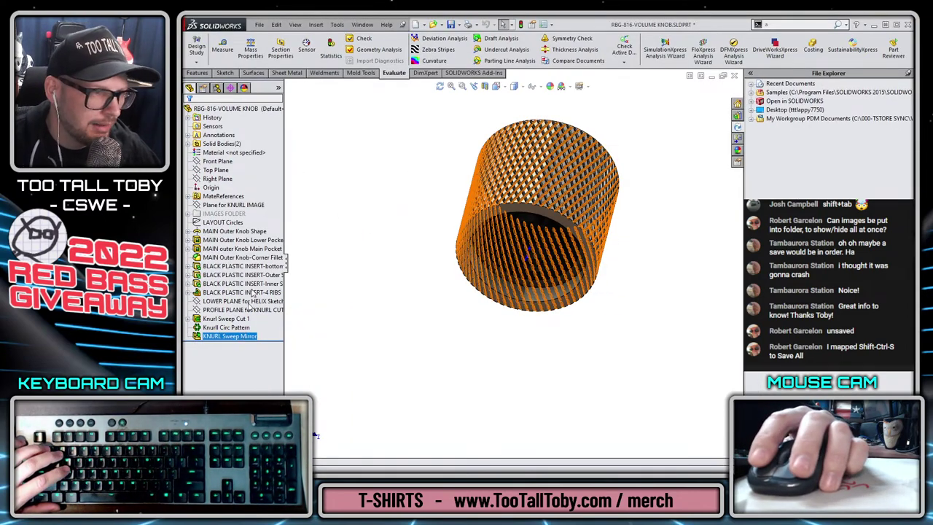
Suppress the knurl profile plane, sweep cut, circular pattern and sweep mirror in the Default configuration.
left_click(220, 312)
left_click(216, 337, "shift")
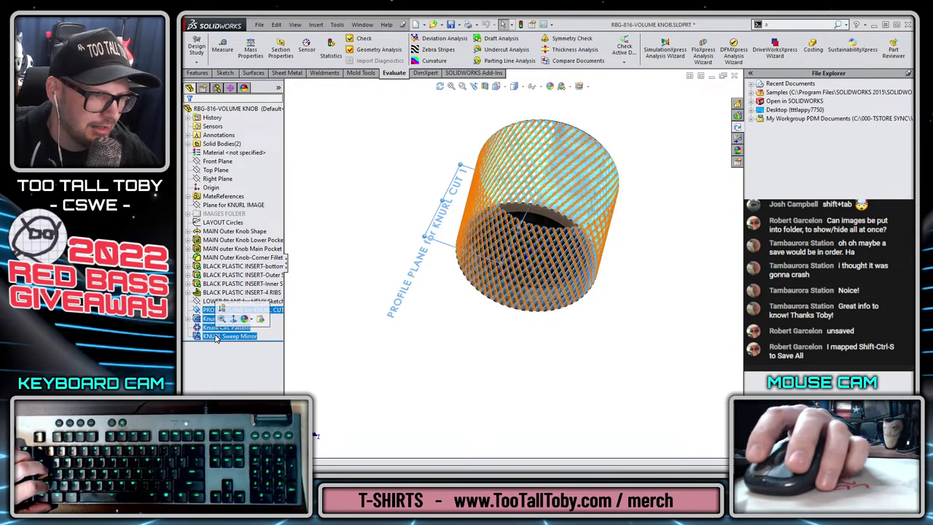
left_click(222, 309)
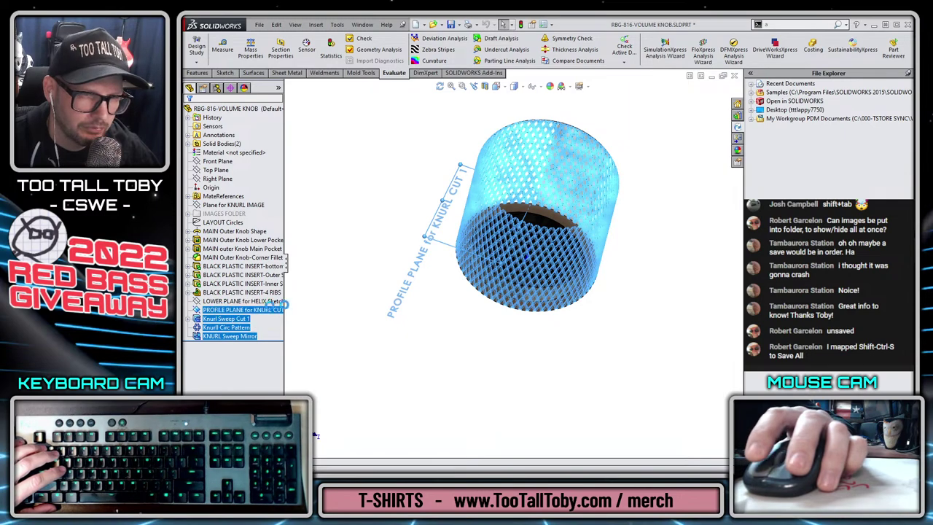
middle_click_drag(453, 172, 430, 291)
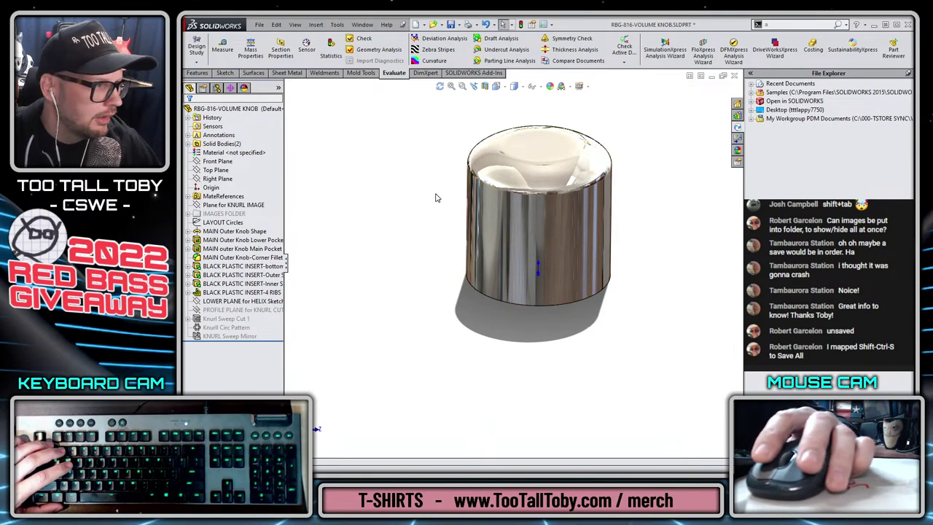
Switch to Paint.NET and, while saving the knob photo, create a 04 BASS TEXTURES and APPERANCES folder inside 2022-12-12-RED BASS GIVE AWAY.
key("alt+Tab")
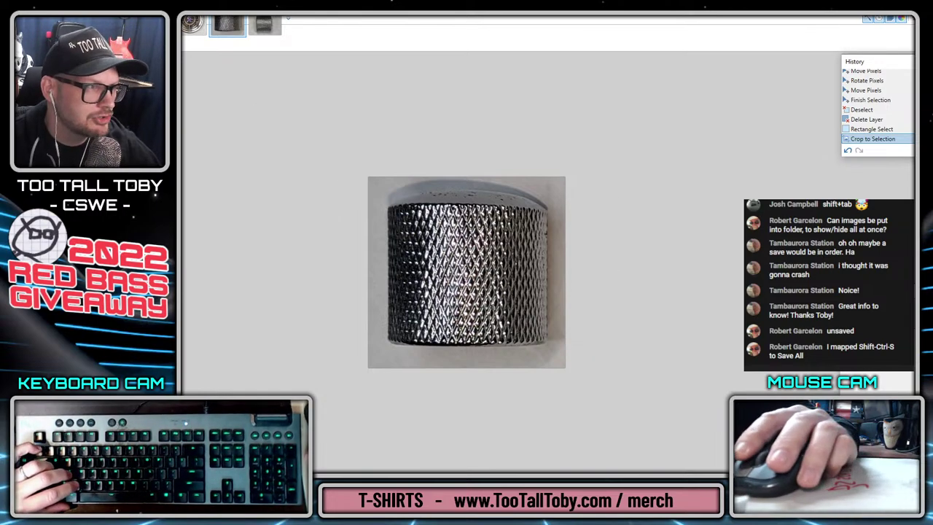
key("ctrl+s")
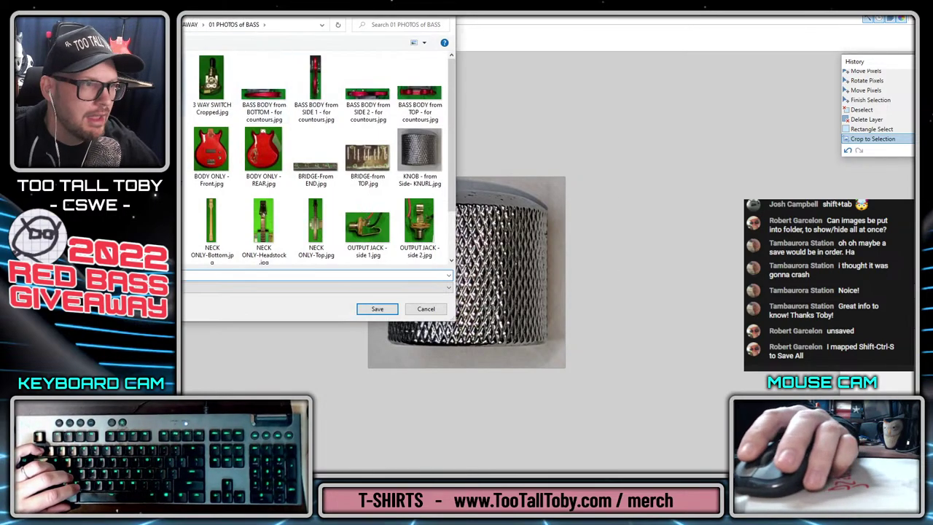
left_click(190, 24)
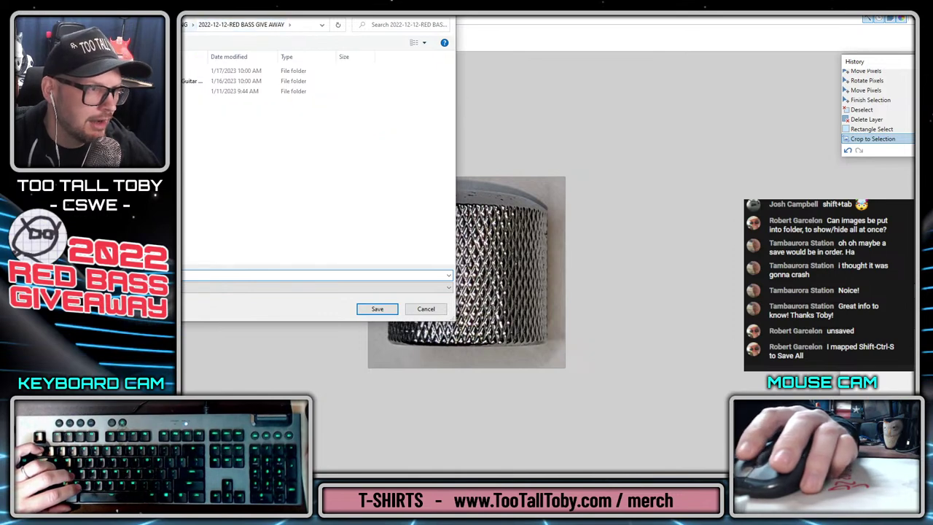
key("ctrl+shift+n")
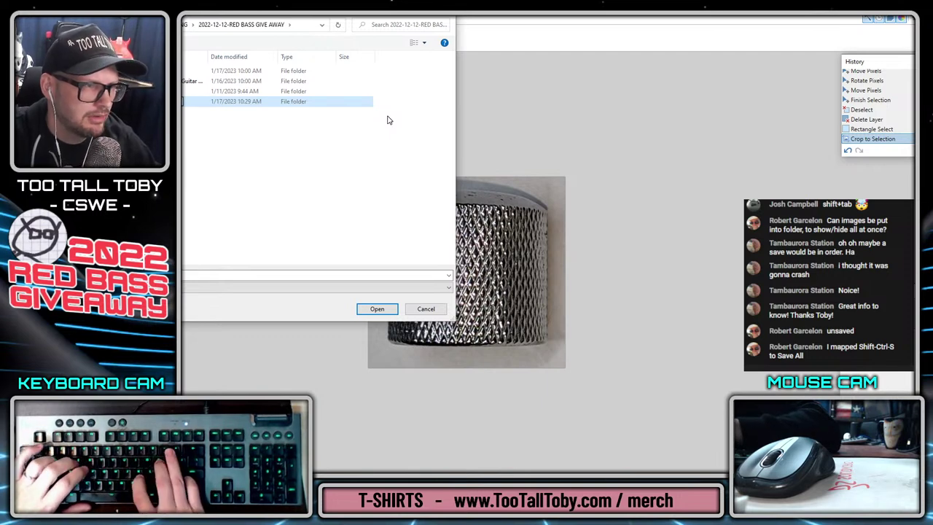
double_click(240, 102)
Save the knob photo in the new textures folder with quality 95 and 4:4:0 chroma subsampling.
left_click(190, 274)
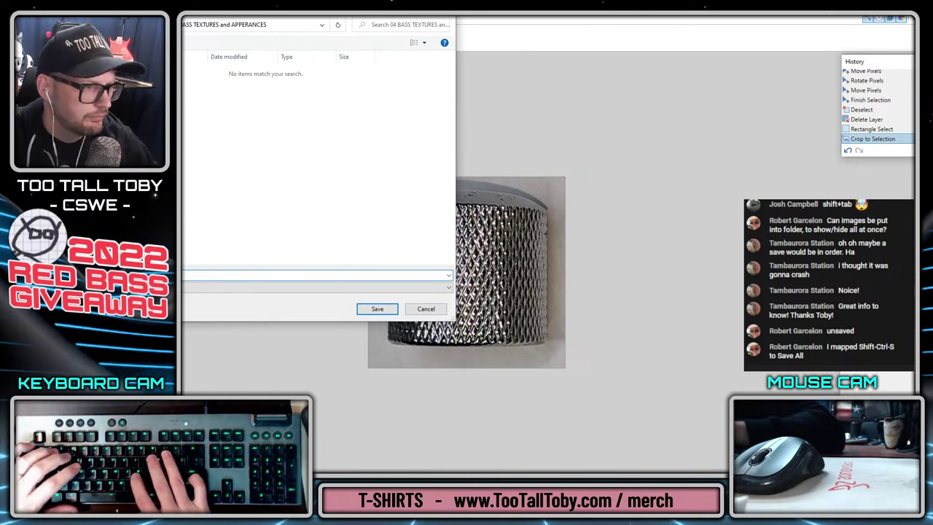
key("Return")
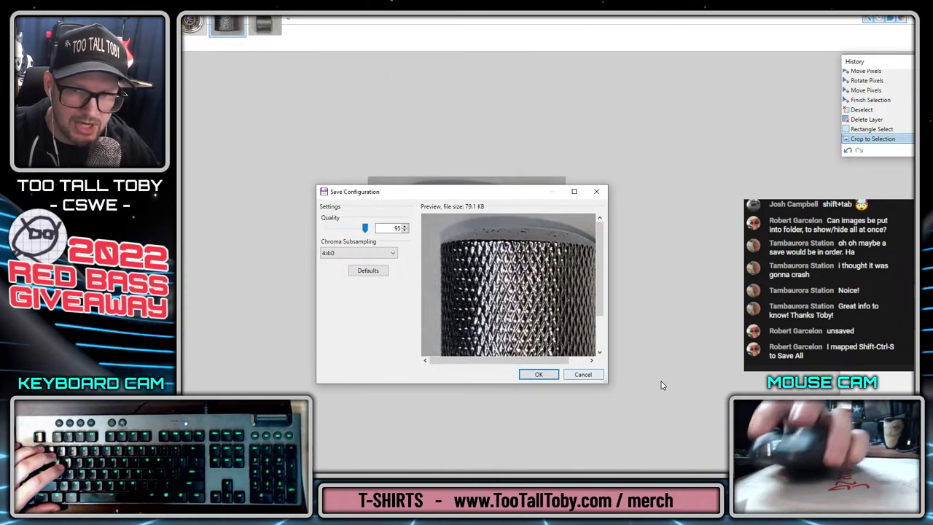
left_click(537, 375)
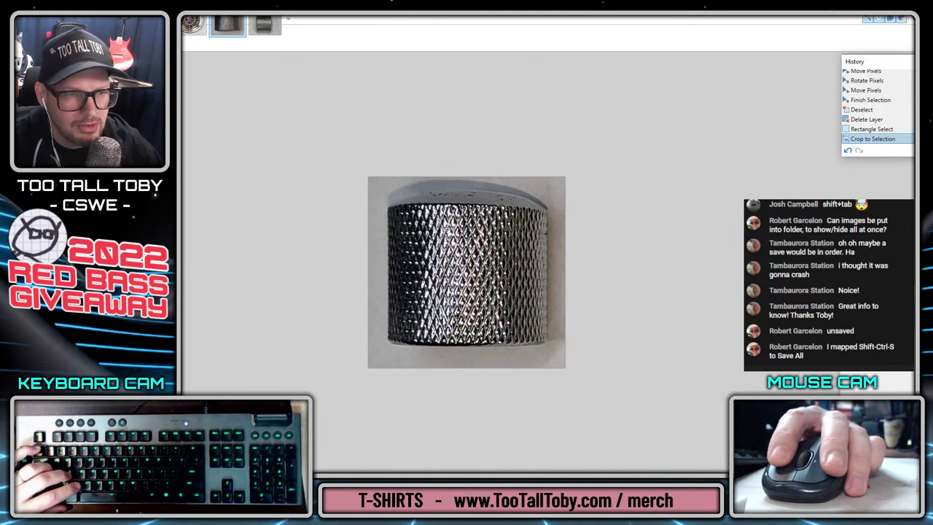
Crop the knob photo to a rectangular patch of the central knurl, leaving out the knob's edges and background.
left_click_drag(442, 226, 490, 324)
left_click(420, 277)
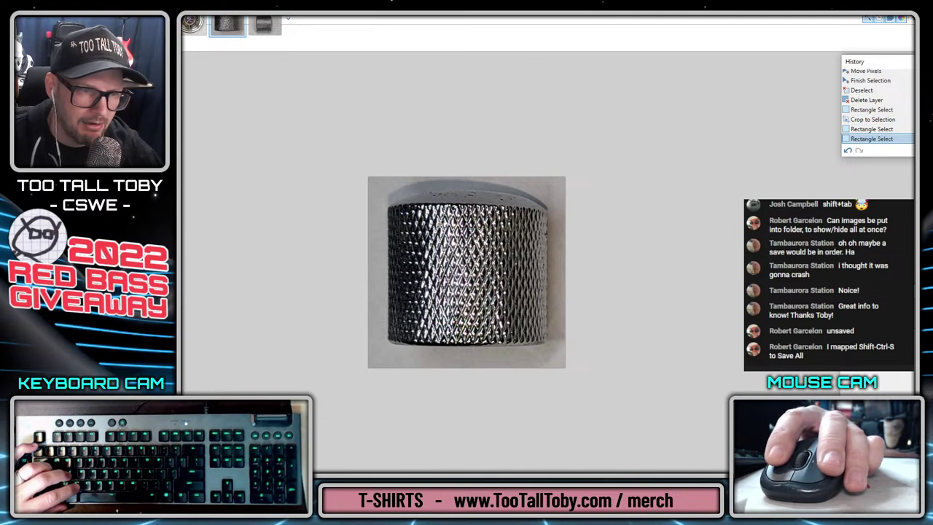
left_click_drag(442, 218, 495, 282)
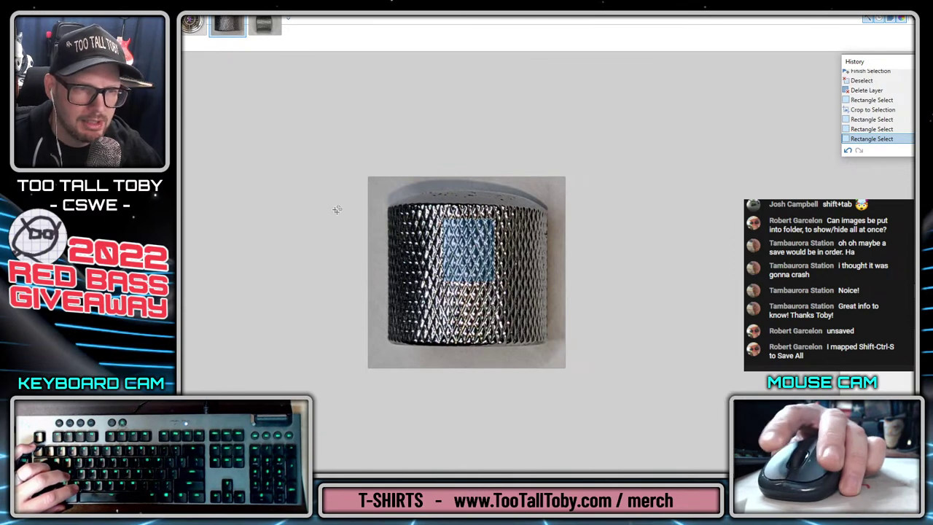
left_click(452, 274)
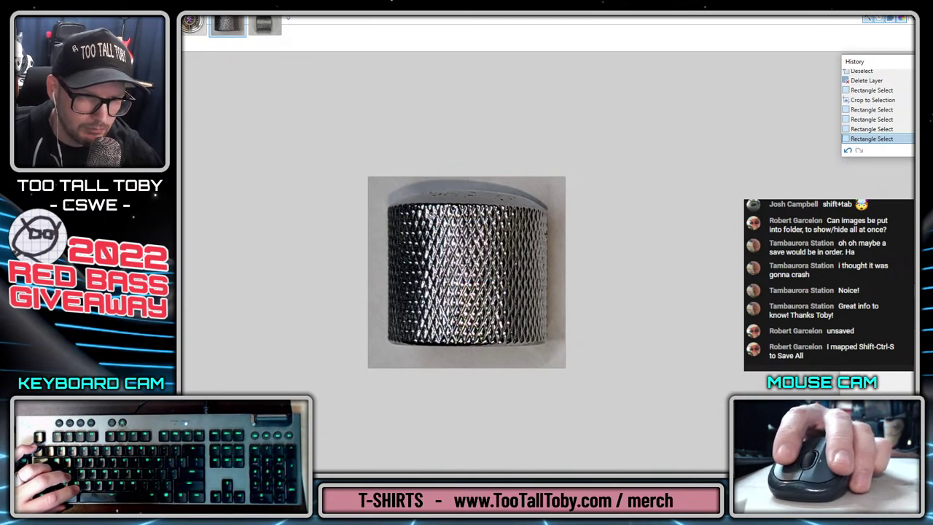
left_click_drag(426, 212, 504, 305)
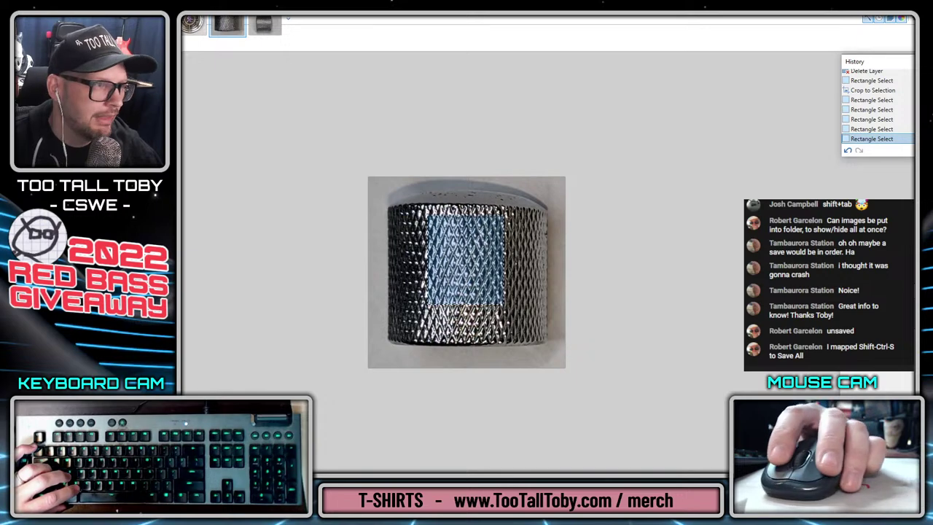
key("ctrl+shift+x")
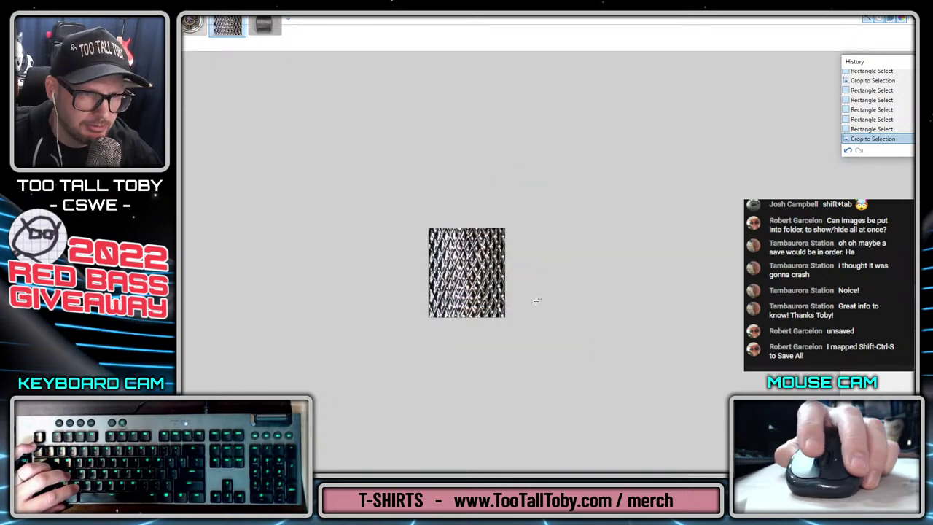
Trim thin strips off the left and bottom edges of the knurl patch by cropping to a slightly smaller rectangle.
scroll(540, 288, "up", 3, "ctrl")
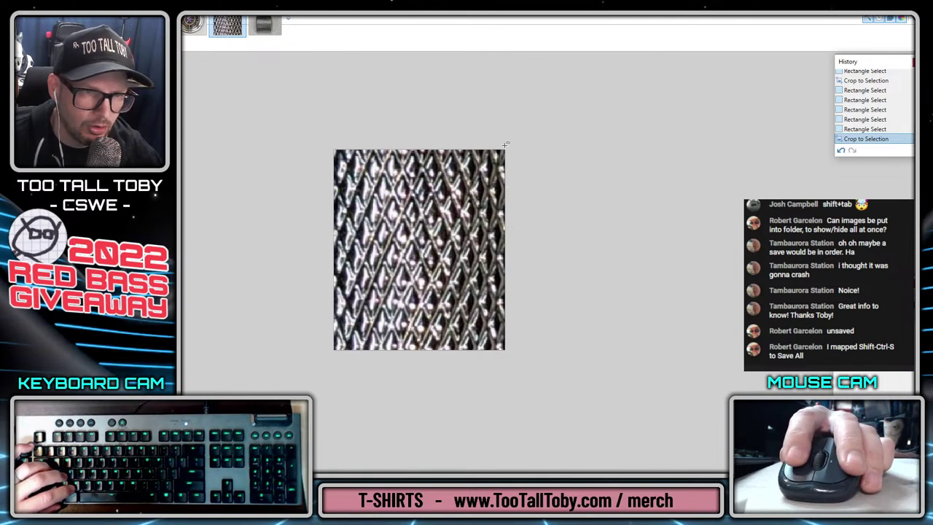
left_click_drag(506, 144, 338, 346)
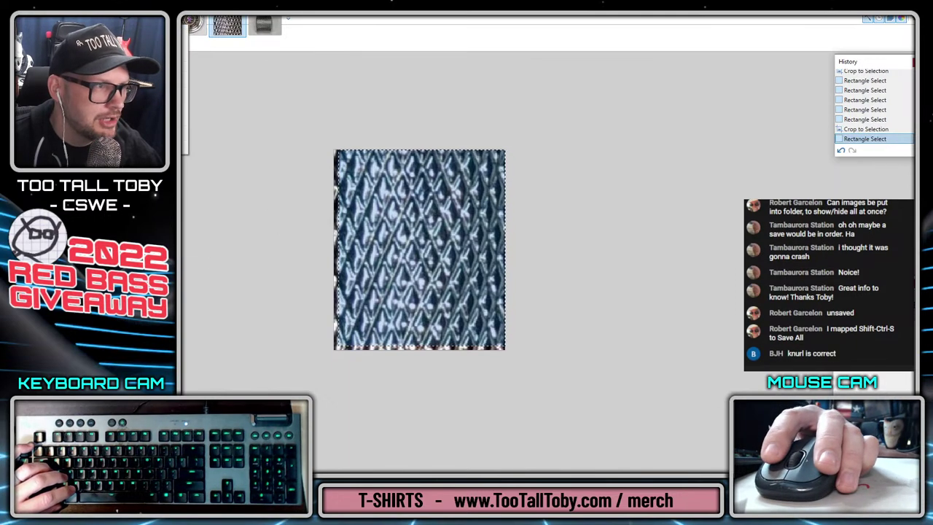
key("ctrl+shift+x")
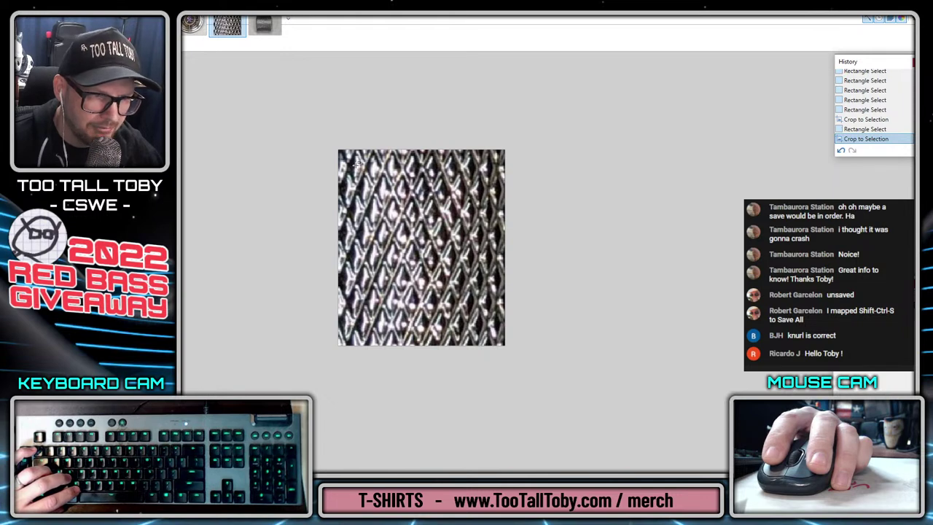
Crop the knurl patch to a small tile of whole diamonds, about 80 by 104 pixels.
left_click_drag(355, 166, 441, 282)
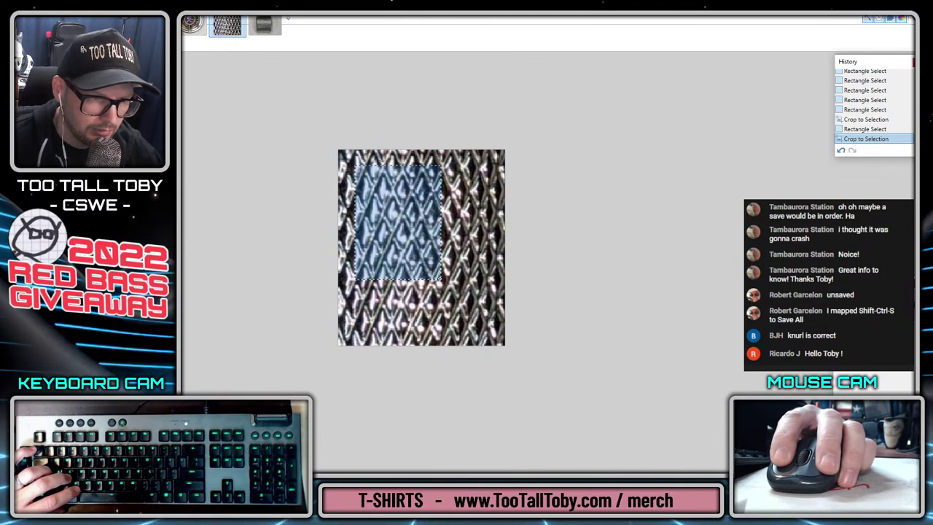
left_click_drag(441, 277, 441, 278)
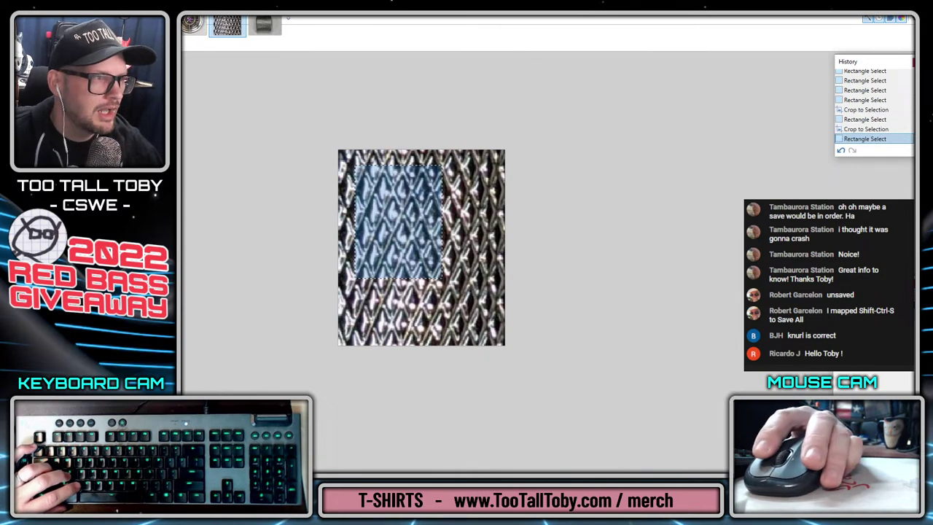
key("ctrl+shift+x")
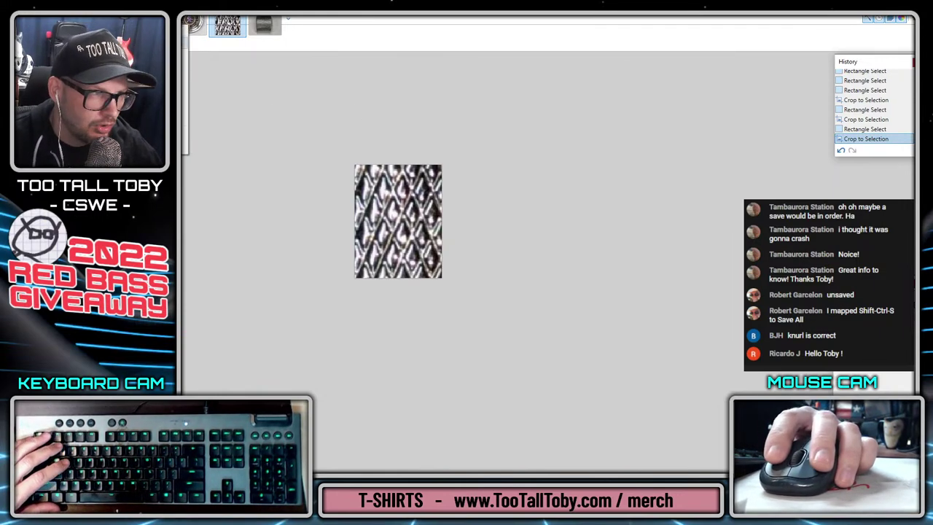
Copy the entire knurl tile and widen the canvas to 160 pixels, anchored at the top left.
key("ctrl+shift+r")
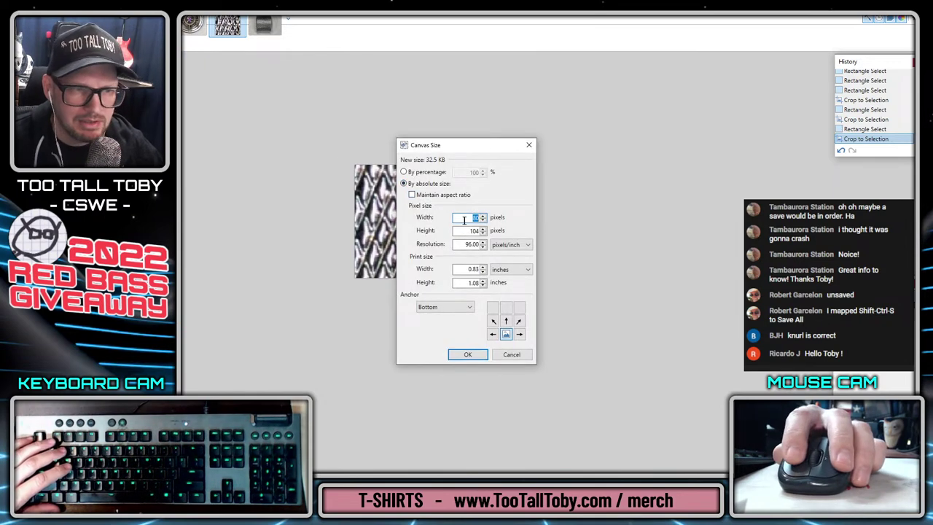
key("BackSpace")
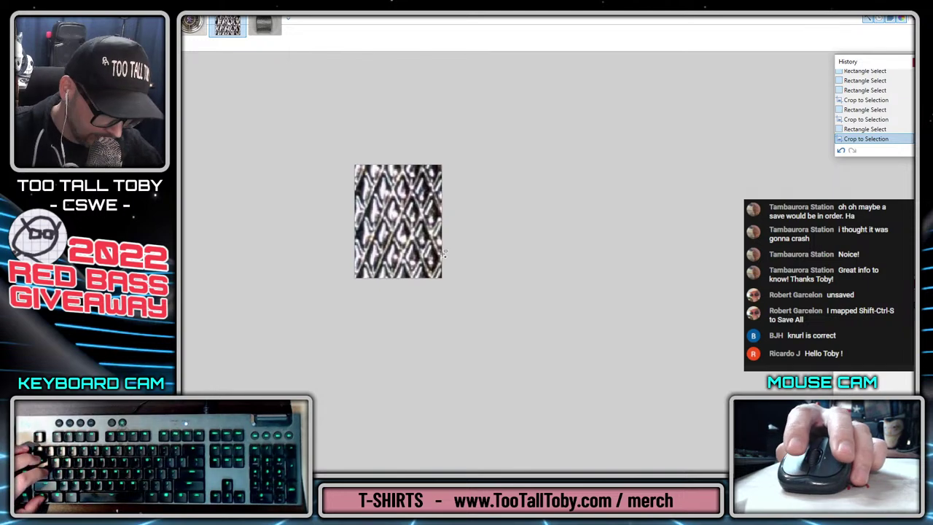
key("ctrl+a")
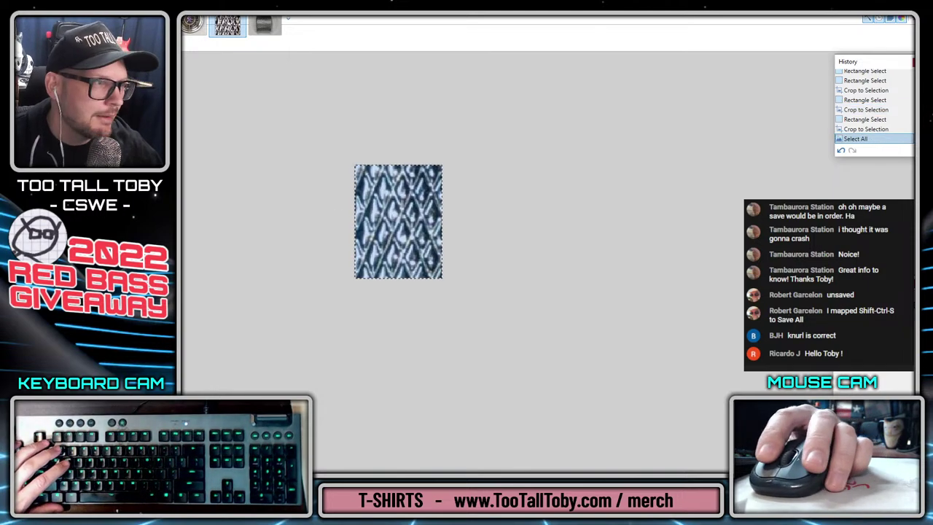
key("ctrl+shift+r")
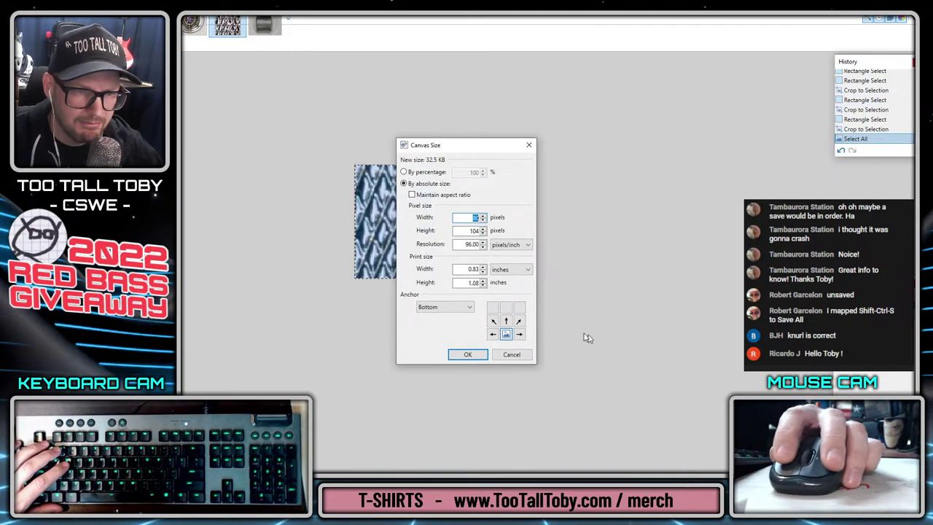
left_click(493, 308)
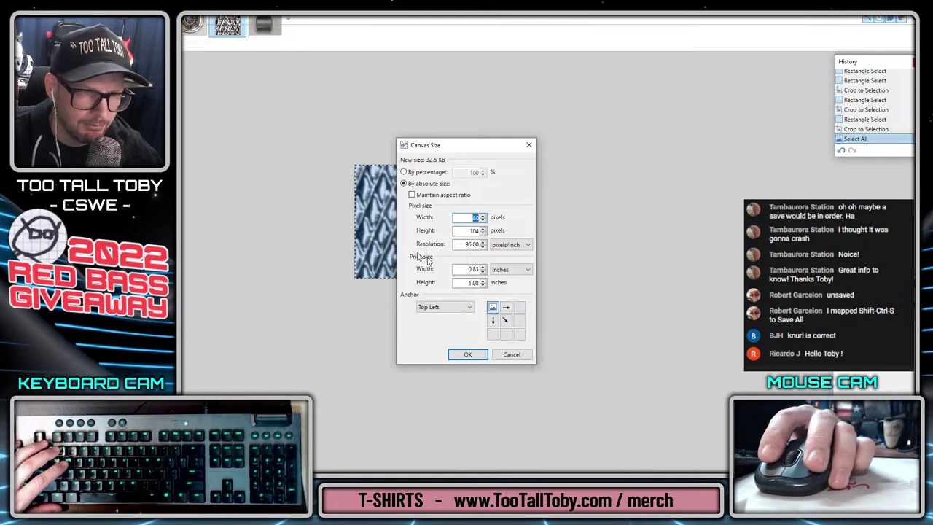
type("160")
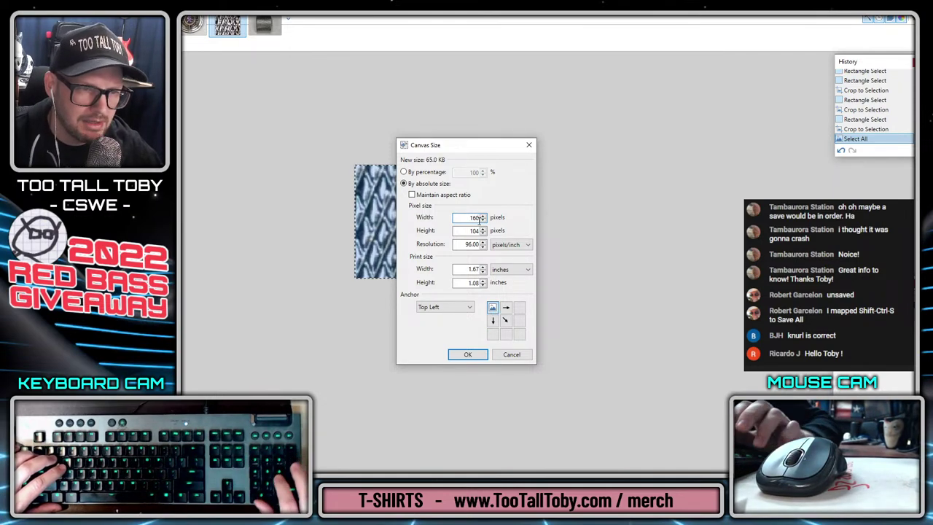
key("Return")
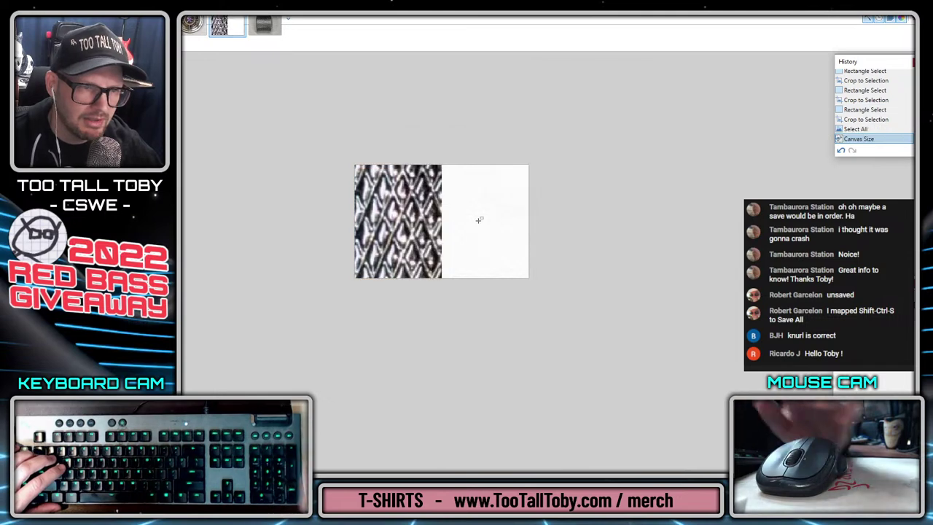
Paste the copied tile, mirror it horizontally into the blank half of the canvas, and deselect it.
key("ctrl+v")
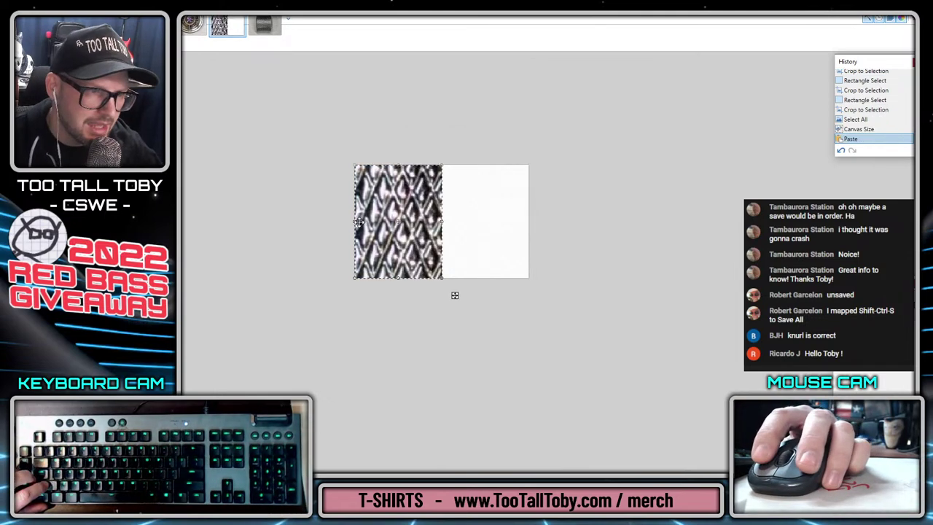
left_click_drag(354, 222, 530, 229)
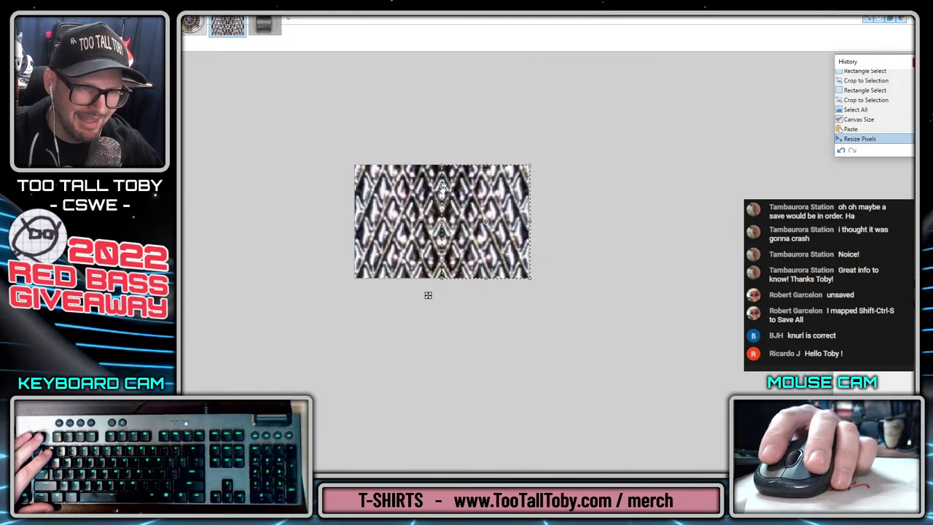
key("ctrl+d")
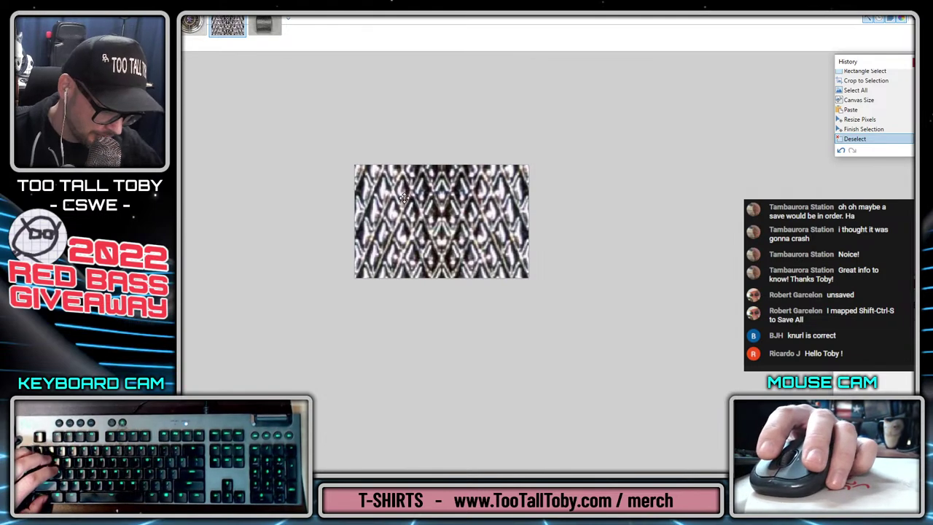
Copy the entire mirrored strip and increase the canvas height to 208 pixels, keeping the top-left anchor.
key("ctrl+a")
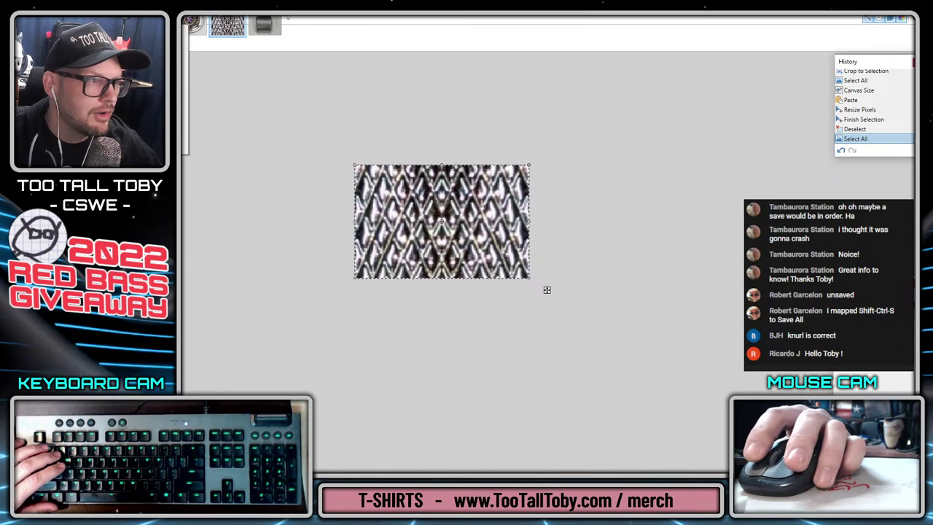
key("ctrl+shift+r")
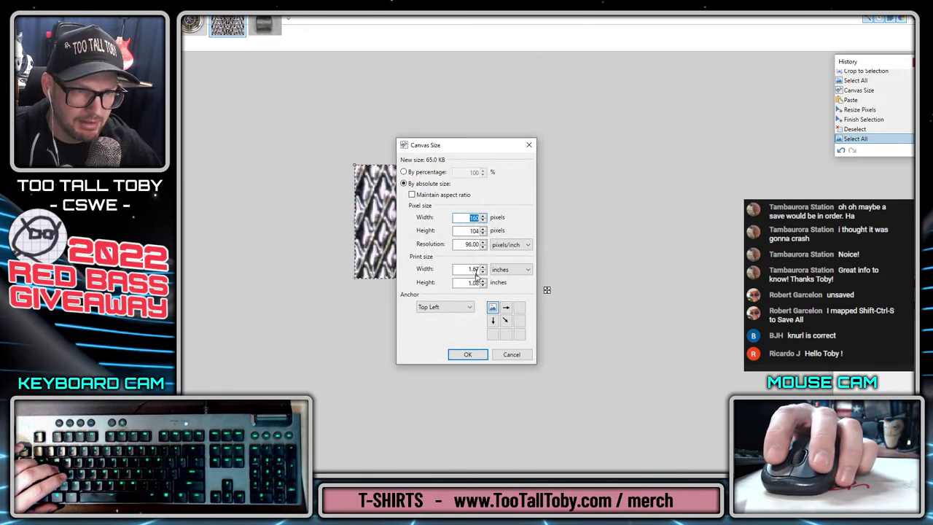
left_click(472, 232)
type("208")
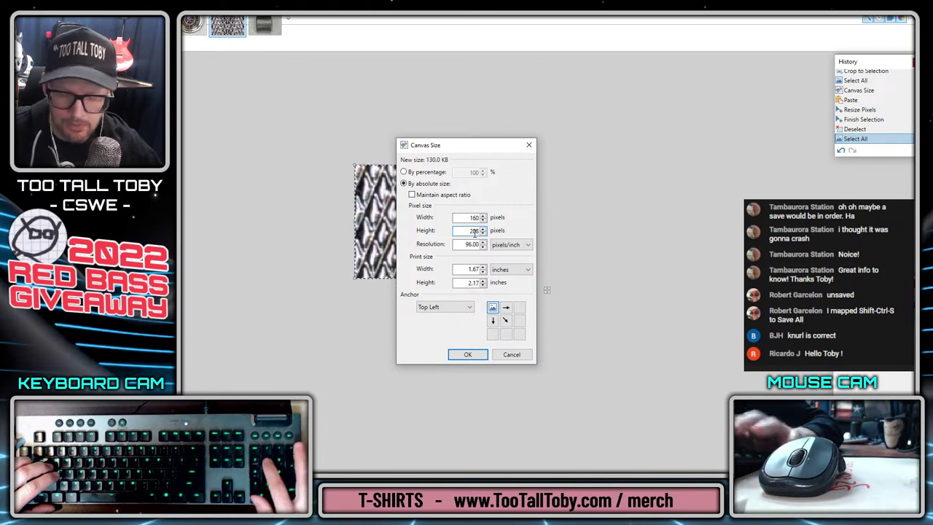
key("Return")
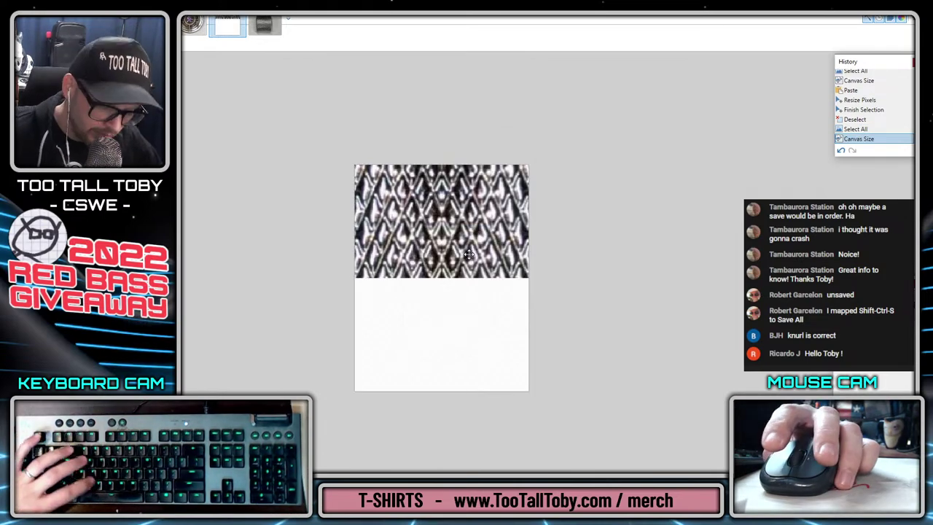
Paste the copied strip, flip it vertically into the blank lower half of the canvas, and deselect it.
key("ctrl+v")
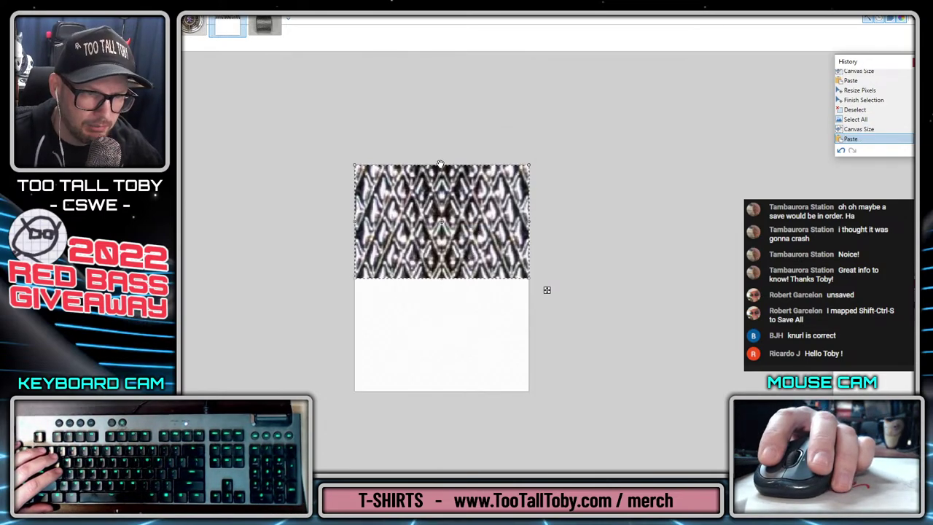
left_click_drag(439, 164, 459, 392)
key("ctrl+d")
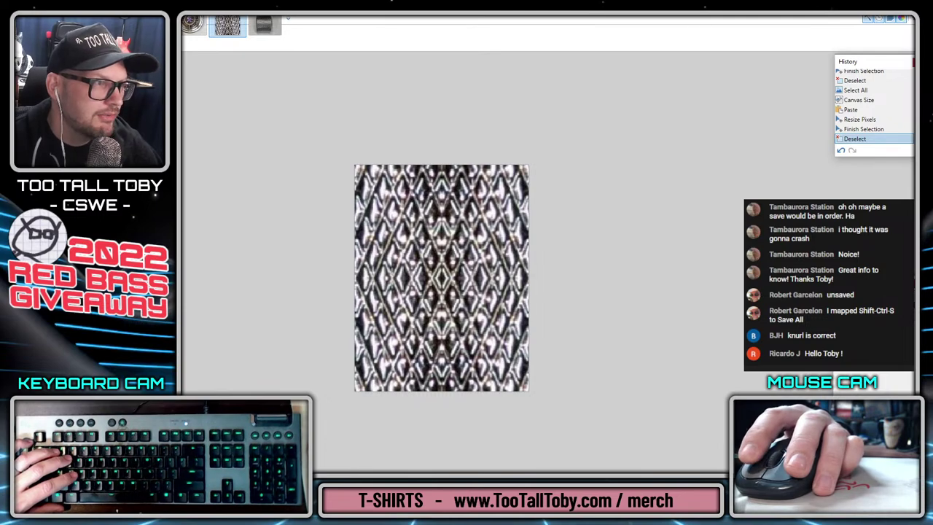
Switch to SOLIDWORKS and open the advanced appearance settings for the knob's outer cylindrical face.
key("alt+Tab")
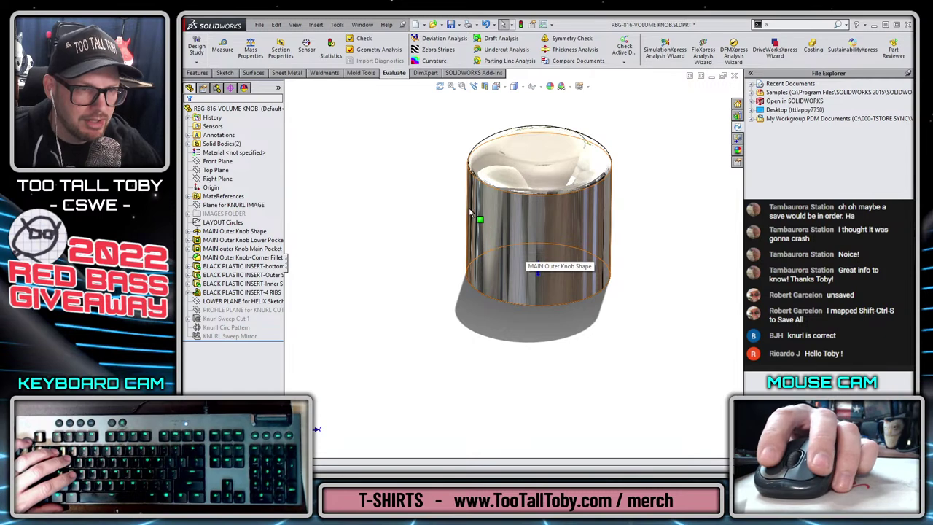
left_click(470, 213)
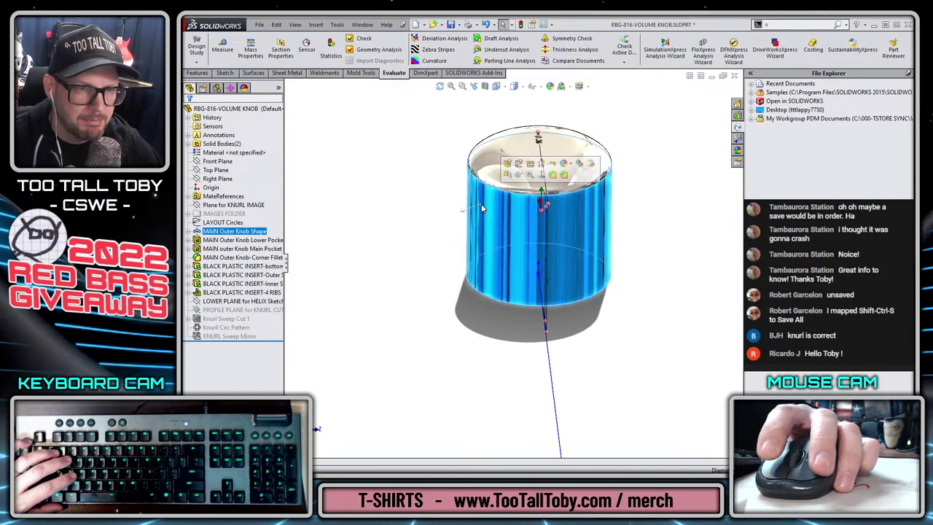
left_click(573, 164)
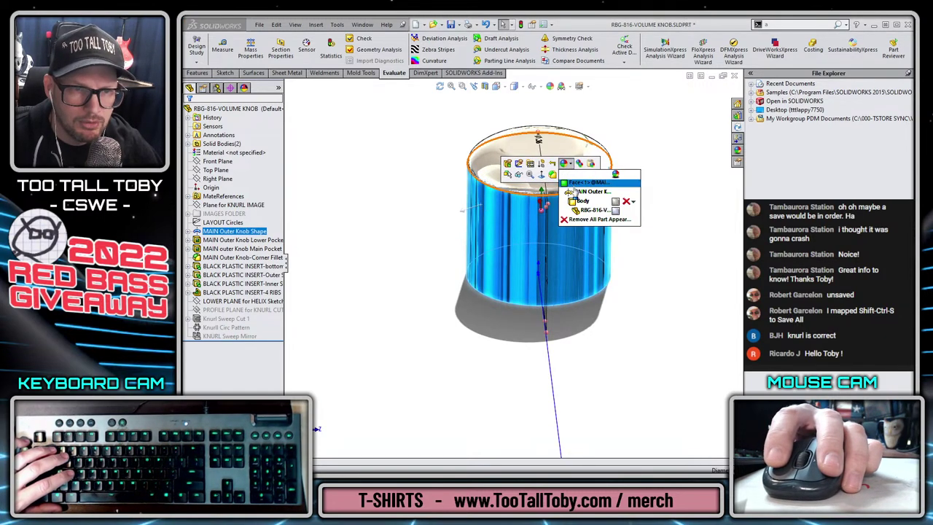
left_click(578, 183)
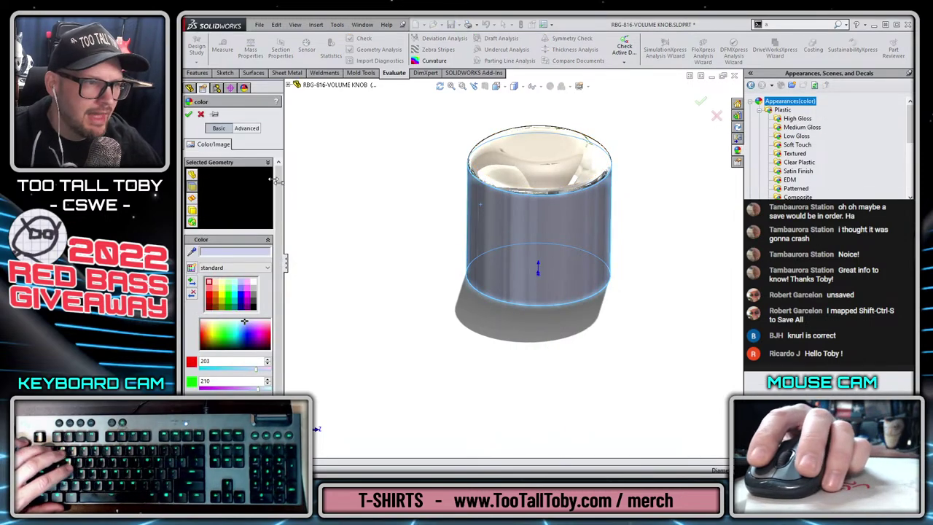
left_click(246, 129)
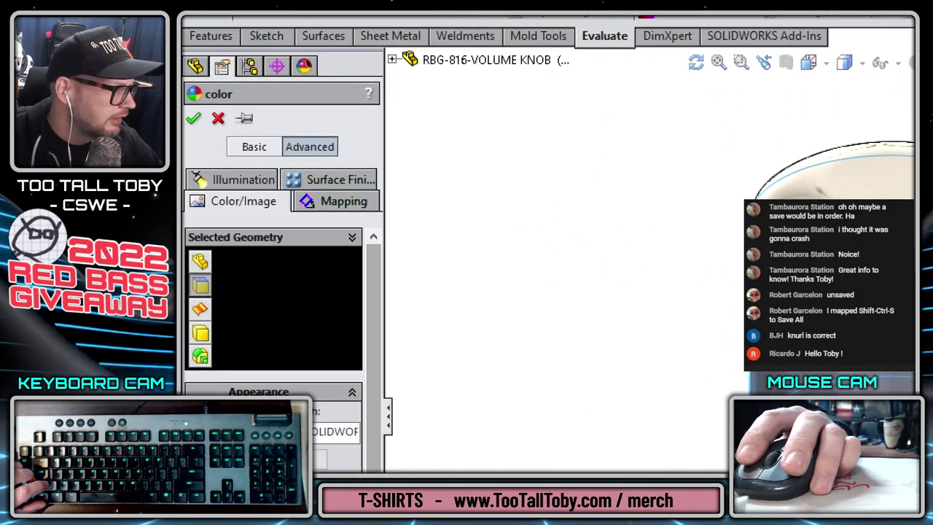
key("r")
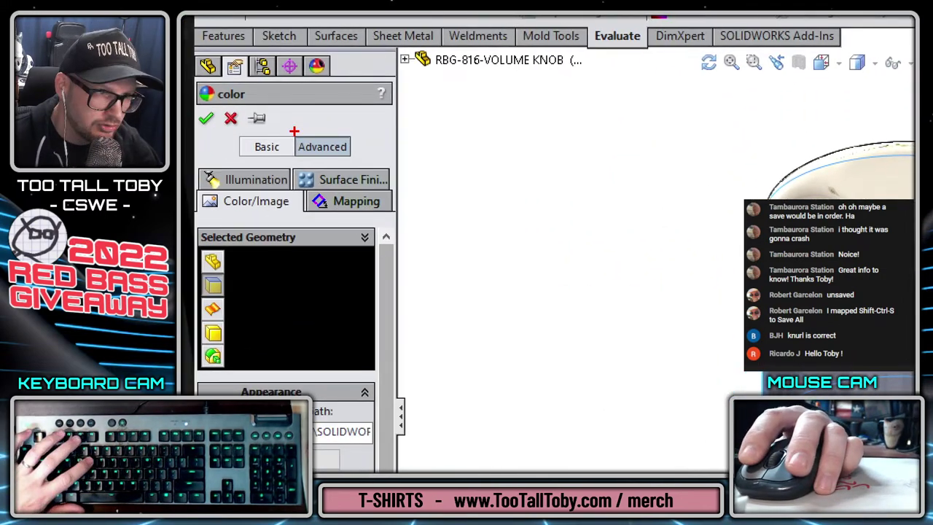
mouse_move(293, 131)
left_mouse_down()
mouse_move(295, 161)
mouse_move(365, 161)
mouse_move(317, 129)
left_mouse_up()
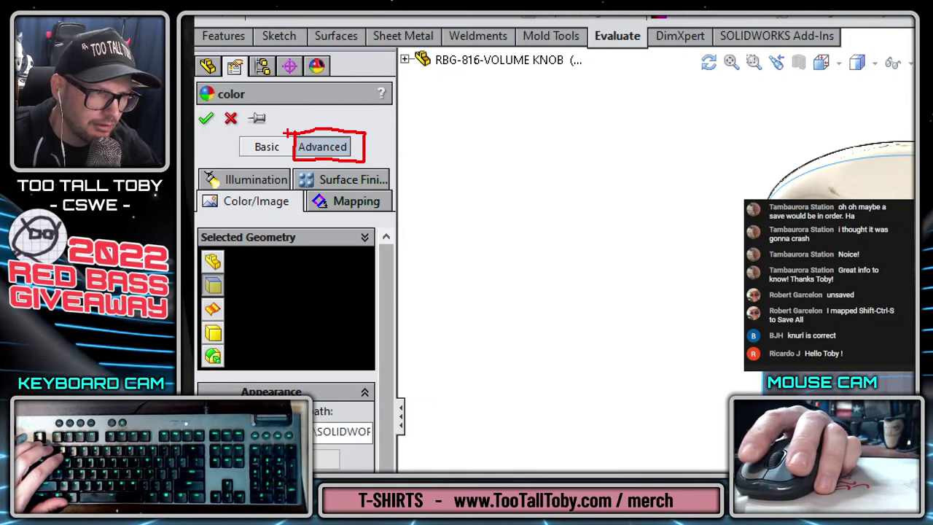
key("Escape")
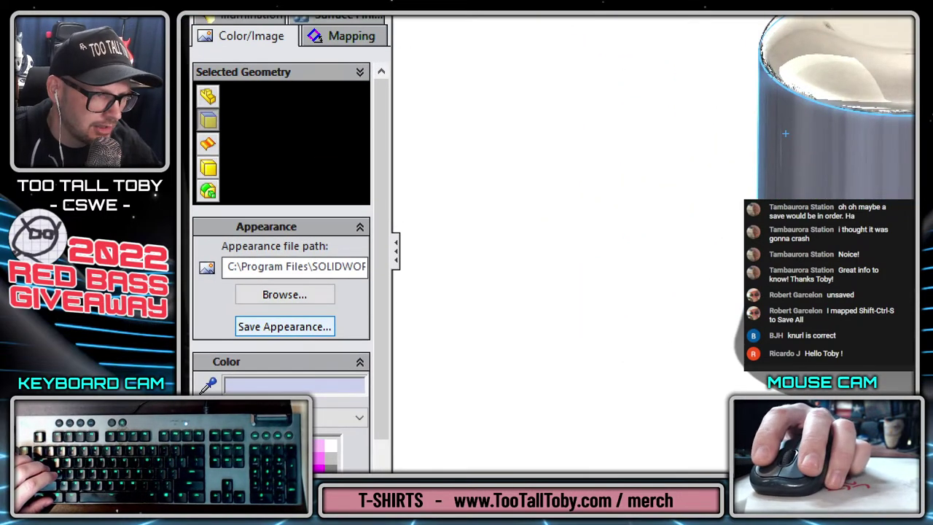
left_click_drag(232, 46, 284, 44)
left_click_drag(223, 256, 378, 255)
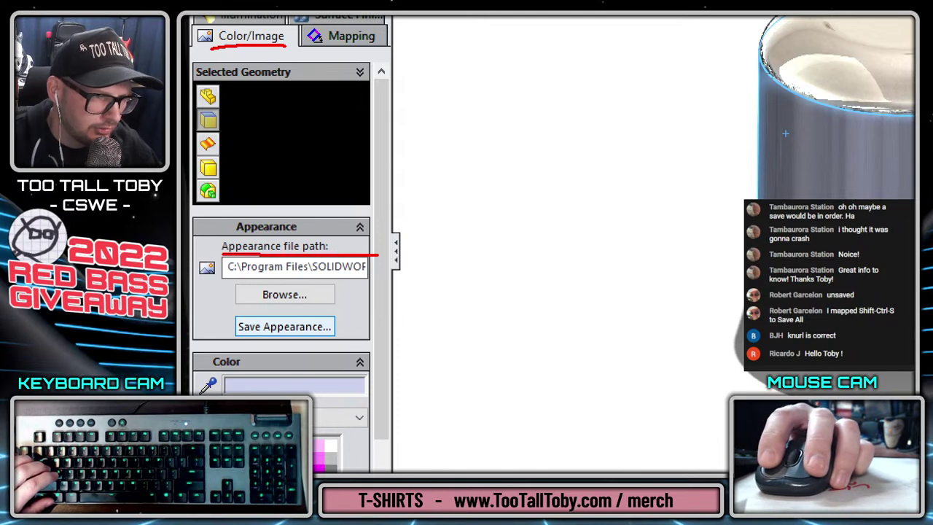
left_click_drag(231, 274, 358, 278)
key("Escape")
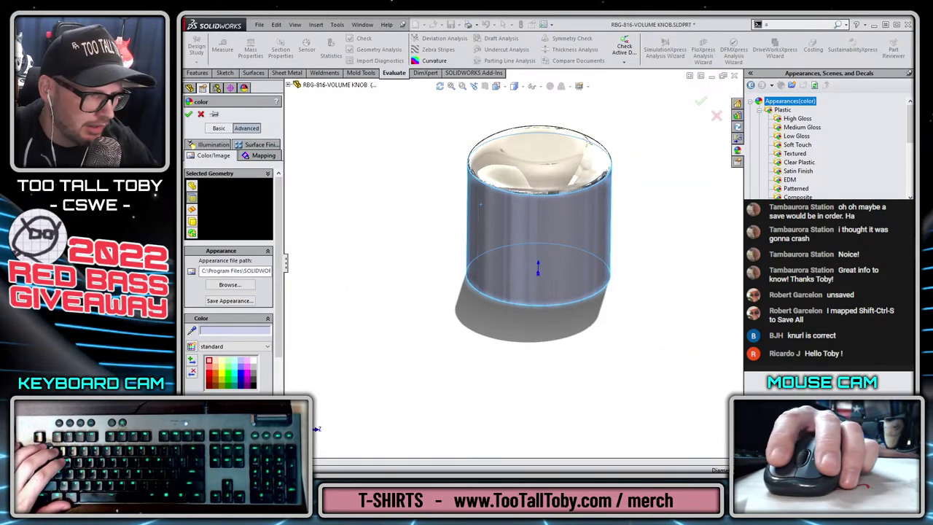
Load KNOB KNURLL TEXTURE 1.jpg from the 04 BASS TEXTURES and APPERANCES folder as the face's appearance, browsing all image files.
left_click(229, 285)
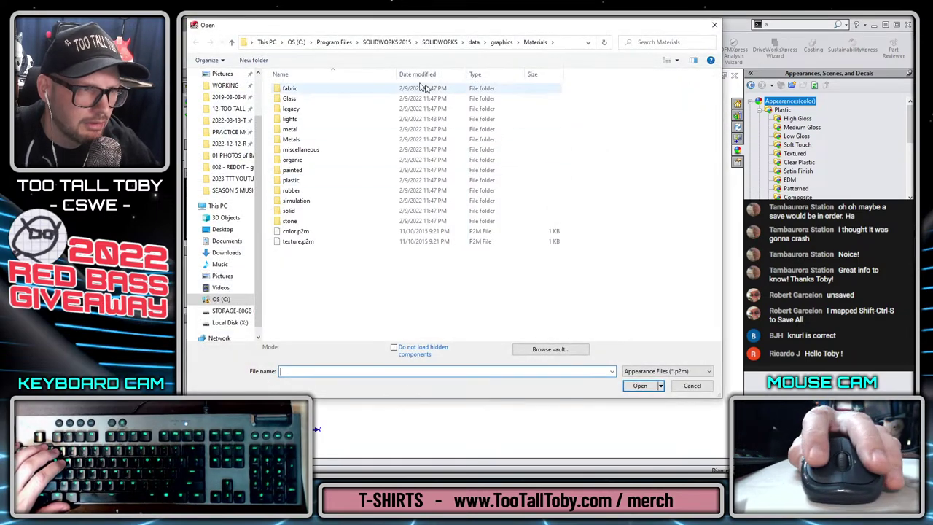
left_click(233, 145)
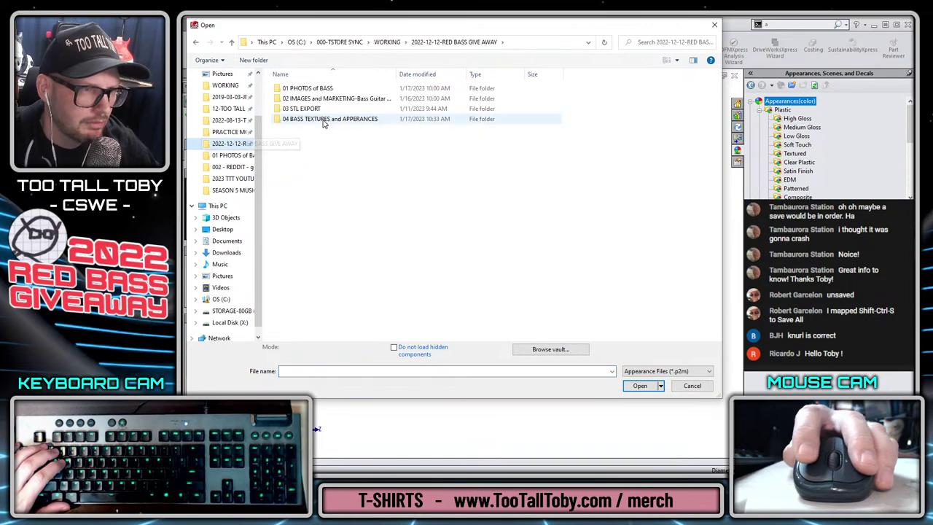
double_click(334, 124)
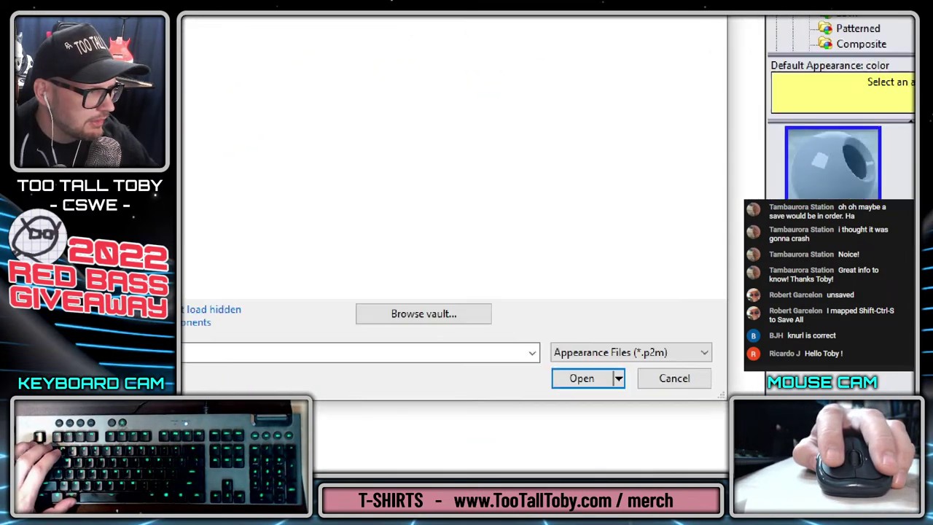
left_click_drag(563, 365, 671, 364)
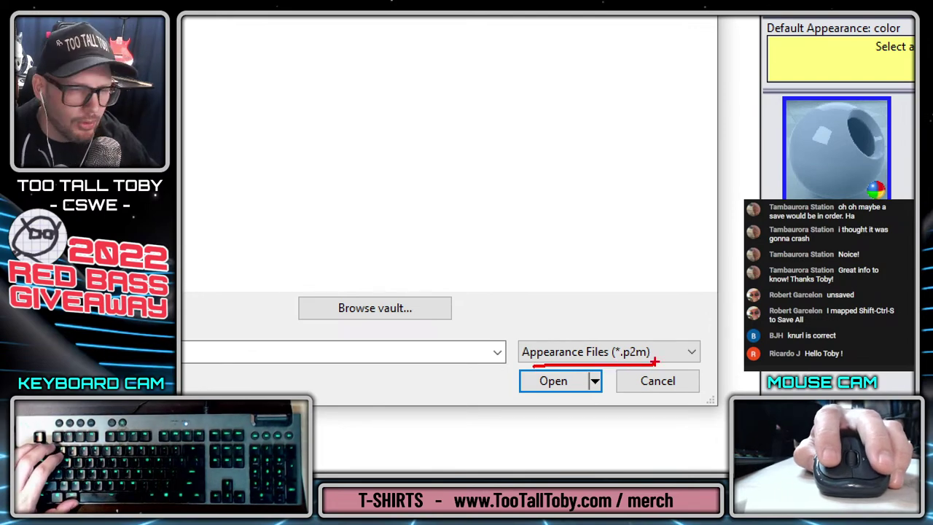
key("Escape")
left_click(702, 374)
left_click(656, 385)
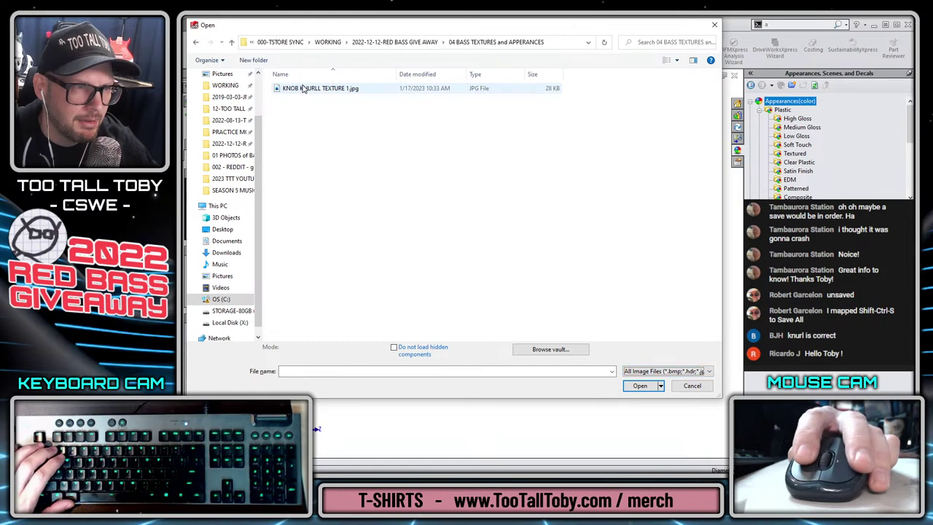
double_click(303, 88)
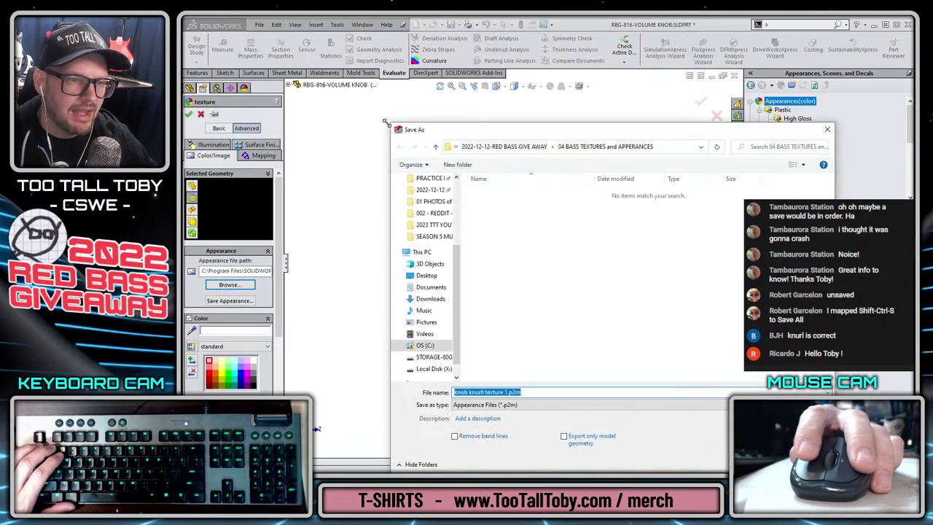
Save the texture appearance as knob knurll texture 1.p2m in the 04 BASS TEXTURES and APPERANCES folder.
left_click_drag(518, 133, 353, 40)
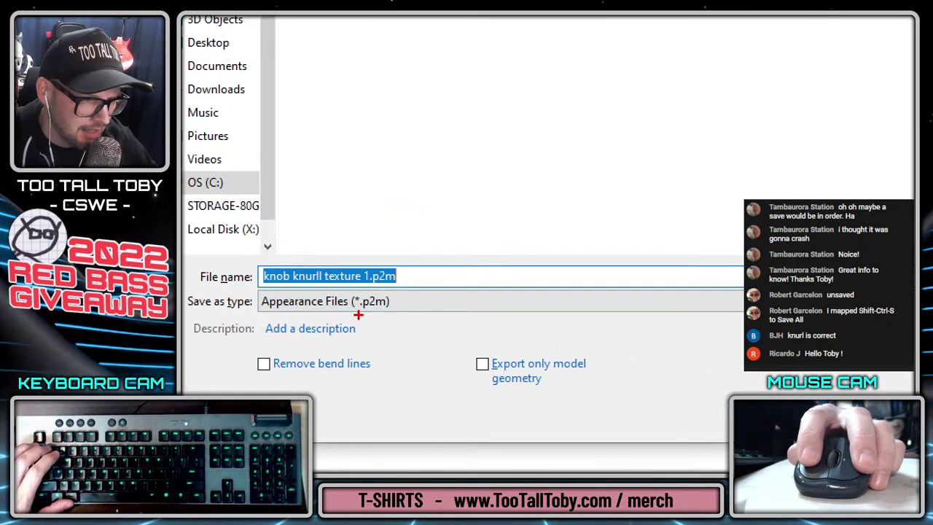
mouse_move(358, 315)
left_mouse_down()
mouse_move(406, 315)
mouse_move(407, 255)
mouse_move(240, 253)
mouse_move(414, 319)
left_mouse_up()
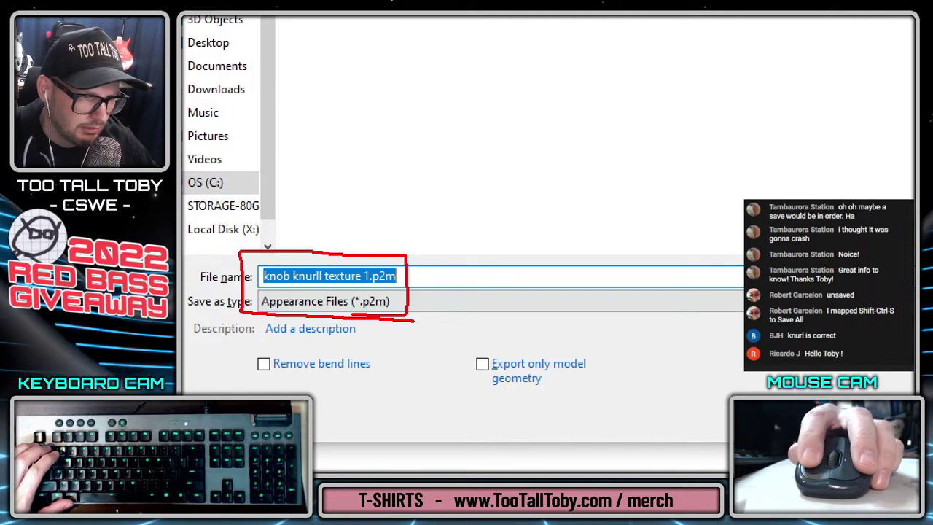
key("Escape")
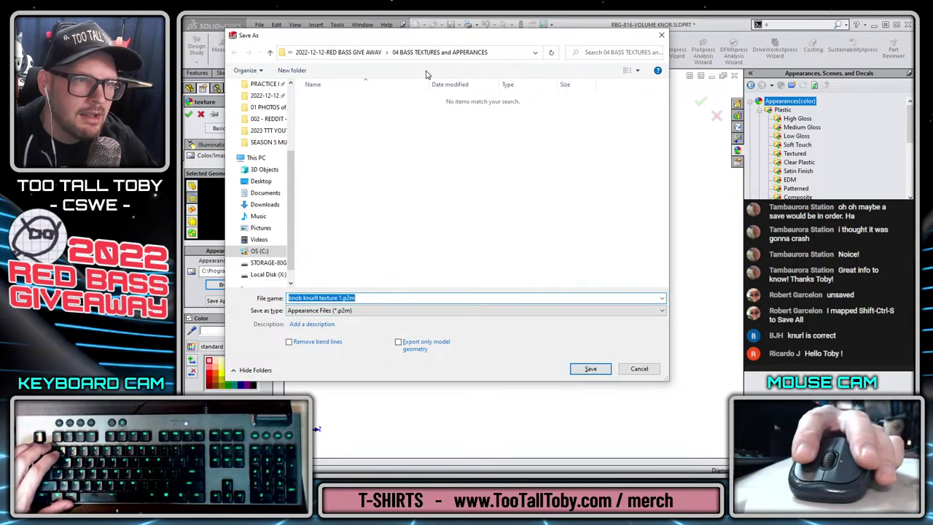
key("ctrl+1")
left_click(397, 55)
mouse_move(385, 72)
left_mouse_down()
mouse_move(598, 88)
mouse_move(481, 29)
mouse_move(375, 34)
mouse_move(420, 84)
left_mouse_up()
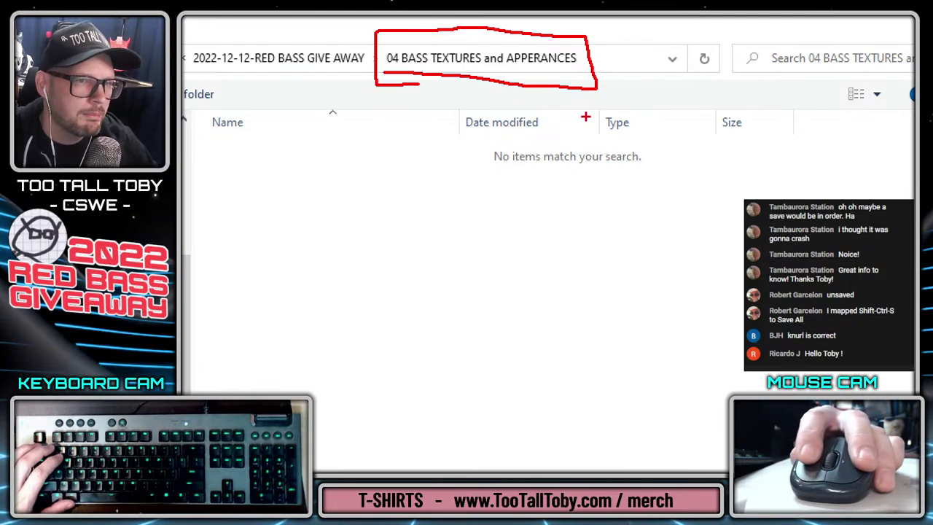
key("Escape")
left_click(586, 367)
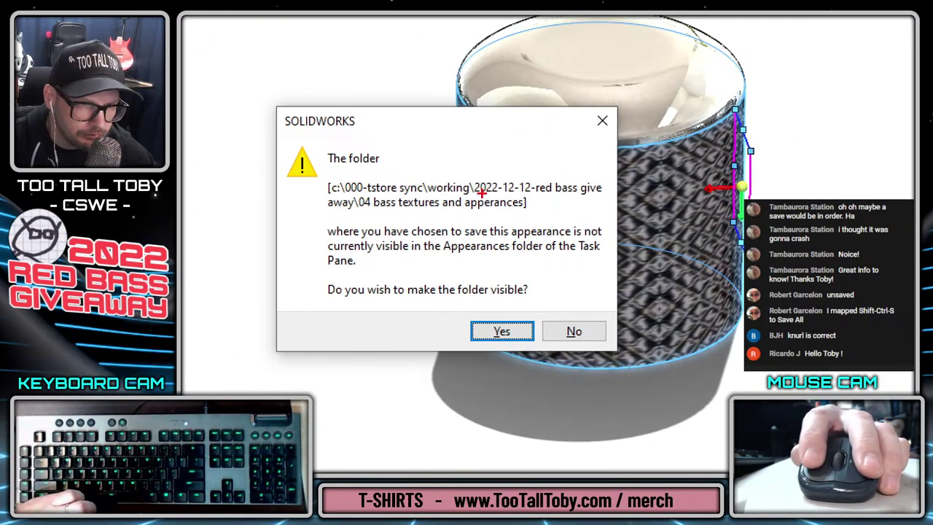
Agree to make the 04 bass textures and apperances folder visible among the Task Pane appearances.
left_click_drag(517, 193, 603, 187)
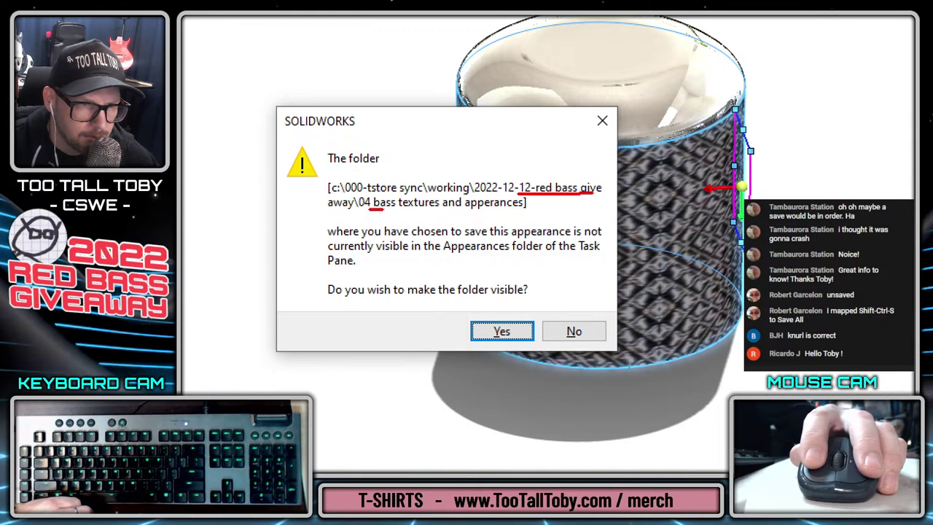
left_click_drag(383, 209, 526, 207)
left_click_drag(346, 242, 572, 238)
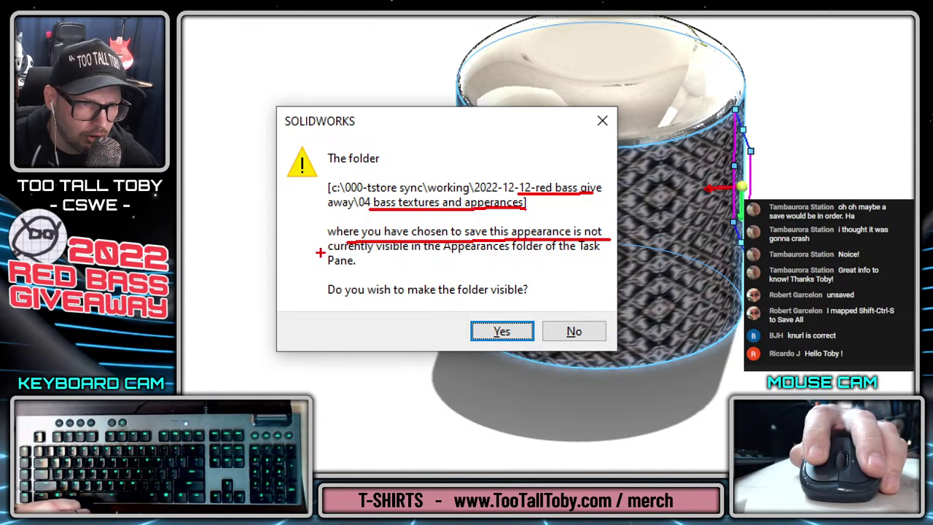
left_click_drag(320, 253, 569, 256)
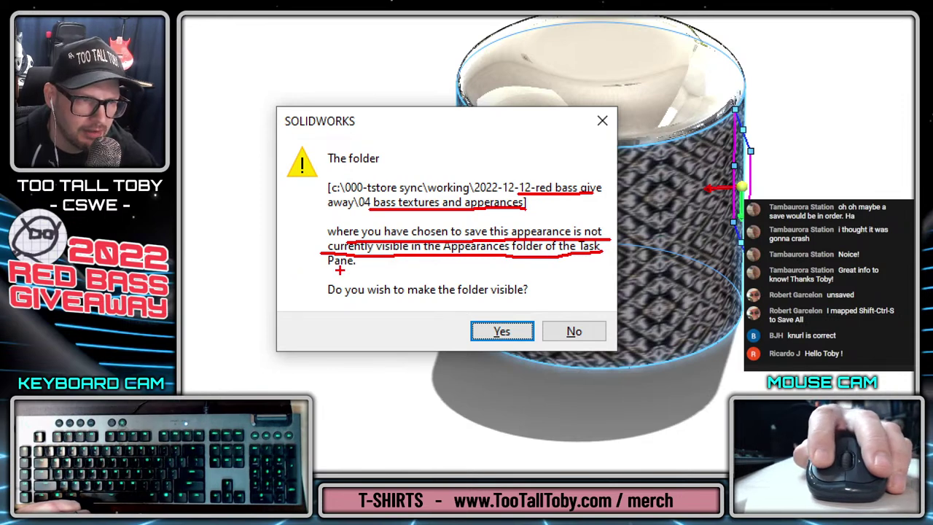
left_click_drag(319, 272, 413, 271)
mouse_move(319, 306)
left_mouse_down()
mouse_move(465, 304)
mouse_move(459, 319)
mouse_move(549, 343)
mouse_move(484, 318)
left_mouse_up()
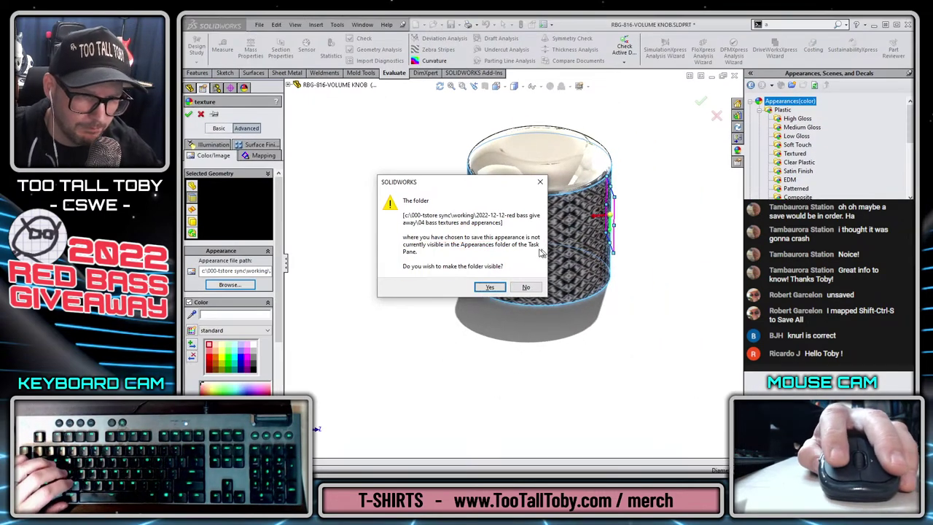
left_click(491, 288)
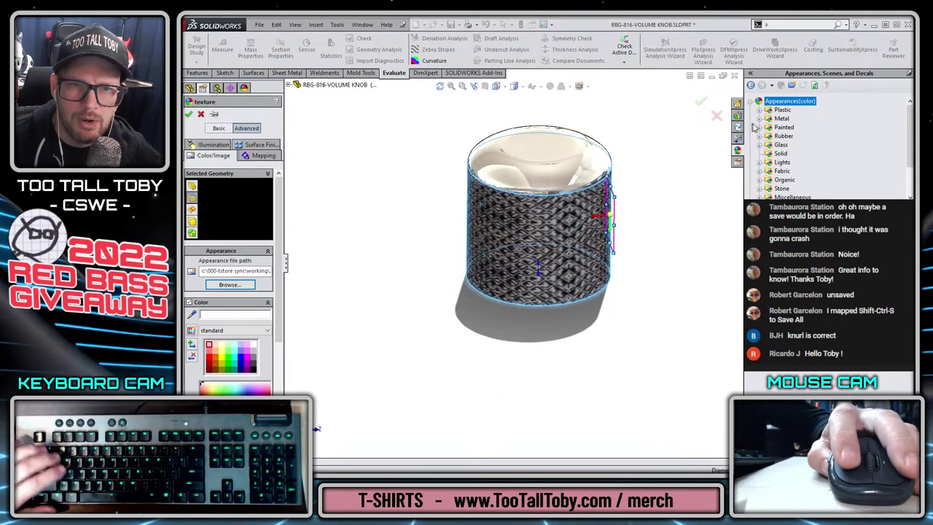
Find and open the 04 bass textures and apperances folder in the appearance library.
left_click(753, 103)
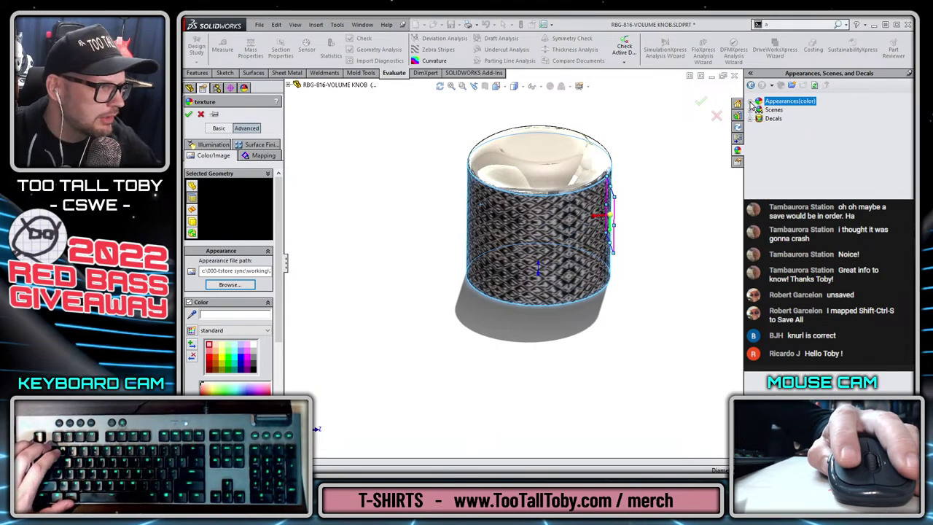
left_click(753, 103)
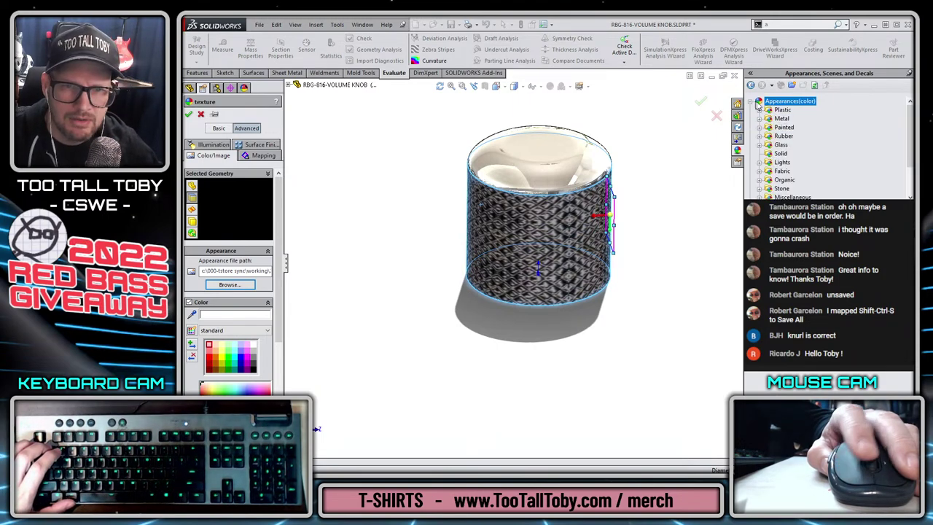
scroll(773, 113, "down", 3)
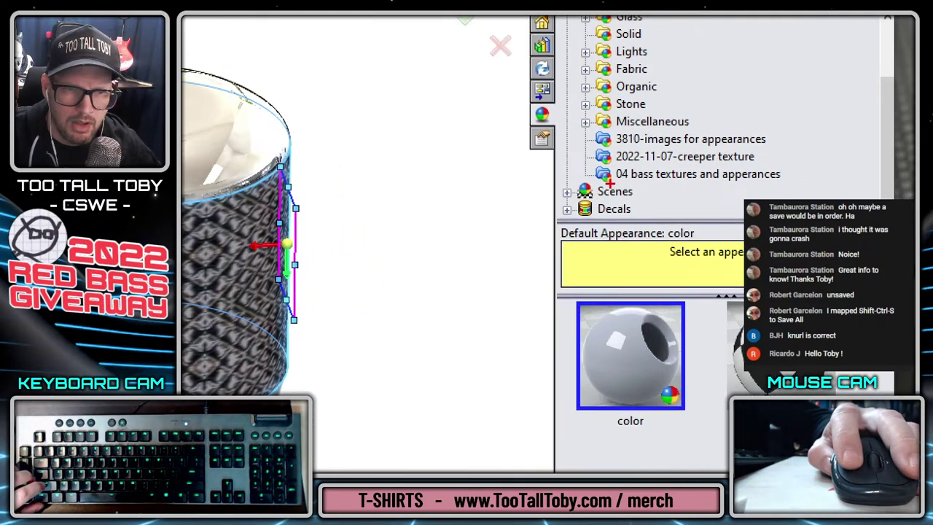
mouse_move(610, 184)
left_mouse_down()
mouse_move(773, 188)
mouse_move(579, 165)
mouse_move(620, 183)
mouse_move(610, 194)
left_mouse_up()
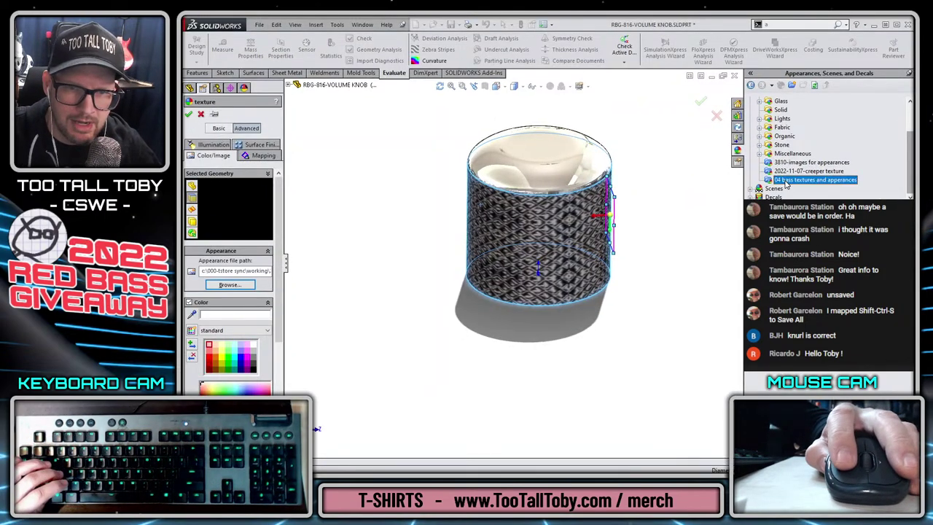
mouse_move(765, 292)
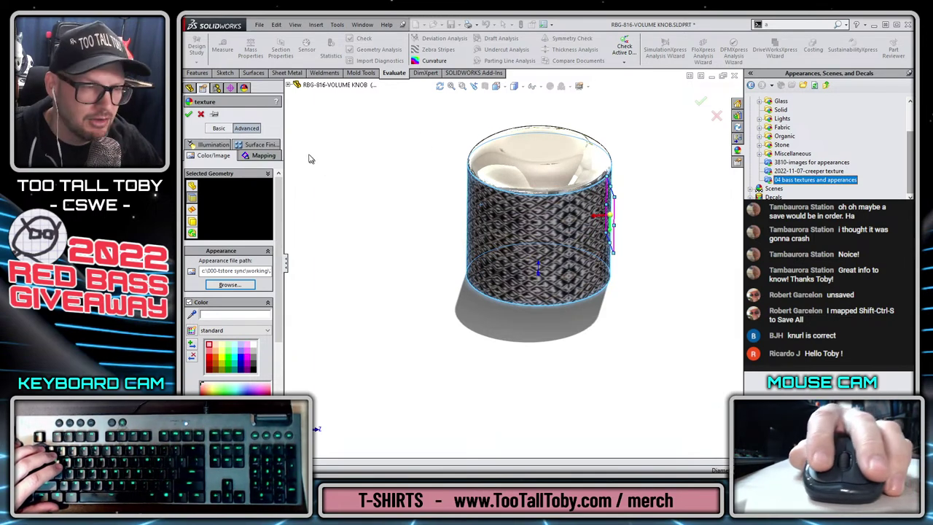
Try the ZX axis direction for the knurl texture's cylindrical mapping on the outer face.
left_click(266, 159)
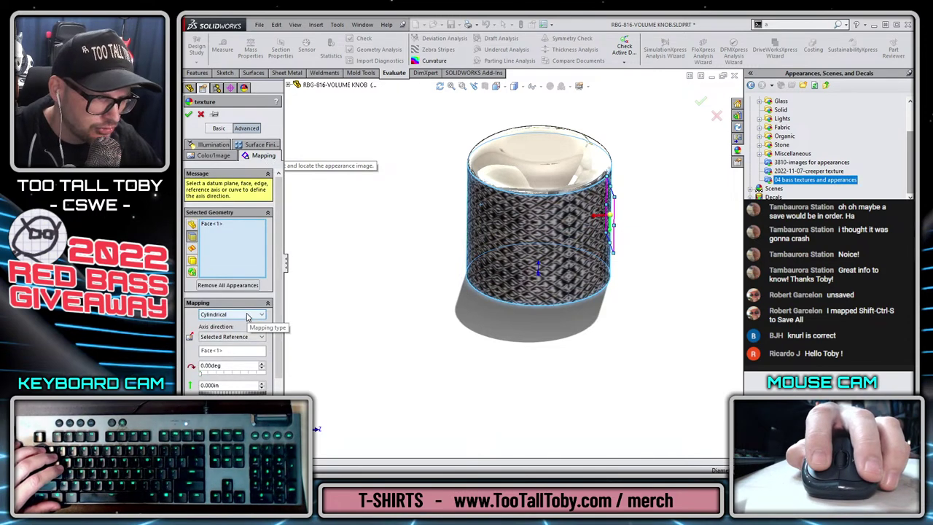
left_click(241, 337)
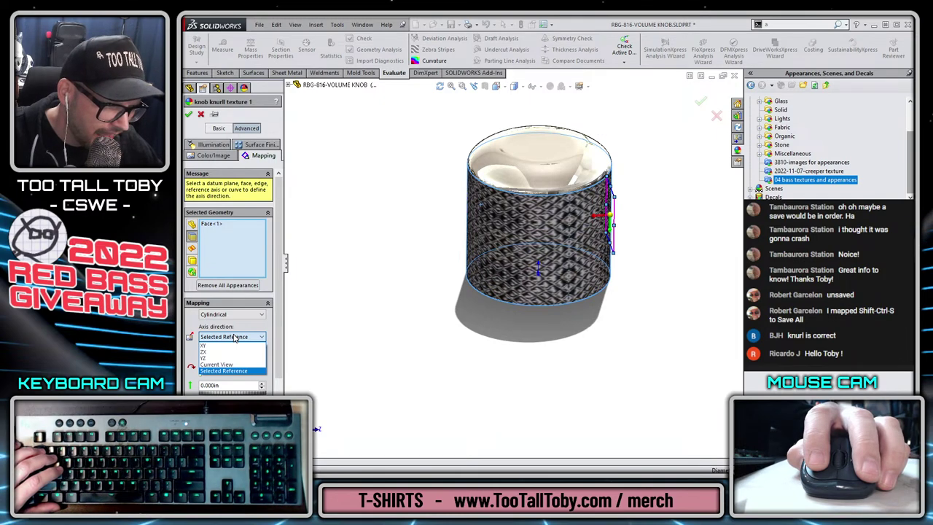
left_click(219, 354)
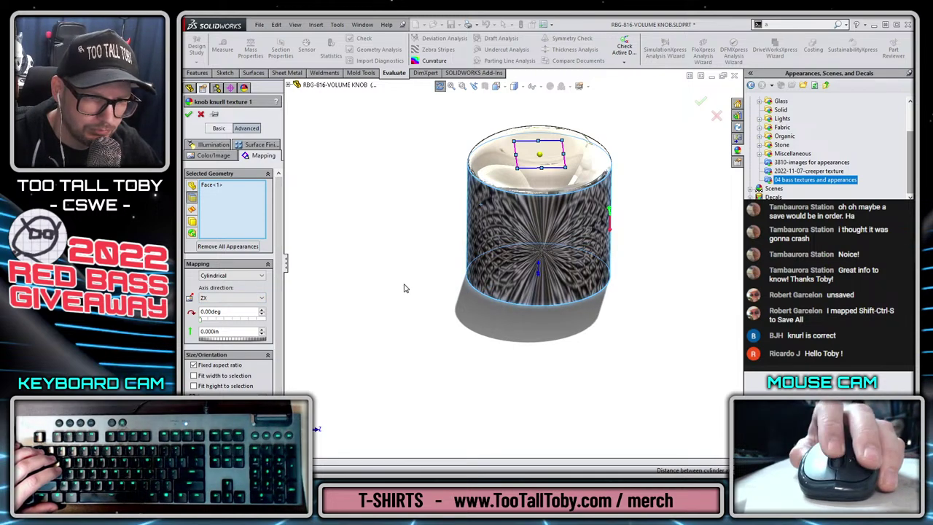
mouse_move(406, 288)
middle_mouse_down()
mouse_move(437, 272)
mouse_move(394, 297)
middle_mouse_up()
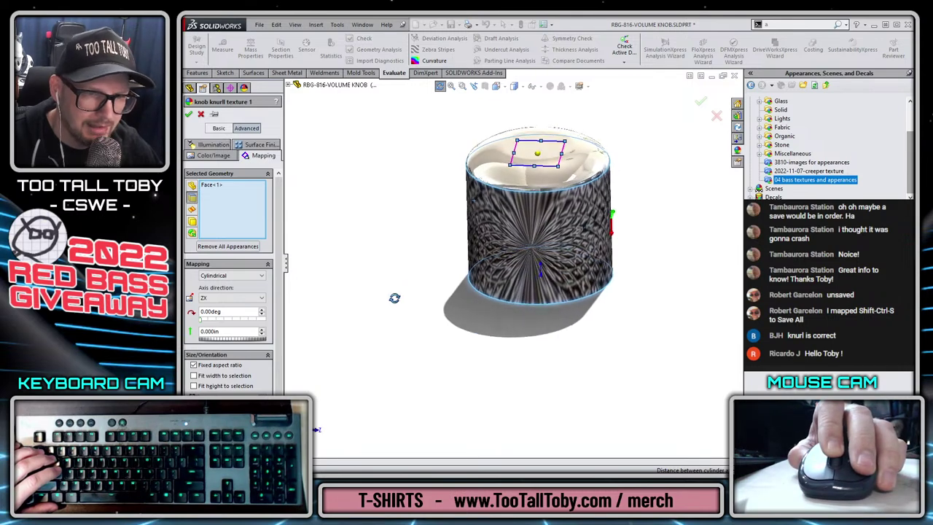
Change the knurl texture's mapping type to Surface and check the pattern on the knob's outer face.
left_click(241, 277)
left_click(219, 284)
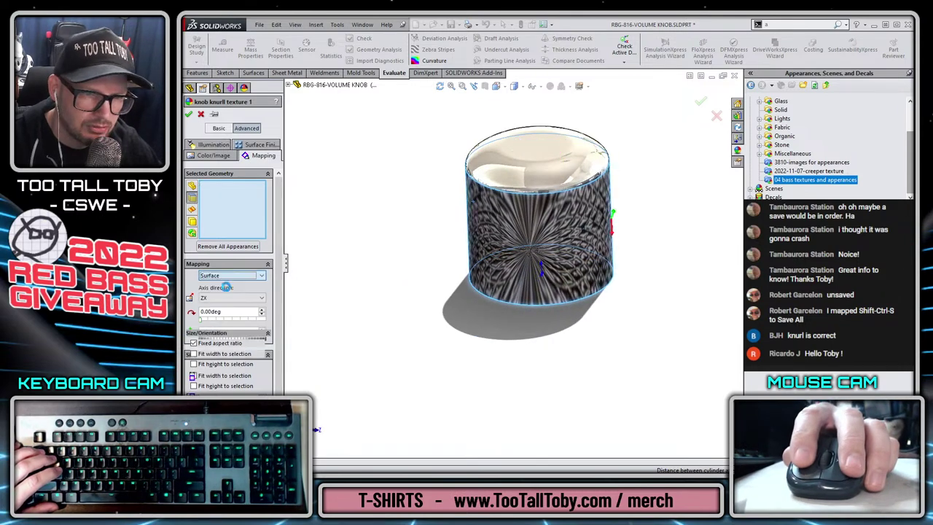
middle_click_drag(438, 256, 519, 291)
scroll(525, 236, "up", 3)
scroll(525, 235, "up", 3)
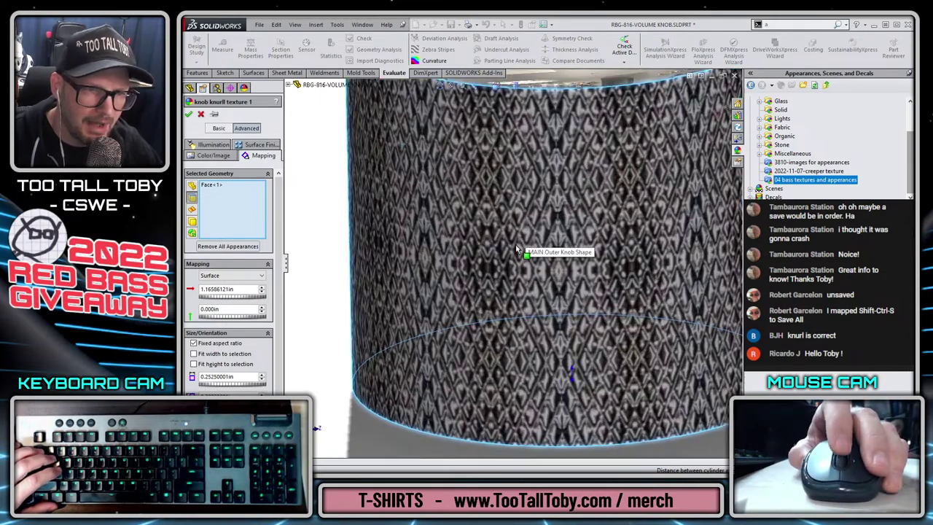
scroll(528, 251, "down", 1)
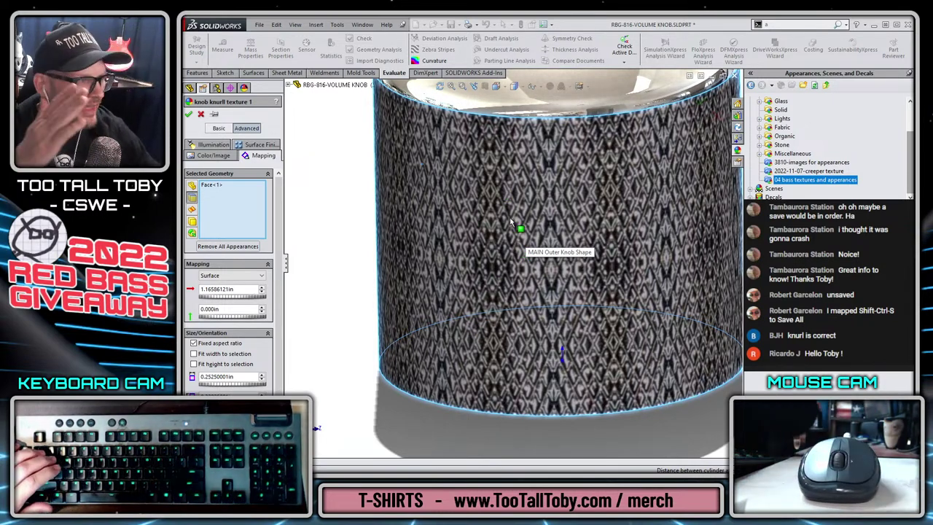
scroll(540, 223, "down", 4)
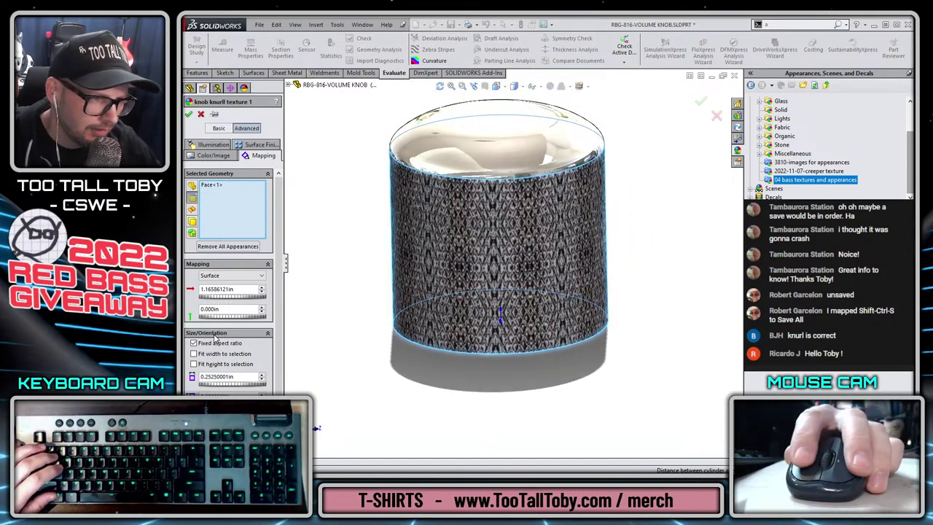
Enlarge the texture to about 0.553 in wide by 0.718 in high with fixed aspect ratio, and accept the appearance.
scroll(281, 334, "down", 1)
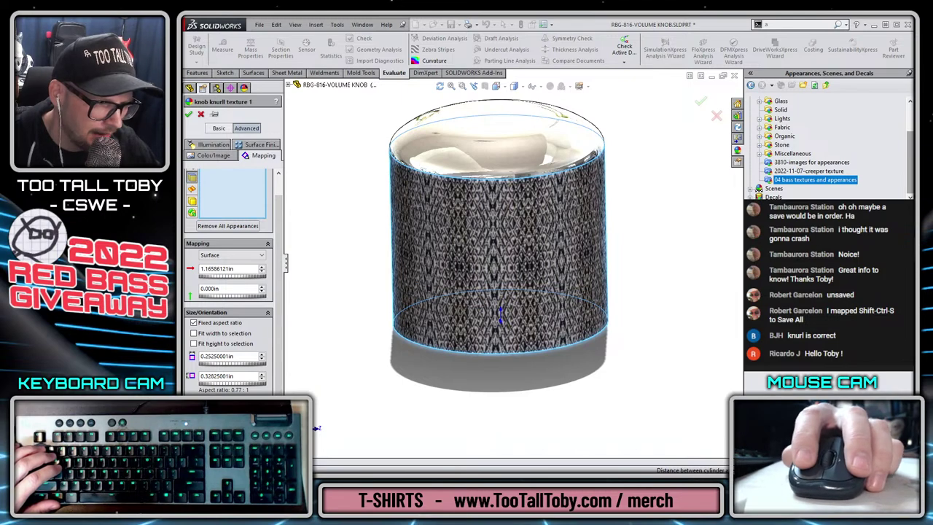
left_click_drag(216, 367, 218, 368)
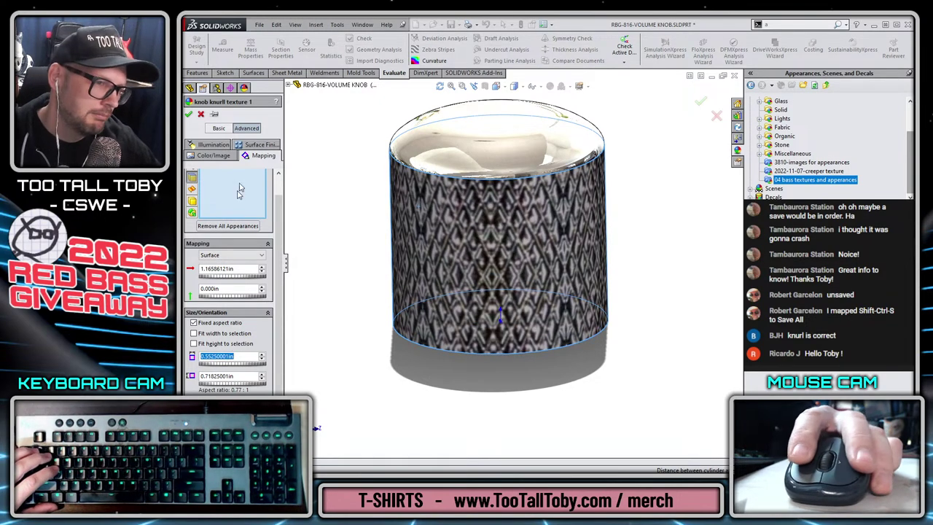
left_click(188, 114)
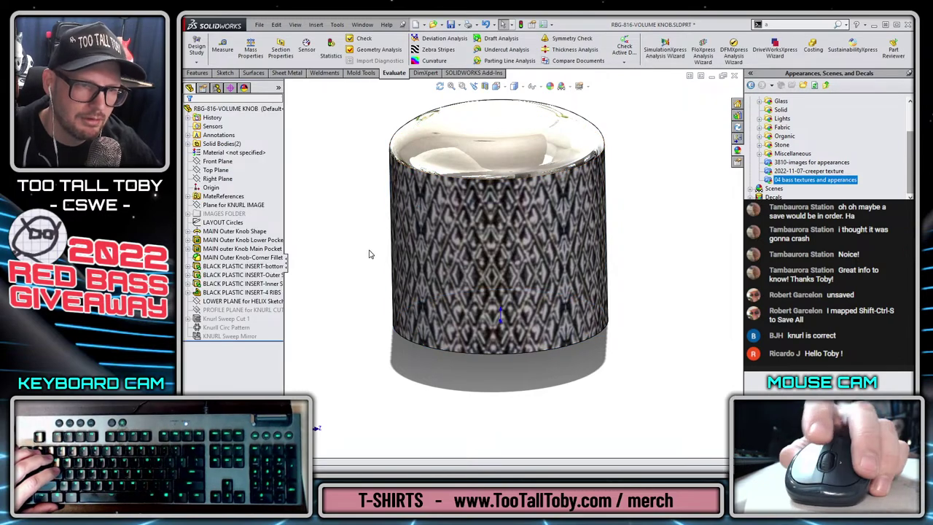
Examine the textured knob in the part, then switch to the top-level guitar assembly and inspect it on the body.
middle_click_drag(369, 253, 656, 316)
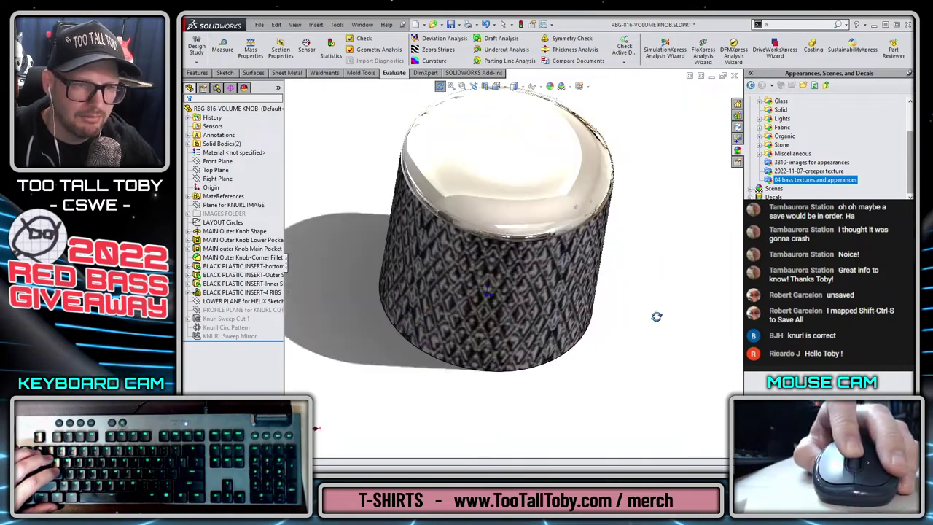
scroll(649, 296, "up", 4)
scroll(585, 260, "down", 1)
key("ctrl+Tab")
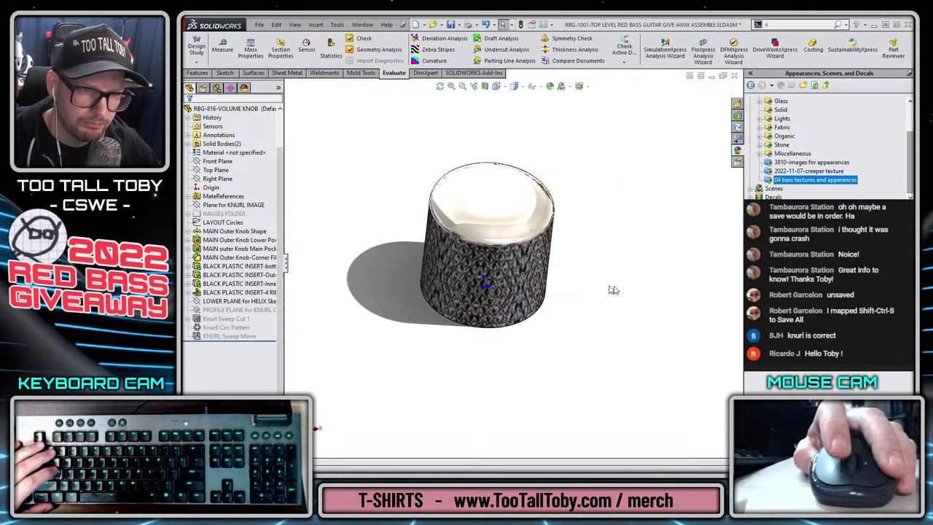
scroll(482, 383, "down", 5)
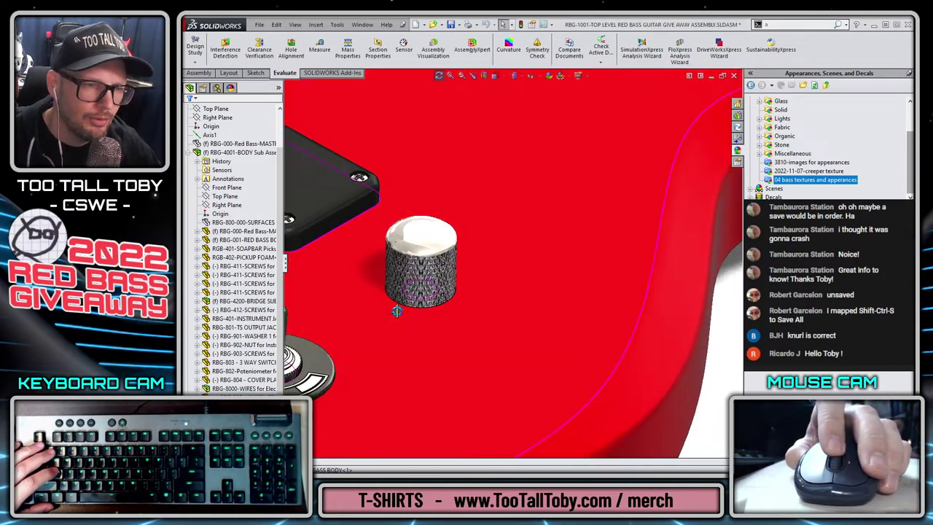
middle_click_drag(396, 311, 374, 303)
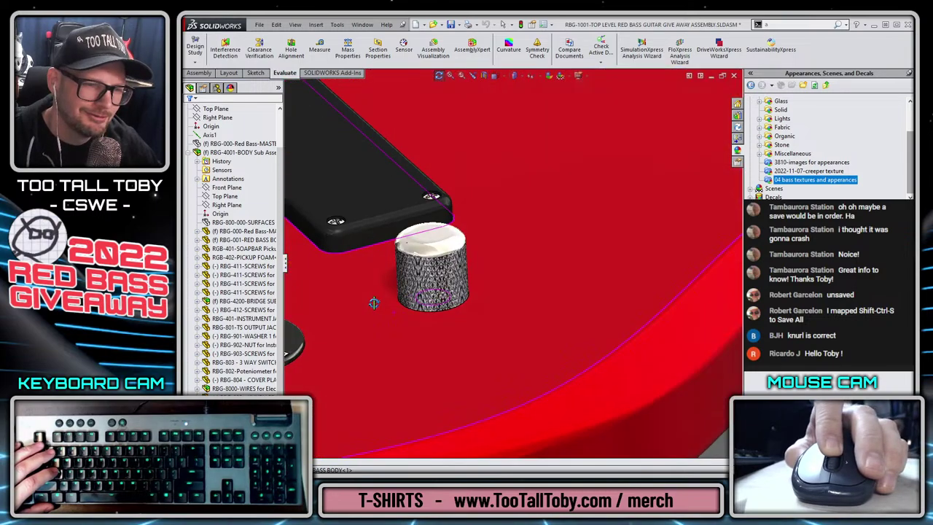
scroll(485, 306, "up", 5)
middle_click_drag(526, 294, 498, 306)
scroll(478, 286, "down", 3)
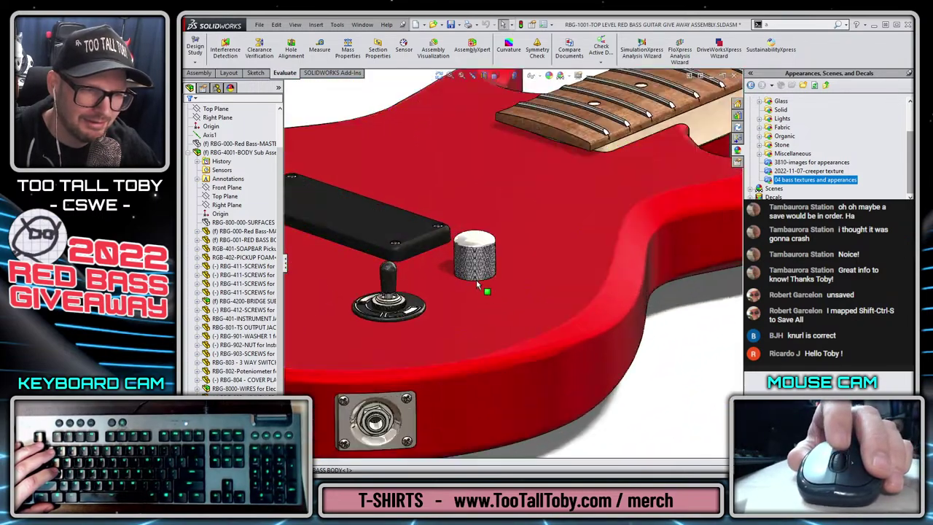
scroll(478, 286, "down", 4)
scroll(525, 197, "up", 3)
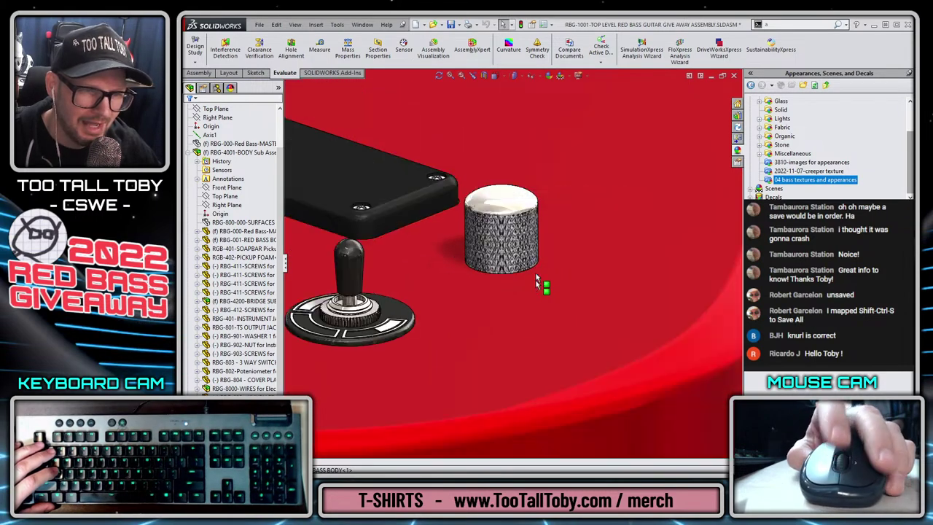
scroll(537, 283, "up", 6)
scroll(430, 188, "down", 1)
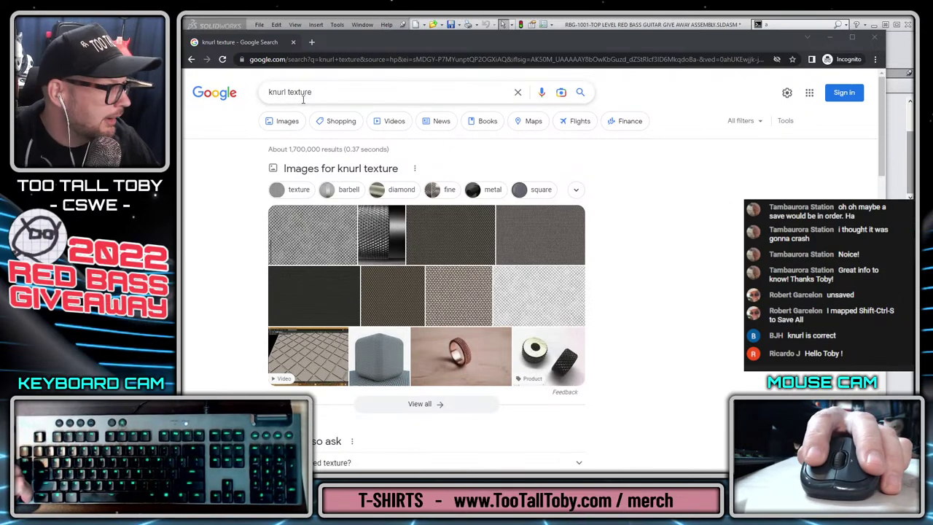
Switch to the browser and show the image results for the "knurl texture" search.
left_click_drag(394, 41, 413, 33)
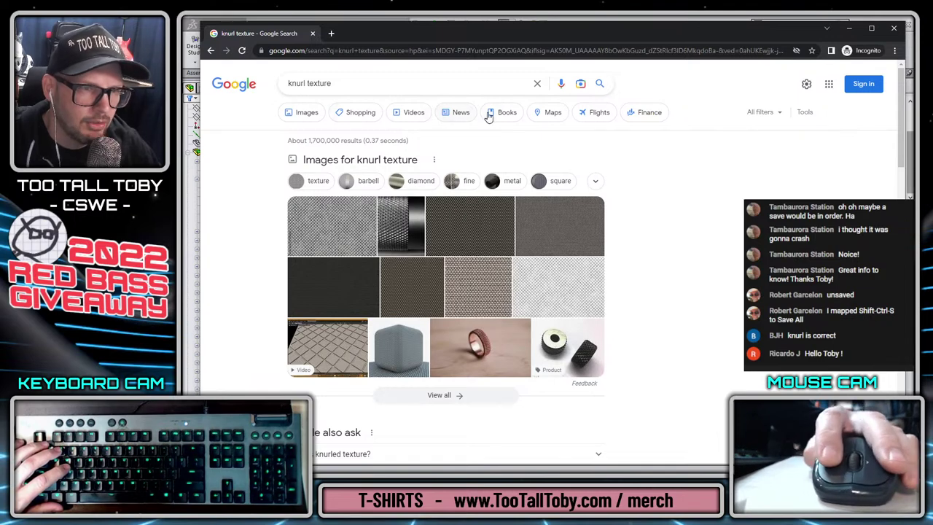
left_click(305, 115)
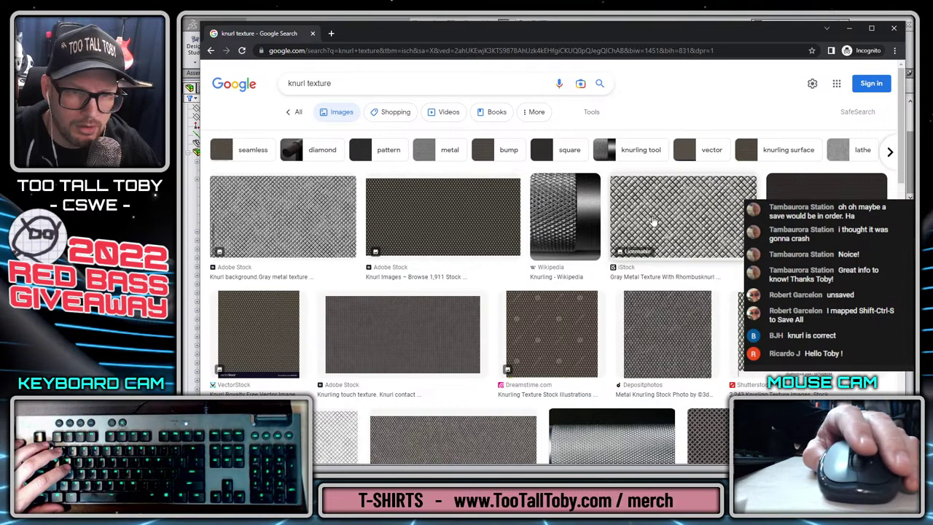
scroll(654, 221, "down", 1)
scroll(654, 221, "up", 1)
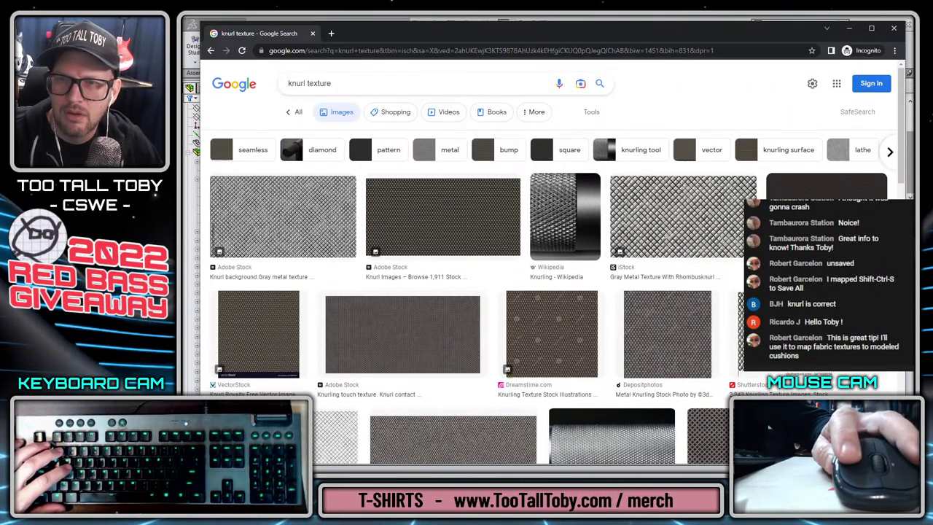
left_click(834, 347)
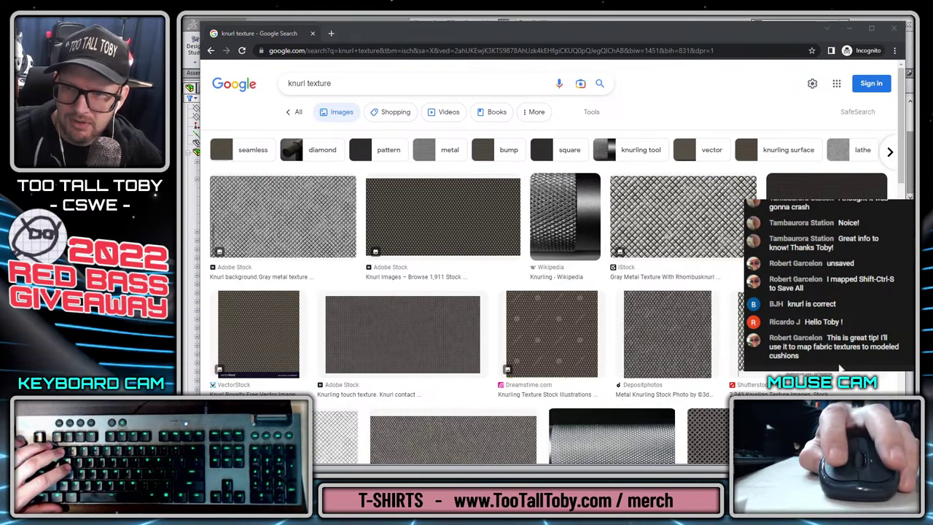
left_click_drag(856, 334, 829, 358)
left_click(828, 359)
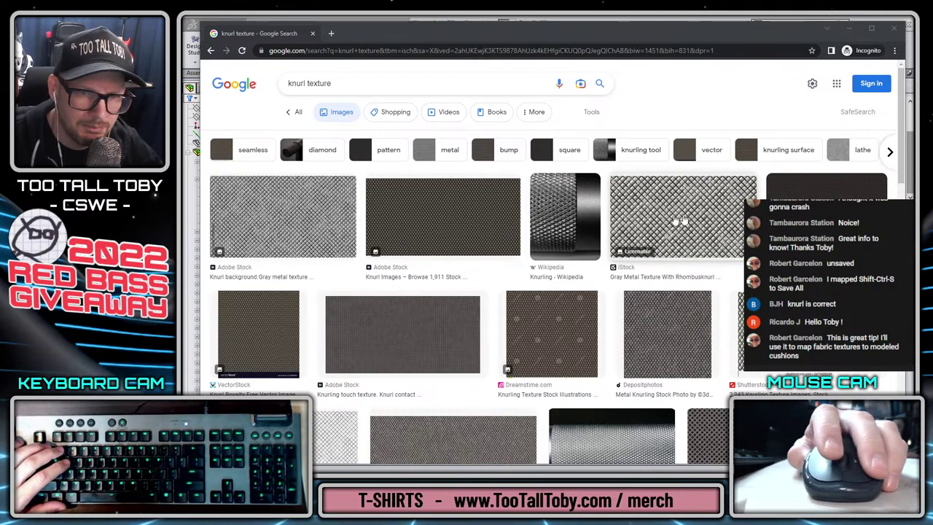
Filter the knurl texture images to Creative Commons licenses and preview the Prismatic Geometric Pattern 7 result.
left_click(537, 113)
left_click(590, 113)
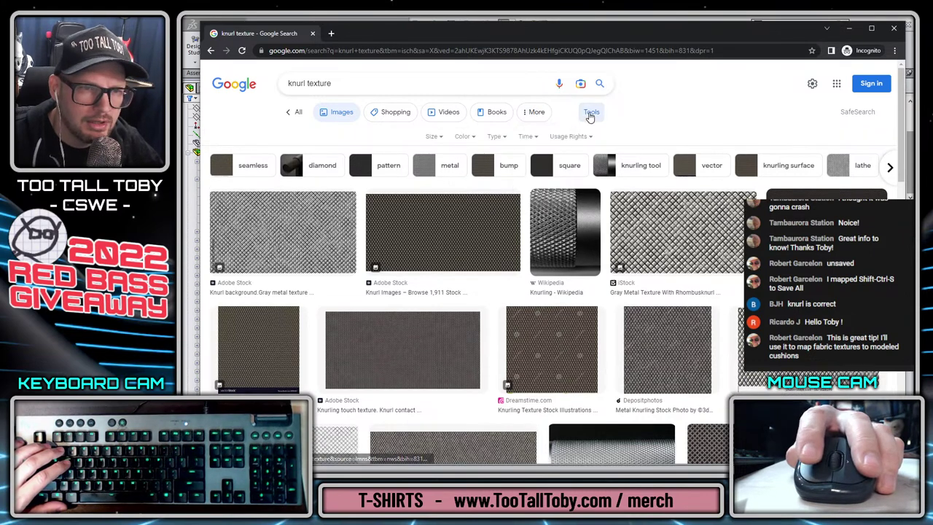
left_click(583, 138)
left_click(590, 170)
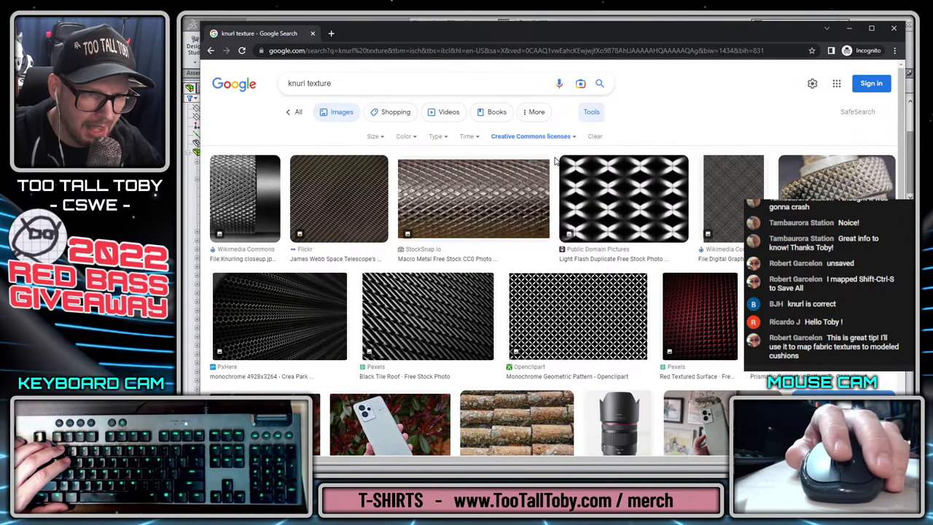
scroll(572, 161, "down", 2)
scroll(572, 162, "down", 1)
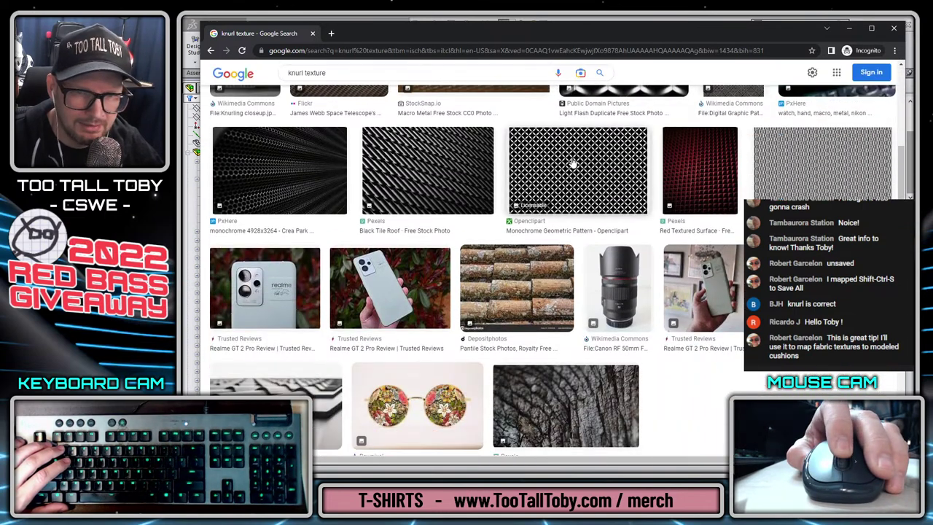
left_click(822, 181)
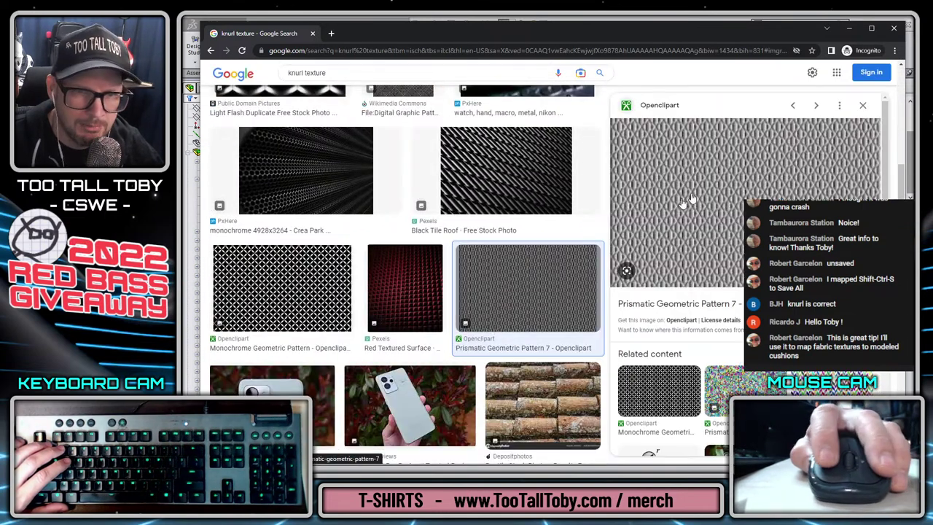
scroll(441, 284, "up", 2)
scroll(440, 284, "up", 2)
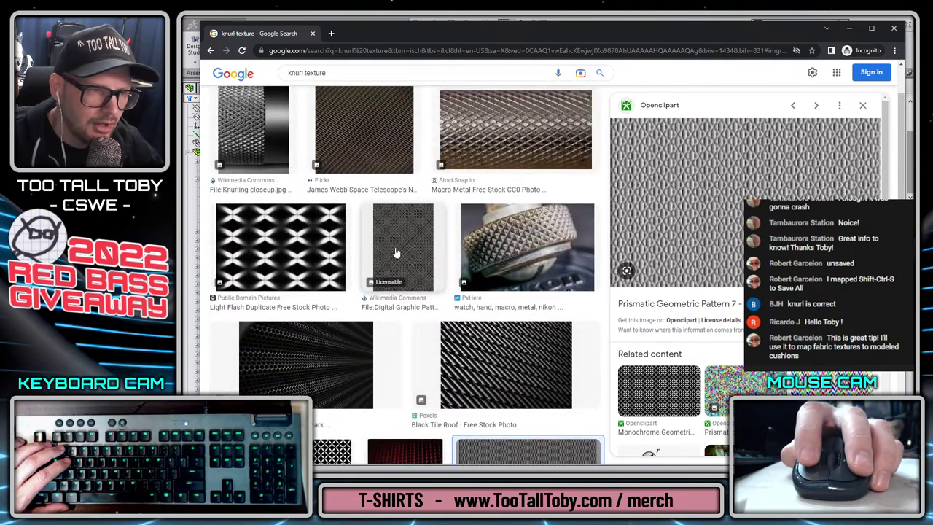
Reset the image results' usage rights filter to All.
scroll(396, 255, "up", 1)
left_click(565, 137)
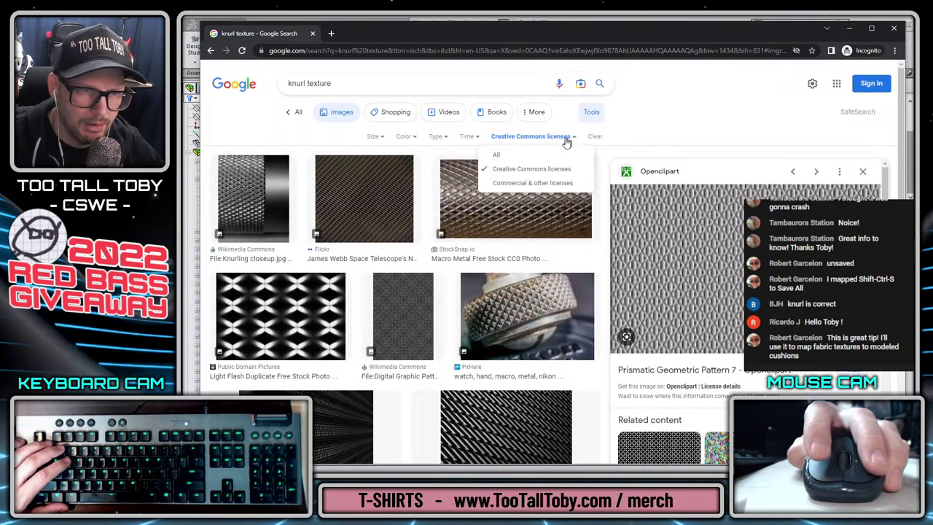
left_click(501, 156)
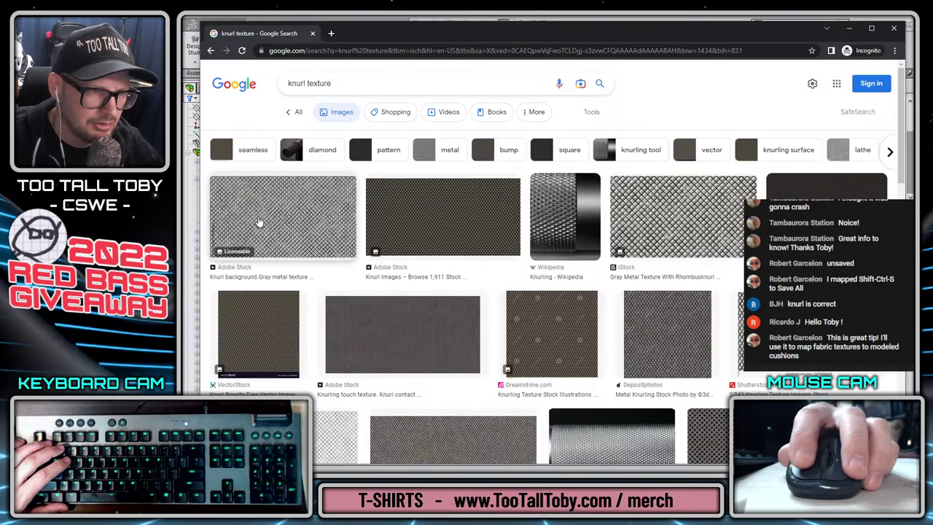
Preview several knurl texture images, including the Adobe Stock, Shutterstock and Eureka magazine results, to compare their patterns.
left_click(310, 203)
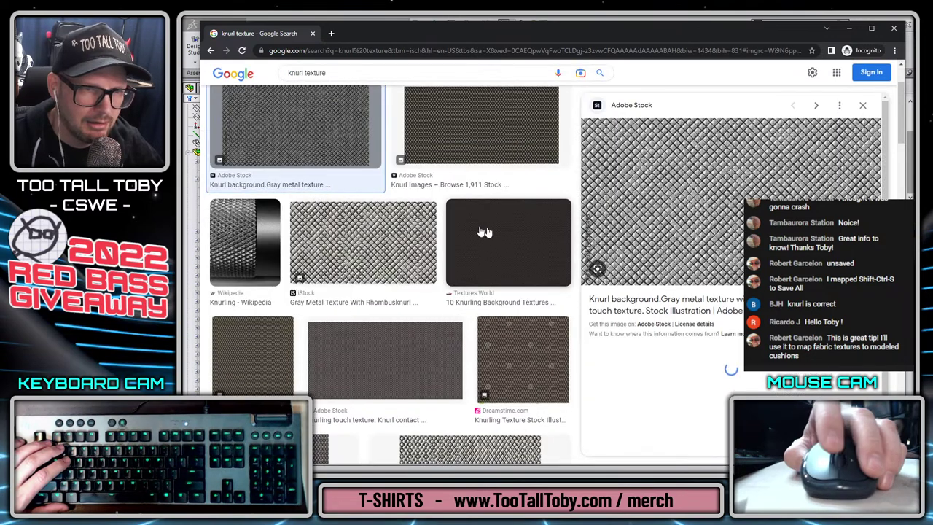
left_click(477, 102)
scroll(374, 307, "down", 1)
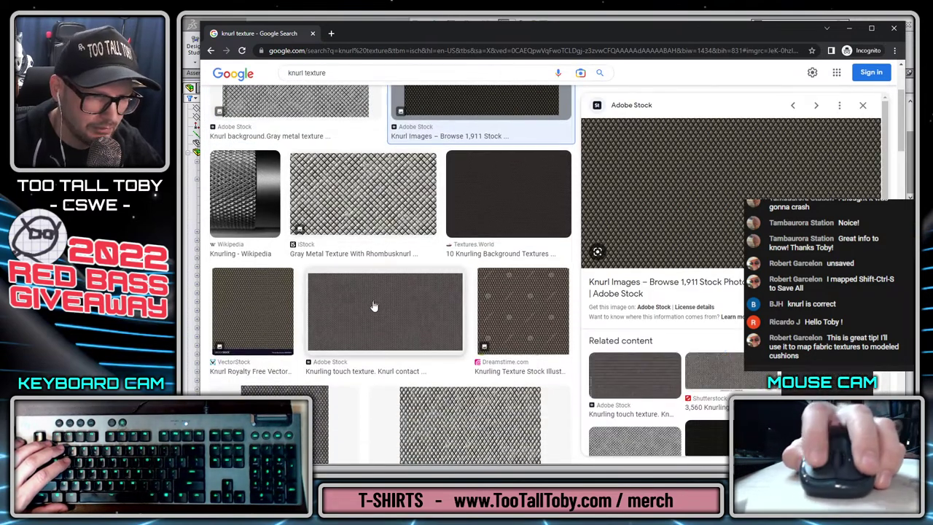
left_click(373, 307)
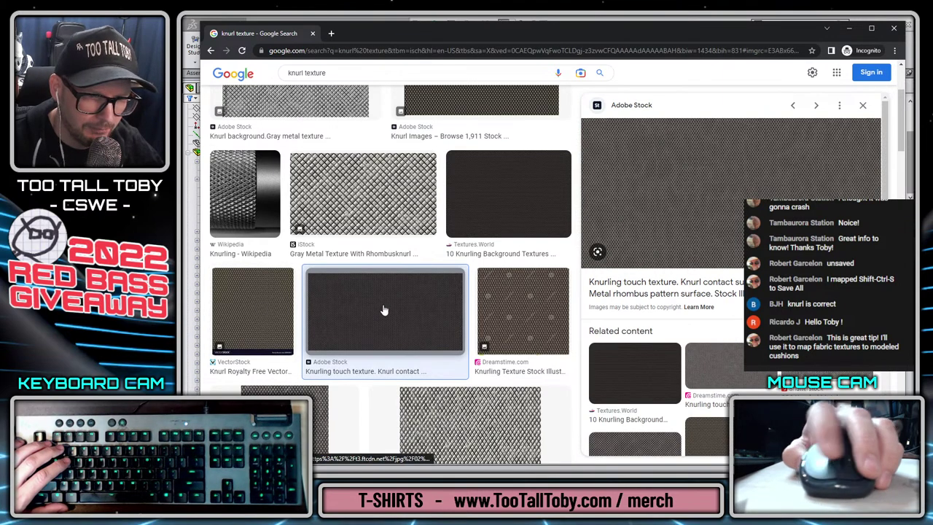
scroll(385, 310, "down", 5)
left_click(444, 252)
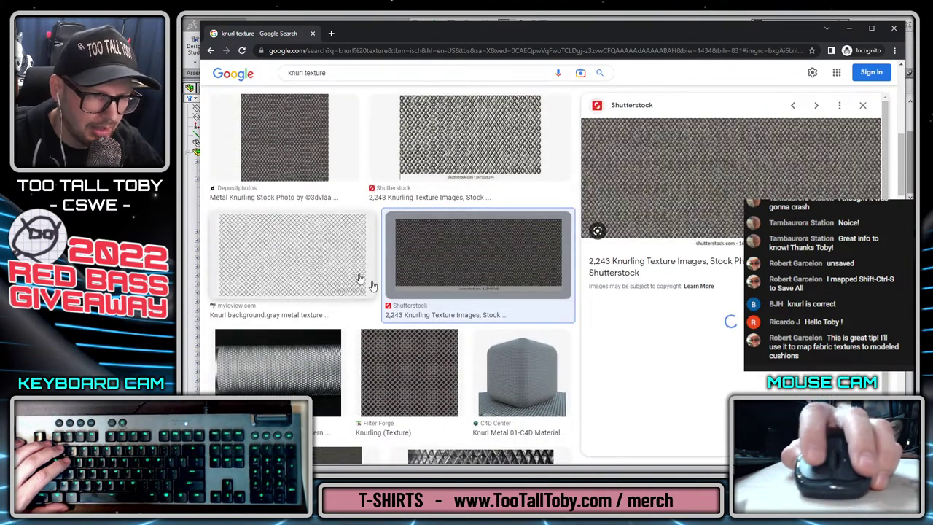
scroll(359, 280, "down", 5)
left_click(472, 201)
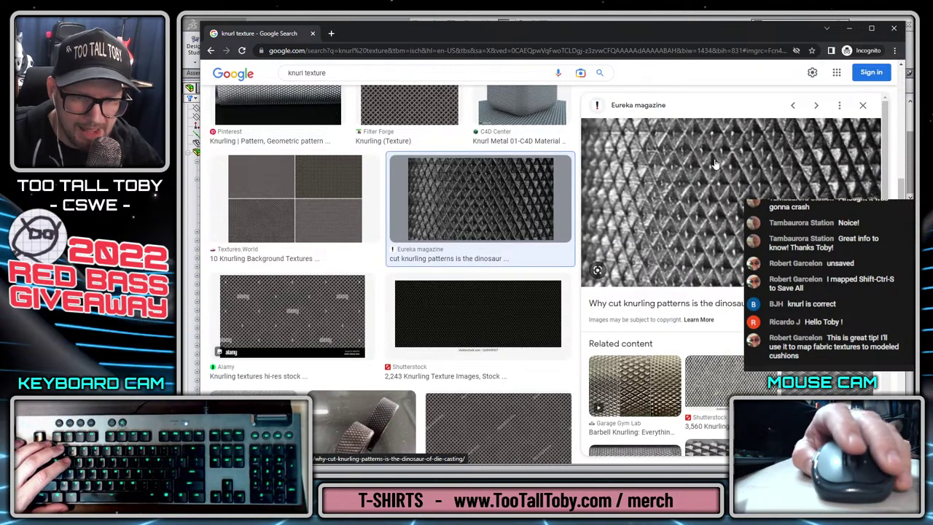
scroll(715, 164, "down", 2)
scroll(506, 258, "down", 2)
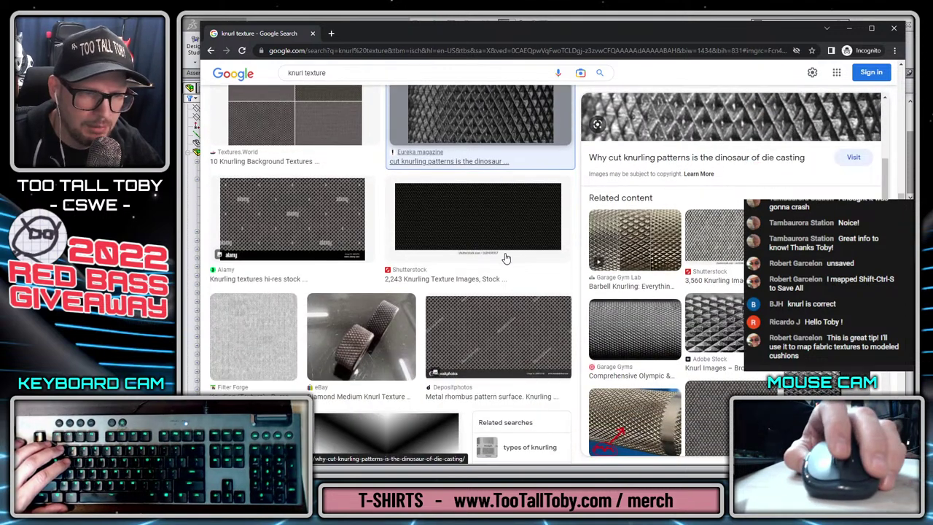
scroll(505, 258, "up", 10)
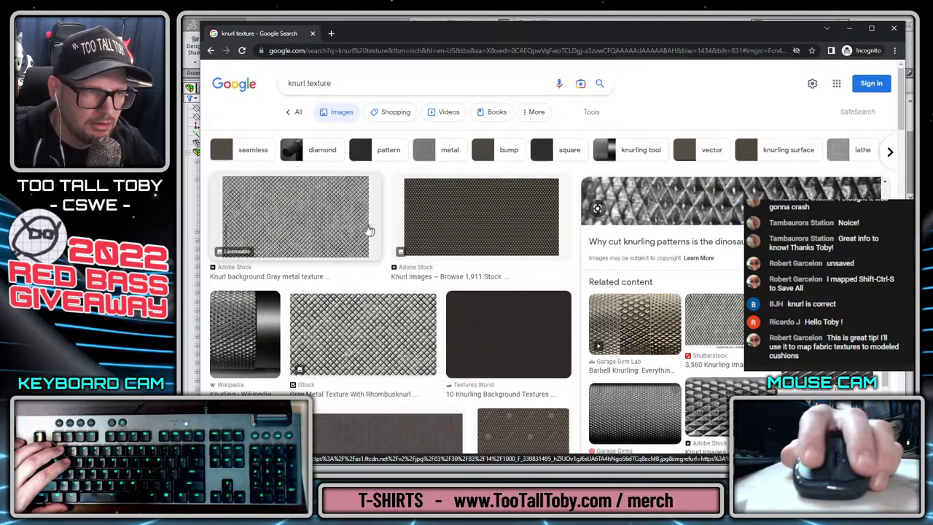
Preview the Adobe Stock gray metal knurl background image and copy it to the clipboard.
left_click(369, 230)
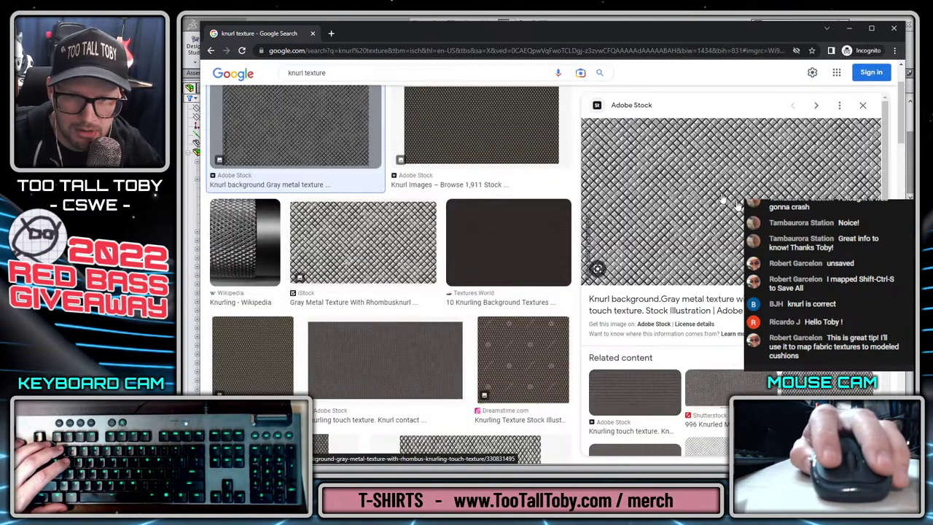
right_click(678, 177)
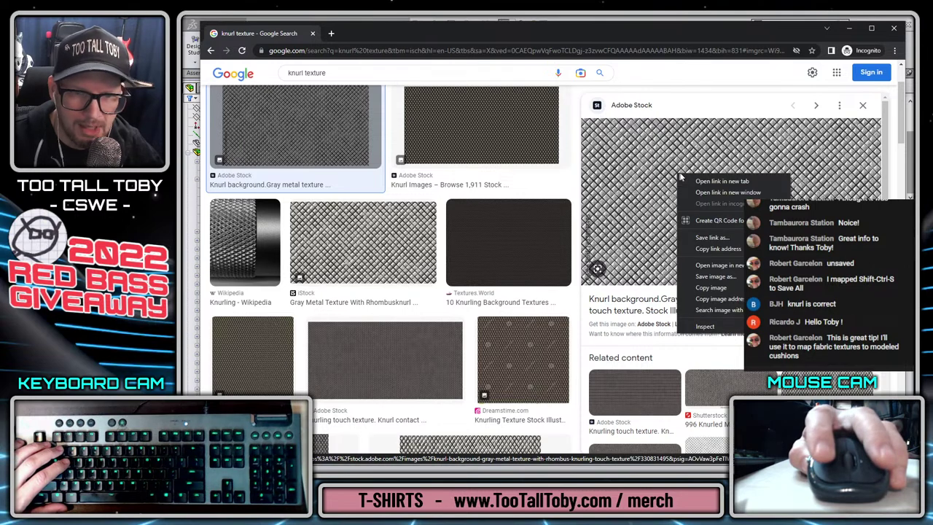
left_click(718, 287)
Switch to paint.net, paste the copied knurl image with the canvas expanded to fit, and clear the selection.
key("alt+Tab")
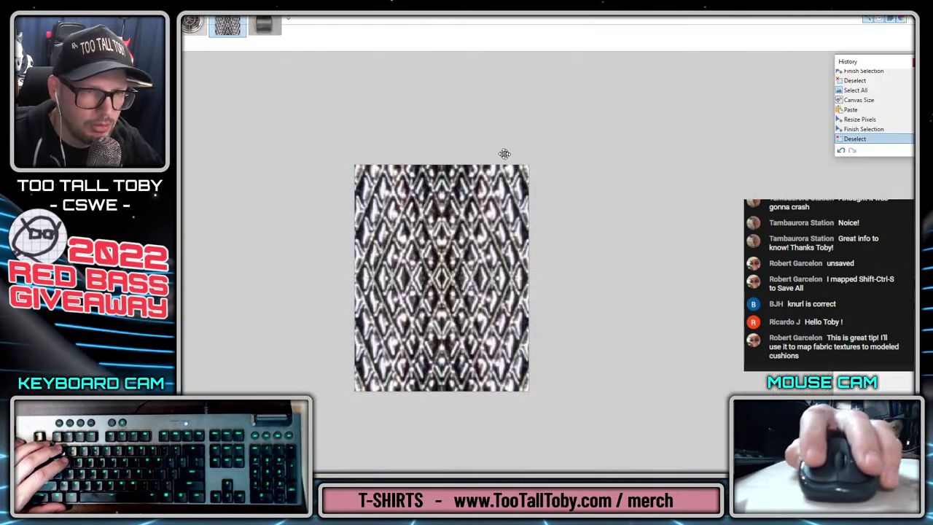
key("ctrl+v")
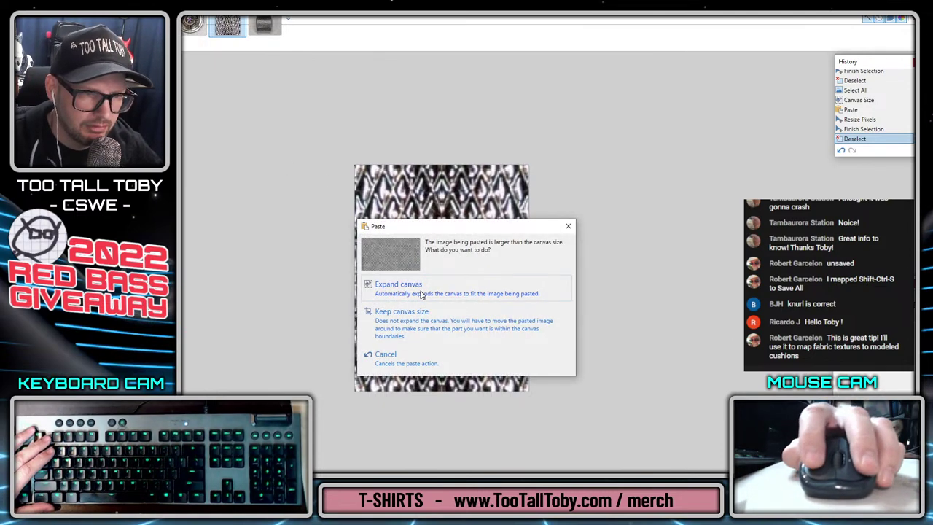
left_click(398, 285)
scroll(539, 276, "down", 3, "ctrl")
middle_click_drag(522, 280, 283, 213)
scroll(352, 231, "up", 3, "ctrl")
key("ctrl+d")
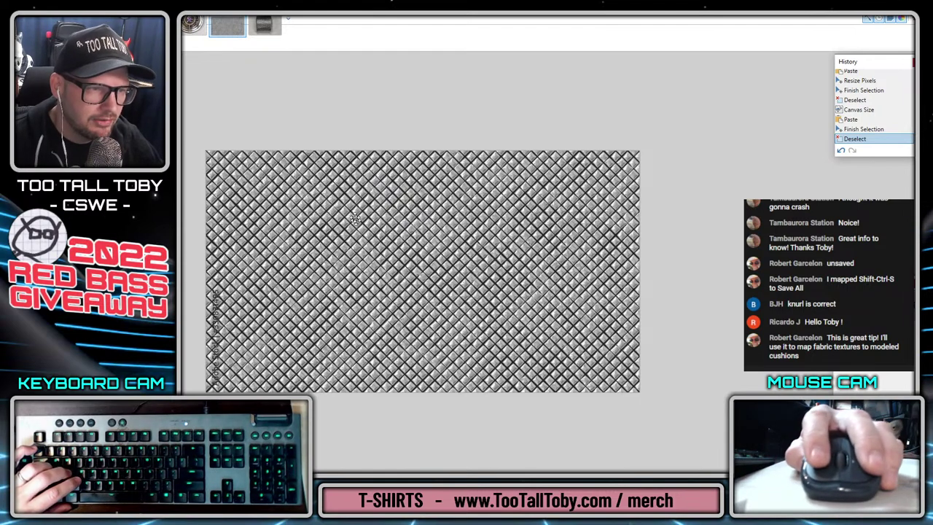
Crop the knurl image to a rectangular region of about 391 by 279 pixels, starting and ending at matching points of the diamond pattern.
scroll(284, 192, "up", 3, "ctrl")
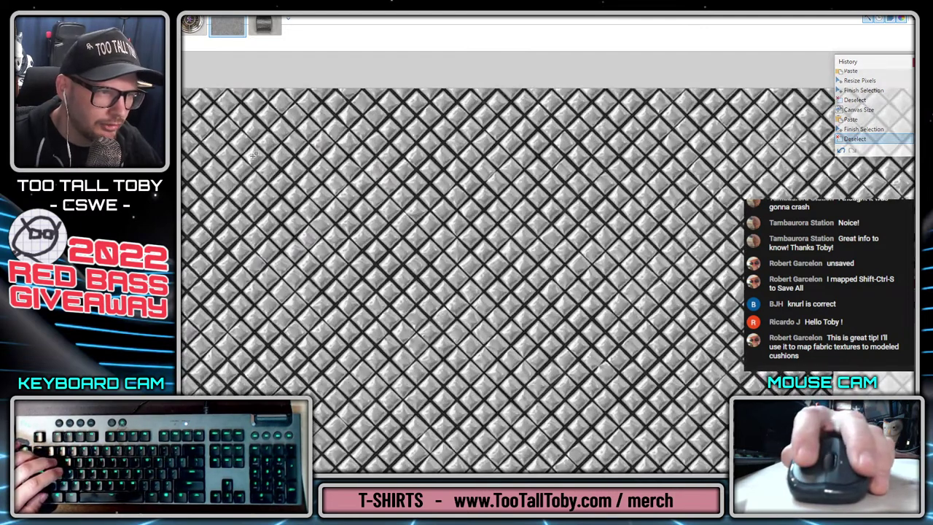
left_click_drag(253, 154, 633, 426)
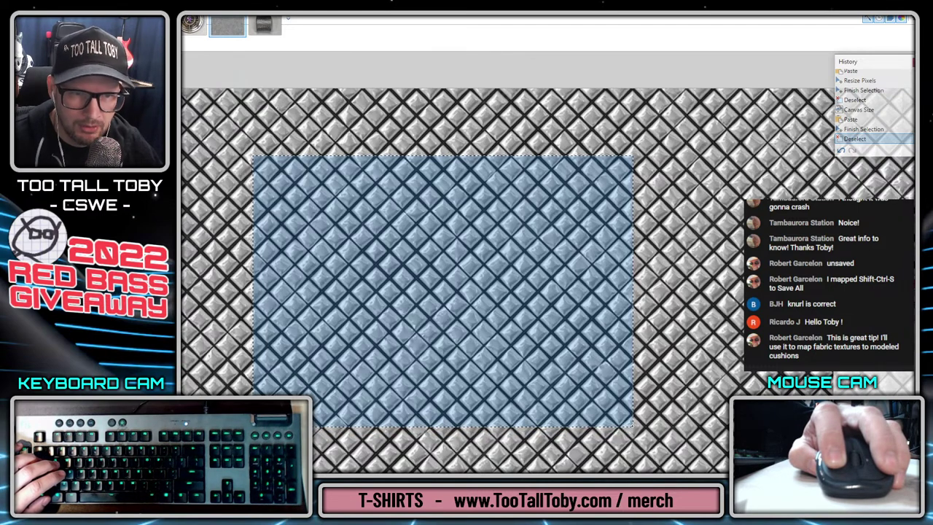
left_click_drag(632, 426, 633, 427)
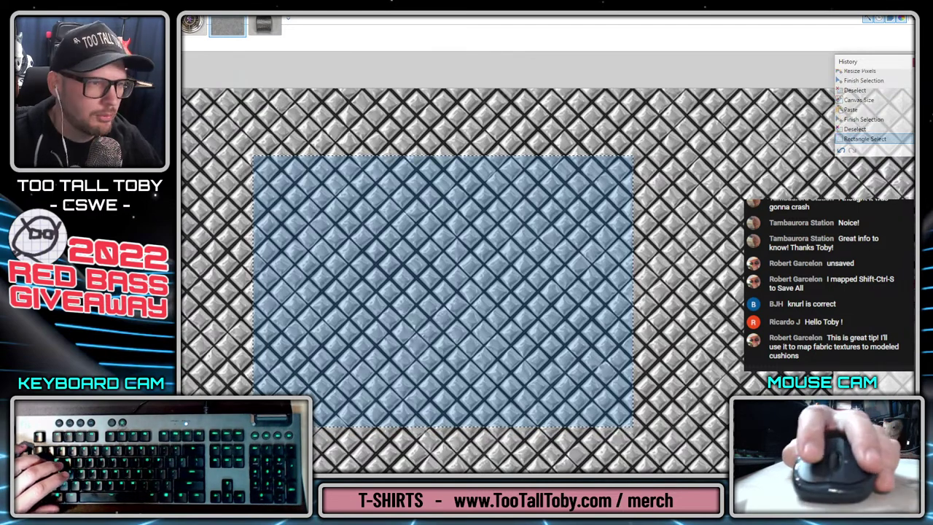
key("ctrl+shift+x")
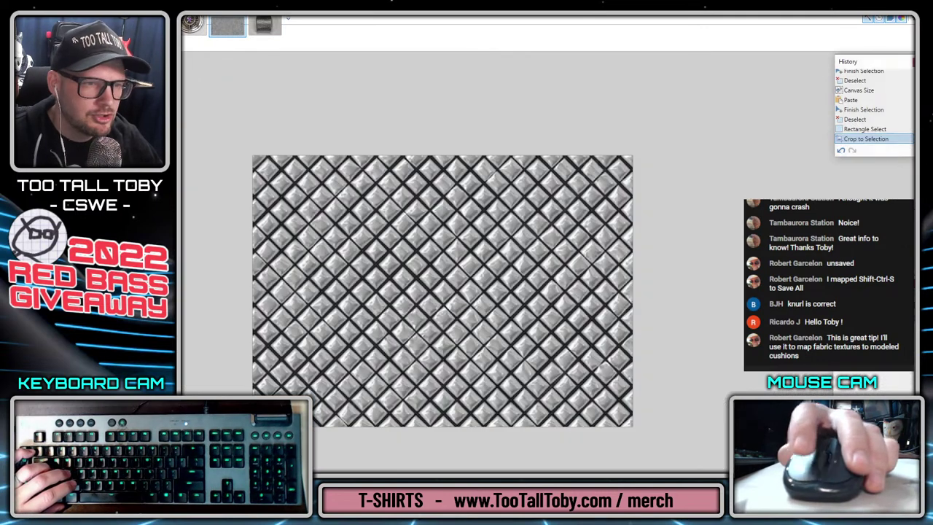
scroll(623, 315, "down", 4, "ctrl")
middle_click_drag(667, 320, 454, 271)
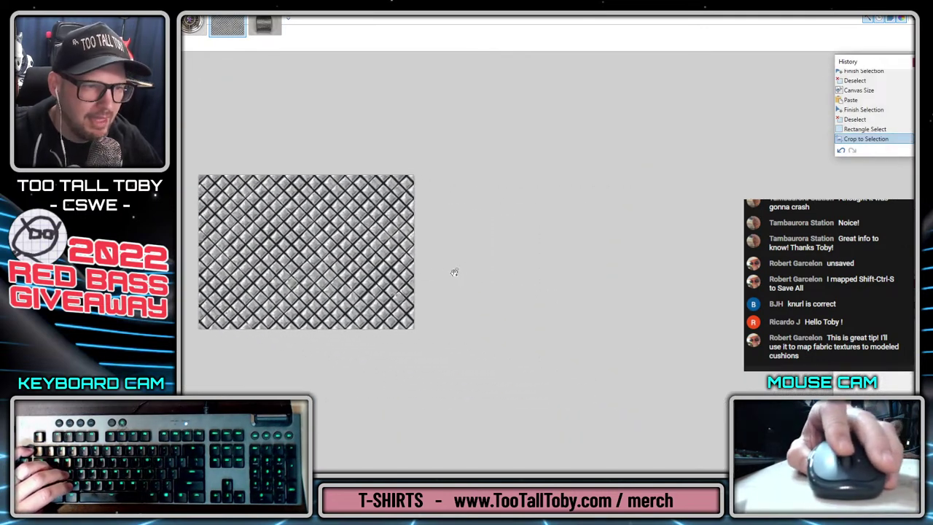
scroll(421, 304, "down", 1, "ctrl")
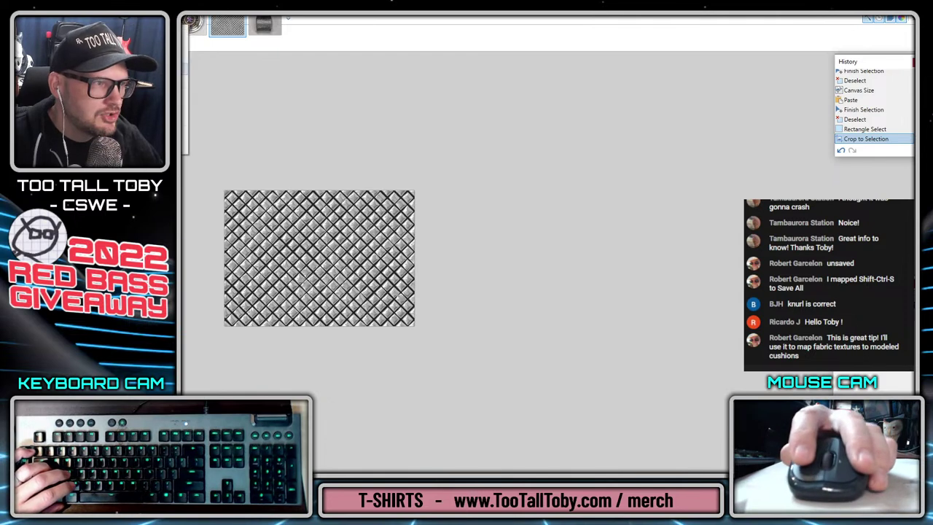
Check the cropped image's canvas size without changing it, and undo the crop.
key("ctrl+shift+r")
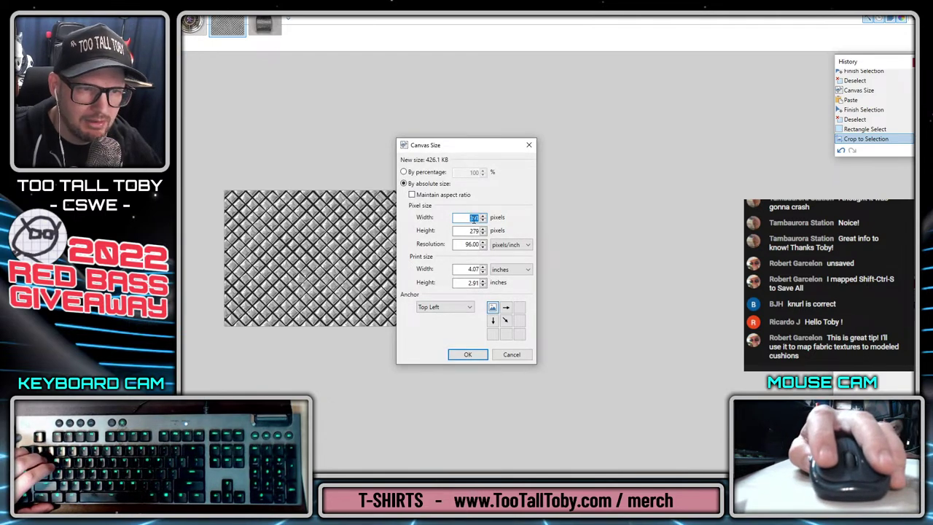
key("Return")
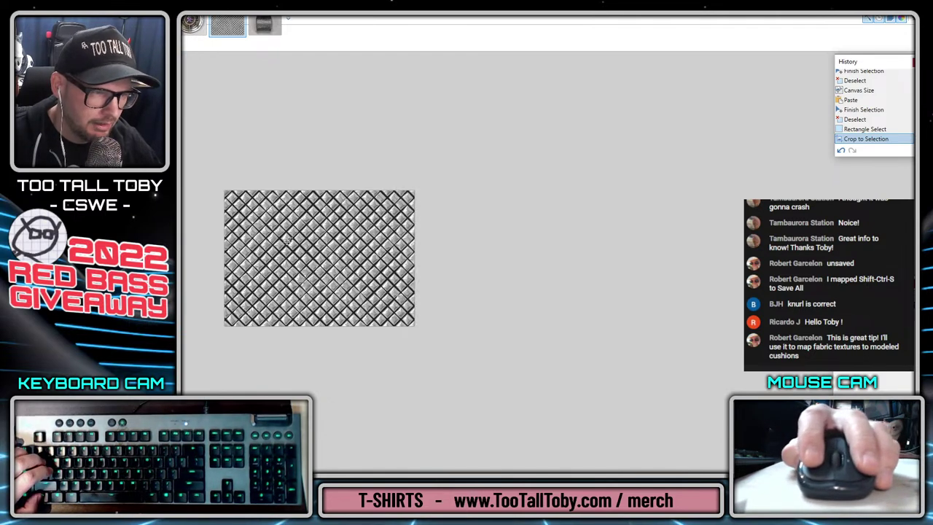
key("ctrl+a")
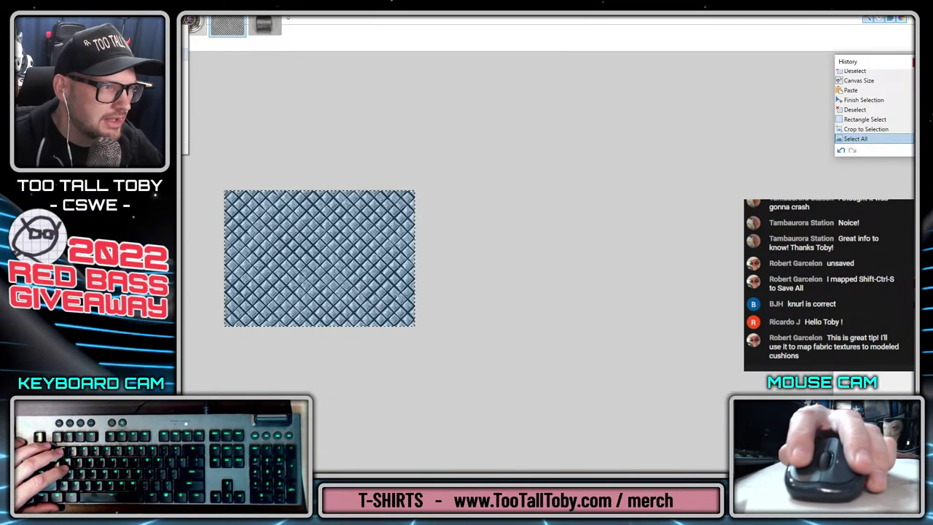
key("ctrl+shift+r")
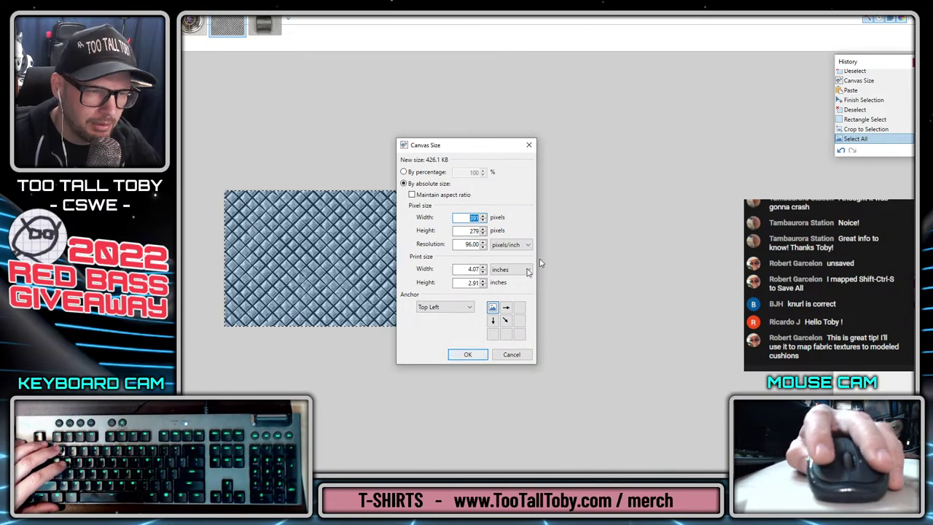
key("Escape")
key("ctrl+z")
key("ctrl+z")
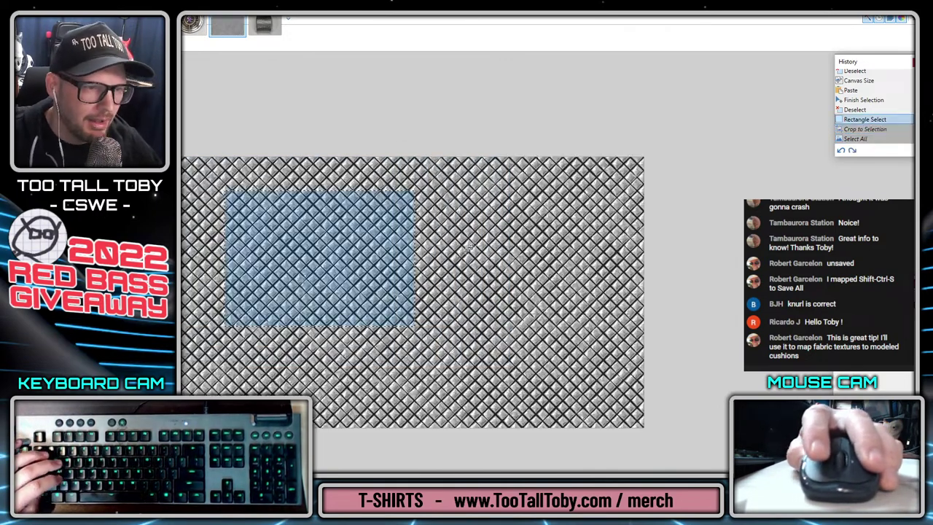
Clear the old selection and crop the knurl image to its full patterned area of about 943 by 557 pixels.
key("ctrl+d")
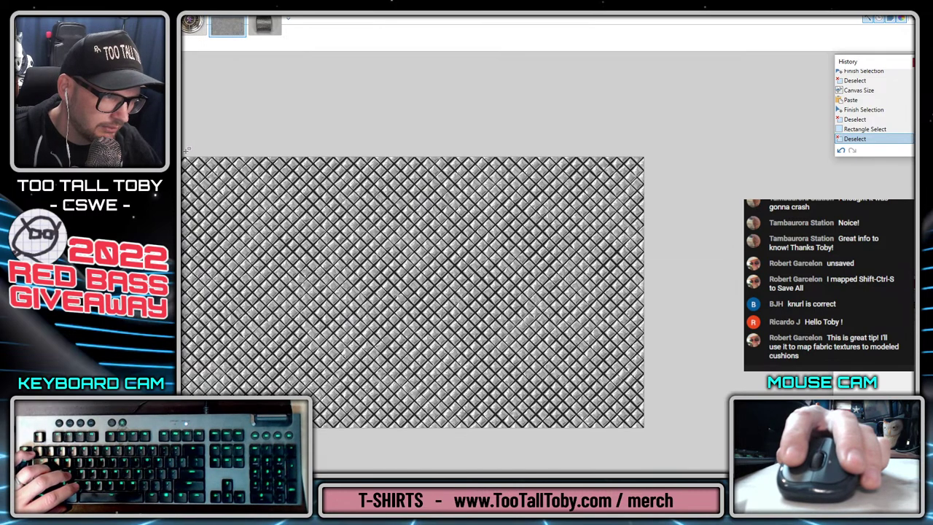
left_click_drag(185, 158, 644, 428)
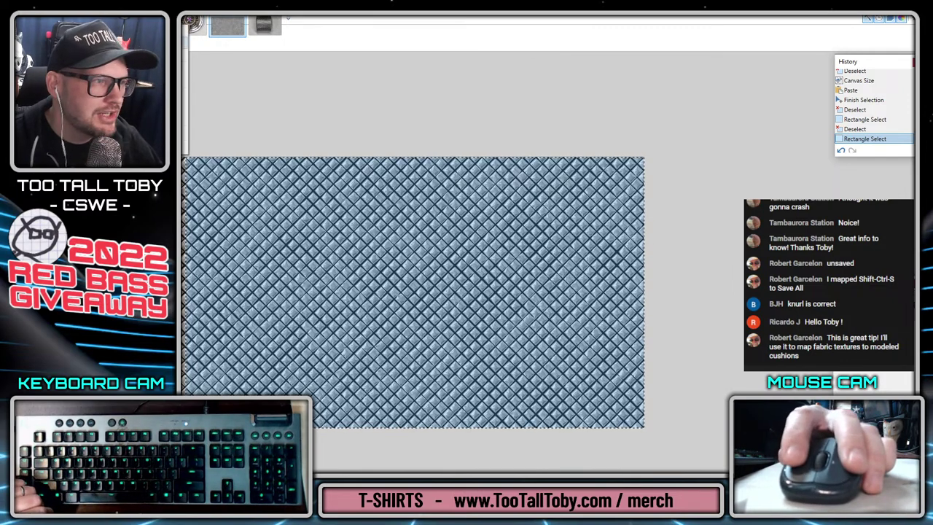
key("ctrl+shift+x")
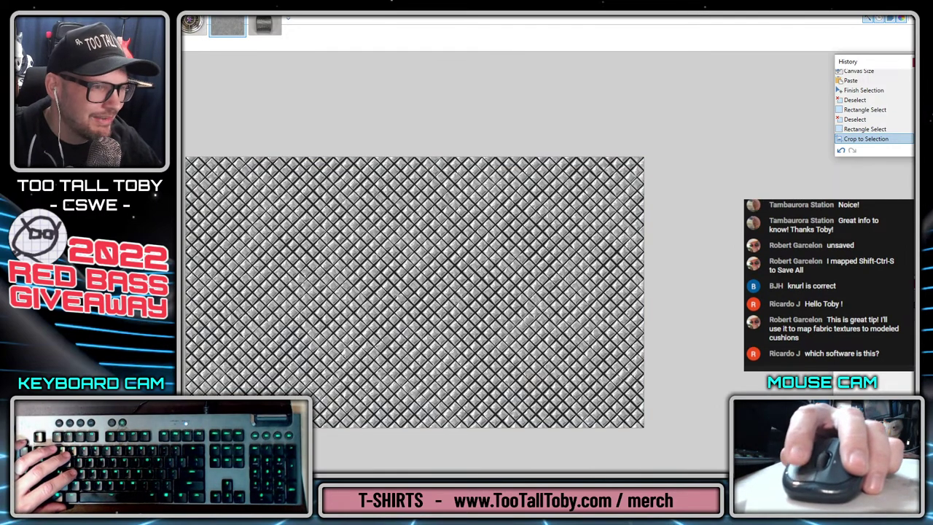
Save the cropped image as KNOB KNURLL TEXTURE 2.jpg in the 04 BASS TEXTURES and APPERANCES folder at quality 95.
key("ctrl+s")
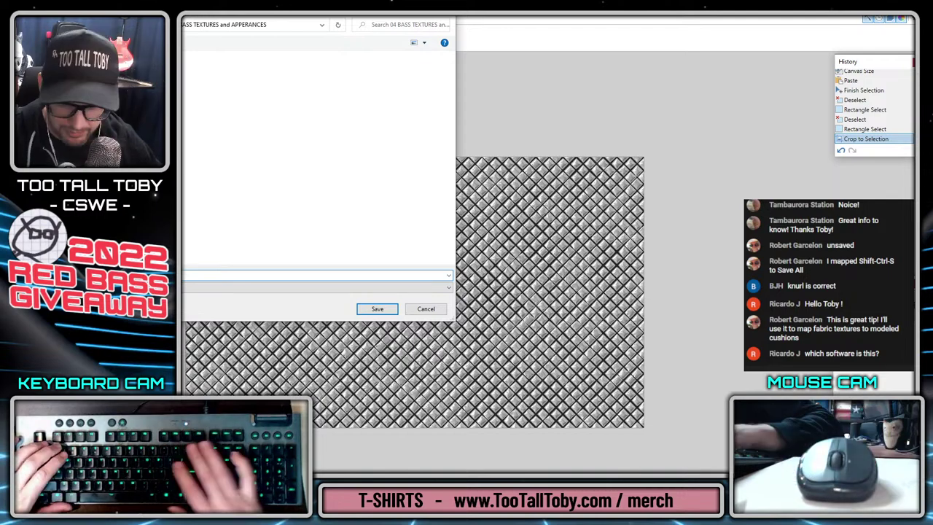
left_click(370, 311)
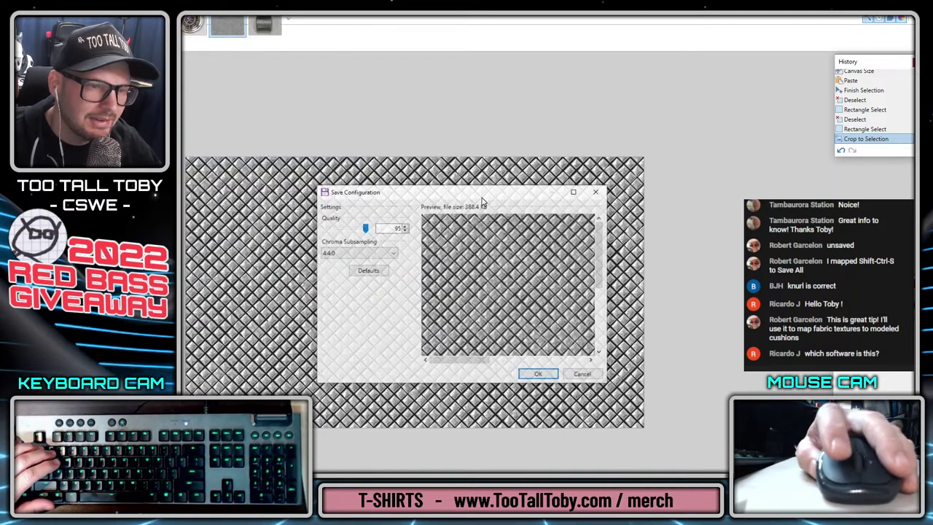
left_click(538, 376)
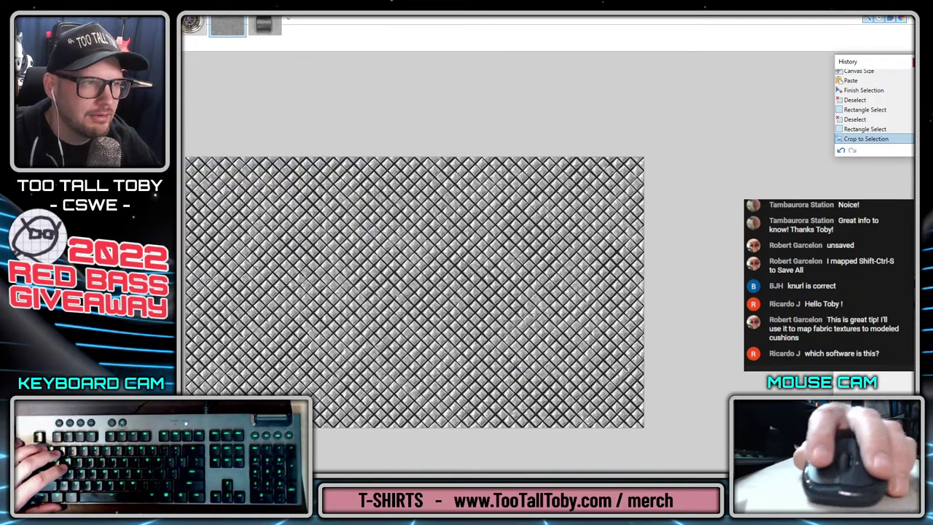
Switch to SOLIDWORKS and open the volume knob part from the guitar assembly.
left_click(869, 19)
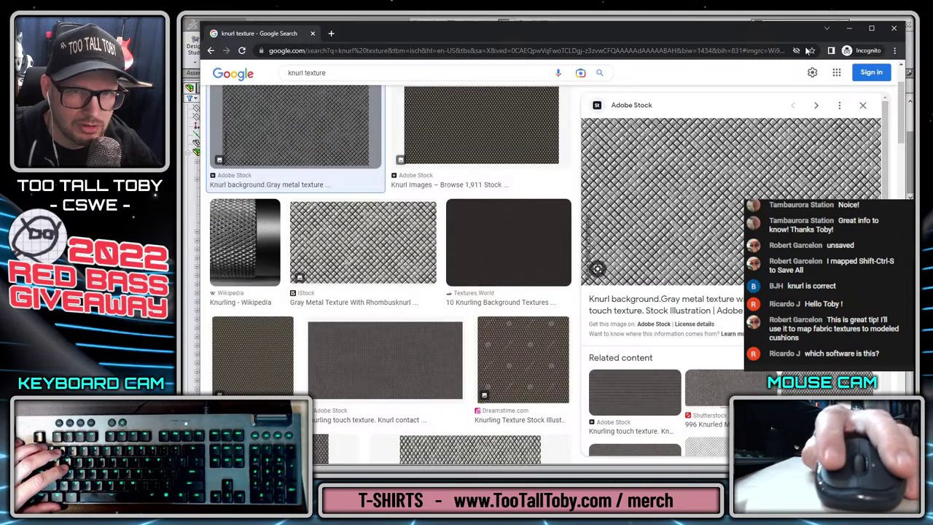
left_click(849, 28)
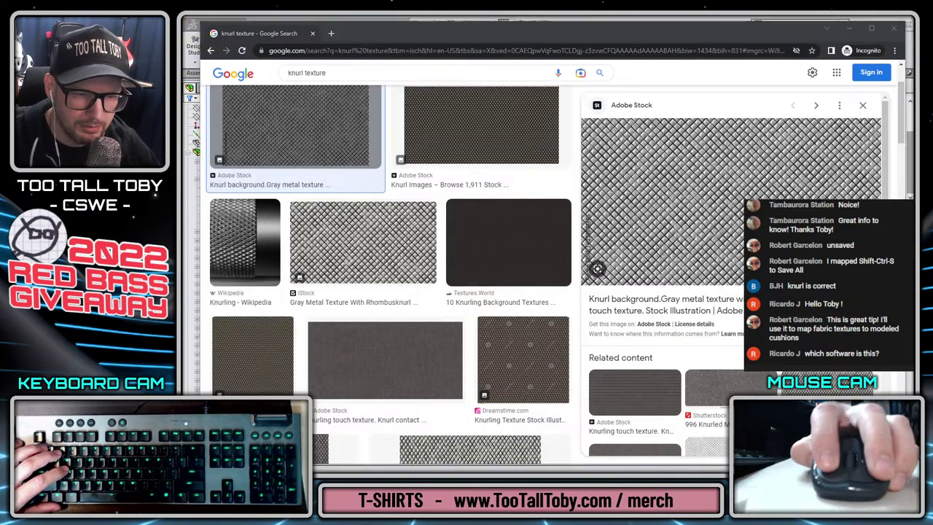
left_click(517, 264)
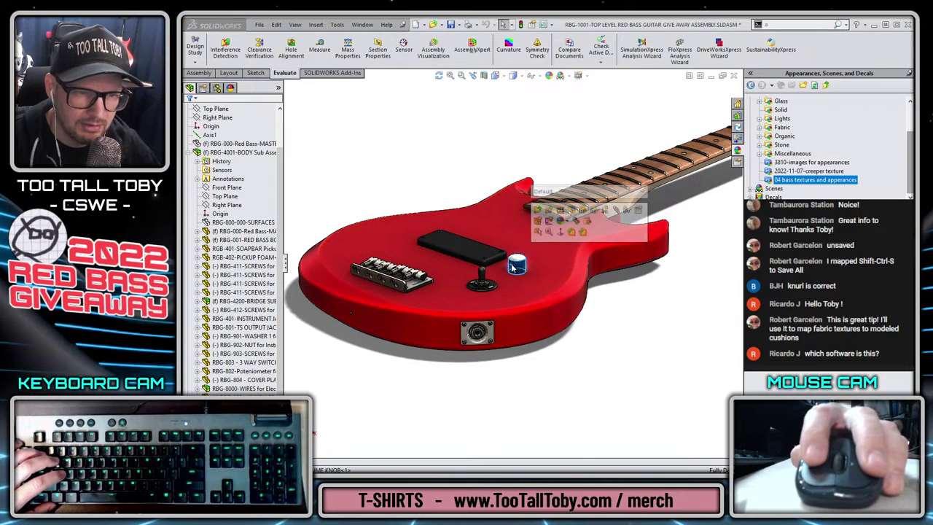
left_click(538, 209)
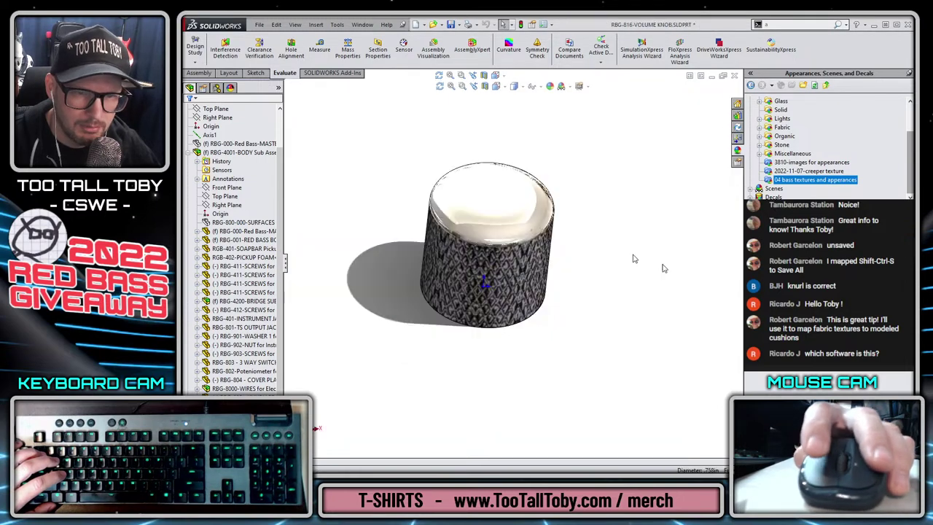
Apply the second knurl image as the appearance of the knob's outer face, saving the appearance as knob knurll texture 2.p2m.
left_click(431, 284)
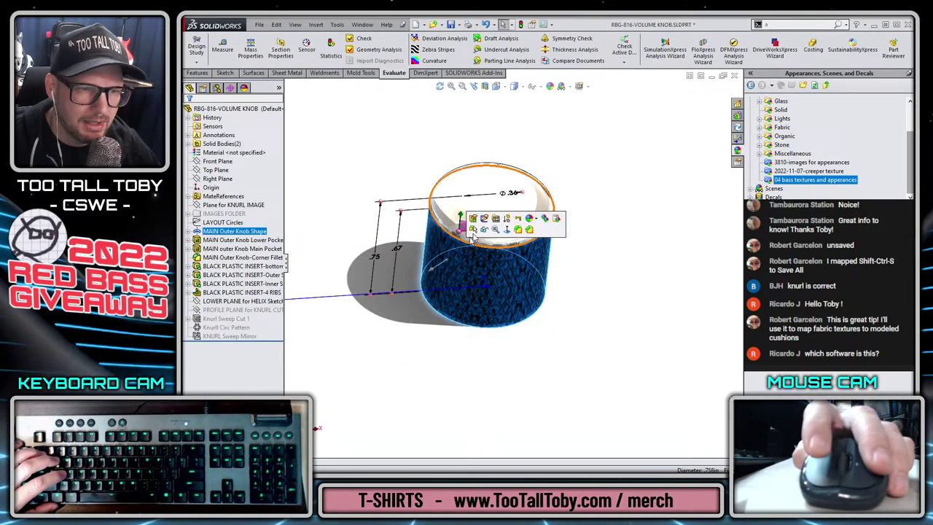
left_click(539, 219)
left_click(583, 245)
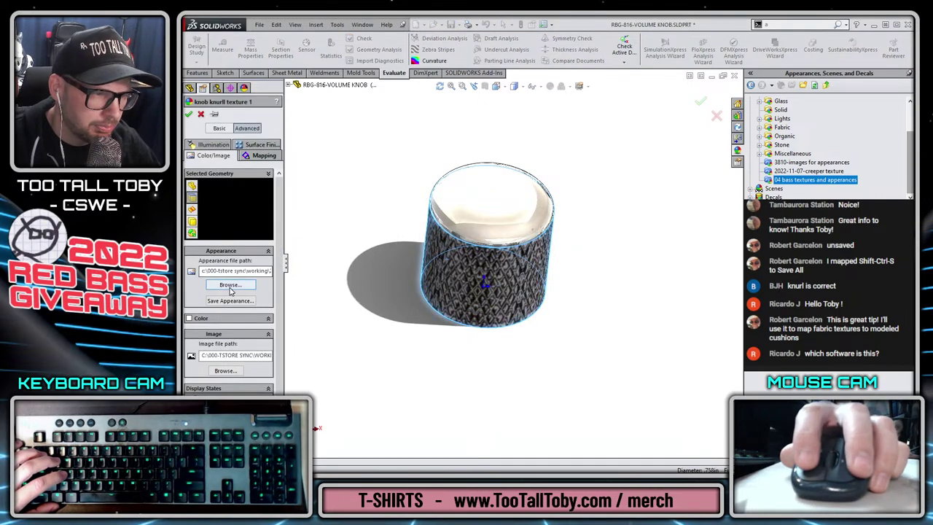
left_click(656, 371)
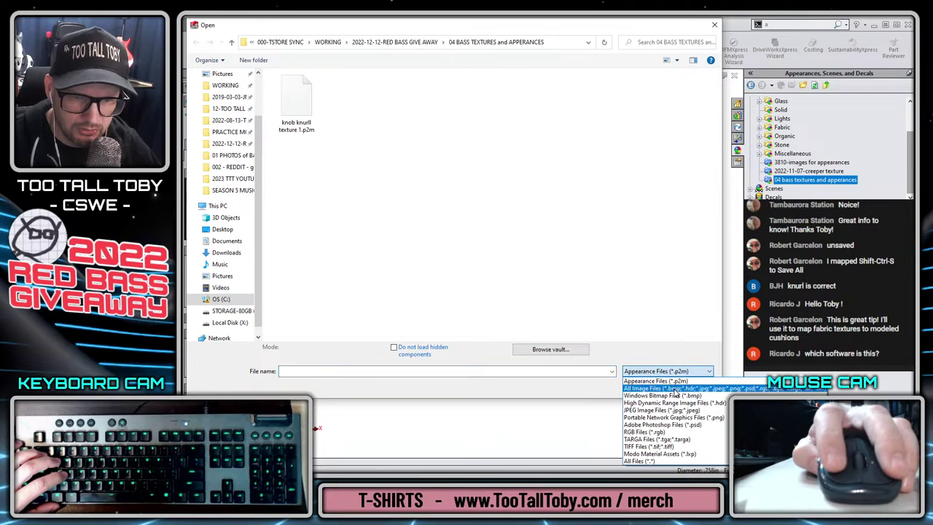
left_click(675, 388)
double_click(352, 104)
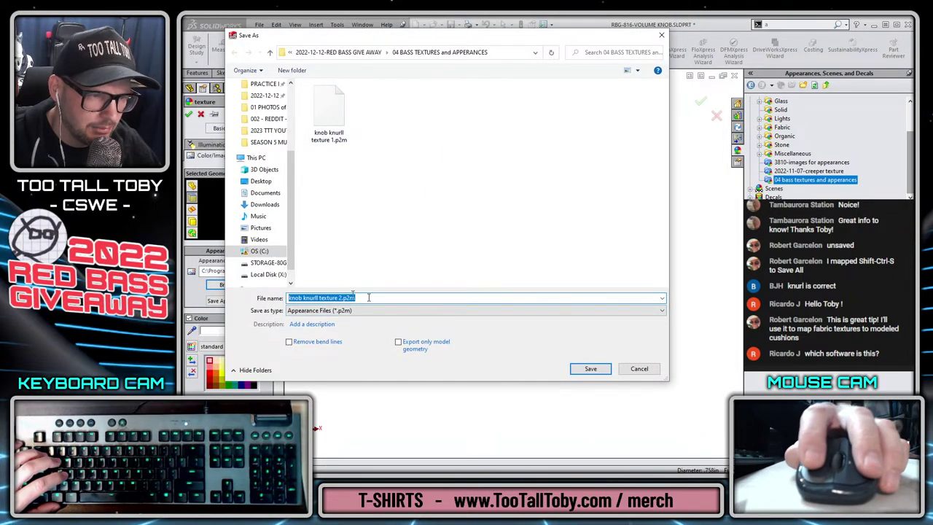
left_click(590, 369)
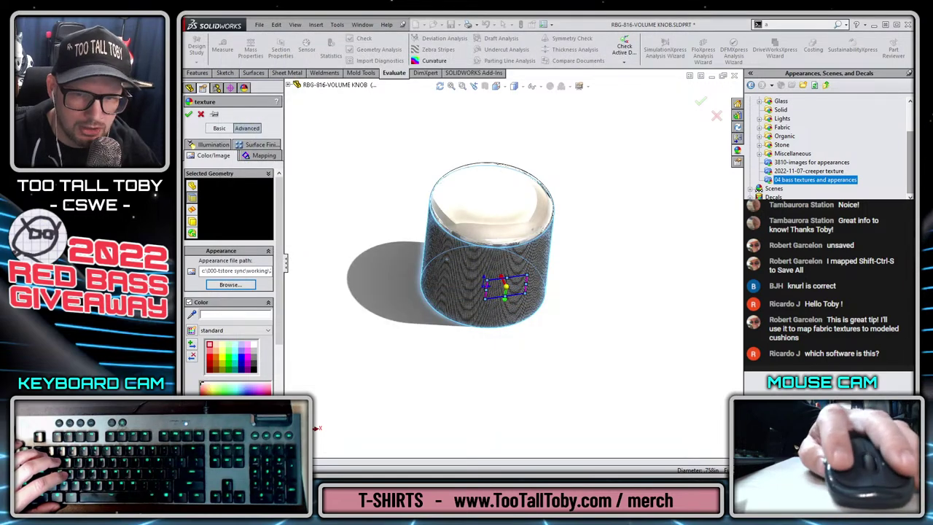
Map the knurl texture with Surface mapping, a horizontal location of about 1.166 in and a width of about 1.953 in.
left_click(261, 156)
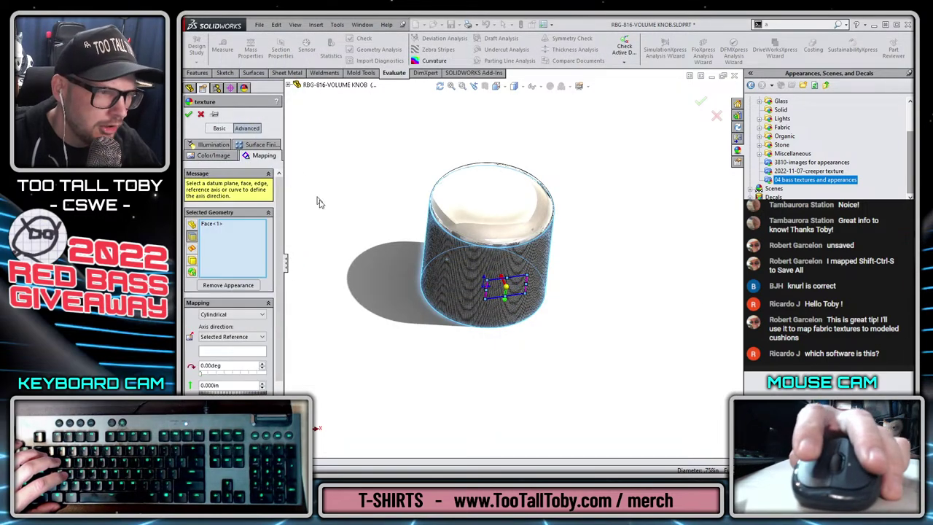
left_click(231, 314)
left_click(223, 323)
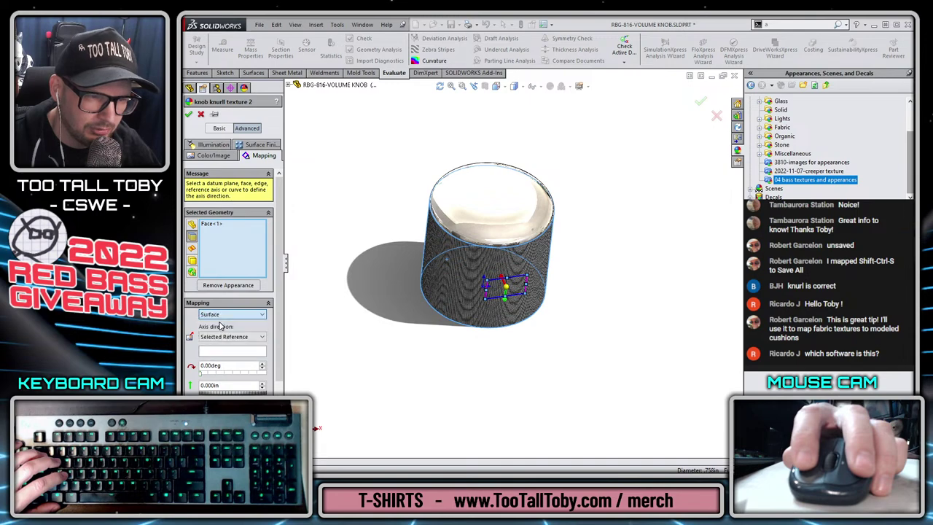
left_click_drag(217, 386, 226, 387)
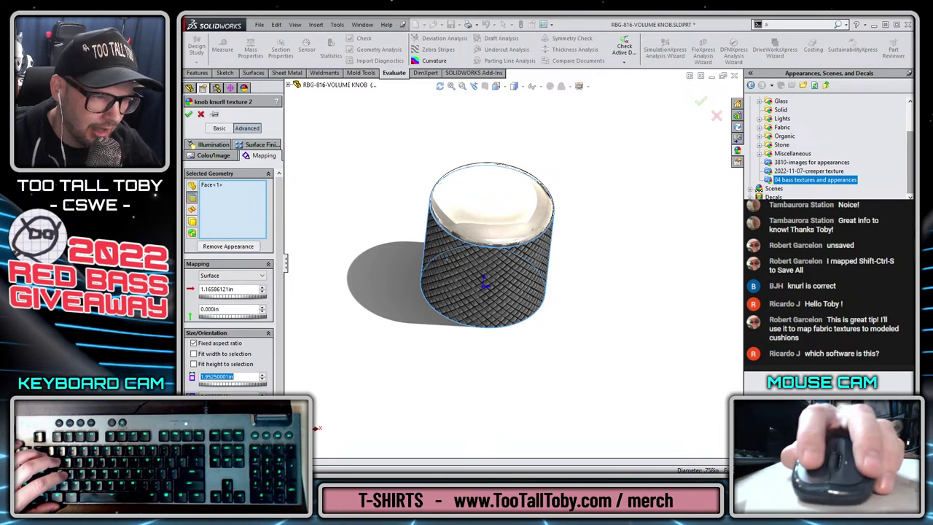
key("Return")
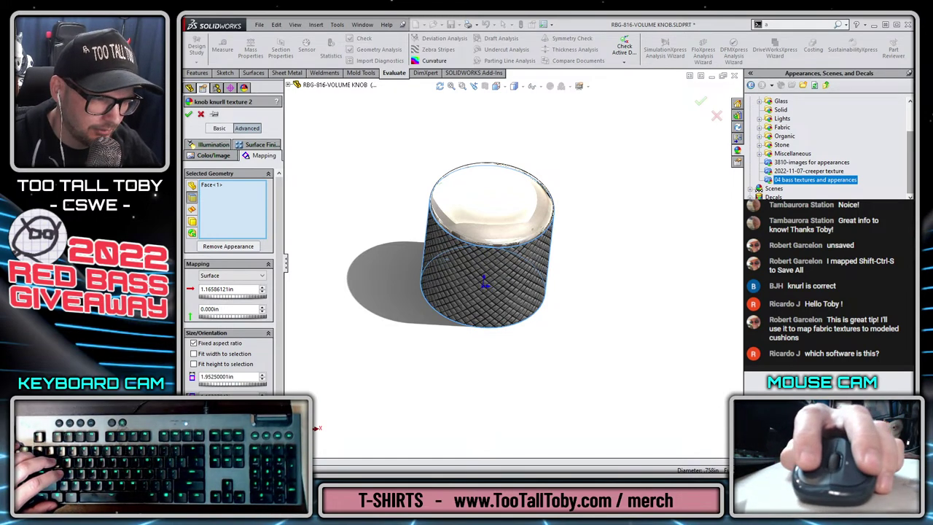
Turn off the fixed aspect ratio, stretch the knurl texture's height into elongated diamonds, and accept the appearance.
middle_click_drag(495, 358, 495, 300)
scroll(478, 277, "down", 5)
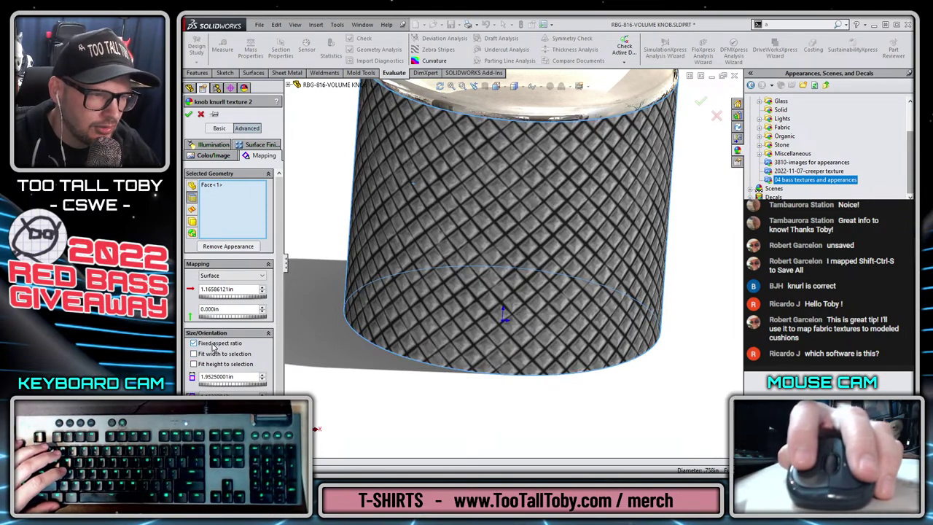
key("f")
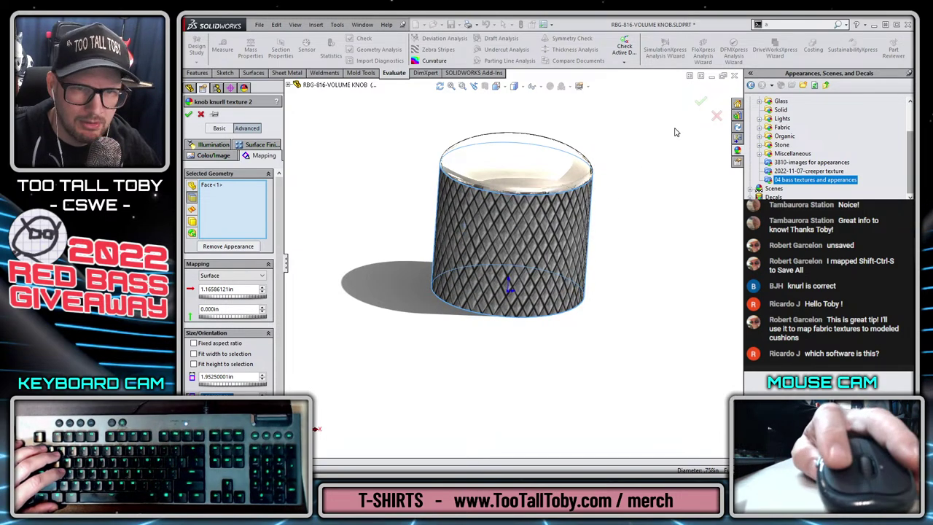
left_click(698, 103)
middle_click_drag(325, 232, 532, 242)
scroll(532, 241, "down", 2)
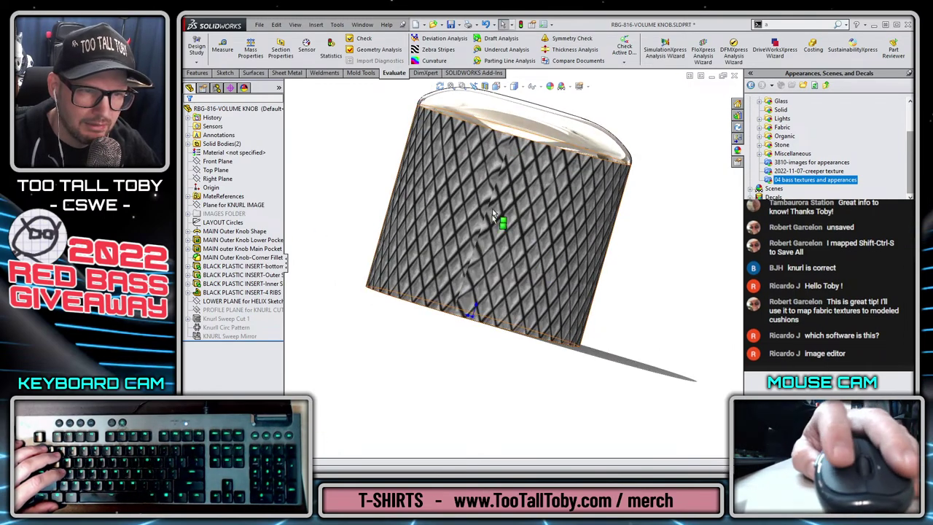
scroll(514, 261, "up", 2)
middle_click_drag(523, 193, 278, 223)
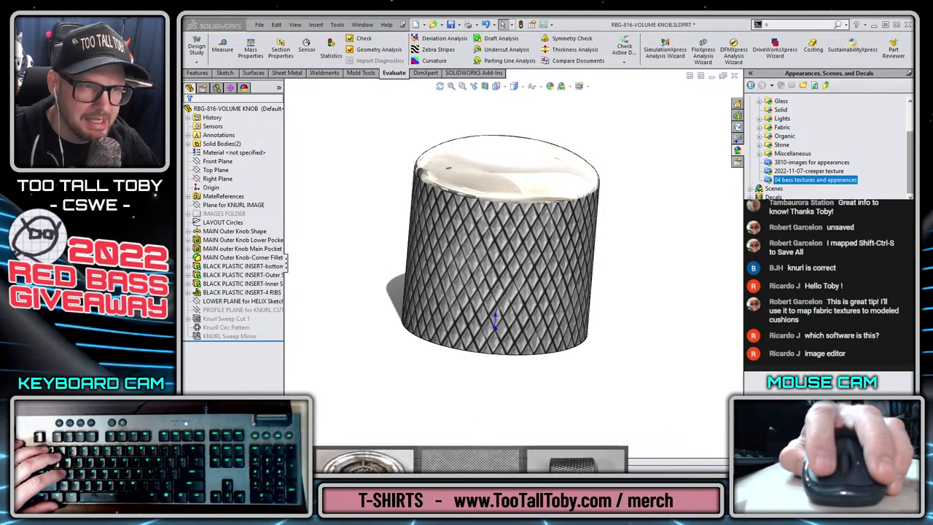
Switch to paint.net, then reposition and enlarge its window beside the SOLIDWORKS appearances list.
key("alt+Tab")
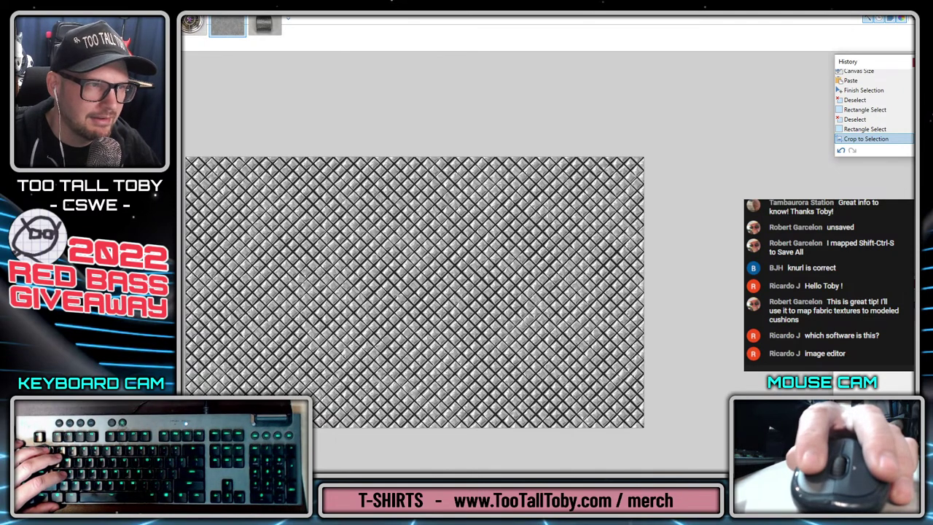
mouse_move(352, 16)
left_mouse_down()
mouse_move(350, 43)
mouse_move(347, 32)
left_mouse_up()
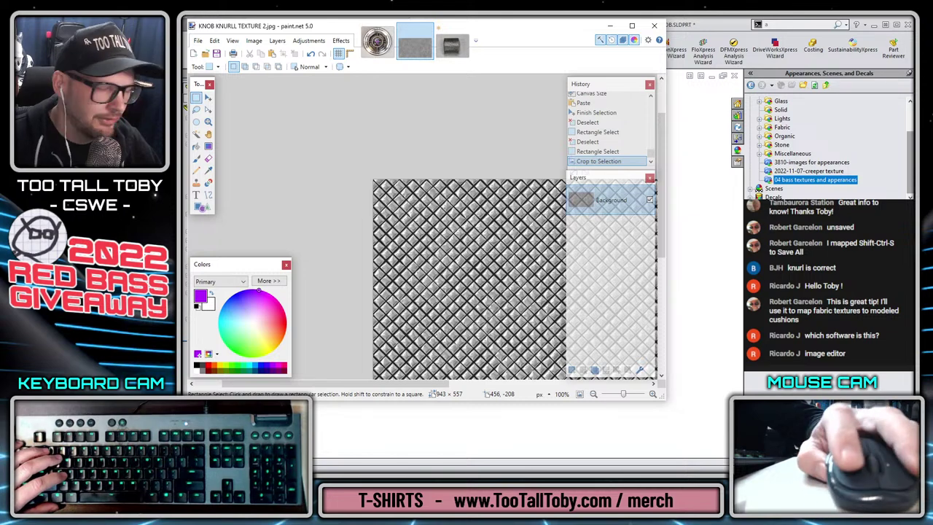
mouse_move(667, 407)
left_mouse_down()
mouse_move(733, 410)
mouse_move(907, 473)
mouse_move(734, 429)
left_mouse_up()
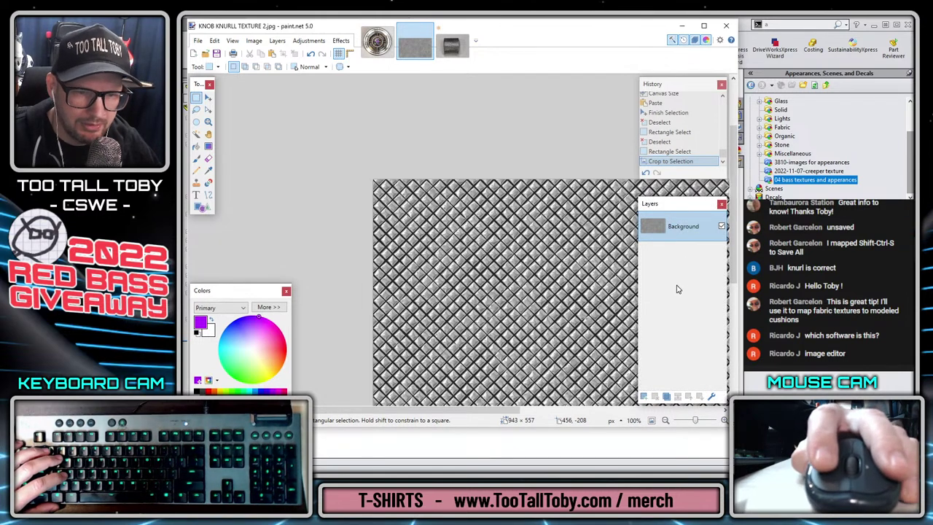
Draw two horizontal purple construction lines and a vertical one over the knurl image on a new layer, and delete that layer.
left_click(644, 396)
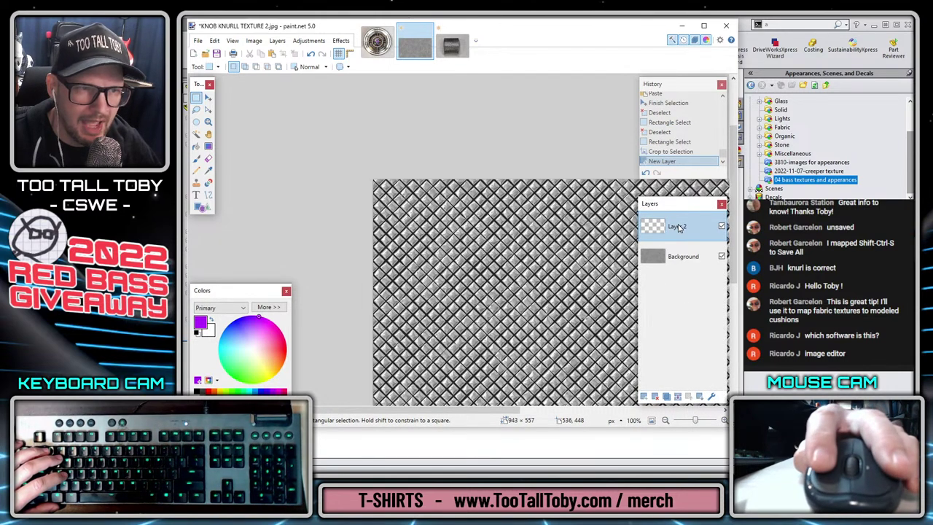
left_click(210, 196)
left_click_drag(543, 227, 593, 228)
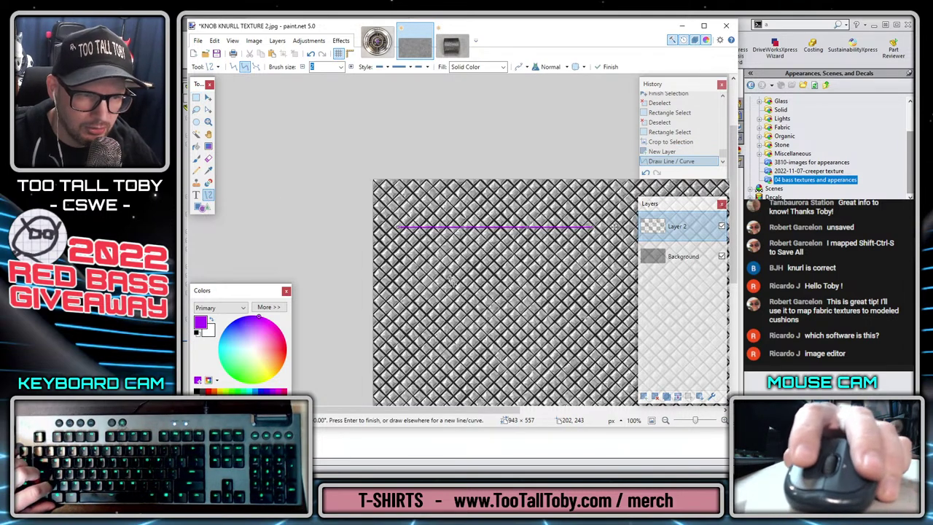
key("Return")
left_click_drag(431, 332, 438, 277, "shift")
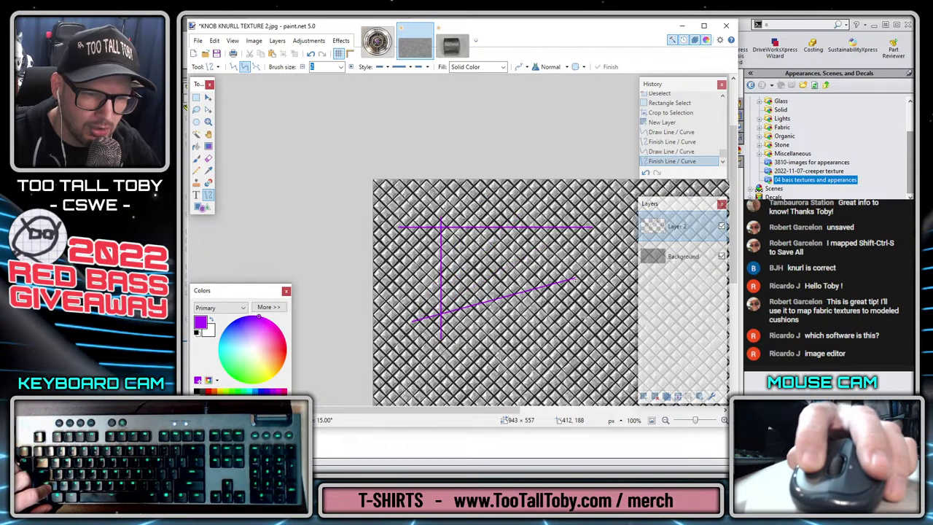
key("Return")
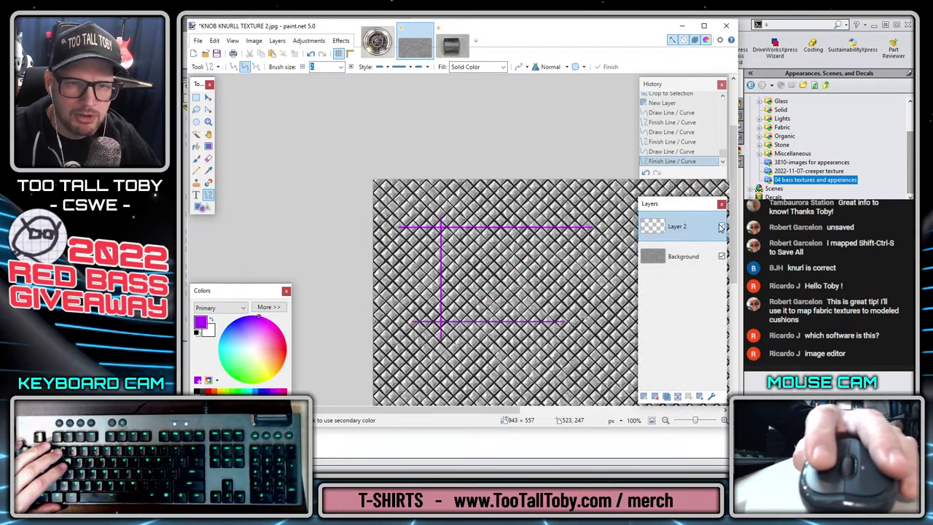
left_click(655, 397)
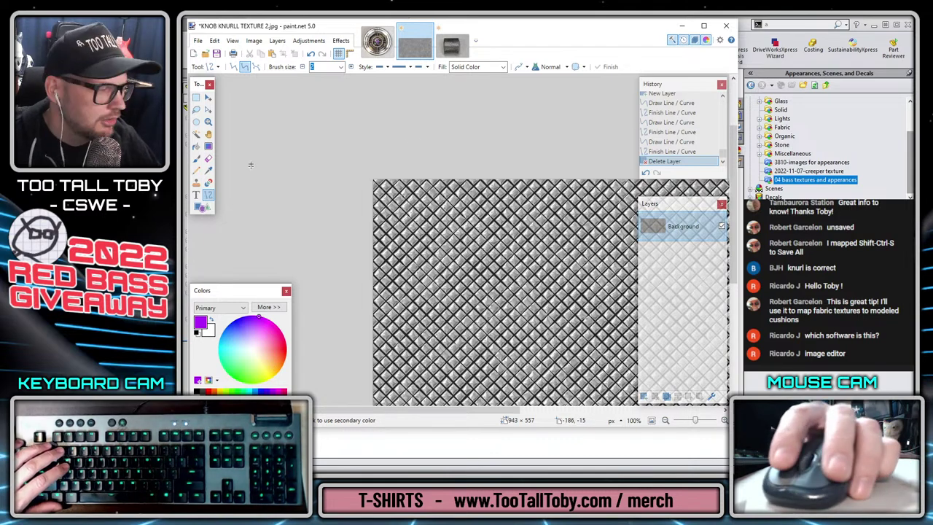
Look through the Object and Object Align effects in paint.net, and return to the volume knob part in SOLIDWORKS.
middle_click_drag(594, 236, 515, 173)
scroll(498, 195, "down", 1, "ctrl")
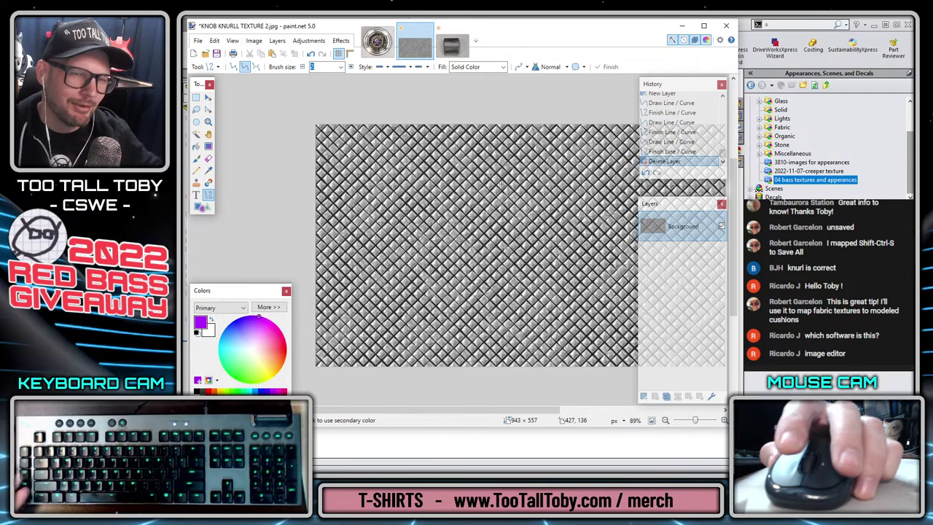
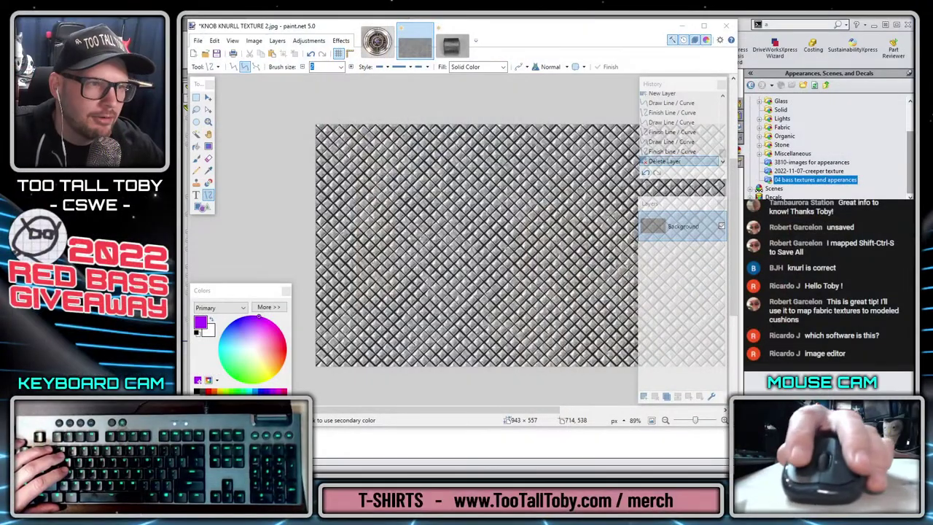
left_click(341, 40)
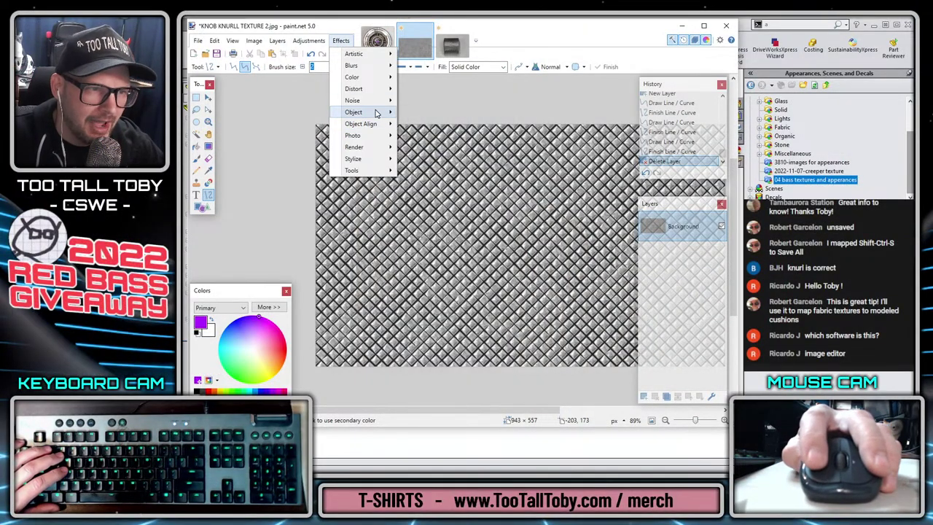
mouse_move(377, 113)
mouse_move(468, 129)
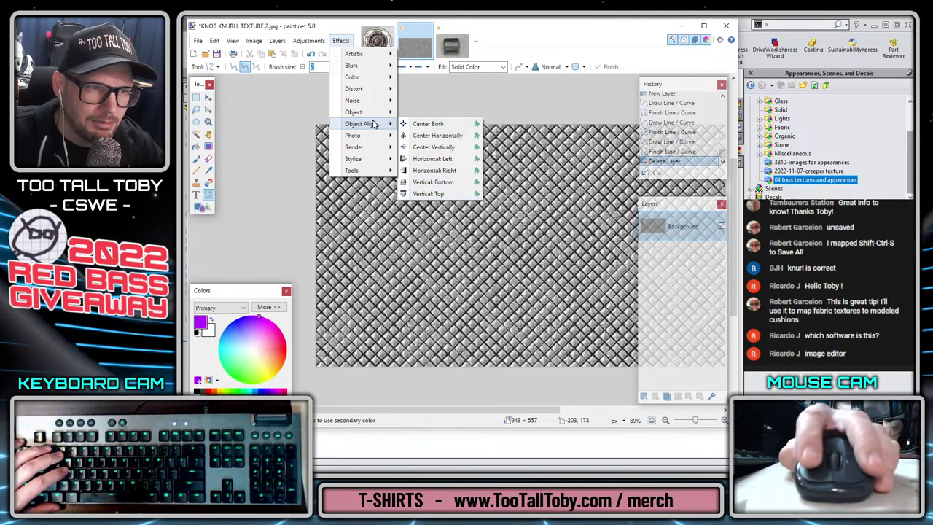
left_click(520, 23)
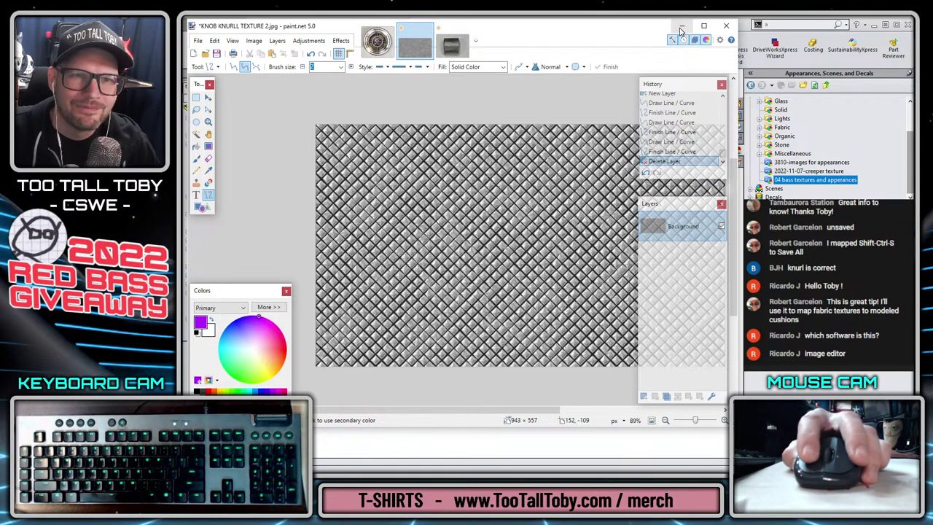
left_click(681, 30)
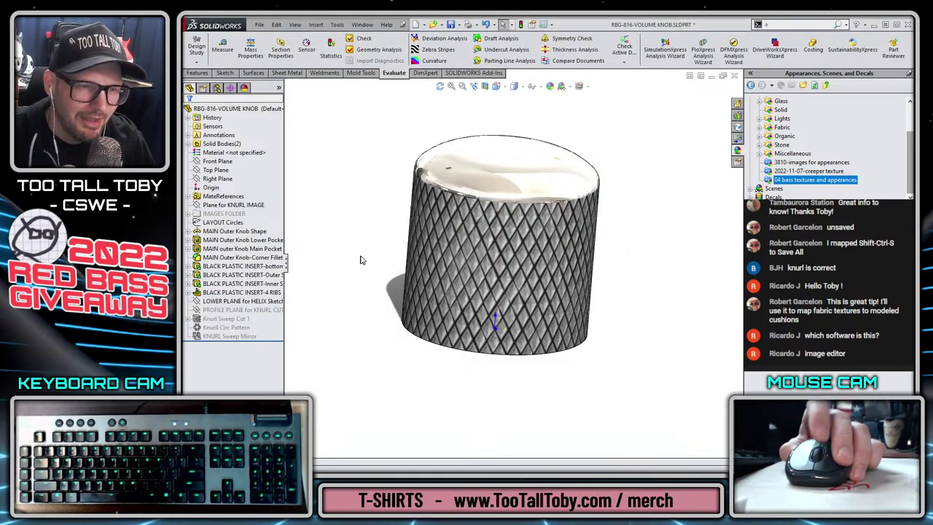
Examine the knurled volume knob in its own part and mounted on the body in the top-level guitar assembly.
middle_click_drag(360, 261, 525, 241)
middle_click_drag(458, 319, 691, 334)
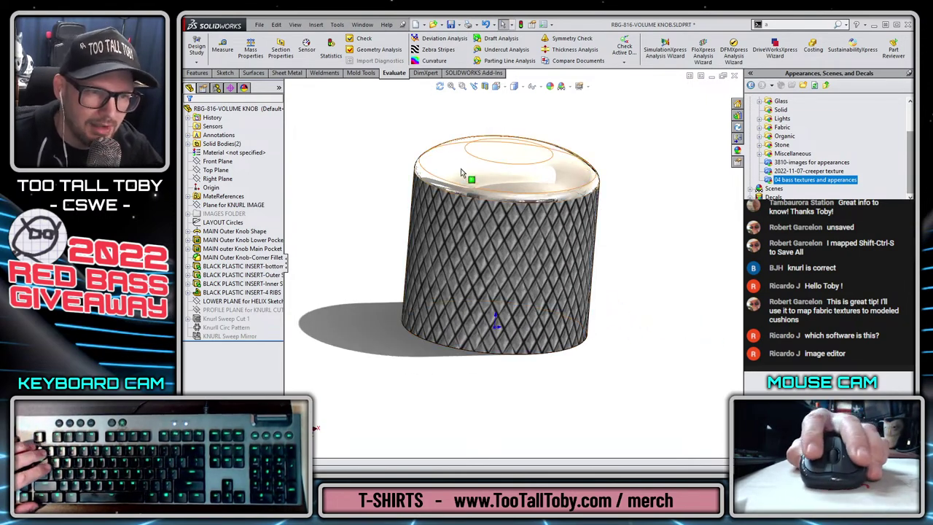
scroll(460, 169, "down", 4)
scroll(548, 331, "up", 4)
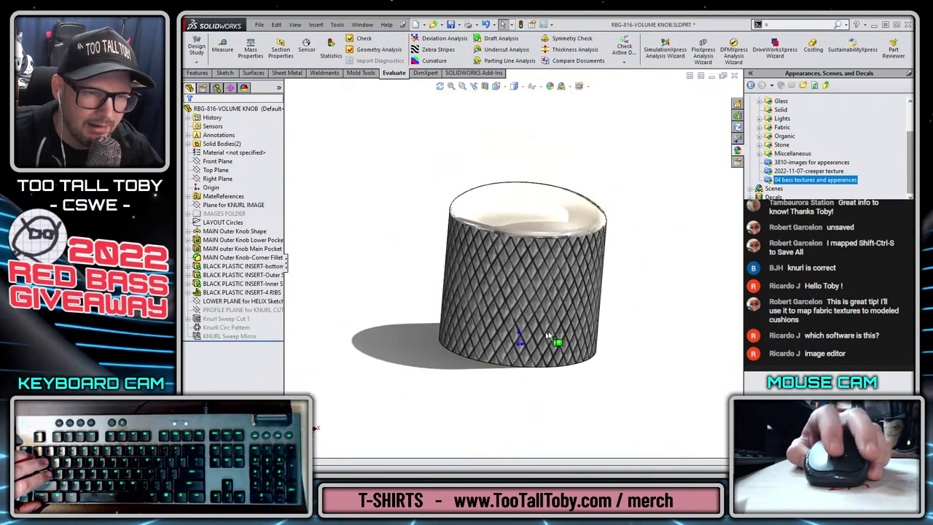
key("ctrl+Tab")
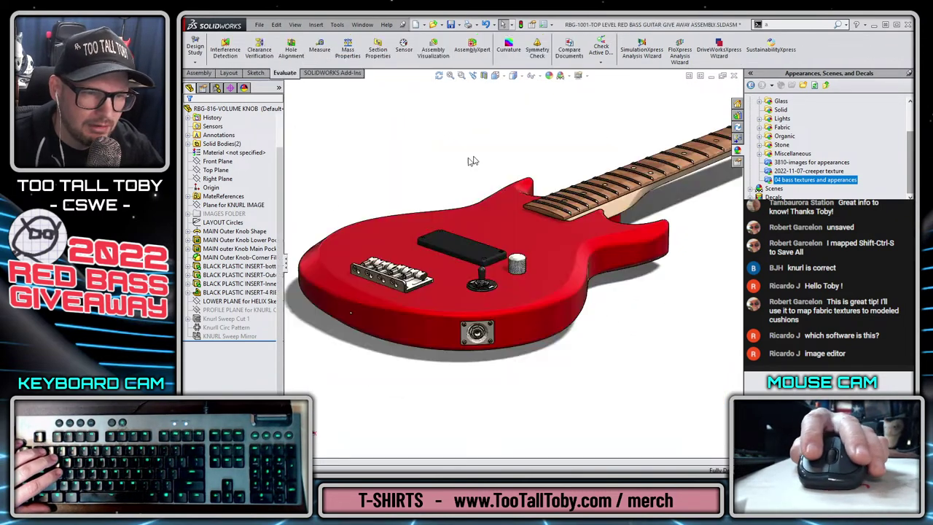
scroll(514, 288, "down", 5)
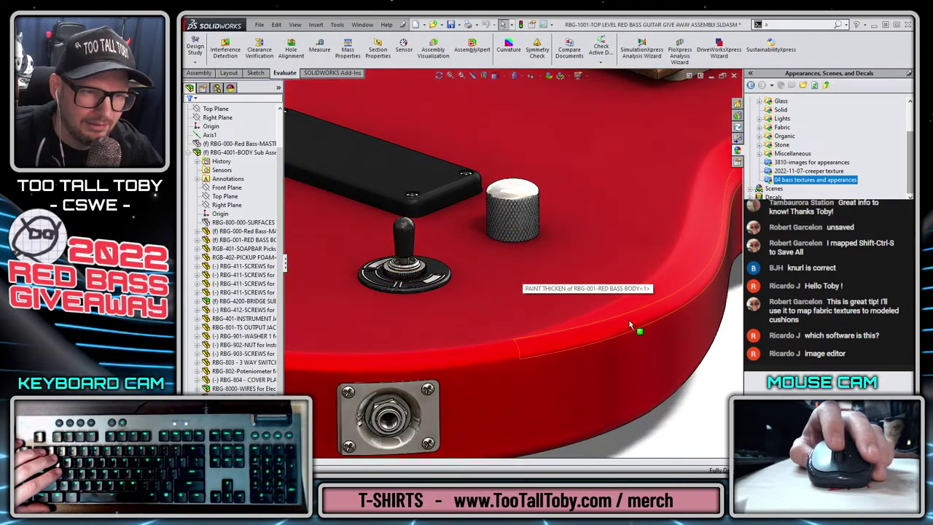
scroll(660, 428, "up", 5)
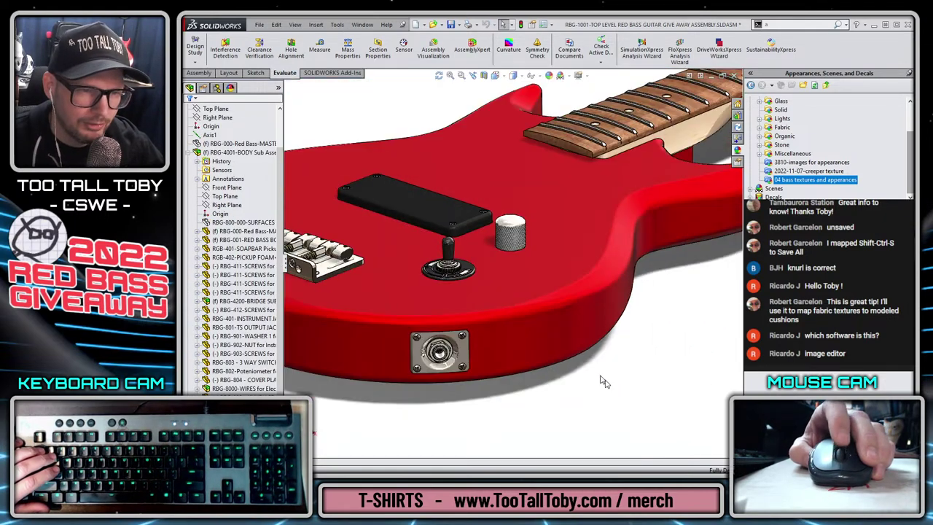
middle_click_drag(487, 358, 400, 193)
scroll(510, 241, "down", 6)
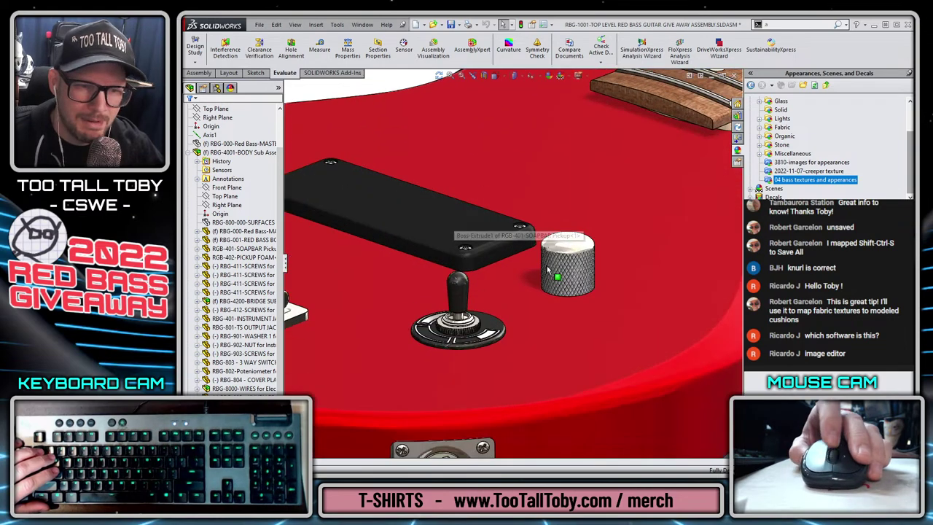
scroll(543, 295, "up", 8)
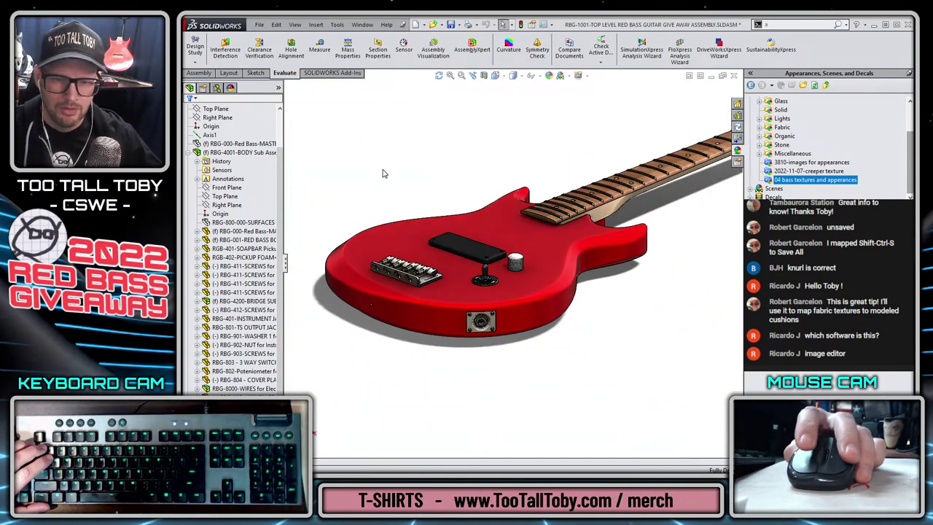
key("ctrl+Tab")
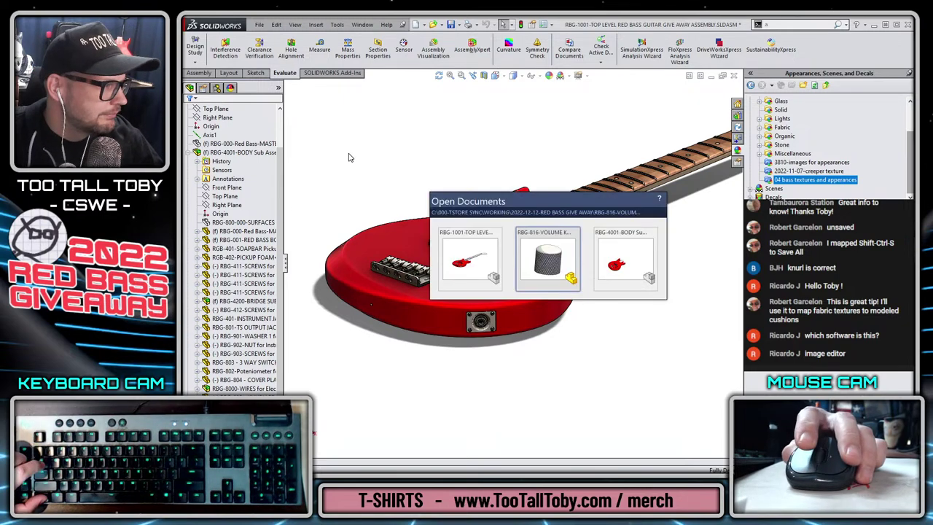
scroll(648, 307, "up", 2)
scroll(348, 225, "down", 2)
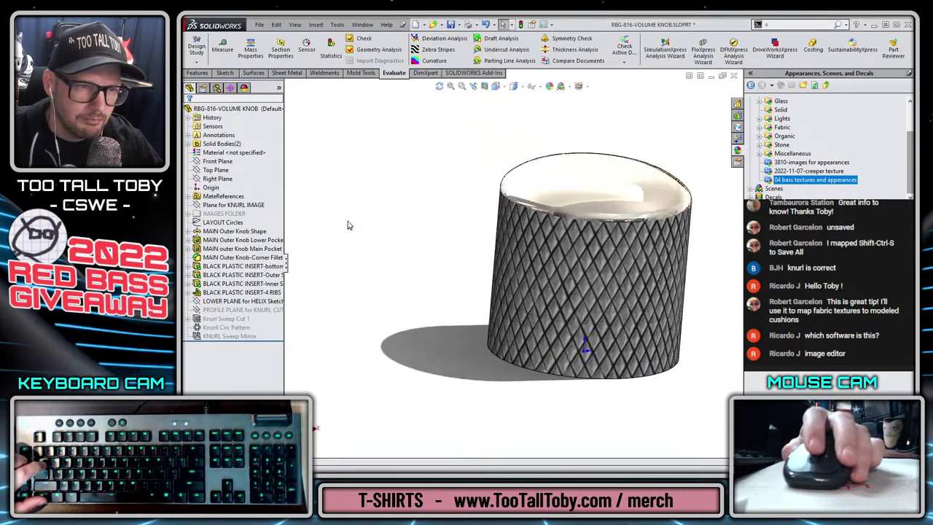
scroll(454, 283, "up", 3)
Switch to the RBG-4001-BODY Sub Assembly and check it in to Workgroup PDM.
key("ctrl+Tab")
key("ctrl+Tab")
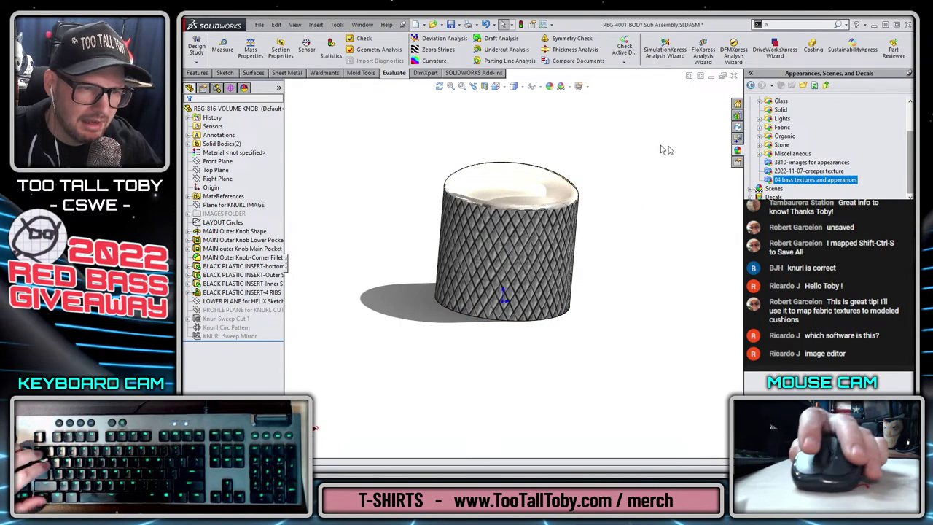
scroll(613, 219, "up", 4)
scroll(515, 226, "down", 2)
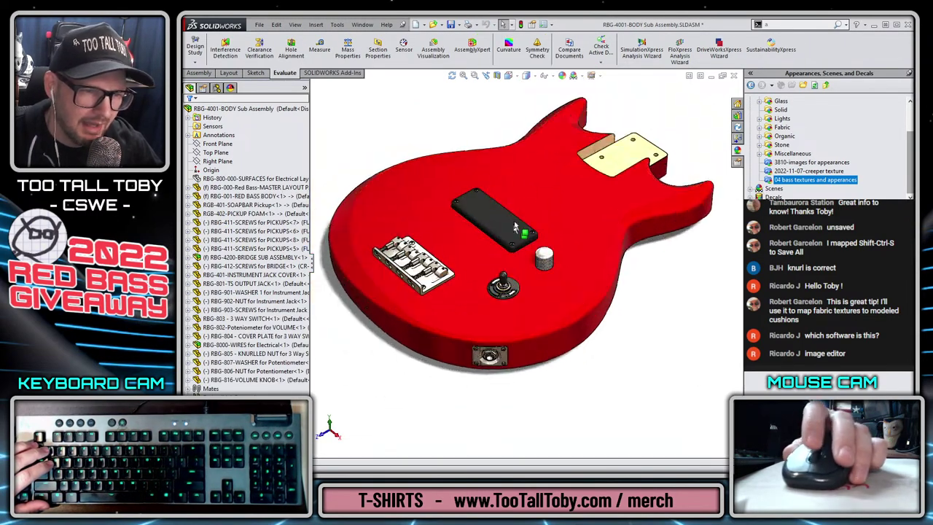
left_click(739, 128)
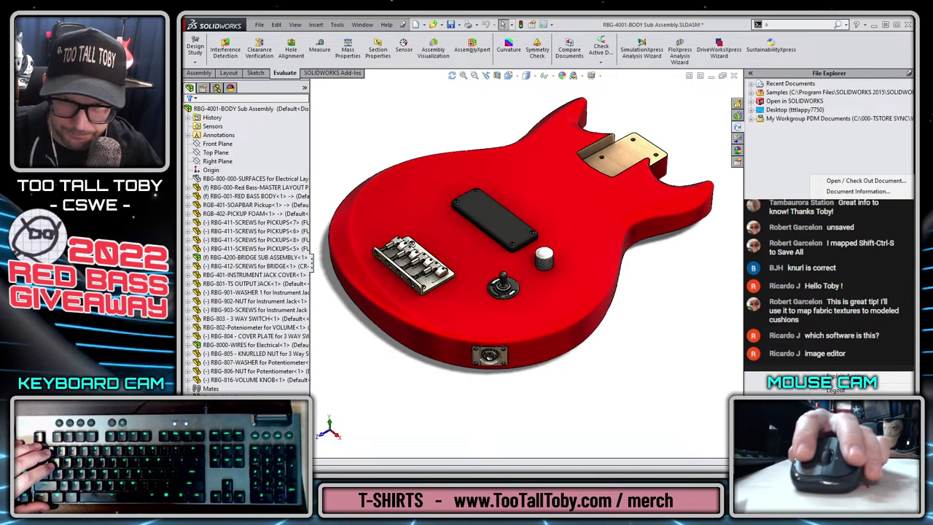
left_click(839, 234)
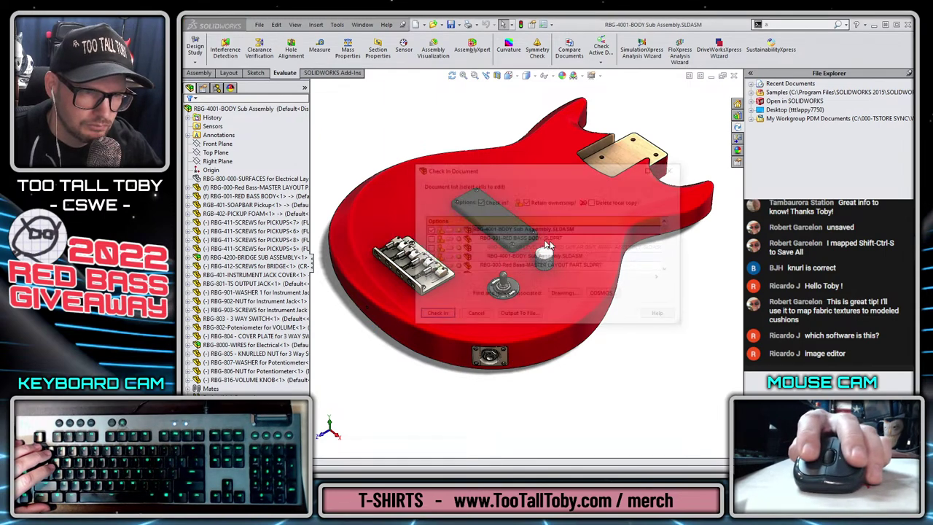
left_click(434, 314)
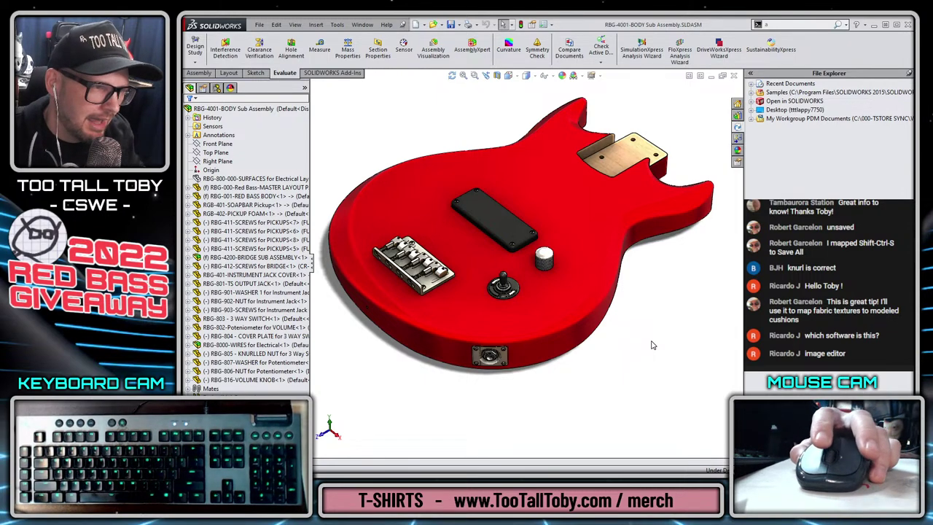
Turn on the display of sketches in the body sub-assembly.
left_click(255, 179)
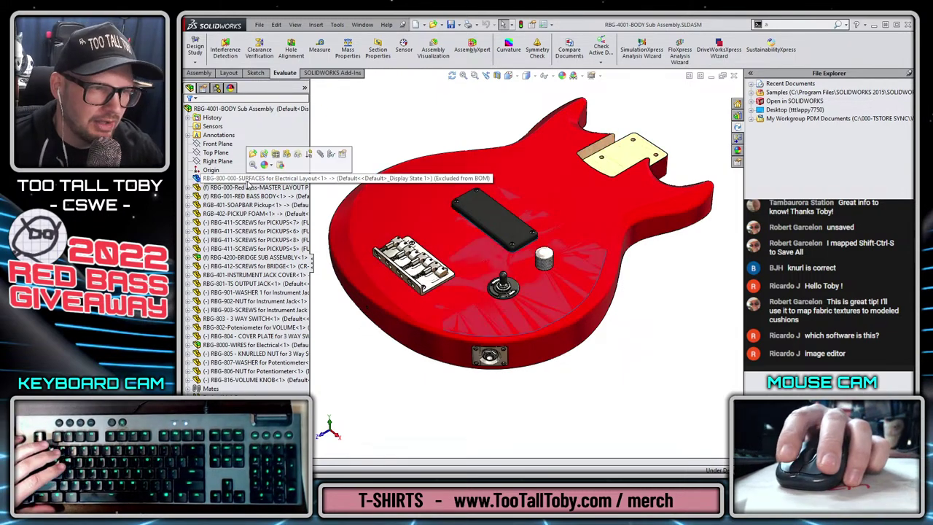
left_click(374, 151)
left_click(545, 76)
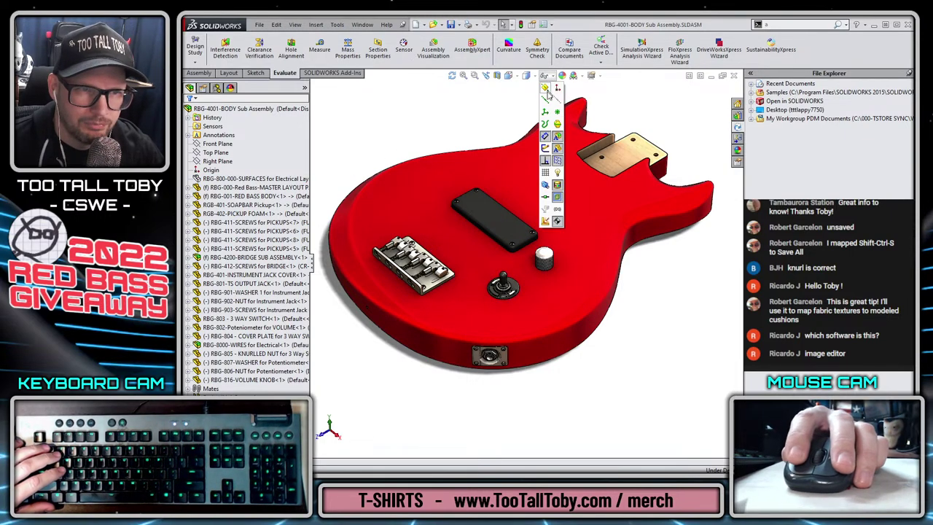
left_click(545, 150)
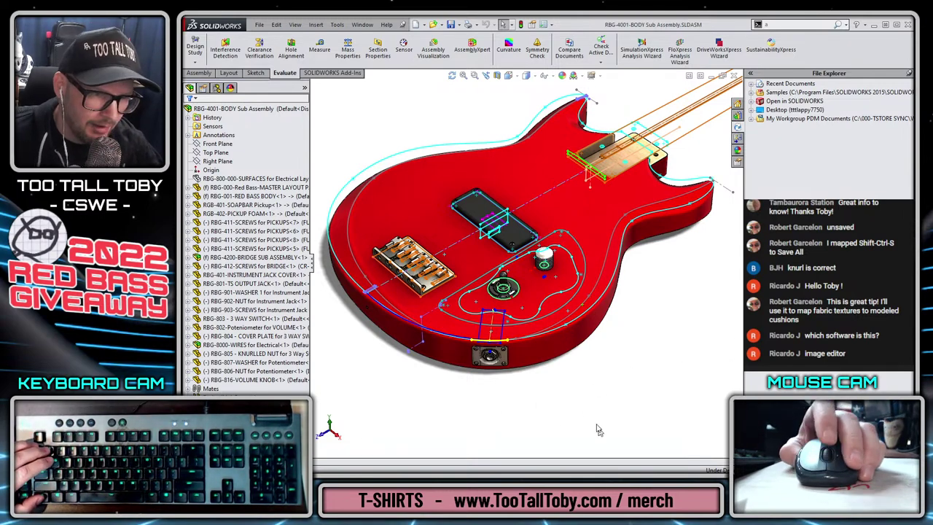
middle_click_drag(571, 375, 572, 321)
scroll(571, 312, "up", 2)
scroll(572, 312, "down", 2)
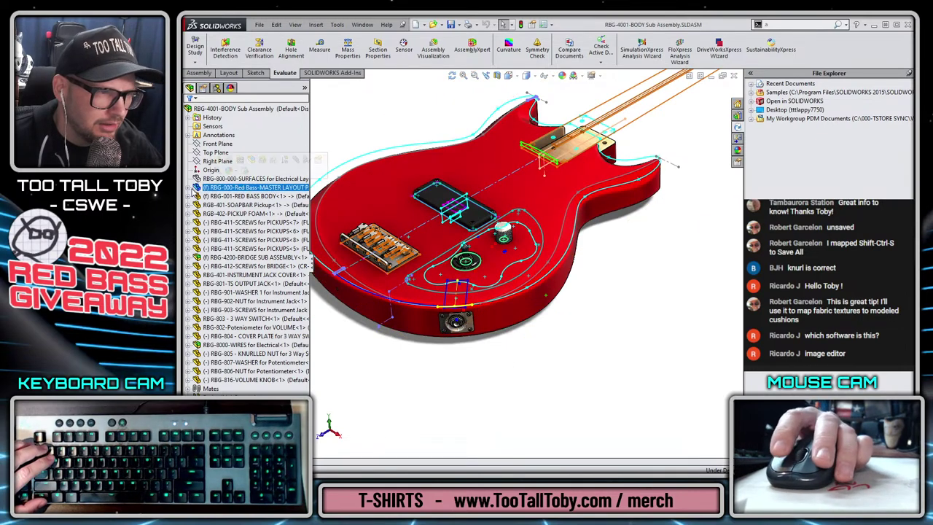
Expand the RBG-000 master layout part and examine its headstock and bass body thickness planes.
left_click(189, 188)
scroll(235, 207, "down", 2)
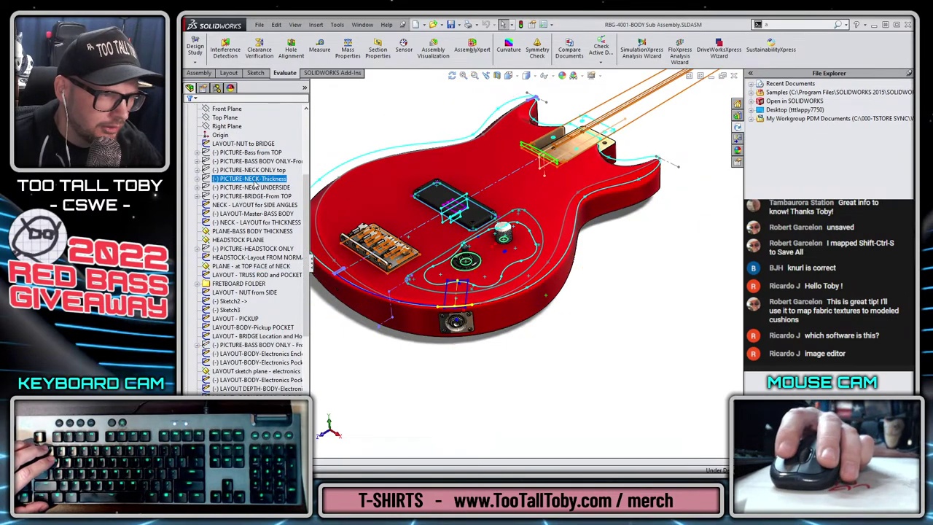
left_click(239, 240)
left_click(218, 231)
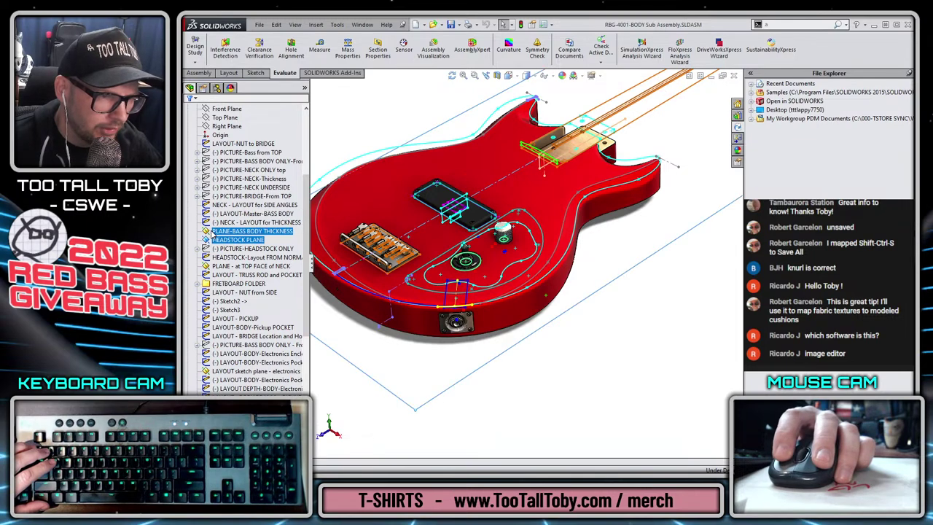
scroll(518, 281, "up", 3)
middle_click_drag(582, 337, 547, 295)
scroll(479, 296, "up", 3)
scroll(462, 210, "down", 3)
left_click(420, 118)
middle_click_drag(420, 119, 412, 178)
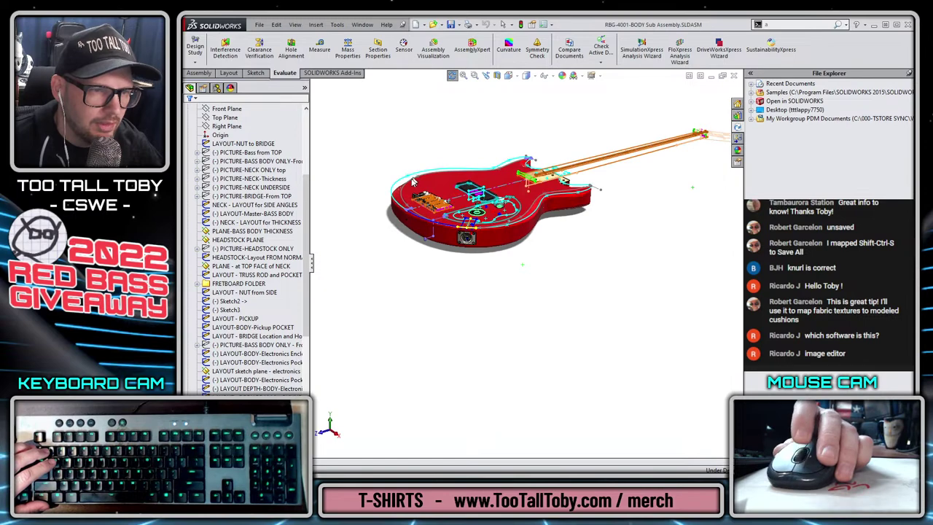
Insert a new part component into the body sub-assembly.
left_click(316, 24)
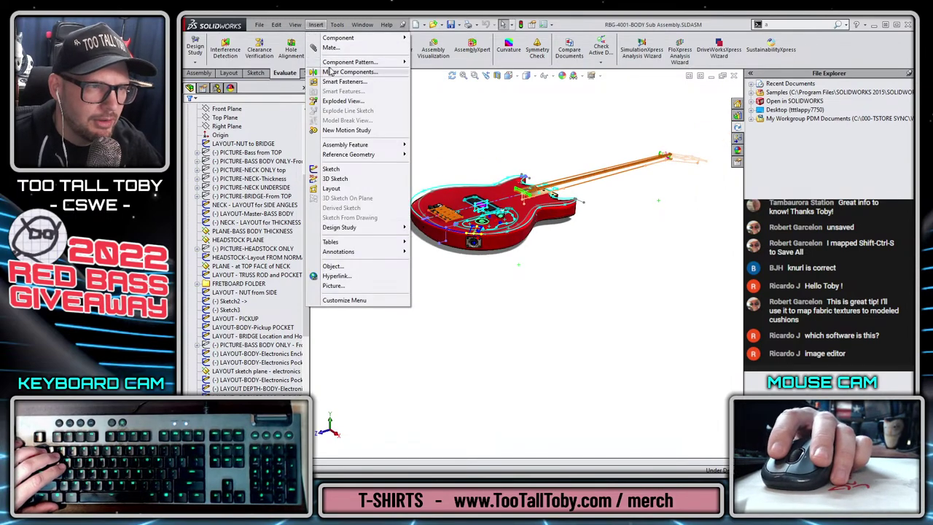
mouse_move(342, 39)
left_click(438, 48)
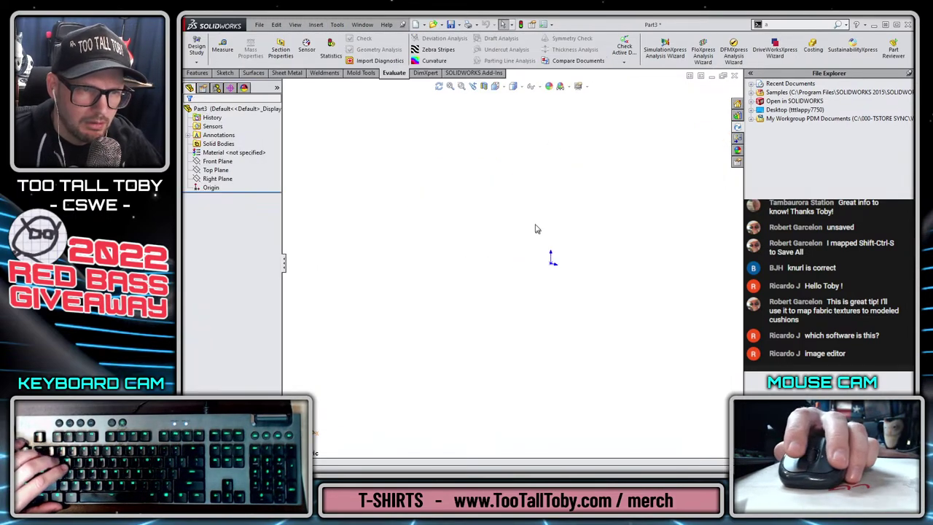
Save the new part as RBG-002-BODY ELECTRONICS CAVITY COVER PLATE in the 2022-12-12-RED BASS GIVE AWAY folder.
key("ctrl+s")
scroll(364, 164, "down", 2)
scroll(361, 168, "up", 2)
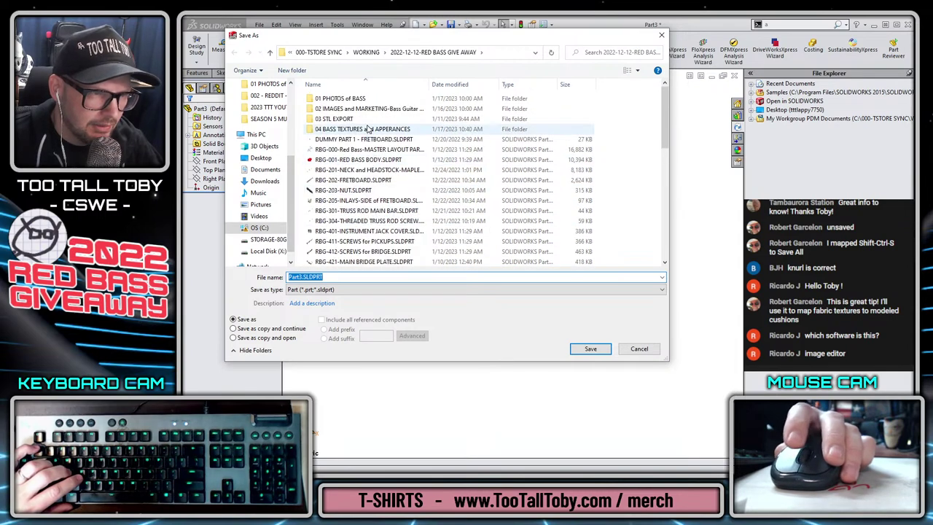
left_click(328, 279)
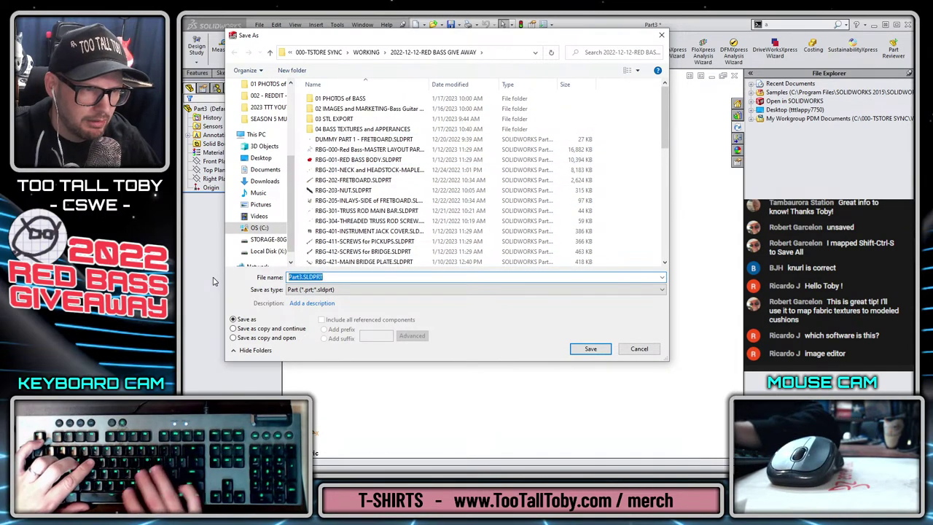
type("rb")
key("BackSpace")
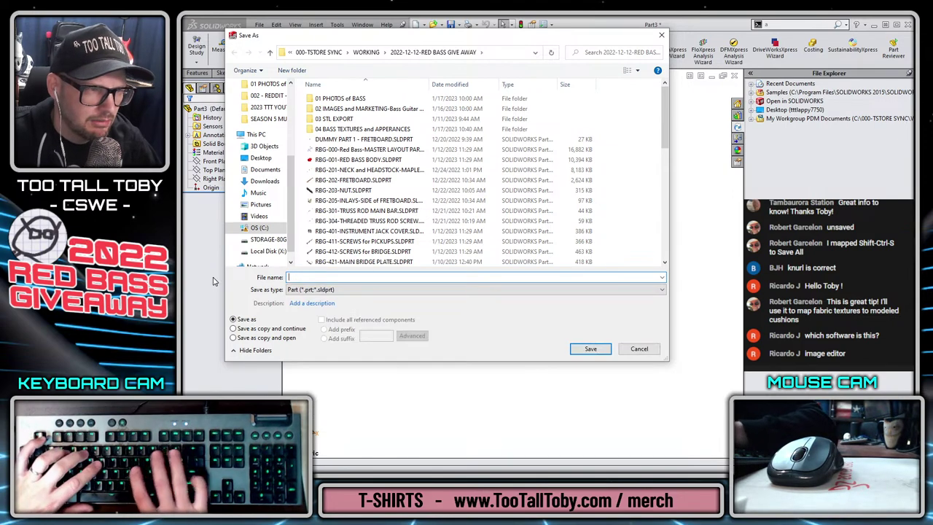
type("R")
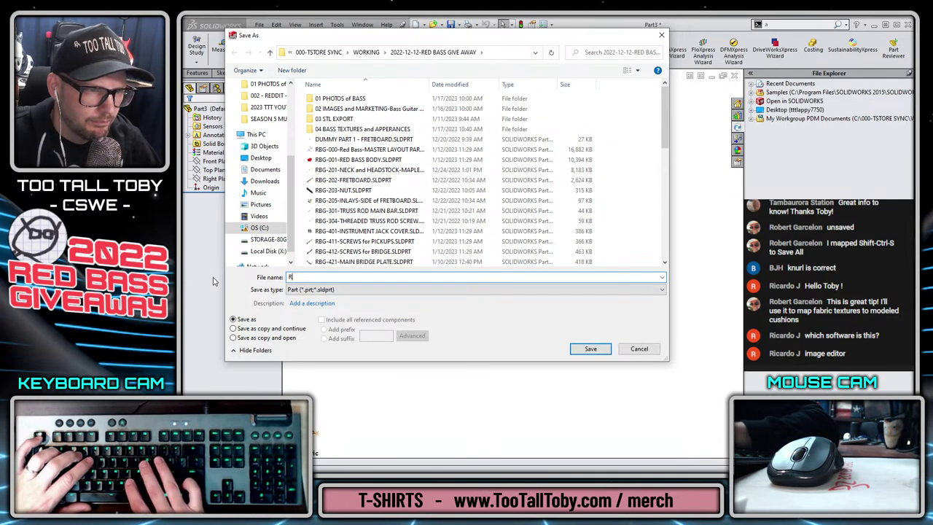
type("BG-")
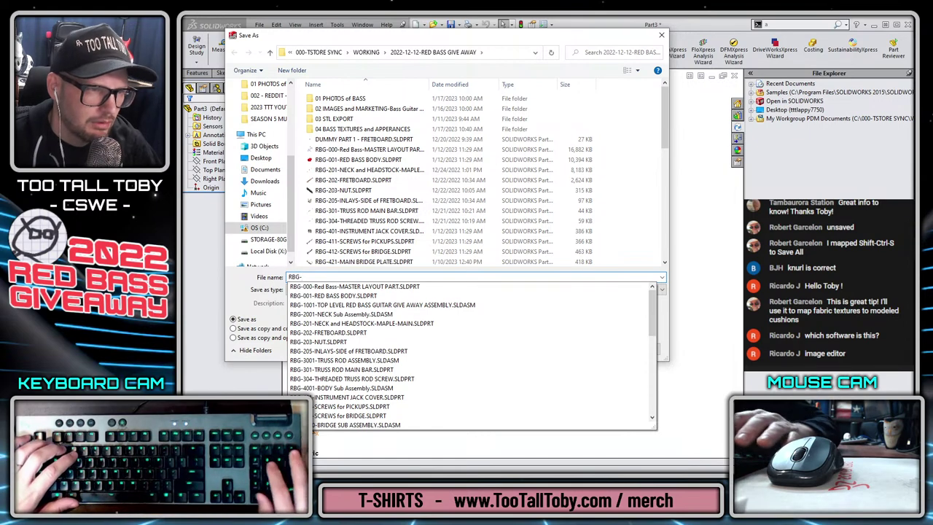
type("002-BODY ELECTRONICS CAVITY COVER")
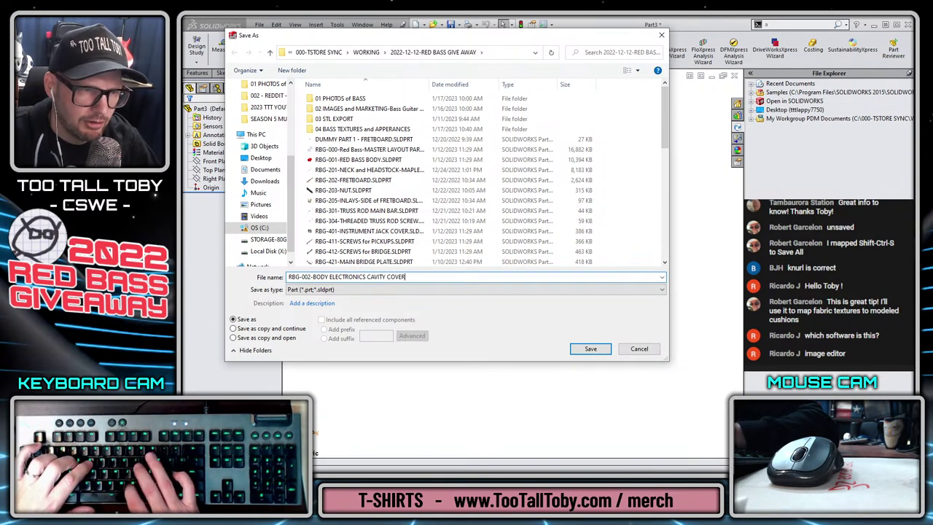
type("E")
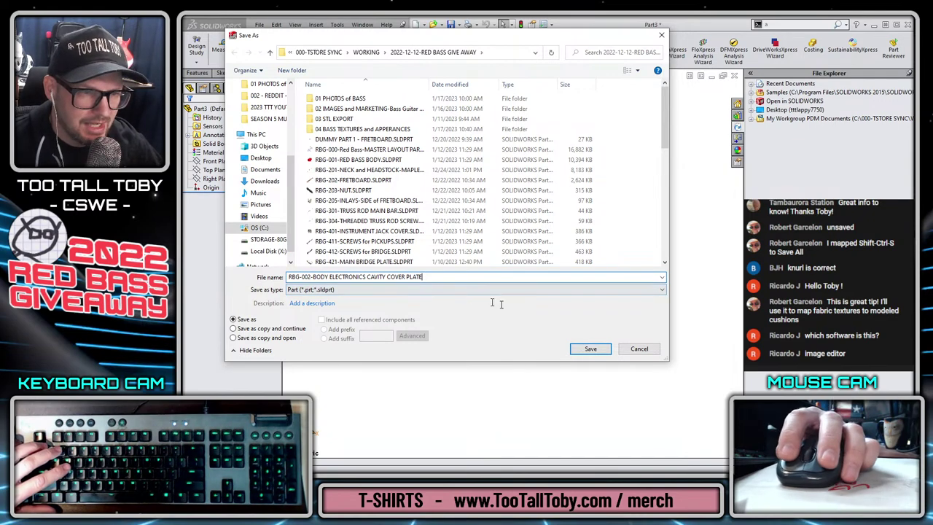
left_click(589, 348)
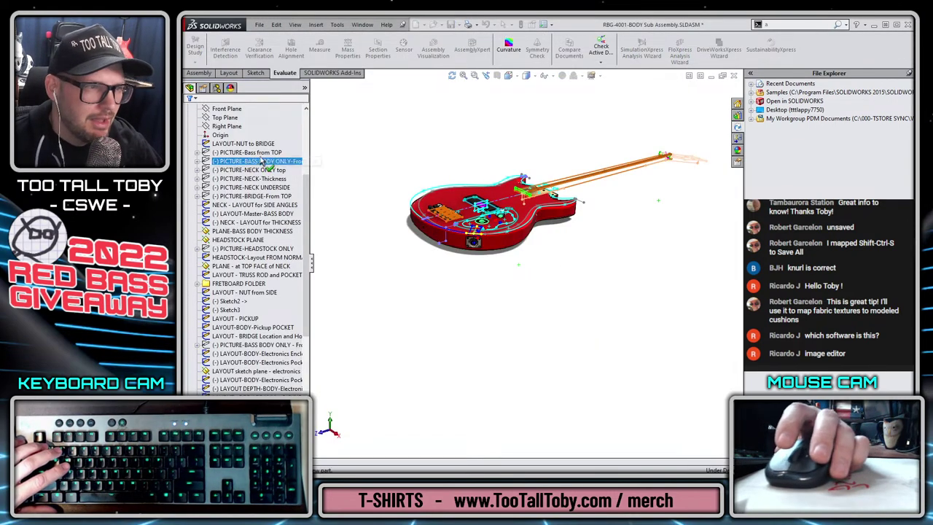
Place the cover plate part on the sub-assembly's Front Plane and exit its automatically started sketch.
scroll(260, 175, "up", 5)
left_click(216, 144)
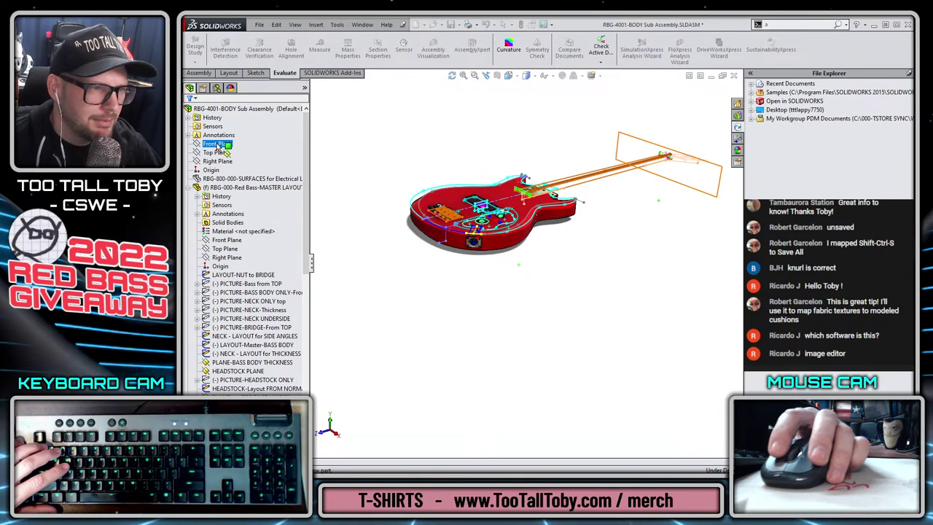
key("ctrl+shift+n")
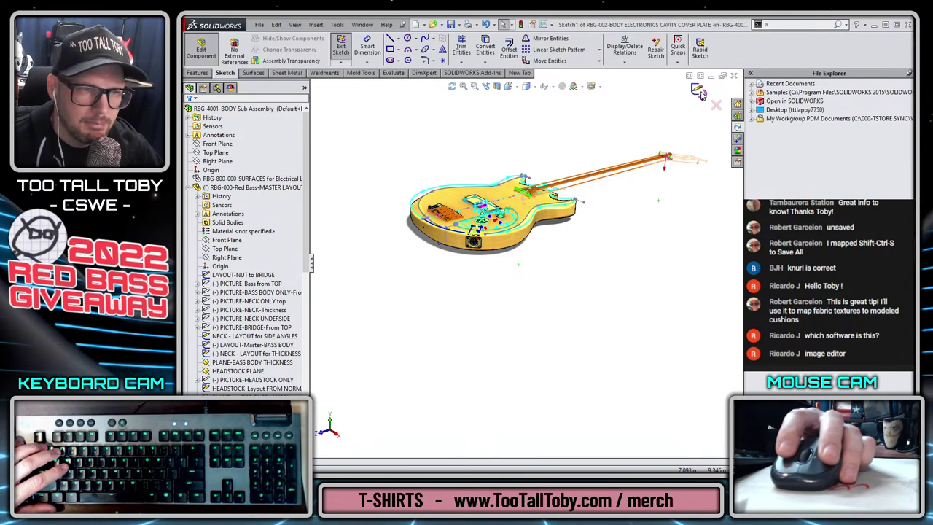
left_click(699, 91)
Create a reference plane in the cover plate part, offset 0.030 in from the master layout's PLANE-BASS BODY THICKNESS.
left_click(227, 240)
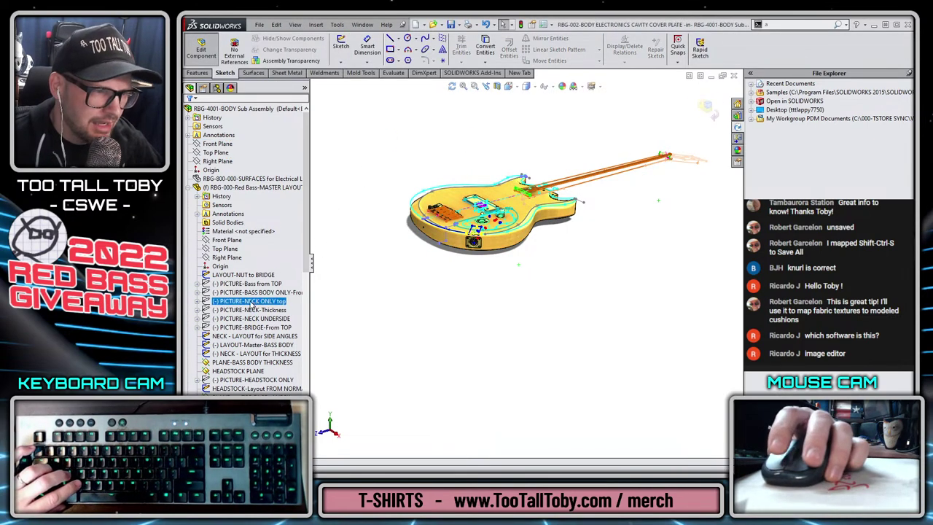
key("s")
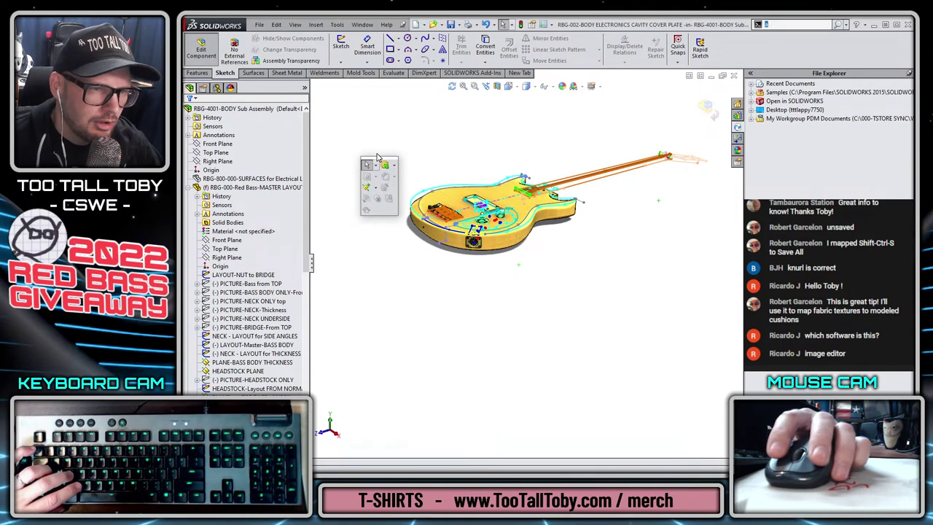
left_click(376, 191)
left_click(382, 199)
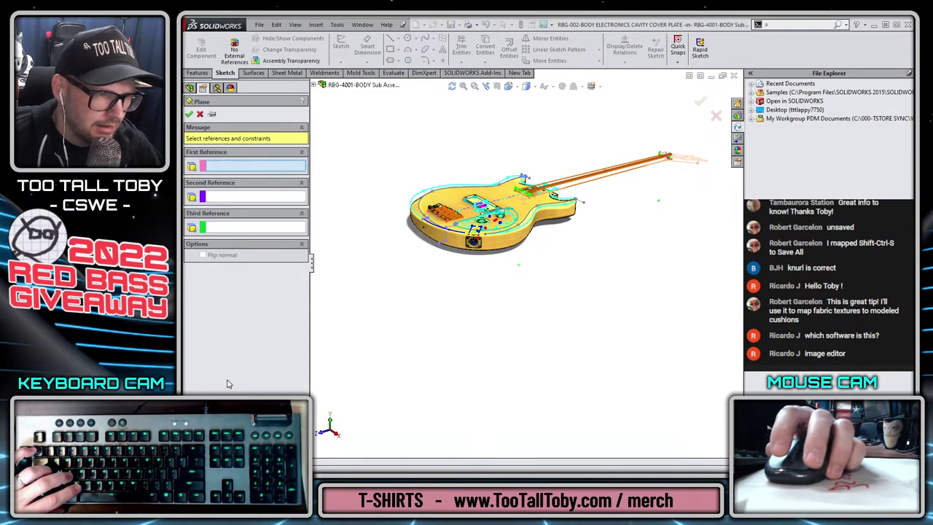
left_click(317, 86)
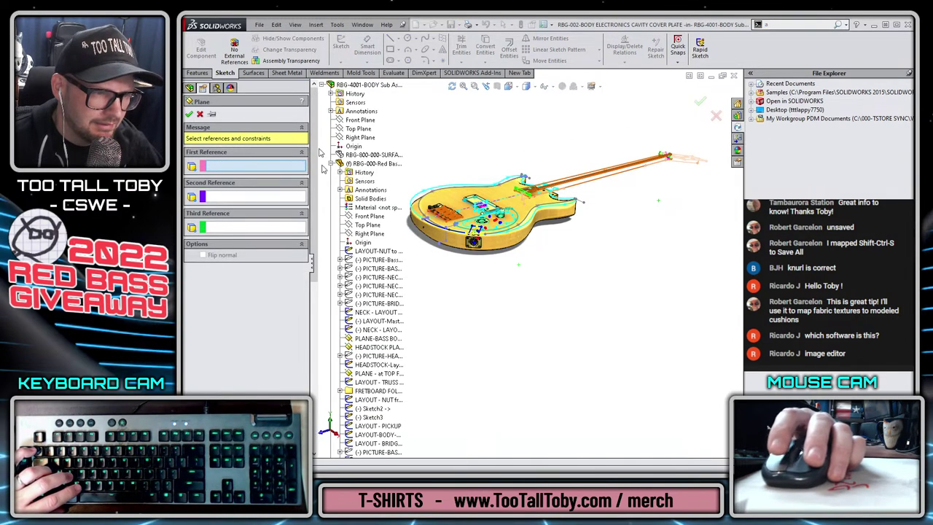
left_click(379, 339)
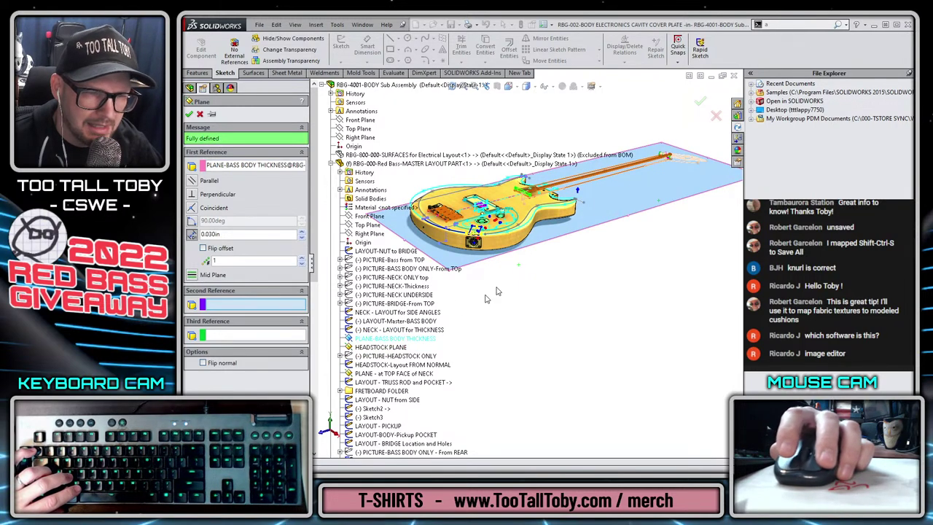
left_click(701, 102)
Edit the cover plate's new reference plane and set its offset distance to 0 in.
scroll(263, 234, "down", 3)
left_click(255, 231)
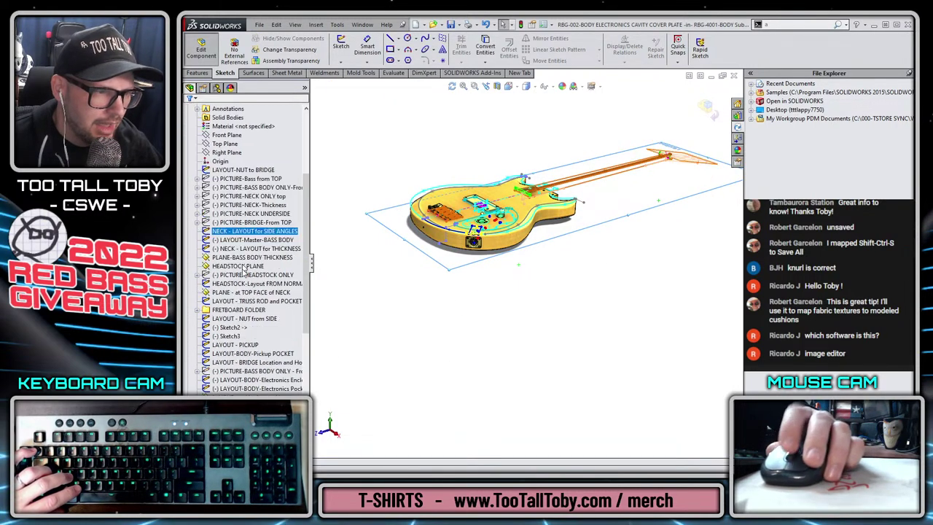
scroll(243, 270, "down", 10)
scroll(247, 394, "down", 4)
left_click(224, 388)
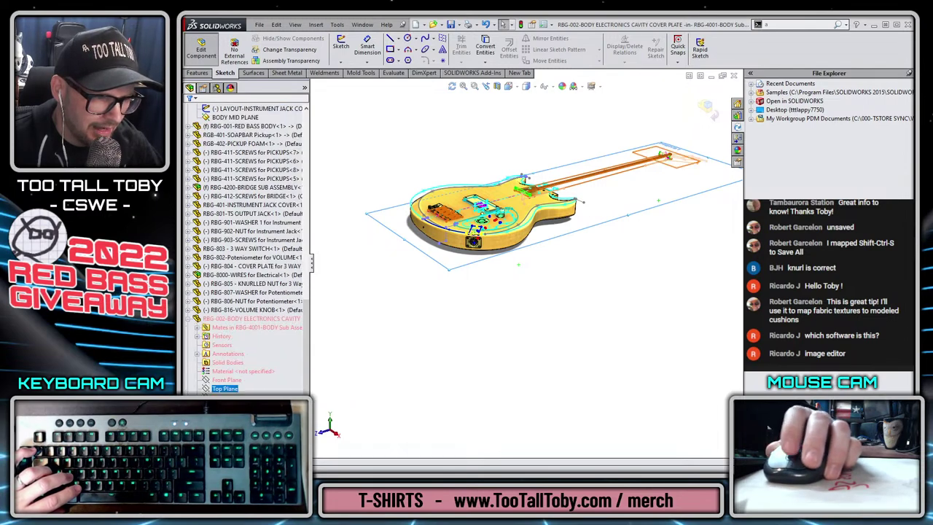
right_click(227, 332)
left_click(228, 309)
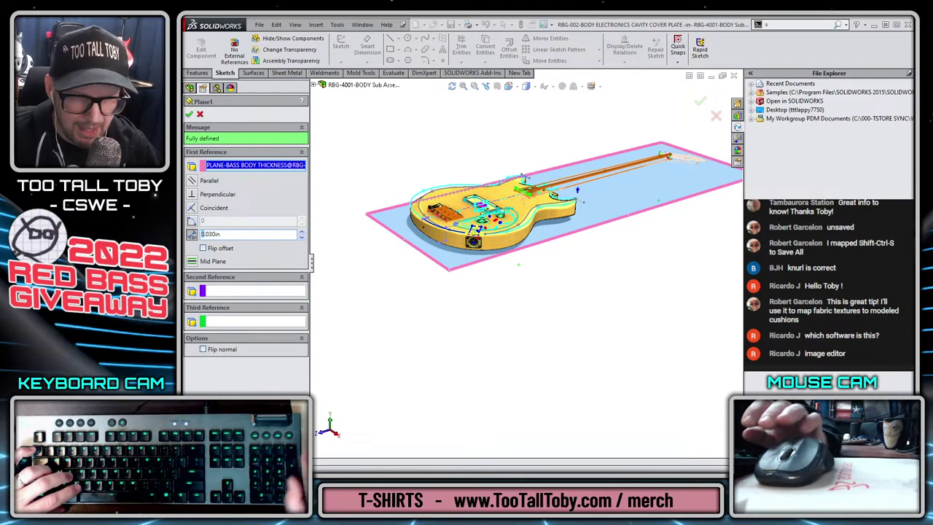
double_click(203, 234)
type("0")
key("Return")
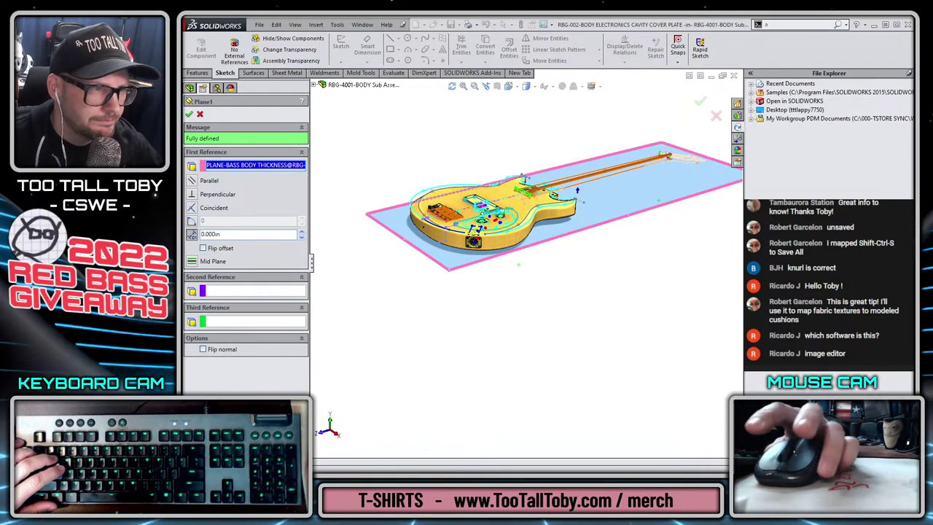
left_click(190, 113)
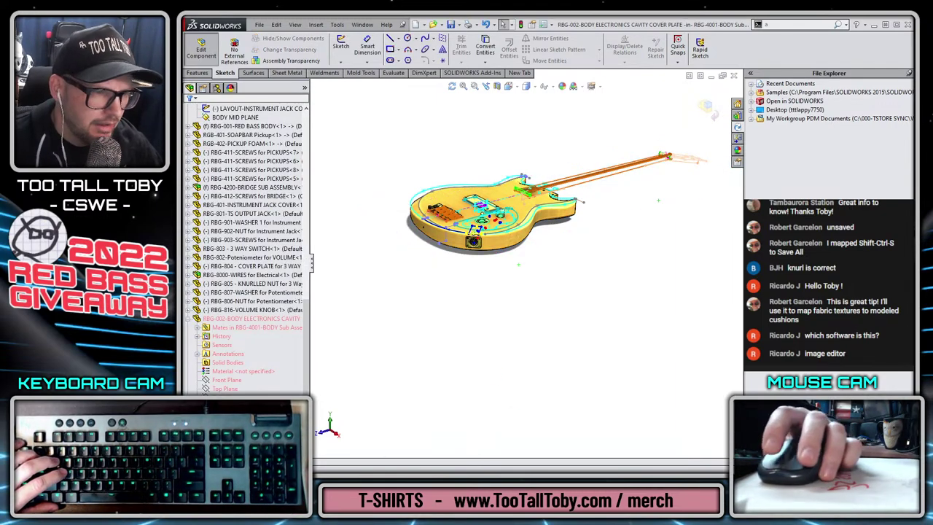
left_click(225, 414)
left_click(242, 390)
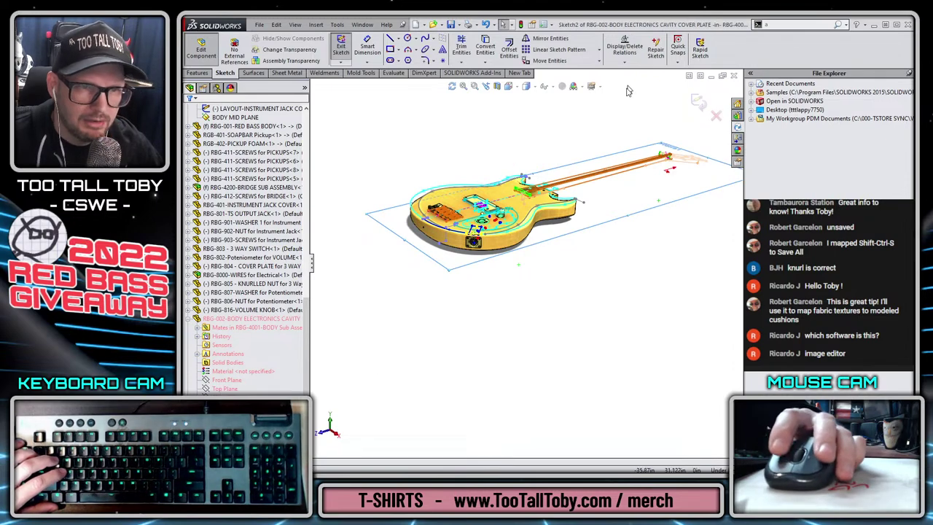
left_click(700, 103)
Toggle the Perspective, Ambient Occlusion and Shadows In Shaded Mode display settings.
left_click(591, 86)
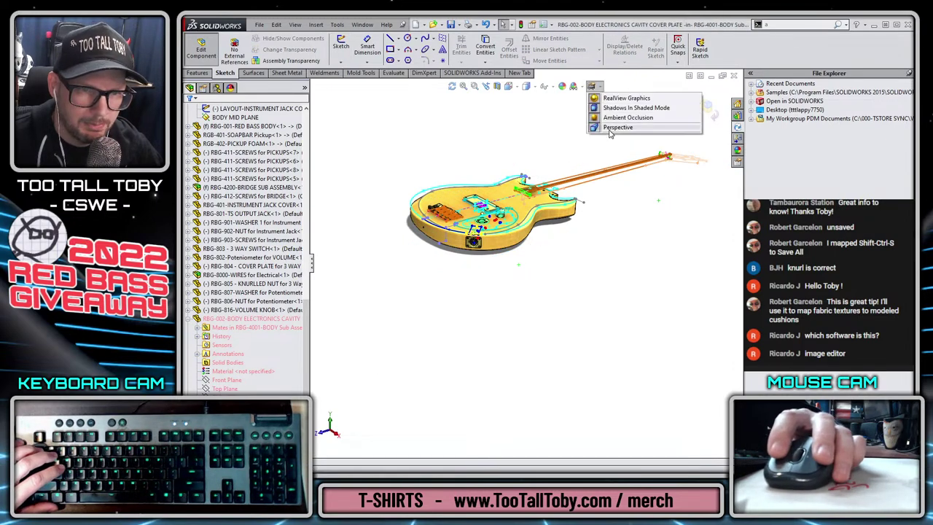
left_click(618, 127)
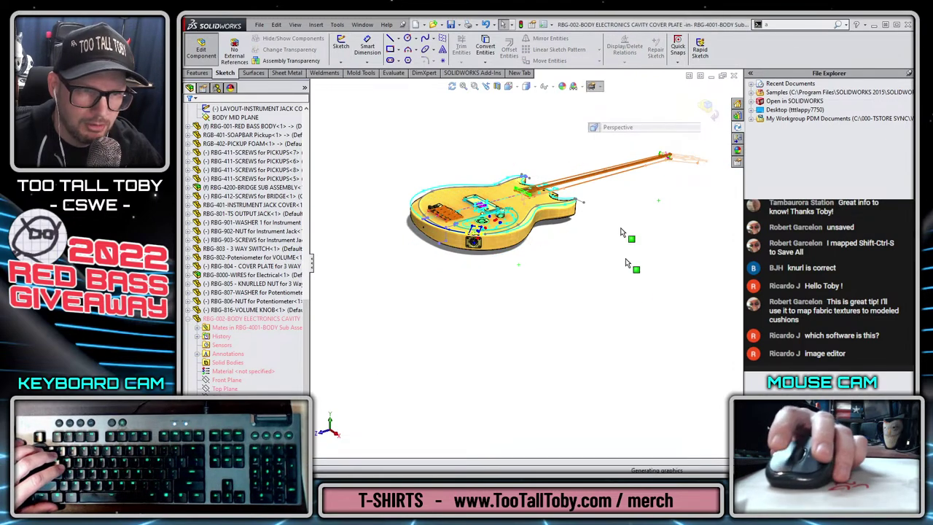
left_click(596, 88)
left_click(607, 118)
left_click(591, 86)
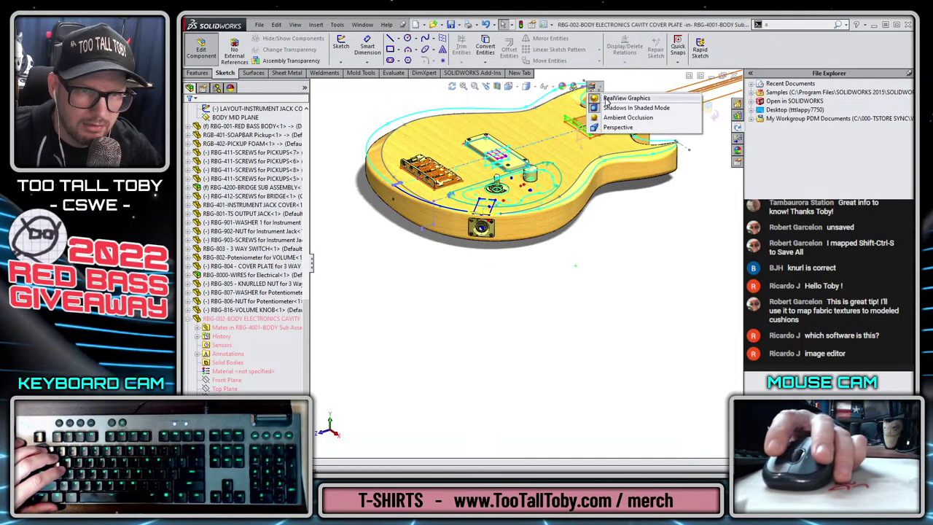
left_click(611, 106)
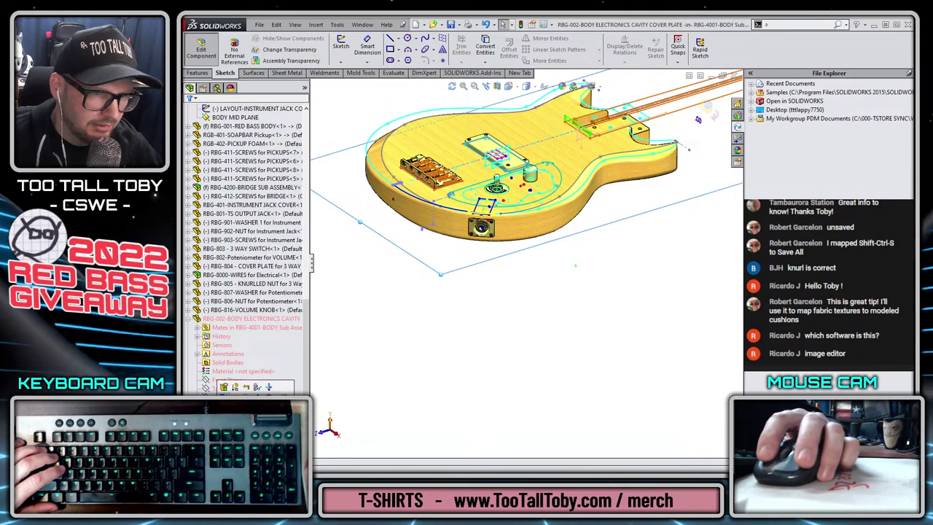
Try to convert the chain of the layout's electronics cavity cover outline into a sketch on the cover plate's reference plane.
left_click(225, 387)
key("ctrl+8")
key("ctrl+8")
key("ctrl+8")
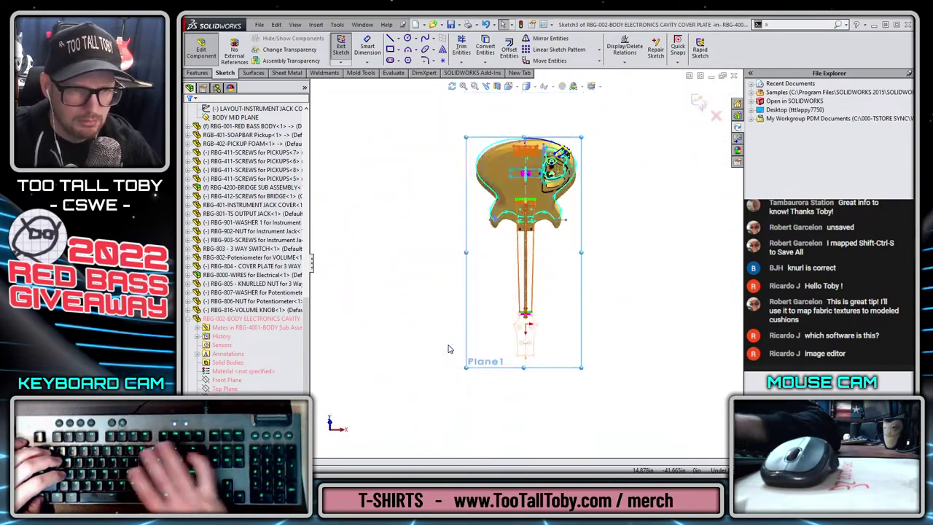
scroll(598, 182, "down", 3)
scroll(511, 132, "down", 5)
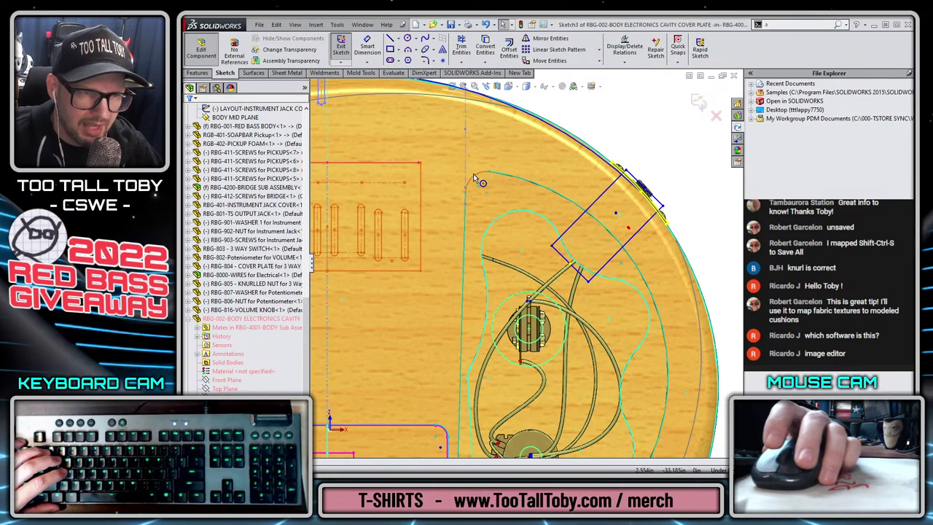
right_click(473, 174)
left_click(514, 205)
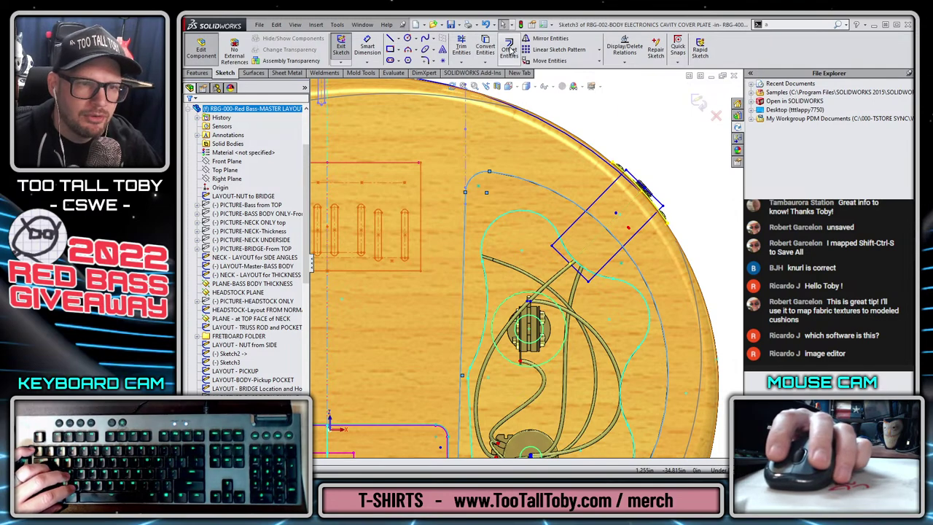
left_click(485, 49)
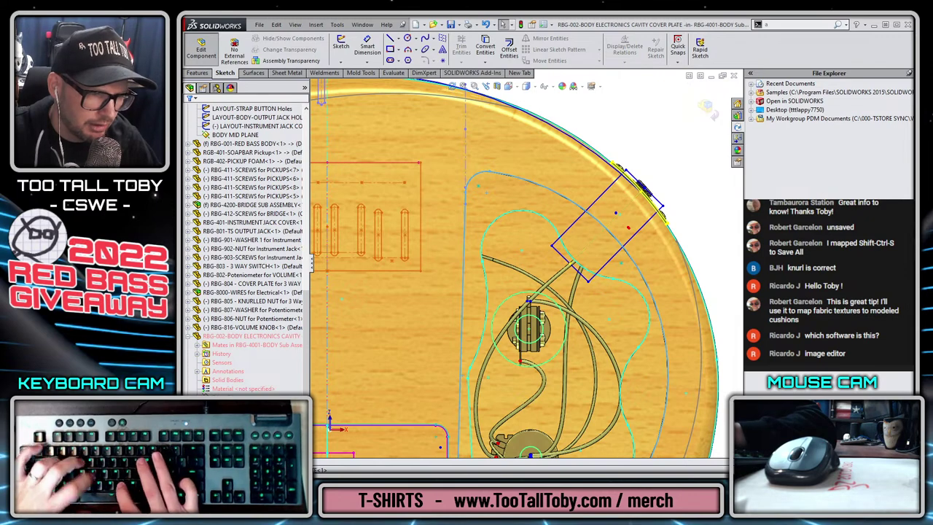
key("Escape")
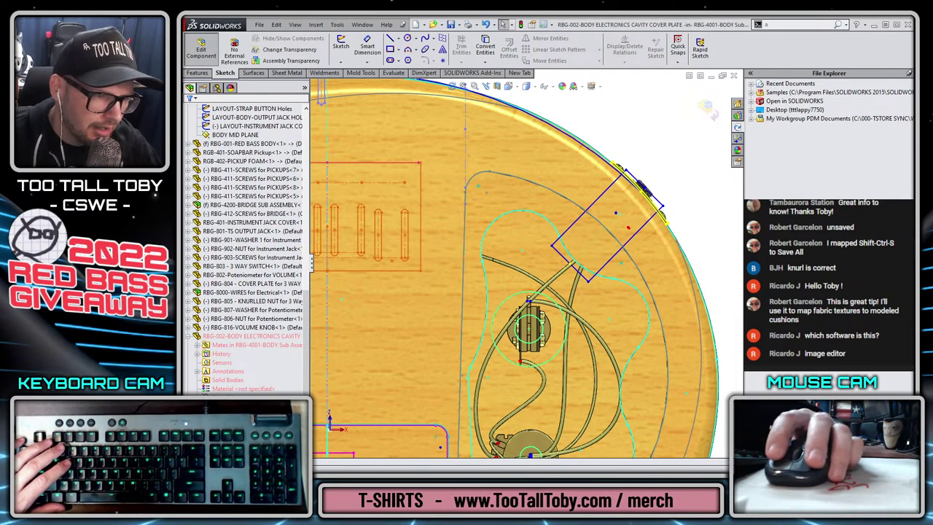
Offset the selected chain of the layout's cavity cover outline by 0.0156 in, with the direction reversed, in the cover plate sketch.
scroll(529, 259, "up", 3)
scroll(532, 228, "down", 3)
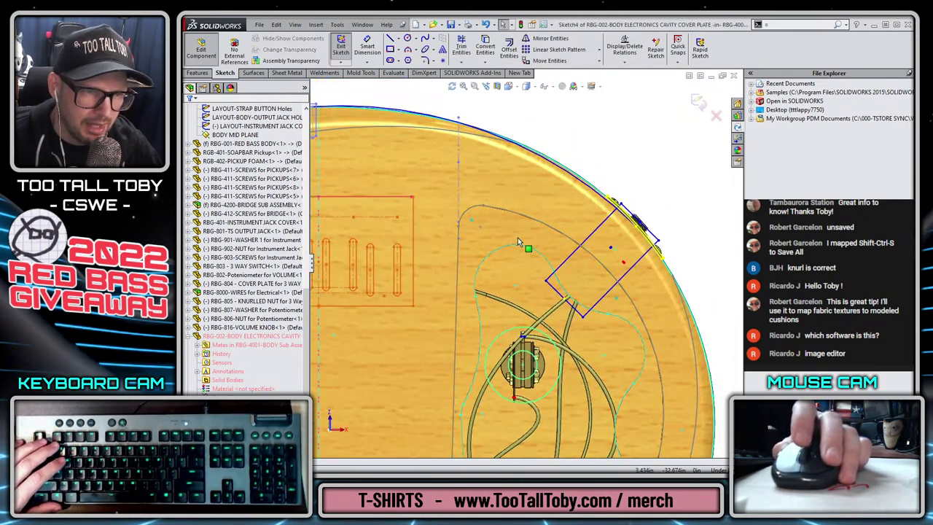
middle_click_drag(517, 237, 466, 259)
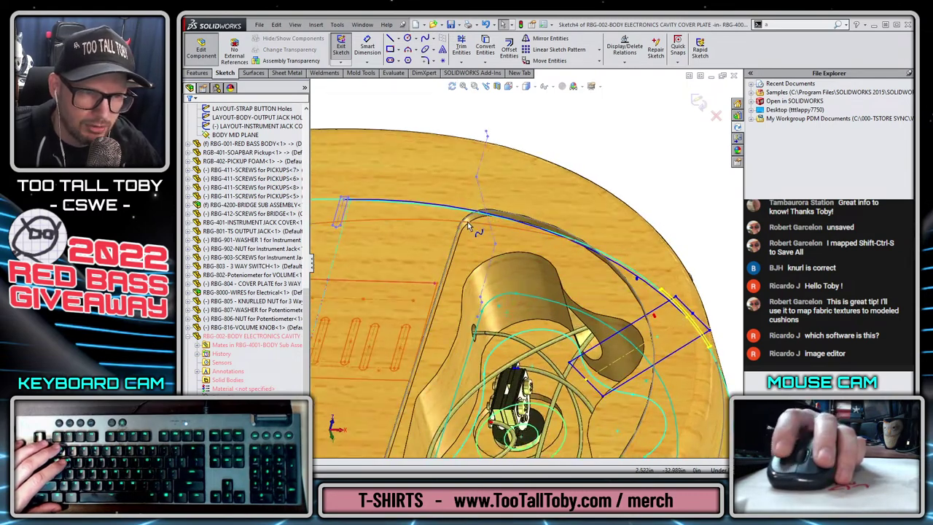
right_click(465, 224)
left_click(455, 244)
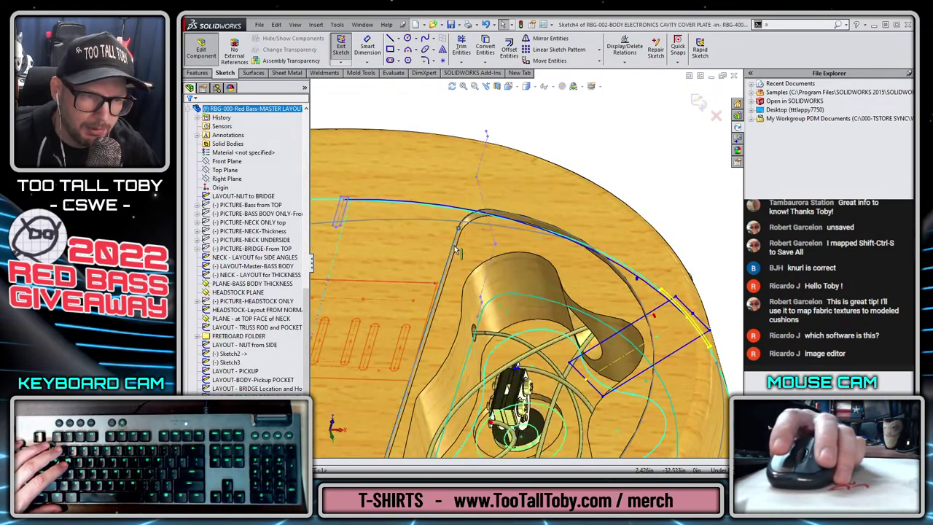
right_click(457, 247)
left_click(481, 251)
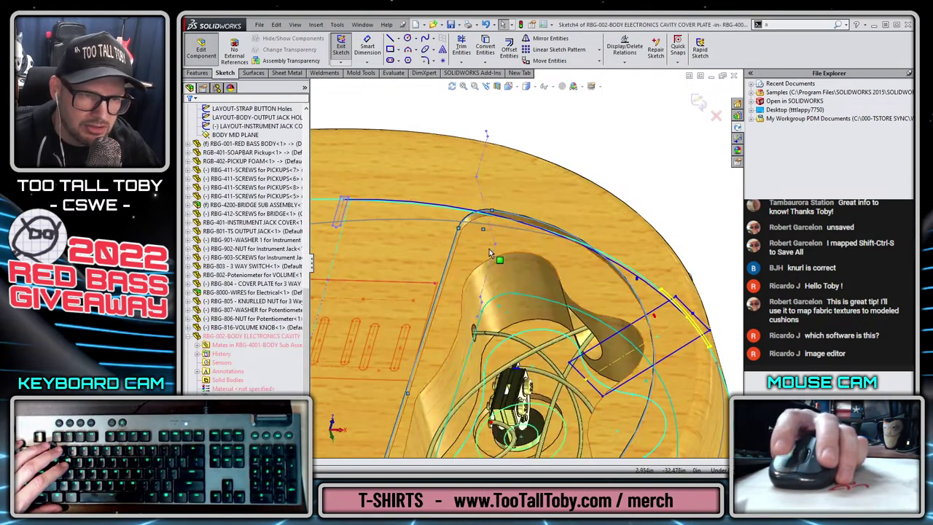
left_click(503, 47)
type(".02")
key("Return")
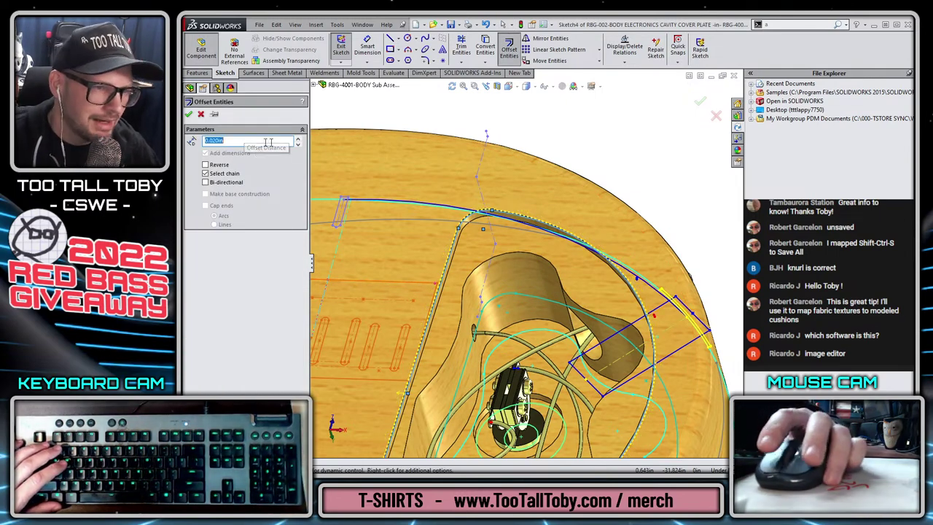
left_click(206, 165)
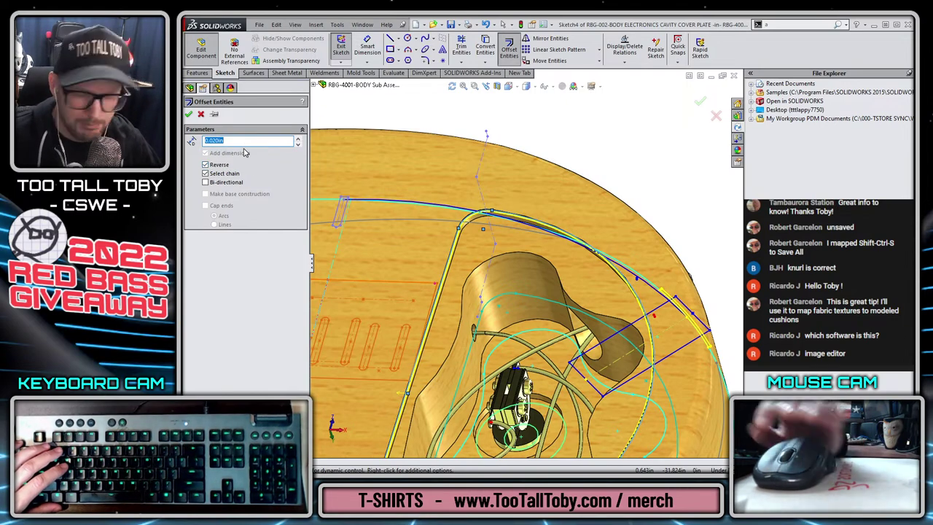
type("0.0156")
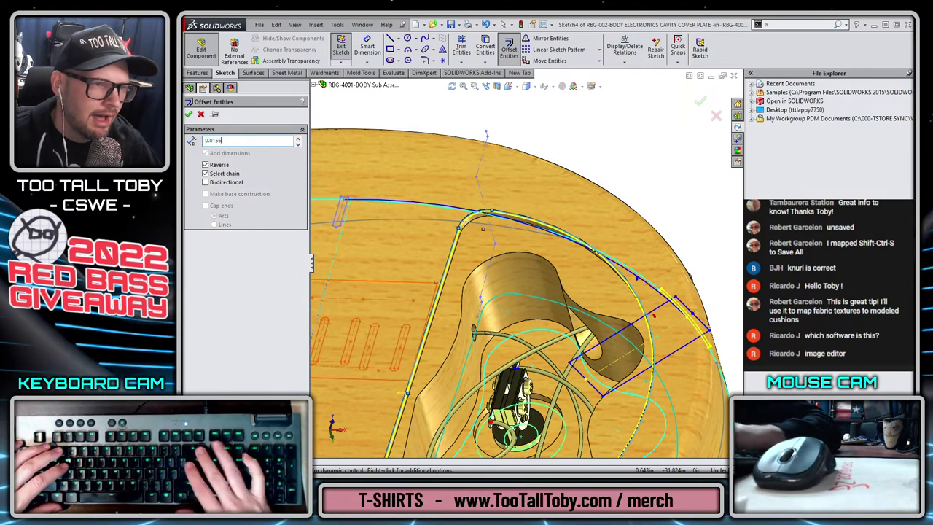
key("Return")
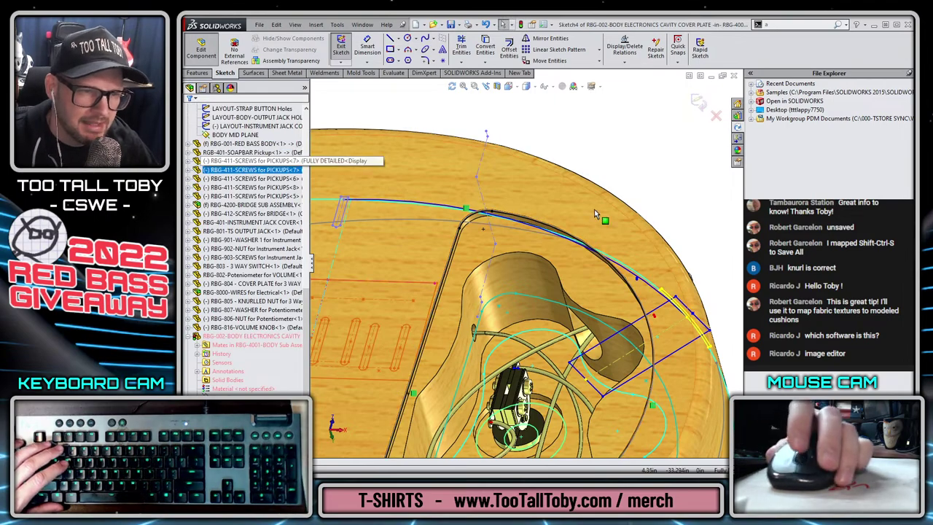
Examine the offset cover plate profile against the electronics cavity recess and the body's side around the output jack.
middle_click_drag(595, 214, 465, 313)
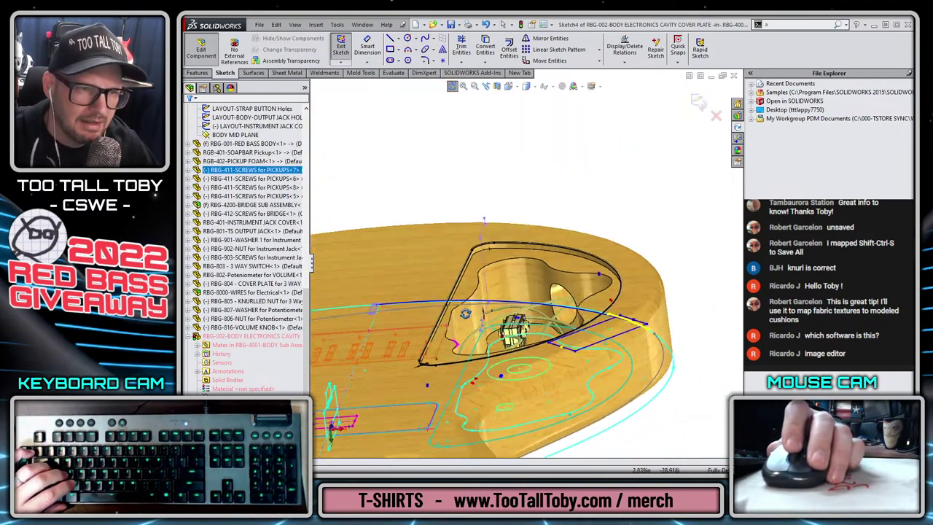
scroll(510, 262, "down", 6)
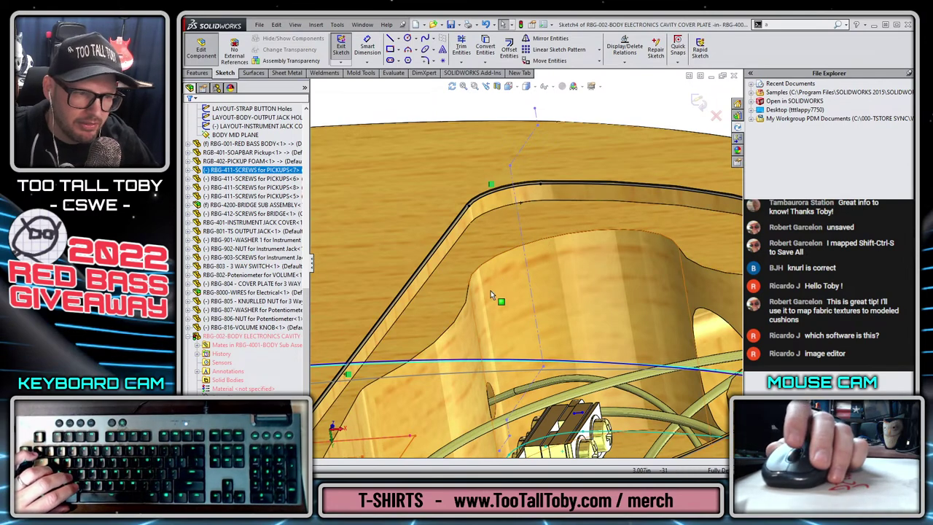
scroll(491, 290, "up", 3)
scroll(575, 247, "down", 2)
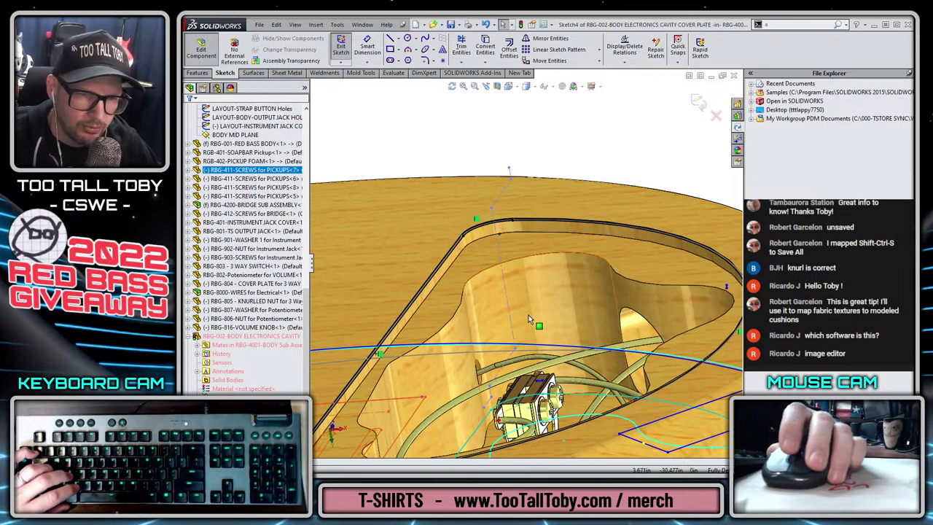
key("z")
key("z")
middle_click_drag(529, 319, 569, 324)
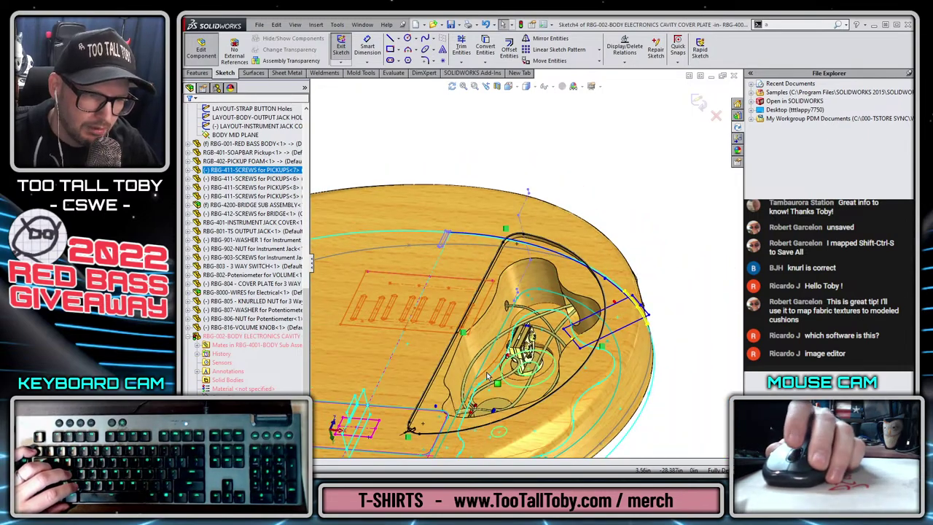
middle_click_drag(487, 375, 464, 331)
scroll(465, 331, "up", 2)
scroll(595, 307, "down", 3)
middle_click_drag(595, 307, 600, 302)
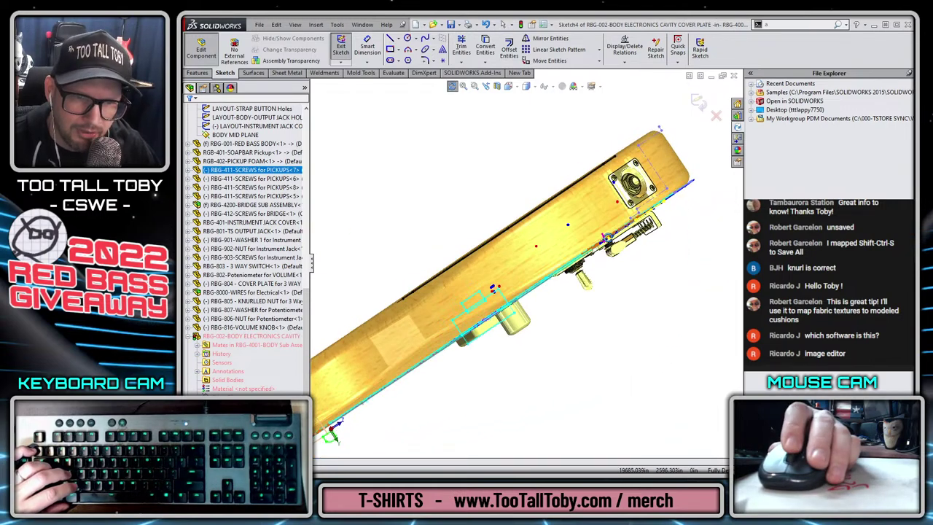
scroll(576, 213, "down", 5)
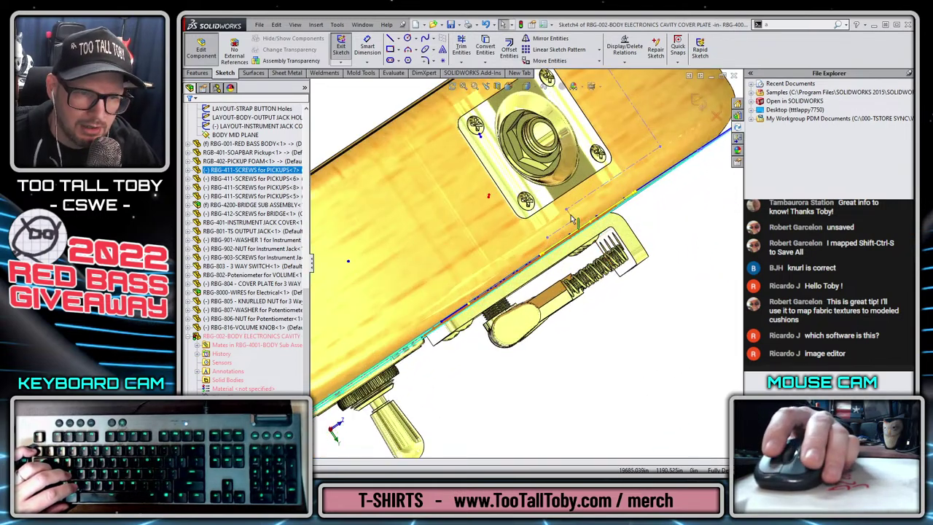
scroll(571, 217, "up", 5)
scroll(569, 144, "down", 4)
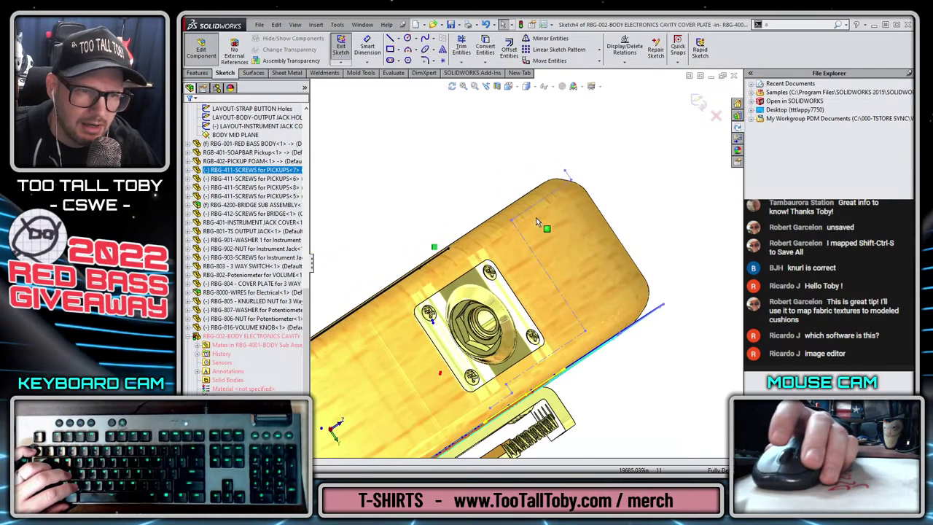
Examine the cover plate sketch around the cavity's corners and check which edges belong to the profile's chain.
middle_click_drag(531, 207, 528, 229)
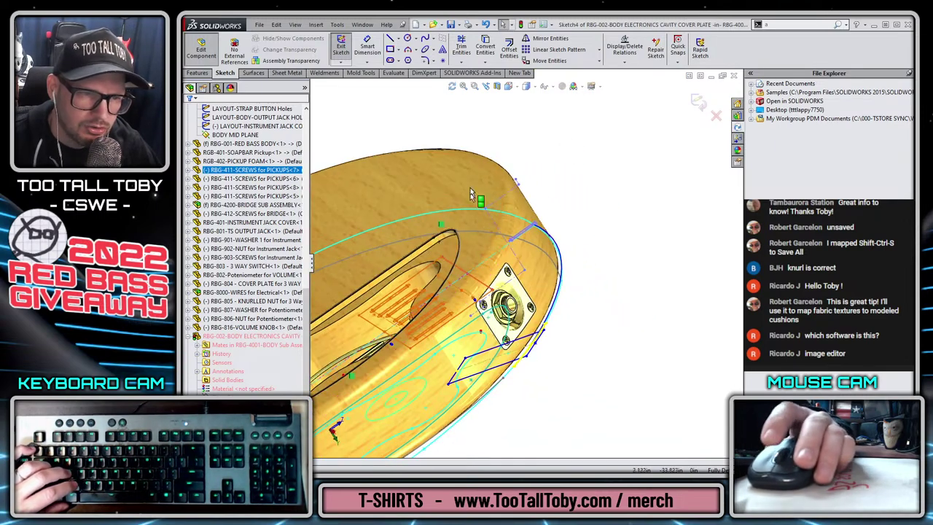
key("s")
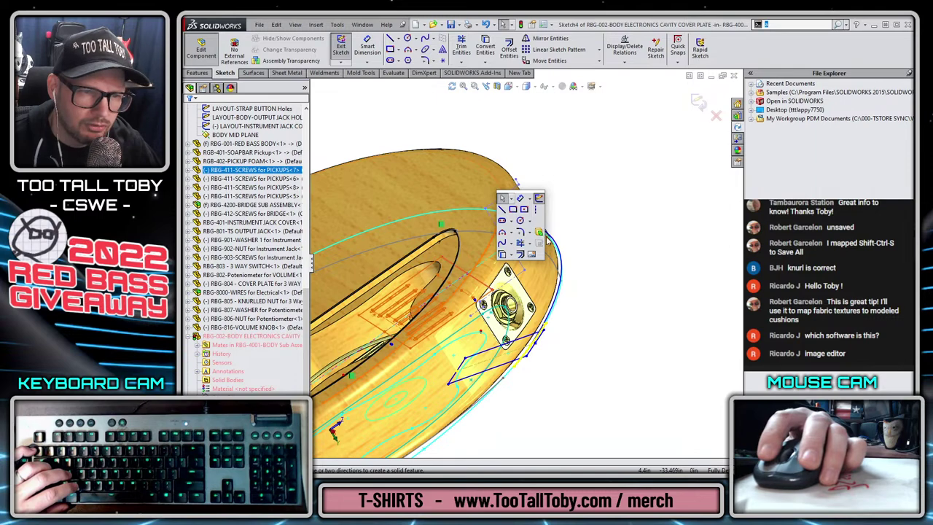
middle_click_drag(600, 161, 596, 195)
scroll(234, 368, "down", 2)
left_click(232, 364)
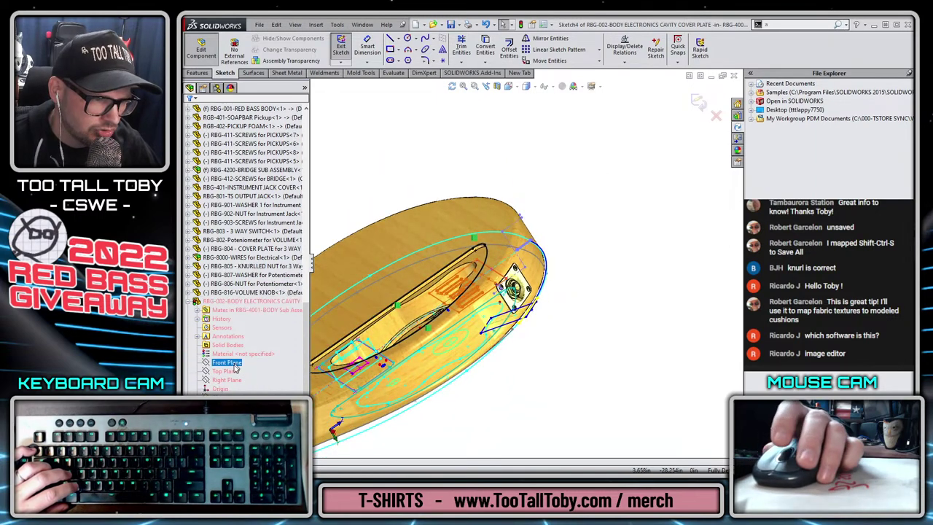
left_click(613, 197)
key("s")
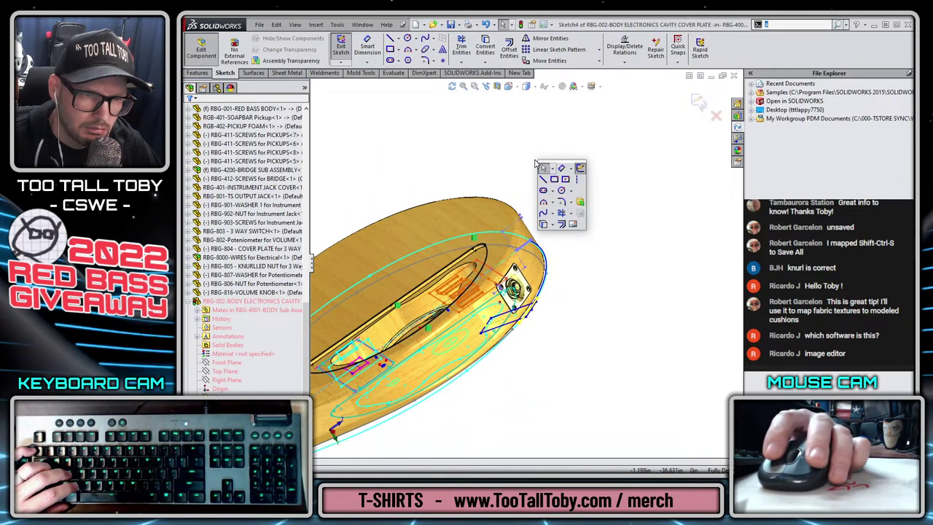
left_click(394, 102)
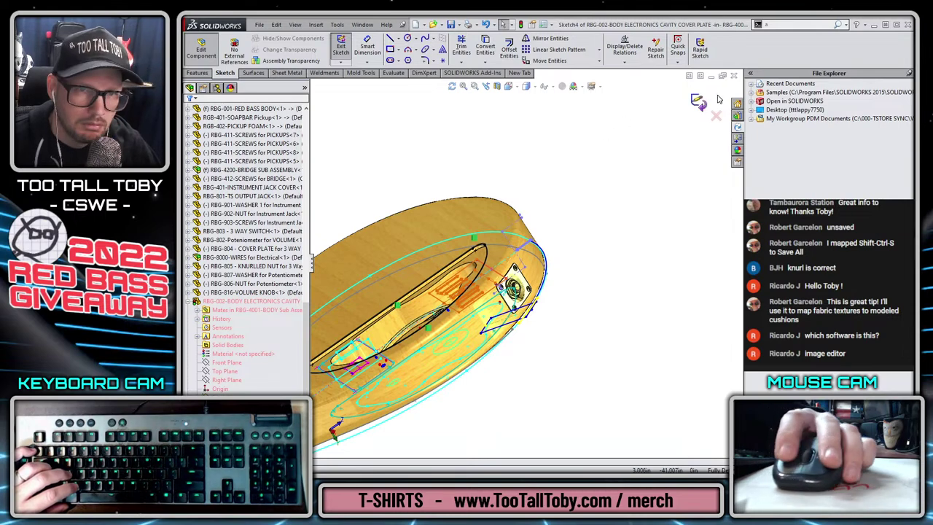
scroll(350, 353, "down", 5)
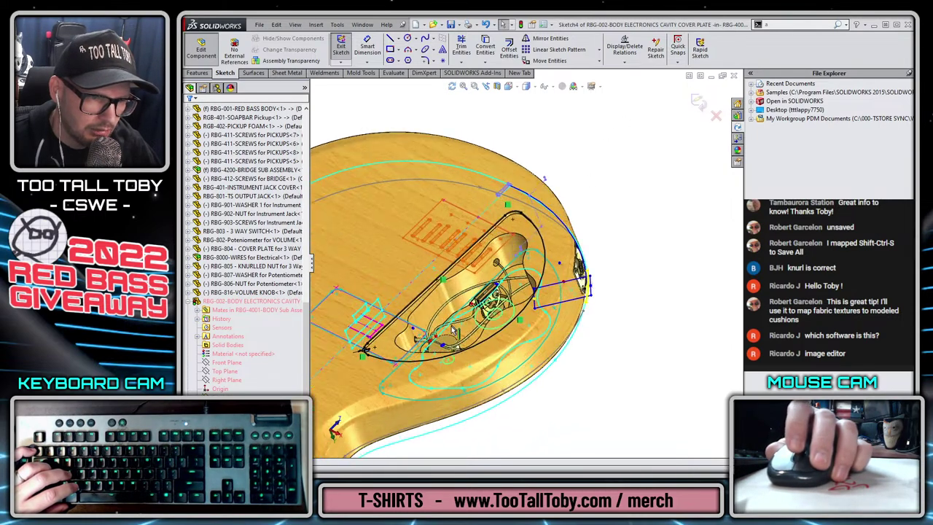
scroll(350, 352, "down", 3)
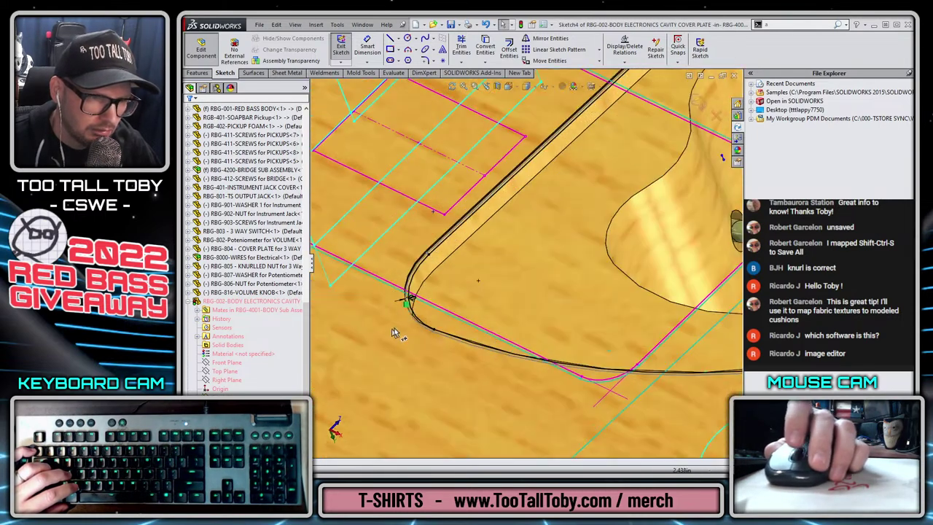
right_click(420, 266)
left_click(454, 297)
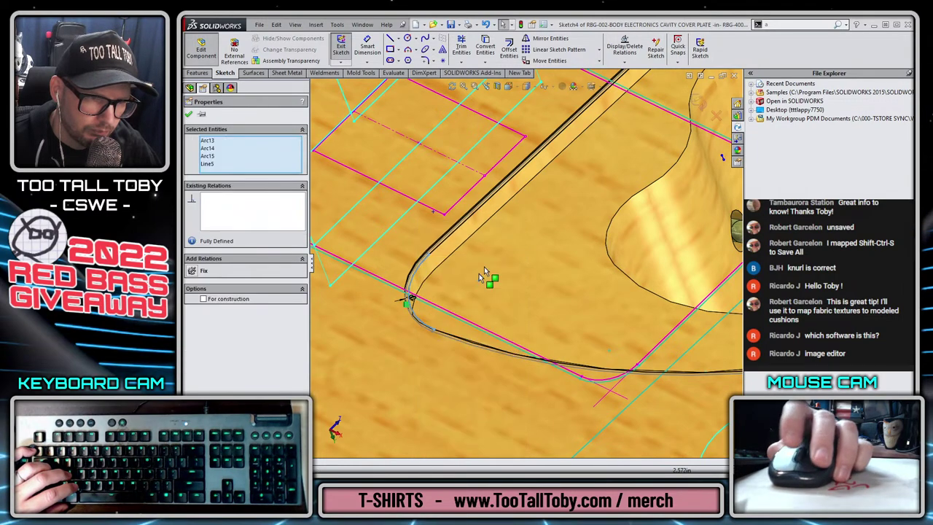
scroll(534, 219, "up", 4)
scroll(534, 221, "up", 5)
key("Escape")
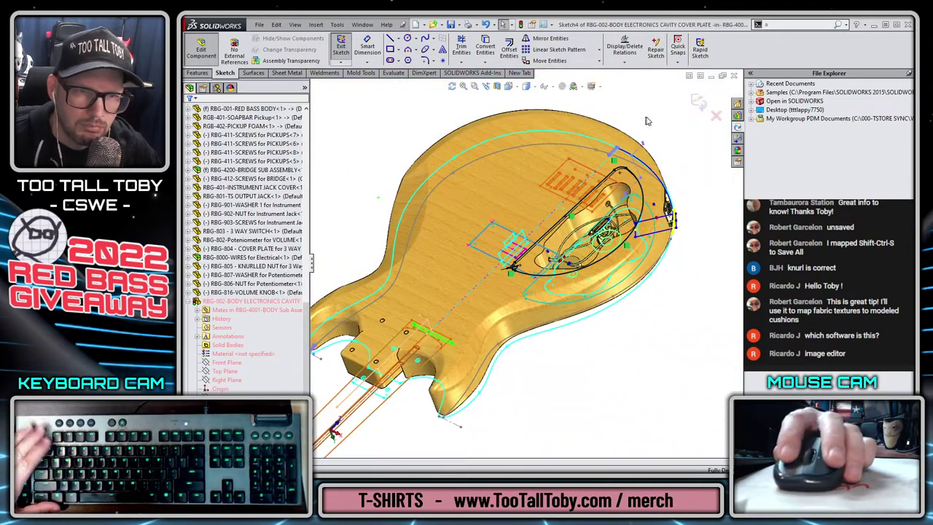
Exit the cover plate sketch and reopen it for editing.
key("s")
left_click(651, 112)
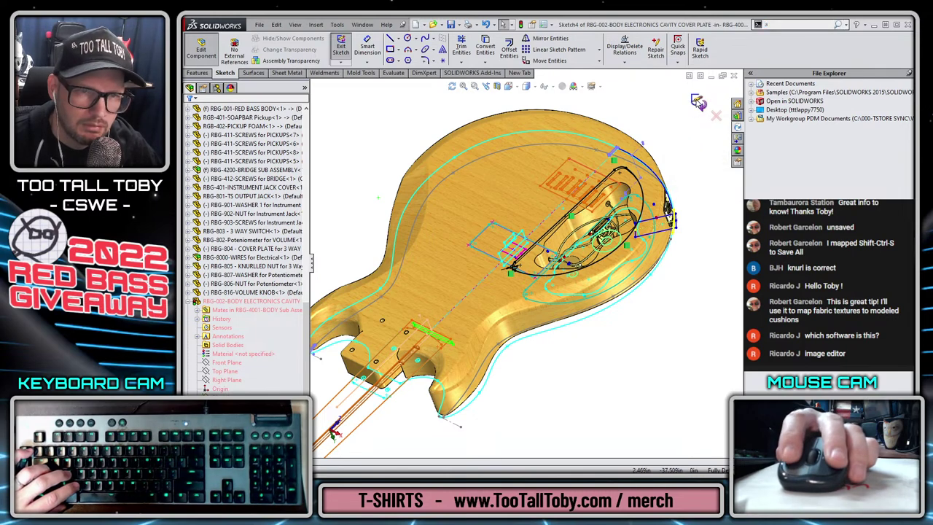
key("ctrl+b")
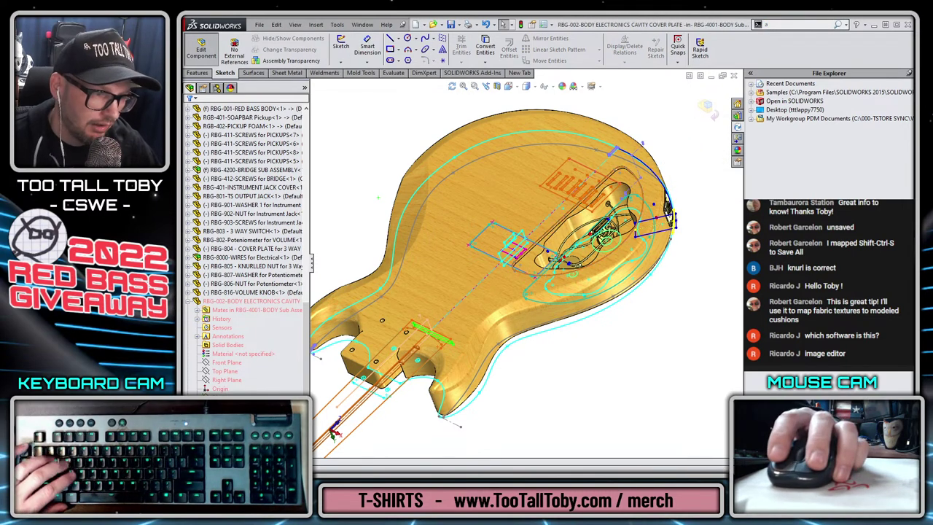
right_click(222, 398)
left_click(228, 345)
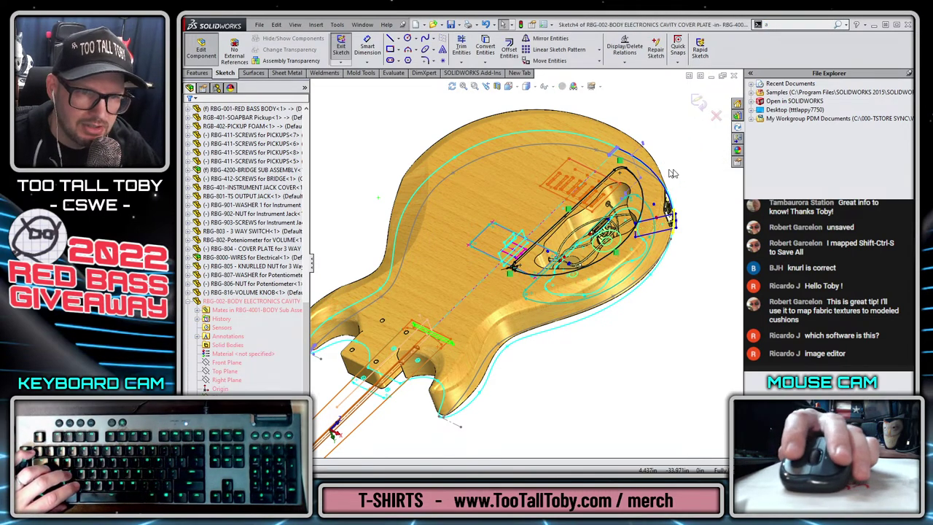
Extrude the cover plate profile up to the end vertex of the layout's electronics depth sketch.
key("s")
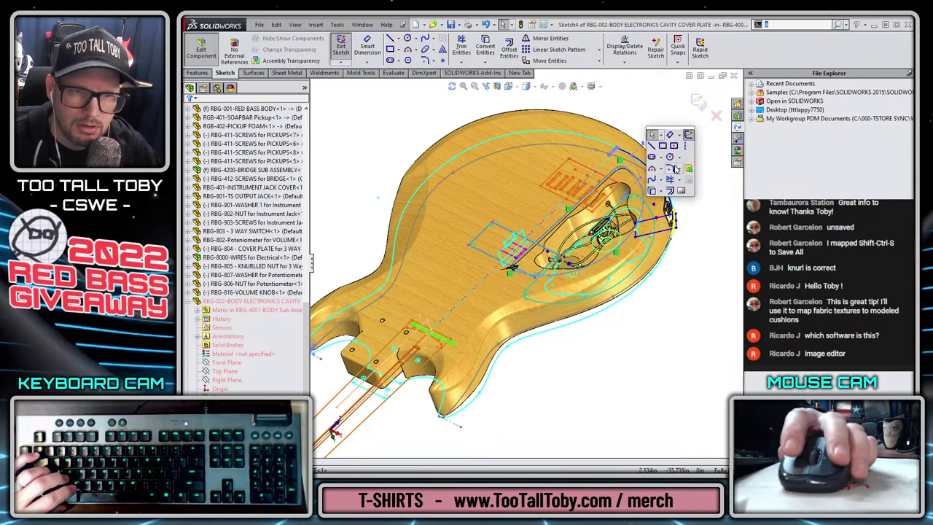
left_click(689, 169)
scroll(576, 194, "down", 6)
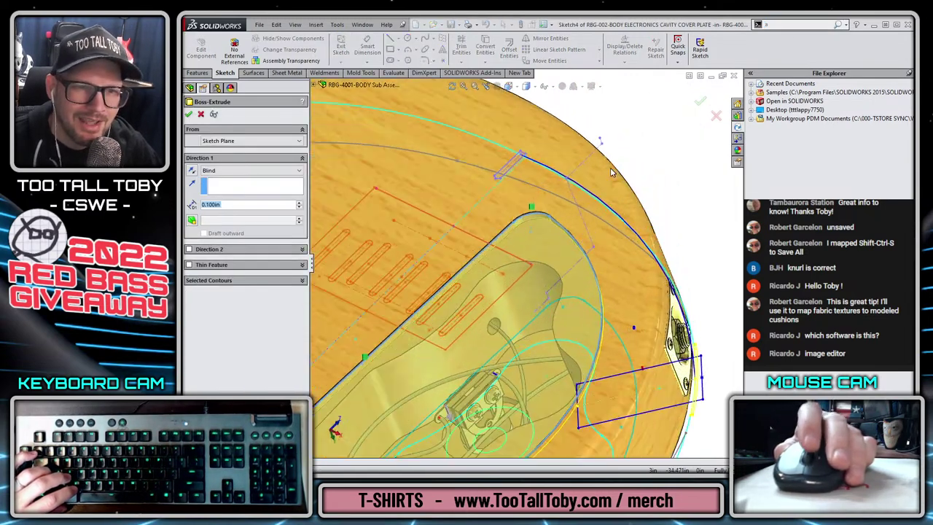
left_click(589, 141)
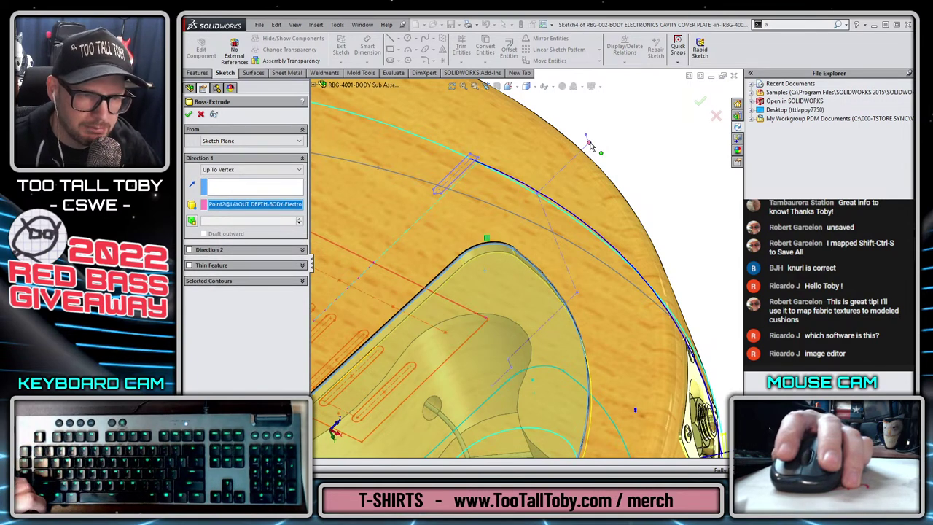
right_click(591, 144)
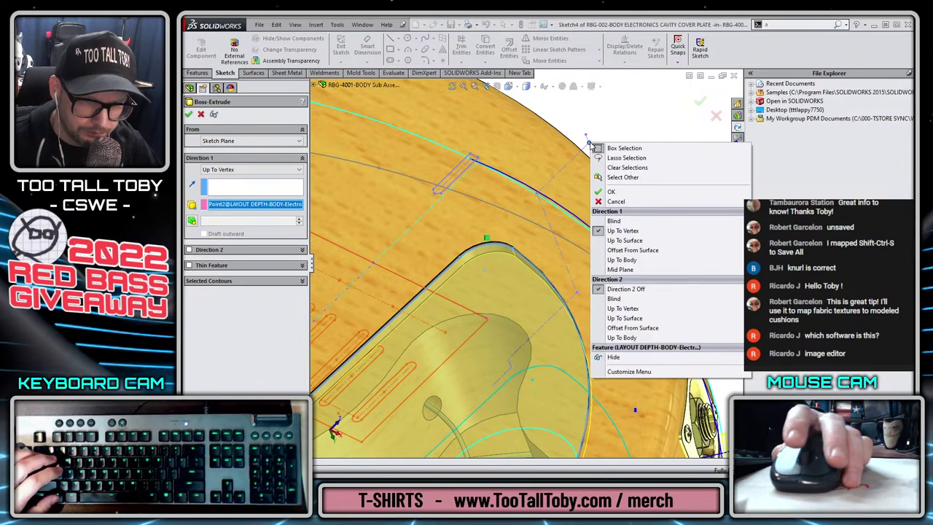
left_click(622, 191)
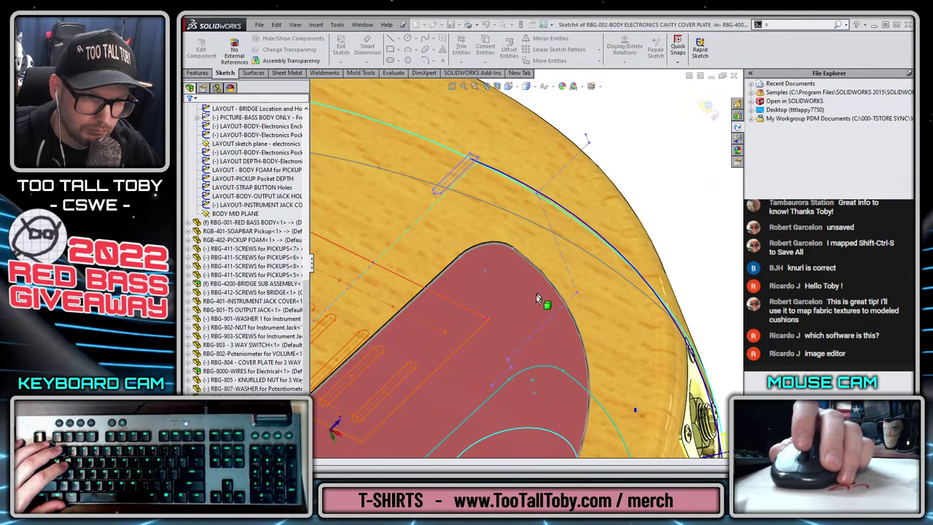
Examine the extruded cover plate in the guitar body and look through the sub-assembly's components.
scroll(479, 425, "up", 5)
scroll(583, 229, "up", 2)
scroll(485, 241, "down", 3)
scroll(439, 277, "up", 3)
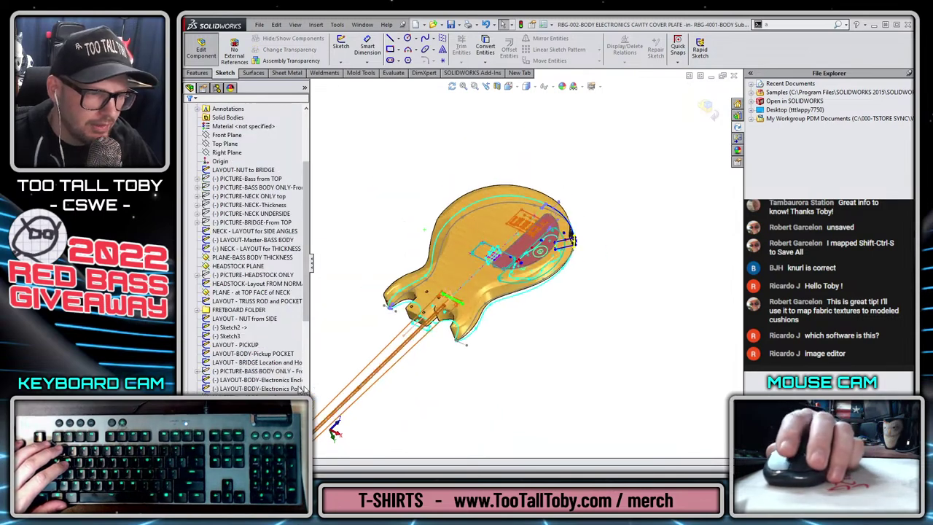
scroll(248, 364, "down", 4)
scroll(248, 292, "down", 3)
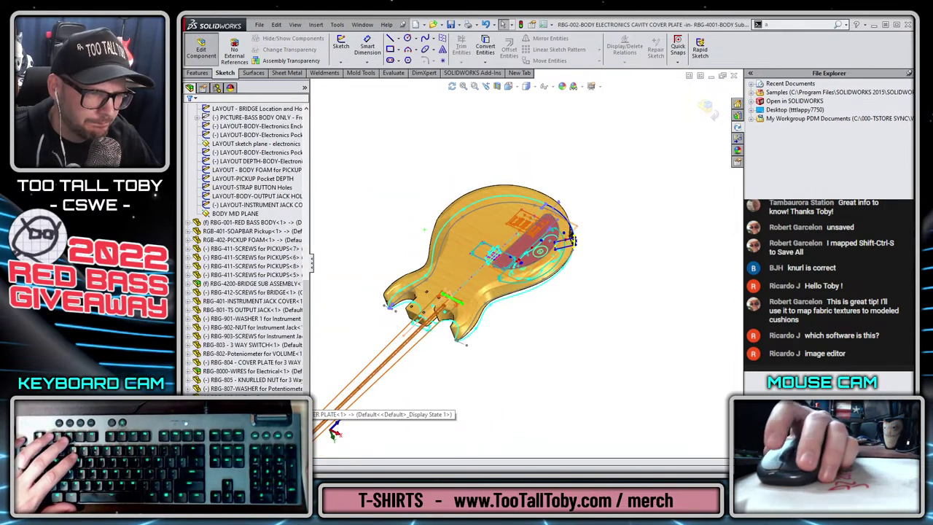
scroll(248, 292, "down", 3)
left_click(539, 241)
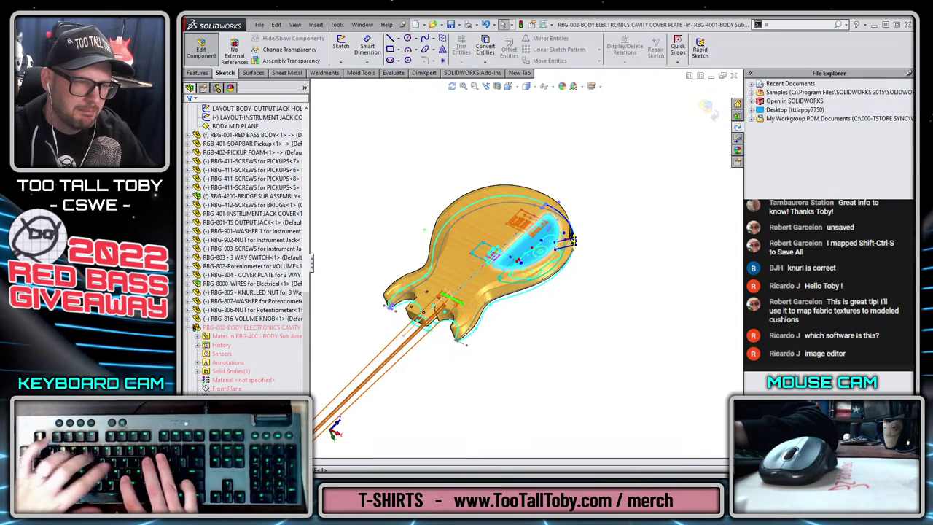
key("Escape")
left_click(570, 259)
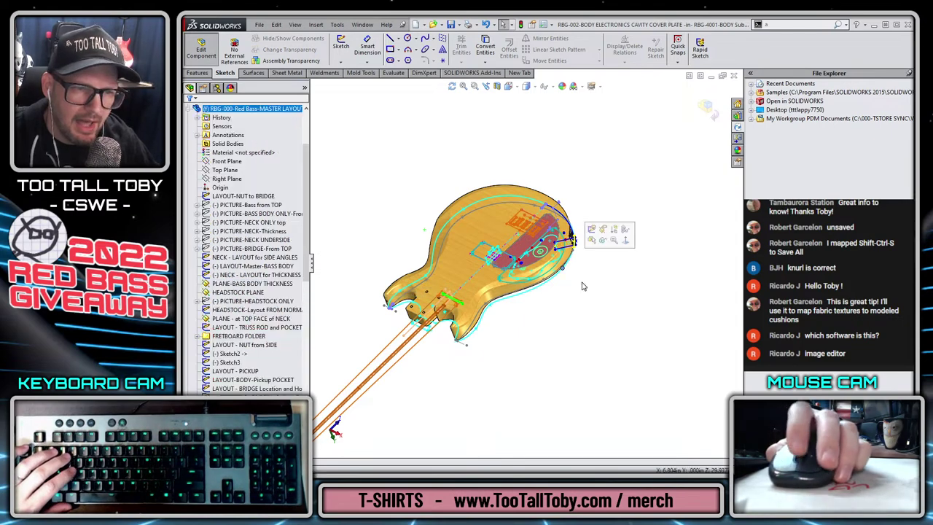
scroll(592, 286, "down", 3)
key("Escape")
Start a Hole Wizard countersink on the cover plate's outer face, using the ANSI Inch standard for a Flat Head Screw (100).
scroll(531, 253, "down", 3)
left_click(496, 204)
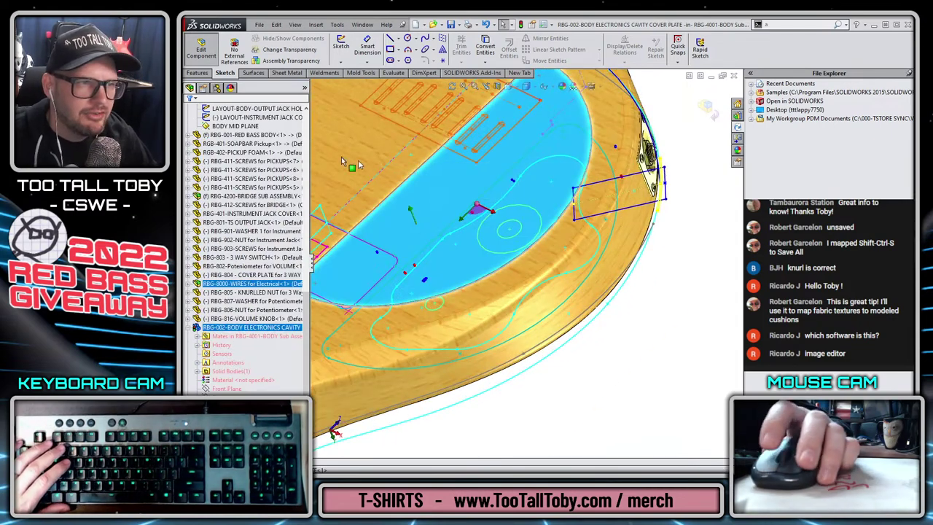
left_click(197, 73)
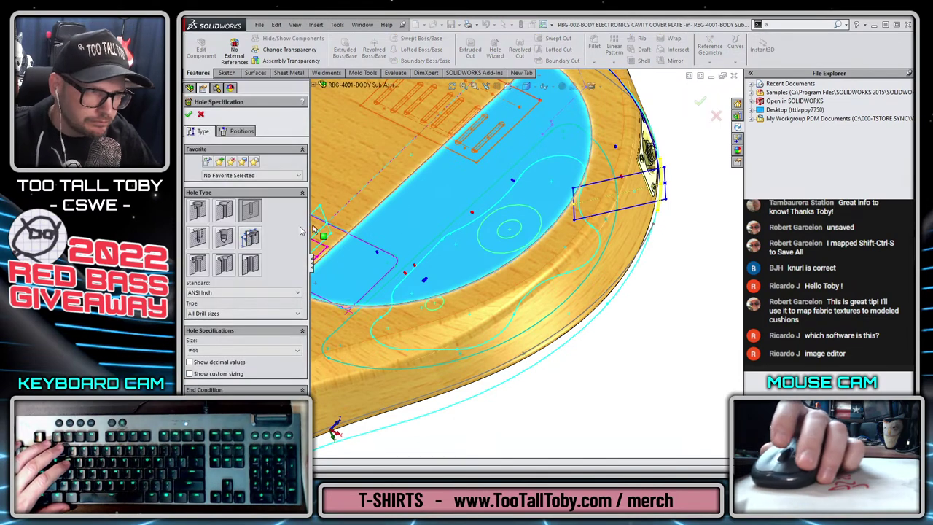
left_click(222, 210)
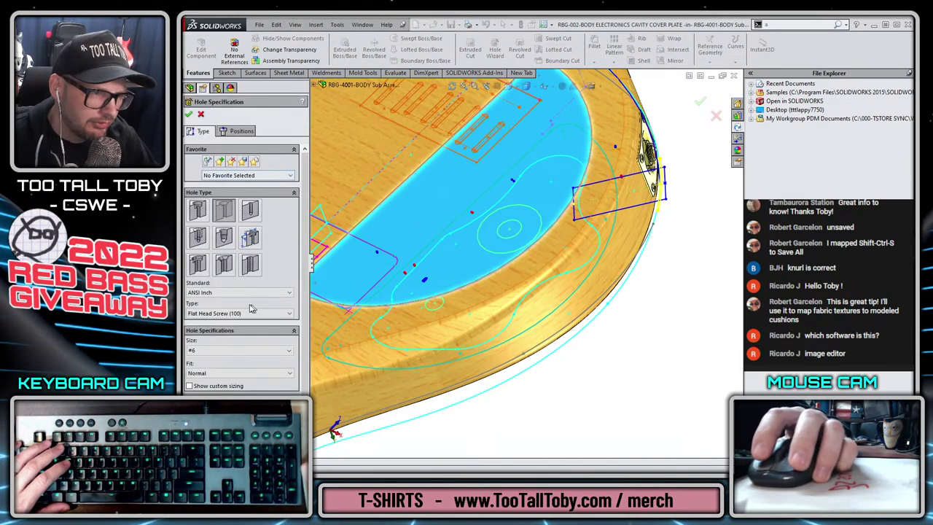
left_click(217, 350)
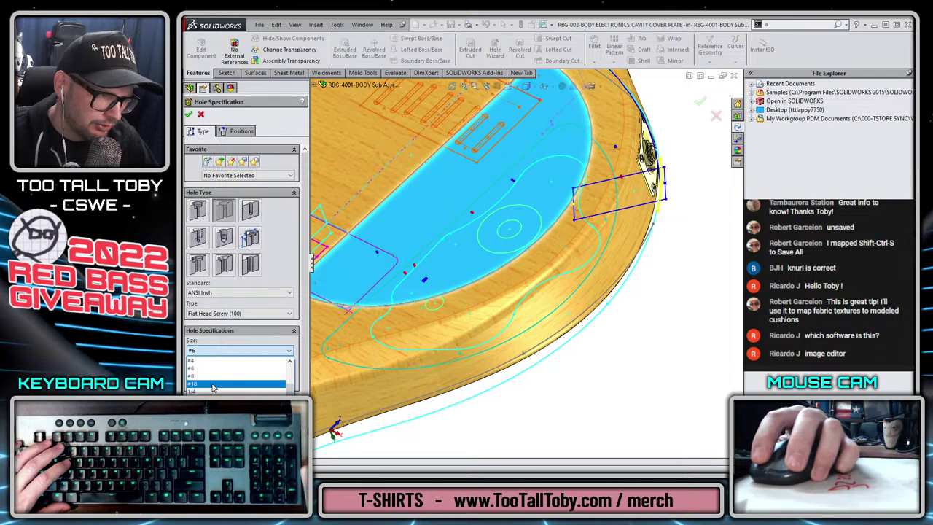
left_click(214, 386)
left_click(221, 352)
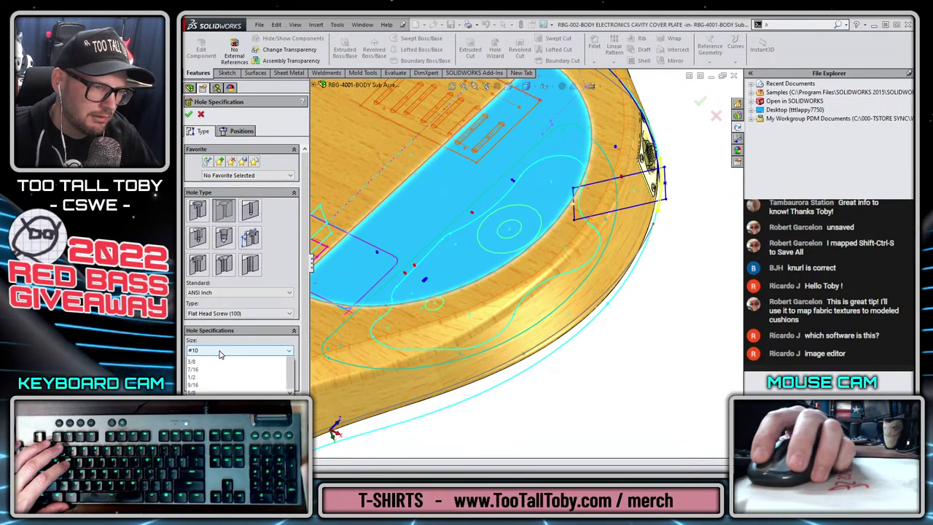
left_click(213, 370)
Place the first countersunk hole on the layout point in the cover plate's rounded corner nearest the neck, viewing the face straight on.
left_click(230, 131)
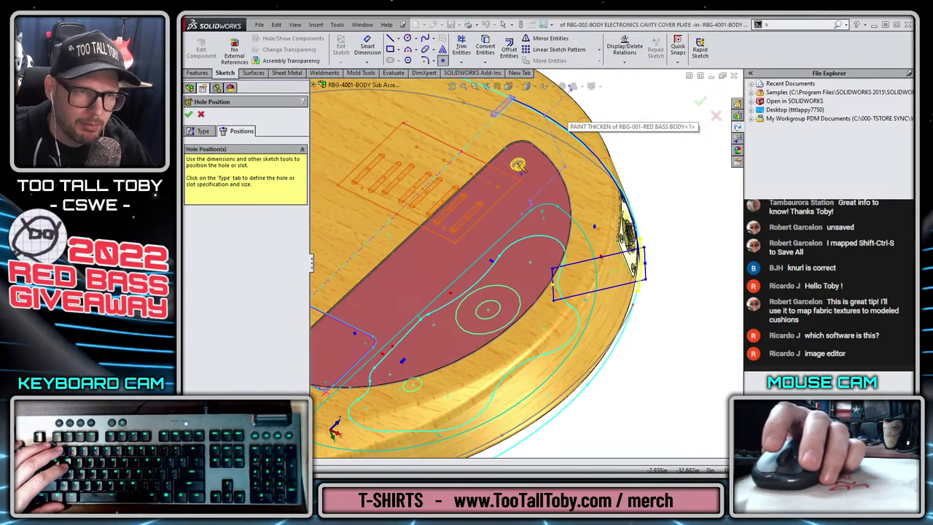
key("ctrl+8")
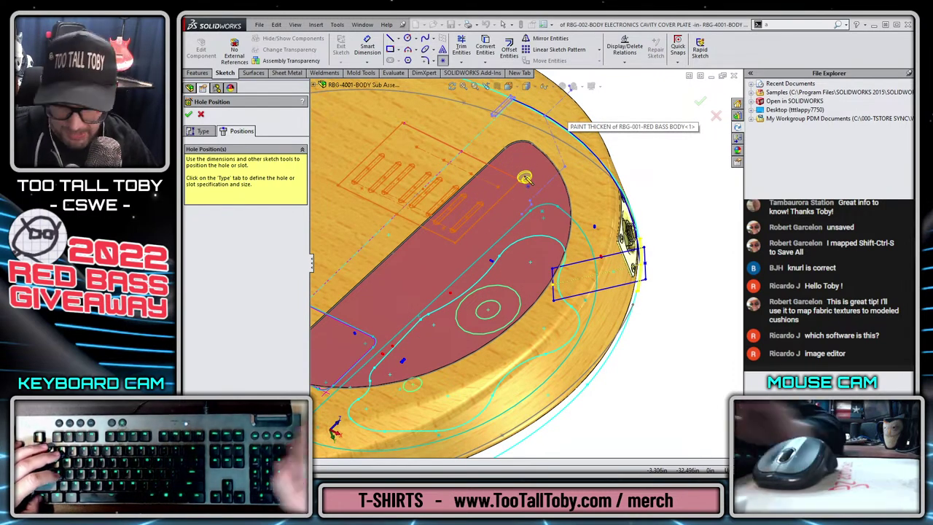
key("ctrl+8")
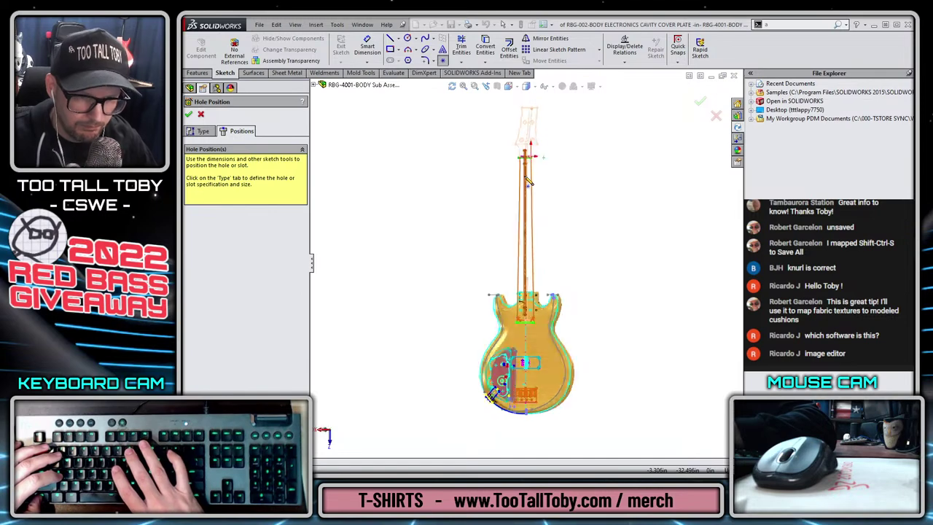
key("ctrl+8")
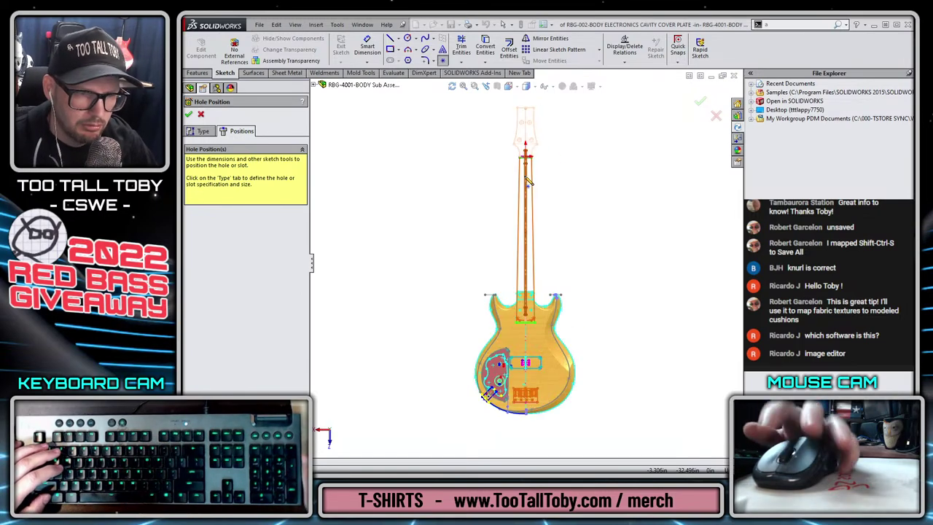
scroll(540, 412, "down", 5)
scroll(477, 241, "down", 10)
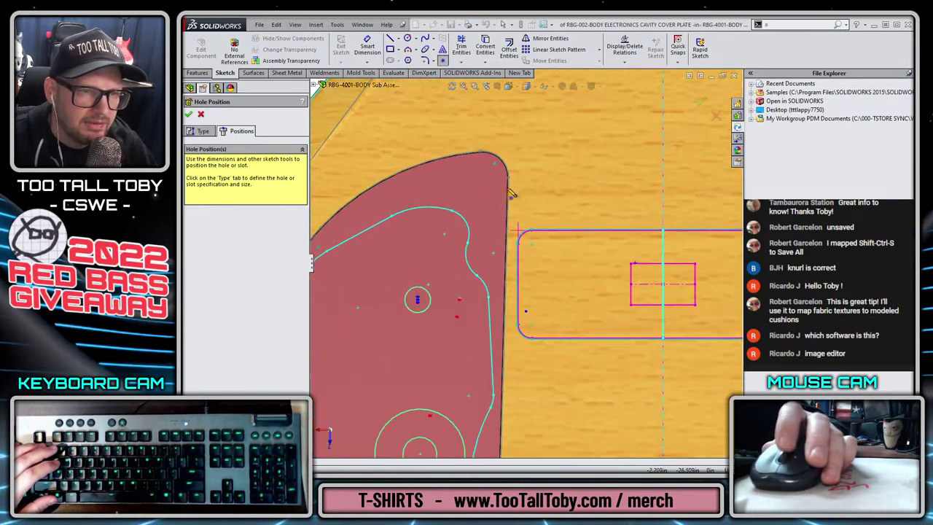
left_click(495, 167)
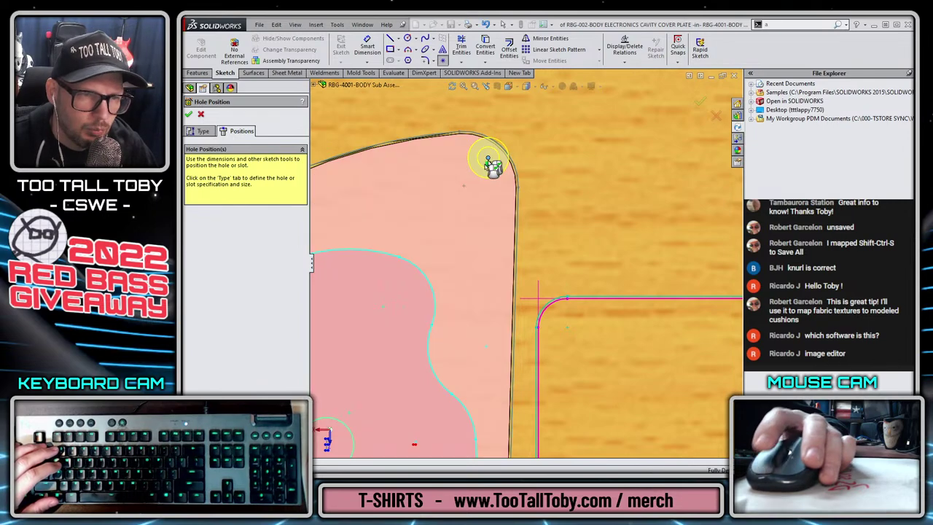
Place three more countersunk holes on the remaining layout points around the cover plate's curved edge and far rounded corner.
scroll(503, 190, "up", 3)
scroll(379, 300, "down", 2)
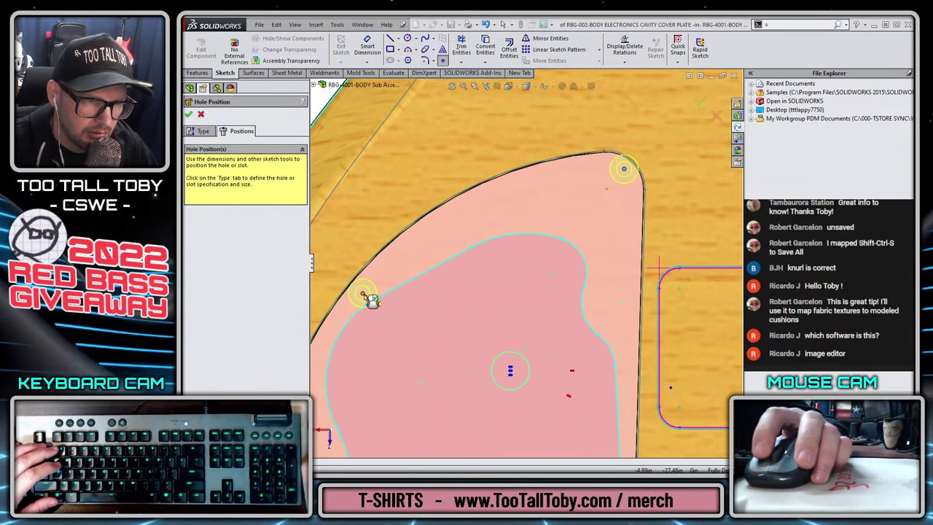
scroll(370, 300, "up", 5)
scroll(437, 320, "down", 5)
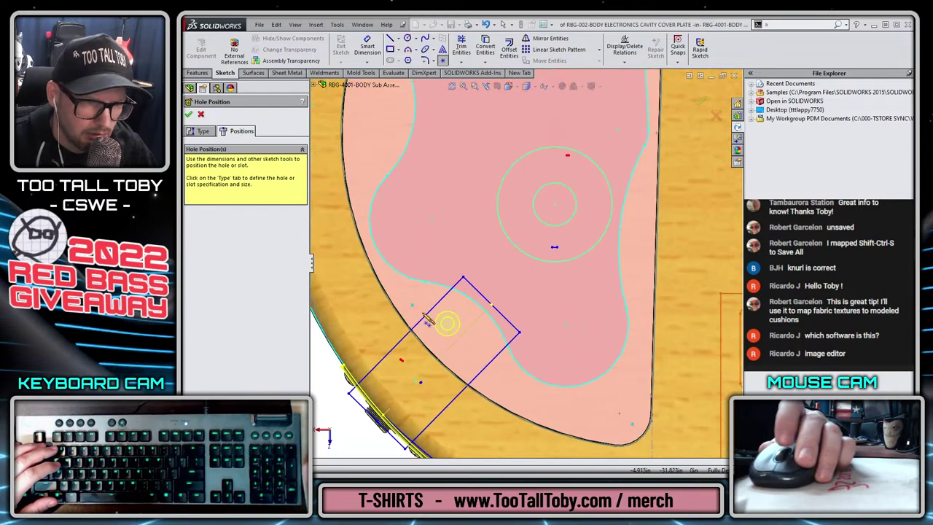
left_click(426, 312)
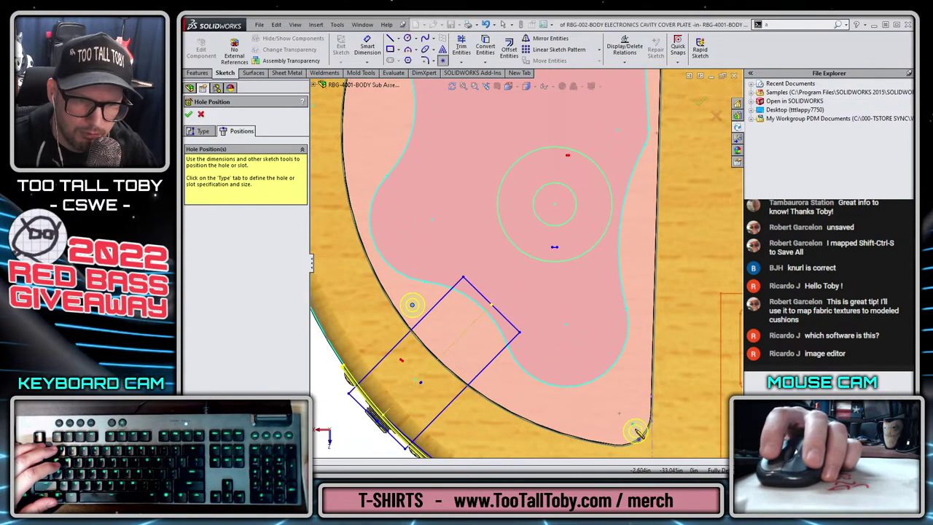
scroll(592, 302, "up", 3)
scroll(535, 110, "down", 3)
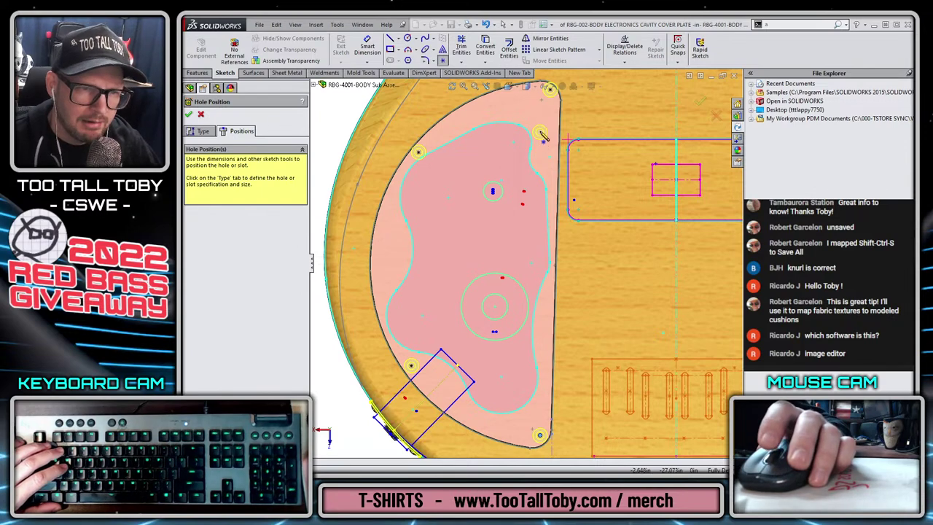
scroll(523, 131, "up", 1)
scroll(522, 143, "down", 1)
Set the countersink size to #2 for the flat head screws and finish the cover plate's holes.
left_click(202, 132)
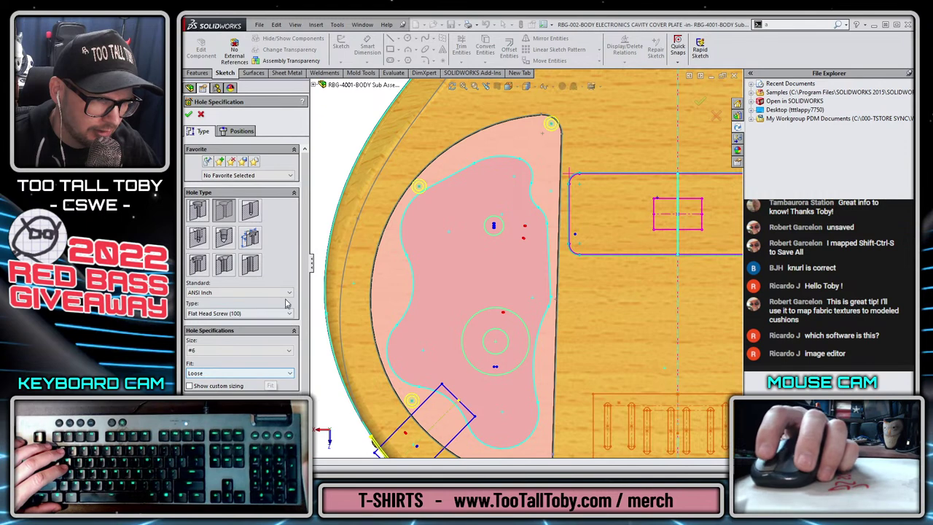
scroll(303, 301, "down", 1)
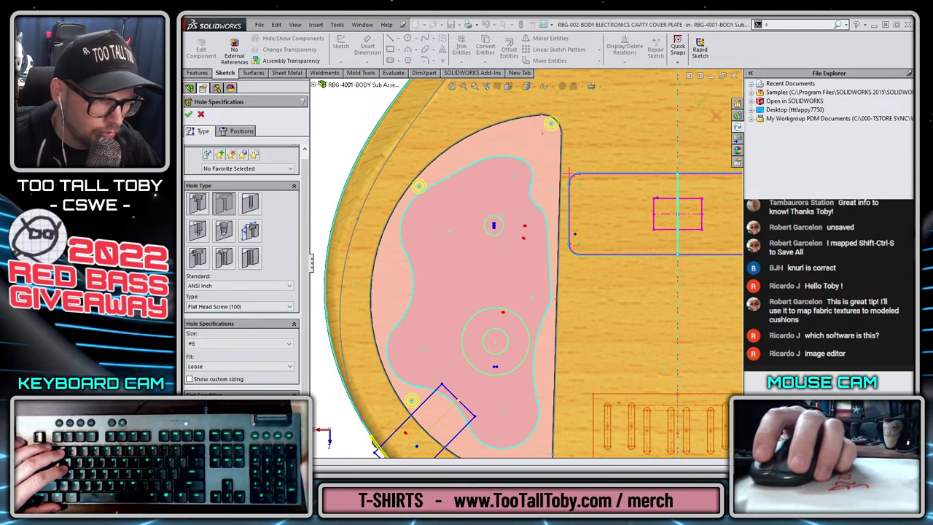
scroll(237, 210, "up", 1)
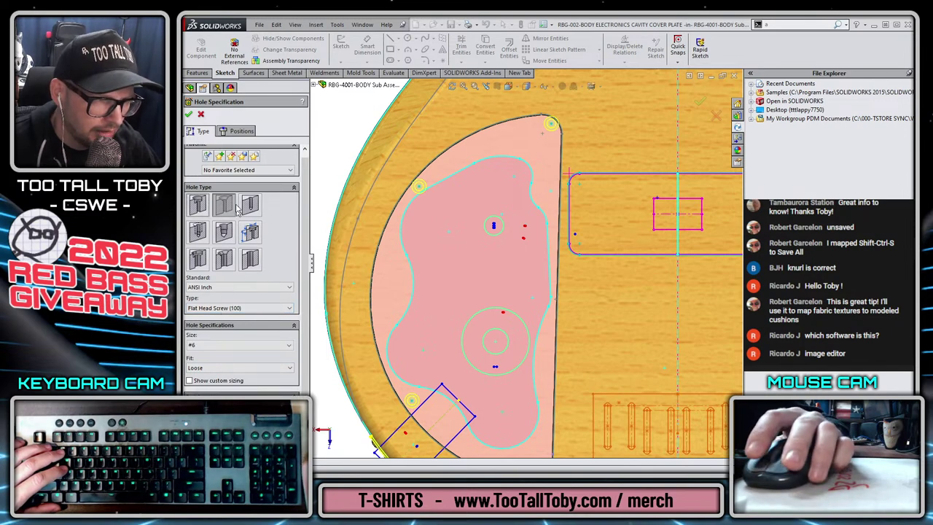
left_click(212, 345)
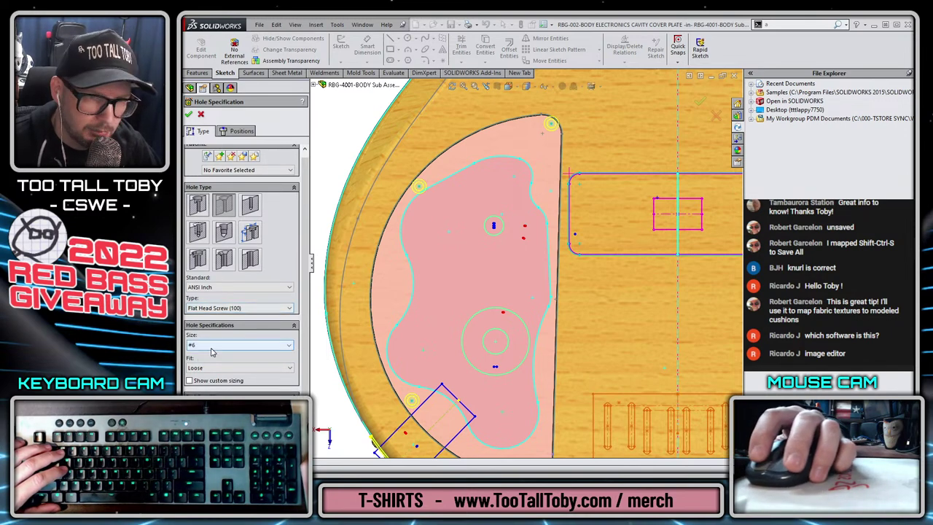
left_click(203, 359)
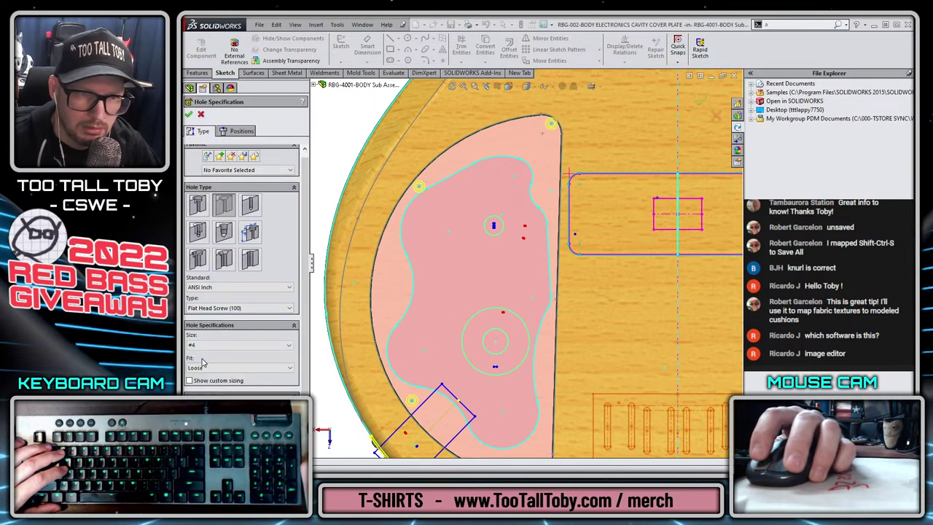
left_click(285, 342)
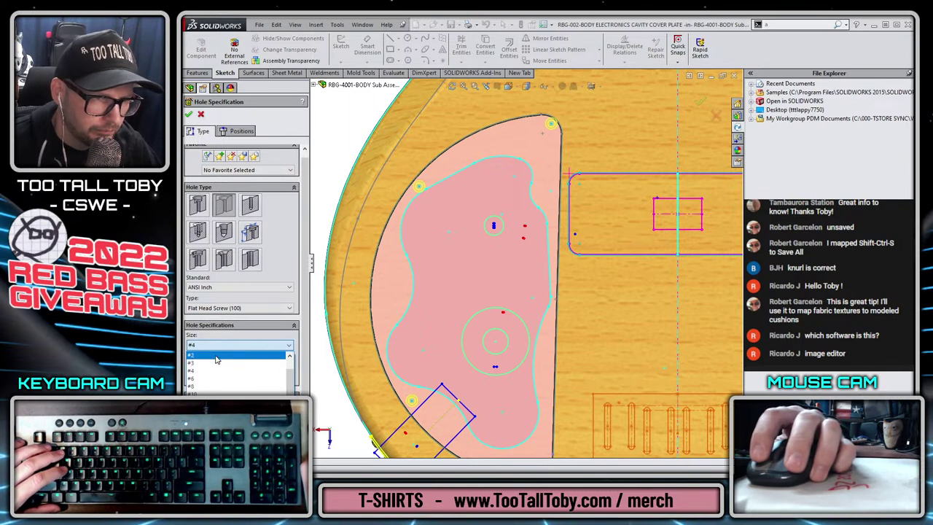
left_click(216, 355)
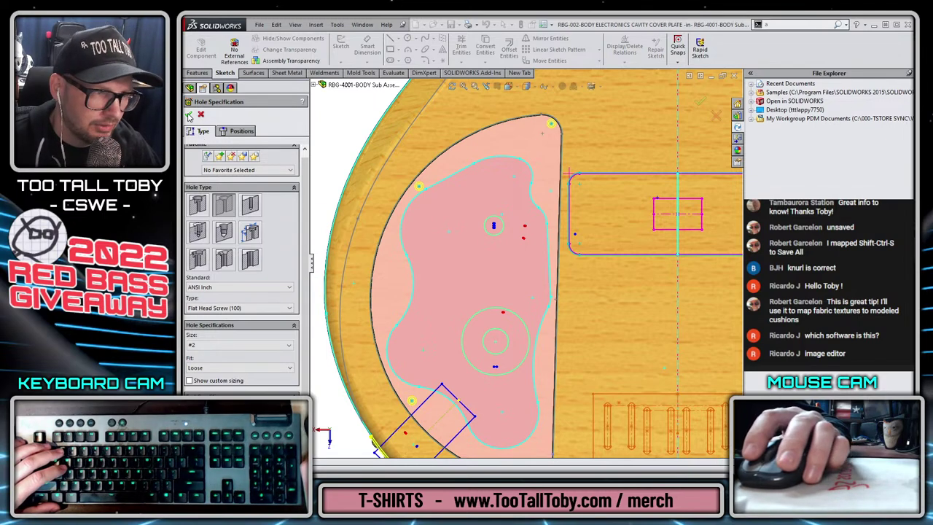
key("Escape")
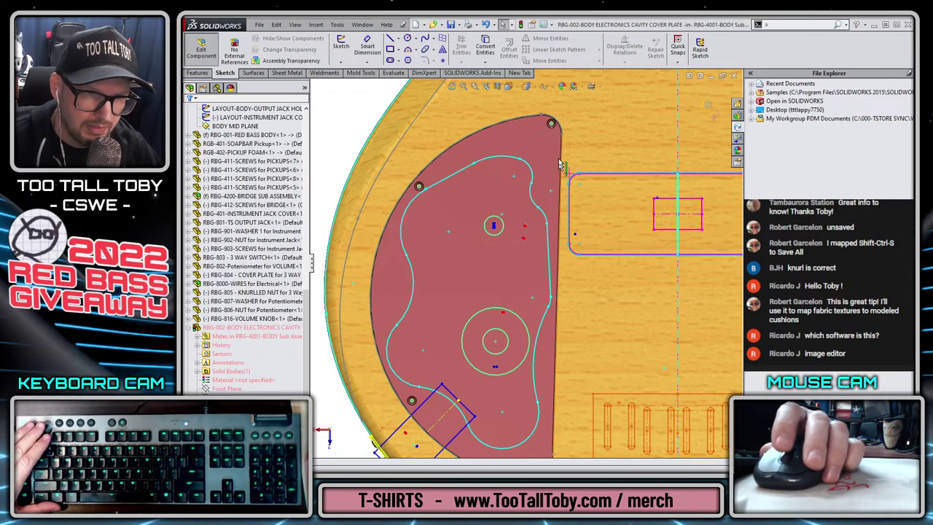
Examine the four countersunk holes on the cover plate and check their clearance to its rounded corners and edges.
scroll(572, 102, "down", 4)
scroll(544, 175, "down", 1)
scroll(542, 206, "up", 5)
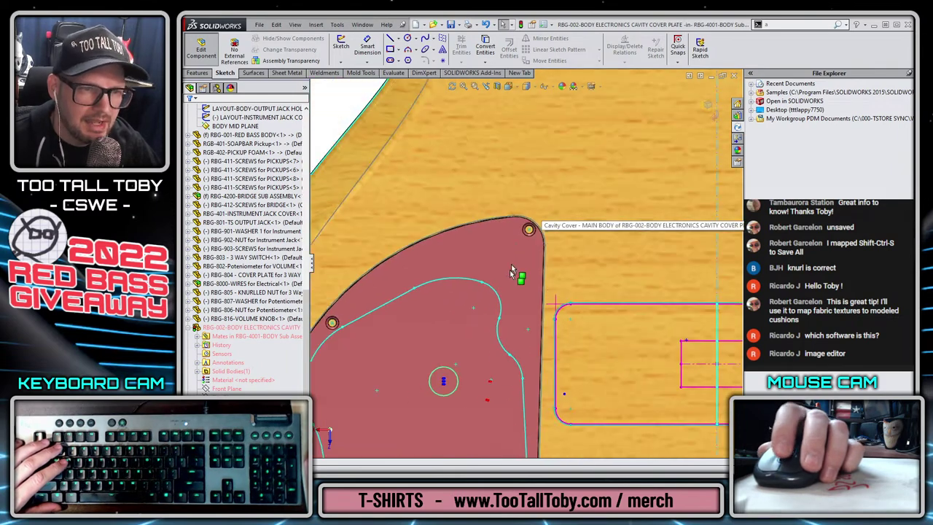
scroll(481, 340, "up", 5)
scroll(499, 346, "down", 5)
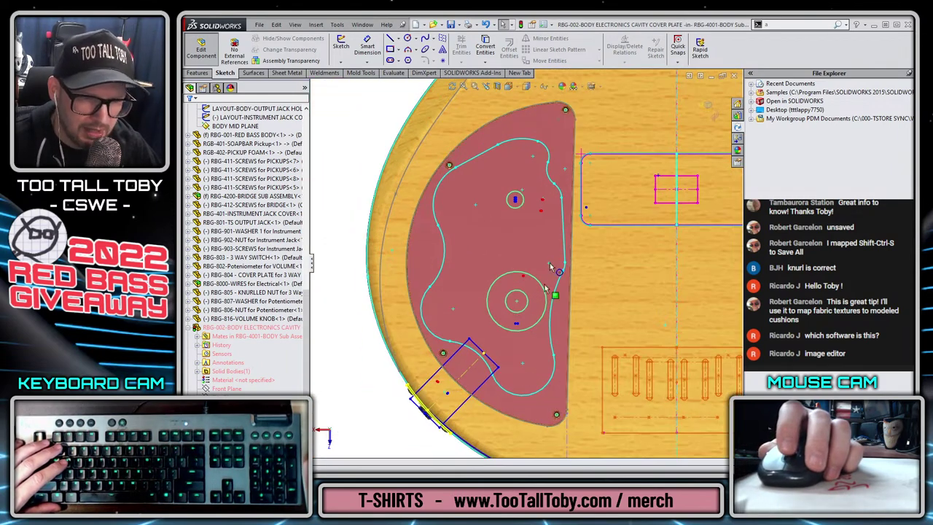
scroll(563, 91, "down", 1)
scroll(562, 109, "down", 3)
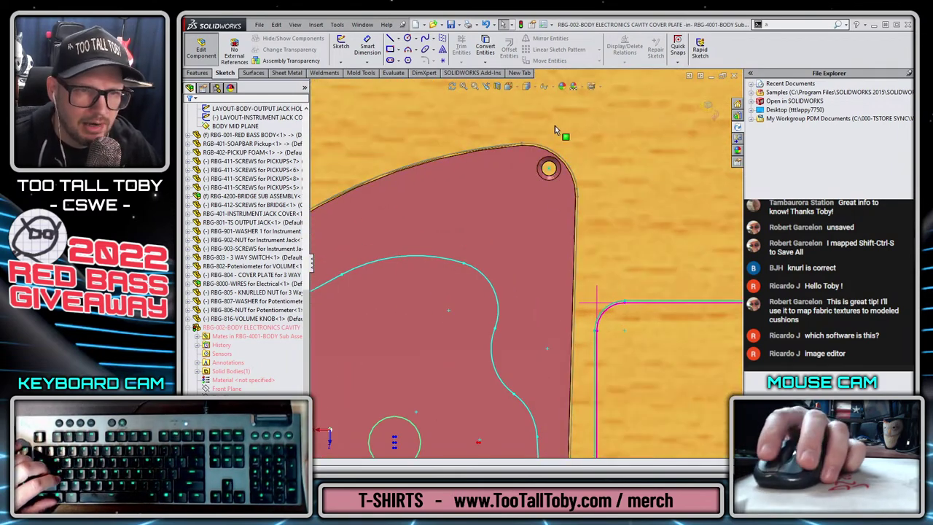
scroll(562, 151, "down", 2)
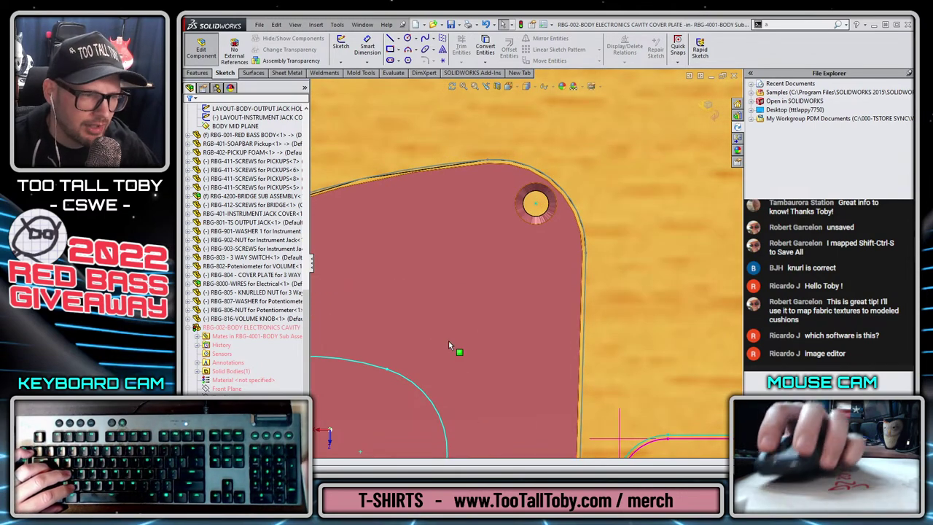
scroll(532, 266, "up", 5)
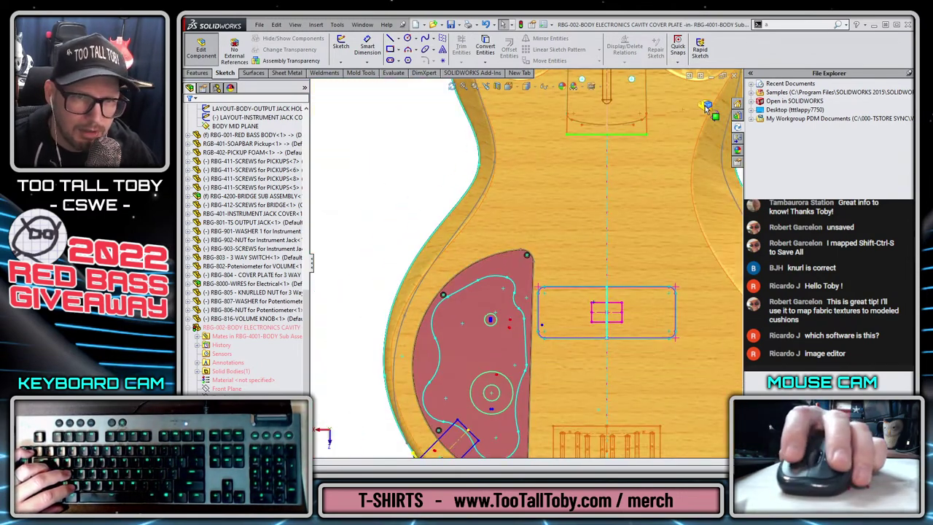
scroll(289, 379, "down", 2)
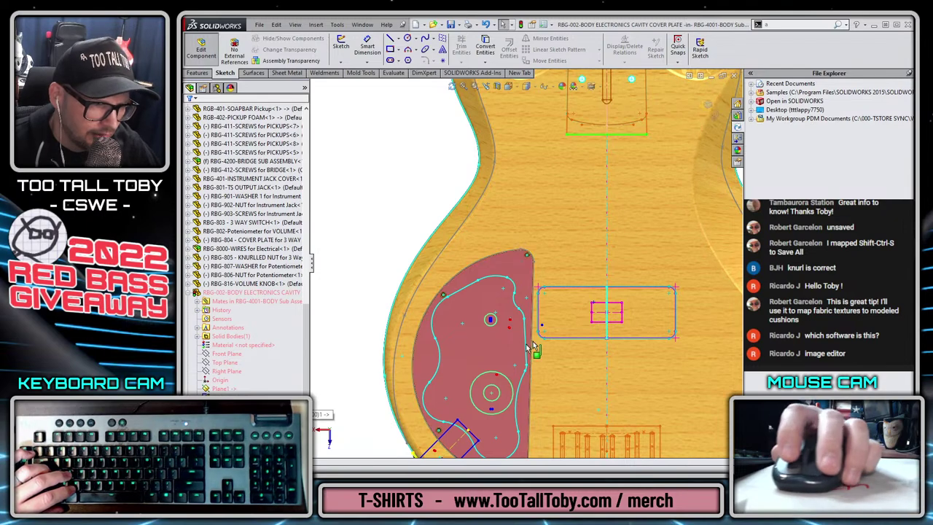
Leave cover plate editing and edit the red bass body in context, picking its cavity ledge face through the corner hole.
left_click(717, 104)
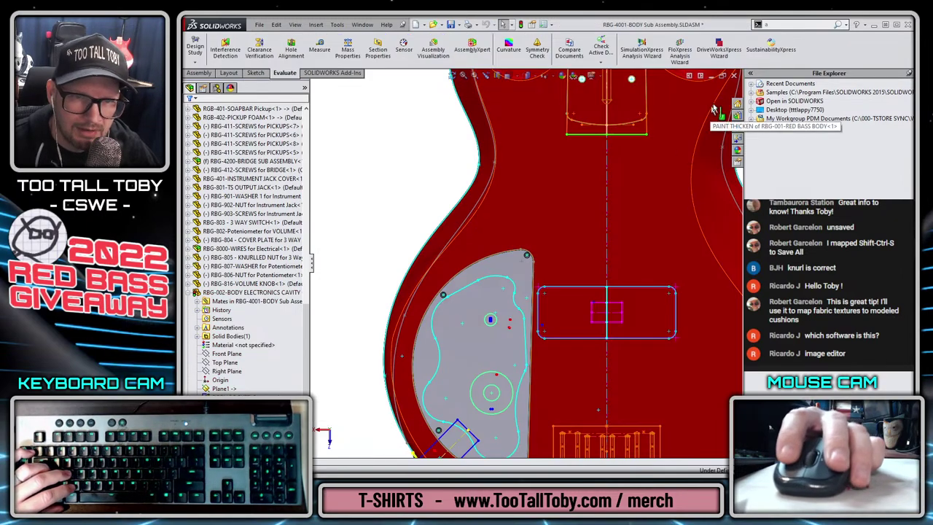
scroll(506, 319, "down", 5)
scroll(592, 146, "down", 3)
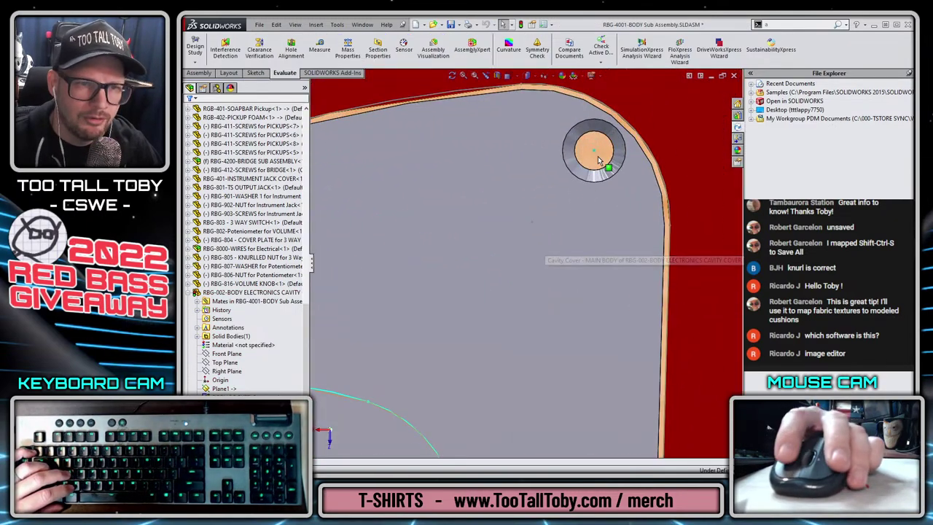
left_click(594, 150)
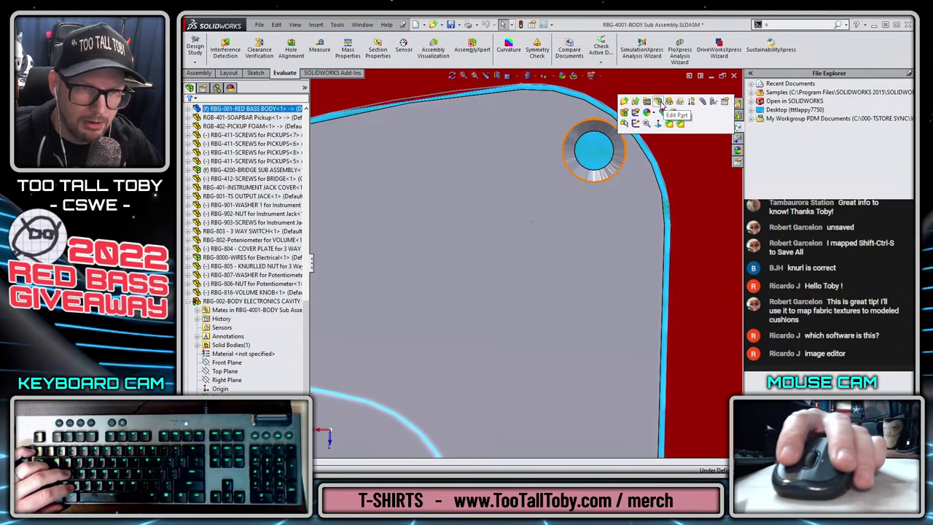
left_click(660, 102)
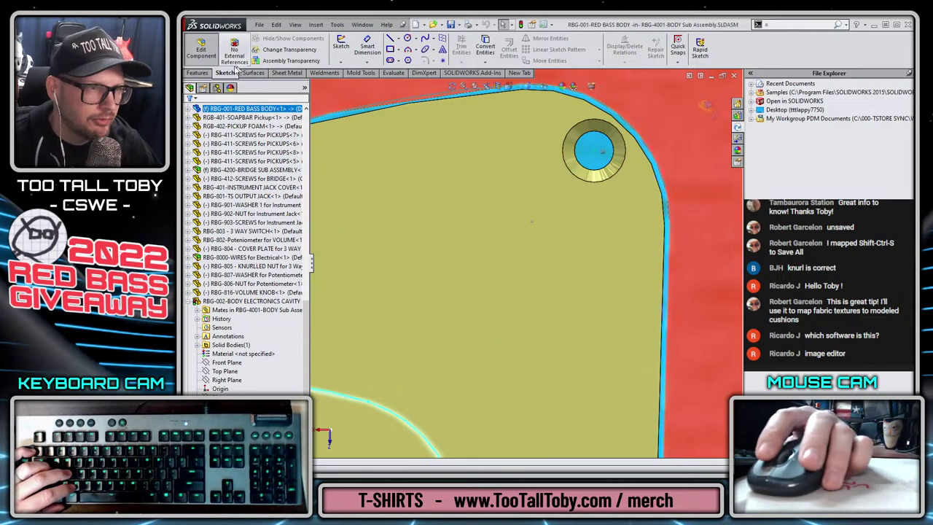
Start a Hole Wizard plain hole on the body's ledge face, using ANSI Inch All Drill sizes and size #2.
left_click(197, 73)
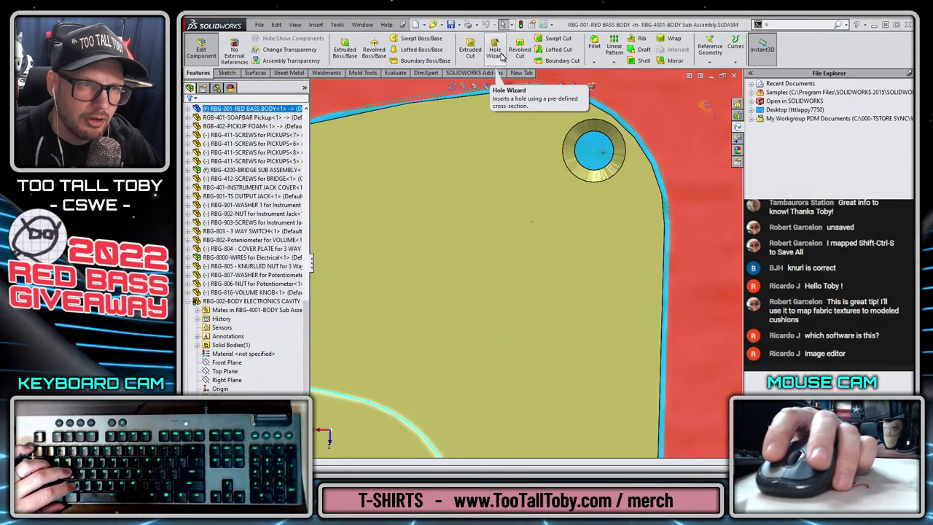
left_click(495, 48)
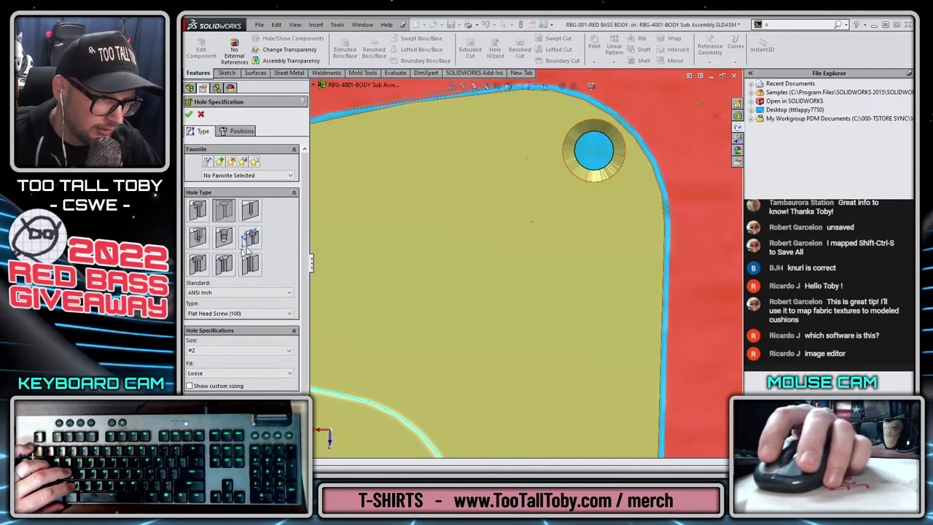
left_click(224, 210)
left_click(233, 350)
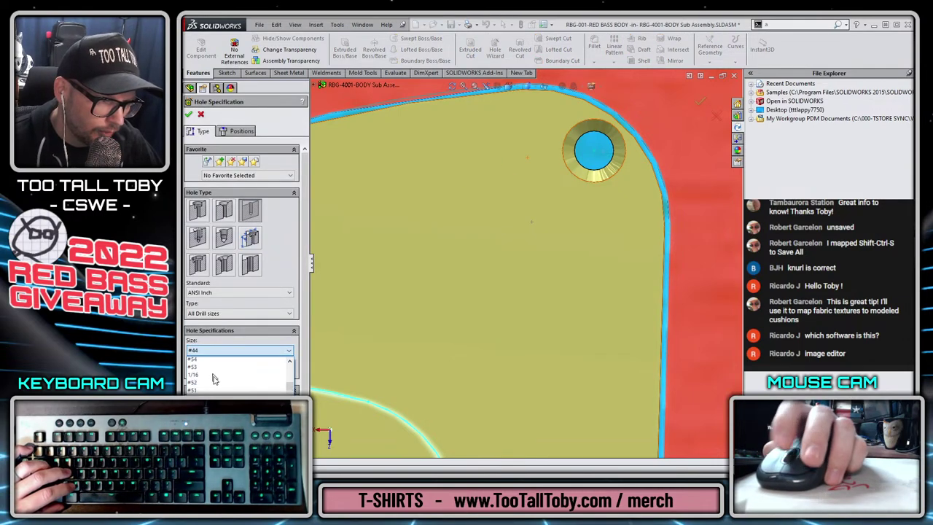
scroll(218, 379, "down", 5)
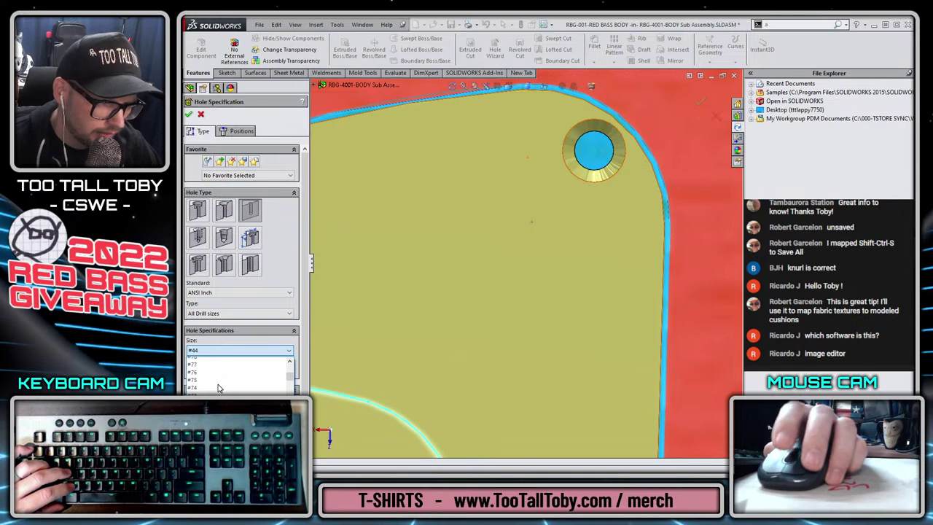
scroll(218, 389, "down", 2)
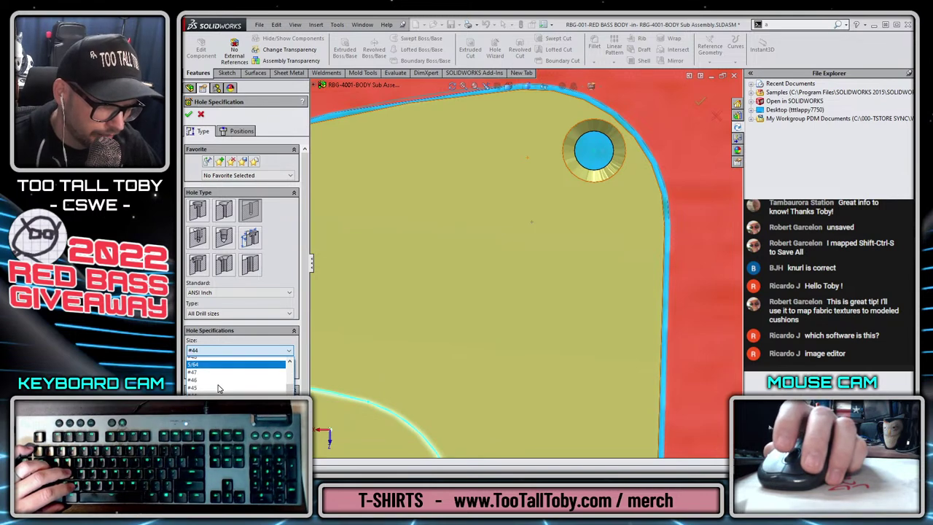
scroll(219, 389, "down", 10)
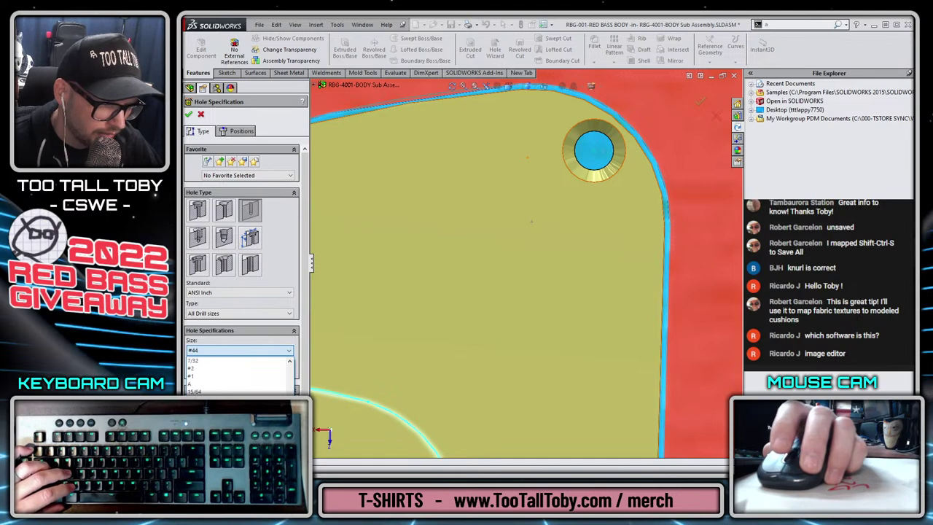
left_click(219, 368)
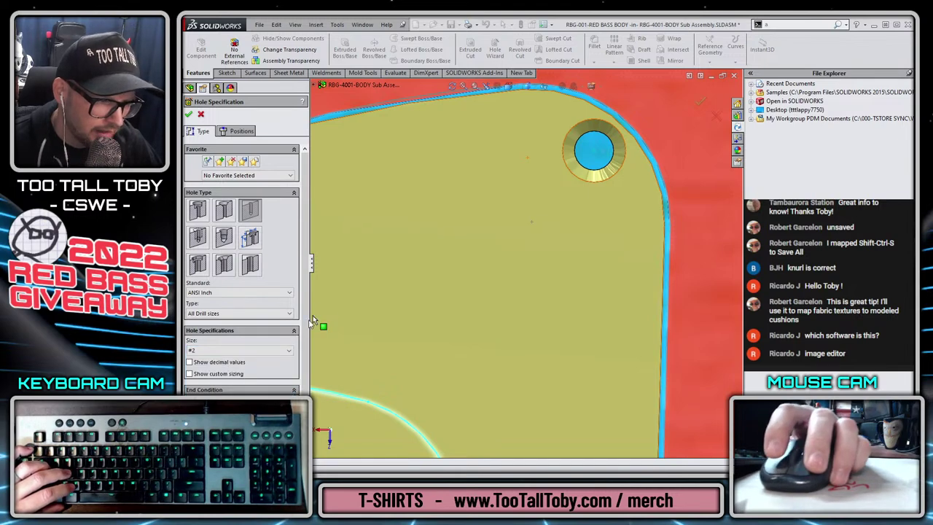
Place the body's hole points at the centres of the cover plate's four countersunk holes.
left_click(237, 132)
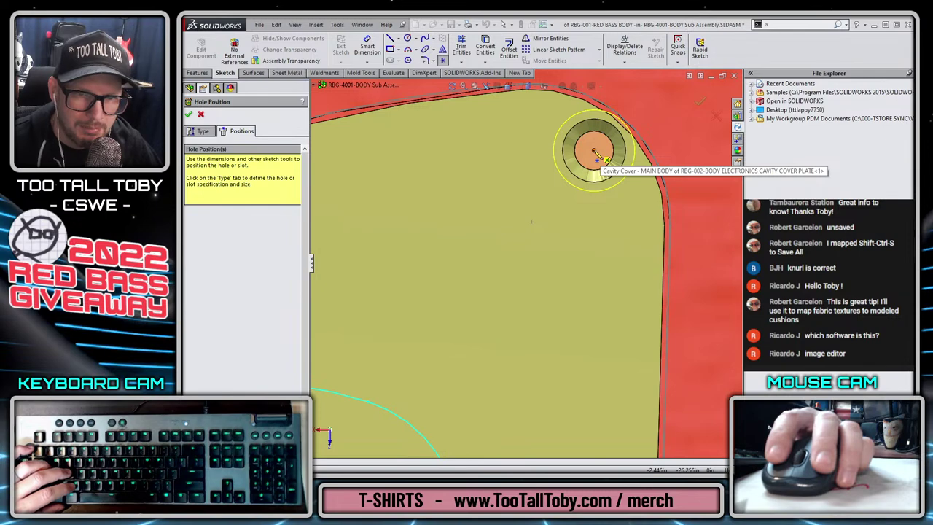
scroll(615, 229, "up", 5)
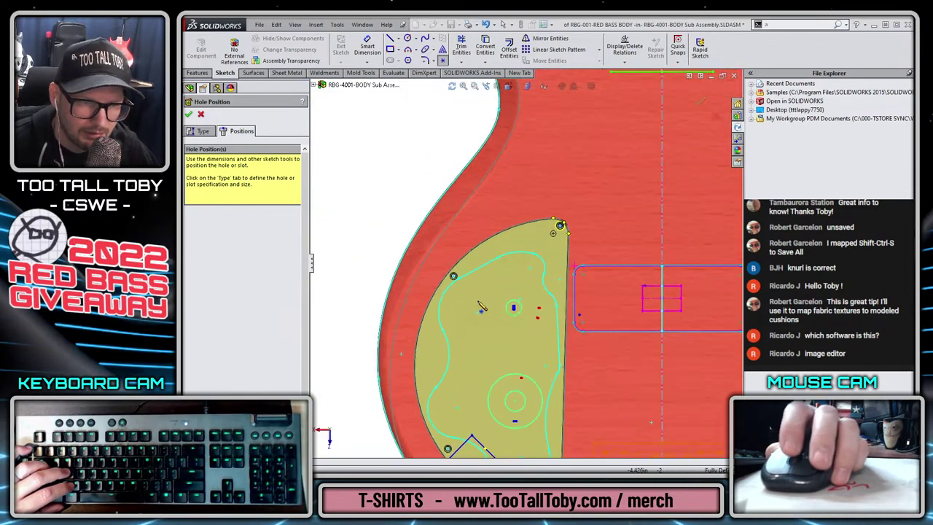
scroll(481, 306, "down", 5)
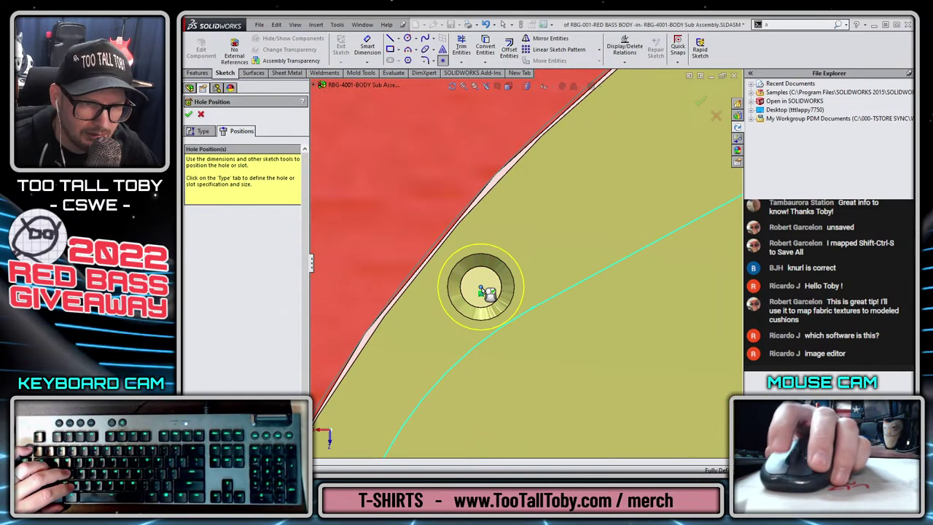
scroll(481, 292, "up", 6)
scroll(500, 385, "down", 5)
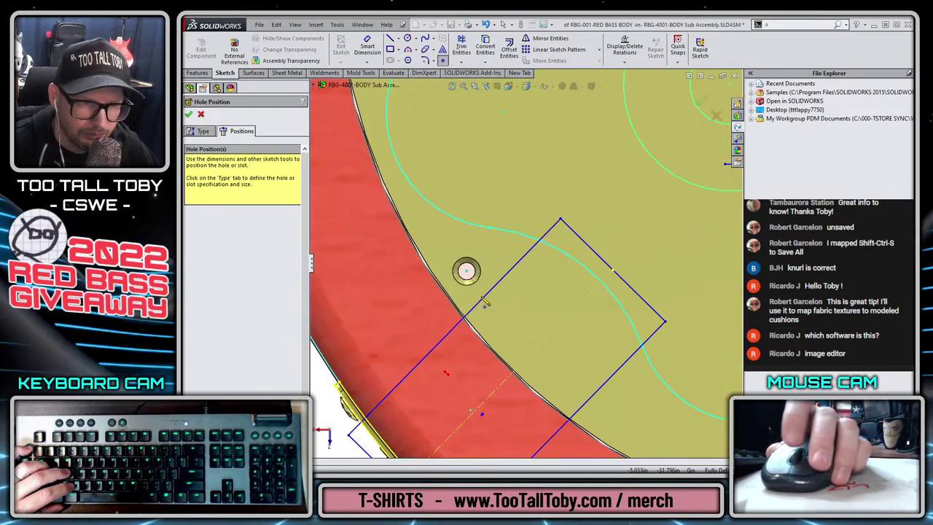
scroll(485, 277, "up", 5)
scroll(510, 270, "down", 6)
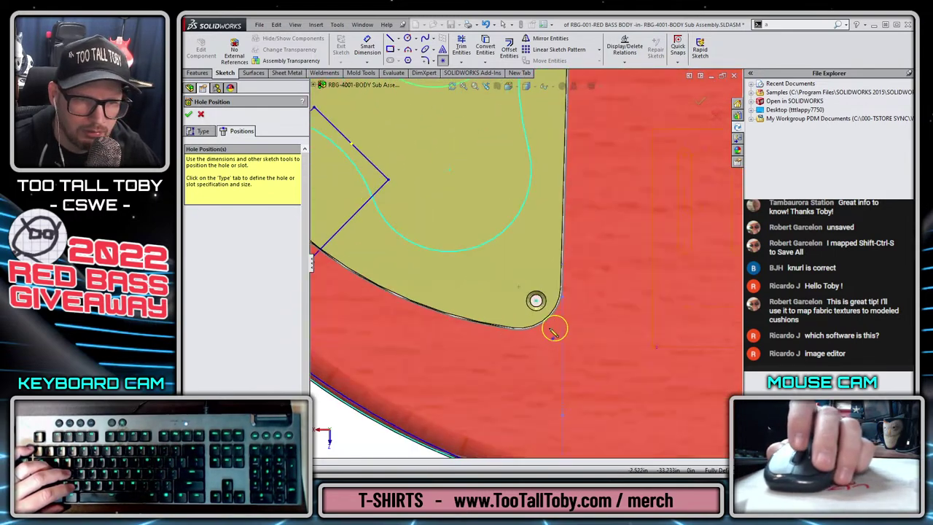
Change the body's holes to ANSI Inch bottoming tapped holes, size #2-56, and finish the Hole Wizard feature.
left_click(200, 131)
left_click(195, 238)
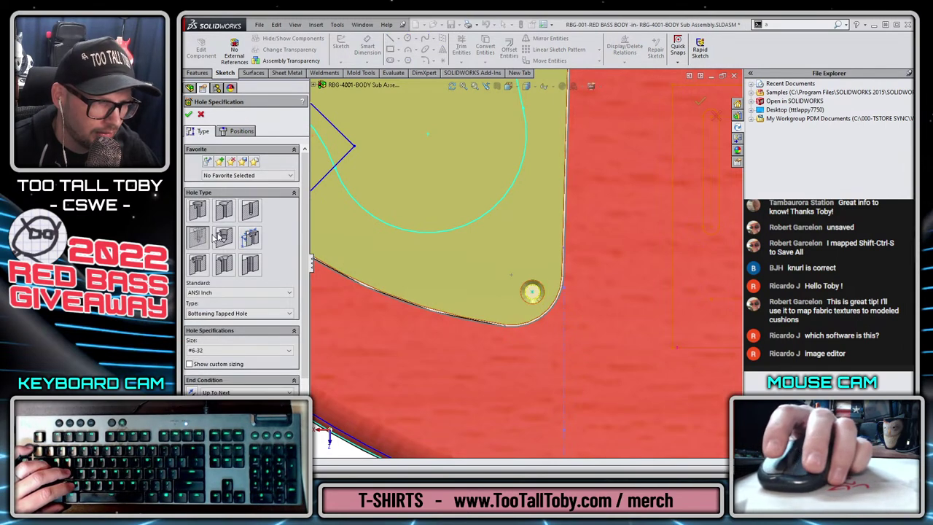
left_click(245, 350)
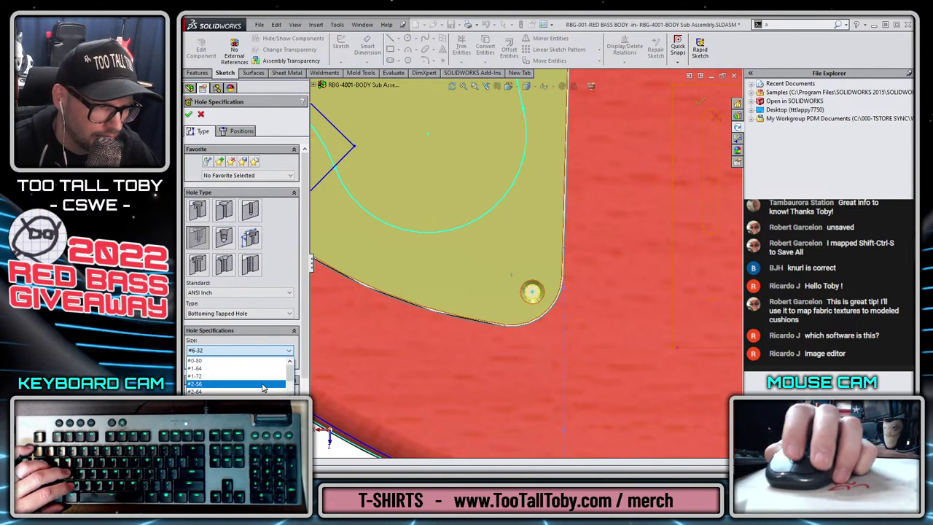
left_click(248, 384)
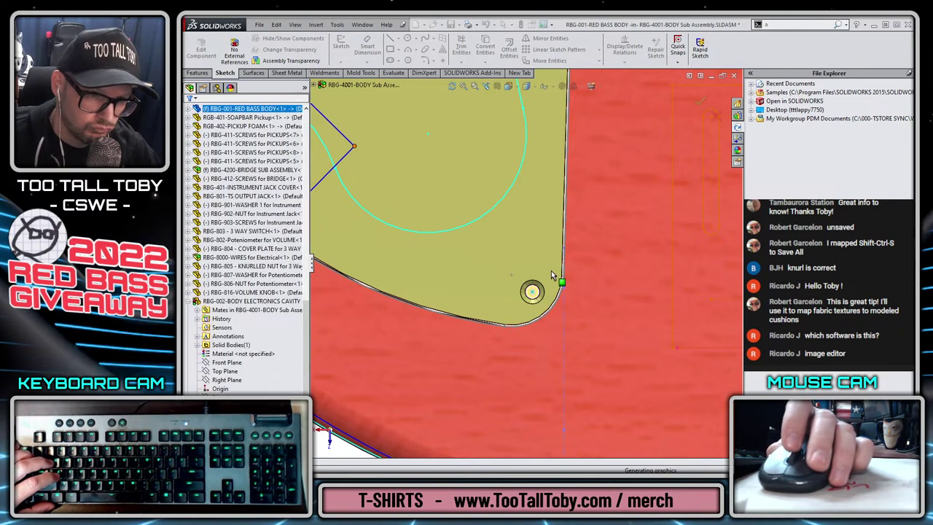
Leave in-context editing of the red bass body and hide the sketches in the assembly.
scroll(540, 262, "up", 7)
scroll(534, 126, "down", 3)
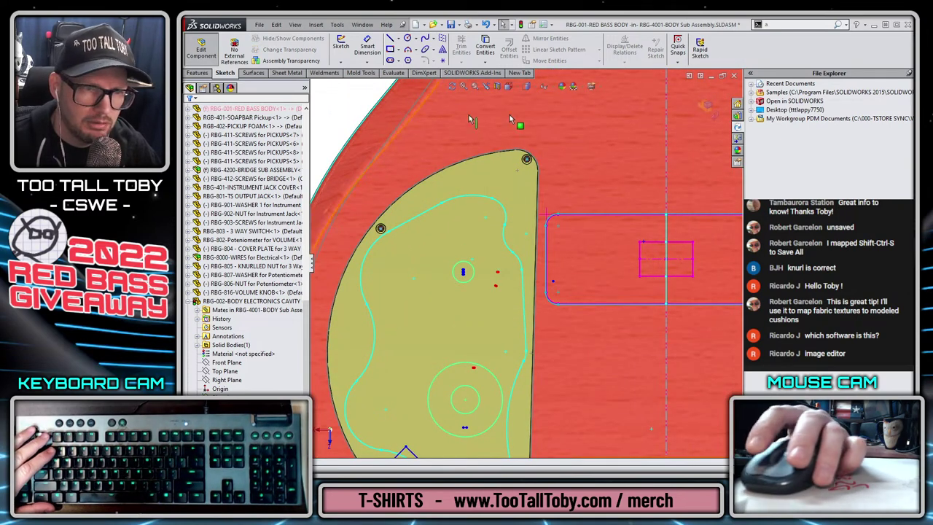
left_click(705, 107)
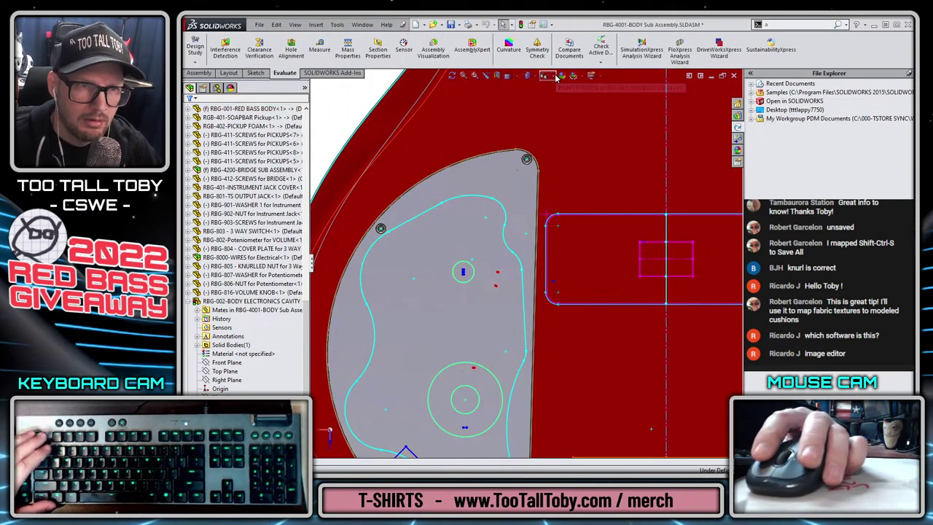
left_click(556, 77)
left_click(544, 151)
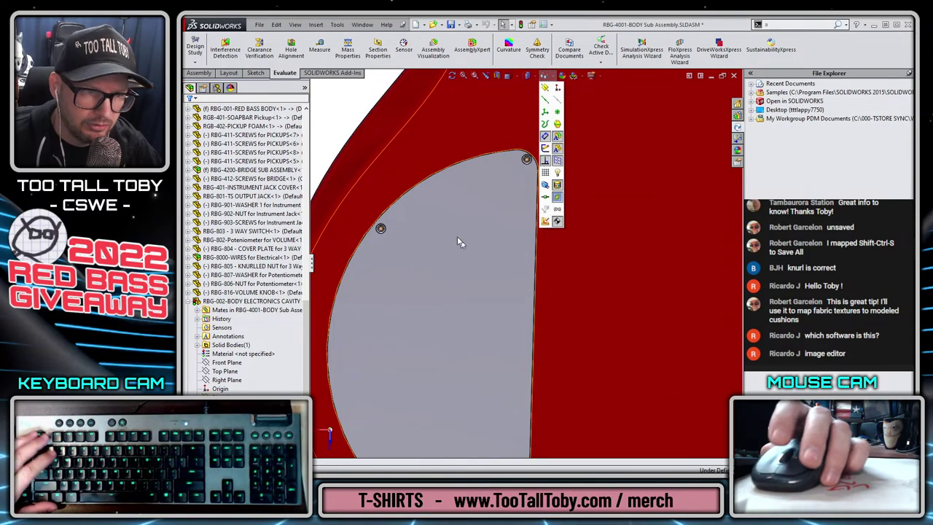
Browse the Toolbox Bolts and Screws to the Machine Screws (Countersunk) category, with the cover plate's sharp upper corner hole in close view.
scroll(458, 237, "up", 3)
middle_click_drag(500, 328, 514, 304)
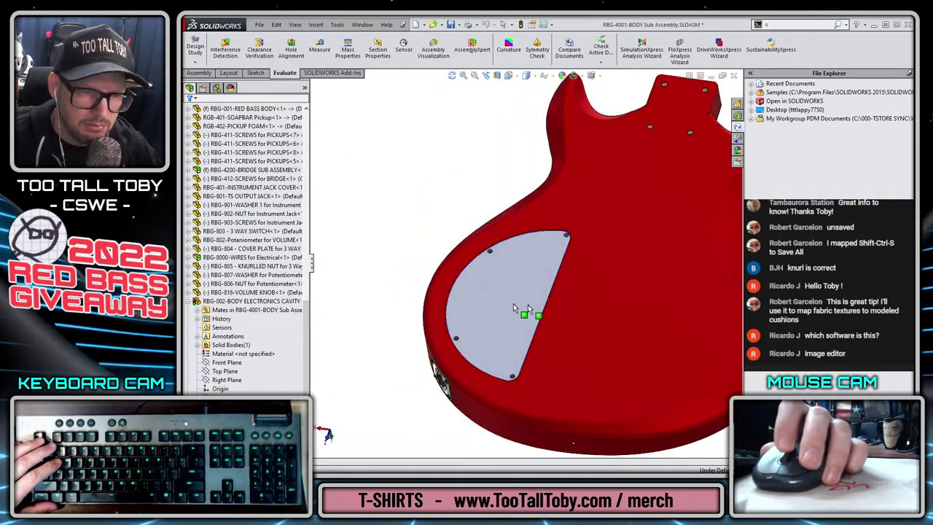
scroll(561, 233, "down", 6)
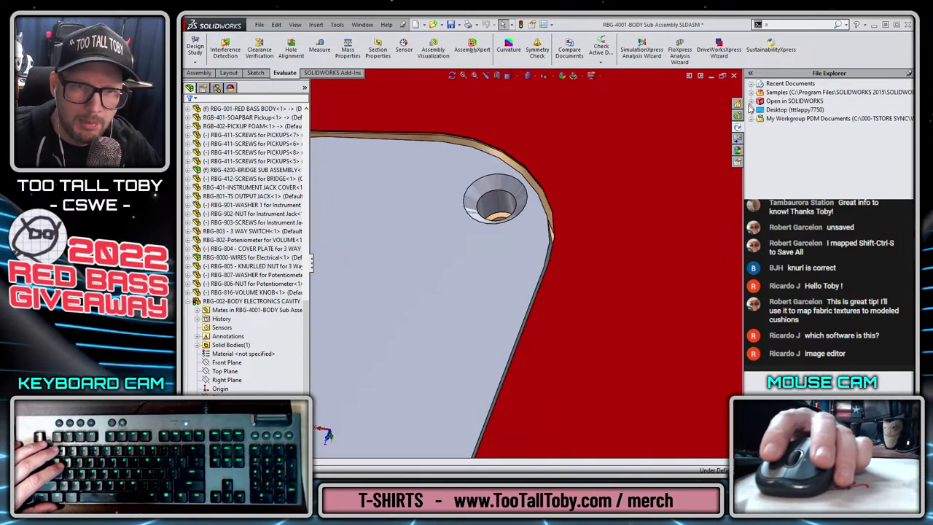
left_click(737, 127)
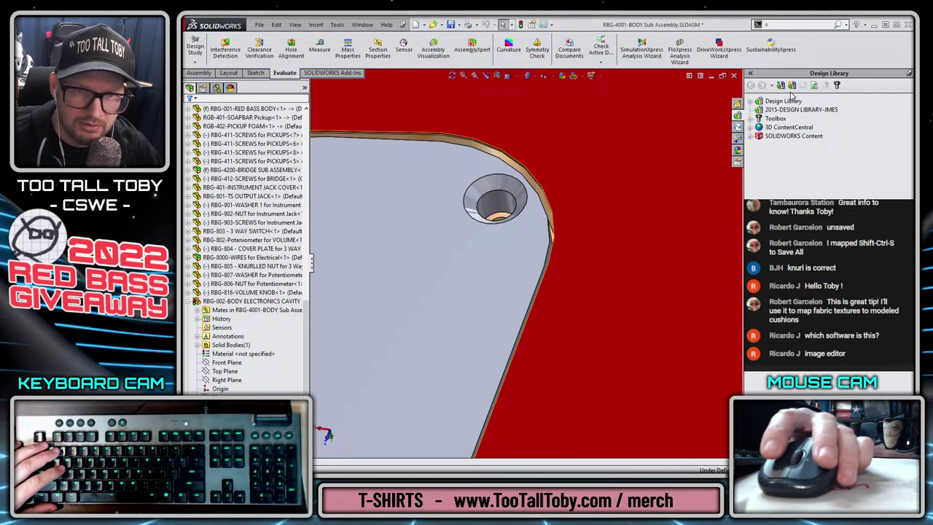
left_click(755, 118)
left_click(761, 110)
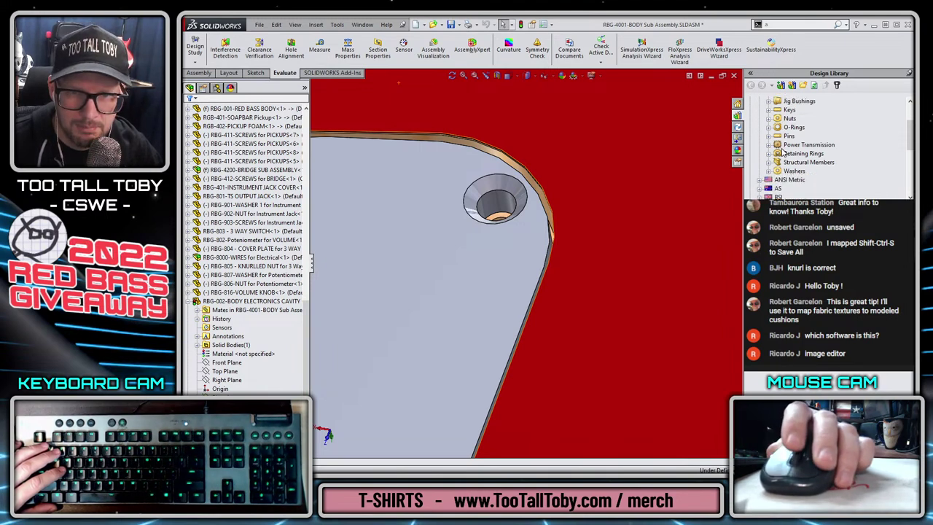
left_click(769, 118)
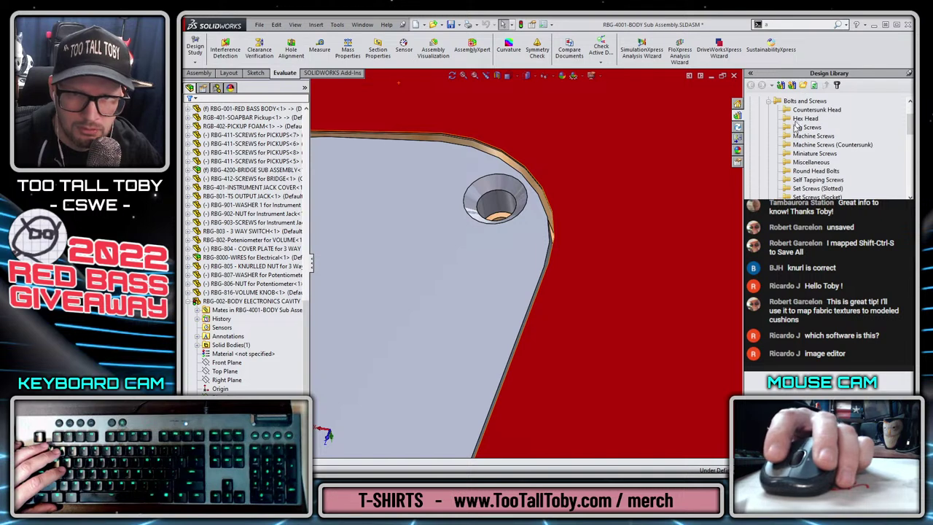
left_click(802, 145)
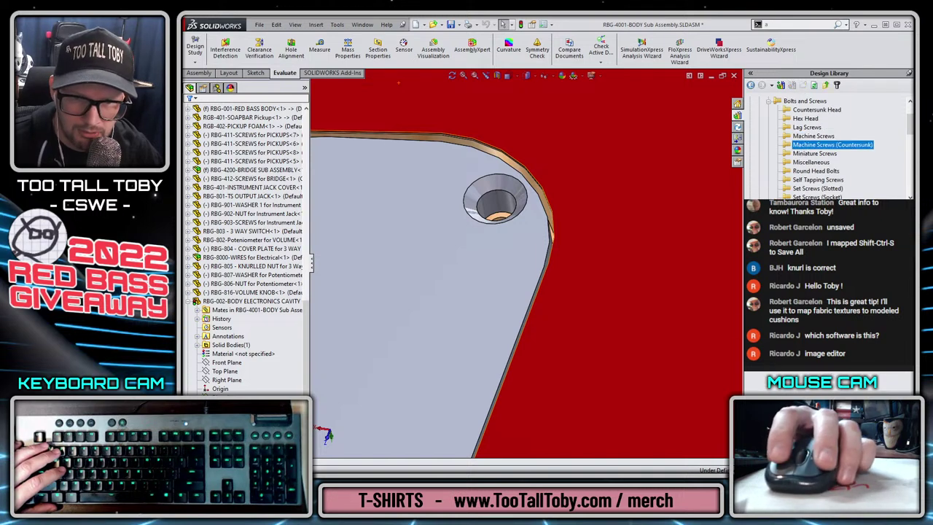
Insert a flat head 100 machine screw into the cover plate's corner hole, flipping it so the head seats in the countersink.
mouse_move(732, 277)
left_mouse_down()
mouse_move(503, 204)
mouse_move(512, 190)
left_mouse_up()
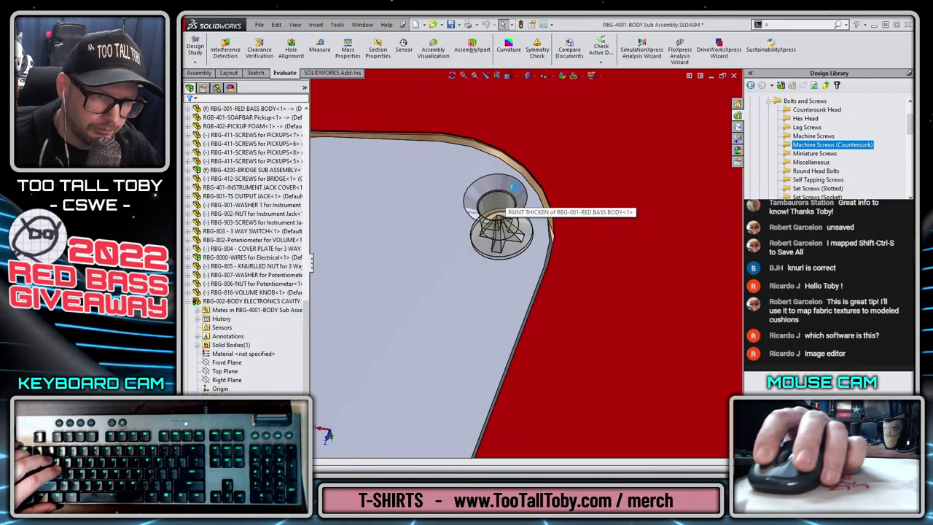
left_click_drag(515, 190, 516, 190)
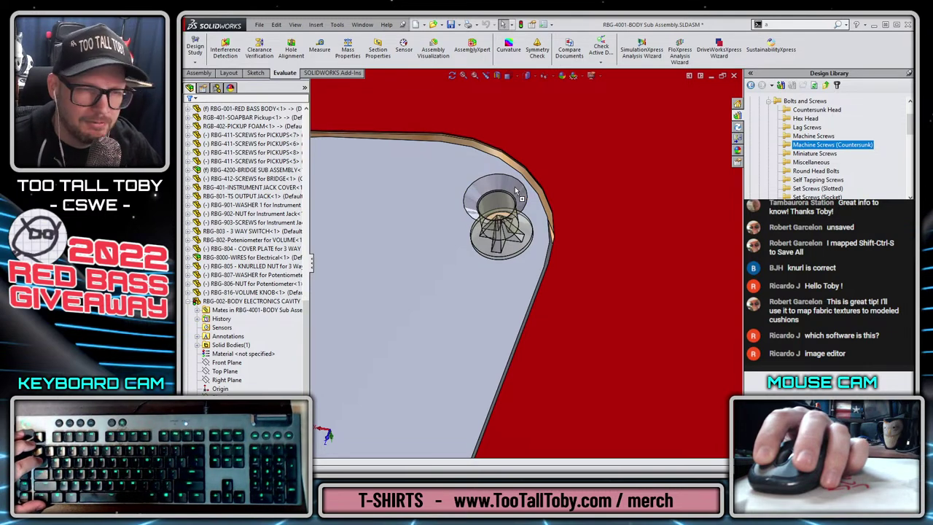
key("Tab")
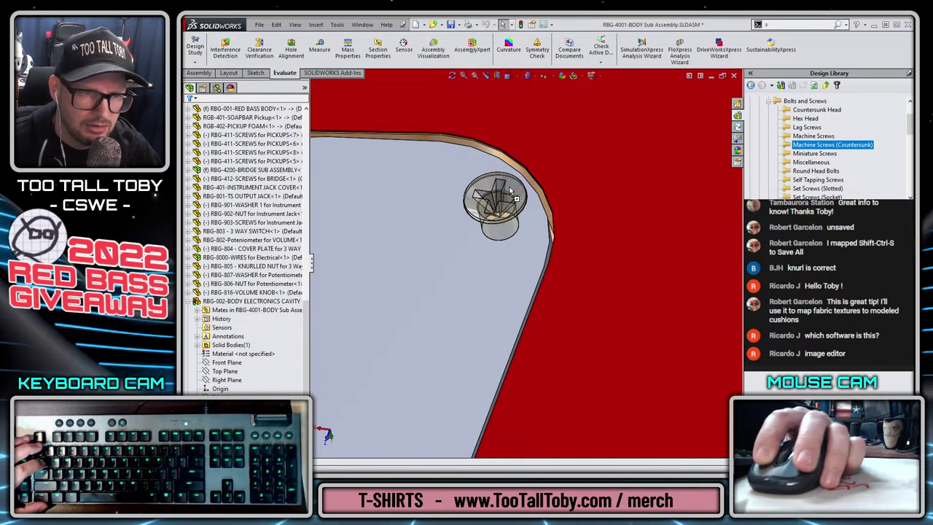
left_click_drag(511, 190, 510, 189)
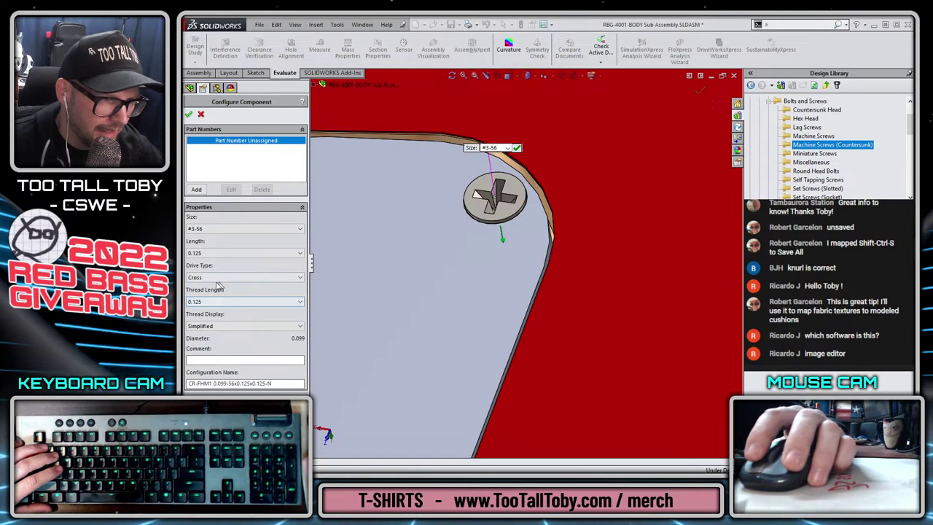
Set the screw's length to 0.5 and finish the insertion without adding more copies.
left_click(219, 254)
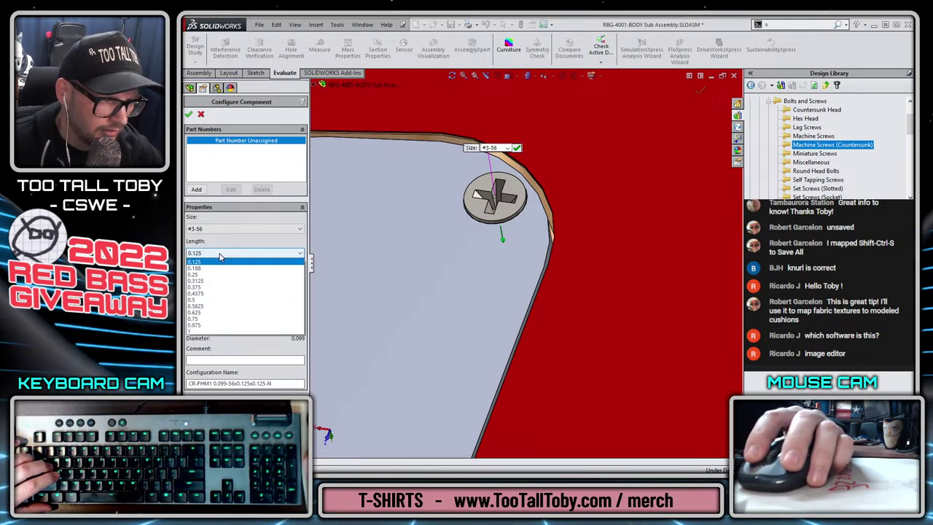
left_click(221, 300)
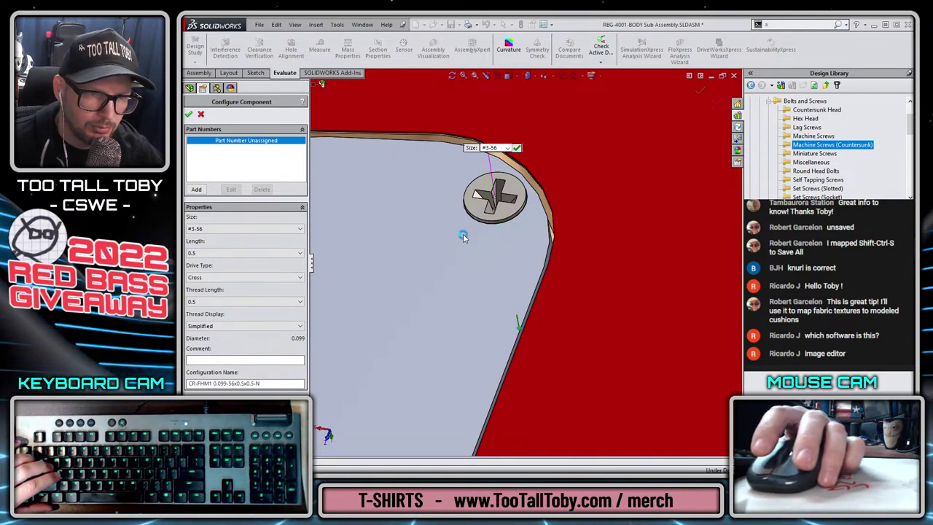
left_click(189, 116)
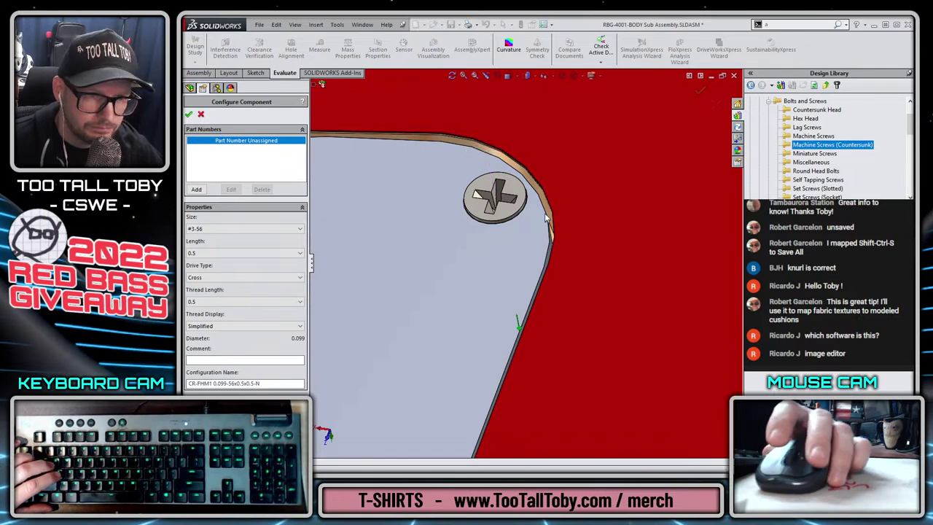
scroll(532, 267, "up", 6)
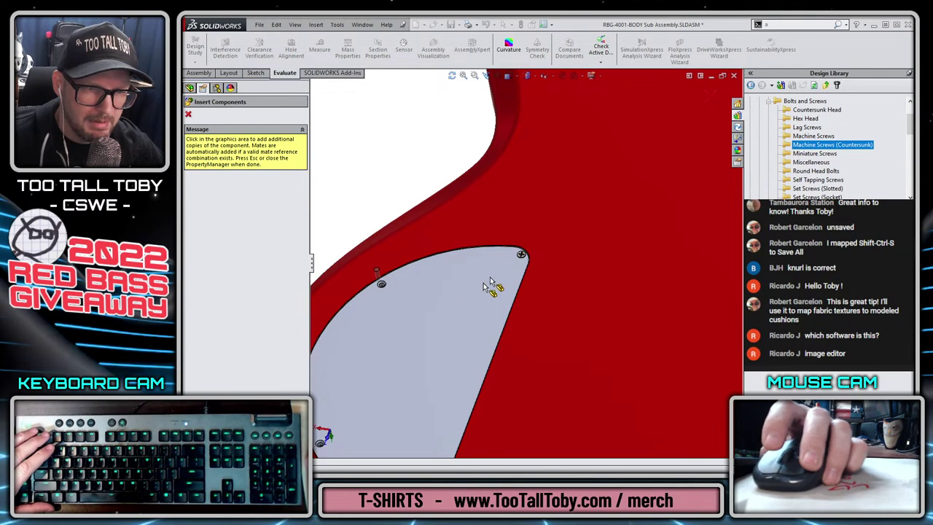
key("Escape")
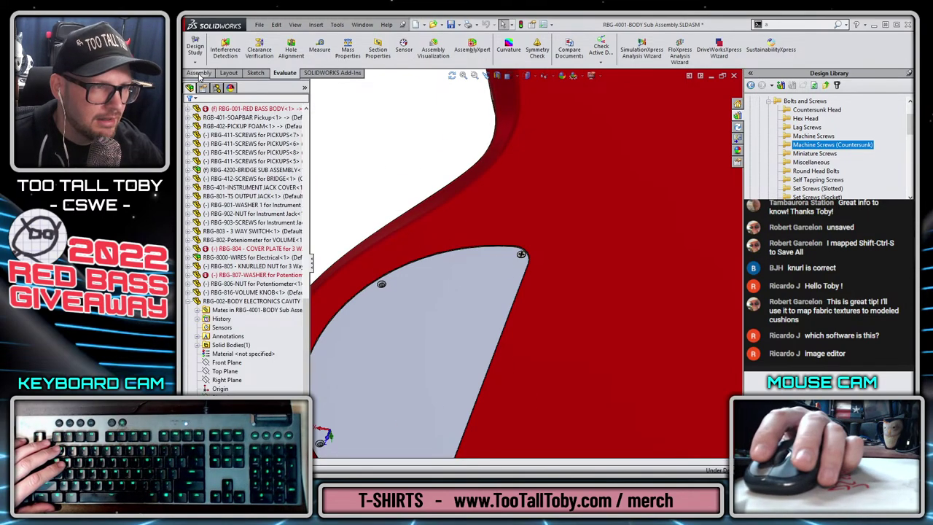
Start a Pattern Driven Component Pattern with the corner flat head screw as the component to pattern.
left_click(199, 74)
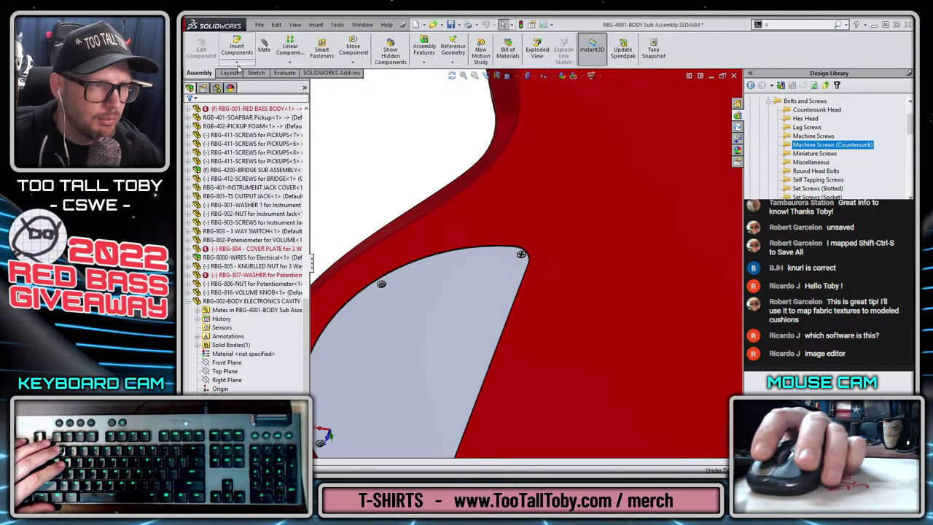
left_click(291, 63)
left_click(335, 71)
left_click(289, 65)
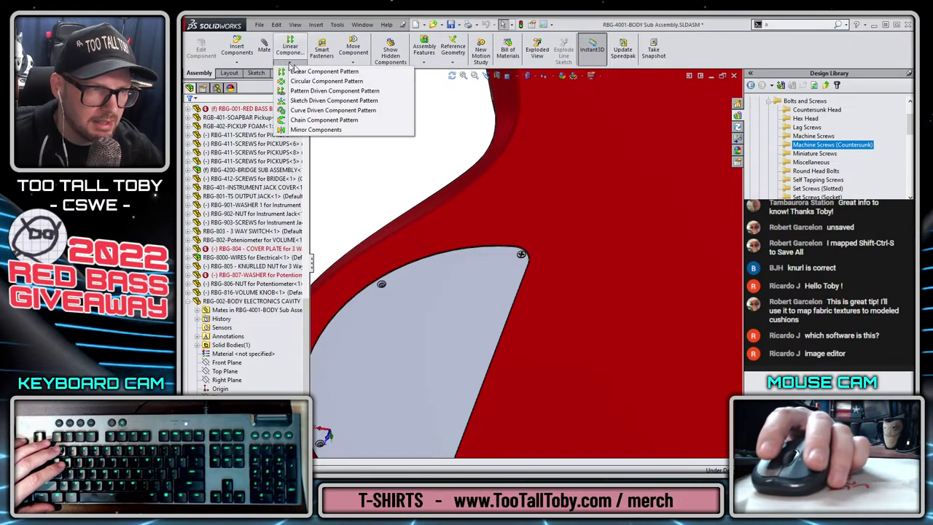
left_click(322, 91)
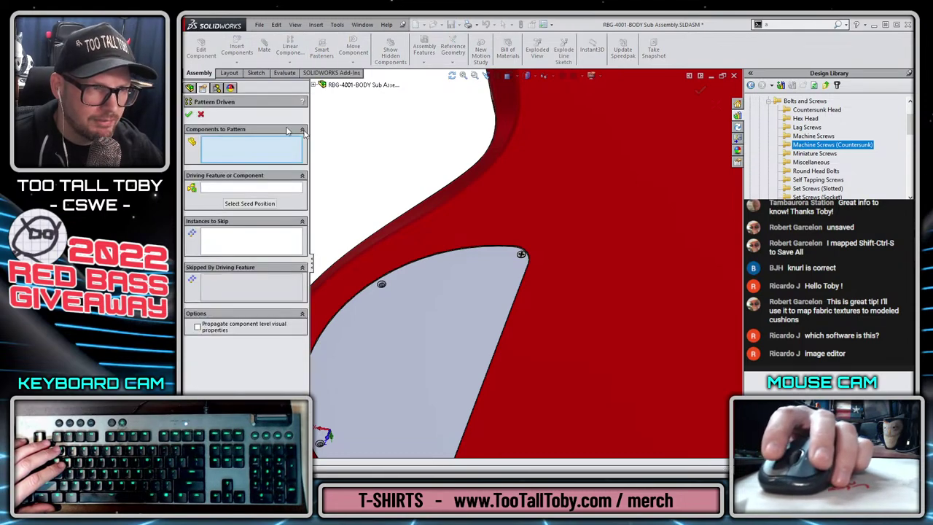
left_click(246, 189)
scroll(539, 259, "down", 5)
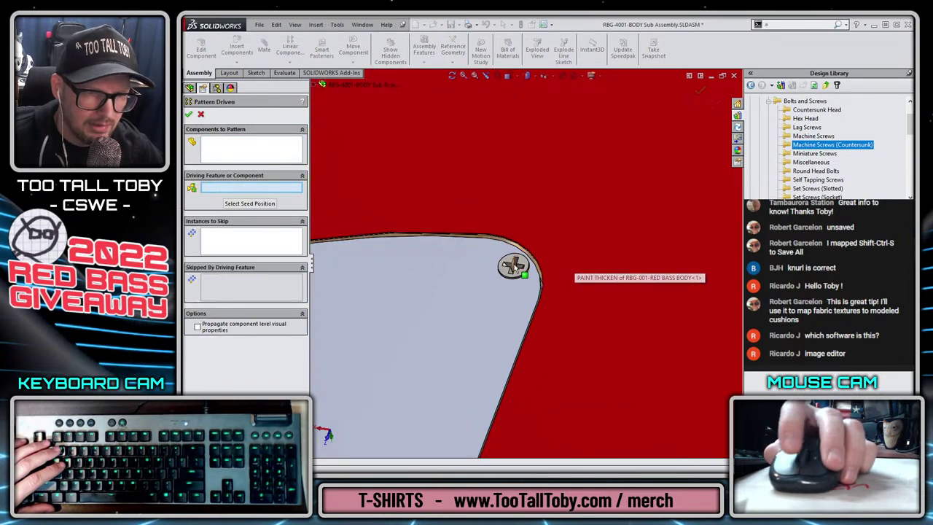
left_click(258, 140)
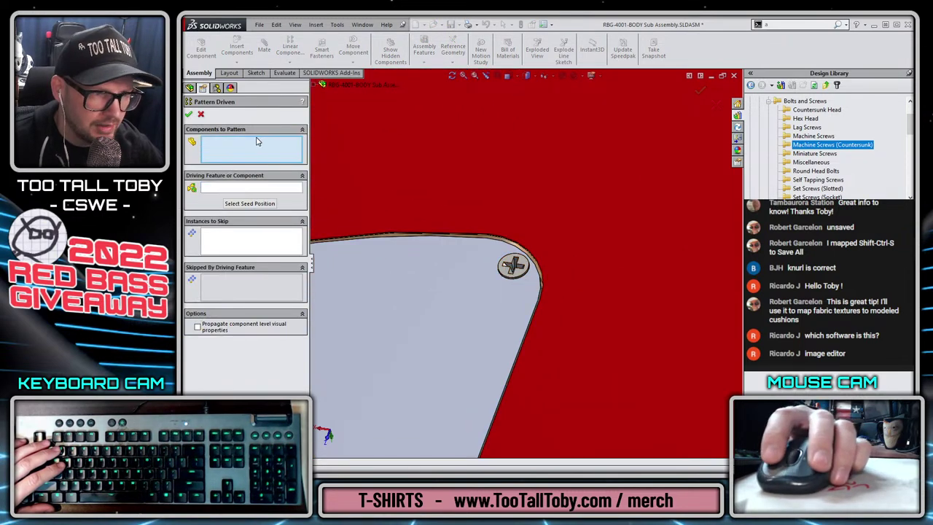
left_click(519, 271)
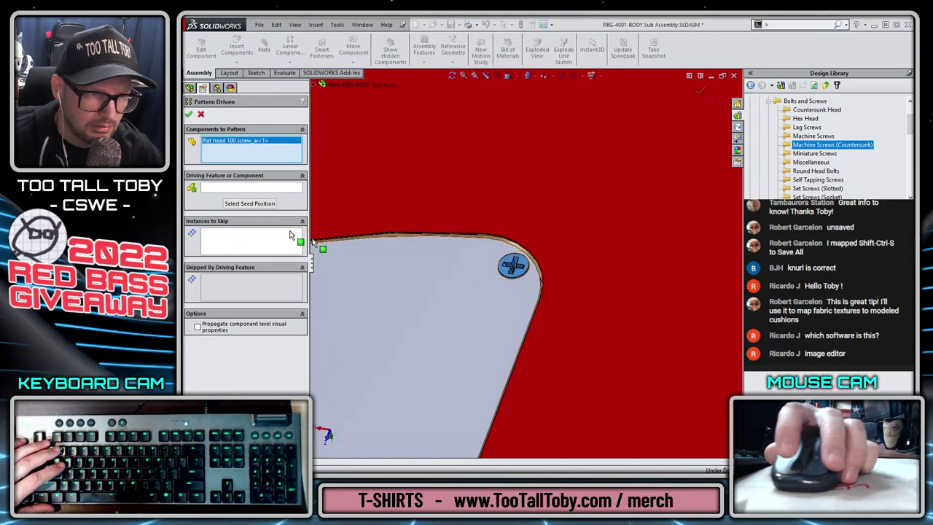
Drive the screw pattern by the cover plate's #2 countersunk hole feature and accept it.
key("z")
scroll(346, 292, "down", 4)
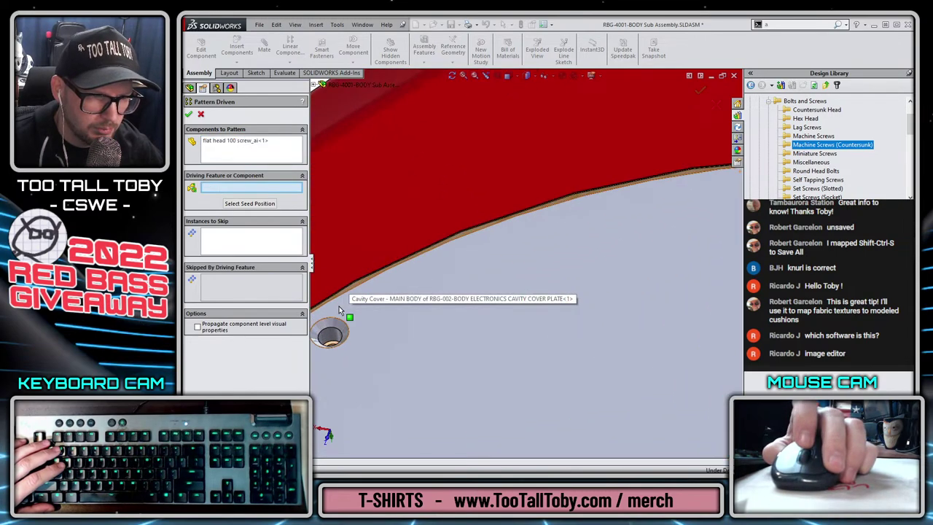
left_click(342, 330)
scroll(494, 409, "up", 5)
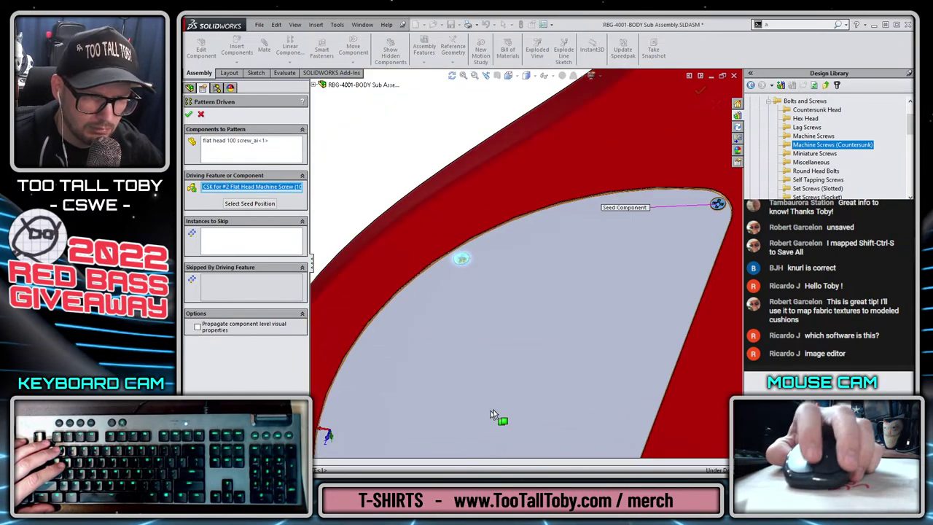
left_click(702, 89)
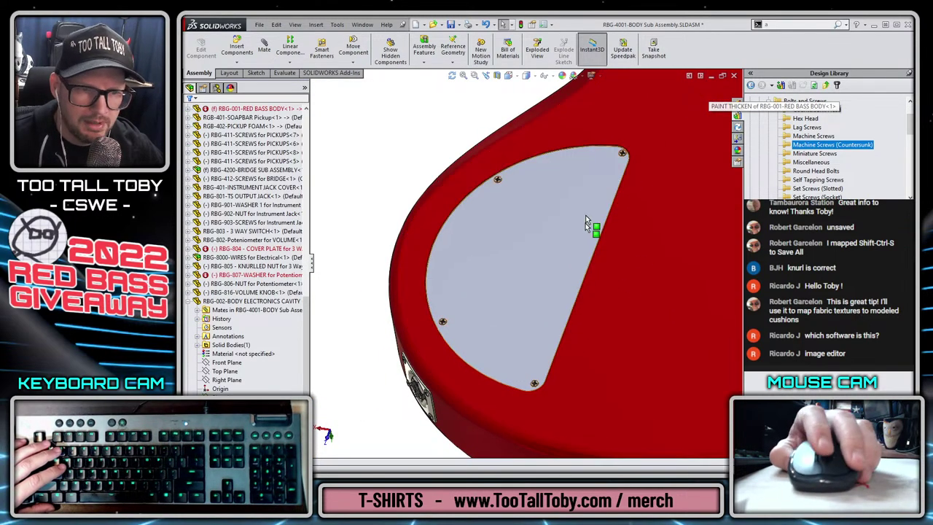
Check the screws seated in the cover plate, then open the cover plate part in its own window.
scroll(612, 167, "down", 3)
scroll(612, 167, "down", 2)
scroll(511, 233, "up", 5)
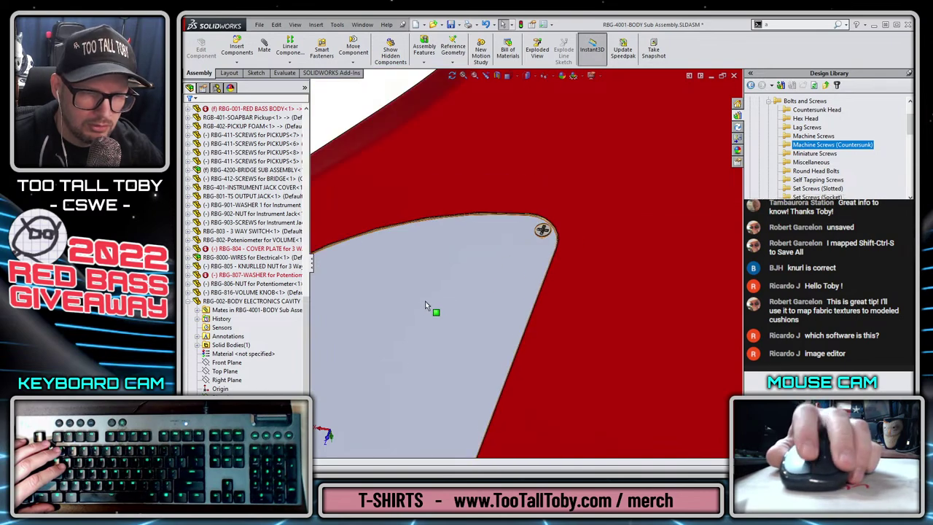
scroll(357, 225, "down", 2)
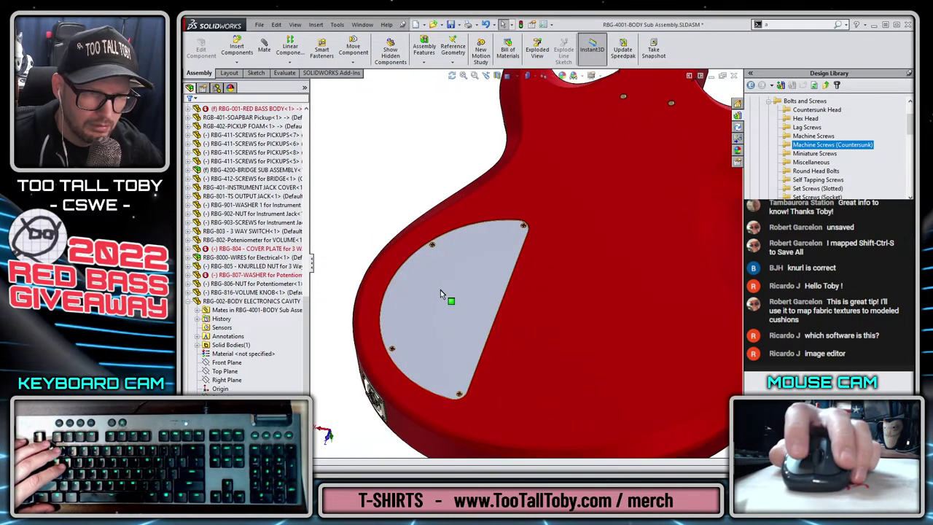
left_click(412, 281)
left_click(461, 247)
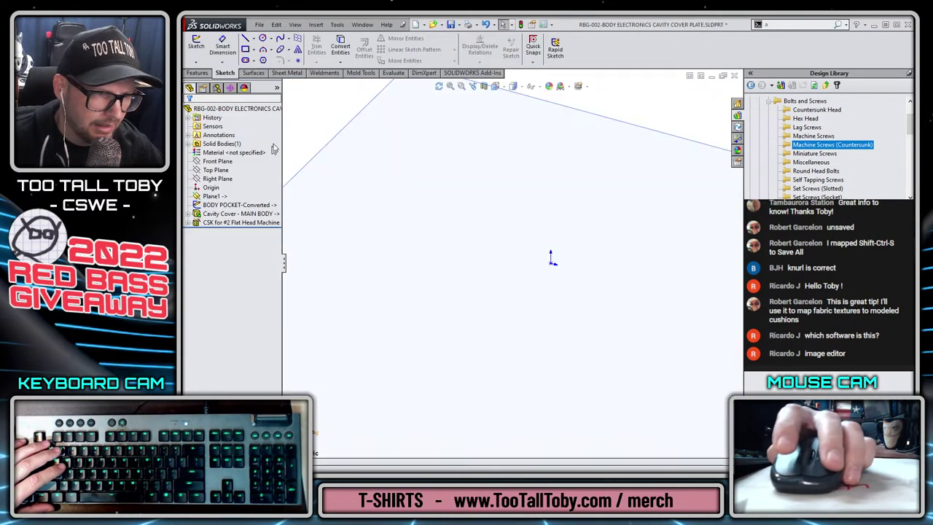
Hide Plane1 in the cover plate part so only the half-round plate is displayed.
key("ctrl+7")
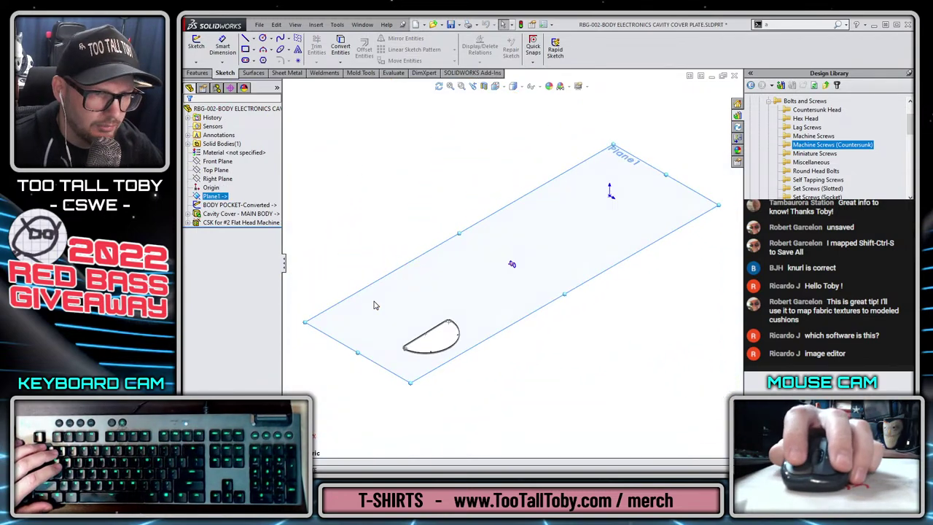
left_click(427, 270)
left_click(214, 197)
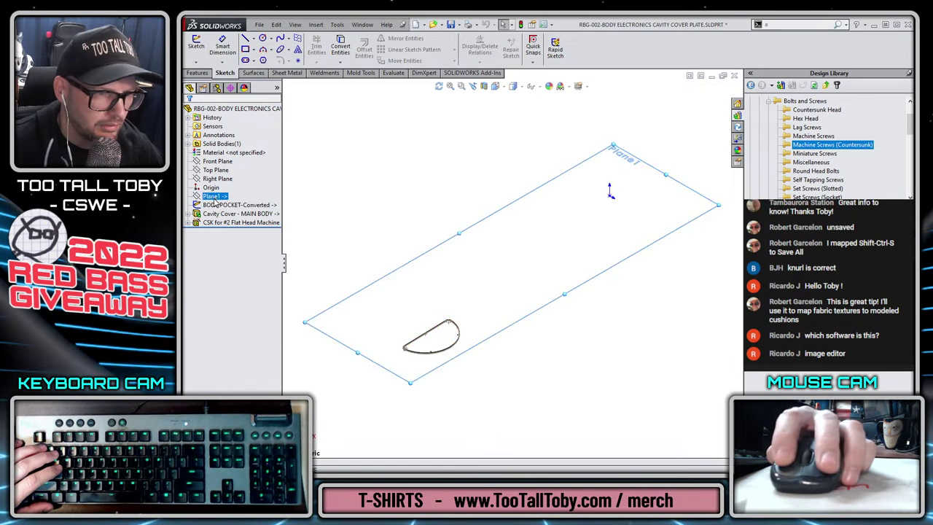
mouse_move(615, 146)
left_mouse_down()
mouse_move(508, 202)
mouse_move(449, 321)
mouse_move(445, 307)
left_mouse_up()
left_click(391, 283)
key("f")
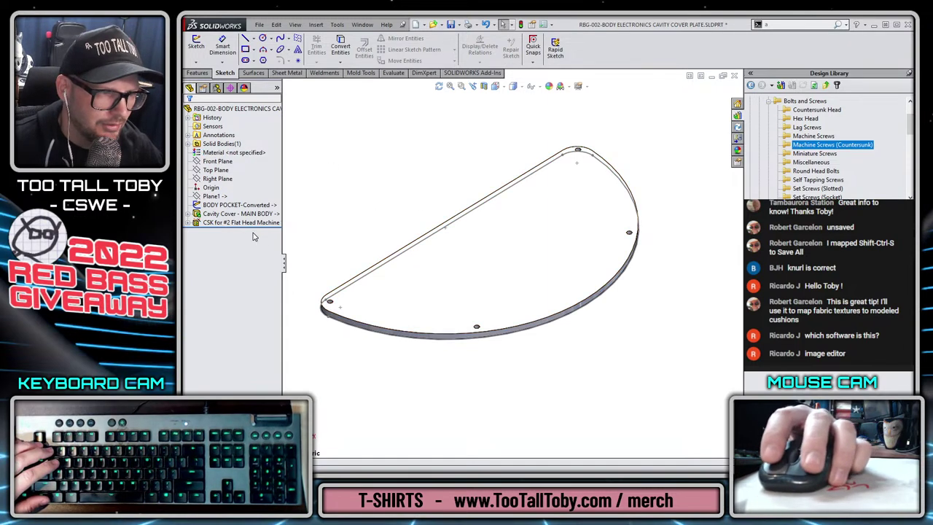
Rename Plane1 in the feature tree as "OFFSET zero from MASTER body thickness".
left_click(230, 205)
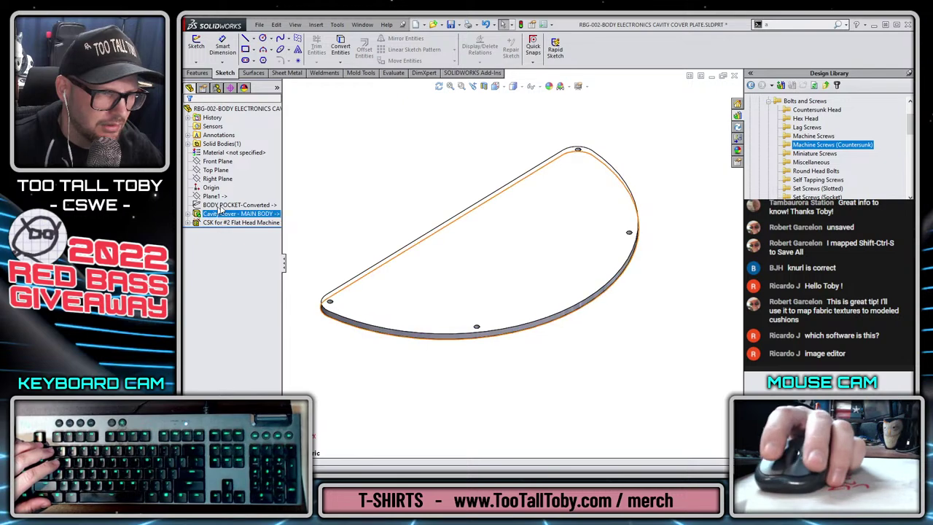
left_click(211, 196)
type("OFF")
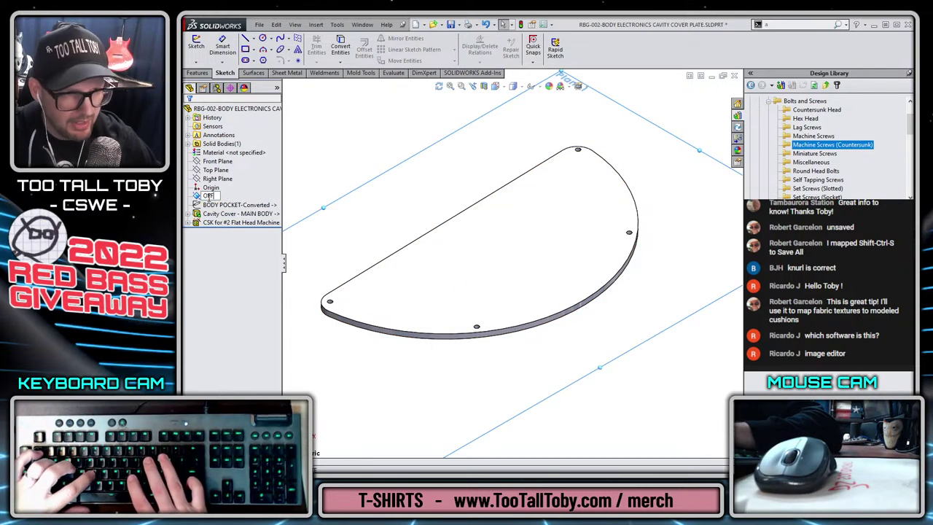
type("SET zero from MASE")
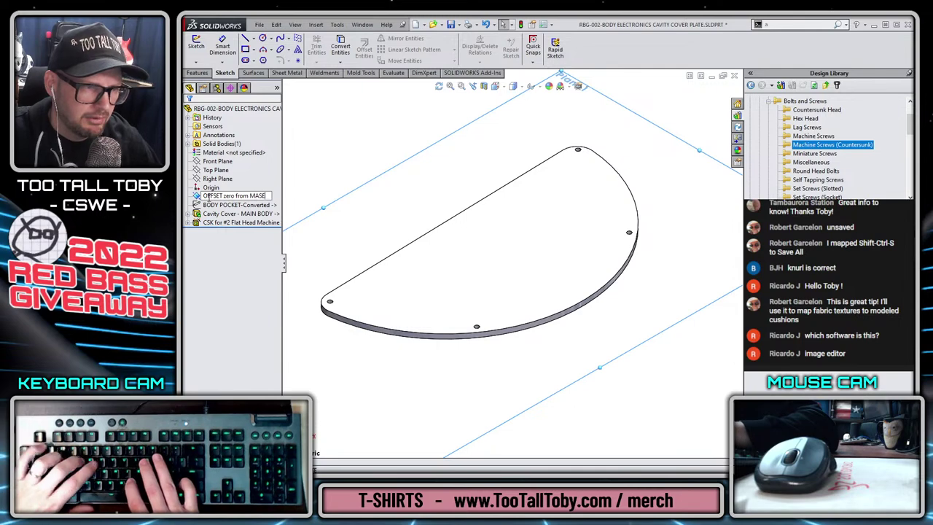
key("BackSpace")
type("TER")
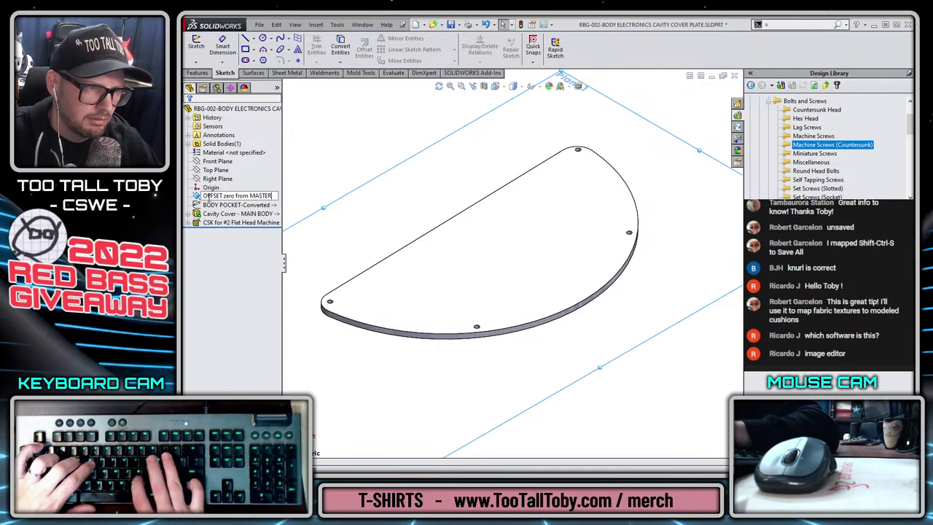
type(" body bottom")
key("Return")
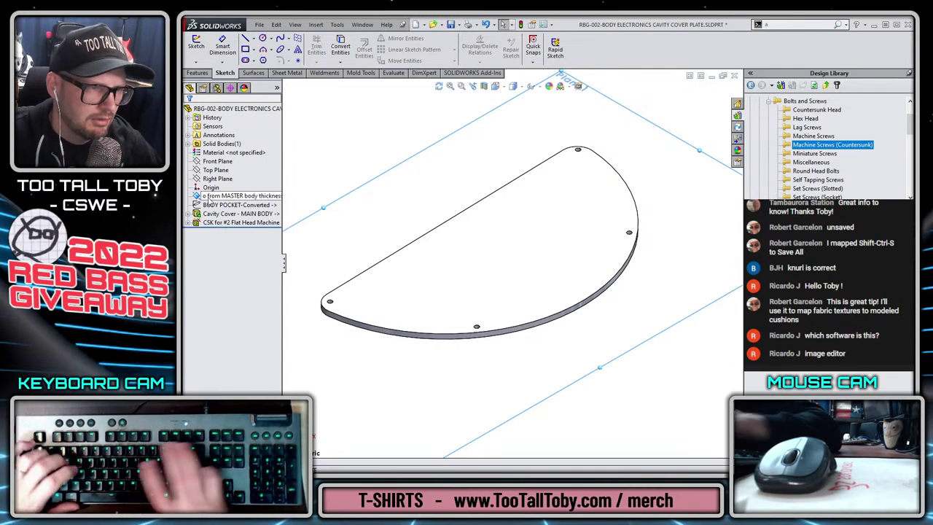
key("Escape")
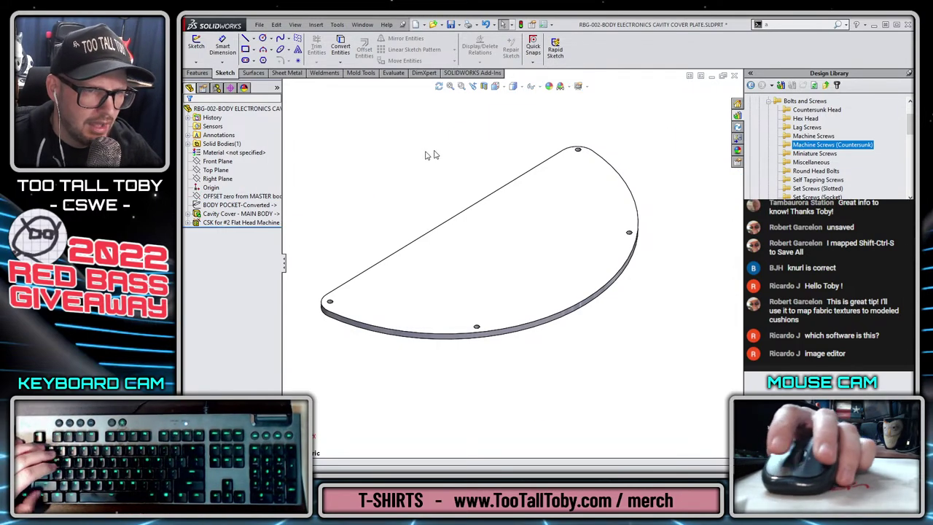
Assign ABS as the plate's material and give it a black soft touch plastic appearance.
right_click(226, 152)
left_click(263, 211)
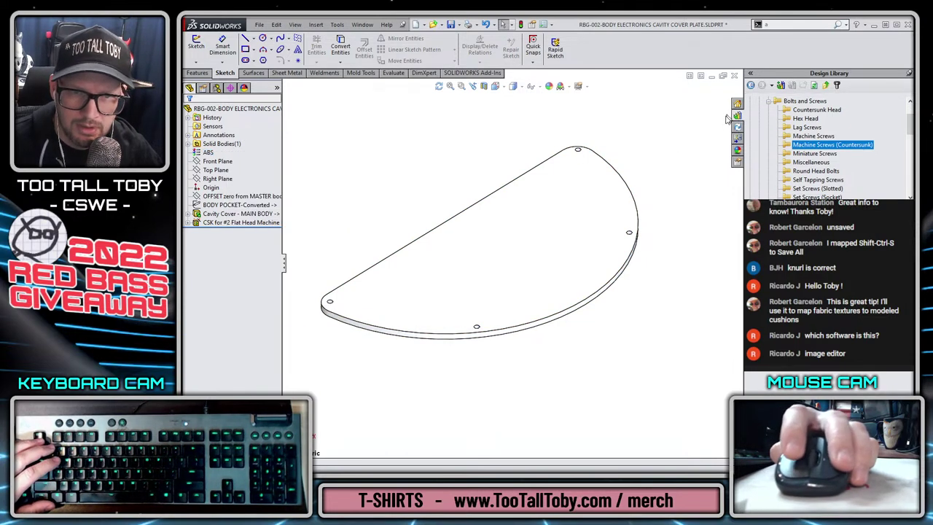
left_click(737, 149)
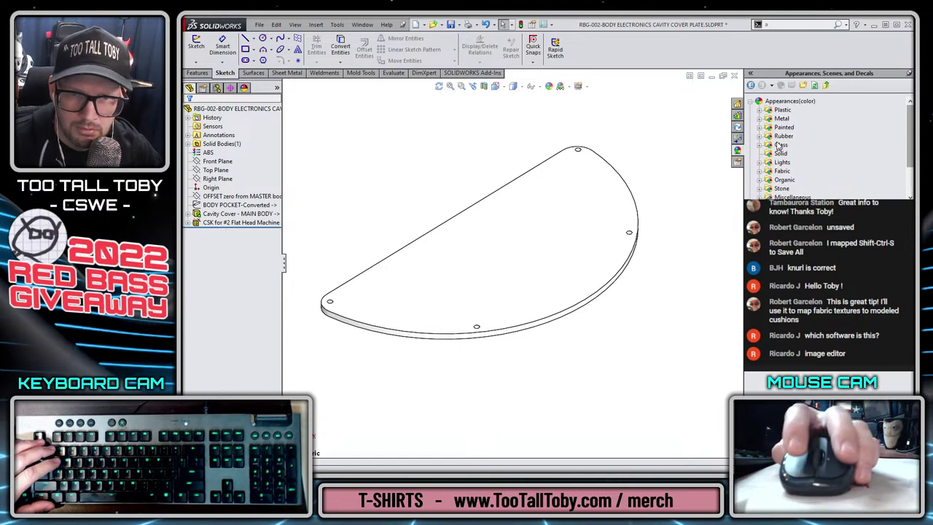
left_click(761, 110)
left_click(794, 136)
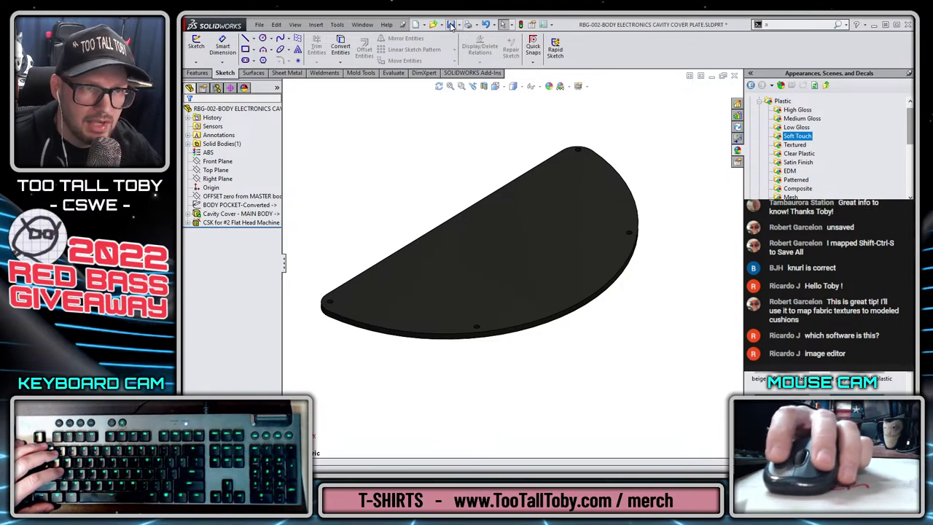
Save the cover plate part, check it in with ownership retained and close its window.
left_click(452, 25)
left_click(739, 129)
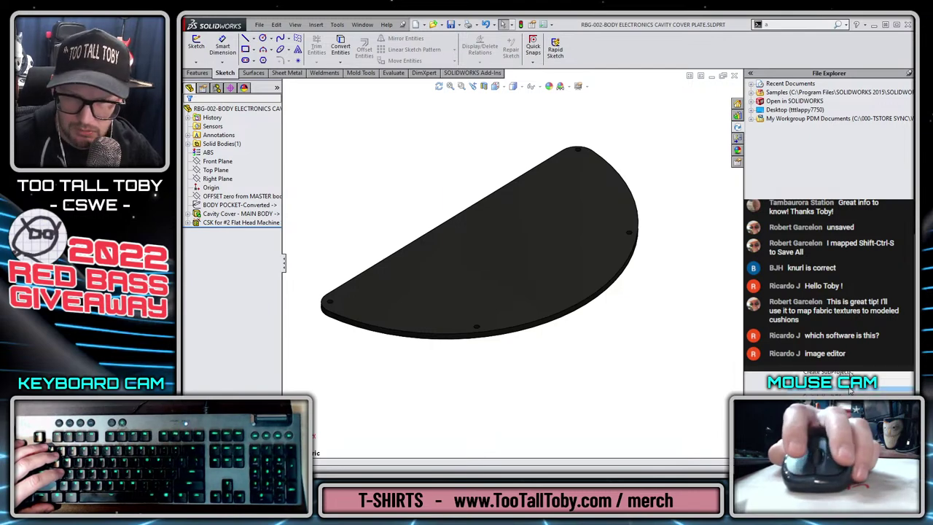
left_click(823, 255)
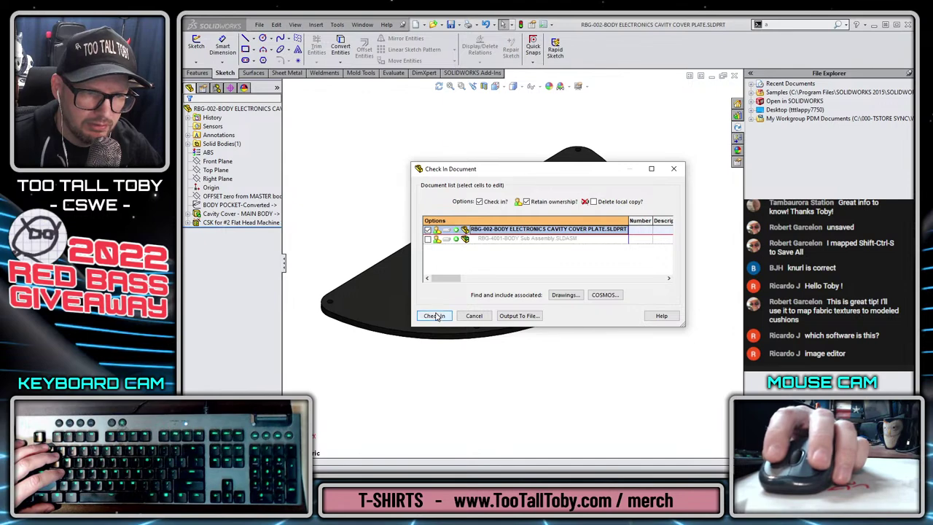
left_click(434, 316)
left_click(572, 294)
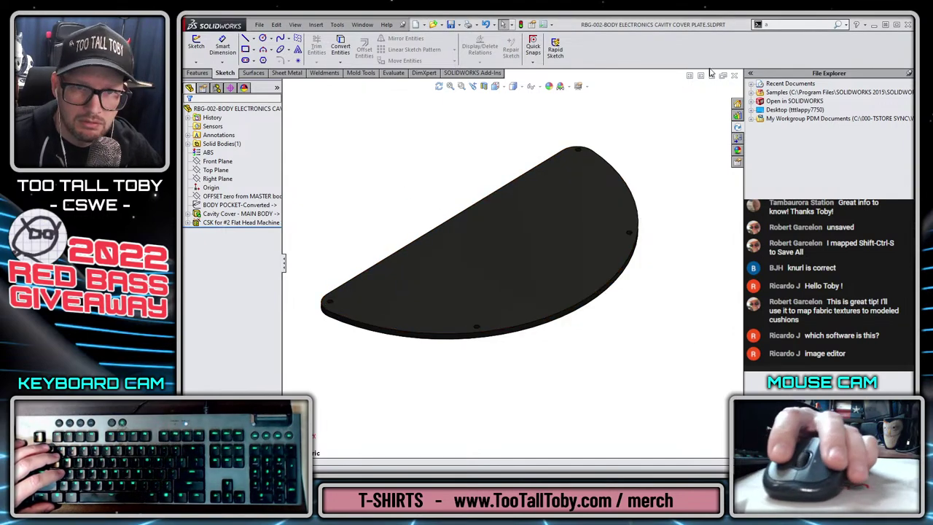
left_click(733, 77)
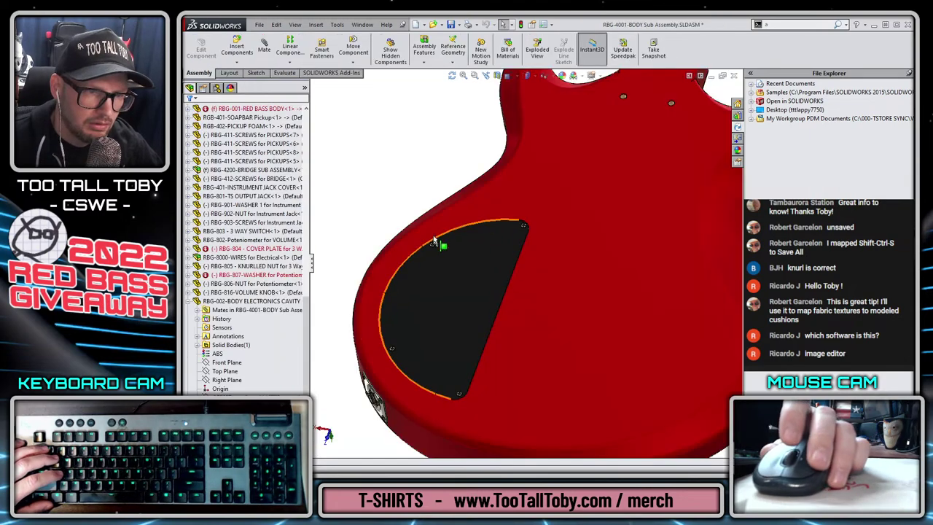
Examine the black cover plate seated in the back of the red bass body in the sub assembly.
scroll(523, 328, "up", 4)
middle_click_drag(525, 331, 450, 212)
scroll(436, 201, "down", 2)
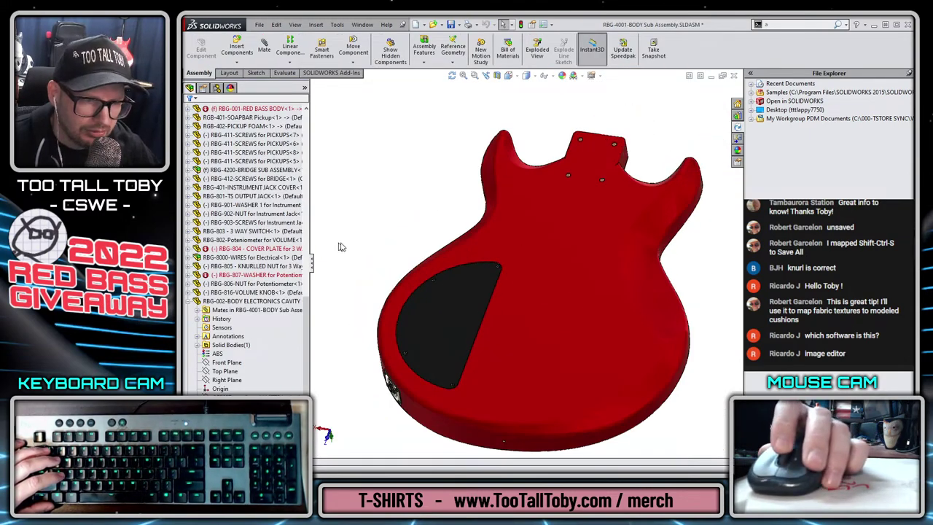
middle_click_drag(340, 246, 321, 226)
key("z")
key("z")
key("z")
key("z")
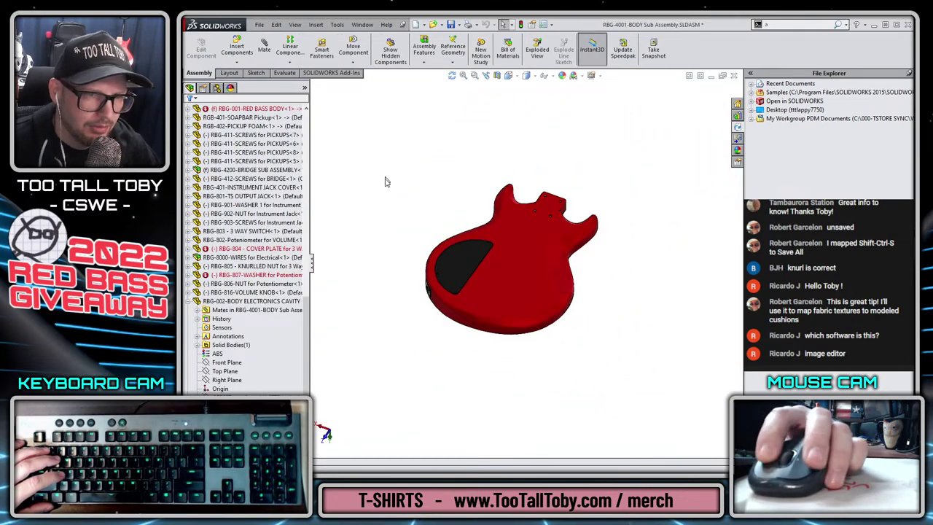
Collapse the cavity cover plate's tree entry and check the flagged RBG-804 cover plate, RBG-001 body and RBG-807 washer components.
left_click(280, 275)
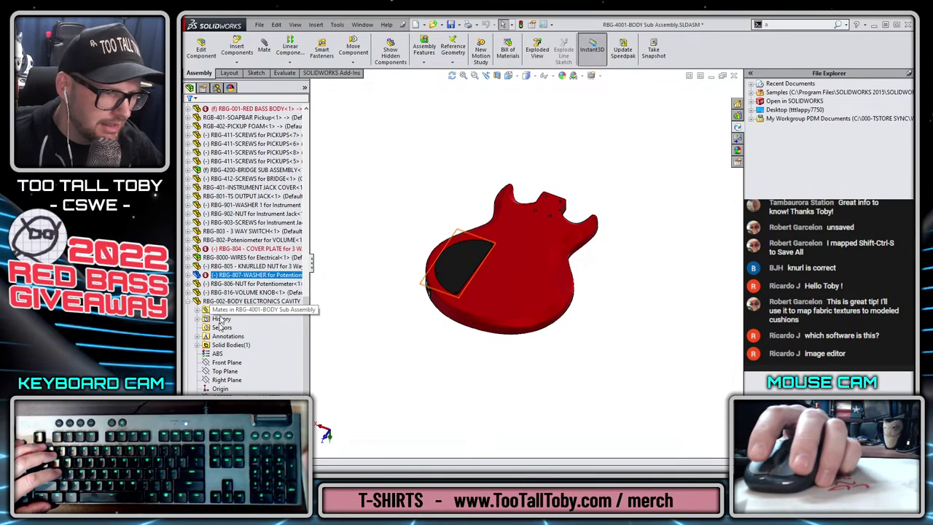
left_click(190, 302)
left_click(257, 346)
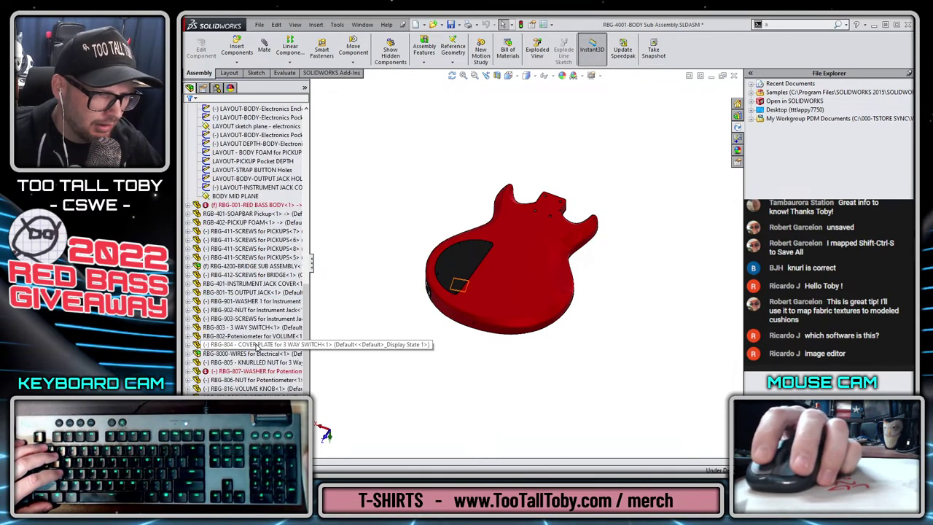
scroll(474, 271, "down", 14)
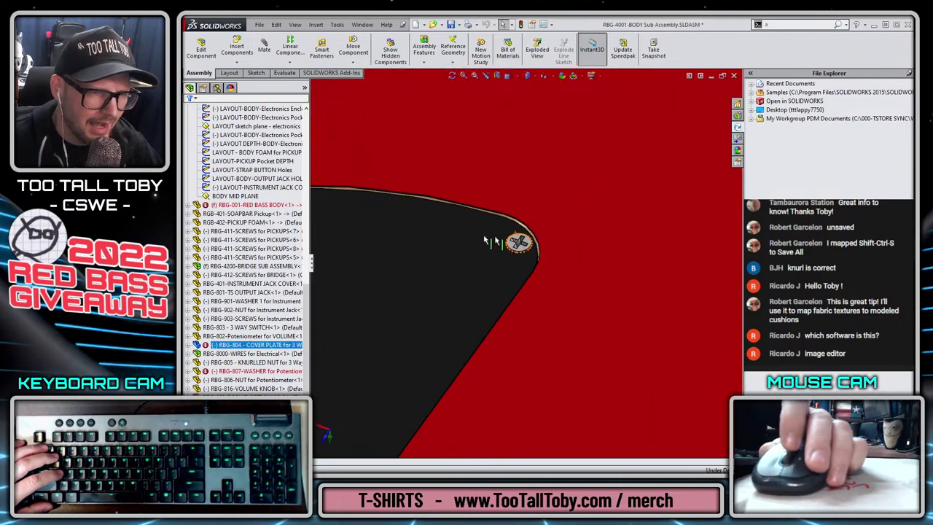
left_click(253, 205)
scroll(541, 316, "down", 10)
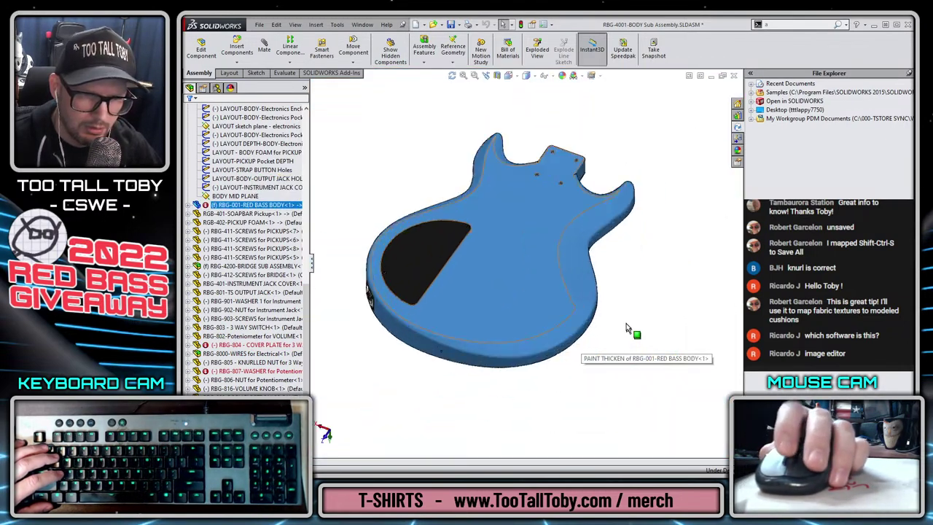
left_click(255, 372)
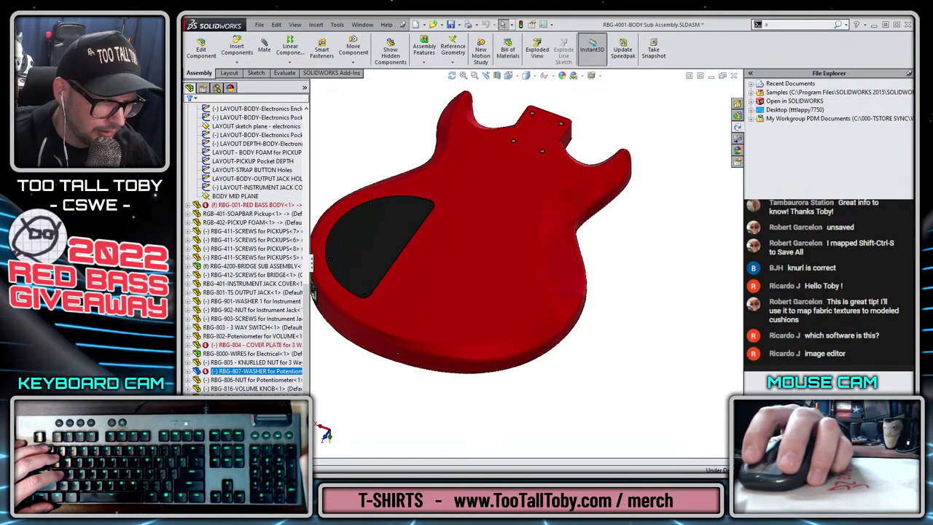
Inspect the RBG-001-RED BASS BODY component around the cavity cover plate and its corner screw.
left_click(241, 205)
scroll(381, 212, "up", 2)
scroll(445, 218, "down", 3)
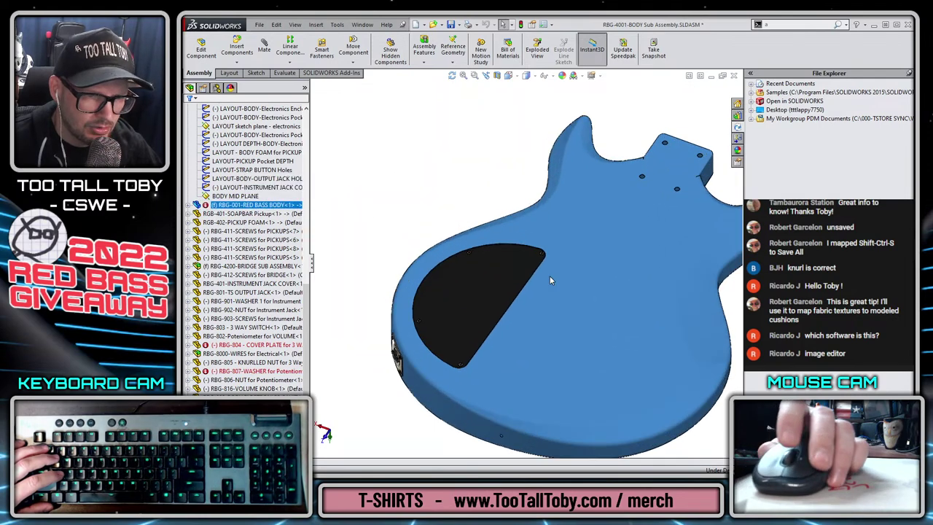
scroll(550, 276, "up", 6)
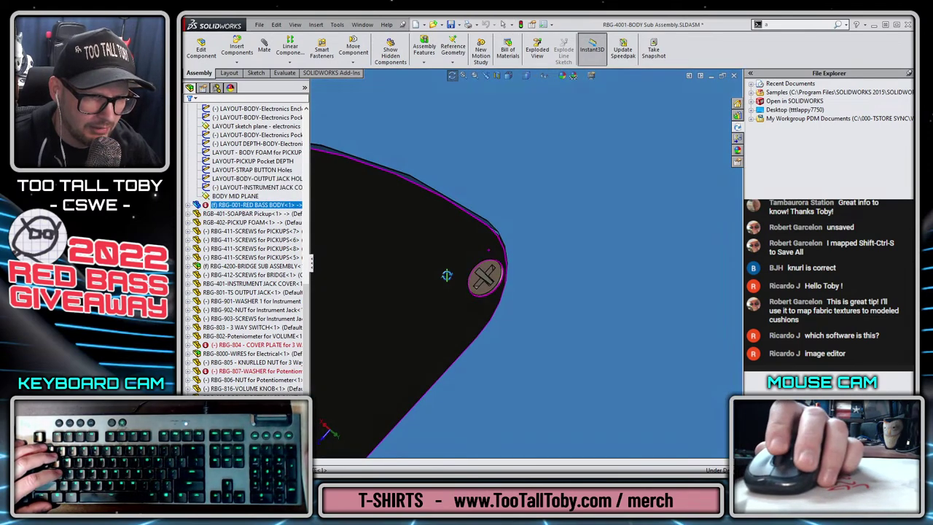
scroll(447, 275, "down", 6)
left_click(469, 226)
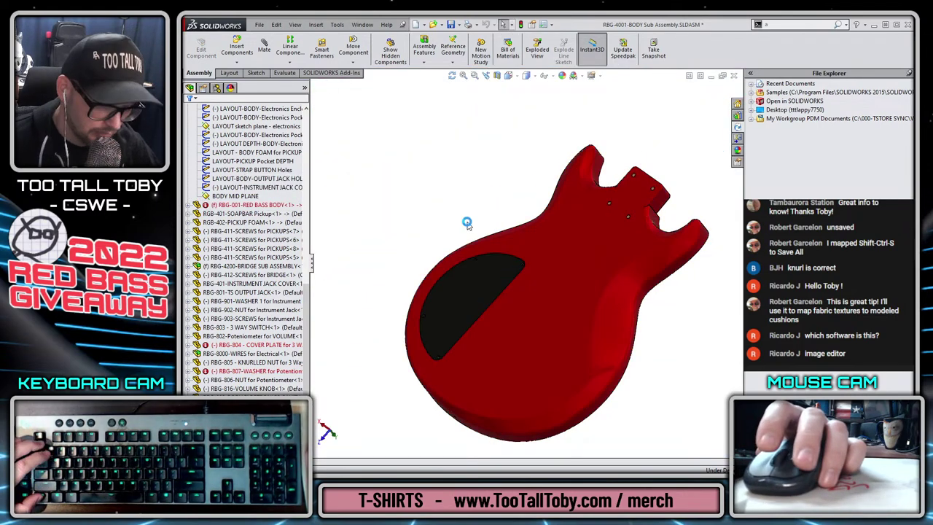
Collapse the Red Bass MASTER LAYOUT entry in the tree and inspect the fit of the cover plate's corner screw.
scroll(291, 204, "up", 10)
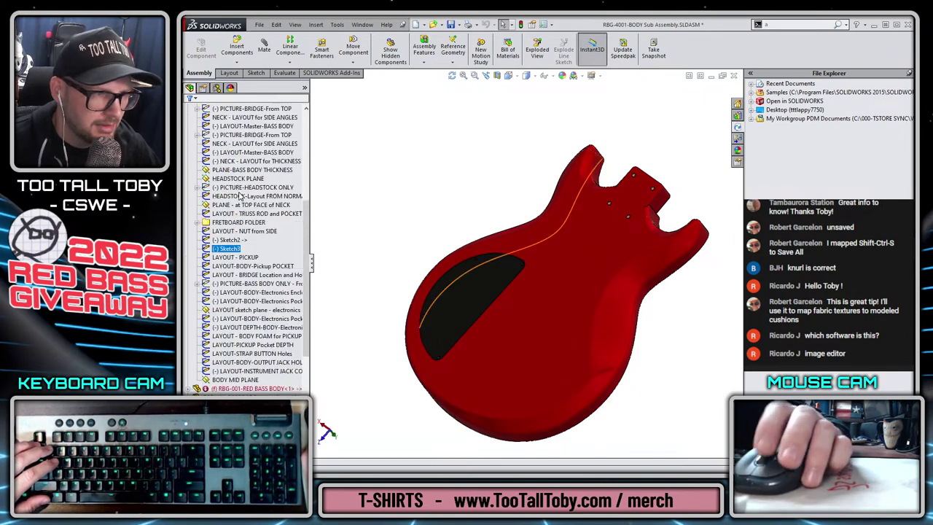
left_click(192, 181)
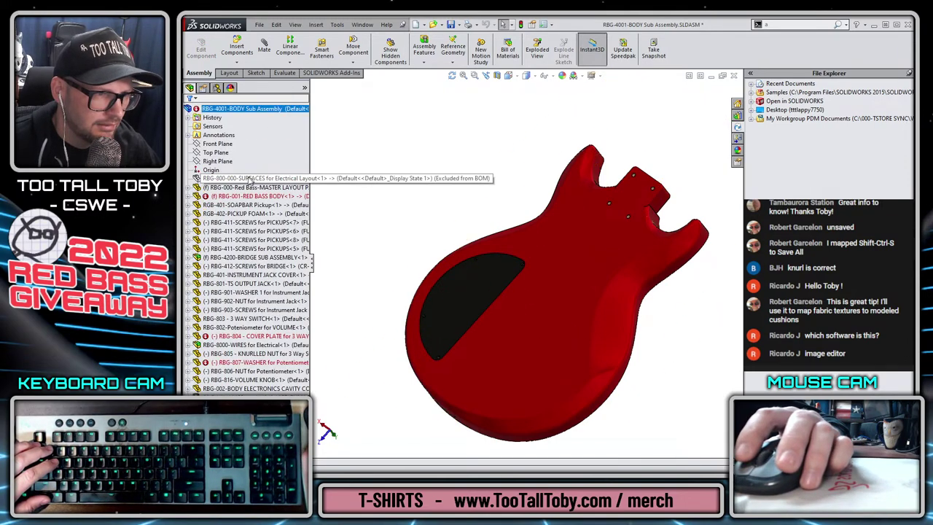
middle_click_drag(438, 224, 510, 219)
scroll(562, 207, "down", 10)
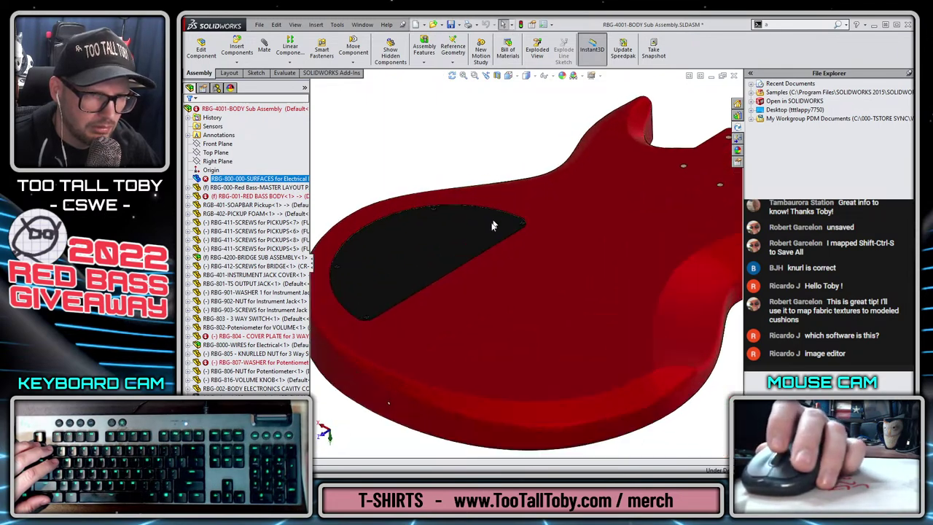
scroll(562, 208, "down", 3)
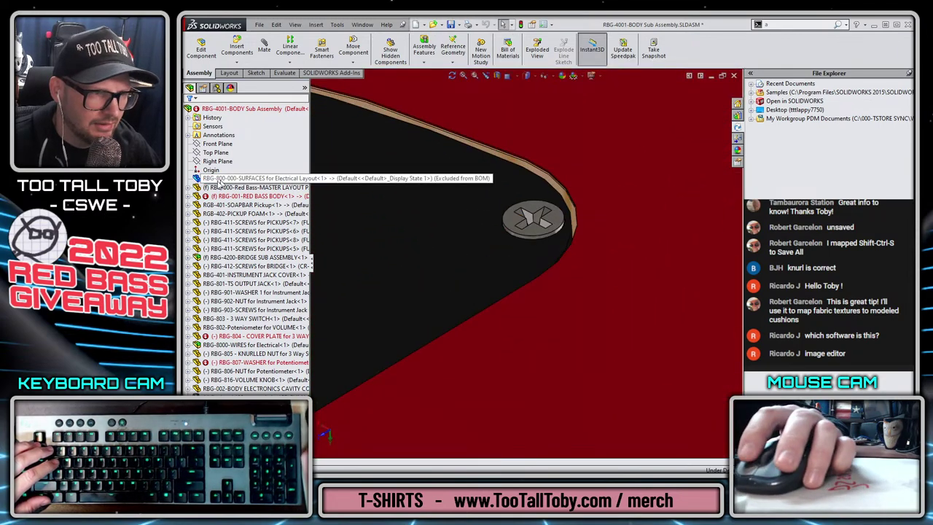
Show the RBG-800-000-SURFACES for Electrical Layout component and expand its feature list.
right_click(217, 180)
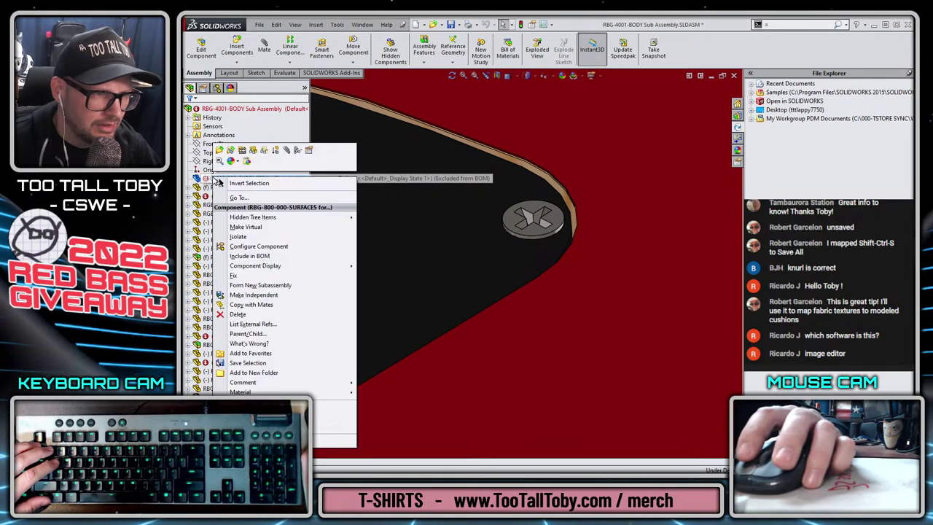
left_click(254, 150)
left_click(188, 179)
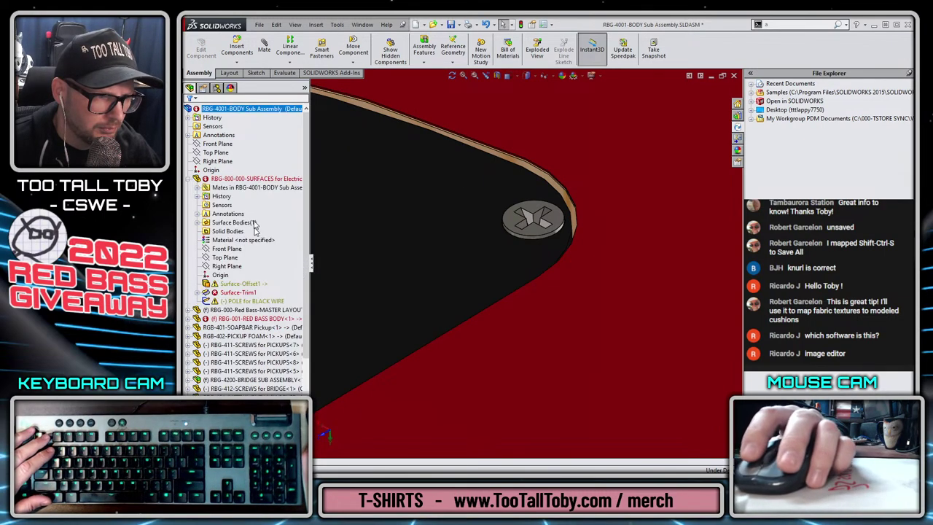
Expand Surface-Trim1 in the surfaces component and examine the geometry of Surface-Trim1 and Surface-Offset1 around the electronics cavity.
left_click(238, 292)
scroll(448, 286, "up", 5)
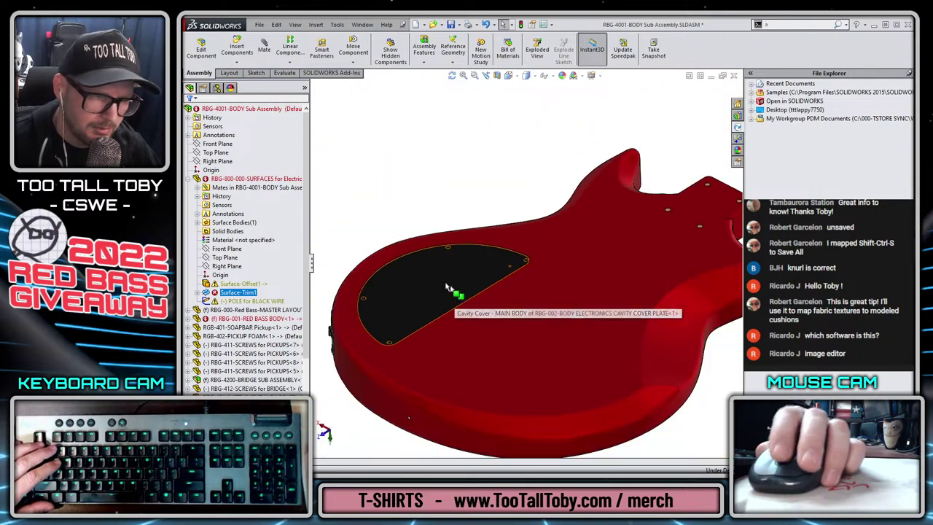
left_click(206, 293)
left_click(255, 284)
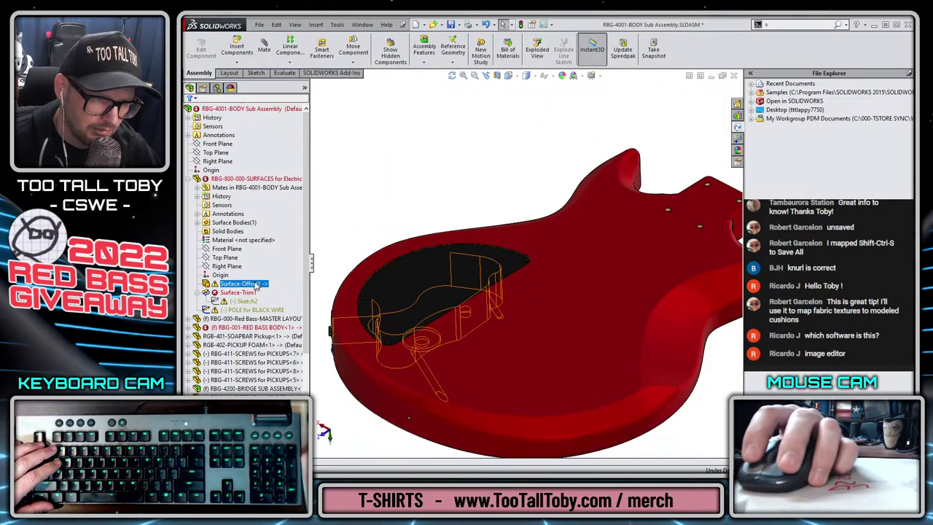
Open Sketch2 of Surface-Trim1 for editing, examine its closed spline face-on over the bass body, and exit the sketch.
left_click(243, 301)
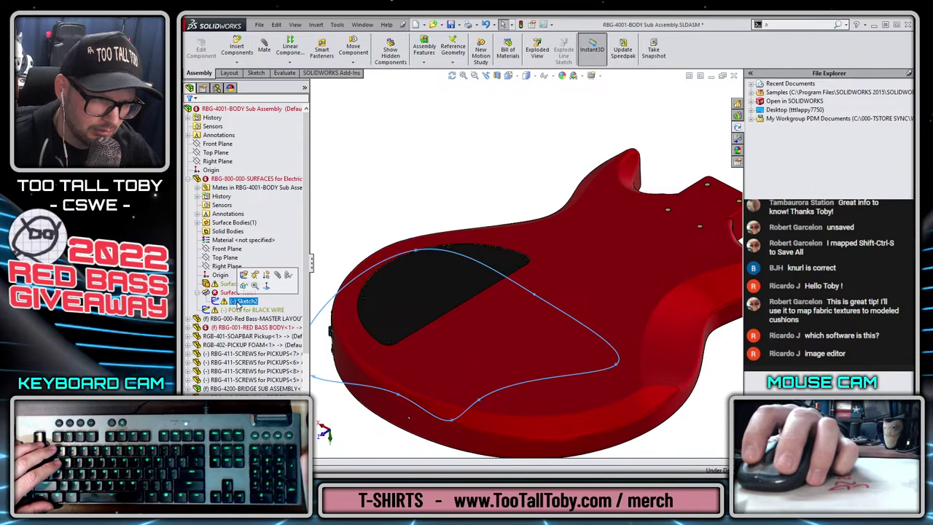
left_click(244, 275)
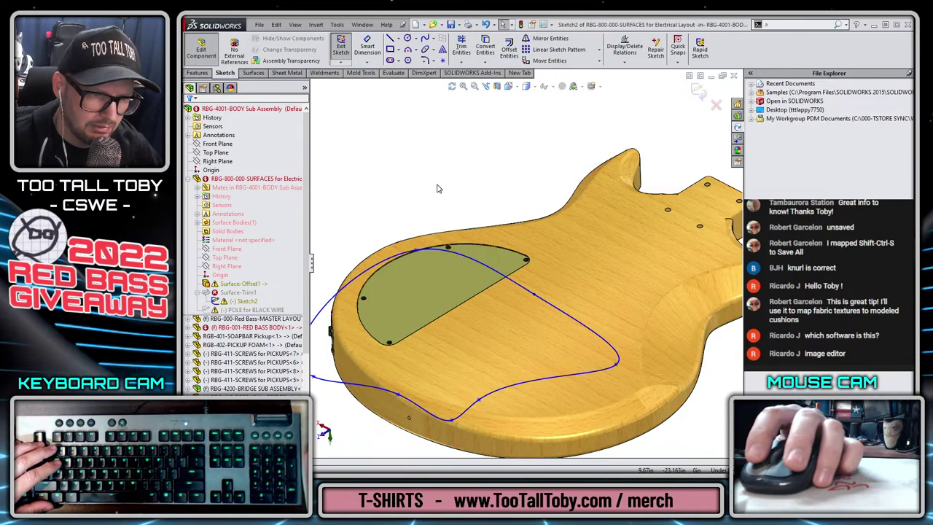
key("ctrl+8")
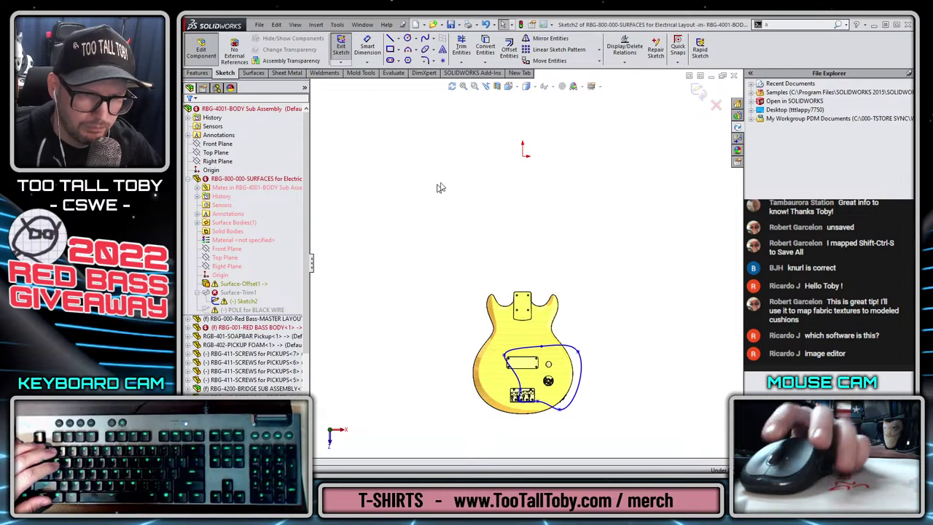
scroll(530, 334, "down", 8)
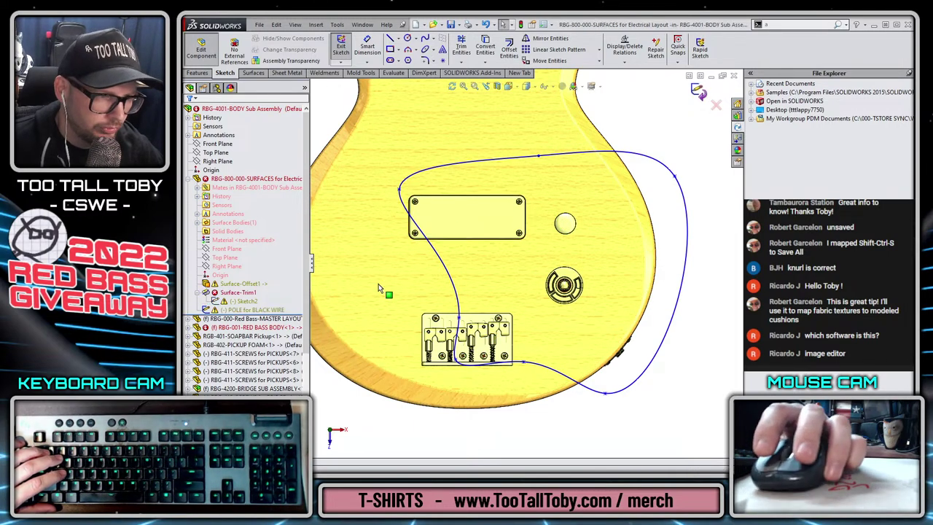
key("ctrl+q")
Open the RBG-800-000-SURFACES for Electrical Layout part in its own window.
right_click(240, 180)
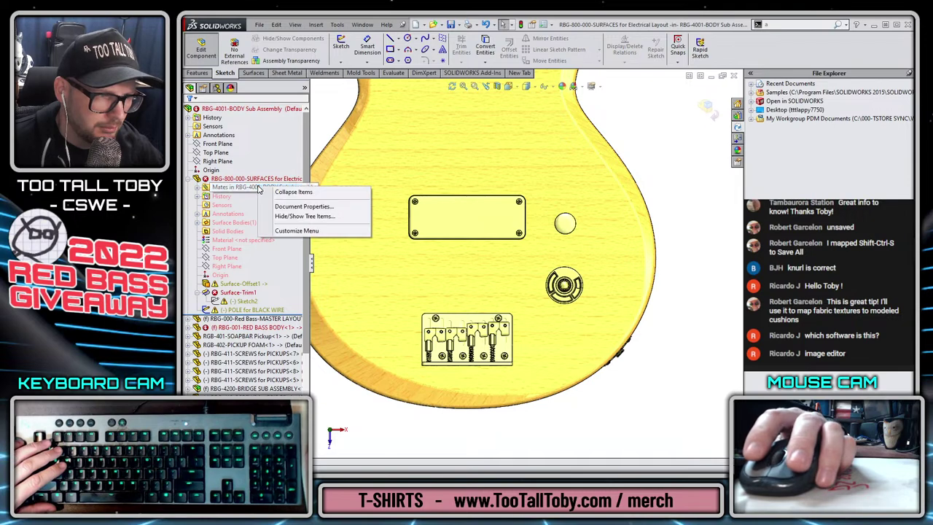
left_click(236, 151)
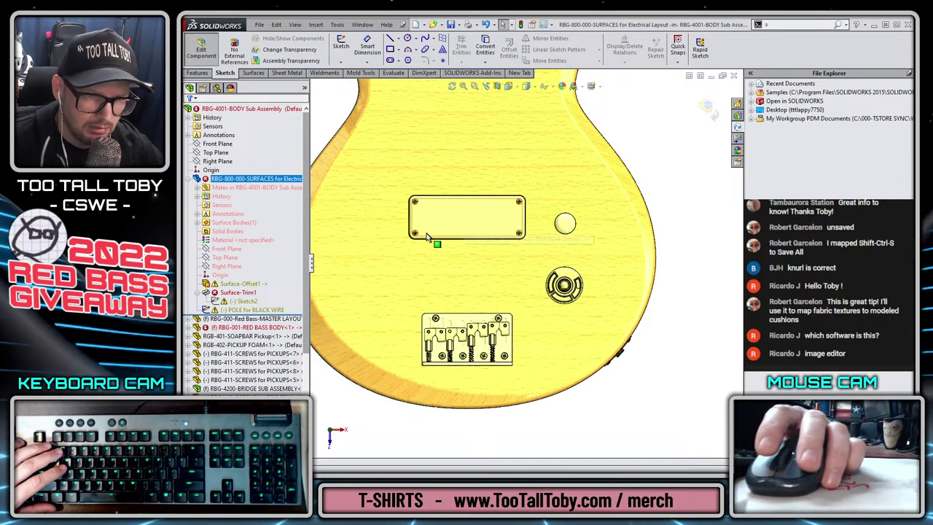
right_click(249, 181)
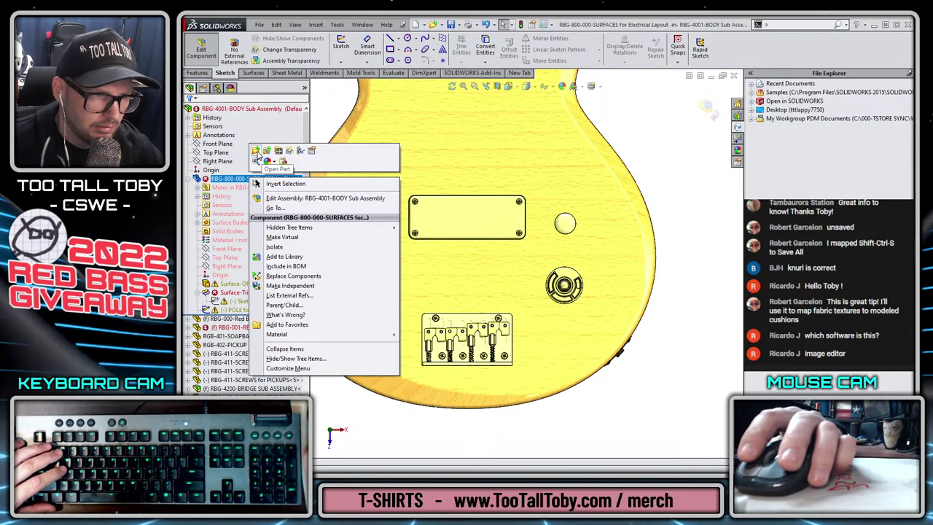
left_click(258, 154)
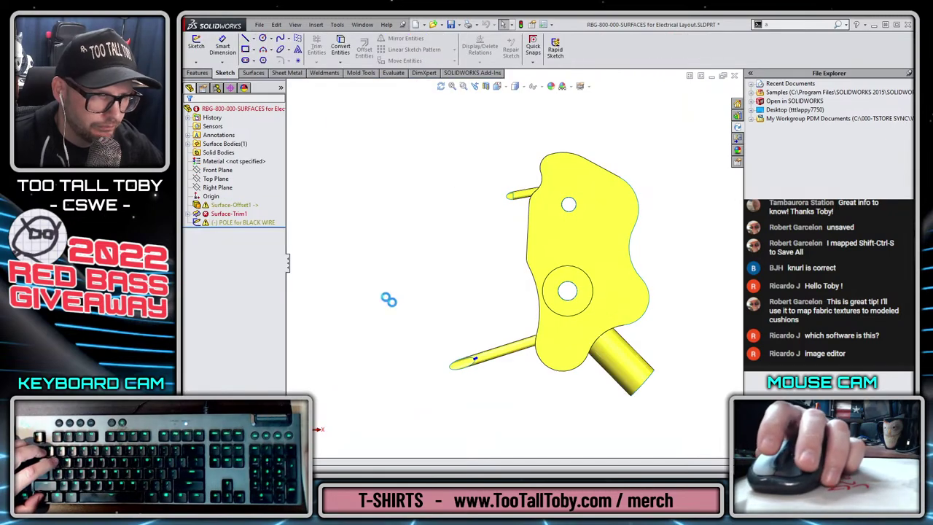
Inspect the offset cavity surface, and edit Surface-Offset1 to clear its missing face reference.
left_click(226, 206)
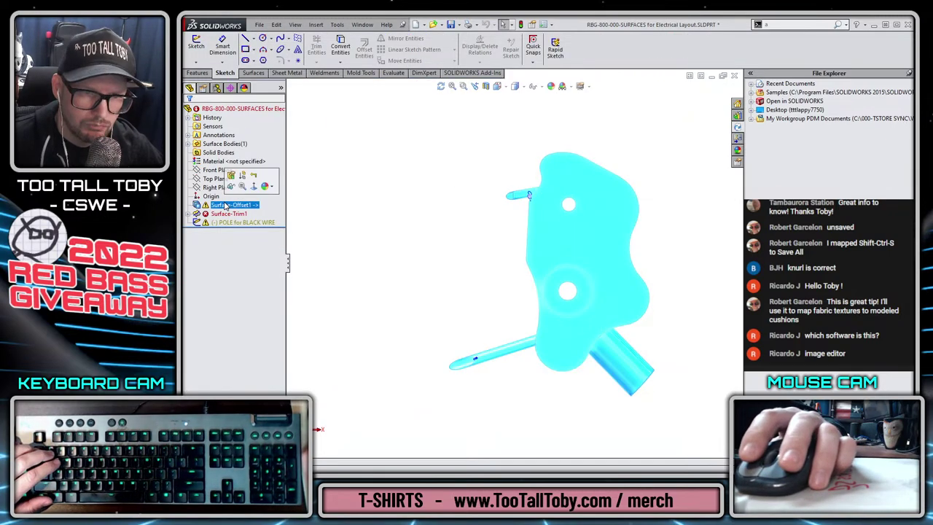
middle_click_drag(401, 253, 417, 277)
left_click(394, 235)
middle_click_drag(487, 246, 381, 225)
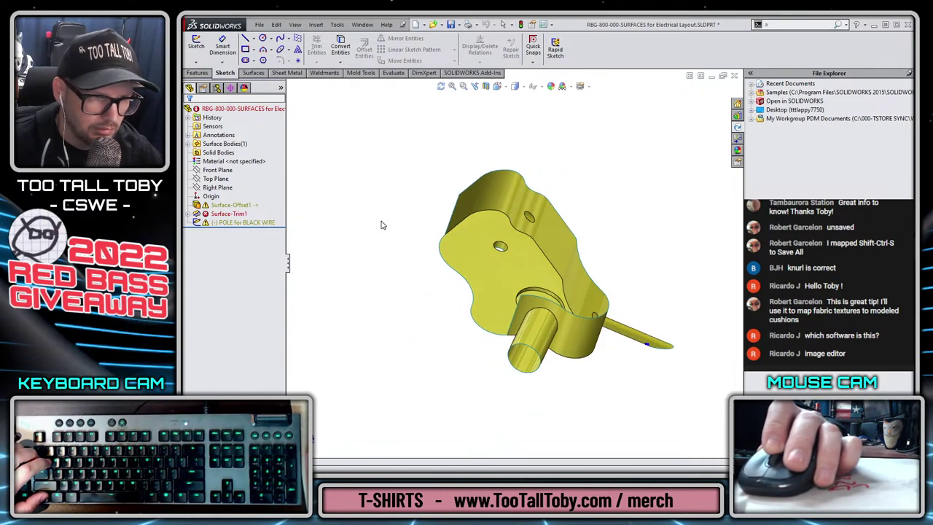
right_click(241, 204)
left_click(245, 180)
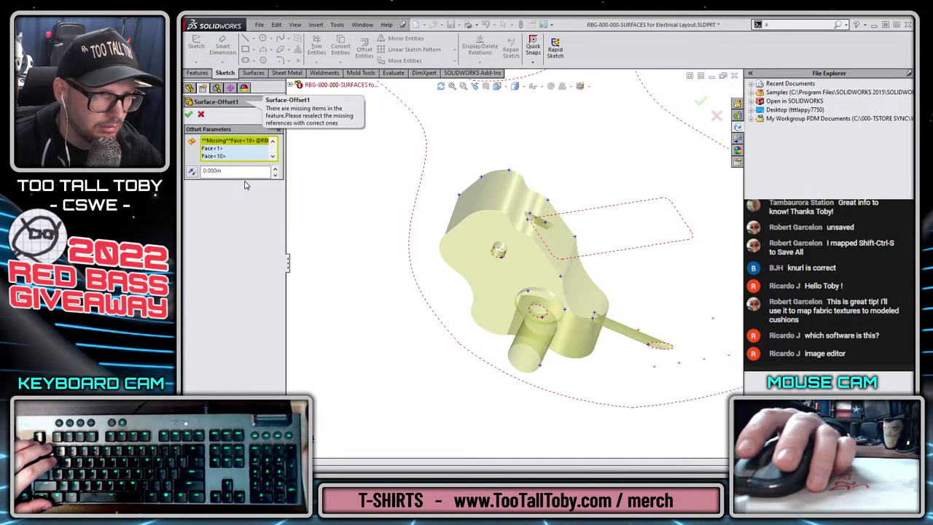
left_click(189, 113)
left_click(489, 269)
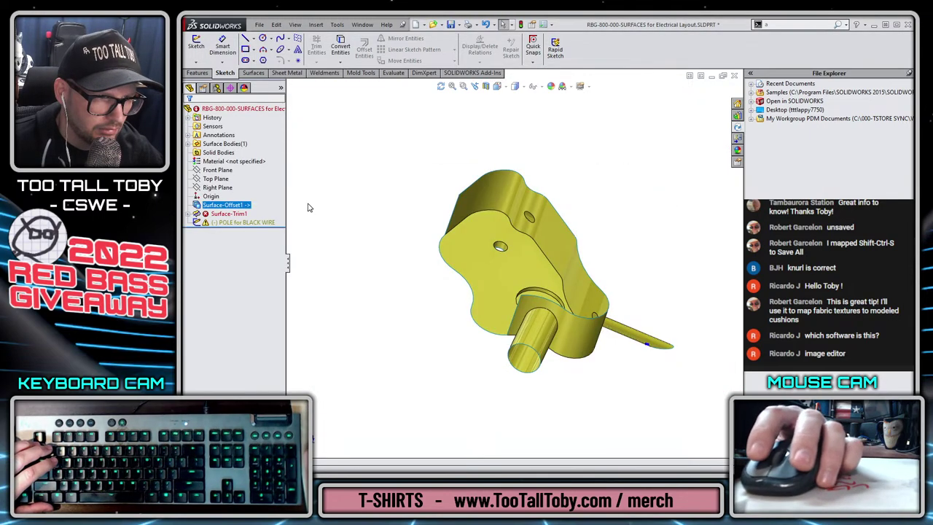
Review the trim tool and removal selections of Surface-Trim1 and close its definition without changes.
right_click(233, 216)
left_click(243, 191)
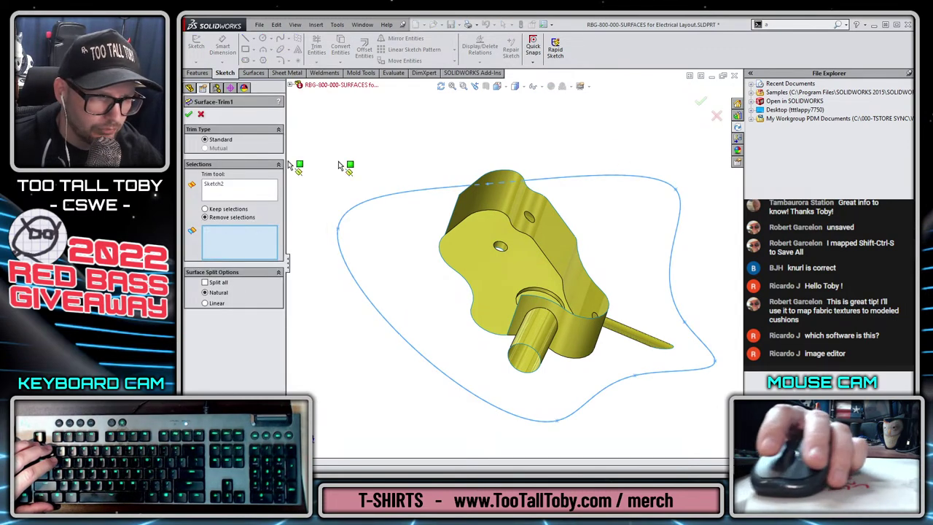
left_click(201, 115)
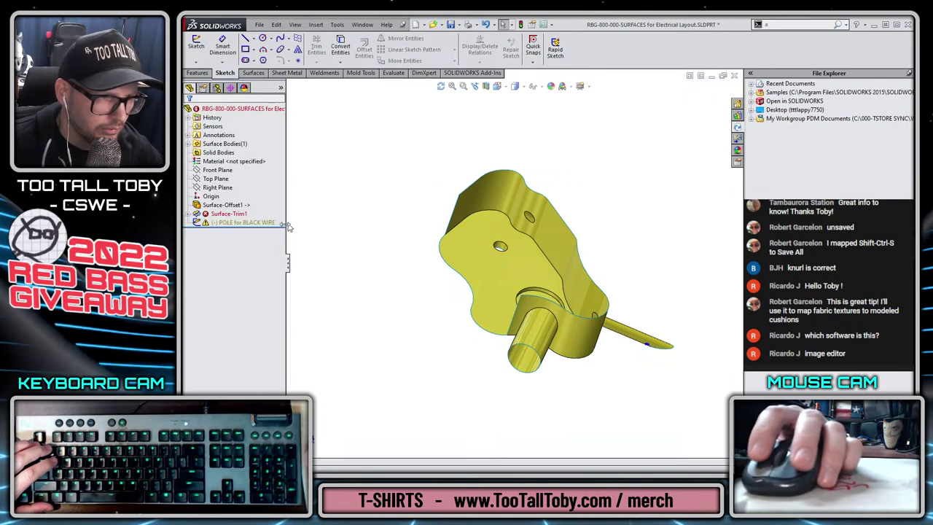
Roll the part back to just after Surface-Offset1, inspect the untrimmed cavity surface, and roll forward to the end.
left_click(222, 205)
left_click(248, 191)
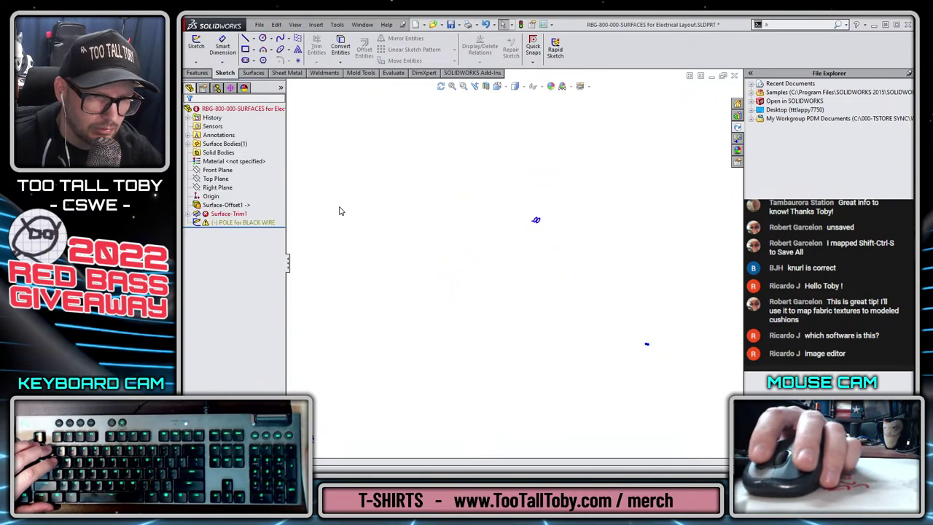
left_click(223, 205)
left_click(222, 190)
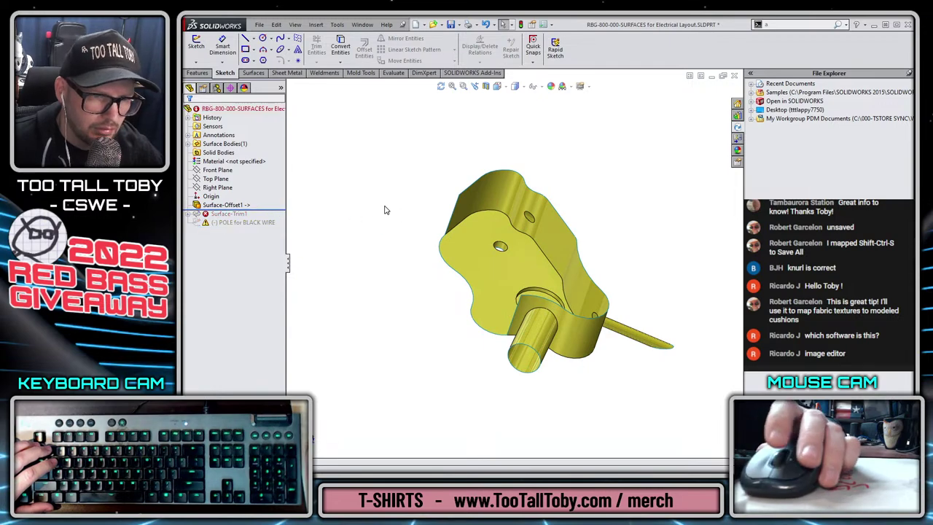
mouse_move(383, 208)
middle_mouse_down()
mouse_move(444, 202)
mouse_move(447, 310)
mouse_move(375, 231)
mouse_move(346, 153)
mouse_move(365, 225)
mouse_move(373, 220)
middle_mouse_up()
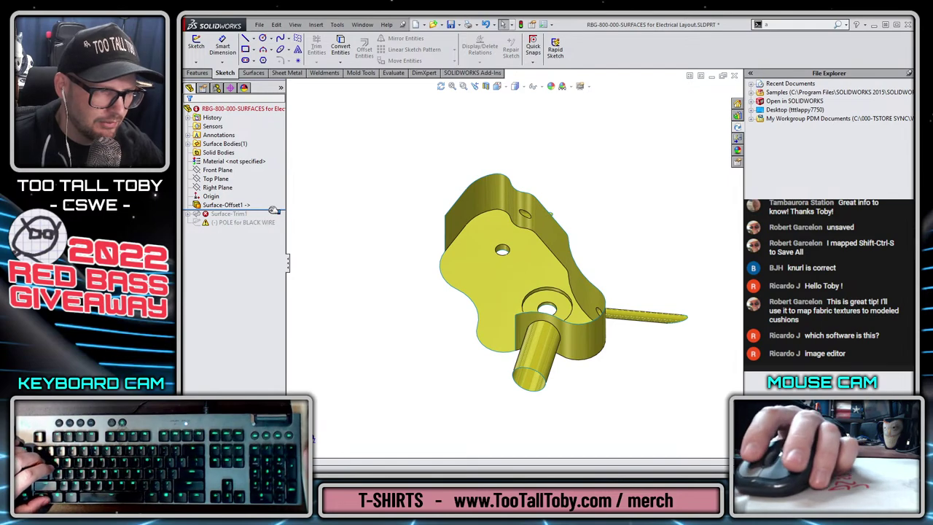
left_click_drag(273, 210, 275, 231)
Switch back to the body sub assembly and add the bass body's front face to Surface-Offset1.
key("ctrl+Tab")
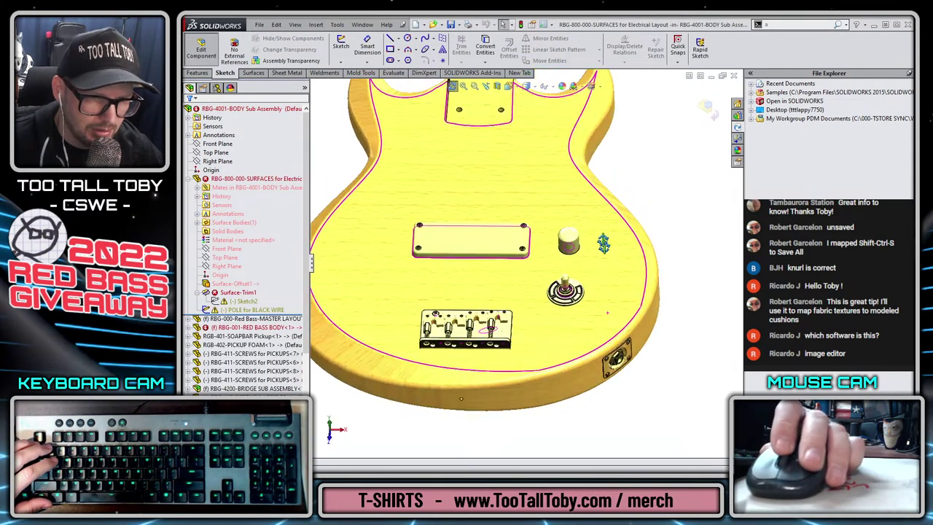
middle_click_drag(604, 242, 663, 315)
scroll(643, 258, "up", 3)
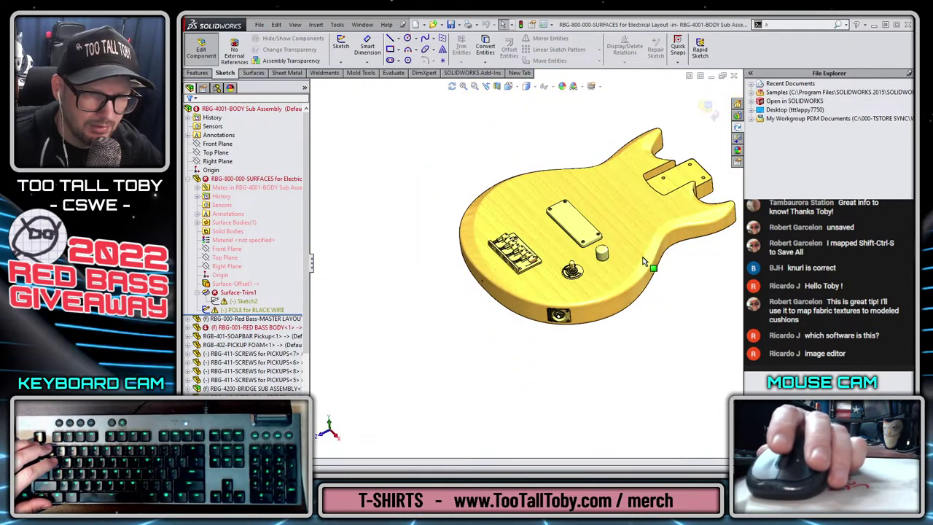
scroll(651, 254, "down", 6)
scroll(518, 260, "up", 4)
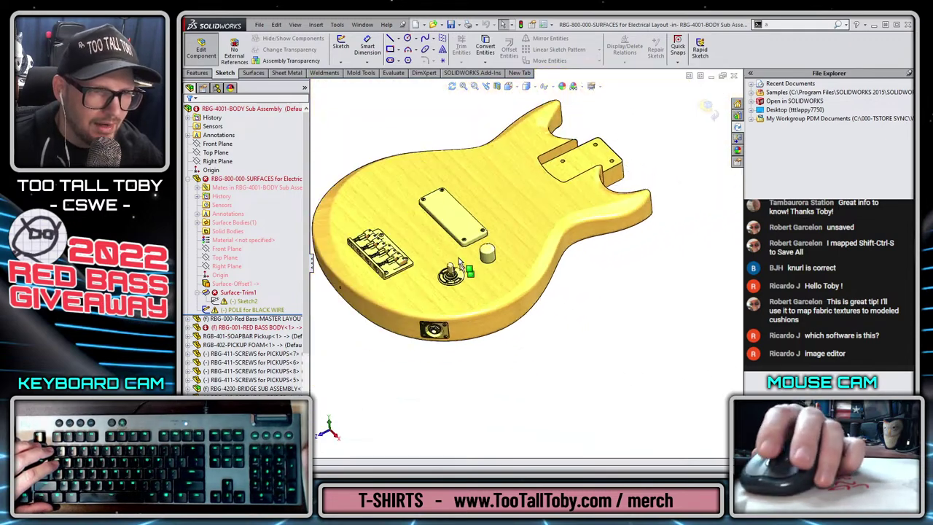
scroll(452, 240, "down", 3)
left_click(235, 303)
left_click(235, 284)
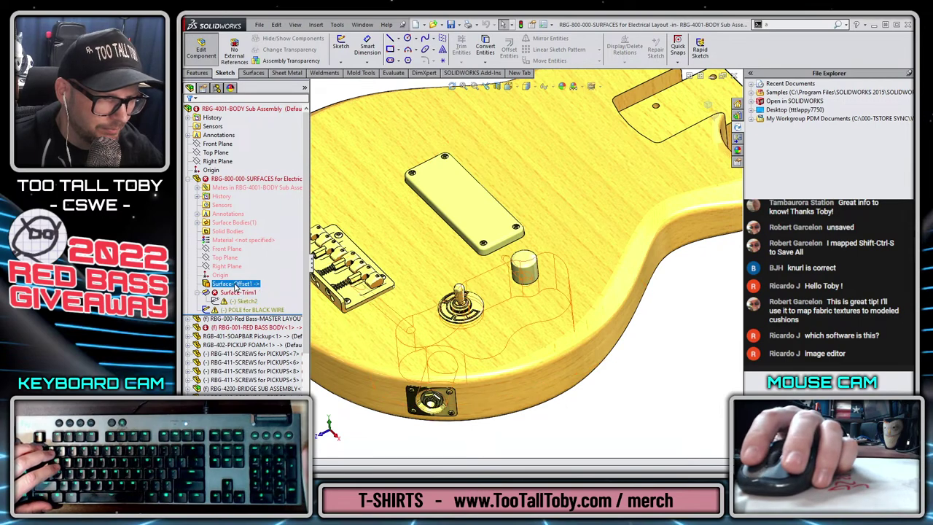
left_click(242, 257)
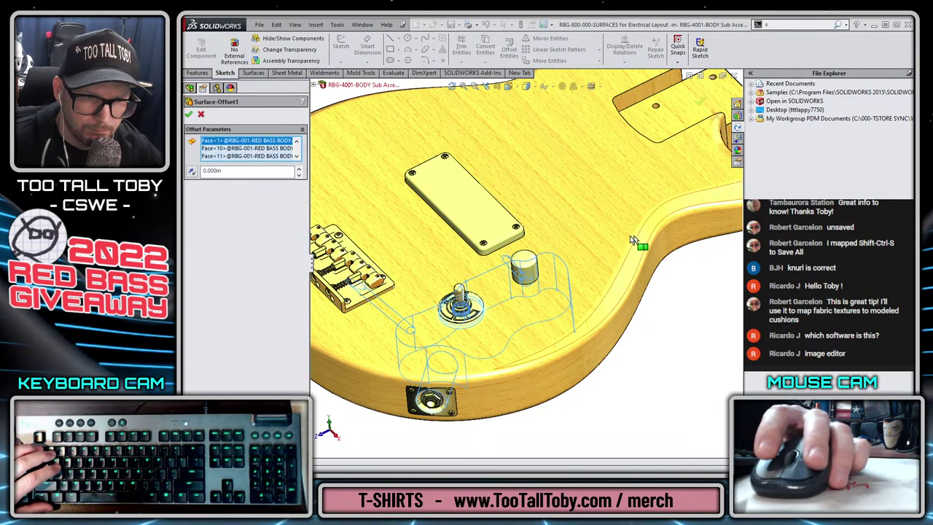
left_click(610, 241)
key("Return")
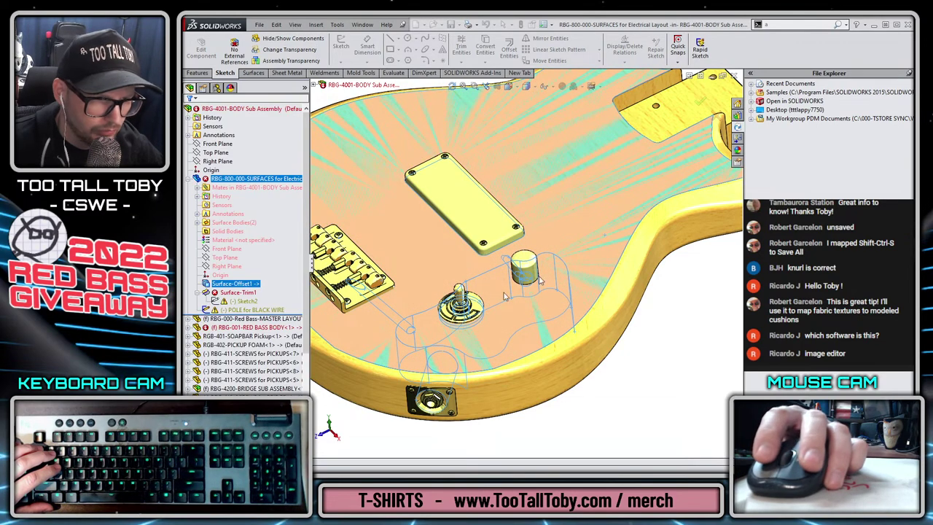
left_click(243, 301)
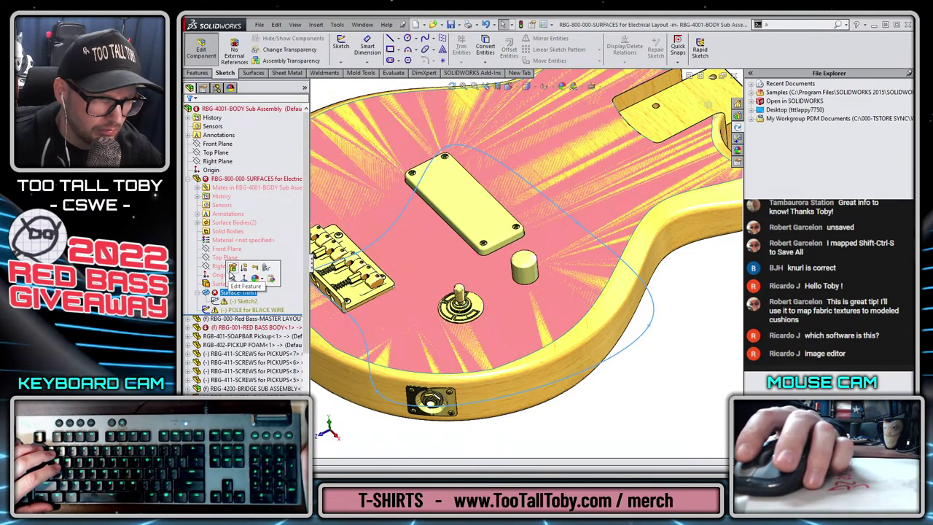
left_click(232, 274)
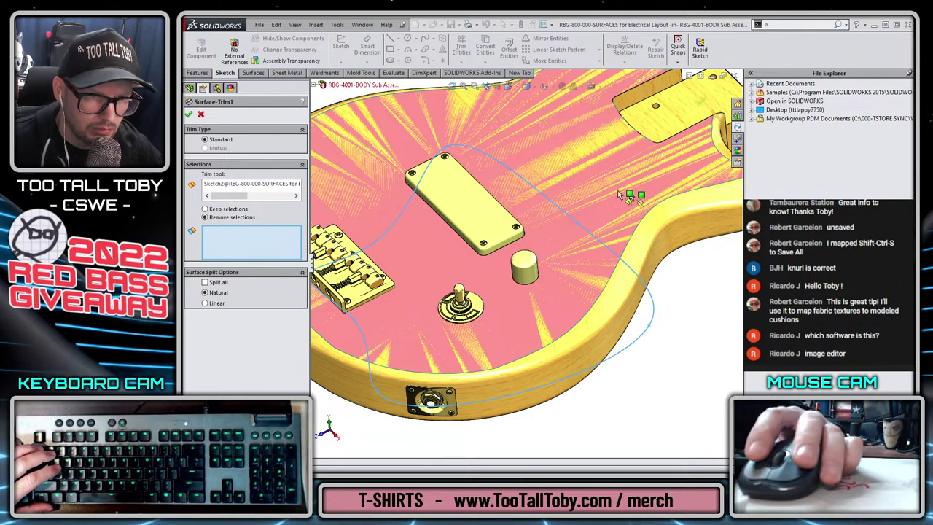
key("f")
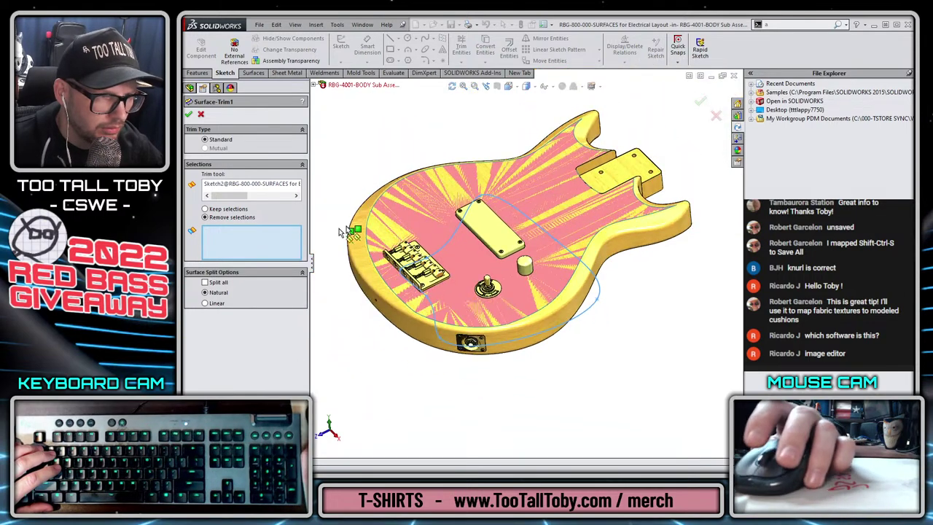
left_click(269, 186)
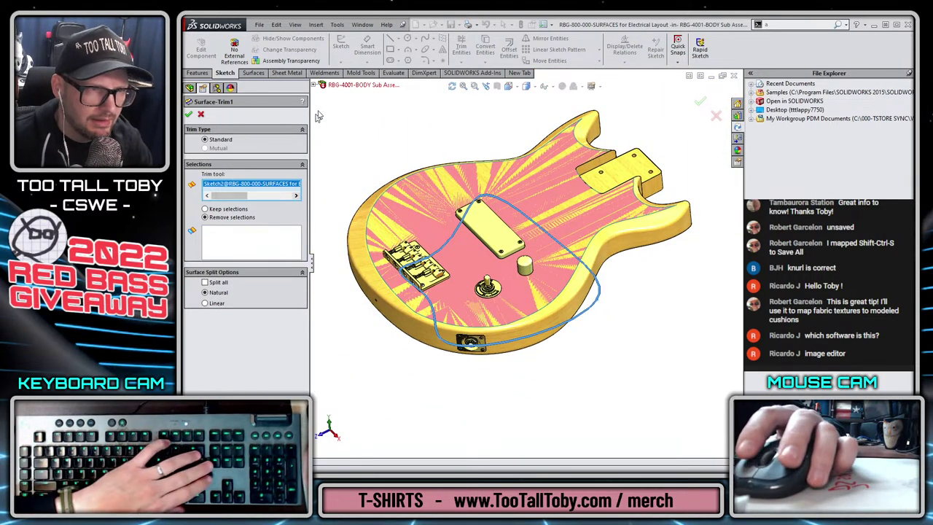
key("Delete")
left_click(321, 85)
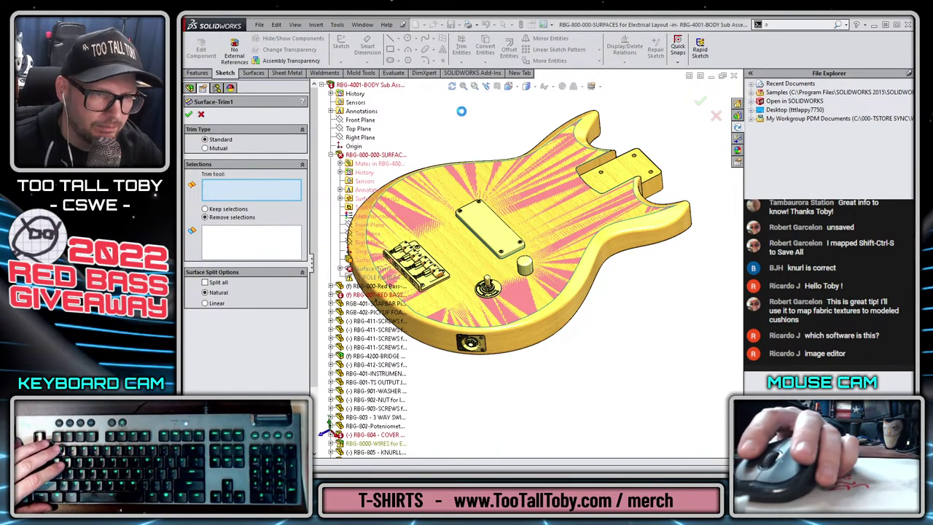
key("Escape")
Open the electrical layout surfaces part in its own window and show Sketch2 under Surface-Trim1.
right_click(268, 110)
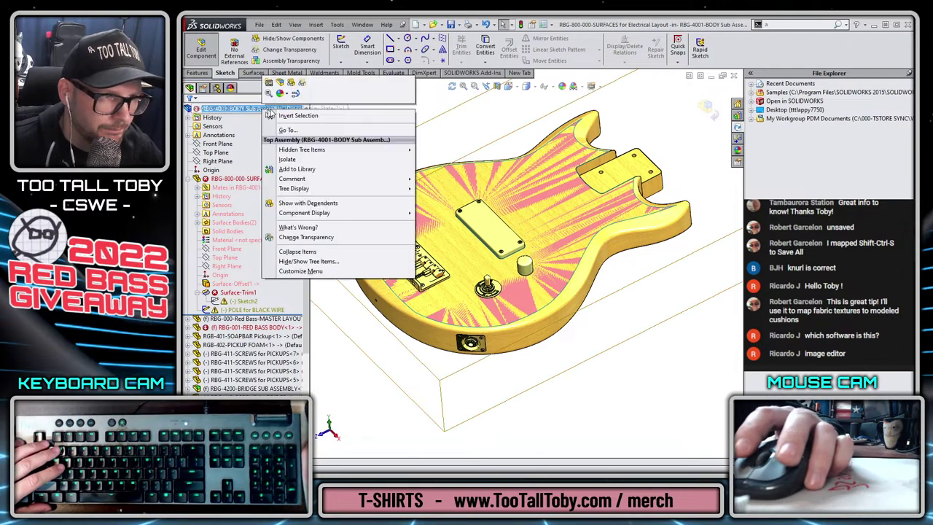
right_click(235, 179)
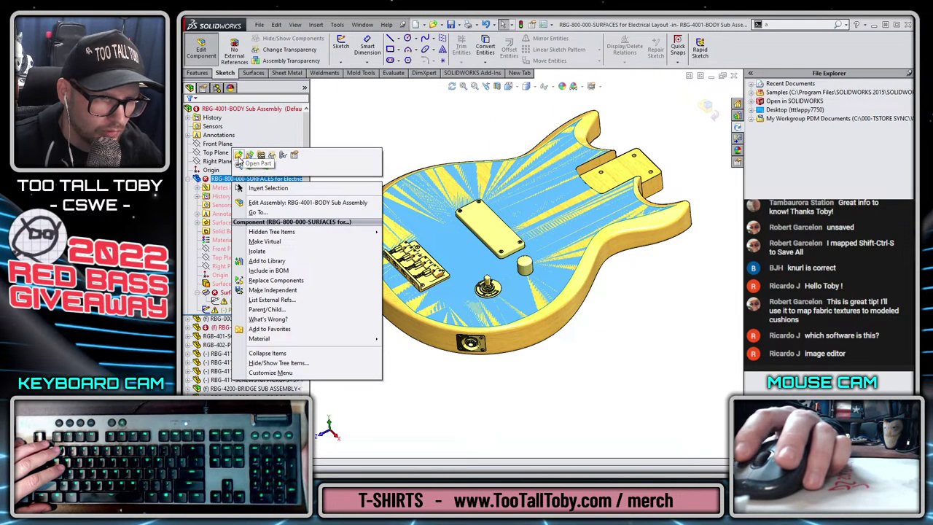
left_click(238, 156)
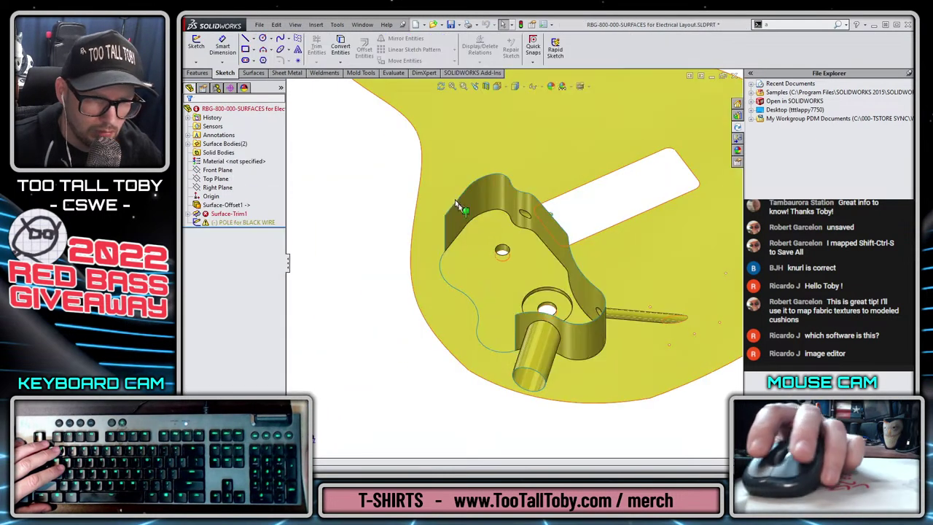
left_click(190, 214)
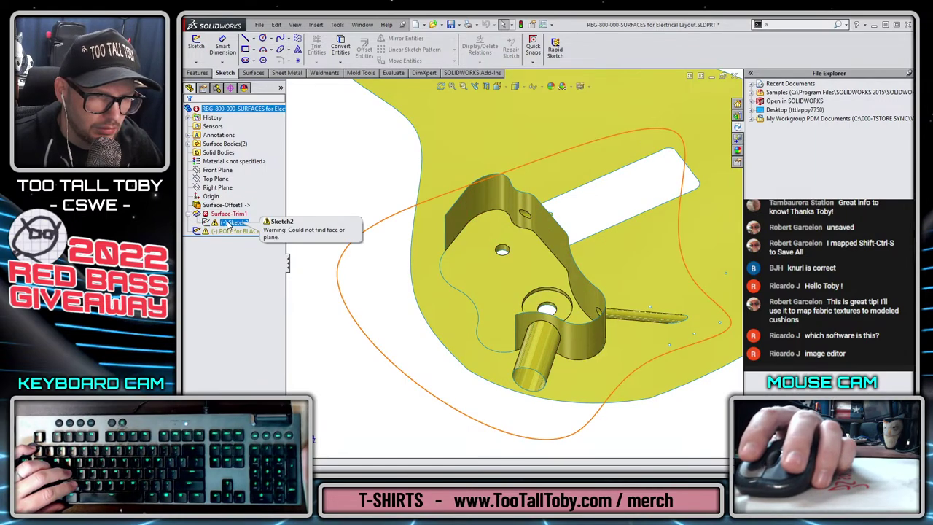
right_click(229, 223)
left_click(235, 207)
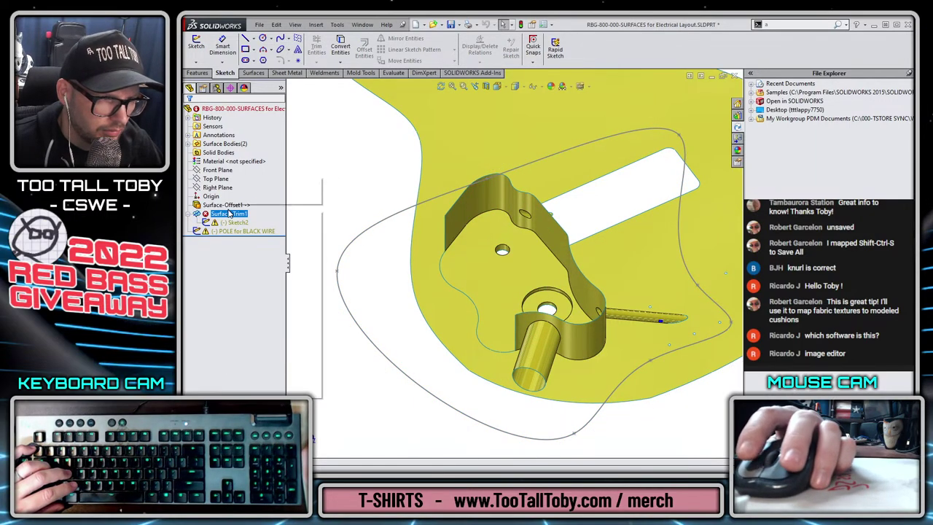
Edit Surface-Trim1 to remove the portion of the flat surface lying outside Sketch2.
right_click(228, 213)
left_click(234, 184)
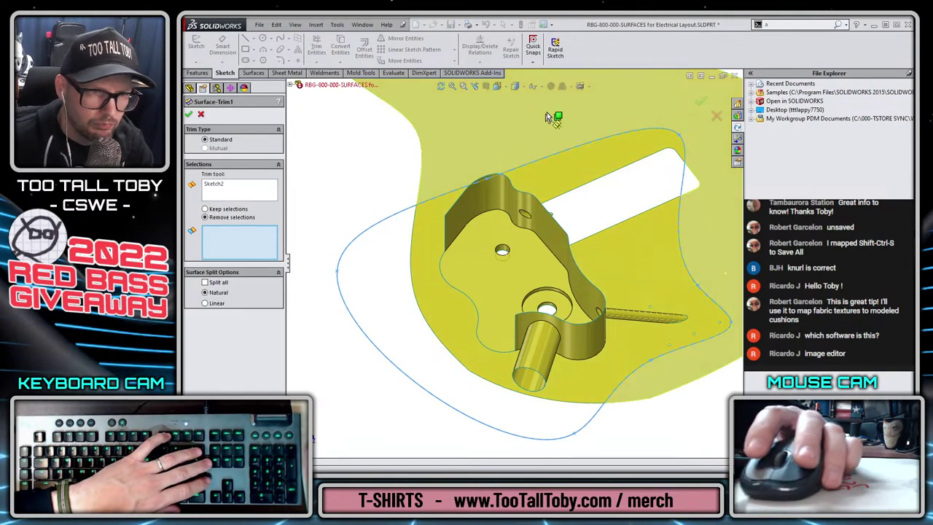
left_click(537, 119)
right_click(529, 119)
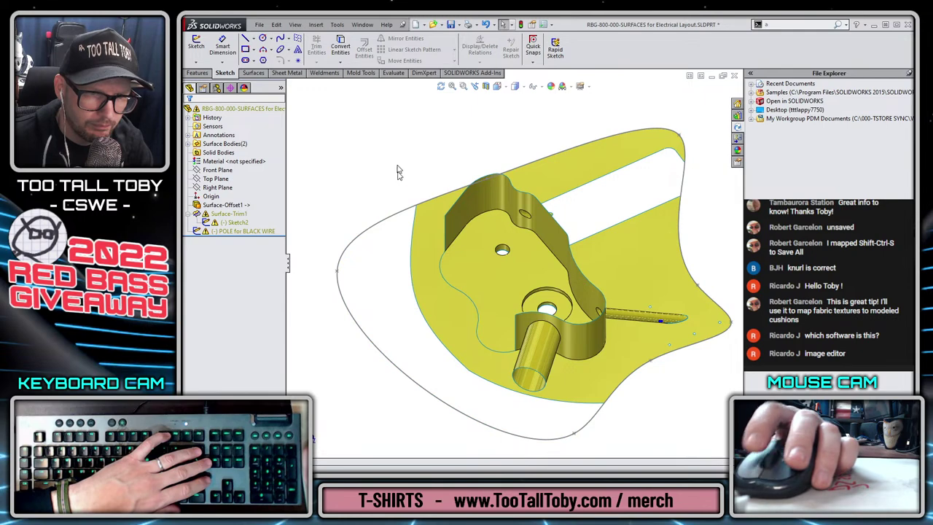
Replace Sketch2's missing sketch plane with the large flat face of the offset surface.
middle_click_drag(398, 167, 430, 259)
scroll(519, 267, "up", 2)
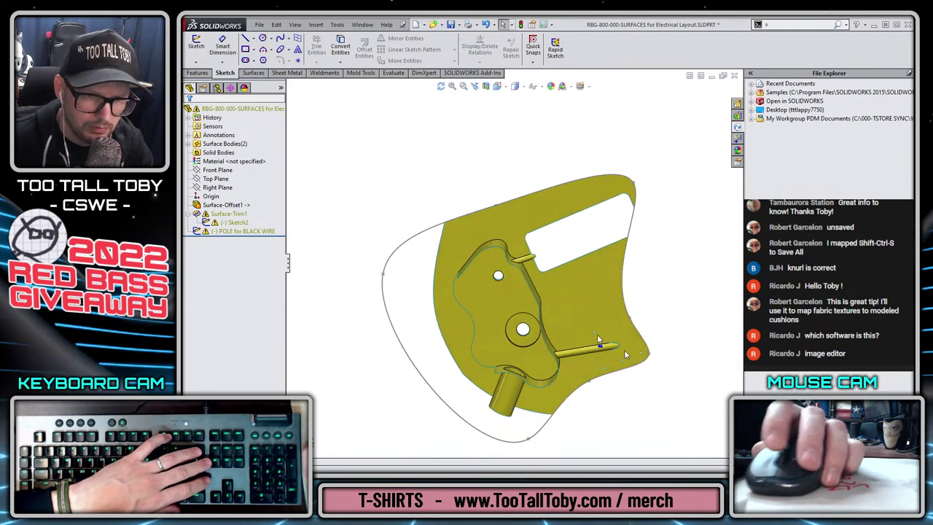
scroll(627, 349, "down", 6)
middle_click_drag(569, 348, 405, 283)
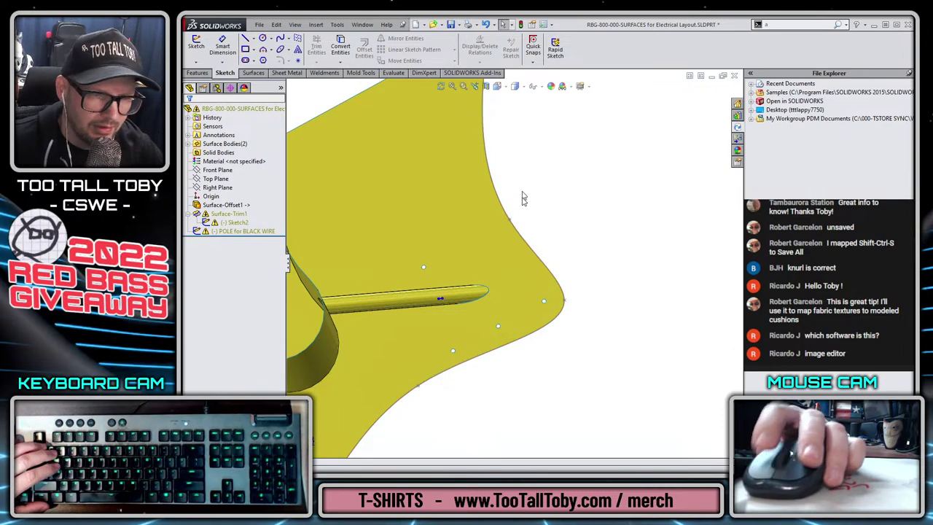
scroll(522, 197, "up", 6)
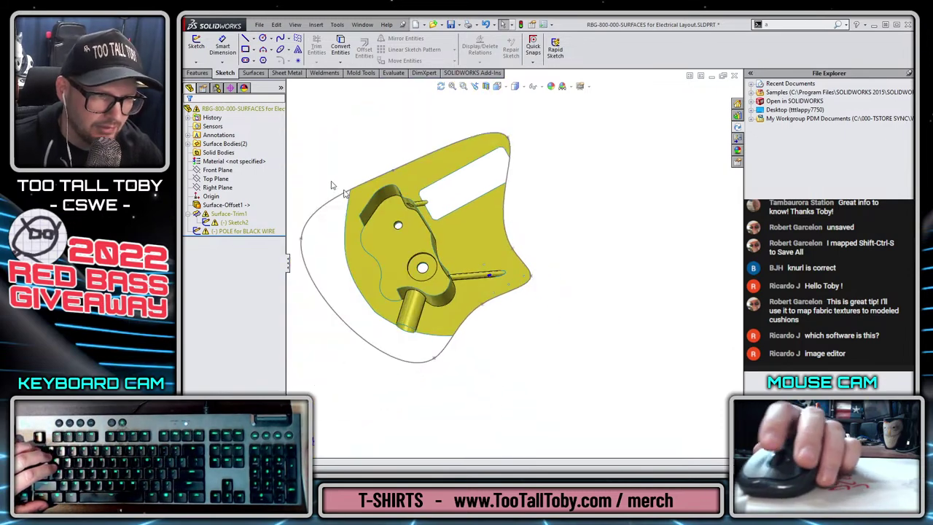
right_click(223, 224)
left_click(239, 196)
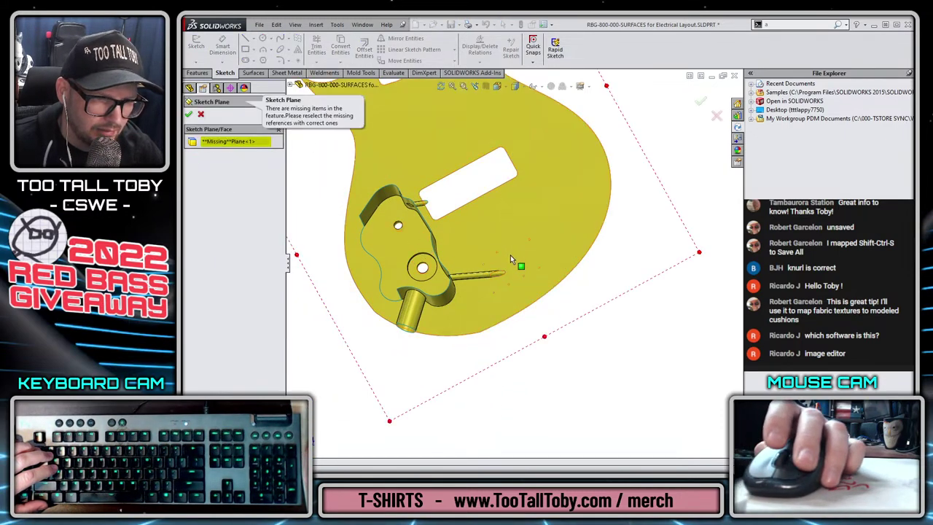
left_click(508, 226)
right_click(507, 225)
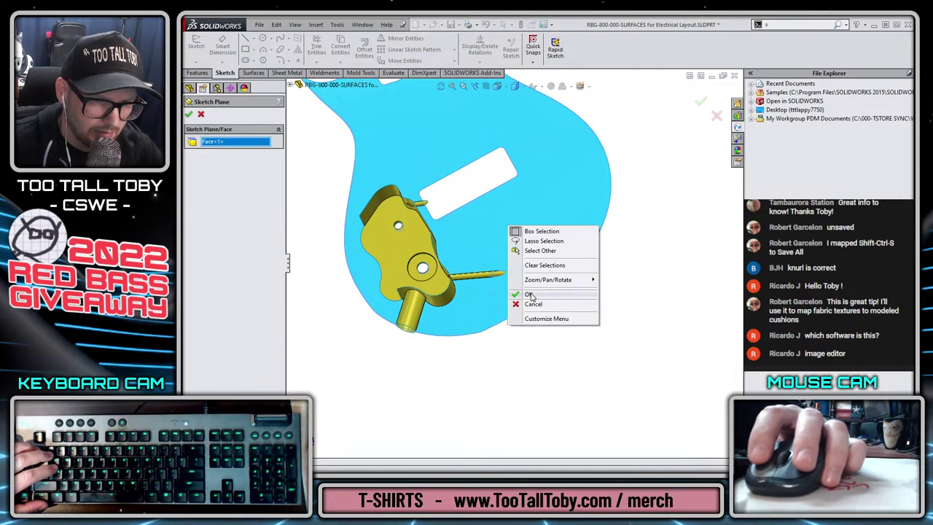
left_click(557, 298)
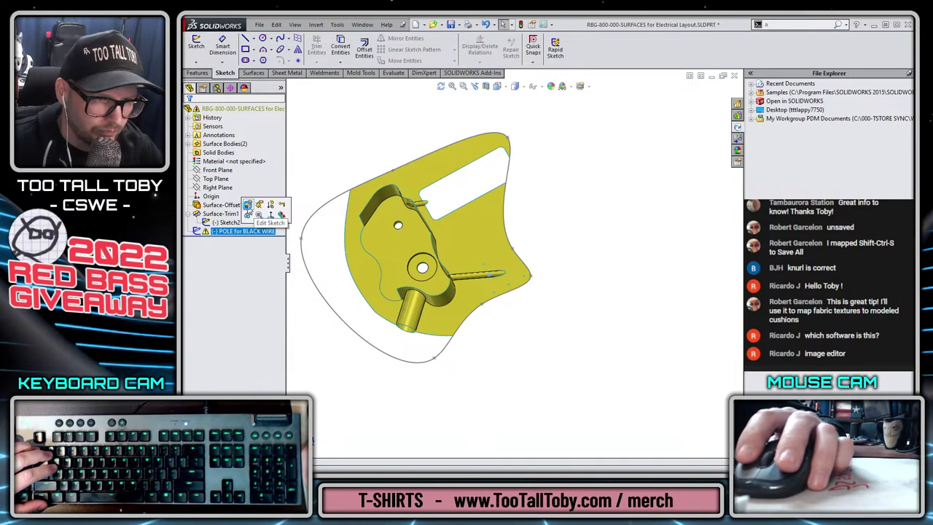
Open the POLE for BLACK WIRE sketch, examine its geometry beside the wire channel, and exit the sketch.
left_click(247, 206)
scroll(503, 281, "up", 5)
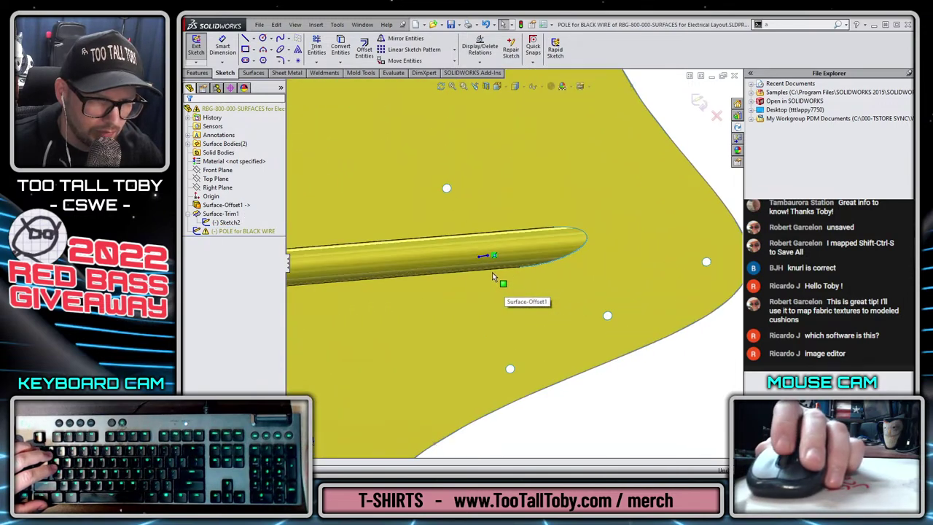
middle_click_drag(492, 272, 455, 141)
scroll(516, 264, "up", 2)
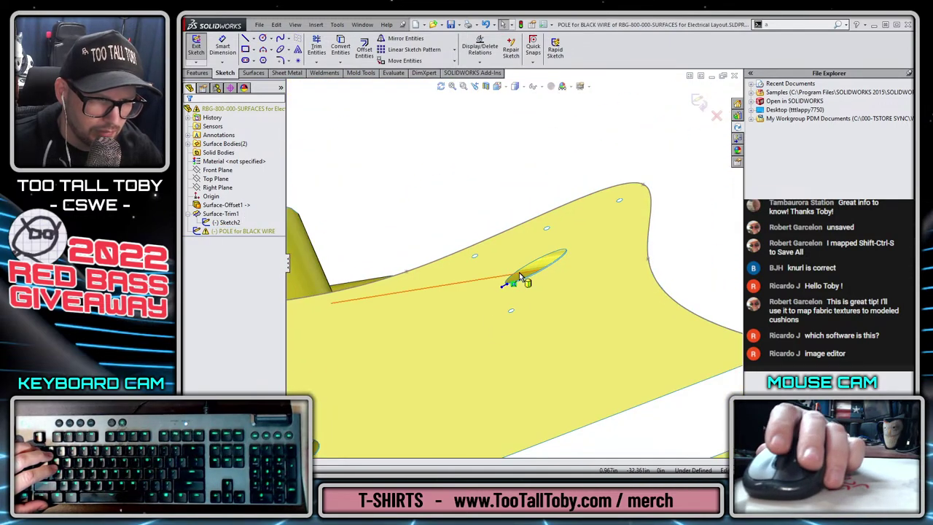
left_click(696, 103)
Reassign the POLE for BLACK WIRE sketch plane to the flat face of the trimmed surface.
right_click(245, 232)
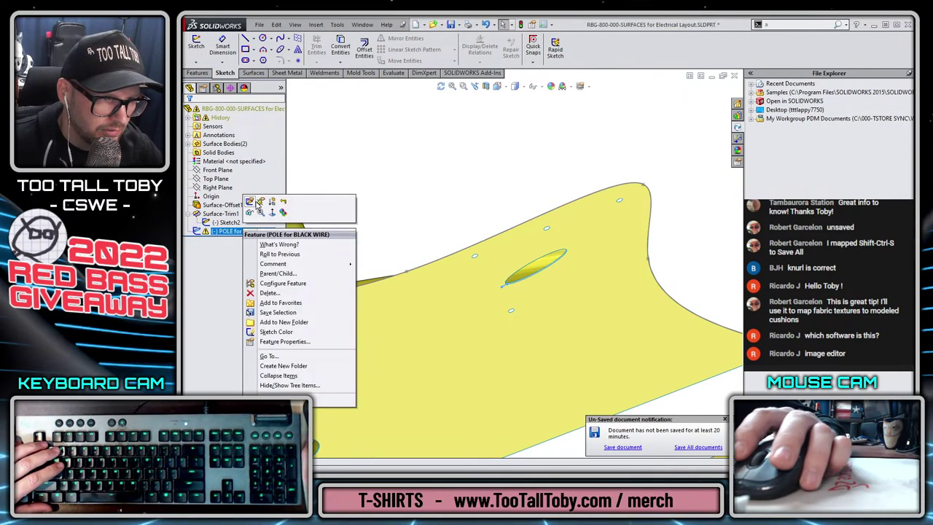
left_click(259, 203)
right_click(485, 302)
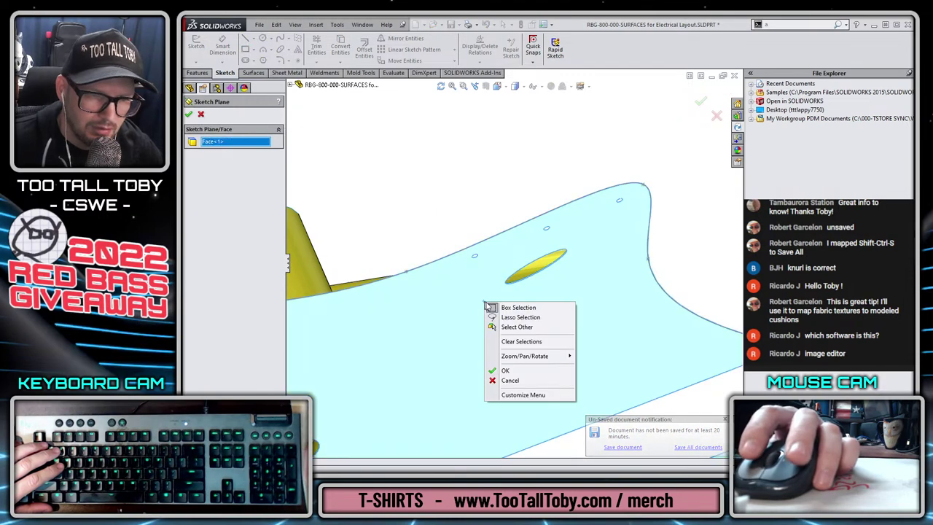
left_click(508, 369)
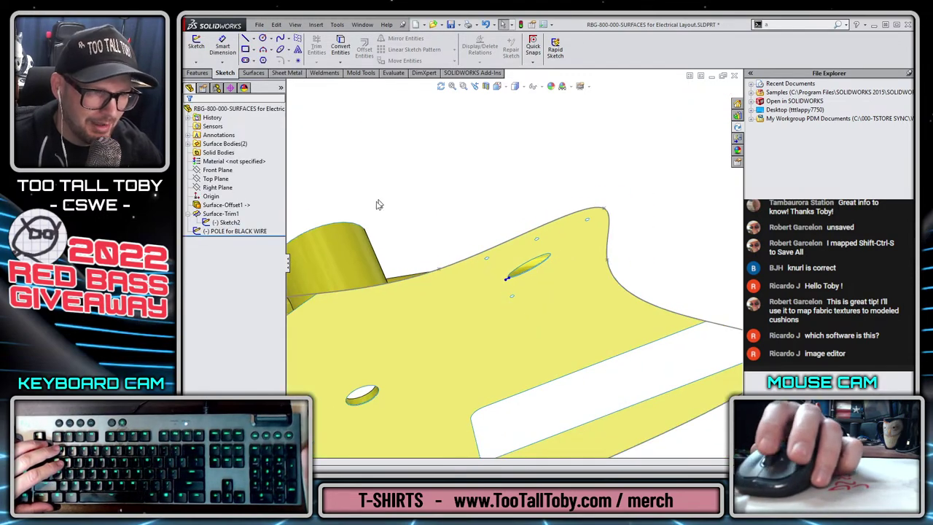
Hide Sketch2 in the surfaces part and return to editing the top-level body sub assembly.
left_click(224, 222)
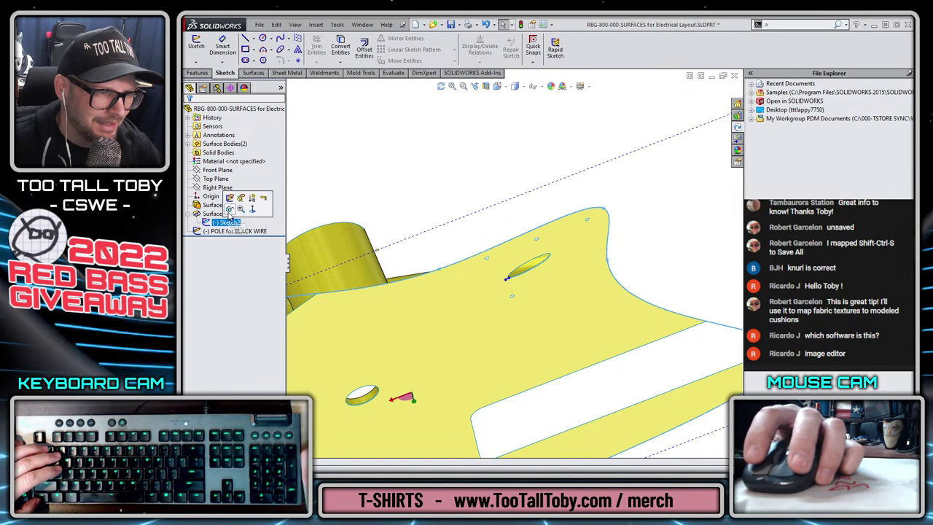
left_click(189, 214)
key("f")
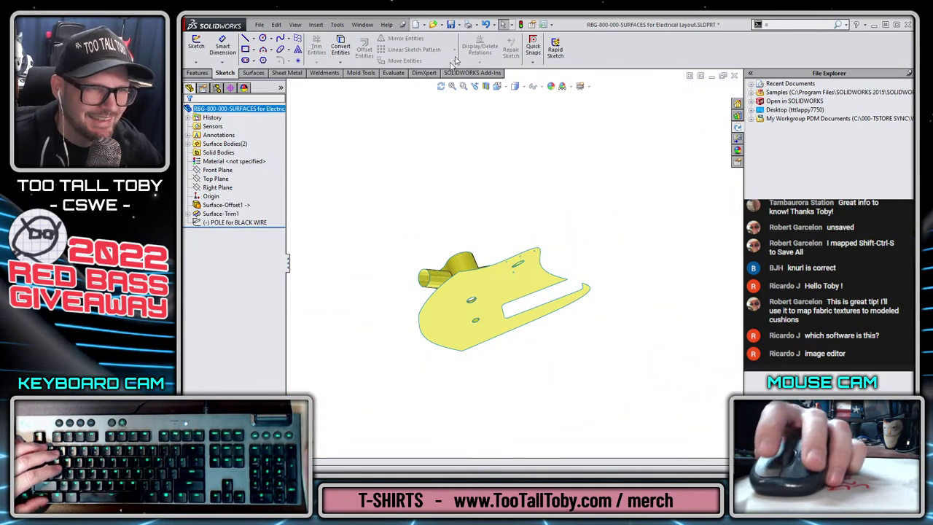
left_click(736, 76)
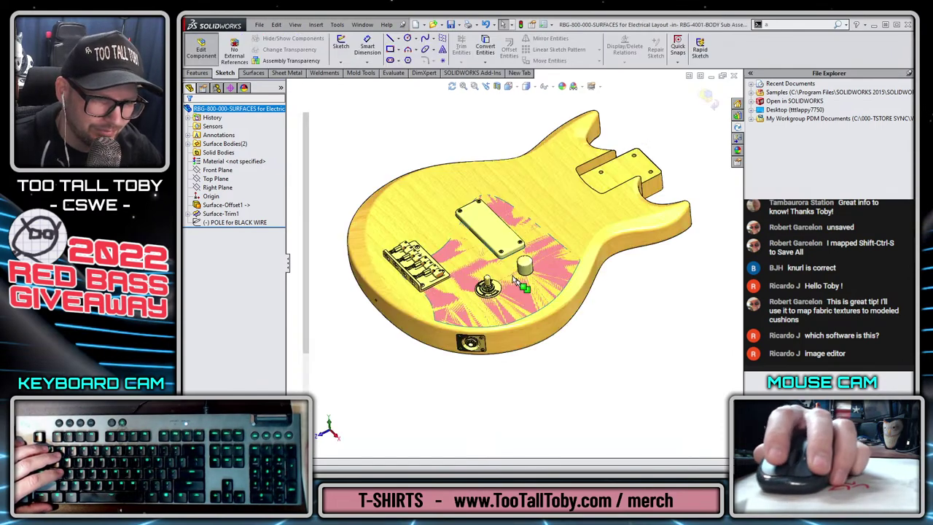
left_click(701, 111)
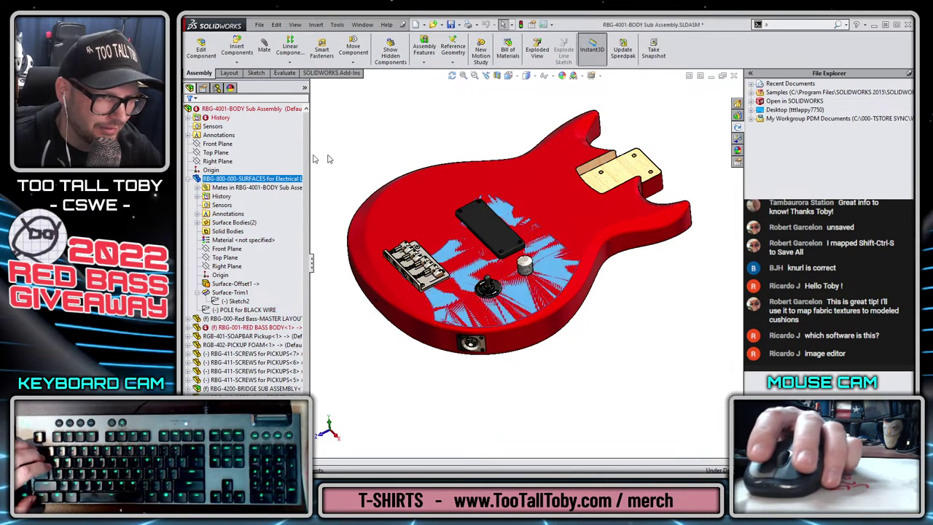
Replace the missing face in the RBG-804 cover plate's Coincident1671 mate with the bass body's front face, and replace all other missing mate references too.
left_click(248, 336)
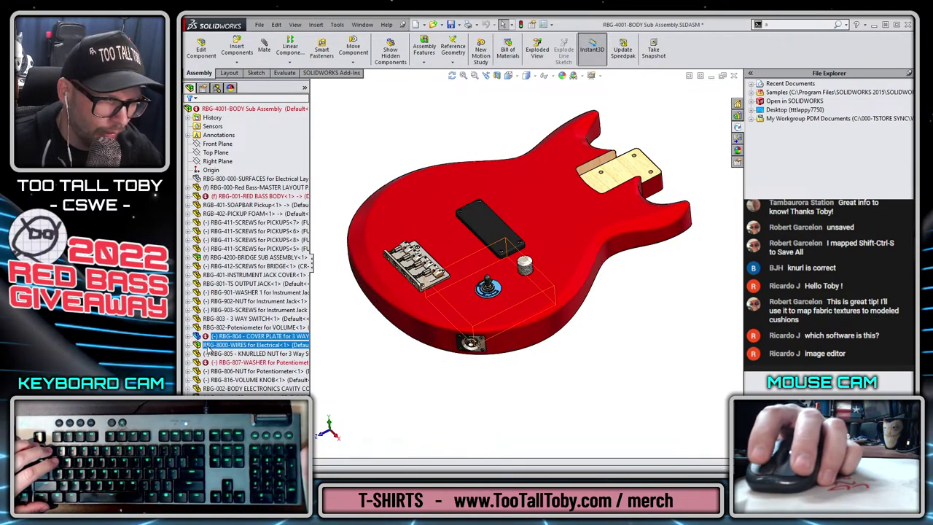
left_click(191, 336)
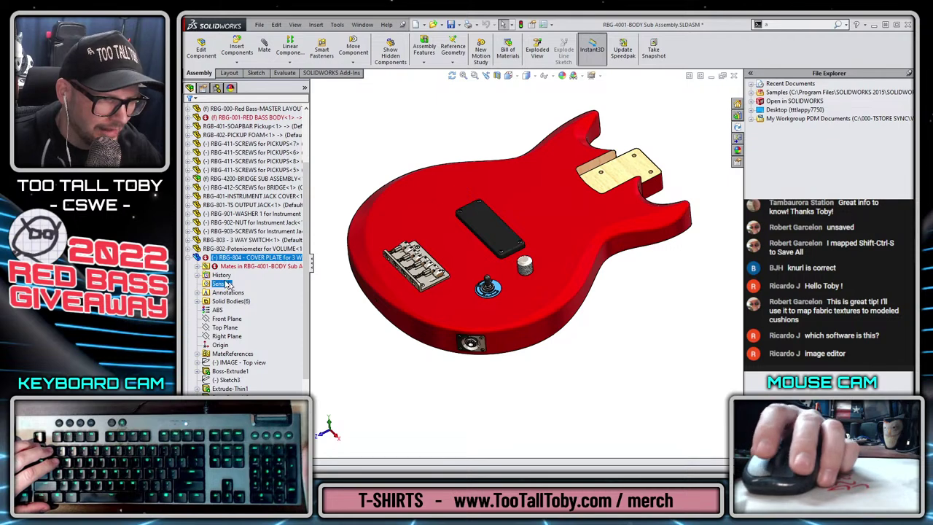
left_click(206, 266)
right_click(252, 284)
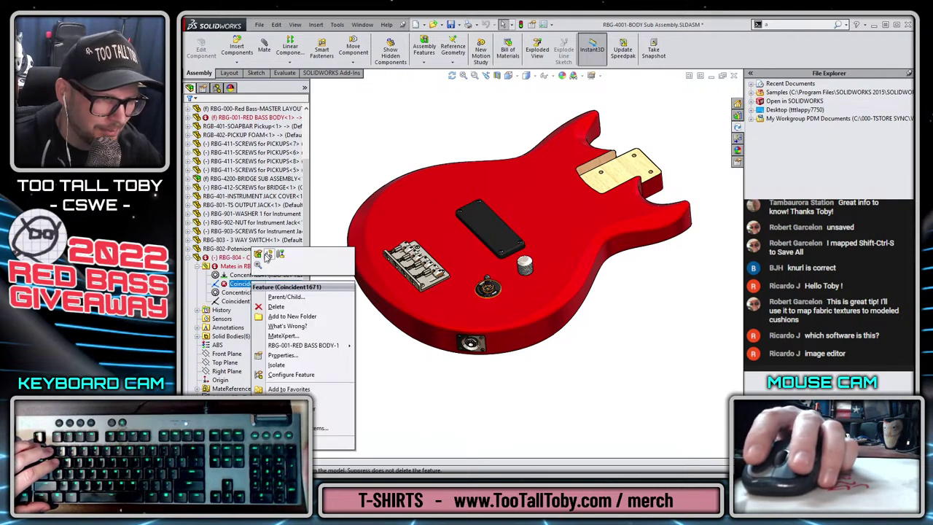
left_click(268, 255)
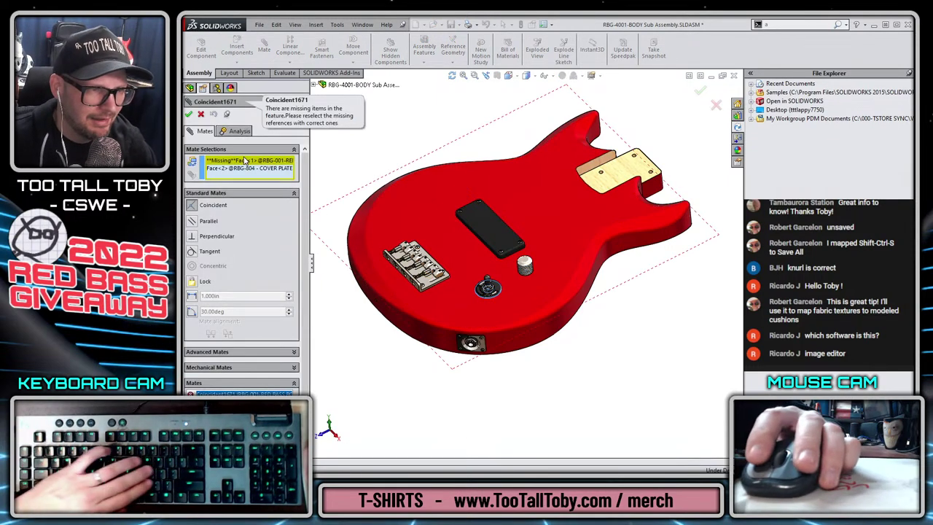
left_click(247, 160)
key("Delete")
left_click(450, 298)
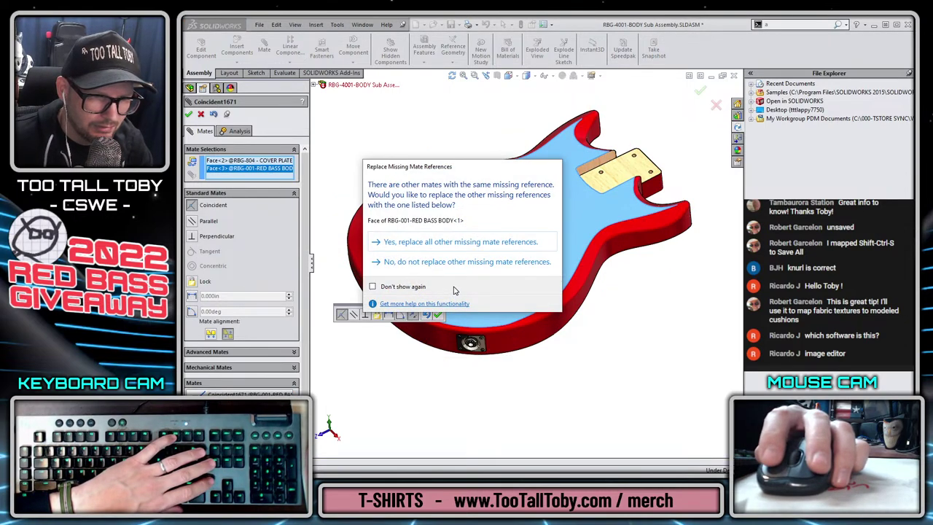
left_click(452, 243)
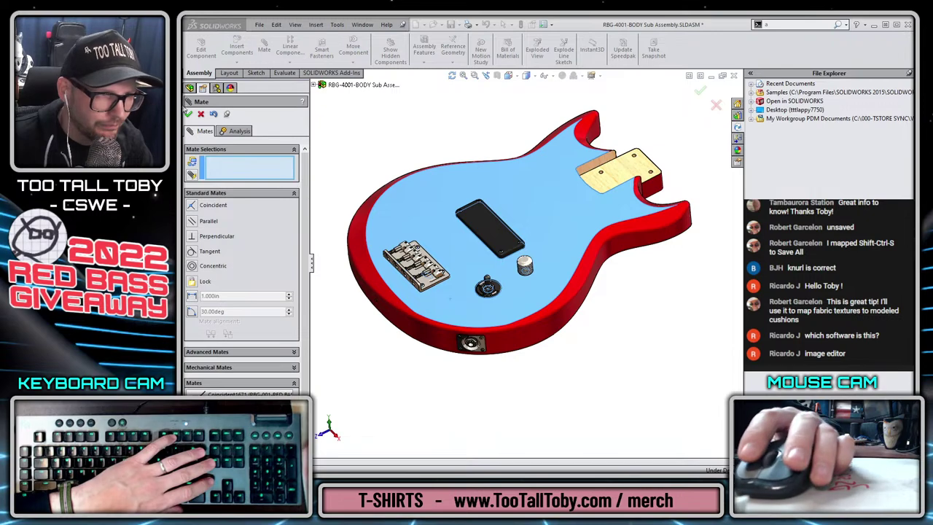
left_click(189, 114)
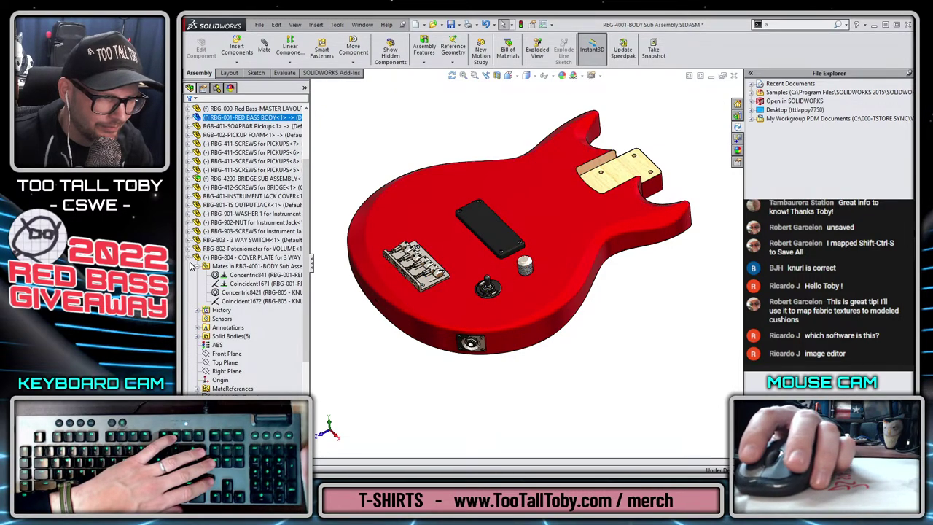
left_click(189, 258)
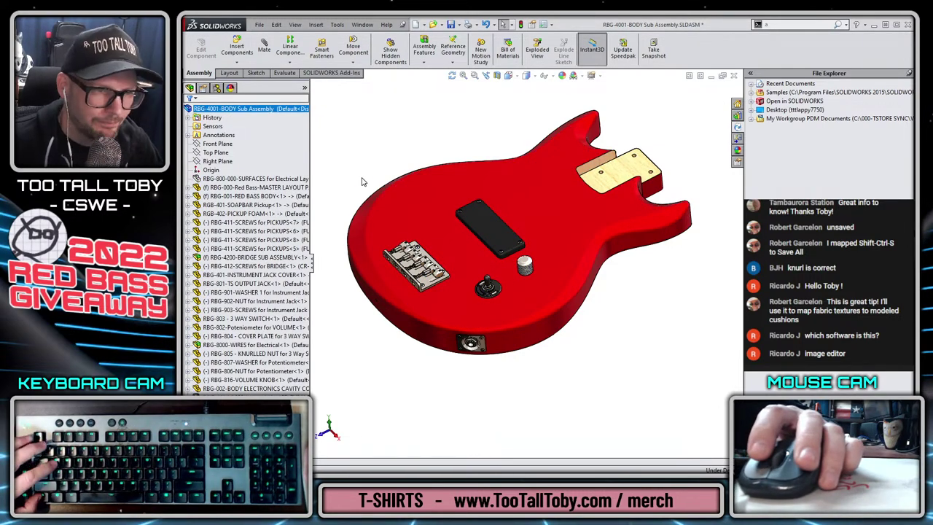
Inspect the bass body's front face and hardware, and save the body sub assembly.
scroll(500, 294, "down", 5)
scroll(527, 281, "up", 2)
left_click(555, 273)
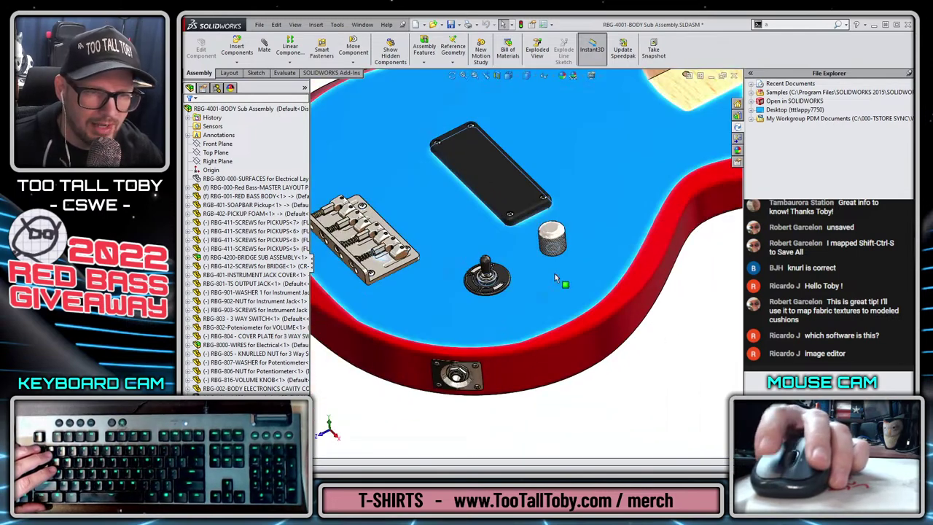
key("z")
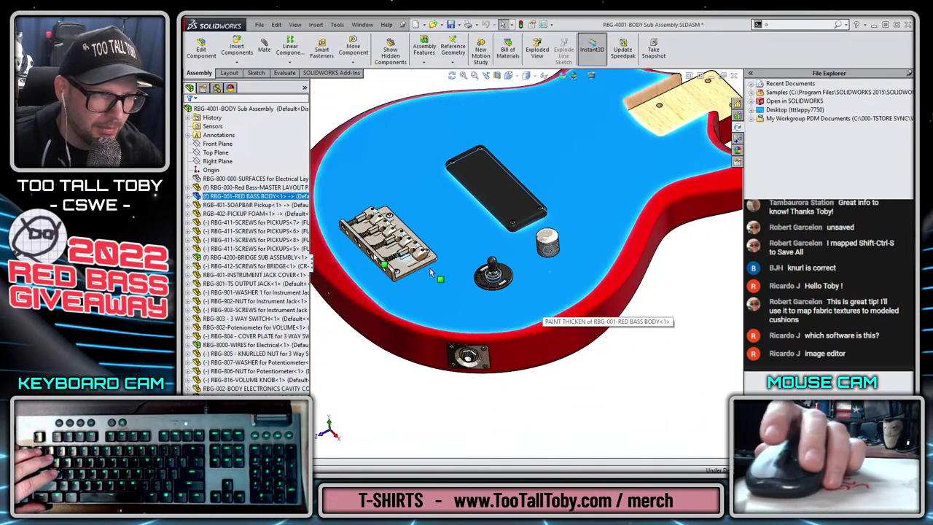
middle_click_drag(516, 292, 488, 165)
left_click(408, 102)
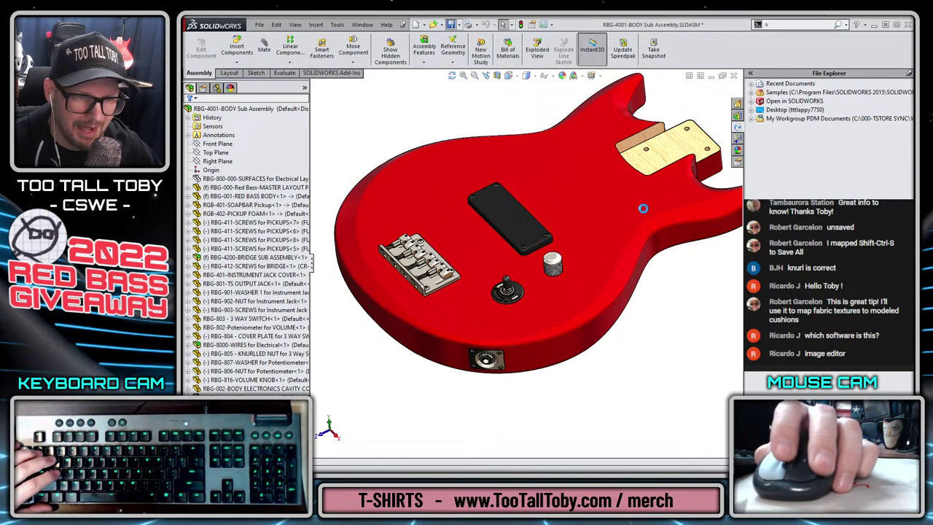
key("z")
key("z")
scroll(649, 178, "down", 1)
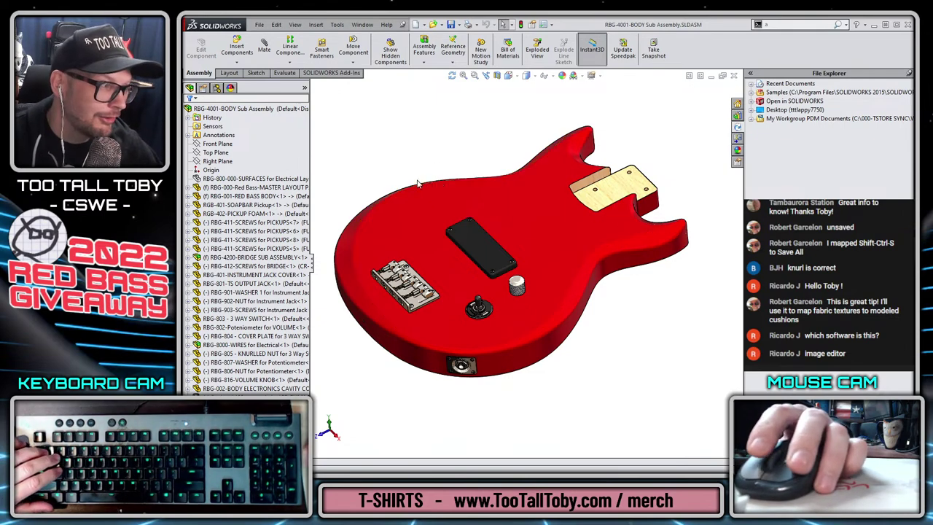
Turn on Shadows In Shaded Mode and Ambient Occlusion for the body sub assembly's display.
left_click(599, 76)
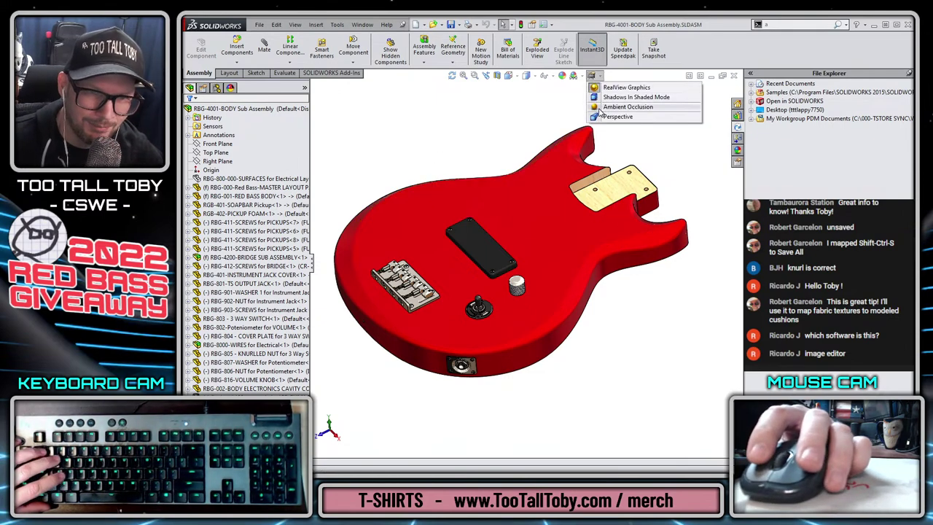
left_click(598, 98)
left_click(599, 76)
left_click(598, 107)
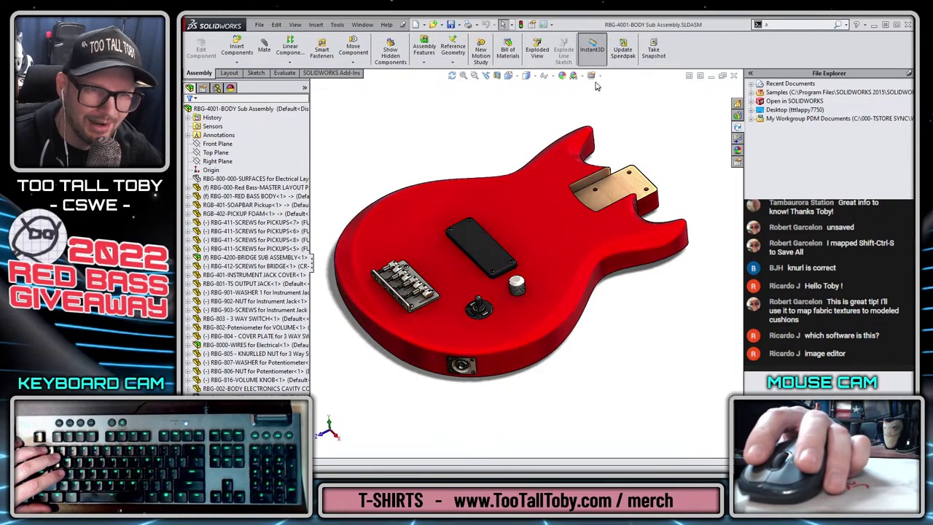
left_click(599, 77)
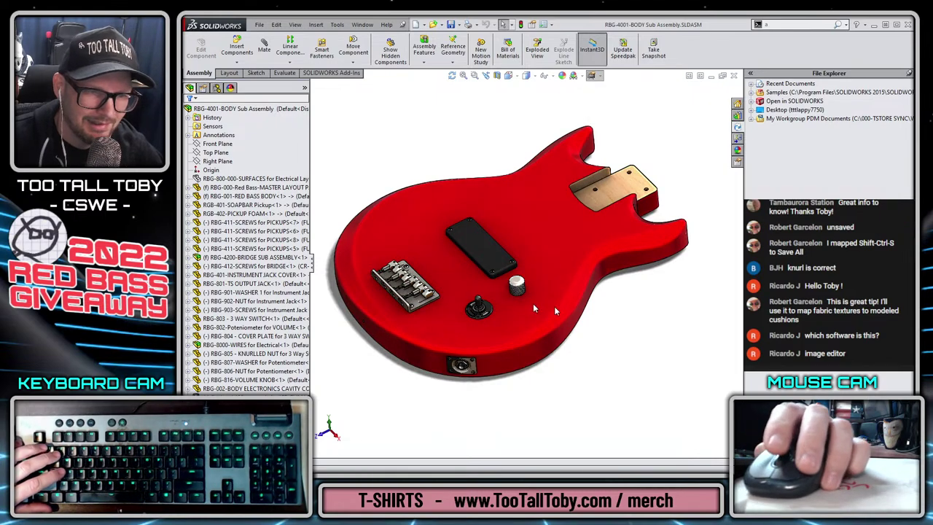
Examine the shaded bass body from the front and back, including the electronics cavity cover plate.
scroll(555, 308, "up", 1)
scroll(649, 332, "down", 1)
scroll(354, 161, "down", 1)
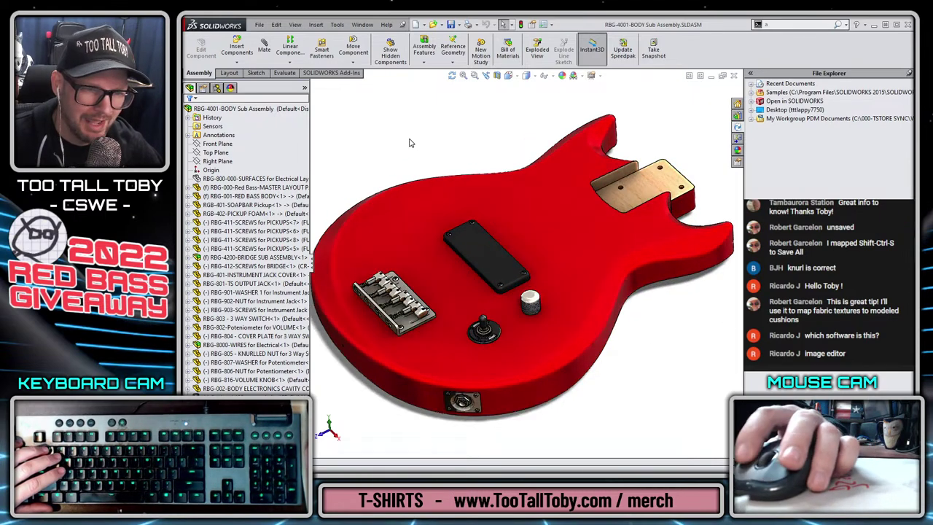
middle_click_drag(376, 137, 469, 293)
scroll(449, 357, "down", 3)
scroll(529, 248, "down", 4)
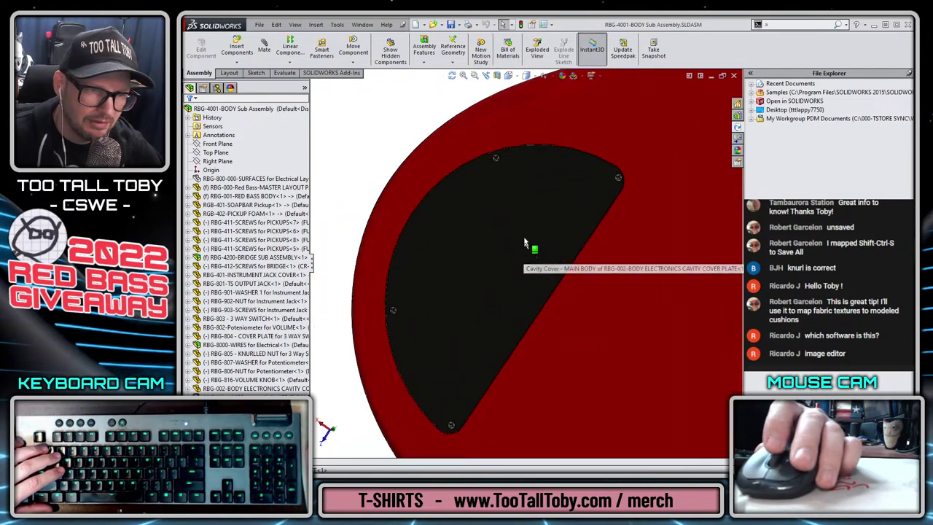
scroll(527, 161, "down", 4)
middle_click(445, 170)
middle_click_drag(444, 170, 420, 186)
scroll(608, 314, "up", 6)
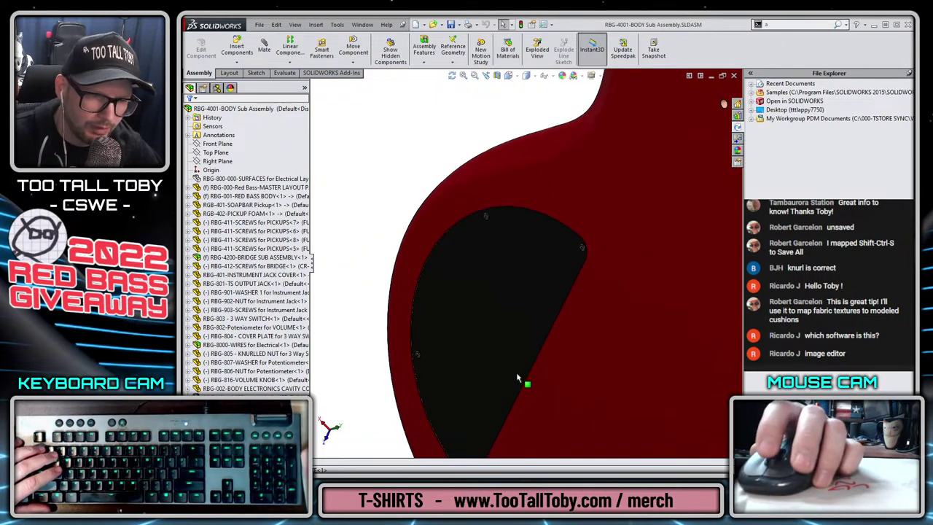
middle_click_drag(522, 377, 604, 300)
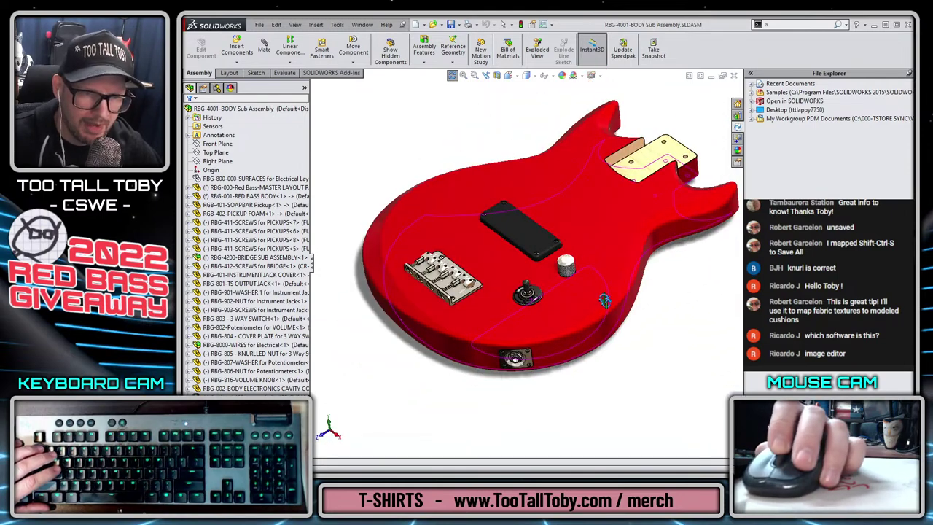
Switch the volume knob to its knurled configuration, and return it to the Default configuration.
scroll(575, 261, "down", 6)
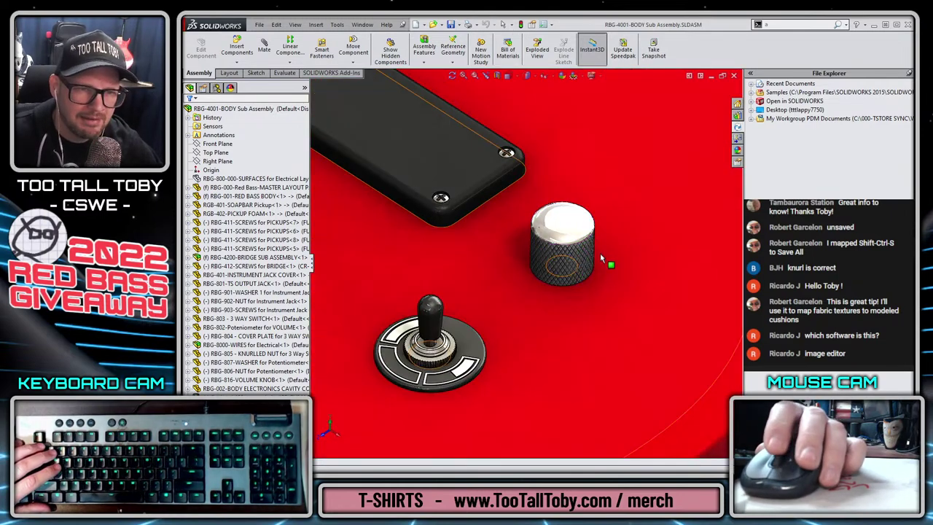
scroll(609, 252, "down", 3)
scroll(554, 270, "down", 3)
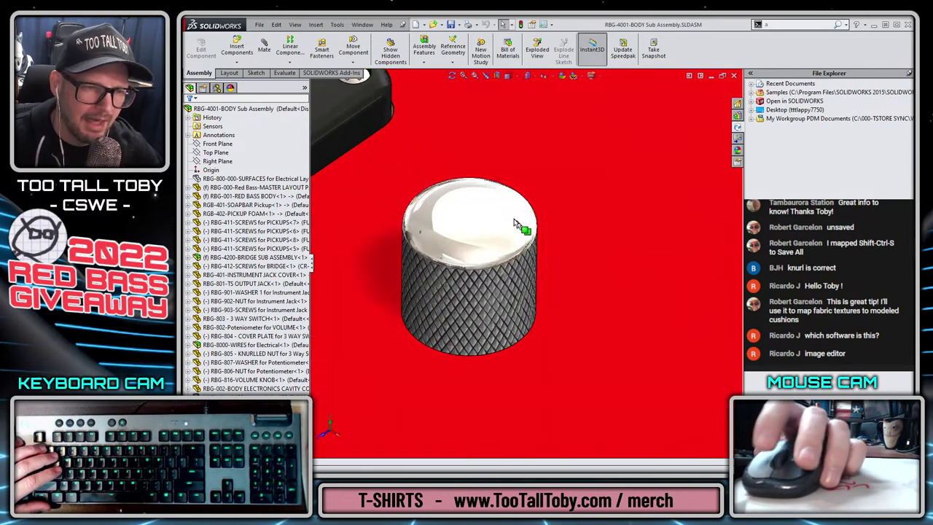
left_click(498, 222)
left_click(554, 160)
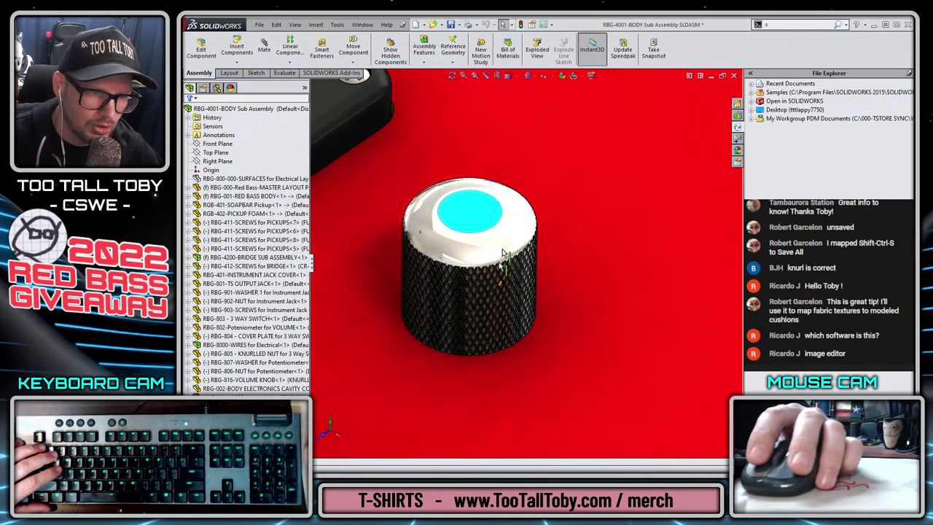
left_click(479, 220)
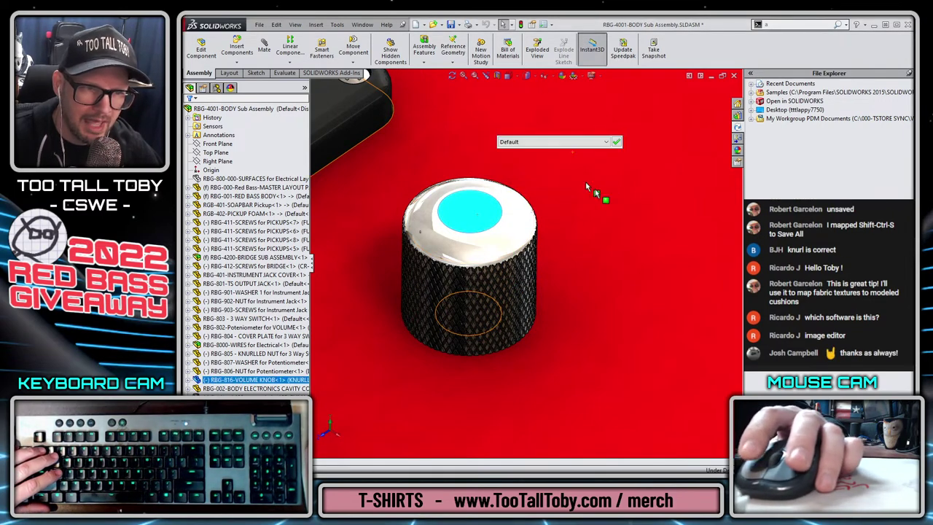
left_click(616, 142)
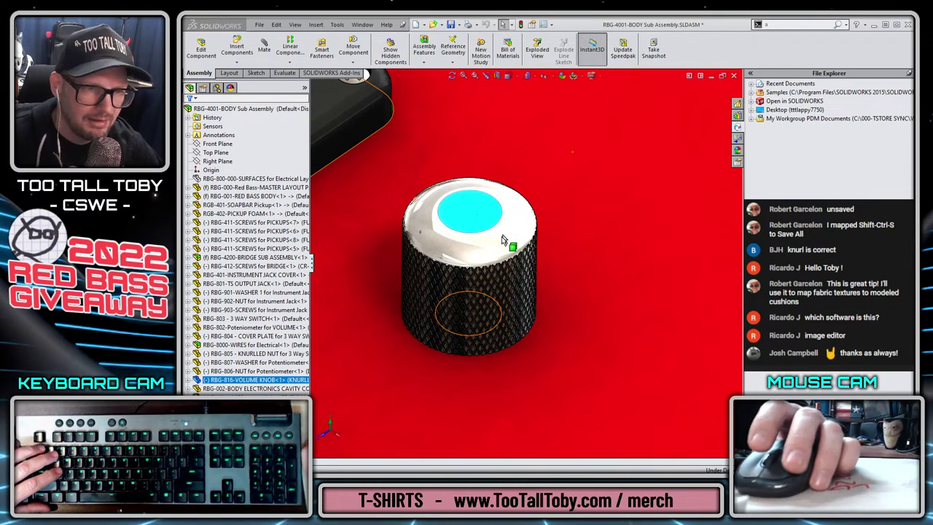
scroll(659, 303, "up", 6)
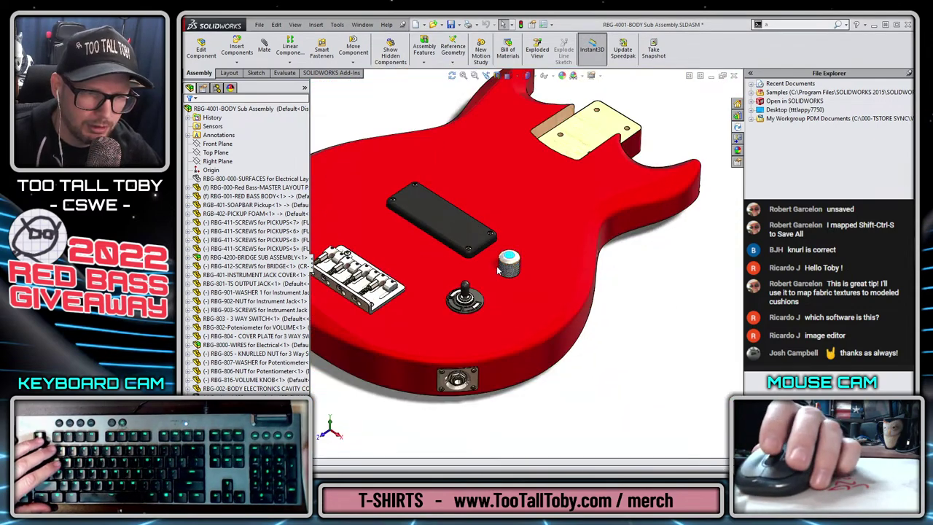
key("Escape")
scroll(512, 269, "down", 1)
scroll(599, 305, "up", 3)
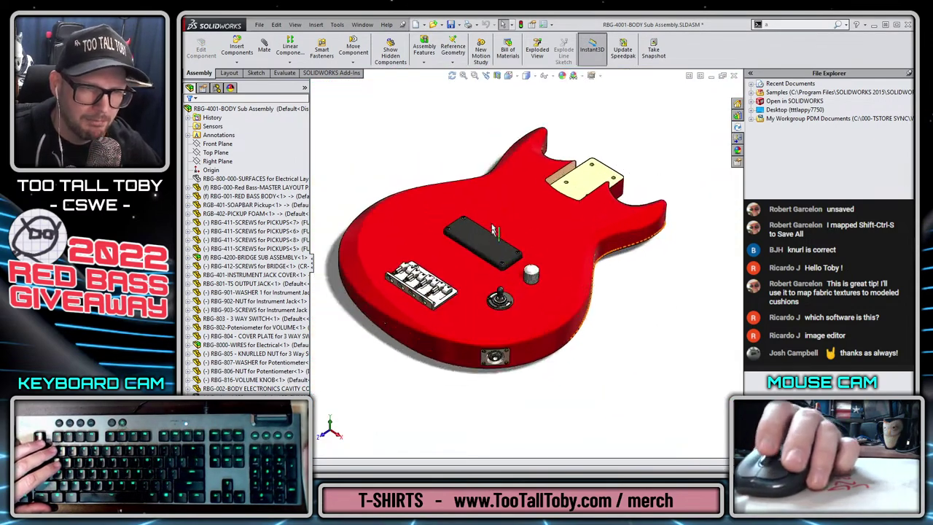
scroll(460, 160, "down", 1)
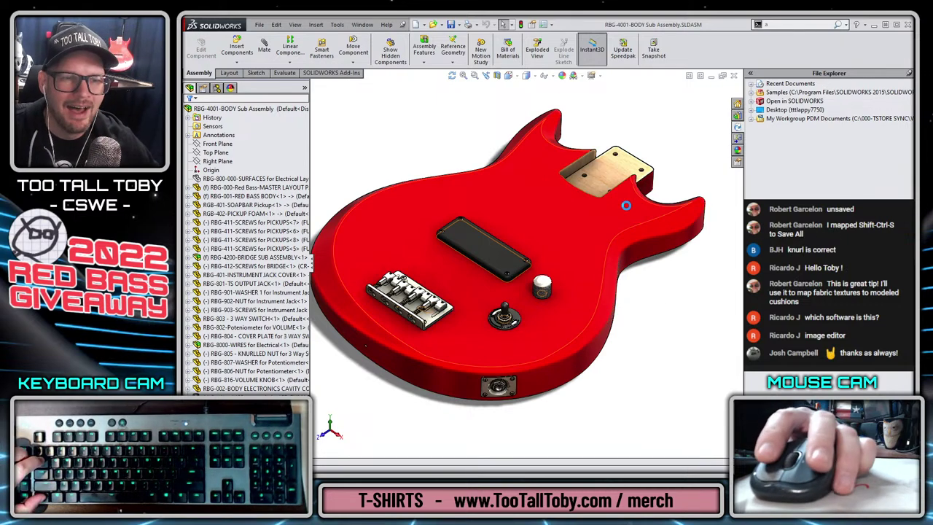
Switch to the top-level red bass guitar assembly, review its check-in document list, and check in the selected documents with ownership retained.
key("ctrl+Tab")
key("ctrl+Tab")
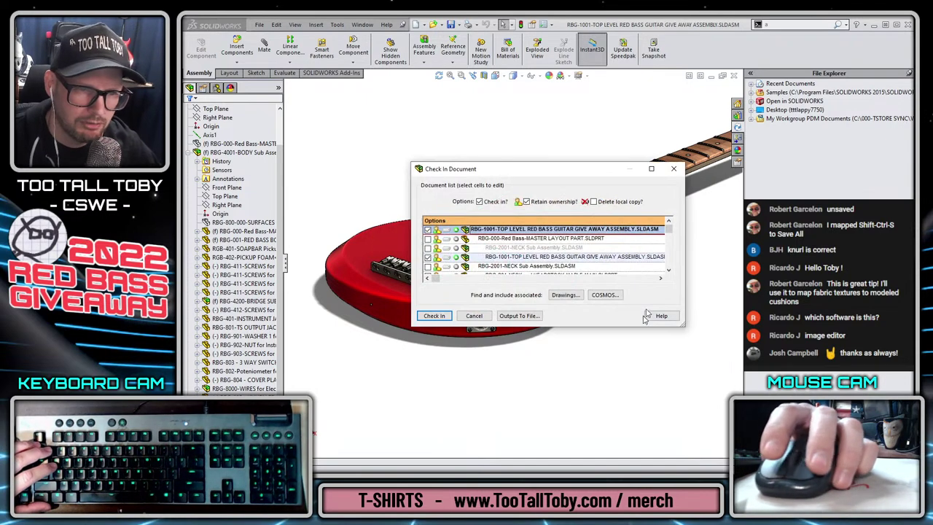
left_click_drag(470, 169, 303, 103)
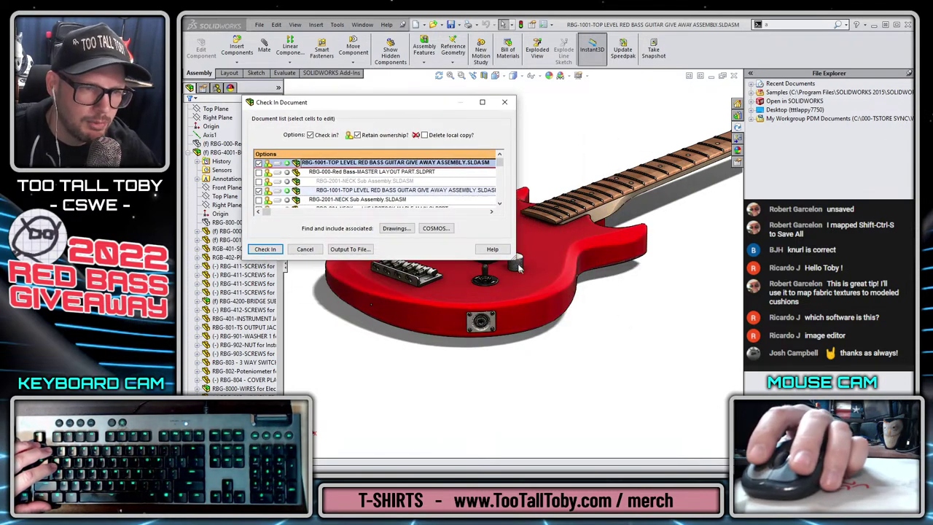
left_click_drag(514, 259, 762, 437)
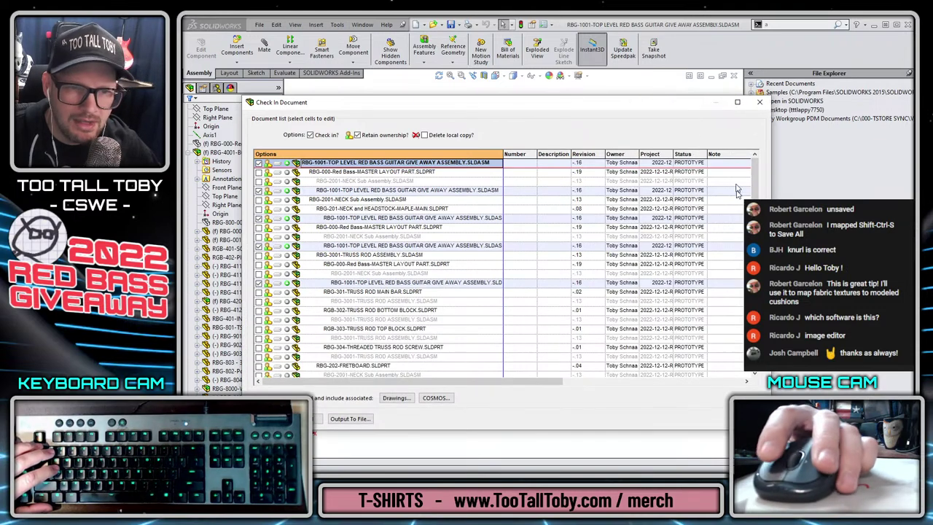
left_click_drag(756, 195, 756, 233)
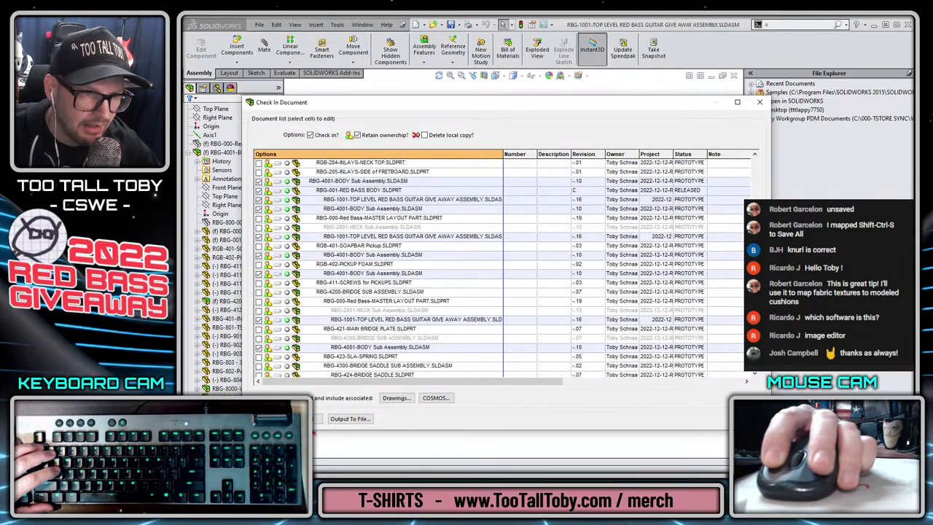
scroll(502, 268, "up", 1)
scroll(747, 183, "up", 10)
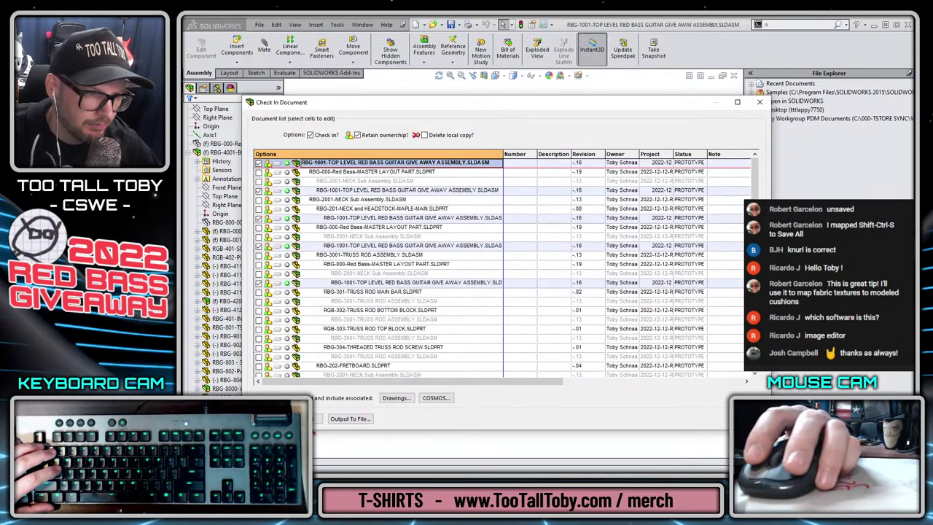
left_click(274, 418)
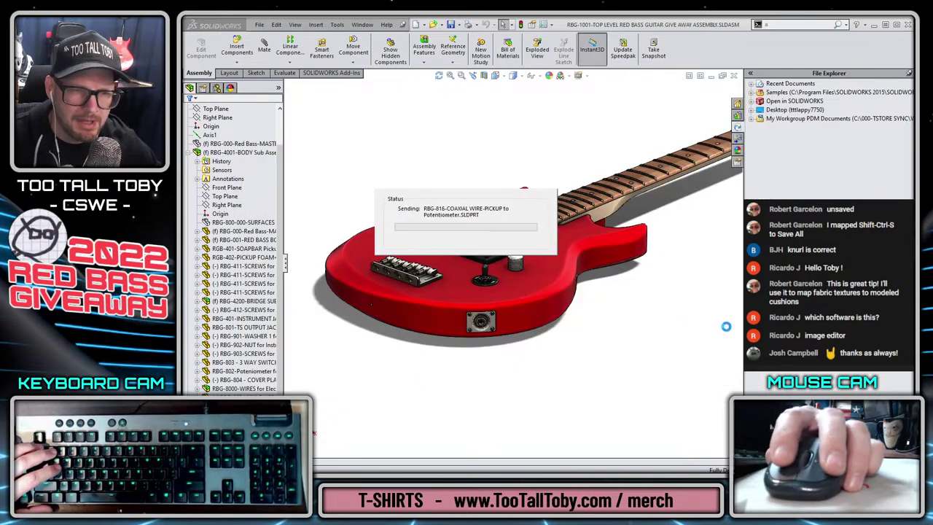
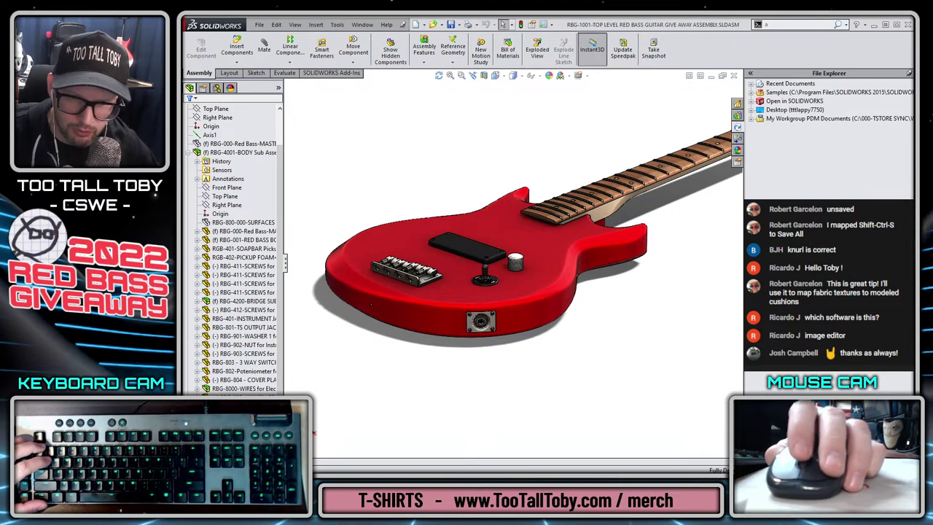
Open the top-level assembly's document information viewer and preview revision -.01.
right_click(805, 400)
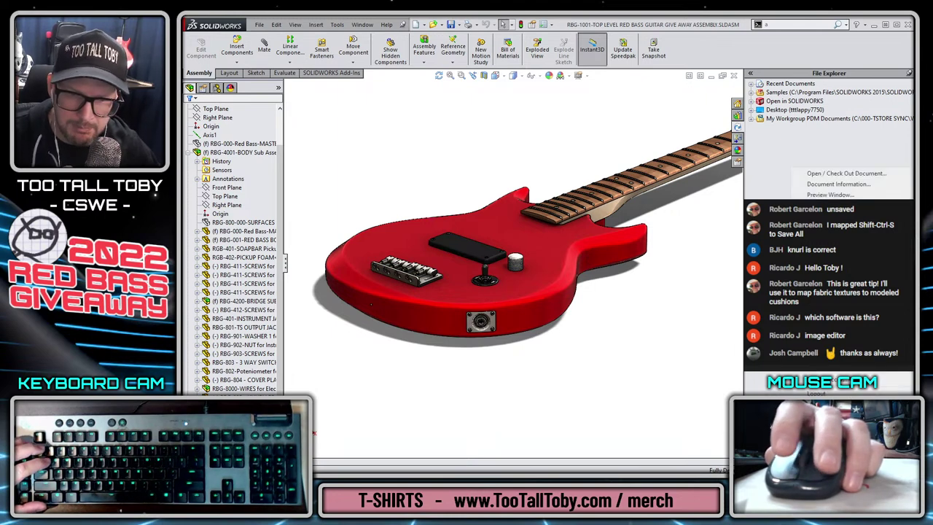
left_click(868, 185)
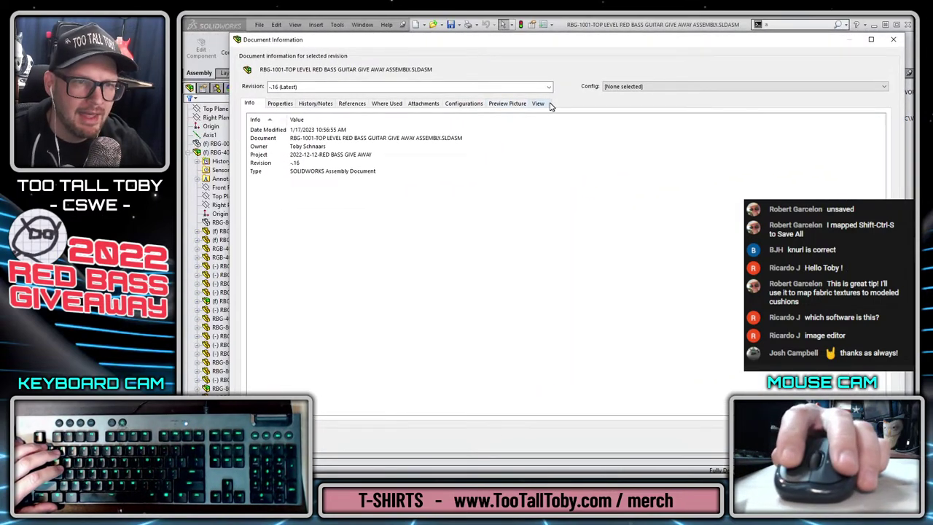
left_click(540, 105)
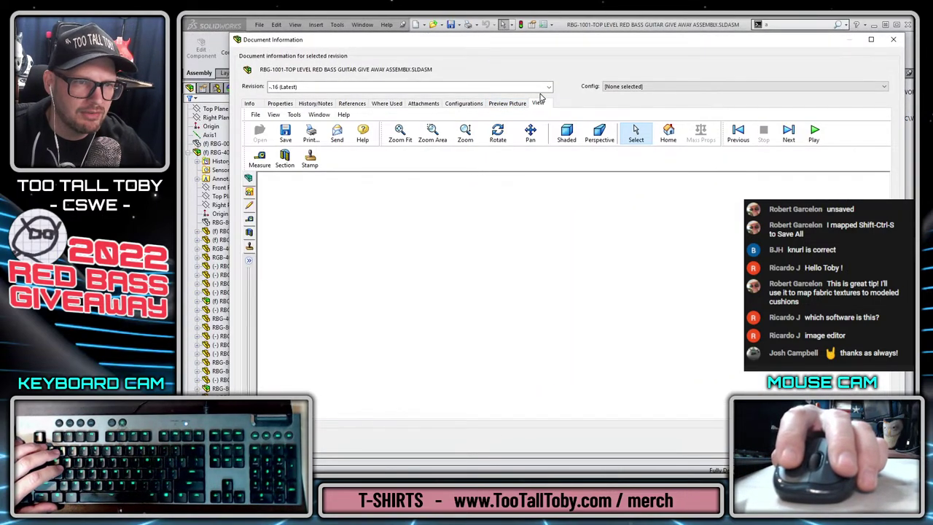
left_click(549, 87)
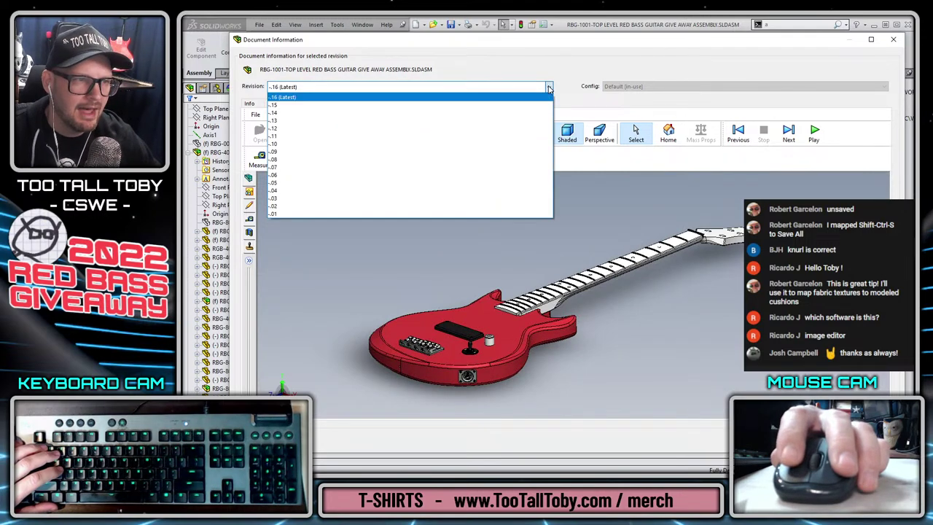
left_click(307, 210)
mouse_move(473, 337)
middle_mouse_down()
mouse_move(450, 352)
mouse_move(445, 296)
mouse_move(412, 193)
middle_mouse_up()
Preview revisions -.02 and -.03 of the top-level assembly, and rotate the -.03 model.
left_click(378, 89)
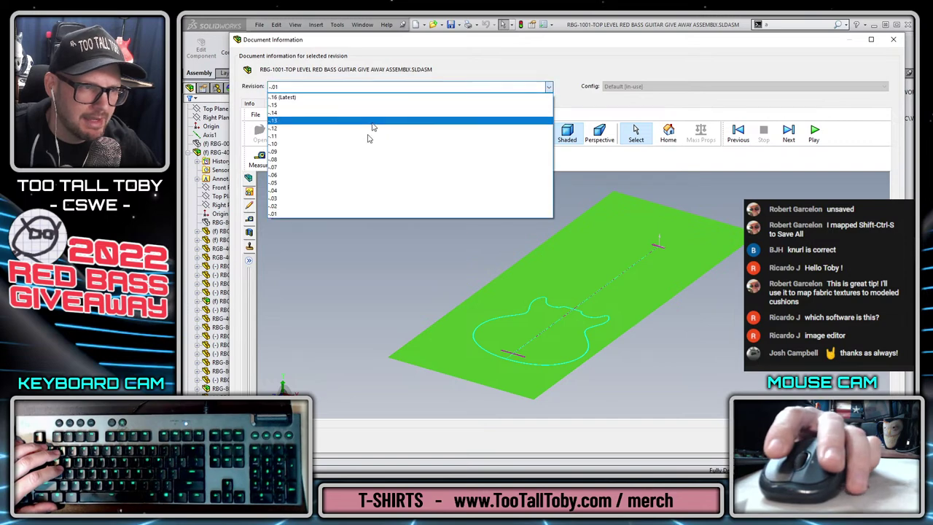
left_click(301, 204)
key("Down")
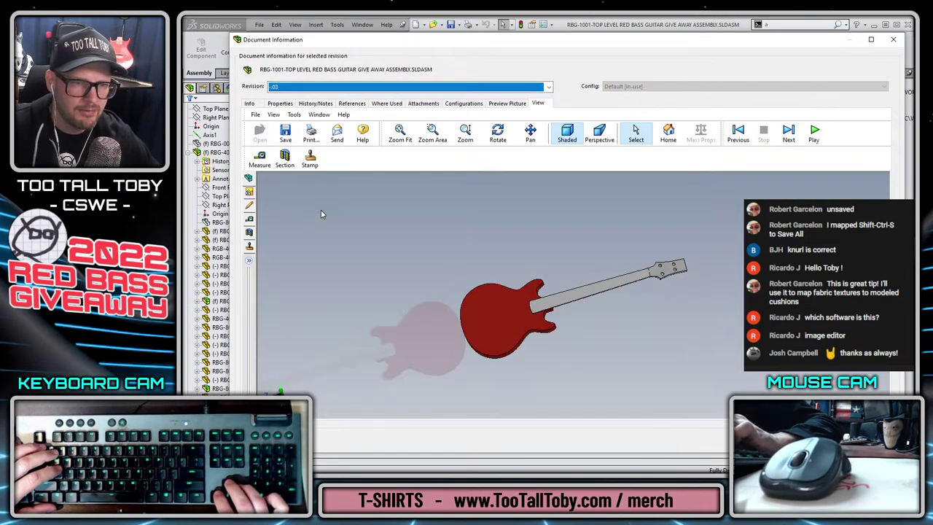
middle_click_drag(591, 314, 523, 202)
Preview the top-level assembly's revisions after -.03 in ascending order up to -.10.
left_click(533, 90)
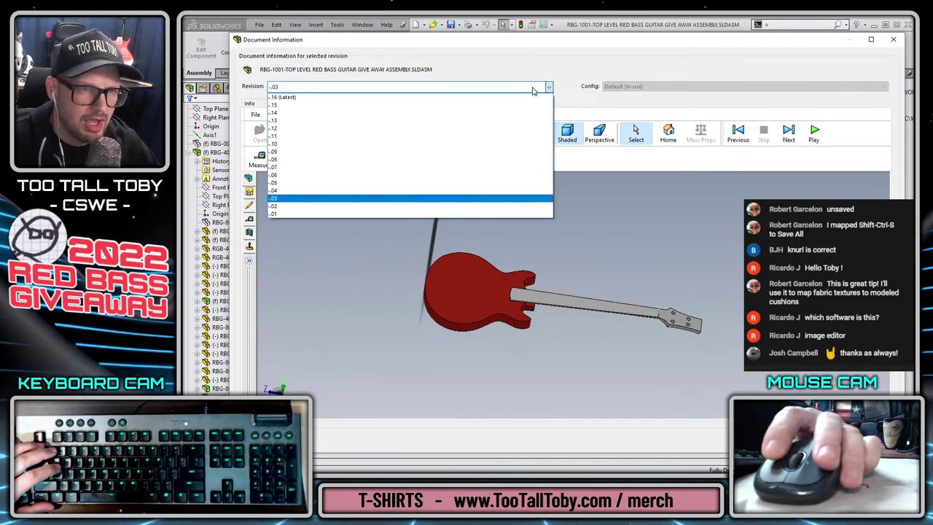
left_click(533, 89)
key("Up")
key("Down")
key("Down")
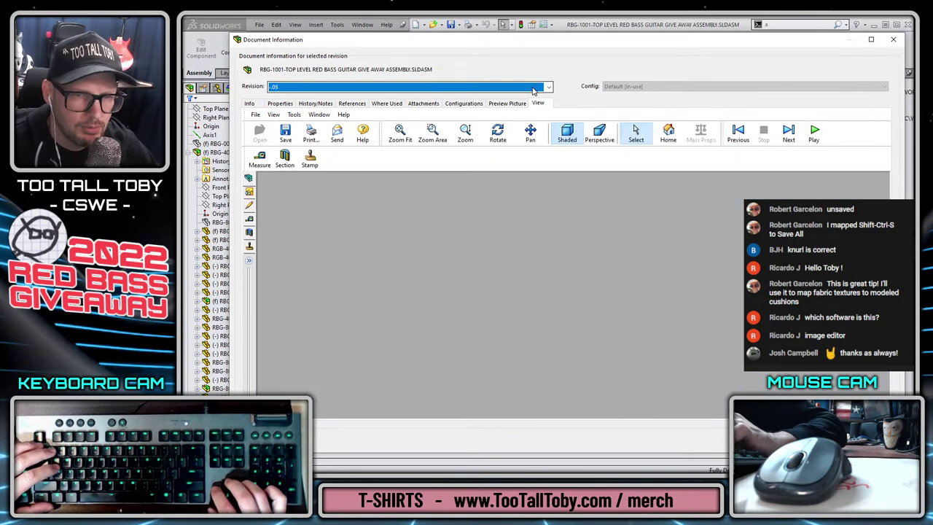
key("Down")
key("Down")
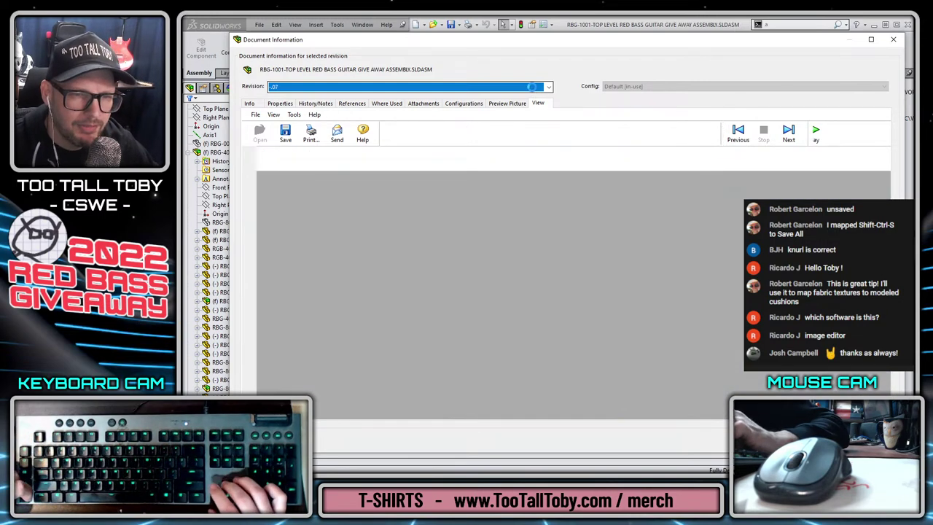
key("Down")
key("Down")
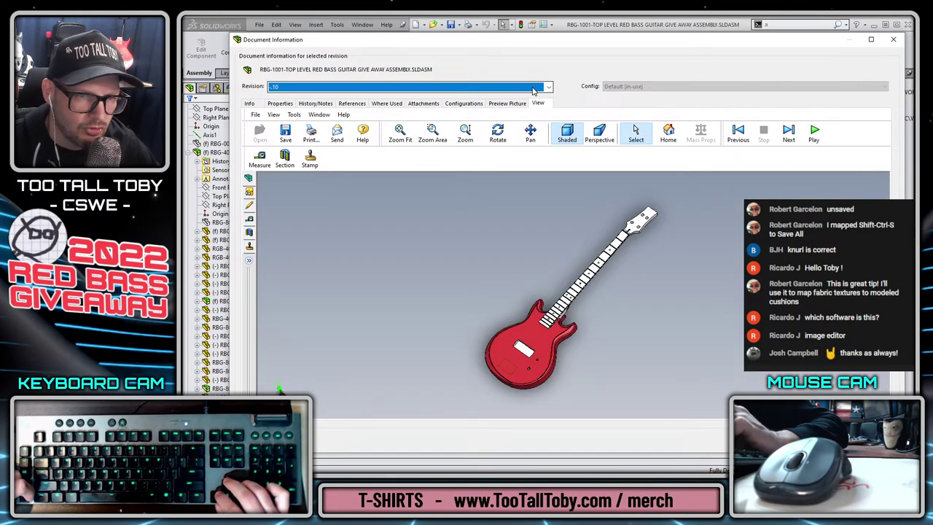
Preview the top-level assembly's revisions -.11 through -.15 in ascending order.
key("Down")
key("Down")
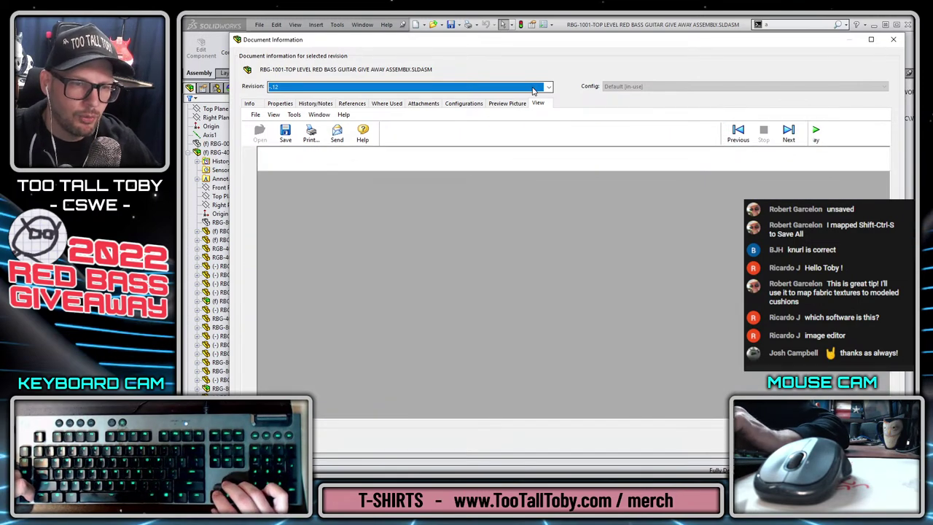
key("Down")
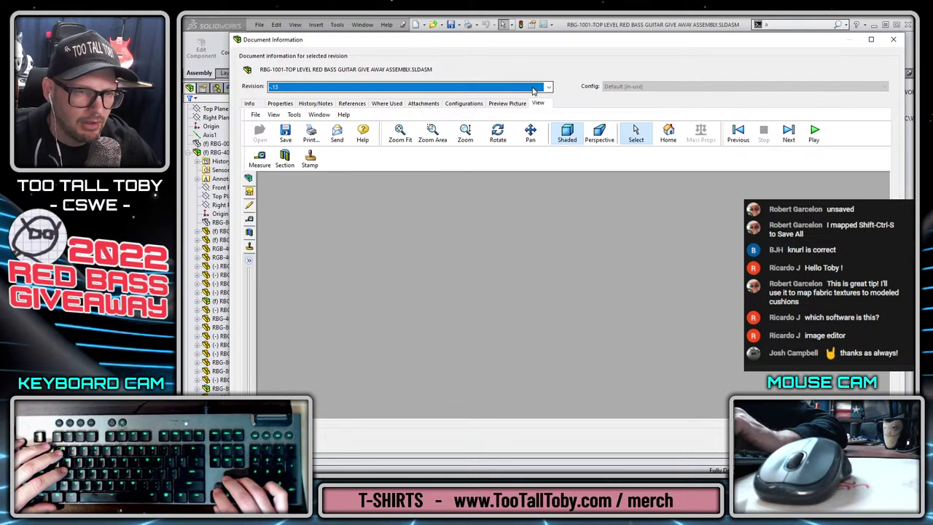
key("Down")
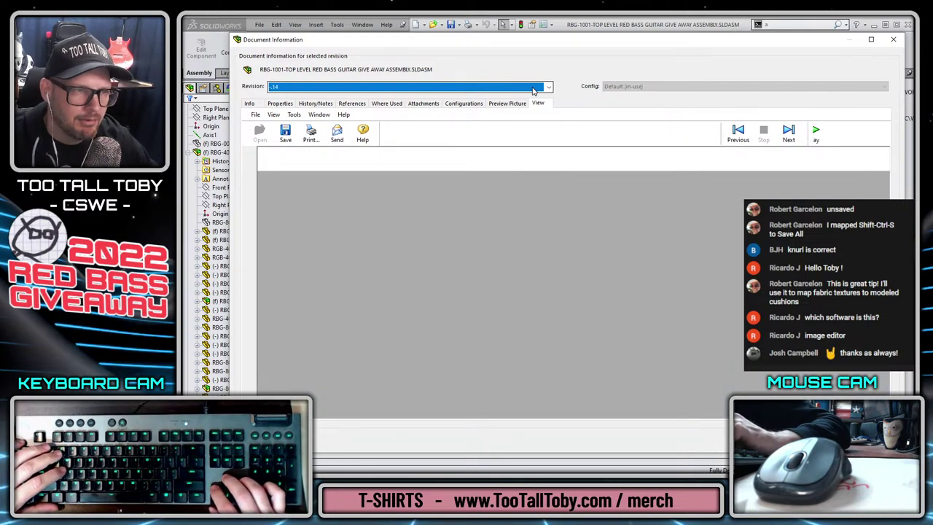
key("Down")
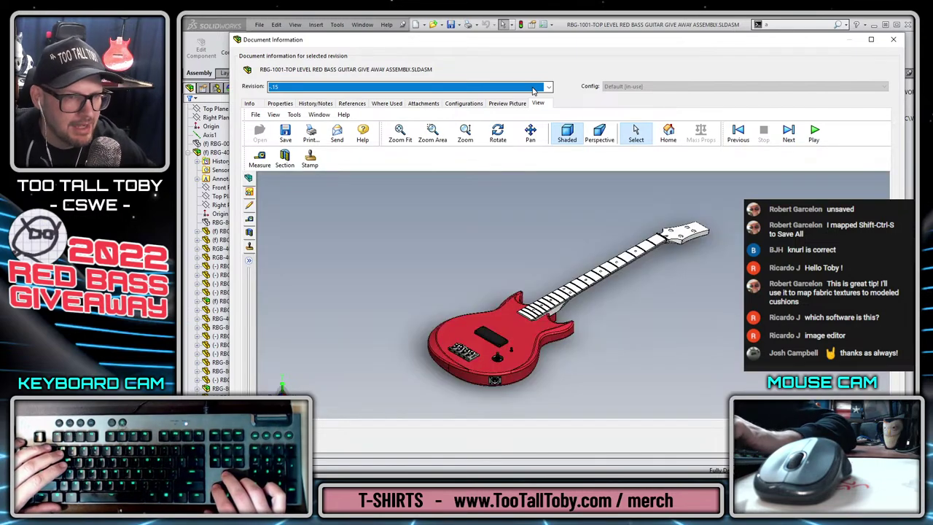
Preview the latest revision -.16, inspect the guitar body in its model, and close the document information.
key("Down")
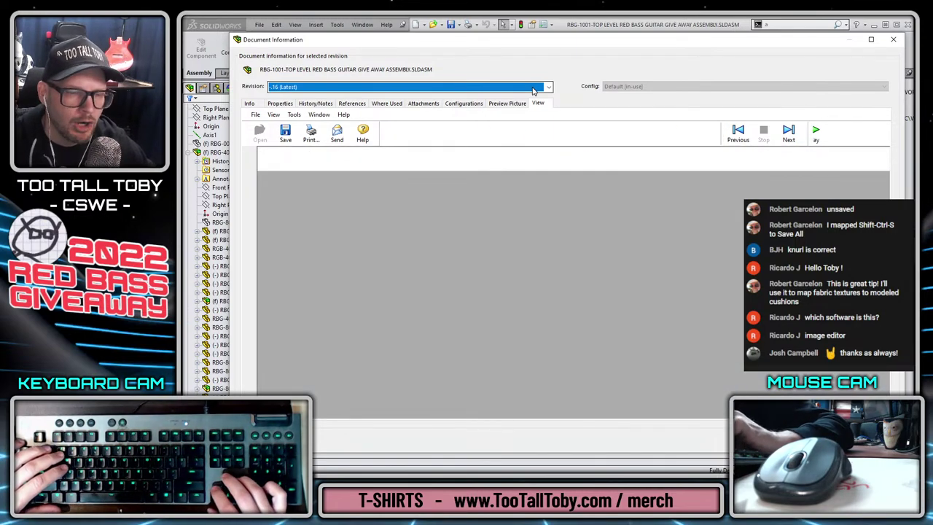
mouse_move(557, 344)
middle_mouse_down()
mouse_move(535, 347)
mouse_move(547, 393)
mouse_move(535, 382)
mouse_move(557, 334)
middle_mouse_up()
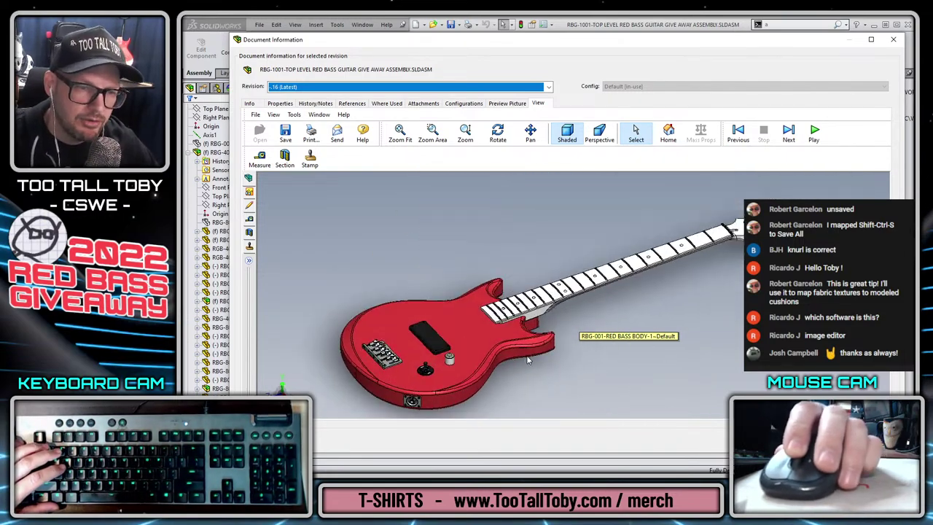
scroll(450, 367, "down", 5)
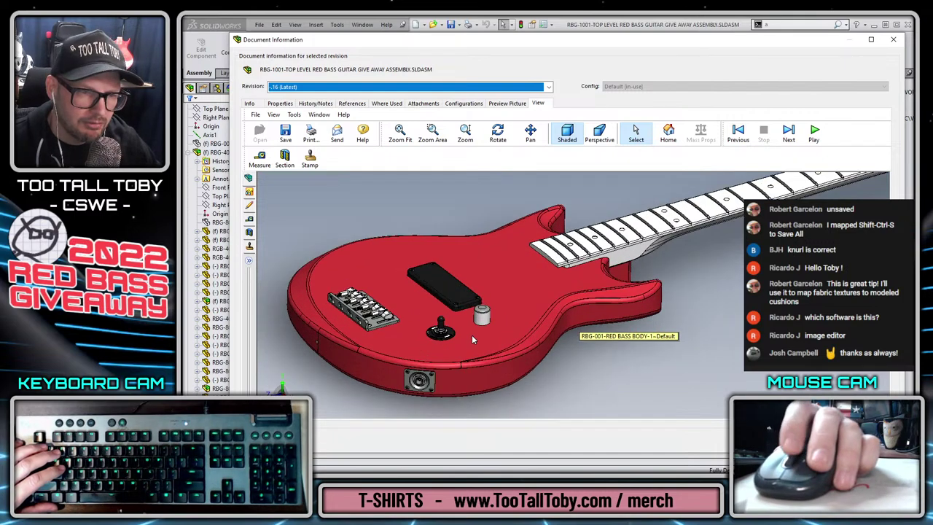
scroll(574, 299, "up", 4)
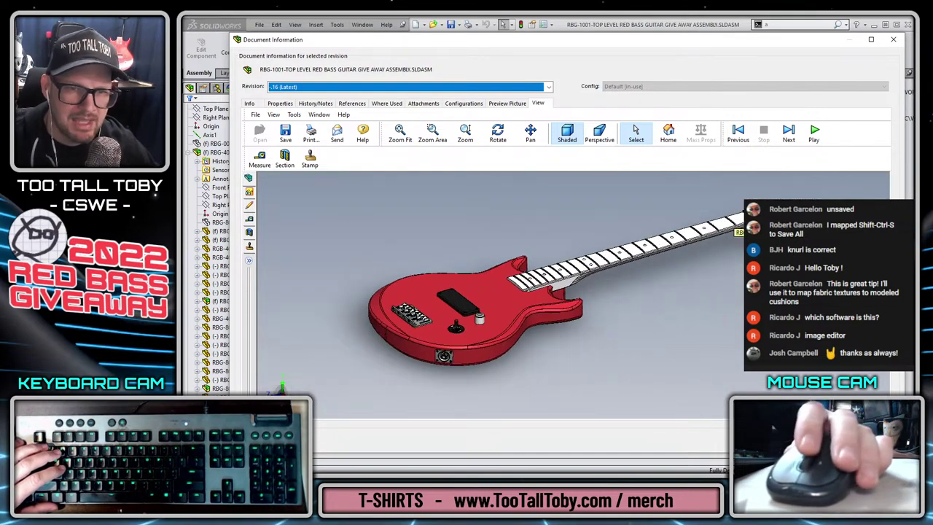
left_click(893, 40)
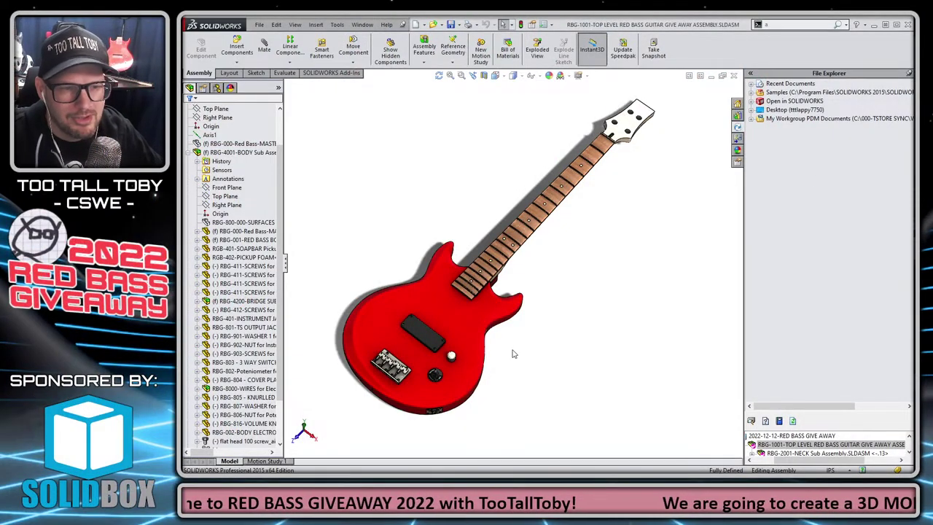
Examine the guitar assembly's back at the neck joint, the headstock with its tuner holes, and the full front.
middle_click_drag(503, 365, 559, 388)
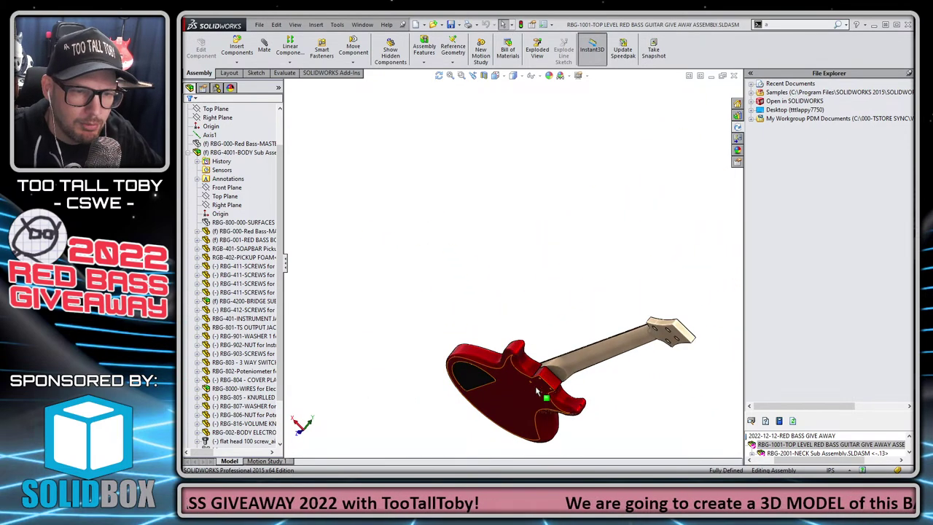
scroll(537, 393, "down", 6)
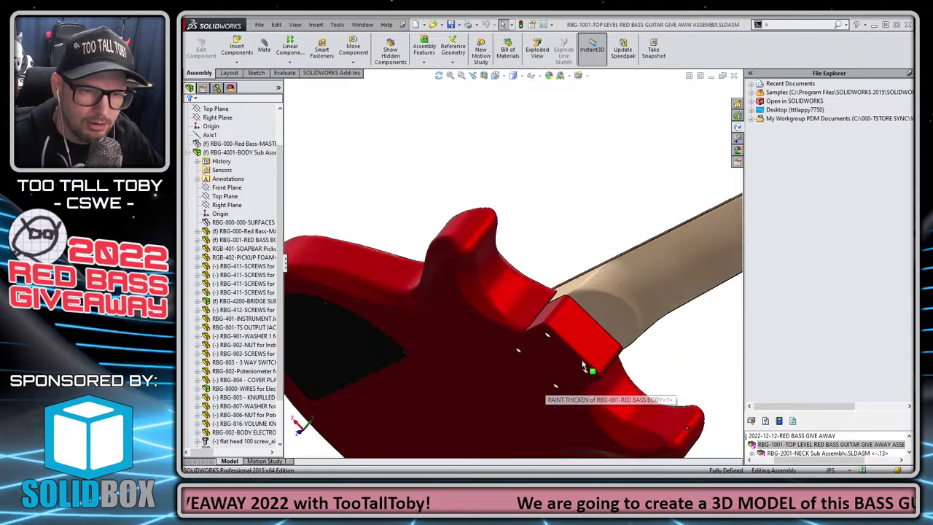
key("f")
middle_click_drag(662, 260, 709, 237)
scroll(656, 219, "down", 8)
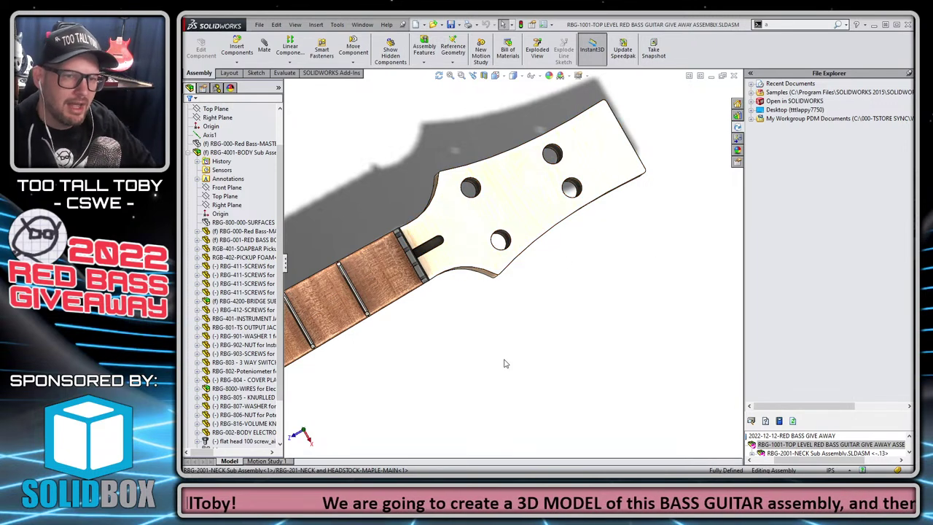
scroll(444, 243, "up", 10)
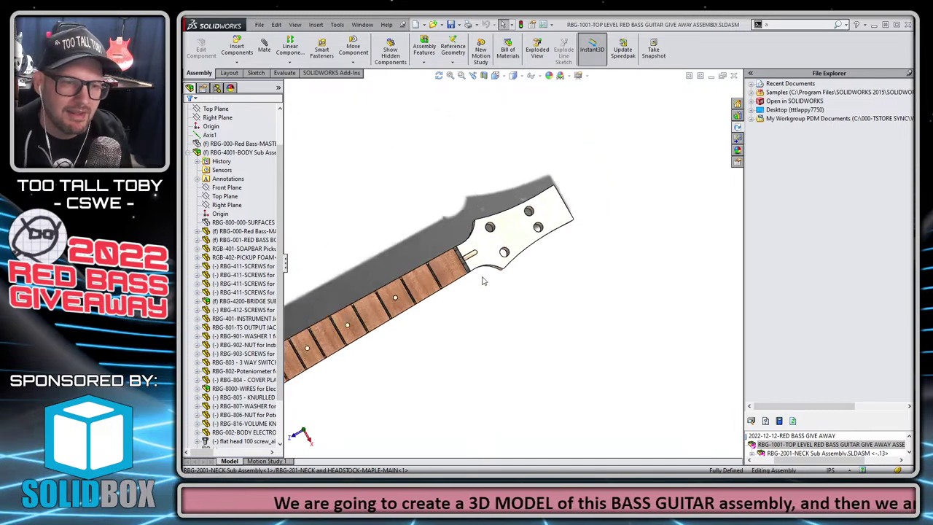
scroll(363, 357, "down", 2)
middle_click_drag(634, 191, 623, 154)
key("f")
scroll(500, 225, "down", 2)
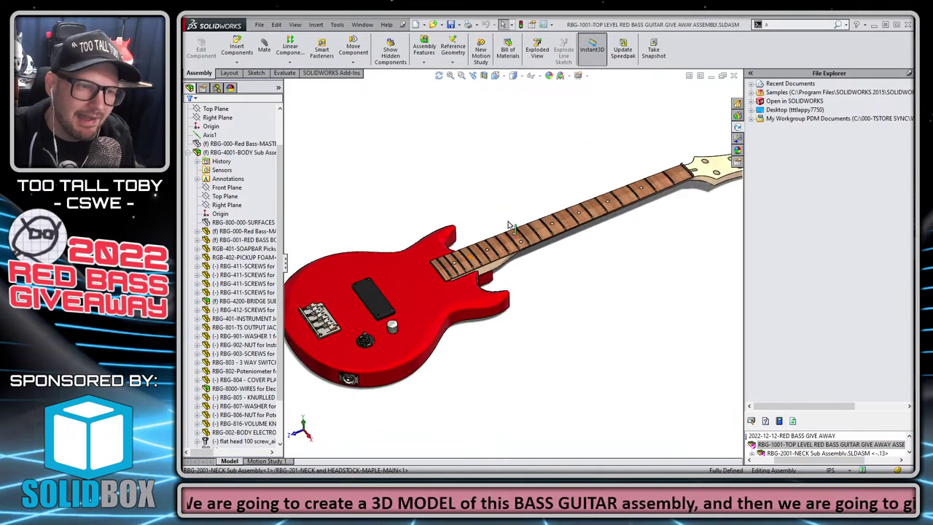
scroll(481, 248, "up", 1)
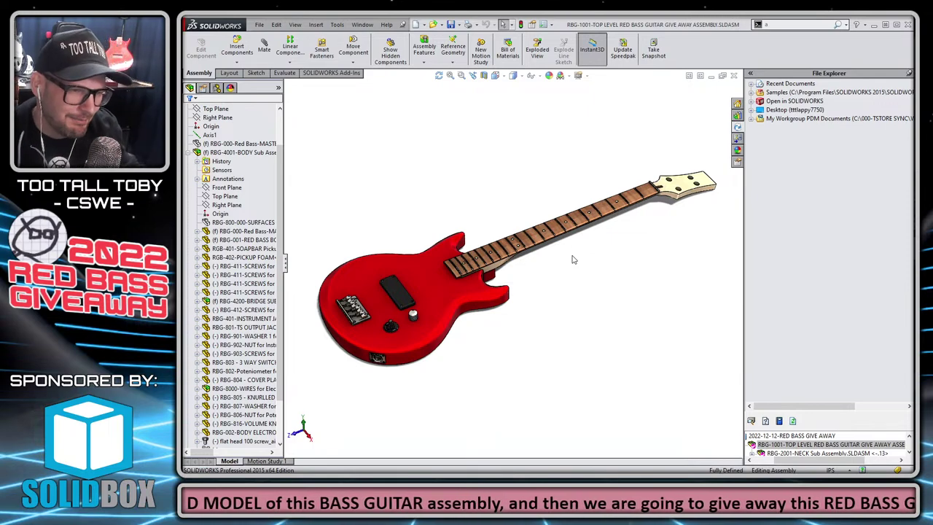
Examine the bridge on the body and the nut's string grooves beside the headstock's tuner holes.
scroll(357, 310, "down", 6)
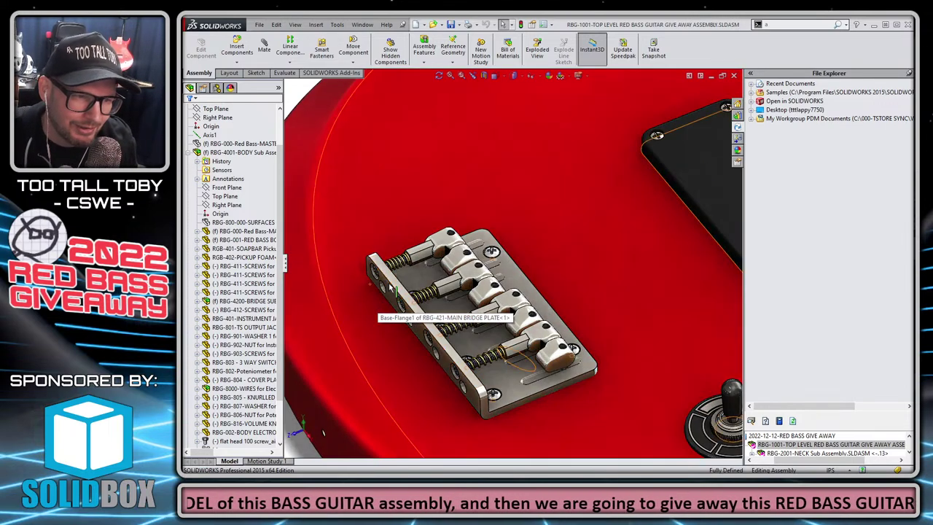
scroll(383, 261, "up", 2)
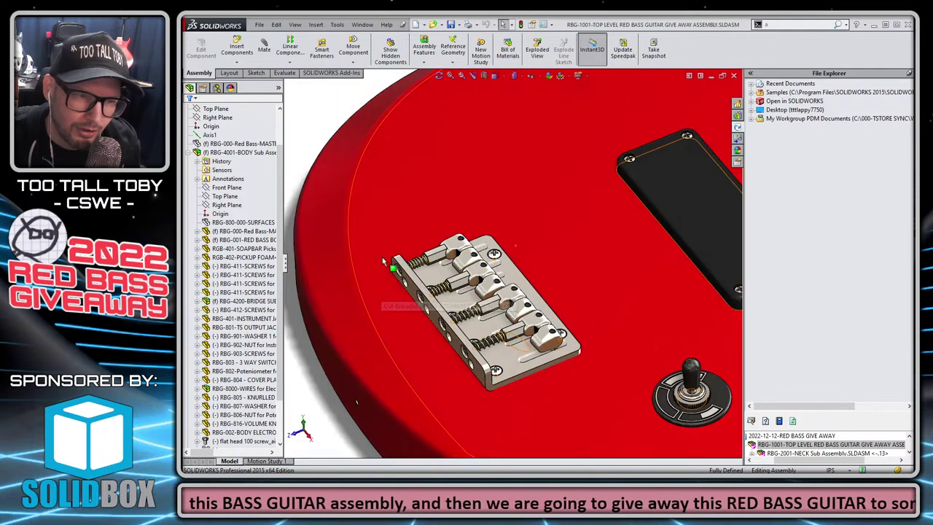
scroll(382, 261, "up", 2)
scroll(562, 236, "up", 5)
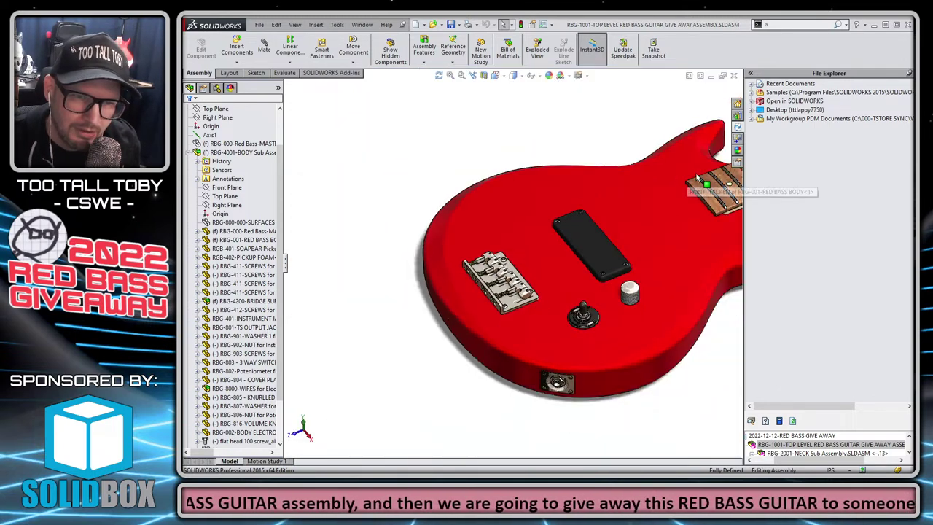
scroll(700, 181, "up", 3)
scroll(693, 218, "down", 10)
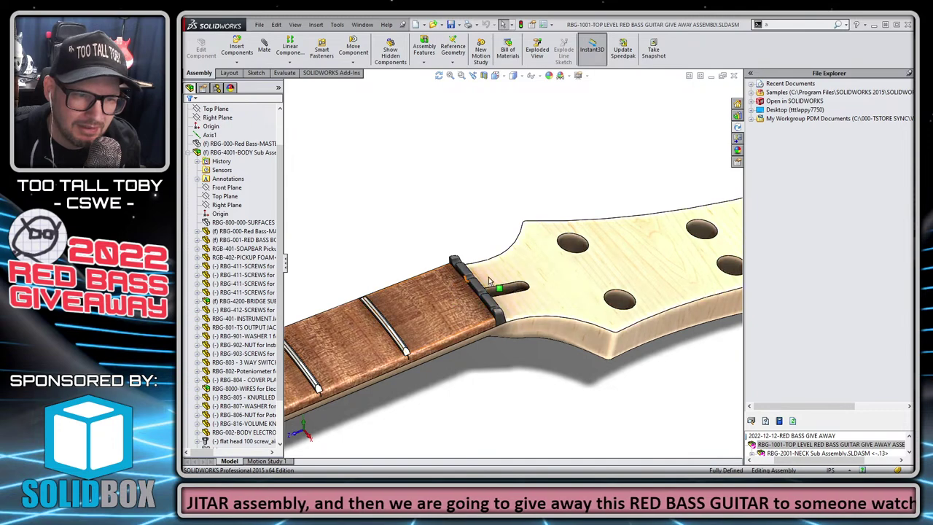
scroll(443, 249, "down", 3)
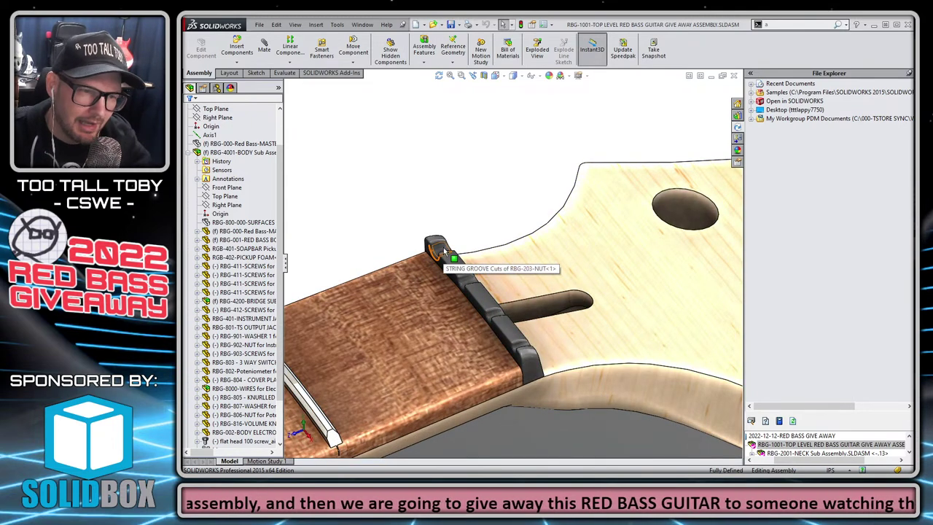
scroll(443, 247, "up", 4)
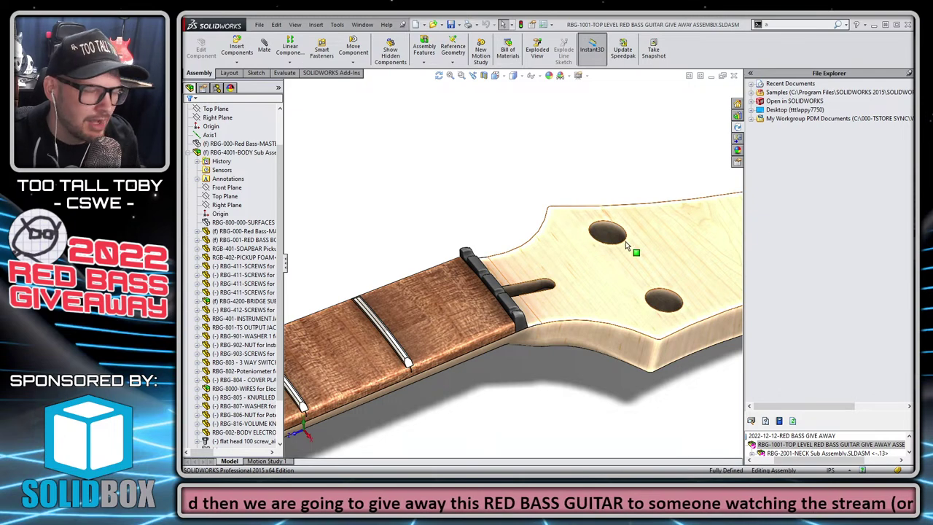
scroll(596, 209, "up", 2)
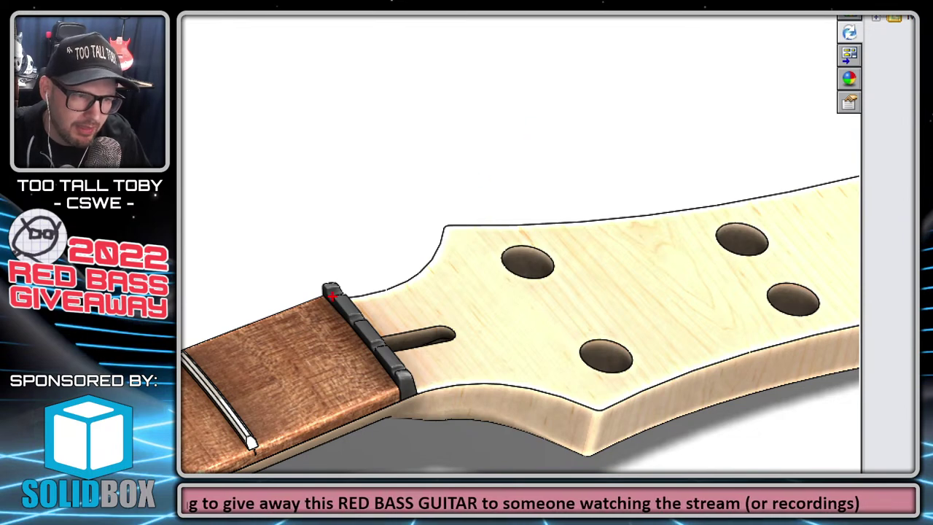
Sketch a screen annotation of a string running from the nut to the nearest upper tuner hole, and clear it.
mouse_move(331, 294)
left_mouse_down()
mouse_move(519, 290)
mouse_move(543, 234)
mouse_move(568, 272)
mouse_move(514, 241)
mouse_move(560, 191)
left_mouse_up()
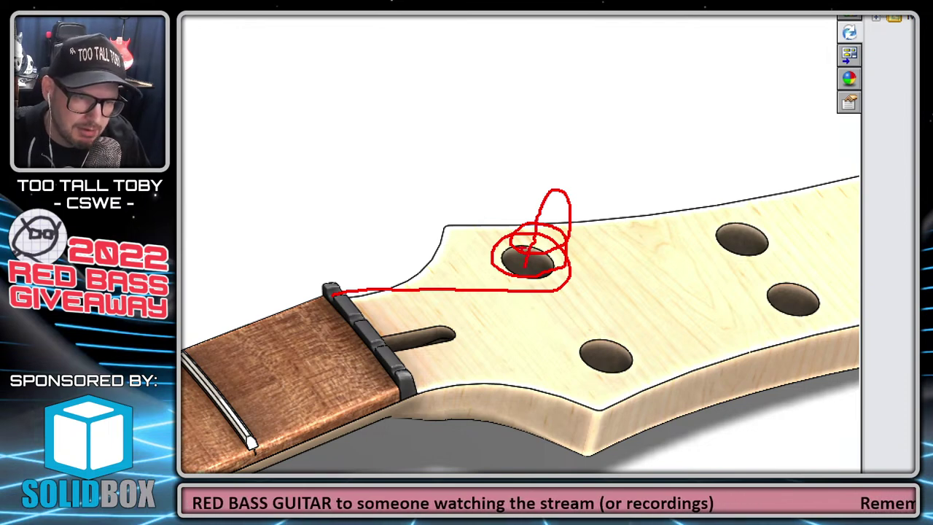
left_click_drag(475, 130, 473, 192)
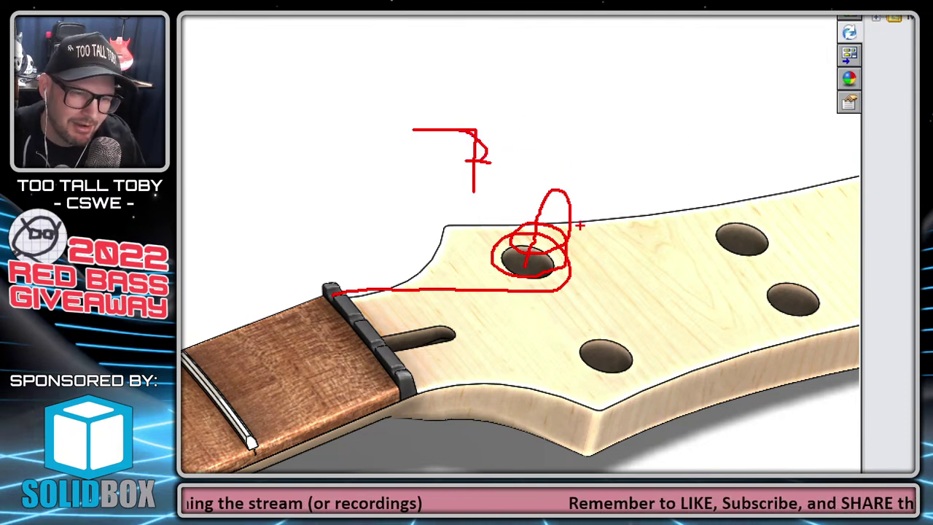
mouse_move(525, 203)
left_mouse_down()
mouse_move(618, 215)
mouse_move(570, 248)
left_mouse_up()
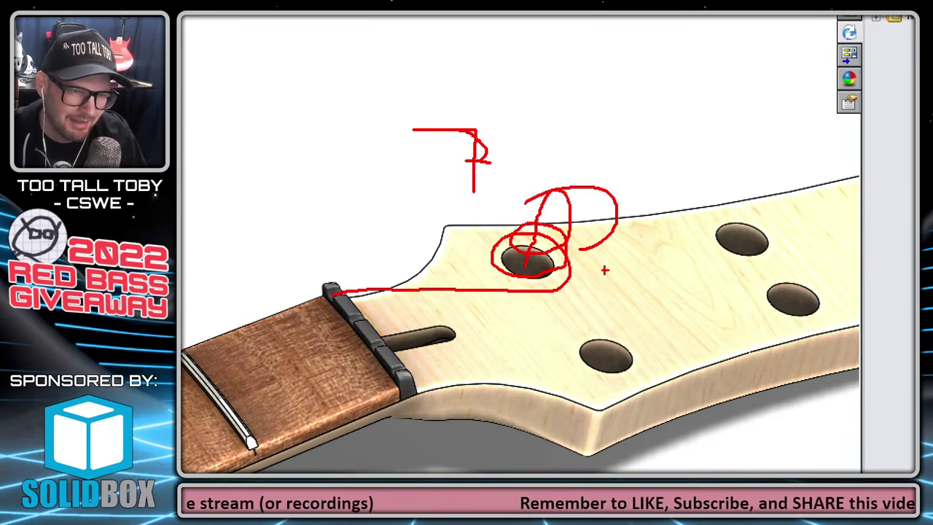
key("Escape")
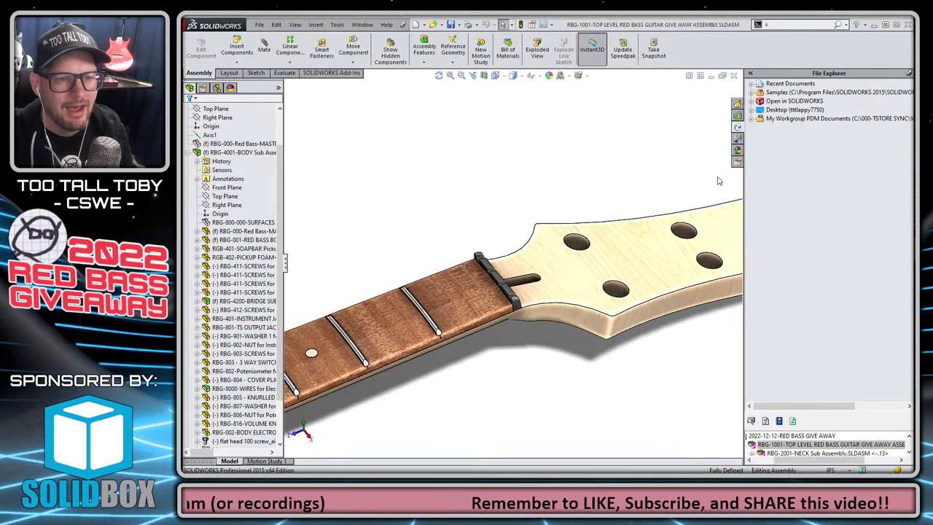
Open Pack and Go for the top-level guitar assembly and circle its option for including custom decals, appearances and scenes.
scroll(587, 277, "up", 3)
scroll(586, 277, "up", 6)
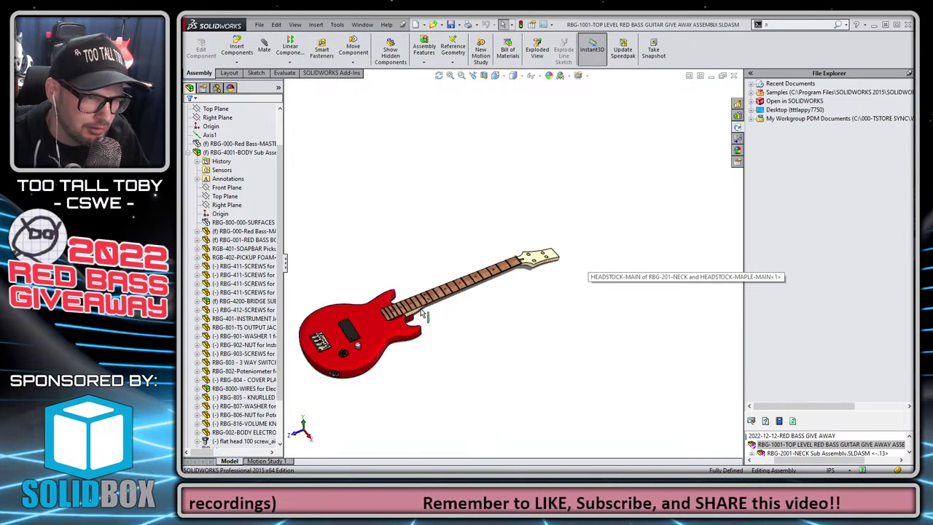
key("f")
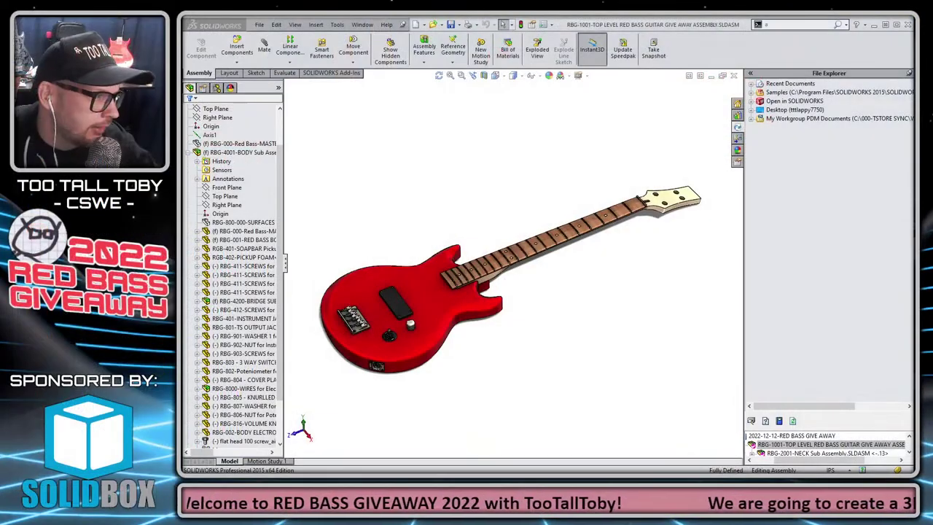
left_click(259, 24)
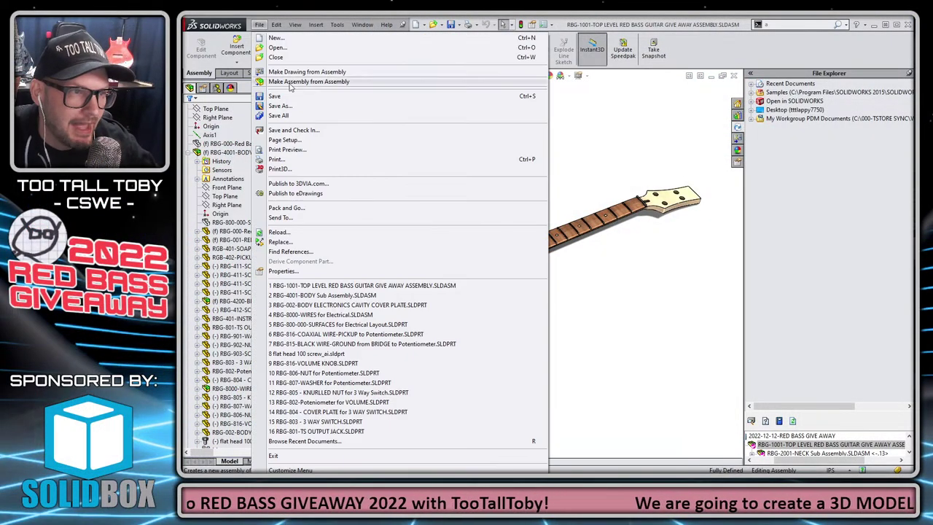
left_click(336, 209)
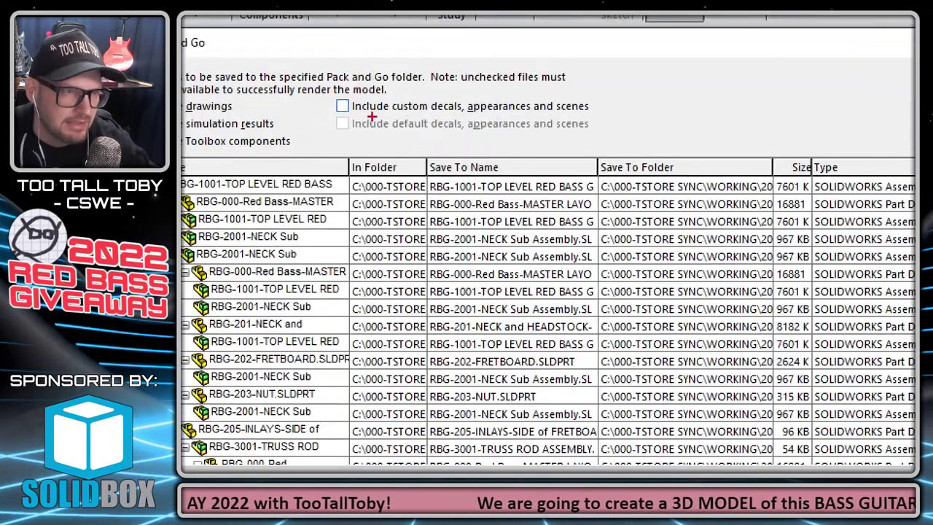
mouse_move(429, 111)
left_mouse_down()
mouse_move(557, 114)
mouse_move(374, 91)
mouse_move(330, 114)
left_mouse_up()
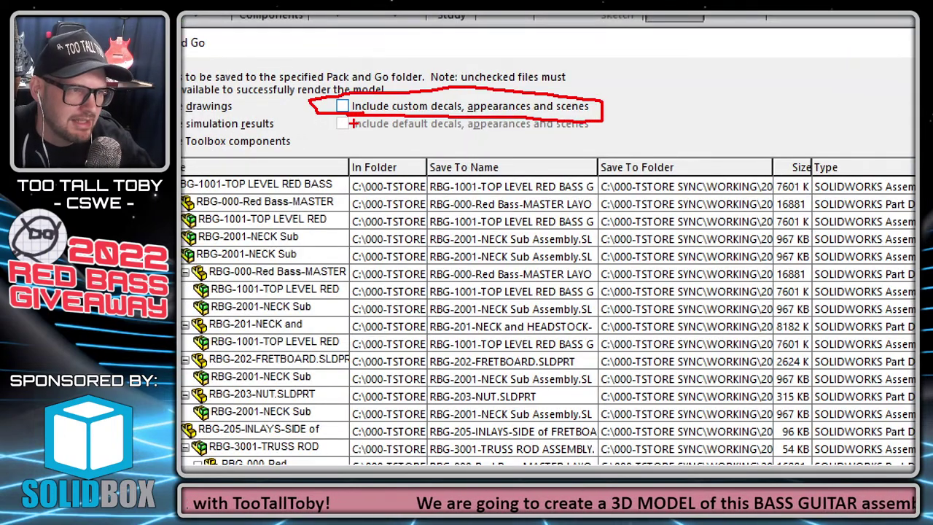
Clear the screen annotation, include custom decals, appearances and scenes in the Pack and Go, and view the end of the file list.
key("Escape")
left_click(427, 108)
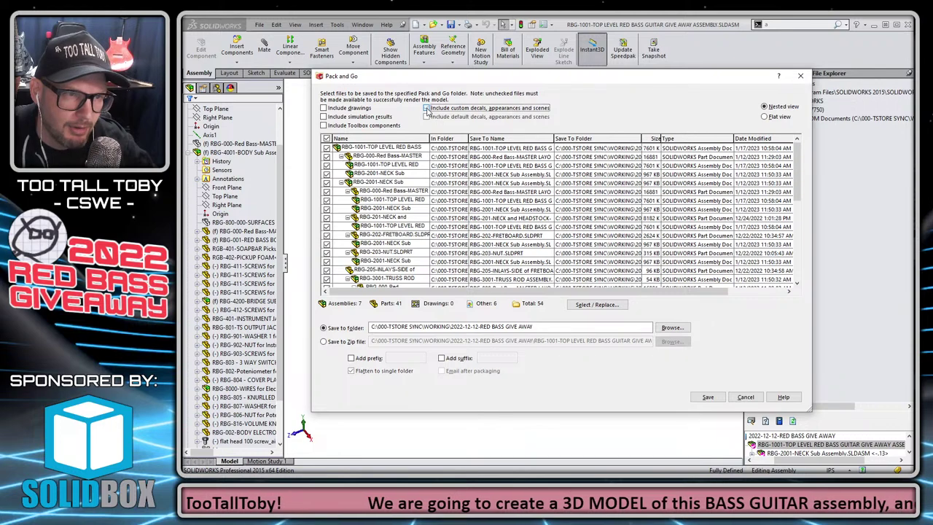
left_click_drag(797, 181, 799, 268)
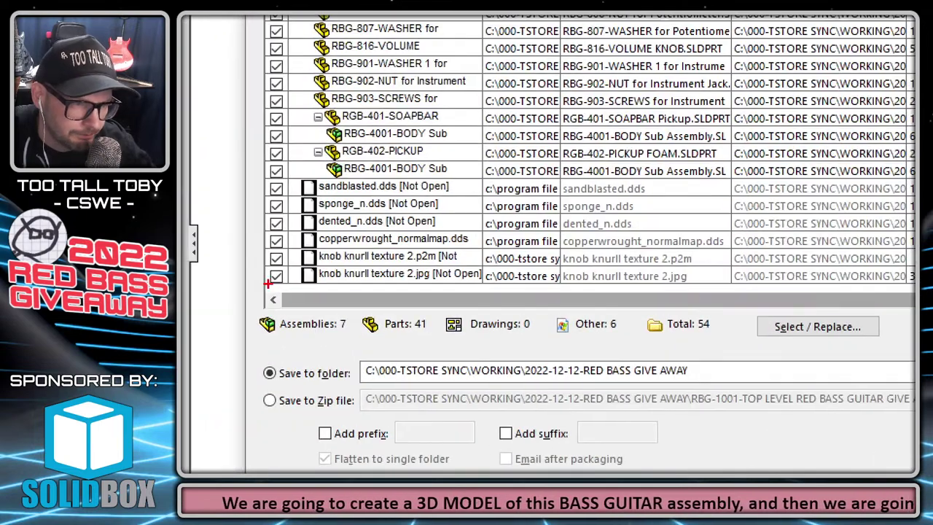
Circle the two knob knurl texture 2 files (.p2m and .jpg) in the list, clear the annotation, and close Pack and Go without saving.
mouse_move(267, 285)
left_mouse_down()
mouse_move(442, 289)
mouse_move(498, 276)
mouse_move(383, 245)
mouse_move(267, 240)
left_mouse_up()
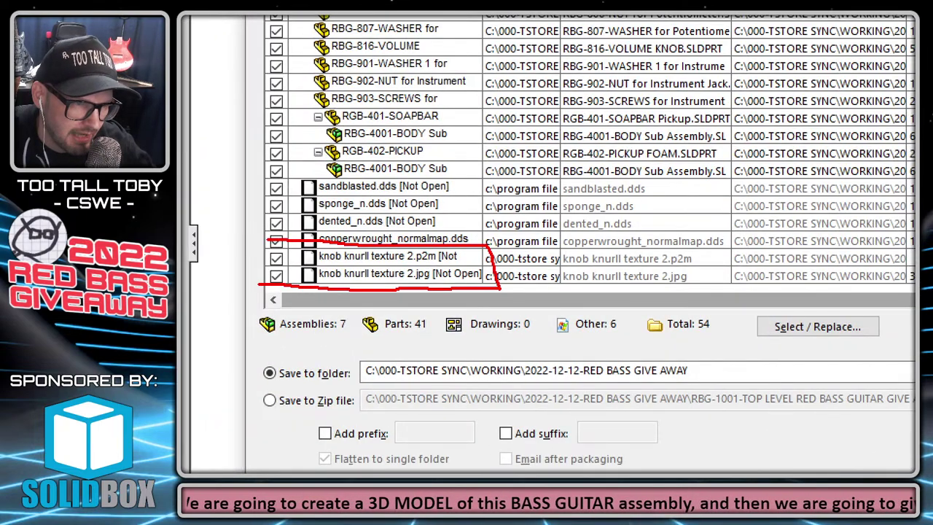
left_click_drag(238, 275, 317, 295)
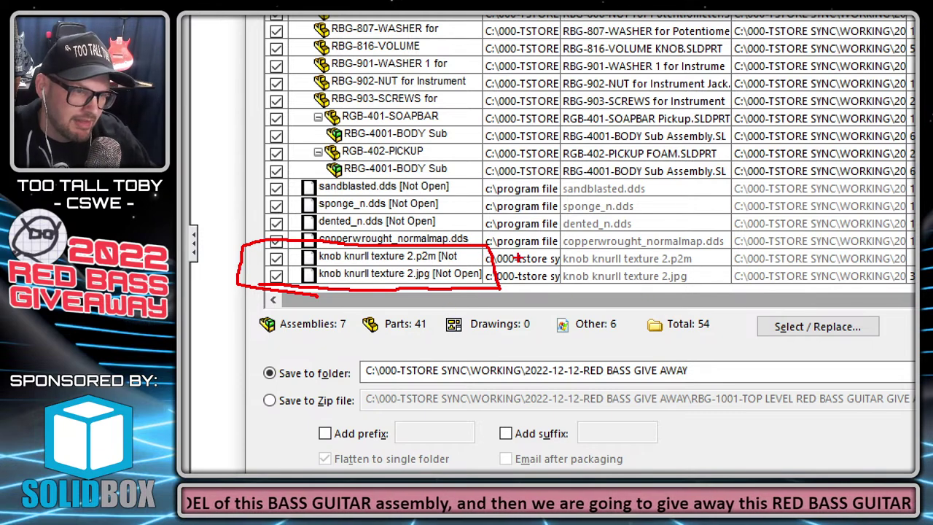
key("Escape")
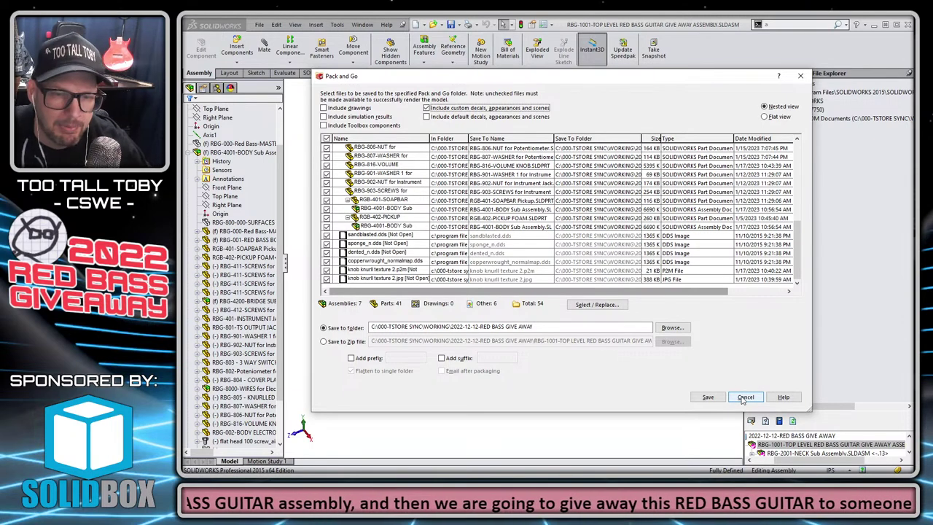
left_click(745, 397)
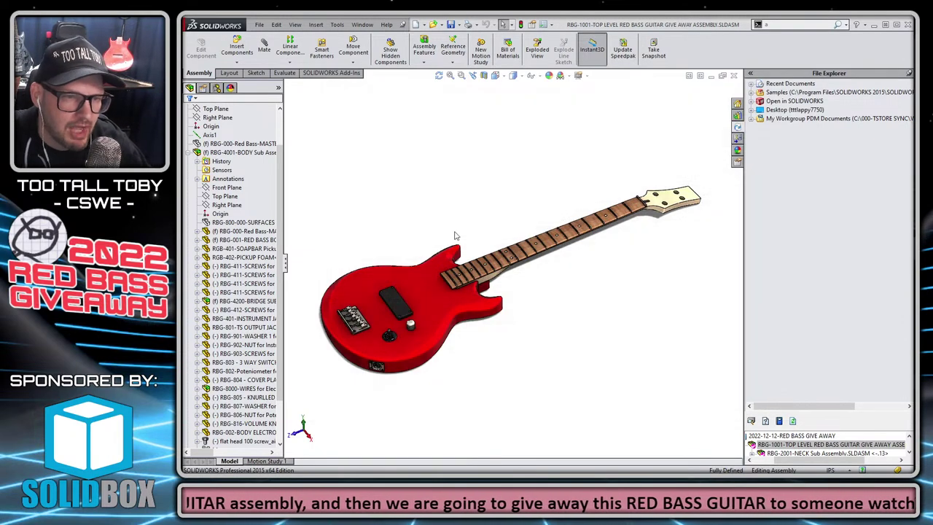